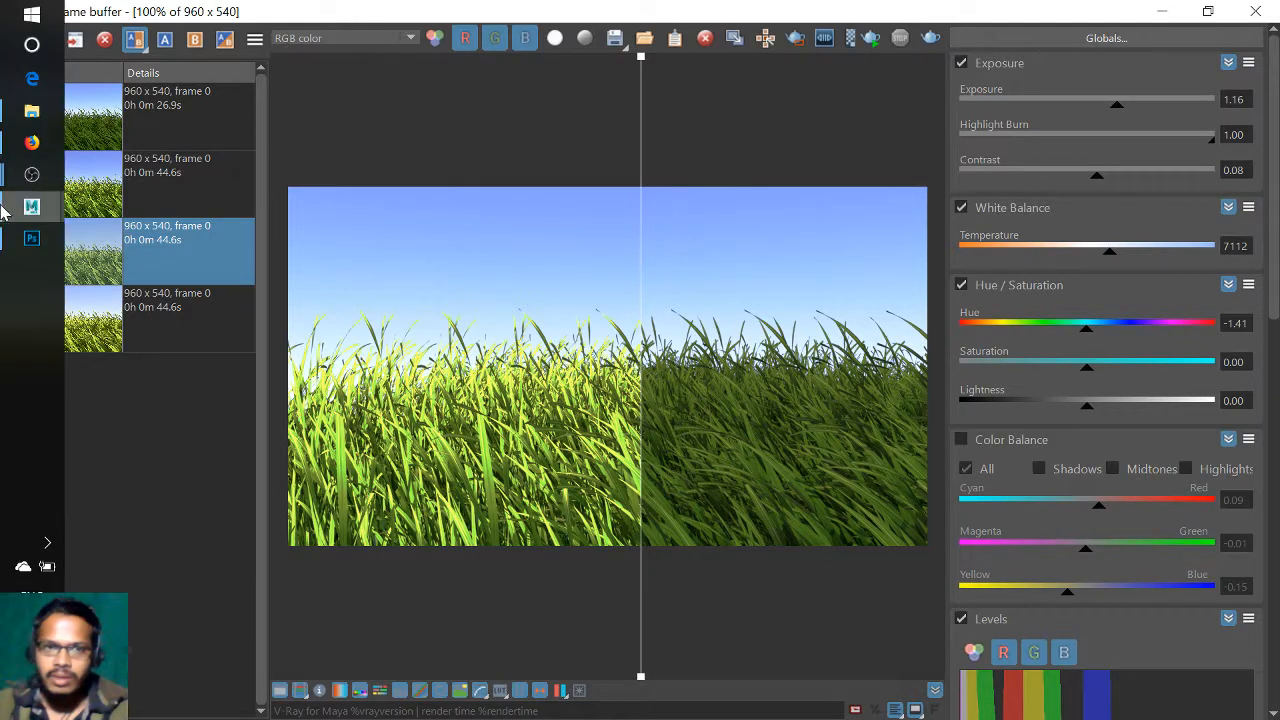
- Switch to Firefox to read the YouTube comment about rendering grass, and return to Maya
left_click(29, 140)
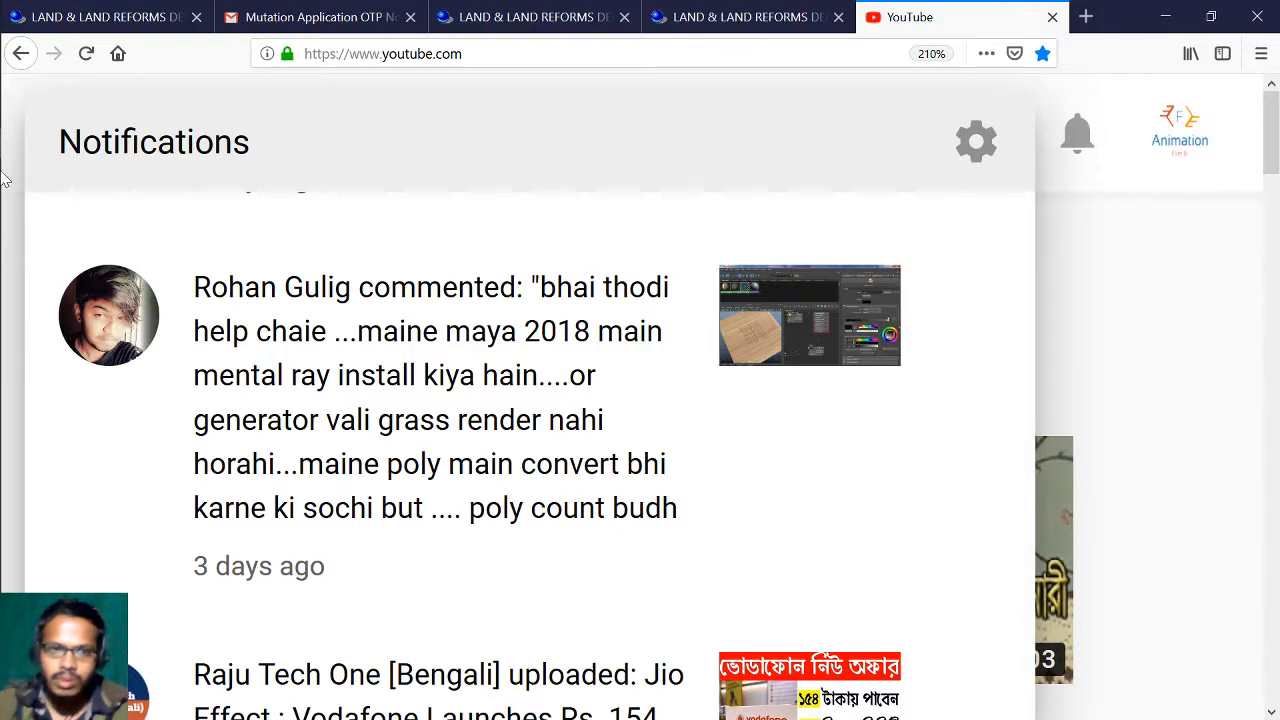
mouse_move(4, 200)
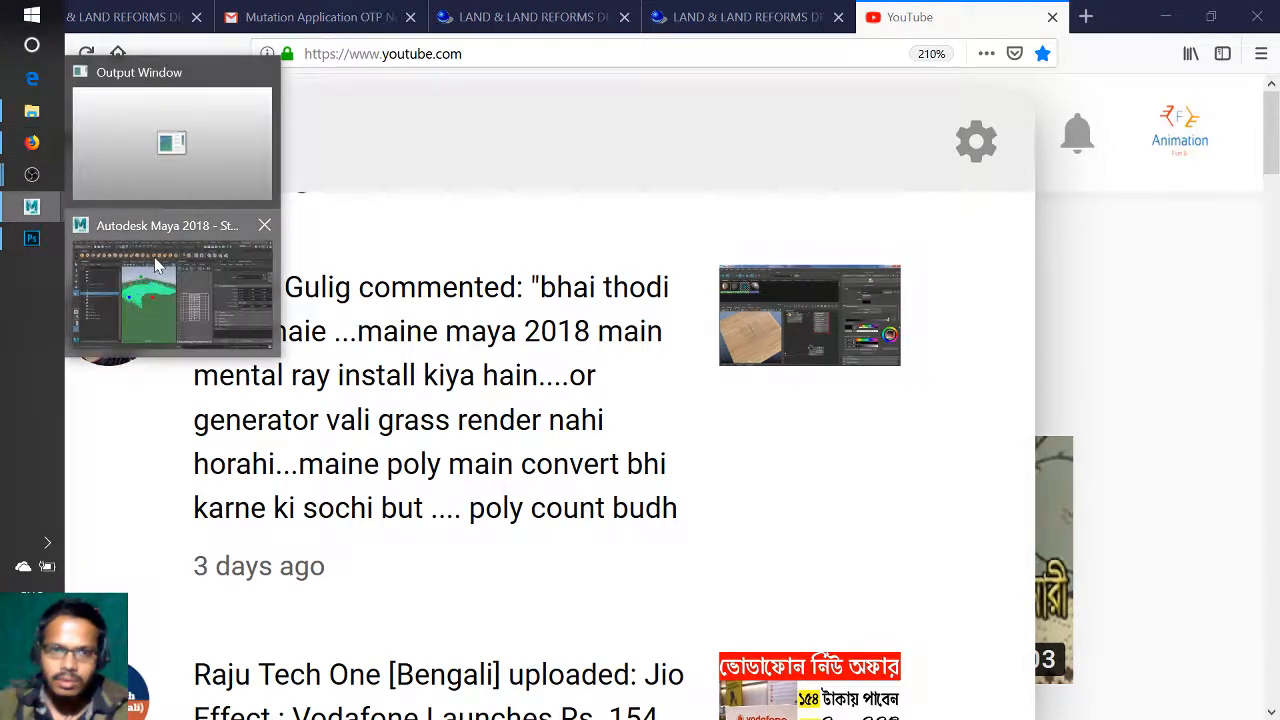
left_click(160, 265)
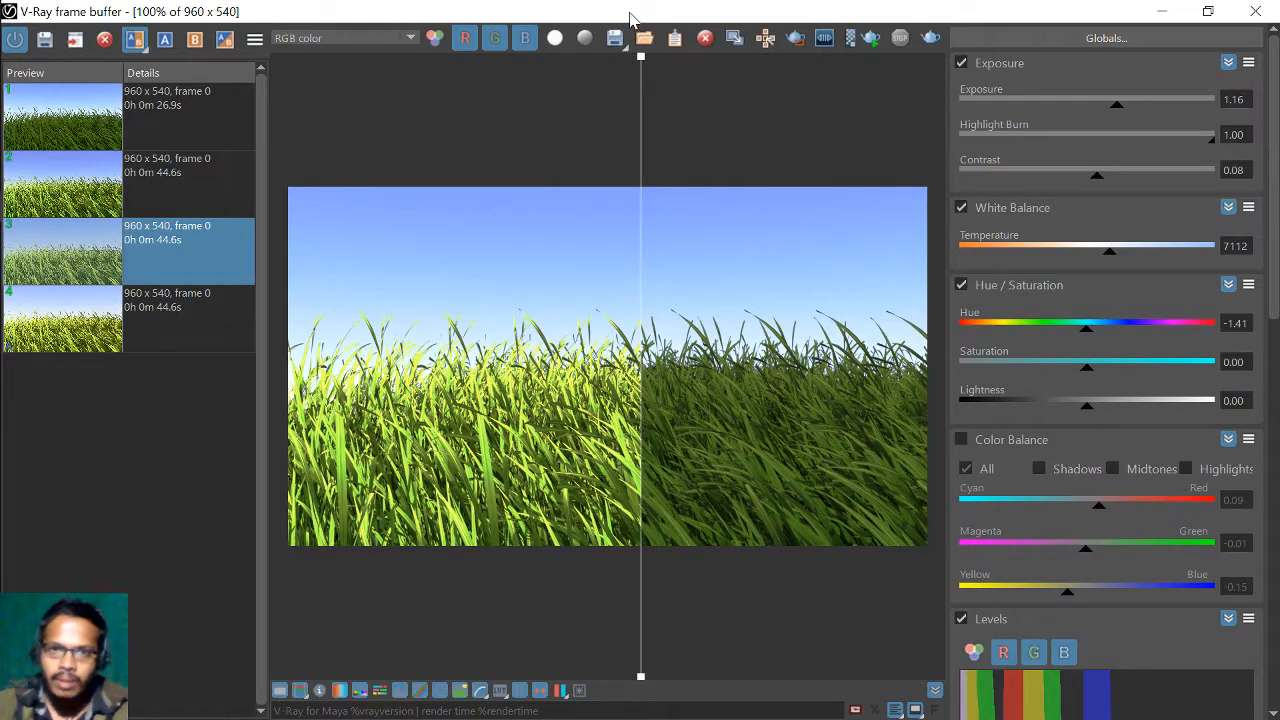
- Examine the grass render comparison in the V-Ray frame buffer and move its window down to uncover the Maya scene
mouse_move(630, 18)
left_mouse_down()
mouse_move(653, 131)
mouse_move(644, 391)
mouse_move(630, 4)
left_mouse_up()
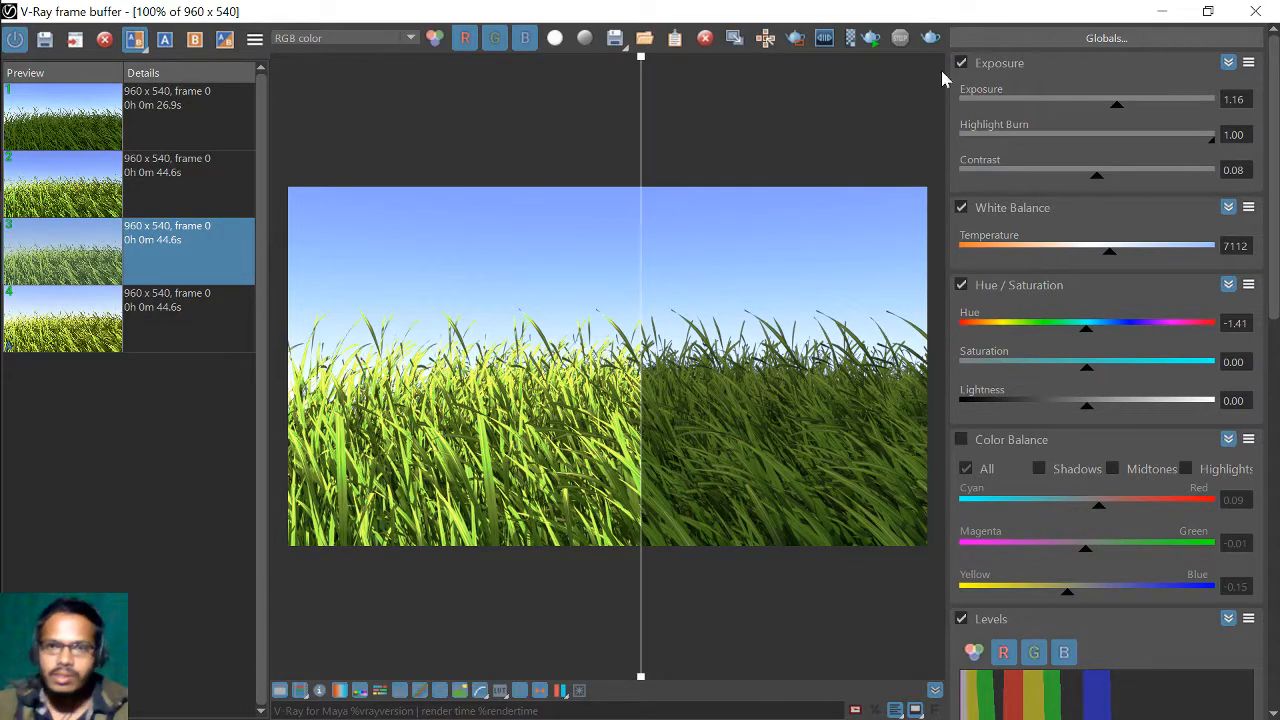
scroll(645, 503, "up", 2)
scroll(646, 503, "down", 3)
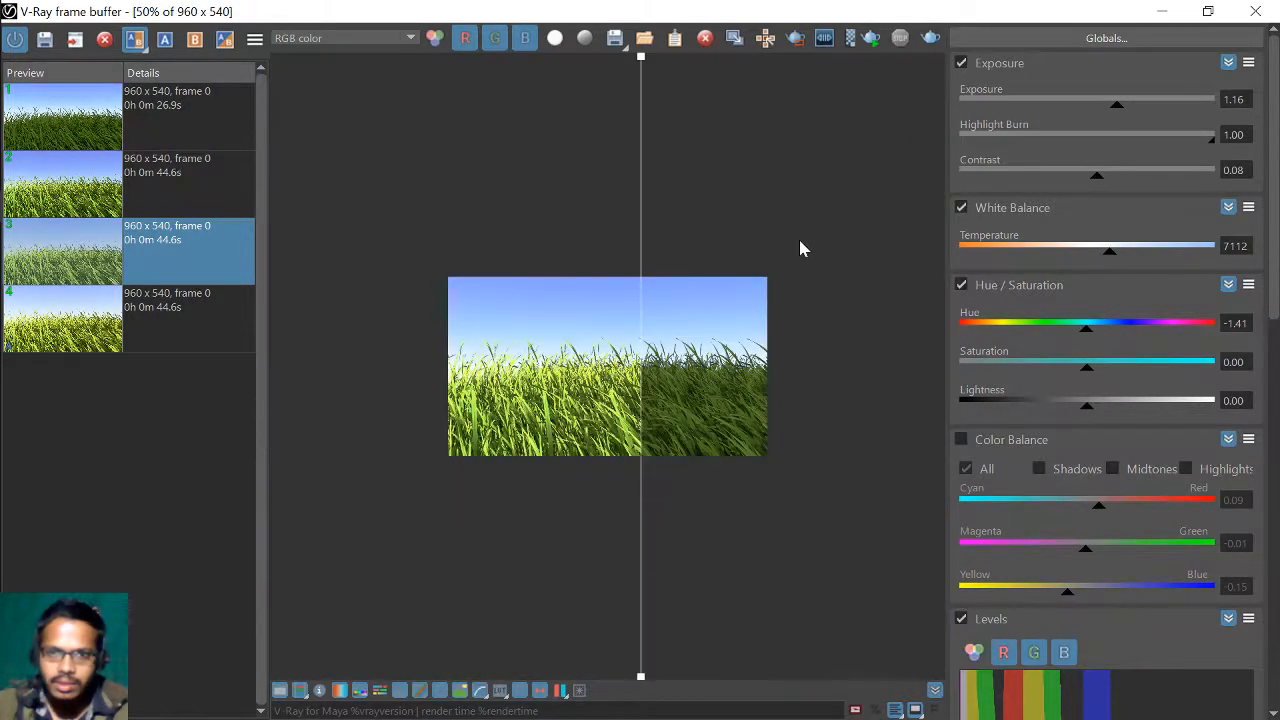
double_click(818, 20)
double_click(822, 20)
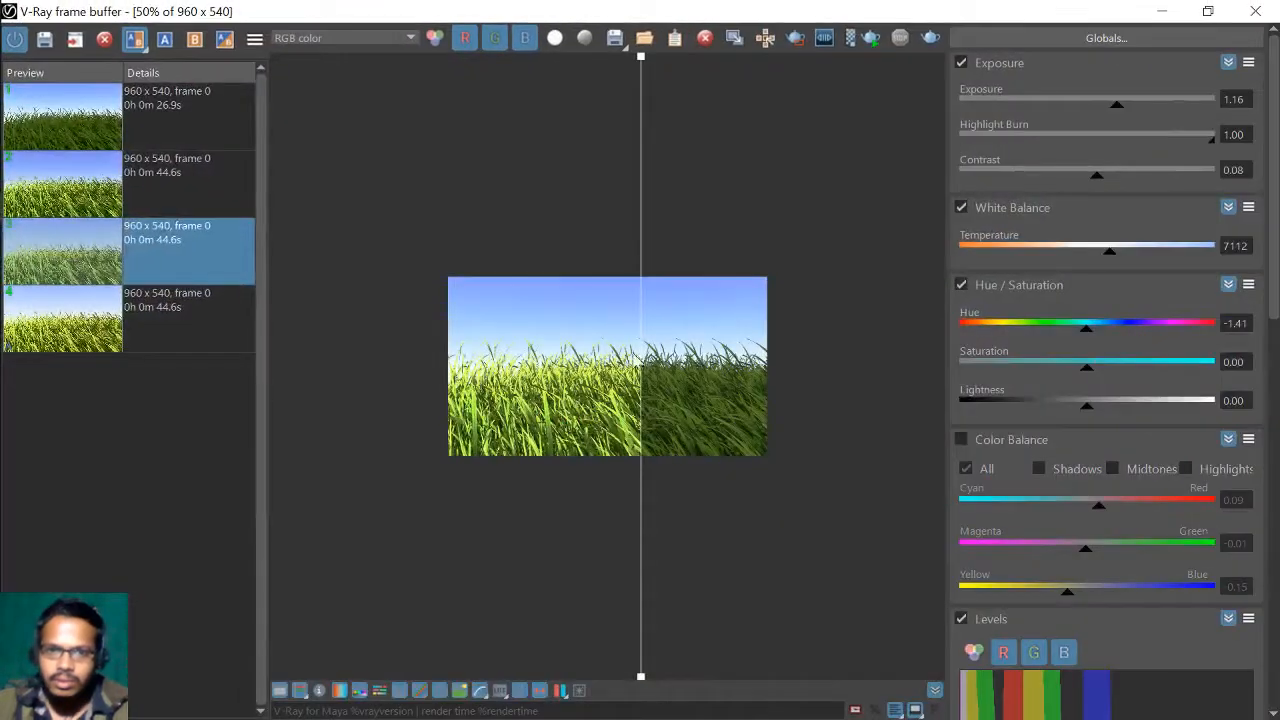
left_click_drag(874, 12, 1010, 492)
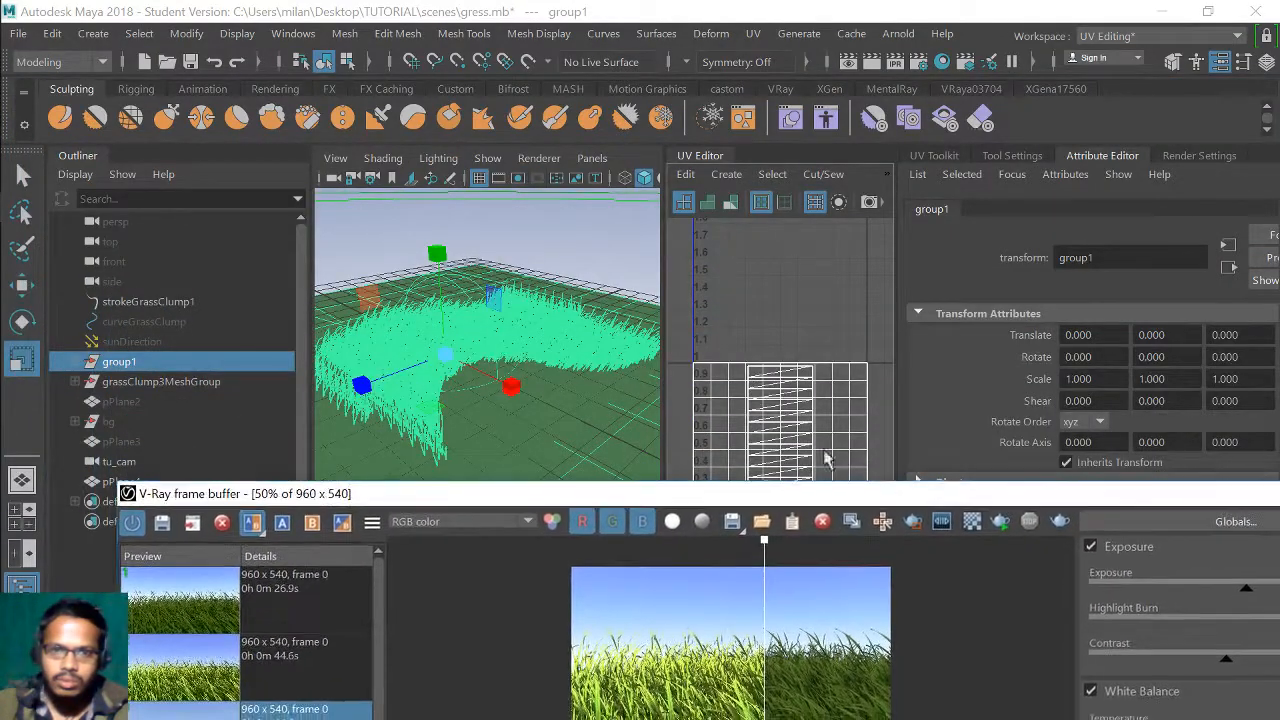
- View the grass scene through render_cam in a full-screen viewport
left_click(592, 158)
mouse_move(640, 182)
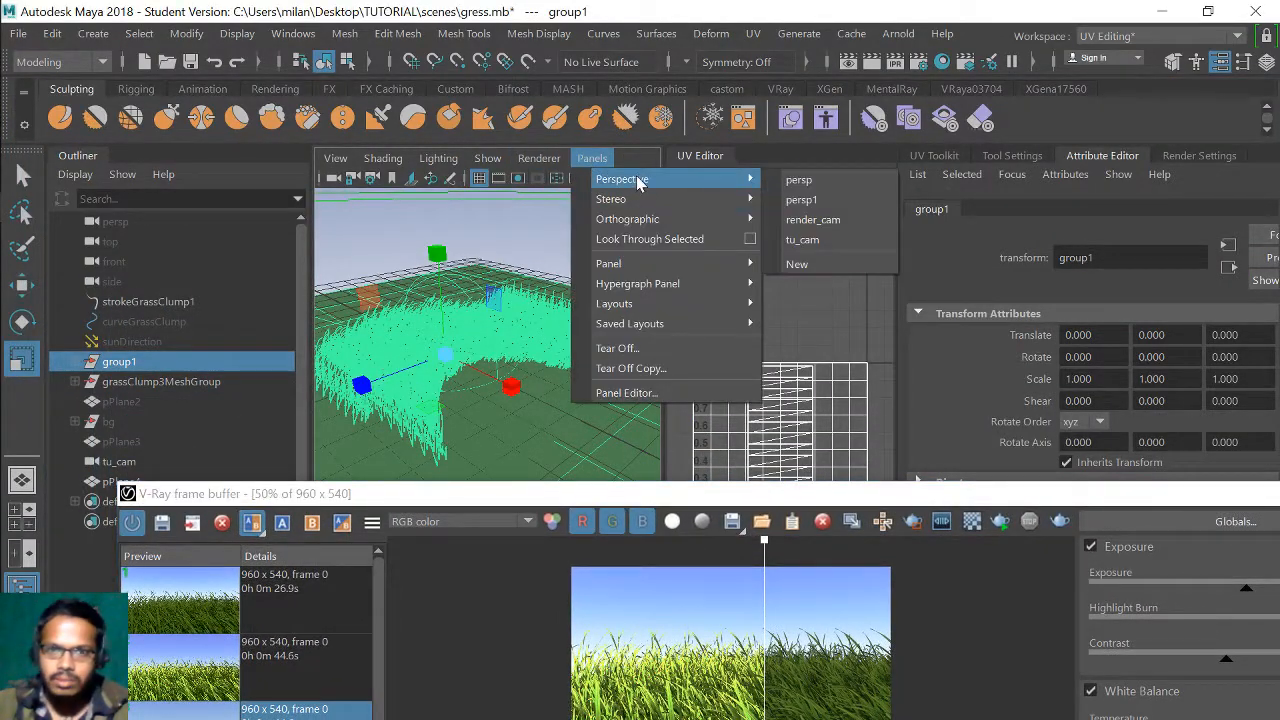
left_click(818, 219)
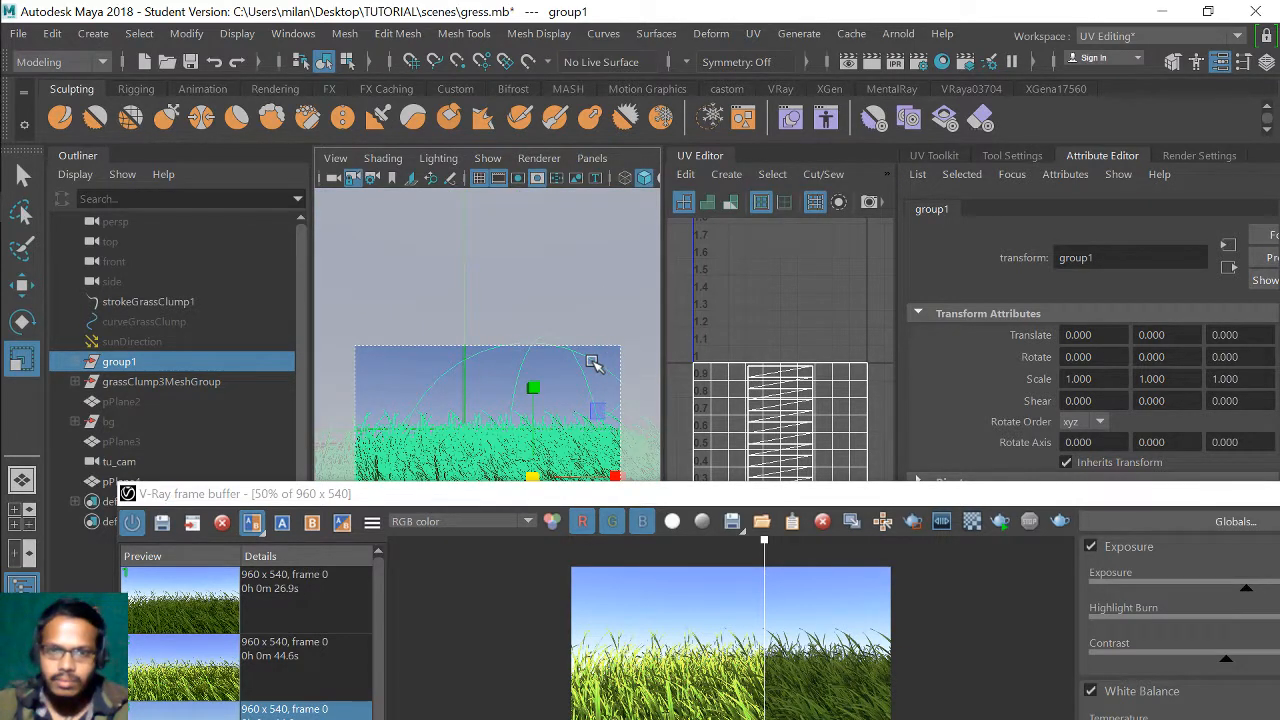
key("ctrl+space")
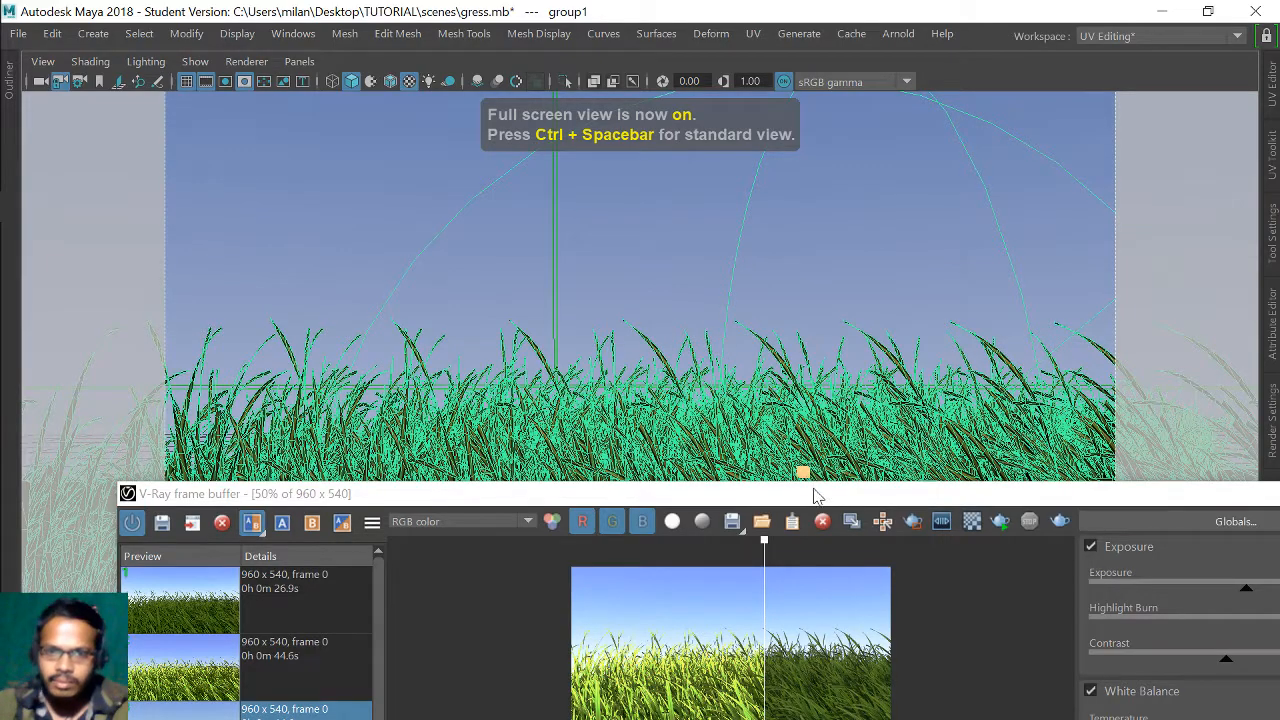
- Maximize the V-Ray frame buffer, examine the grass render at 100% and minimize the window
left_click_drag(814, 491, 728, 5)
scroll(757, 286, "up", 2)
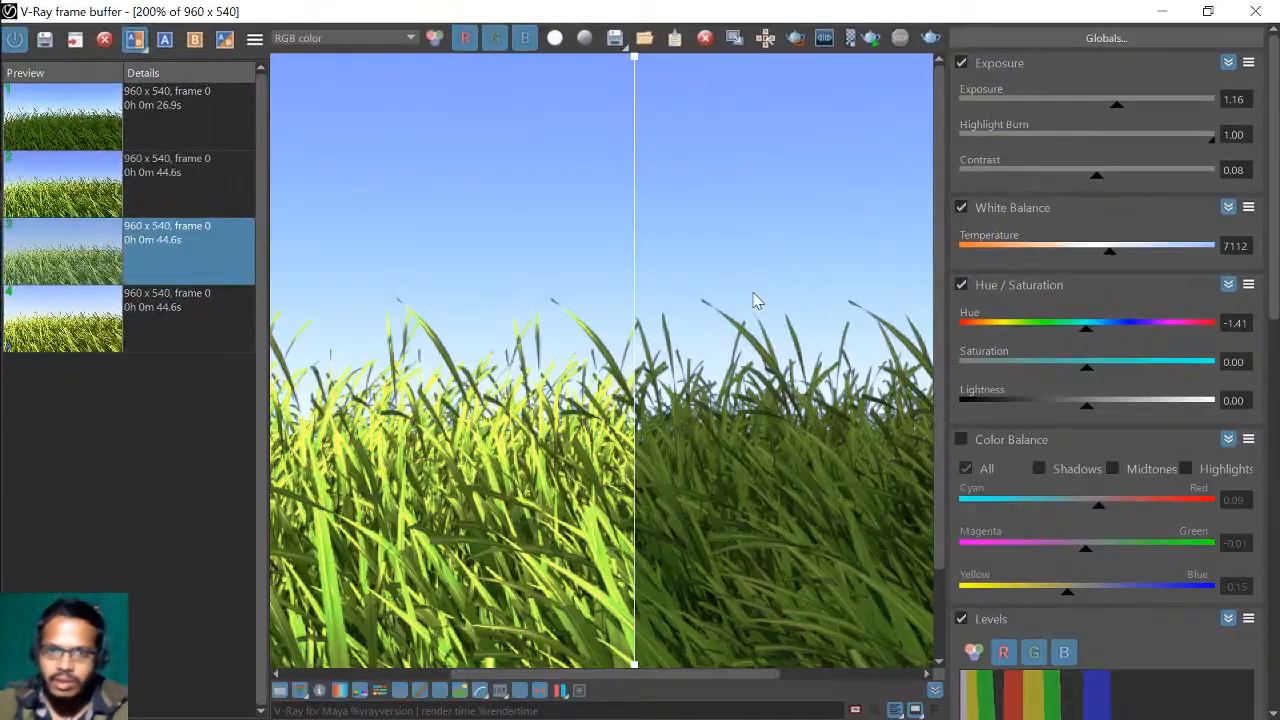
scroll(757, 290, "down", 1)
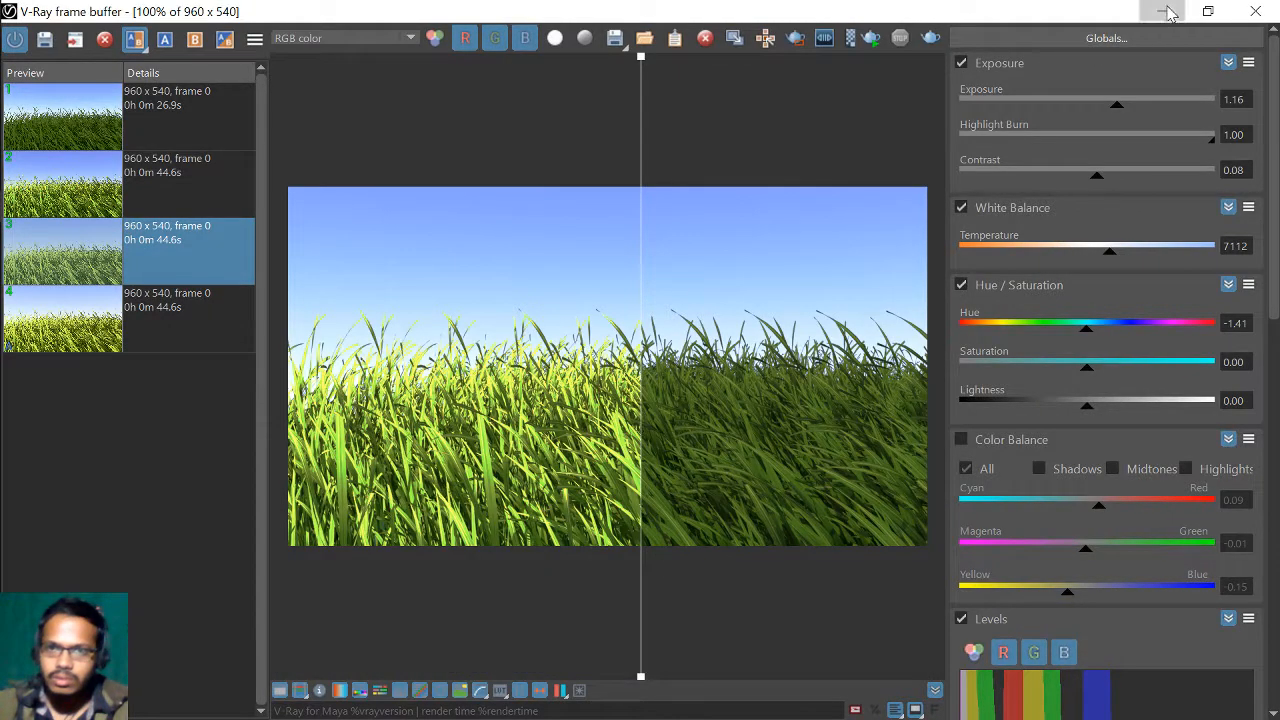
left_click(1161, 11)
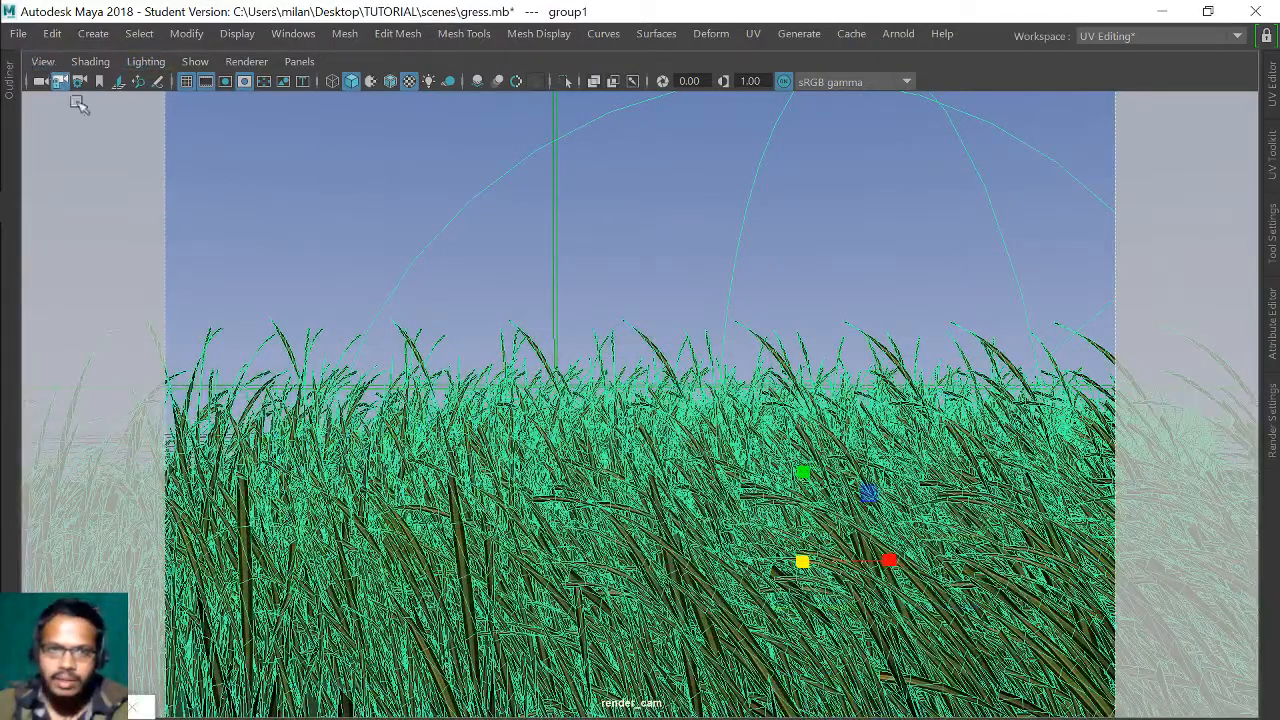
- Expand the Outliner, hide the grass group group1 and select the ground plane pPlane4
left_click(12, 87)
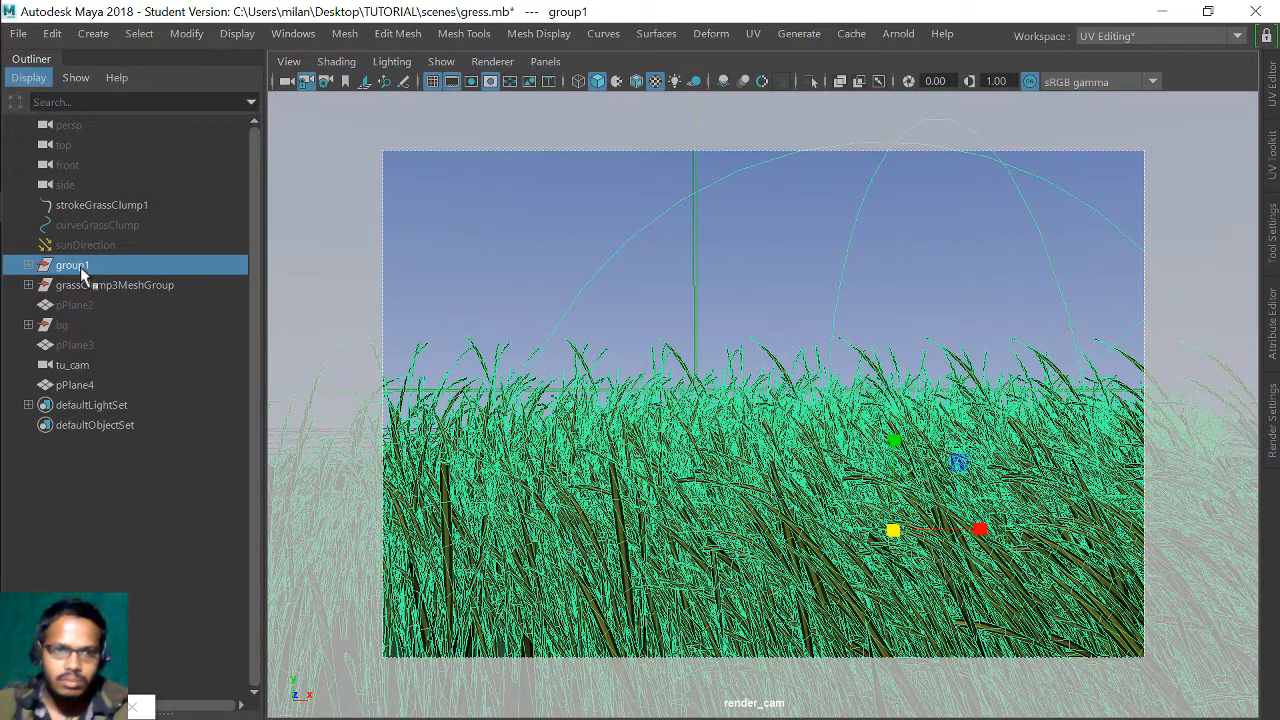
key("ctrl+h")
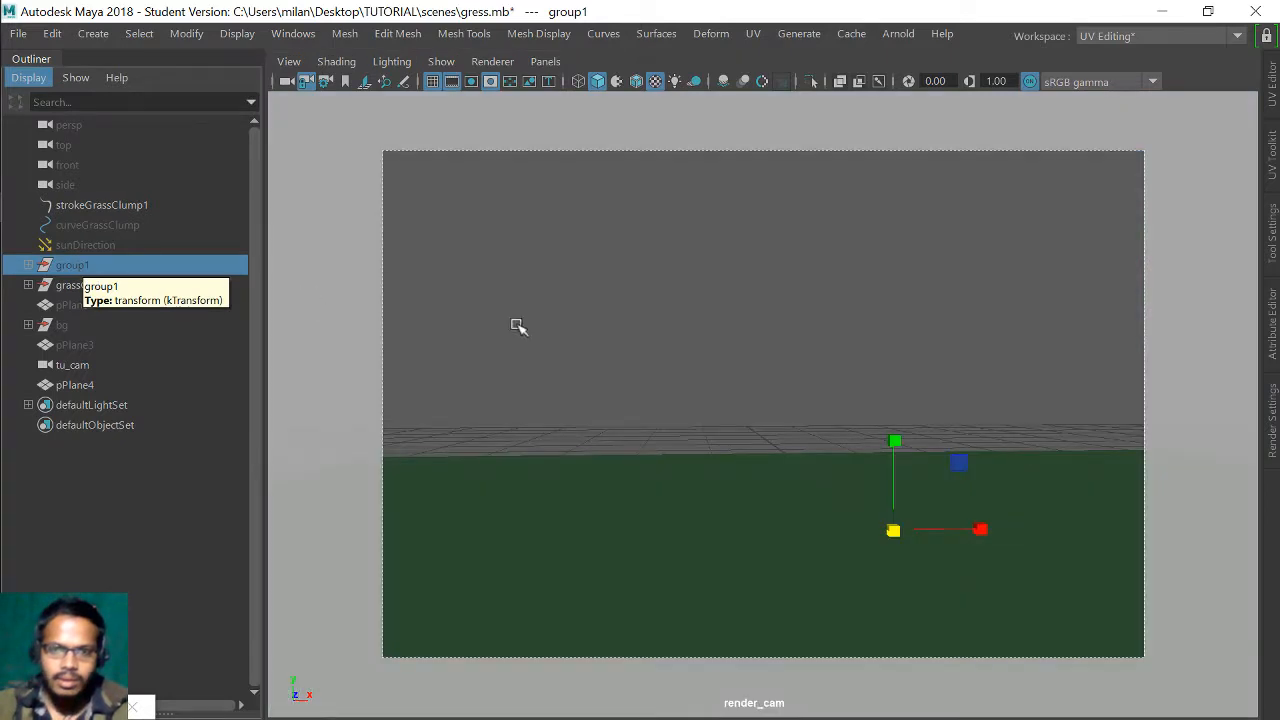
left_click(745, 543)
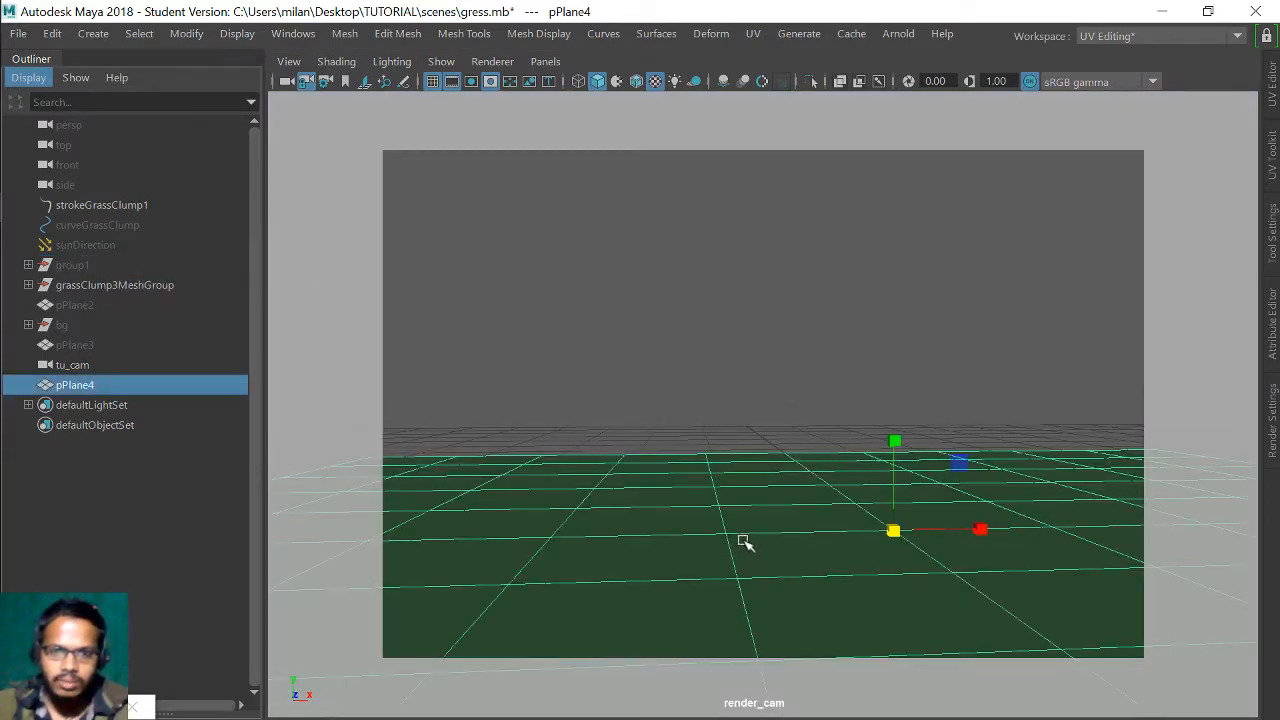
- Switch the viewport to the persp camera and frame the whole ground plane from above
left_click(545, 61)
mouse_move(590, 88)
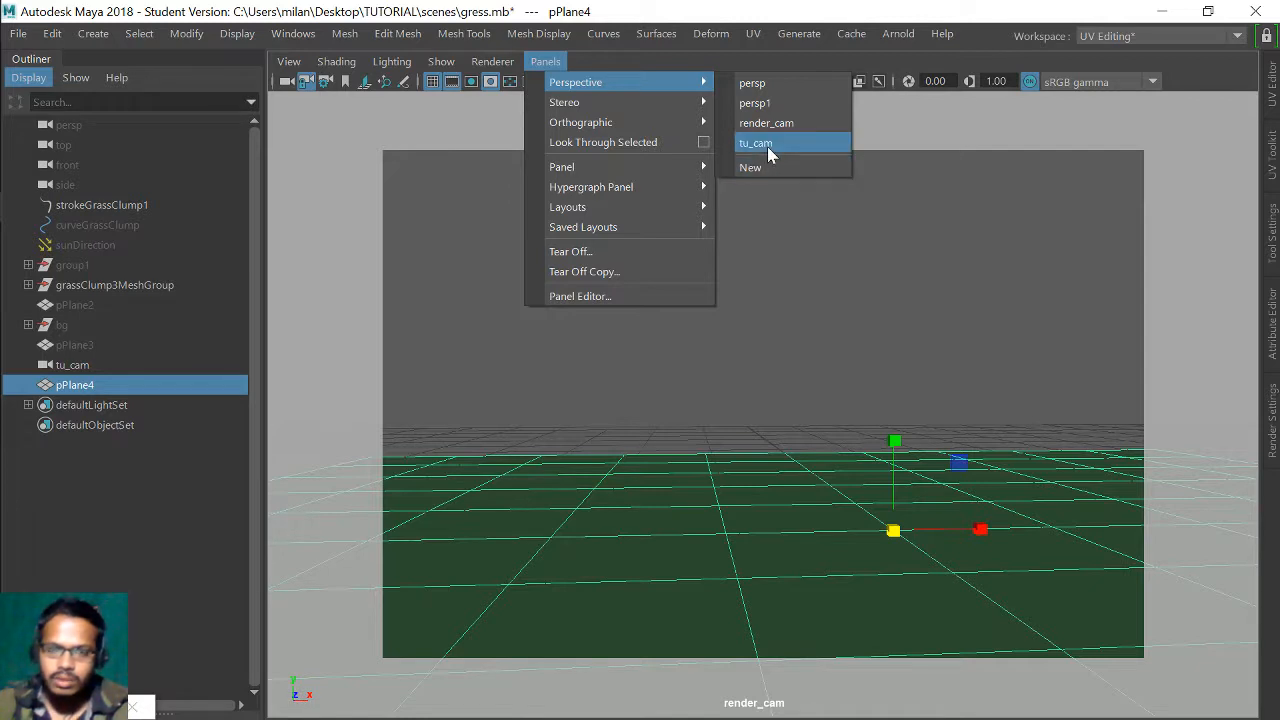
left_click(738, 88)
left_click_drag(729, 323, 726, 340, "alt")
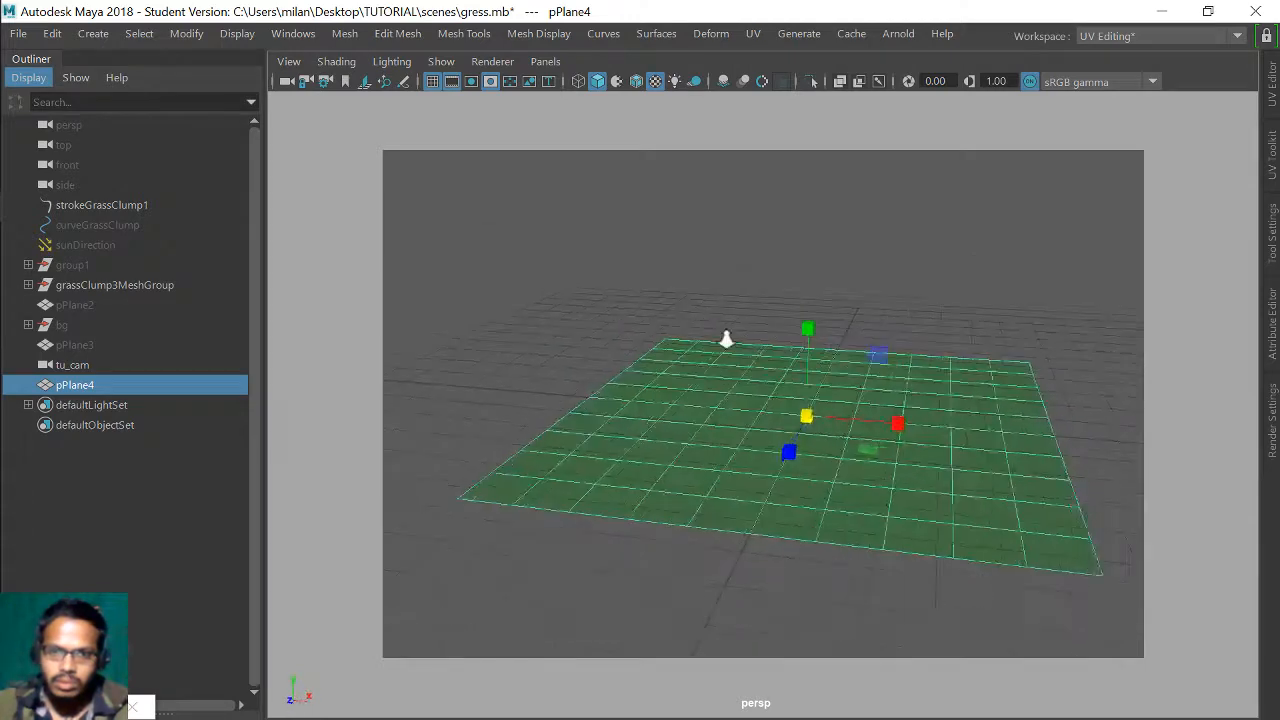
right_click_drag(726, 340, 884, 274, "alt")
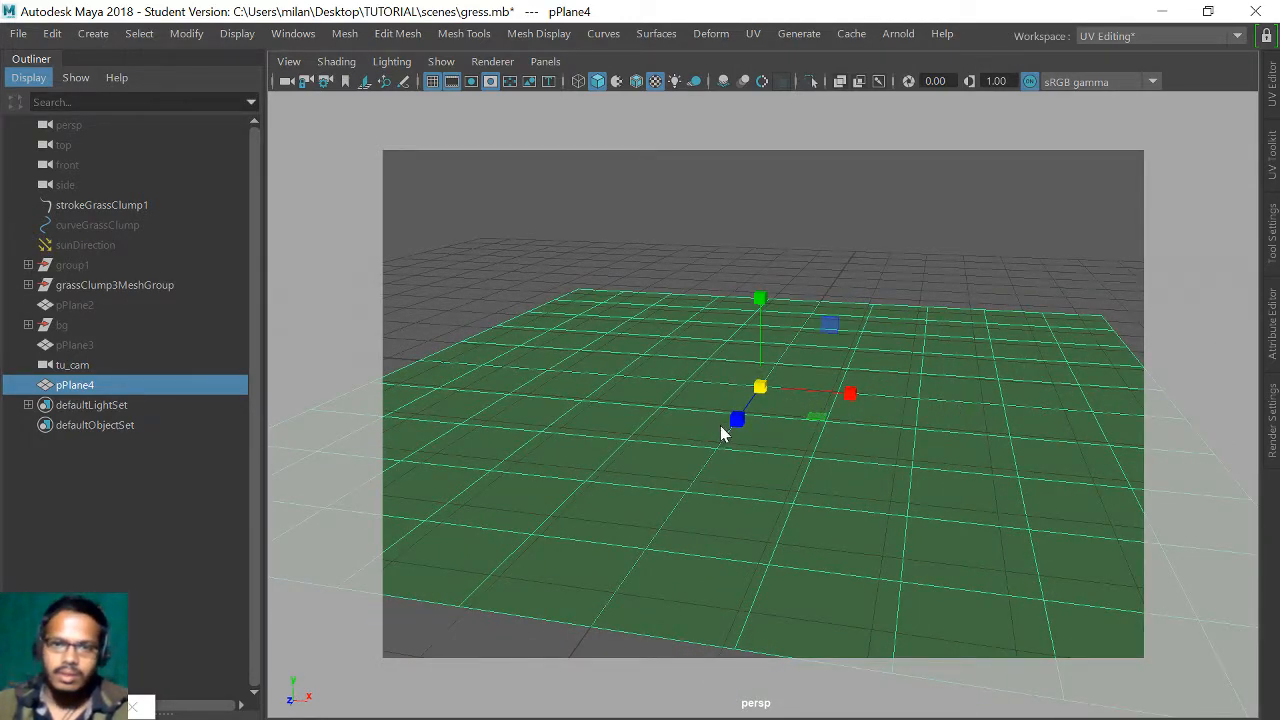
- Set the color of the ground plane's lambert1 material to white and deselect the plane
right_click_drag(721, 432, 738, 596)
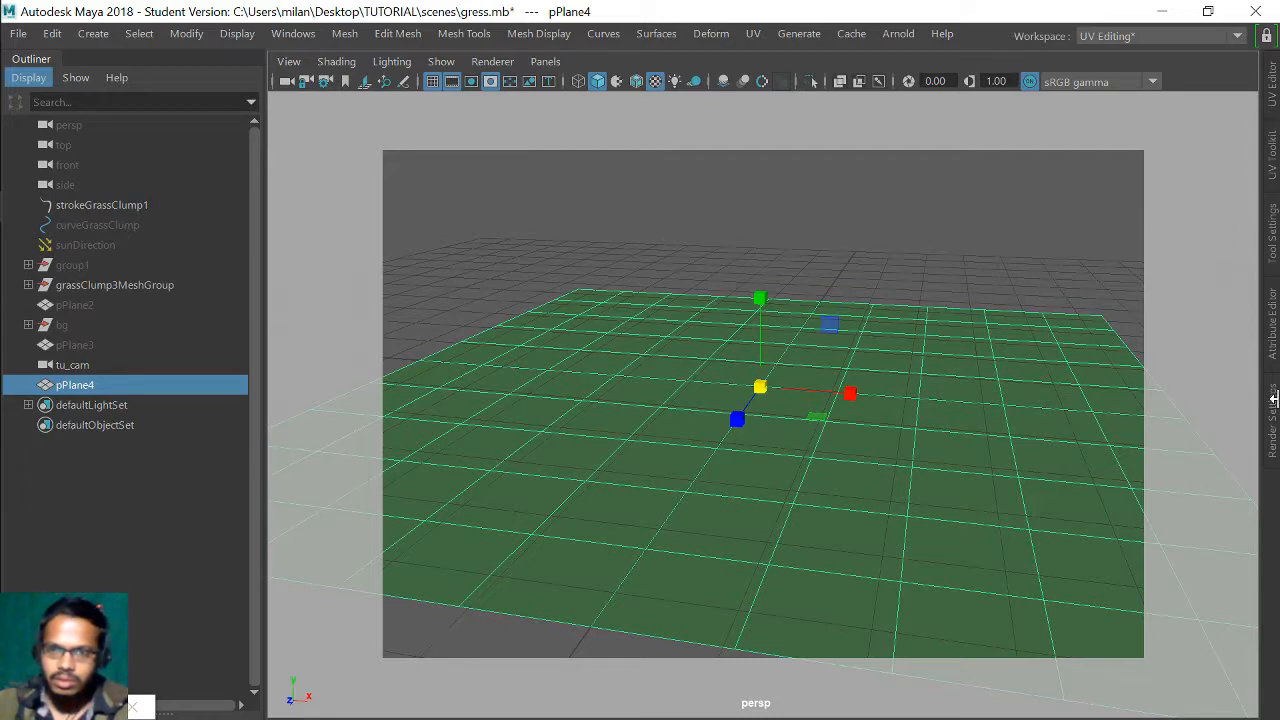
left_click(1272, 343)
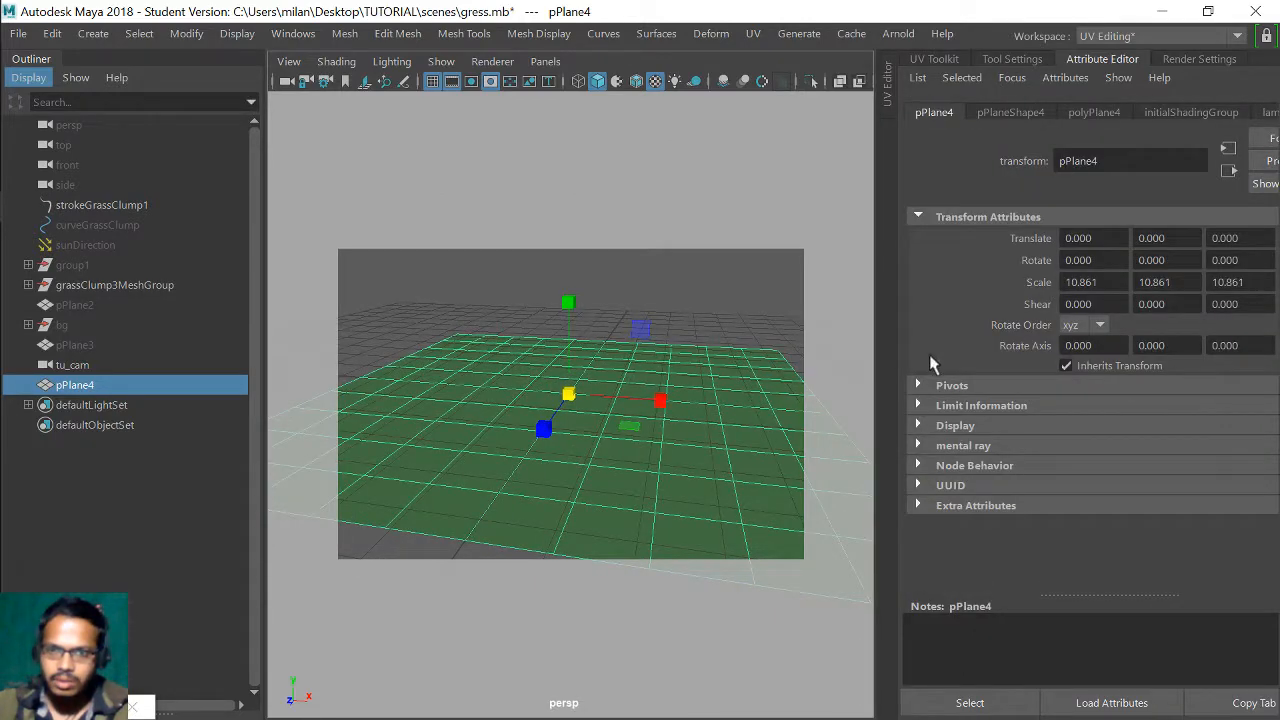
right_click_drag(652, 437, 666, 589)
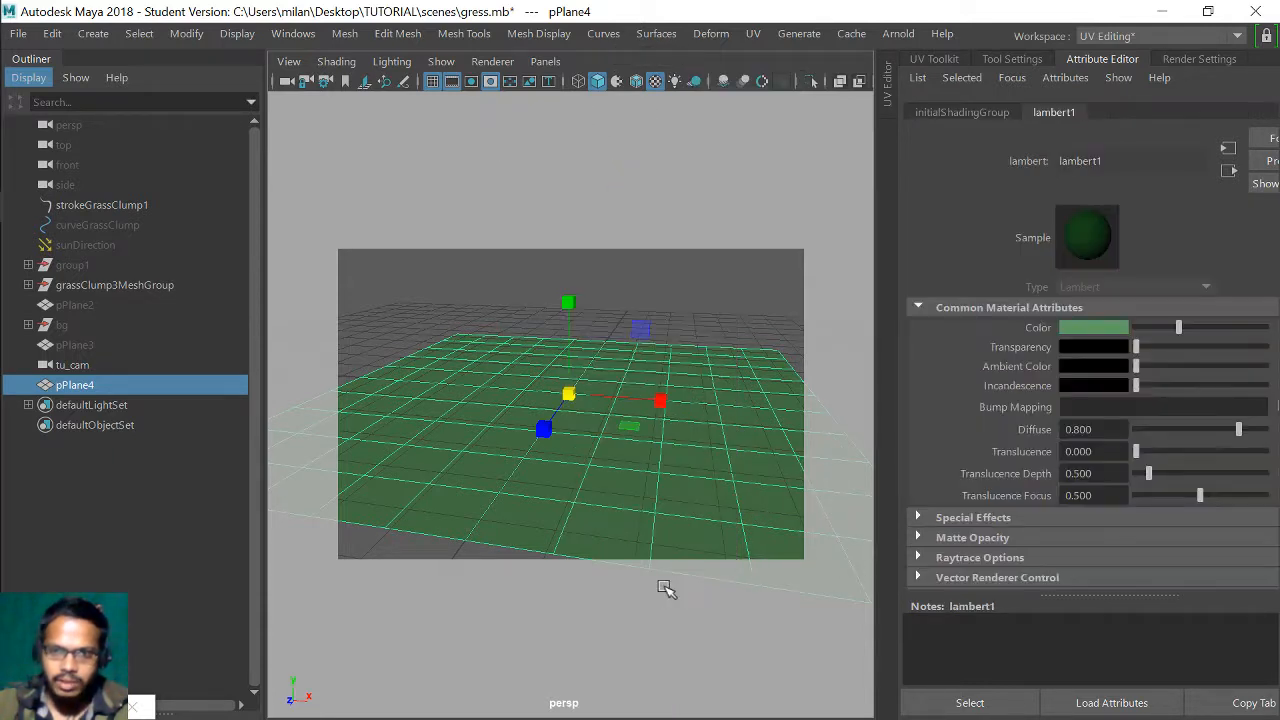
left_click(1100, 328)
left_click_drag(1242, 350, 1233, 377)
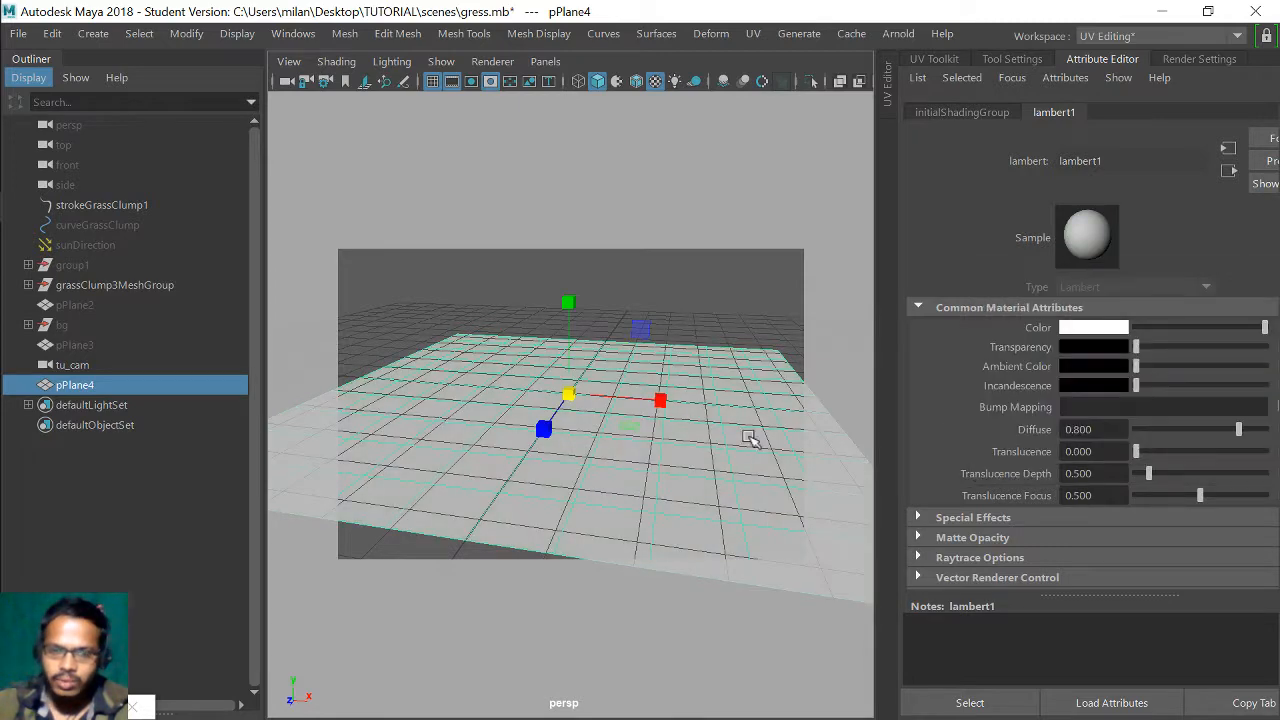
left_click(669, 440)
left_click(694, 231)
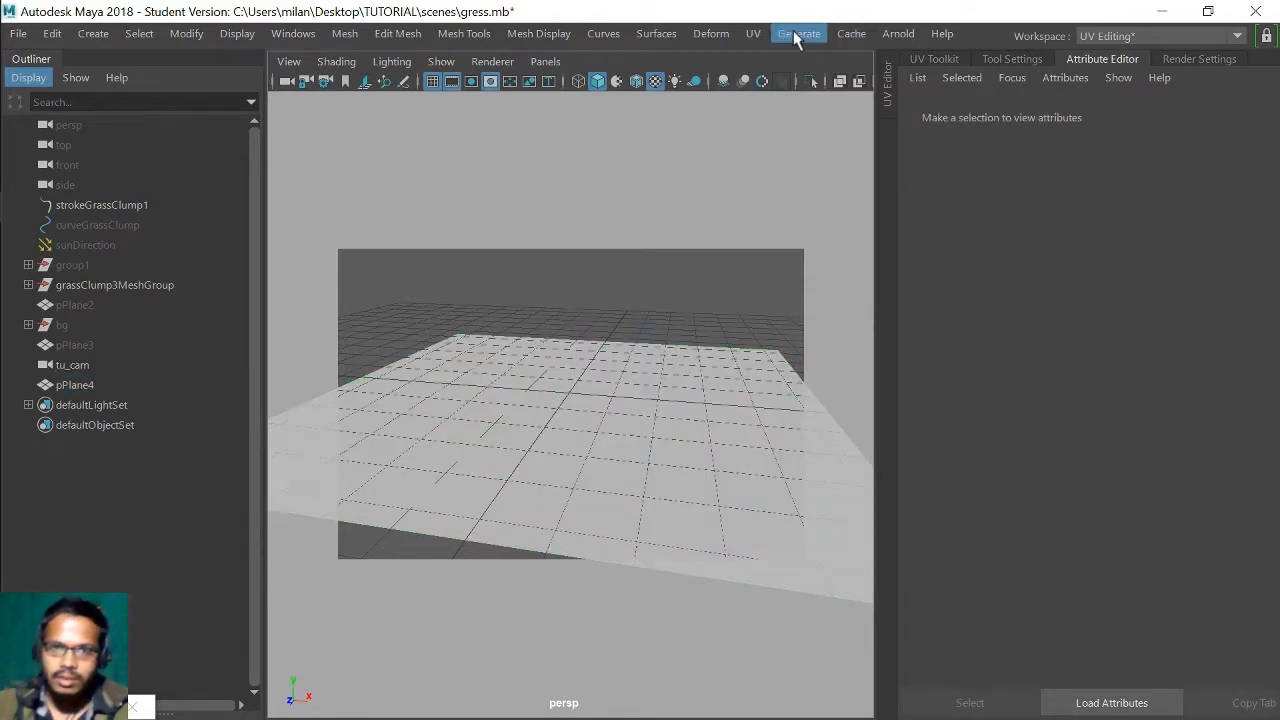
- Load the grassClump.mel brush from the Paint Effects Grasses examples and minimize the Content Browser
left_click(815, 35)
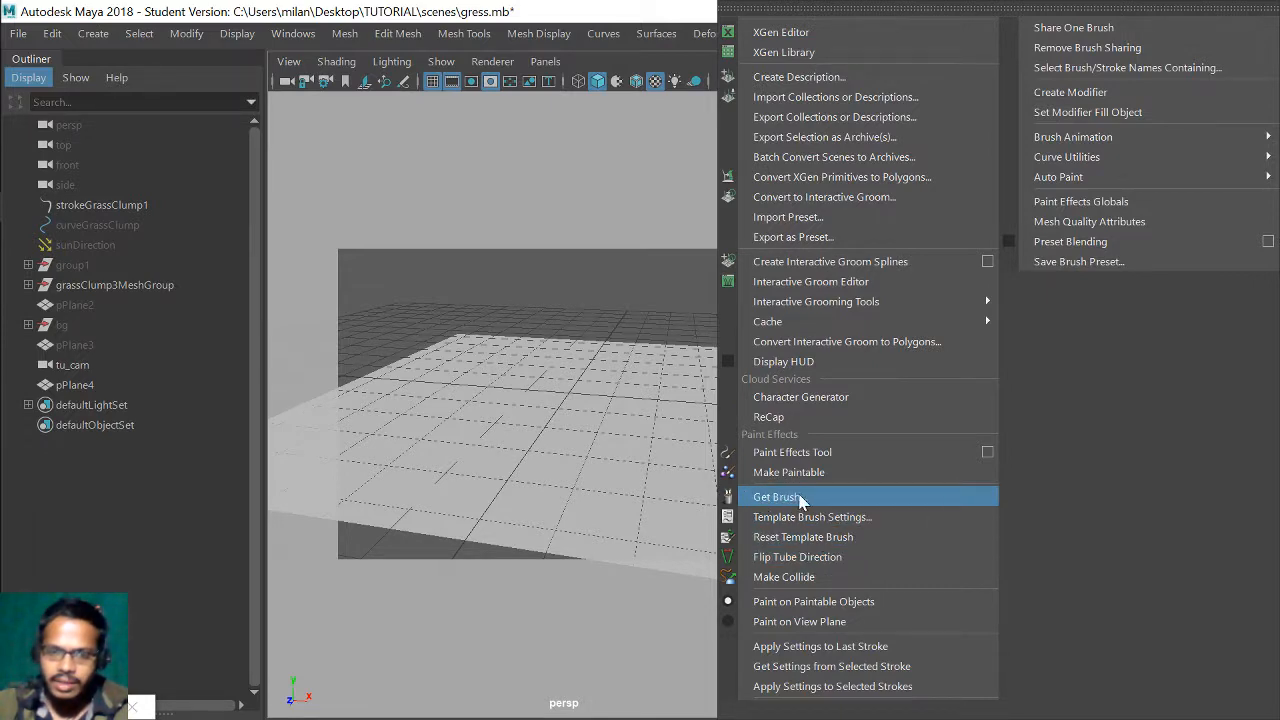
left_click(786, 500)
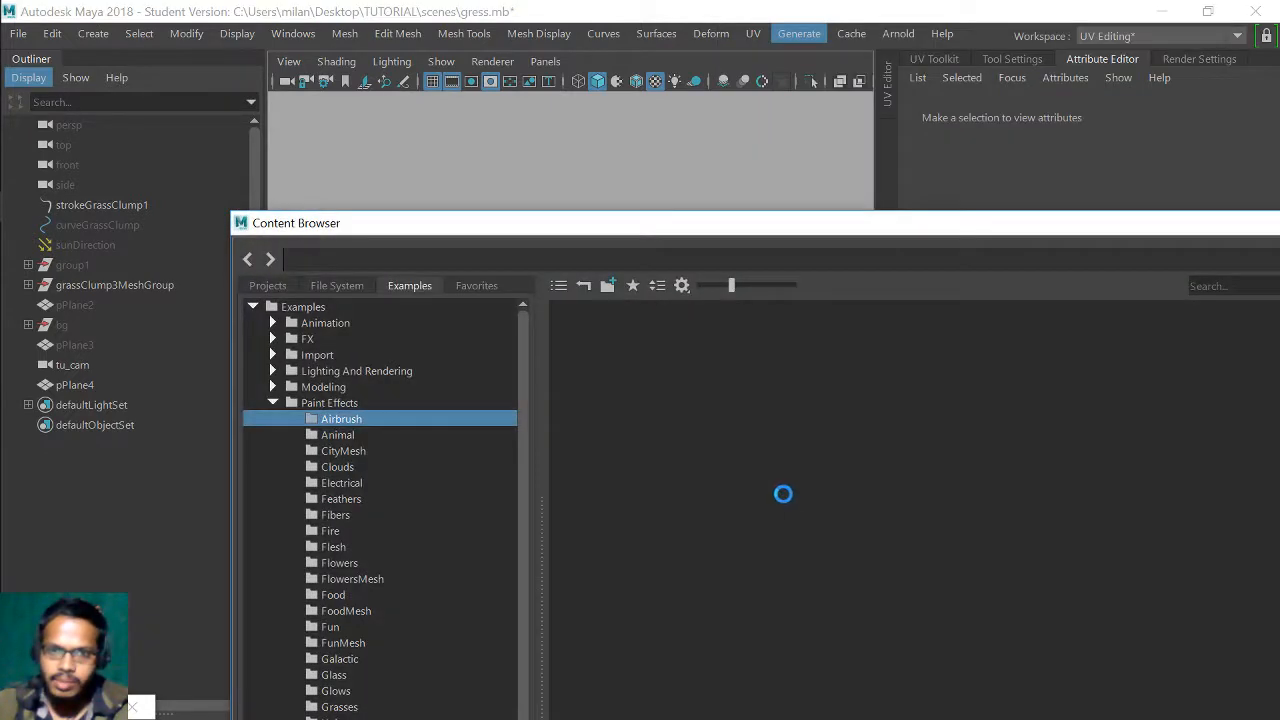
left_click_drag(825, 240, 814, 6)
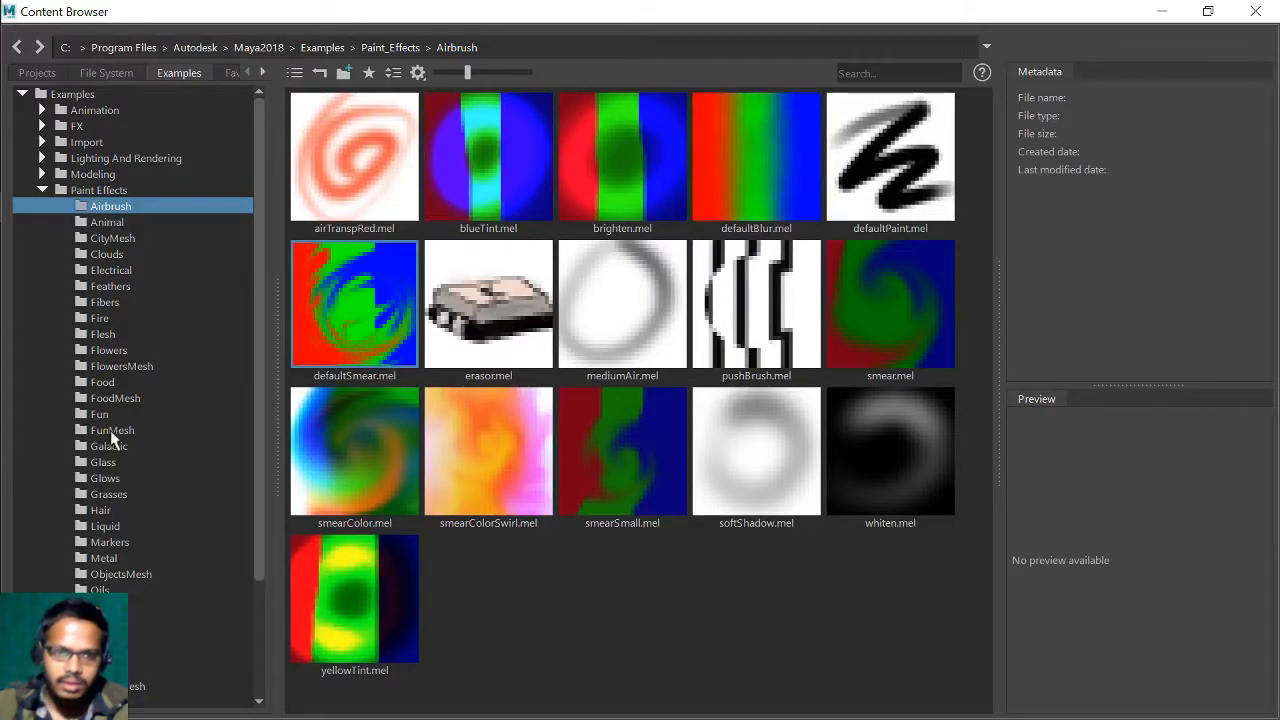
left_click(110, 494)
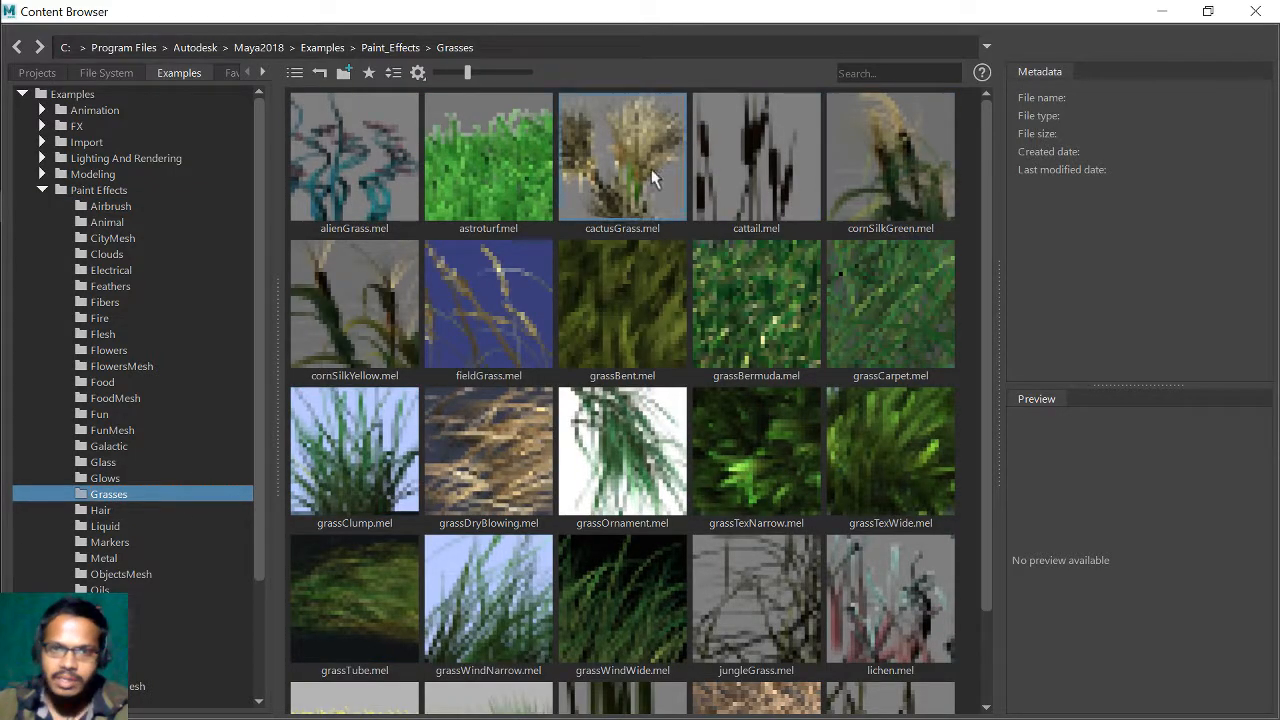
left_click(380, 472)
left_click(1160, 12)
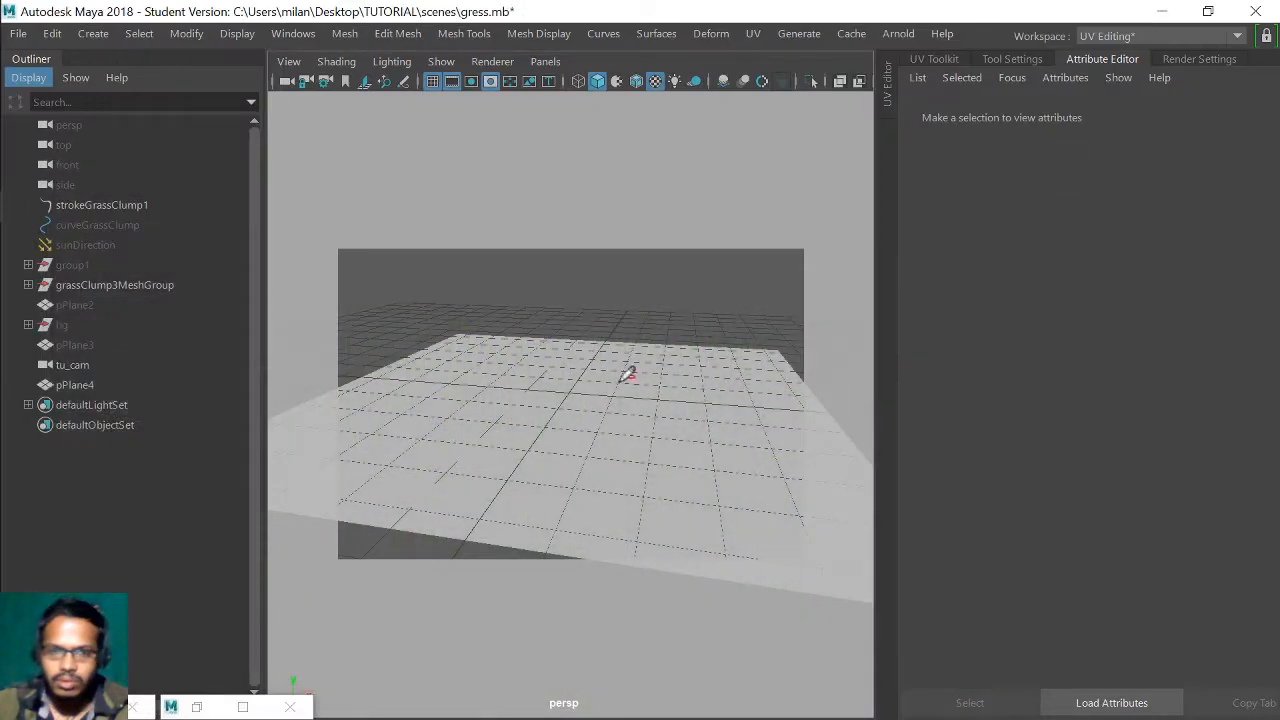
- Paint one winding grass clump stroke across the ground plane and view it up close
mouse_move(626, 360)
left_mouse_down("alt")
mouse_move(609, 389)
mouse_move(643, 376)
left_mouse_up("alt")
right_click_drag(646, 388, 592, 400, "alt")
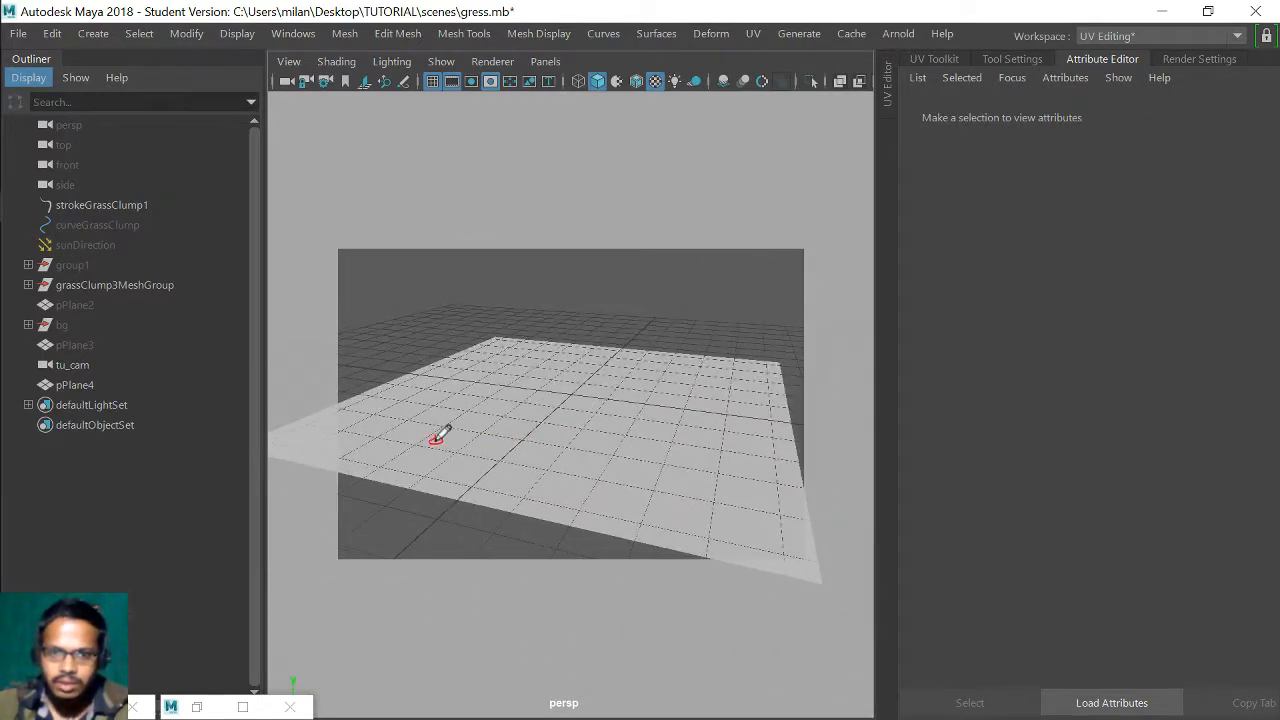
mouse_move(442, 446)
left_mouse_down()
mouse_move(515, 440)
mouse_move(600, 368)
mouse_move(658, 366)
left_mouse_up()
key("f")
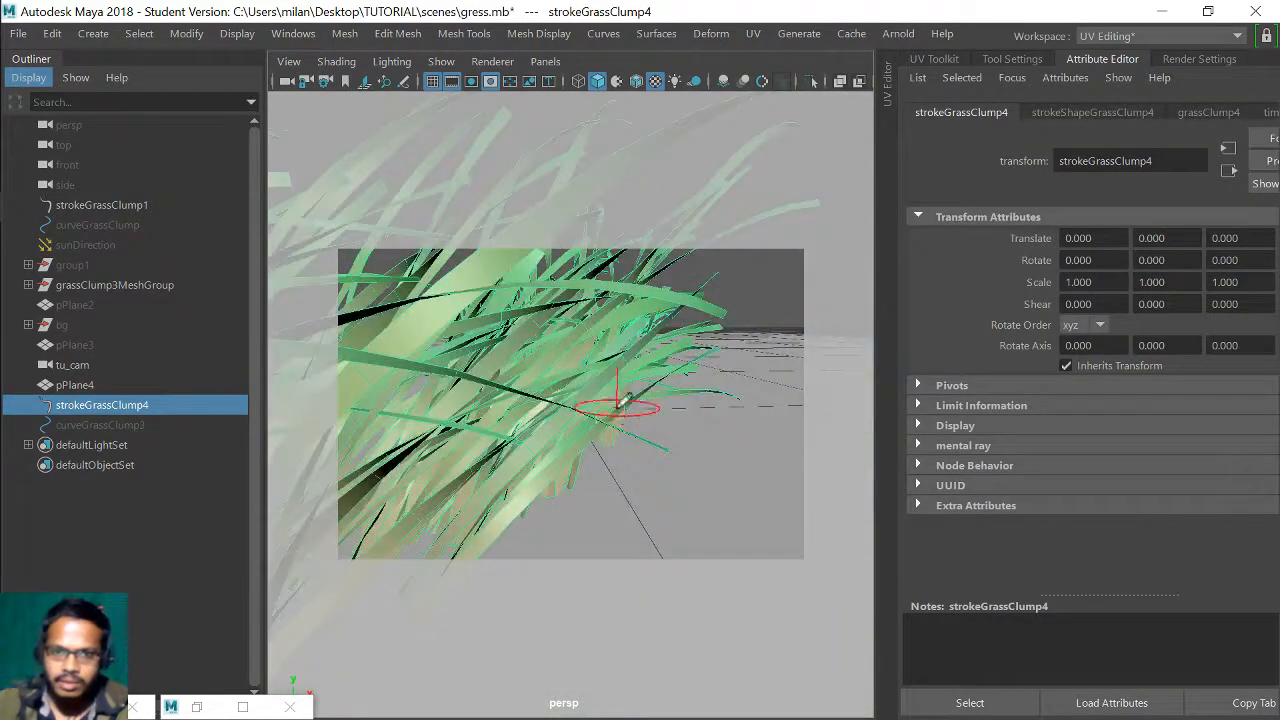
right_click_drag(684, 409, 573, 418, "alt")
left_click_drag(573, 418, 646, 396, "alt")
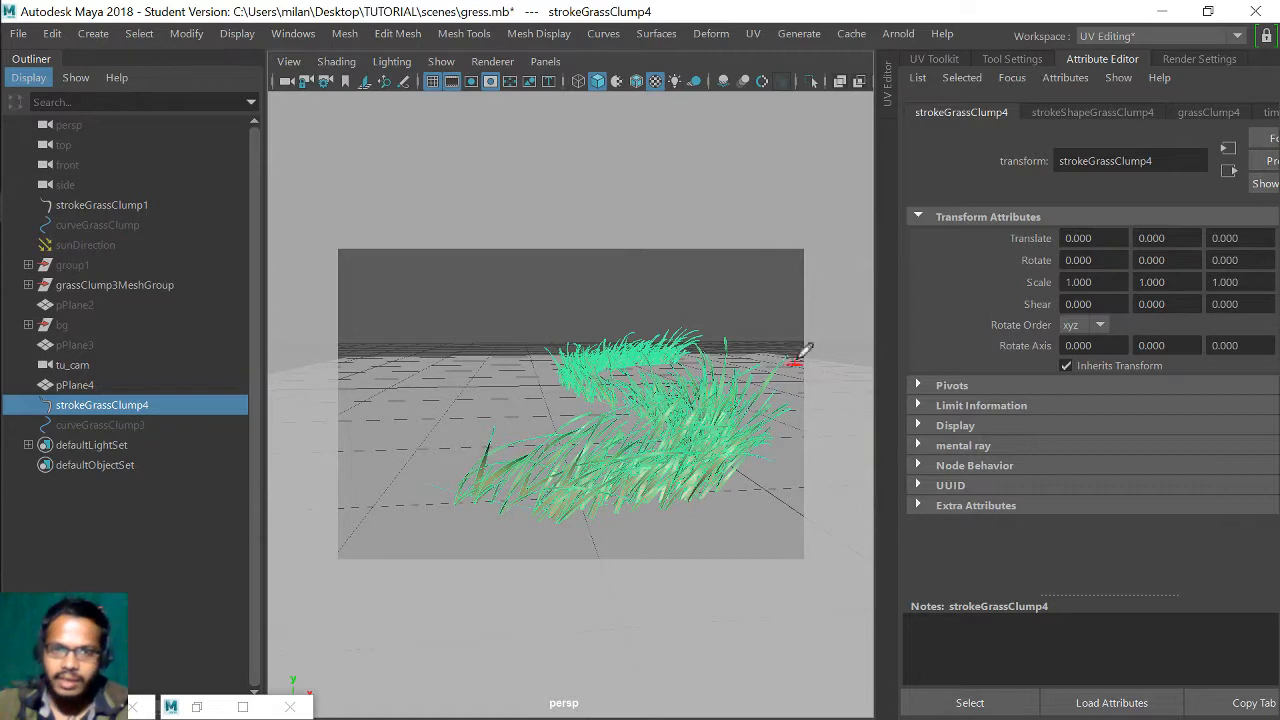
- Convert the selected strokeGrassClump4 stroke with Paint Effects to Polygons
left_click(186, 33)
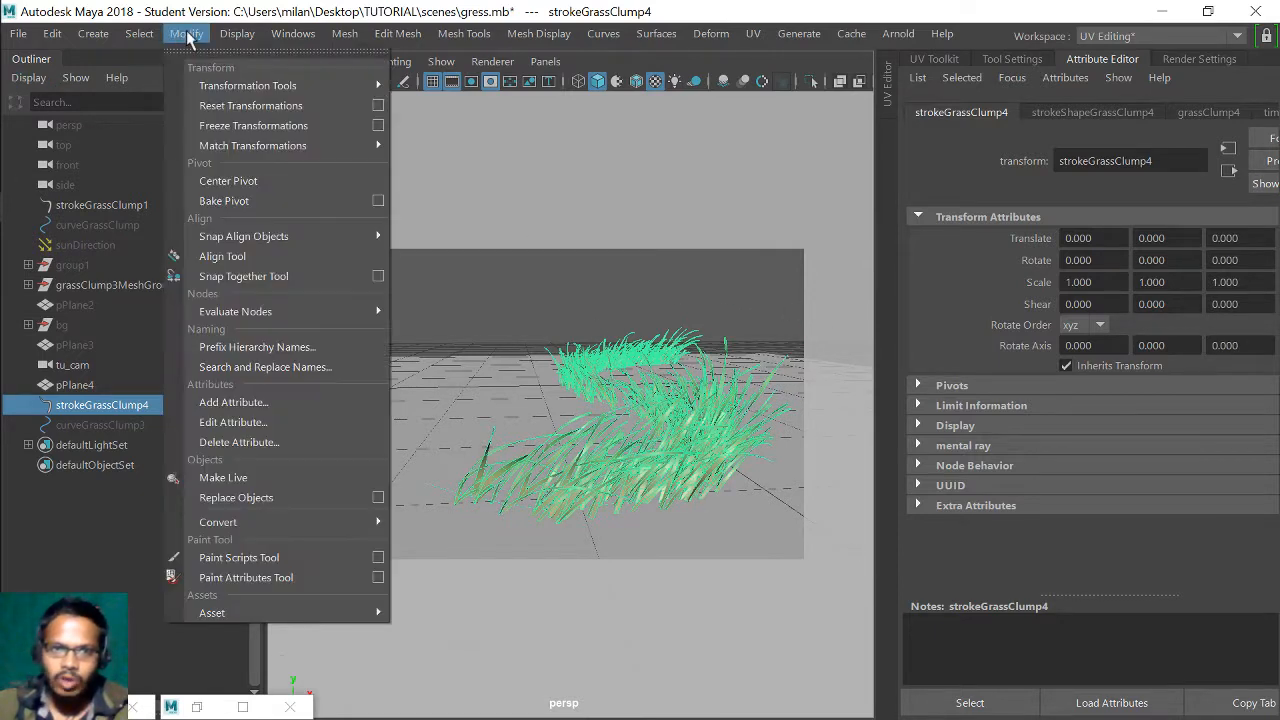
left_click(186, 33)
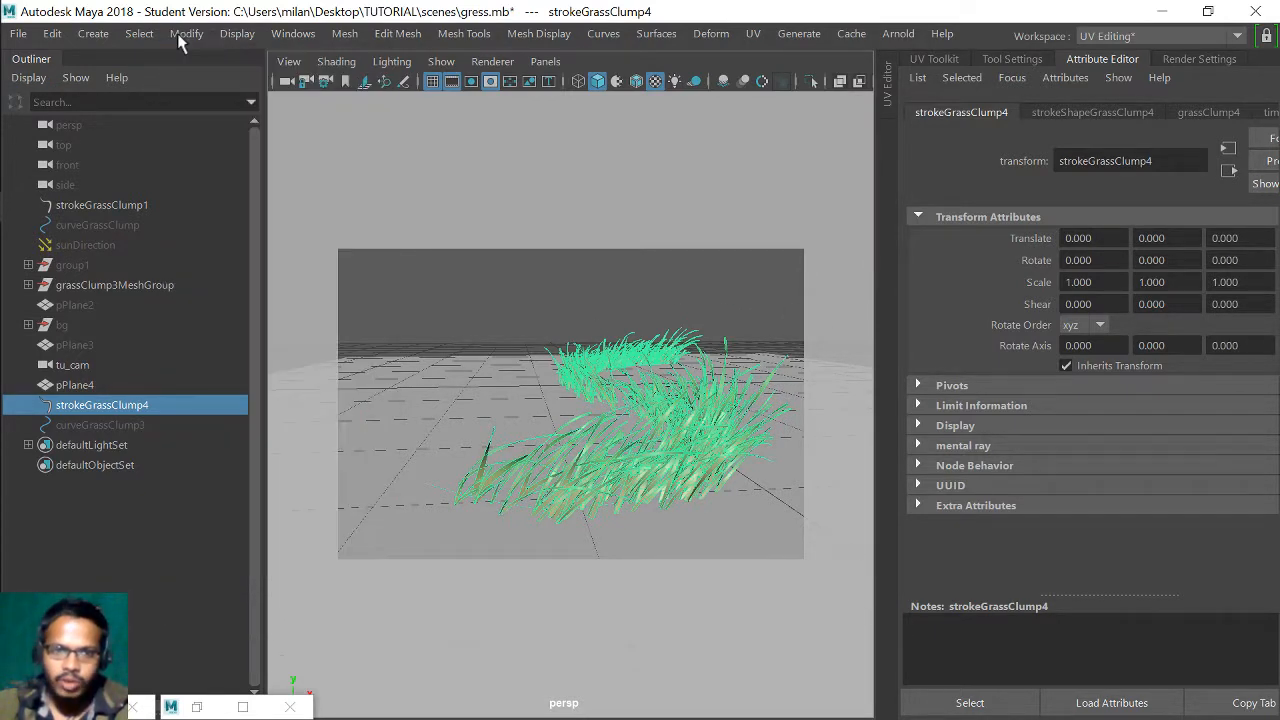
left_click(186, 33)
mouse_move(235, 519)
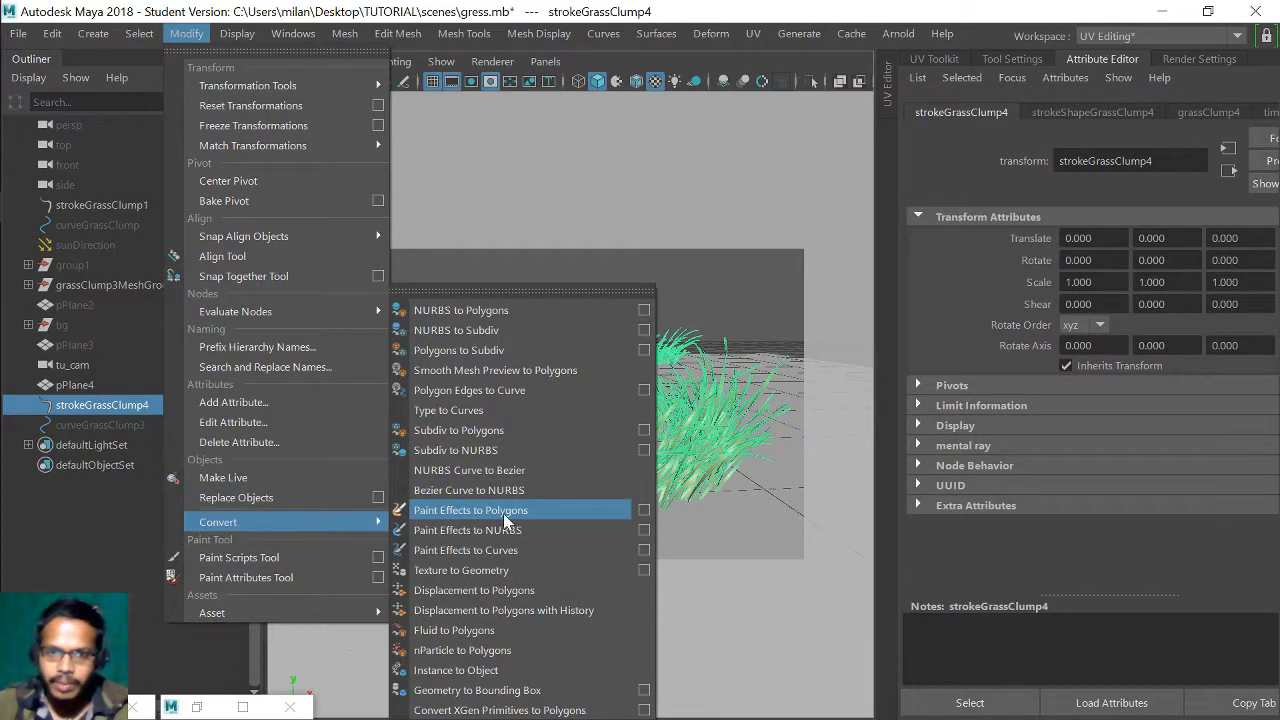
left_click(558, 515)
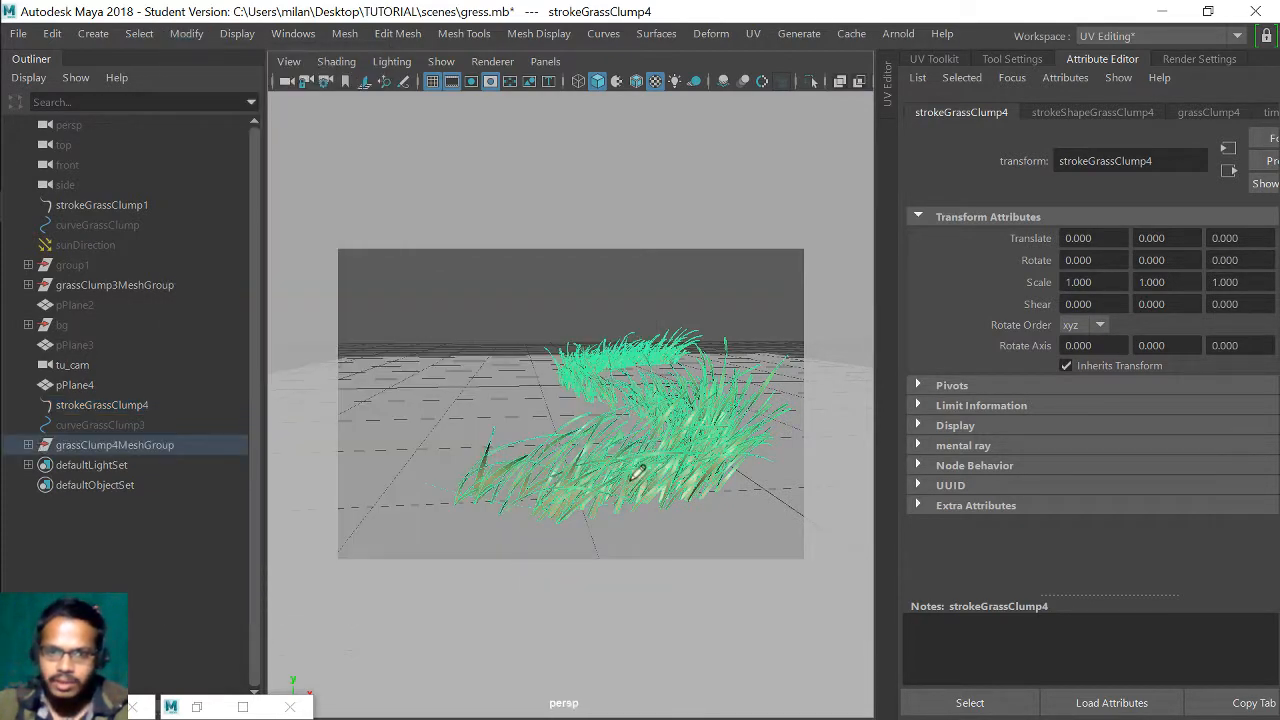
left_click_drag(530, 385, 651, 434, "alt")
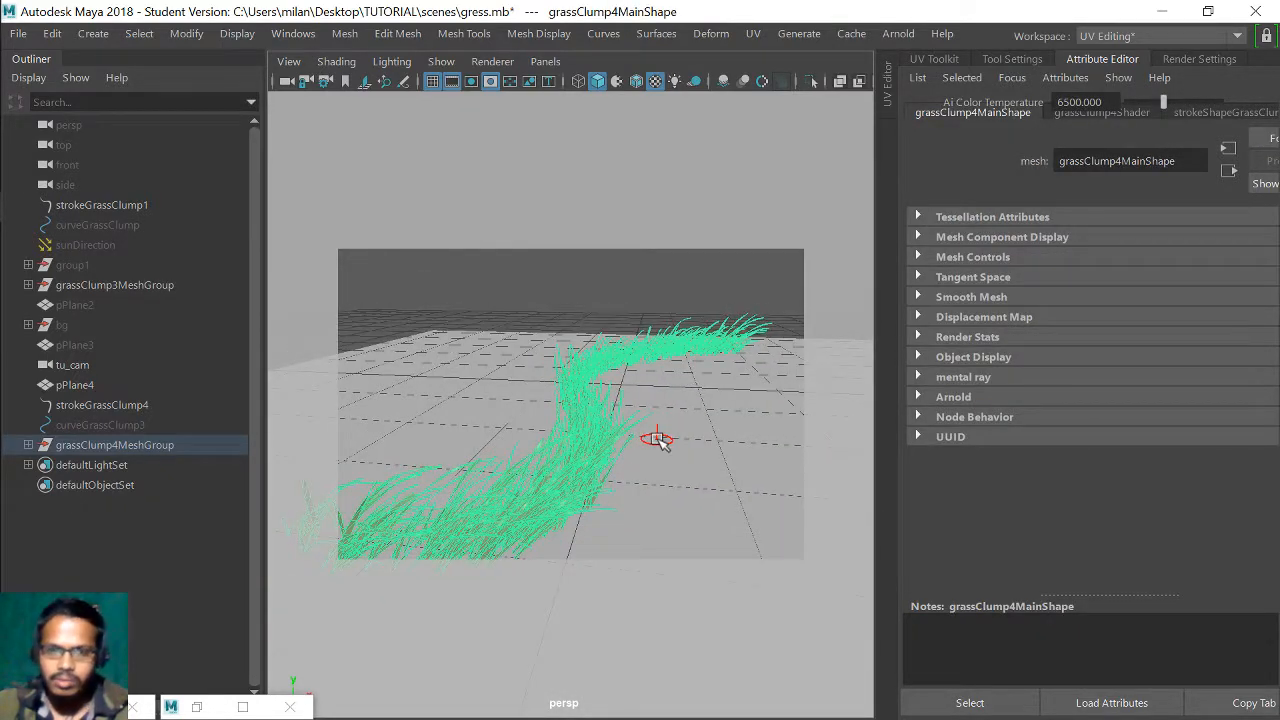
- Try to switch the converted grass mesh to face selection and examine it from above and up close
right_click(556, 465)
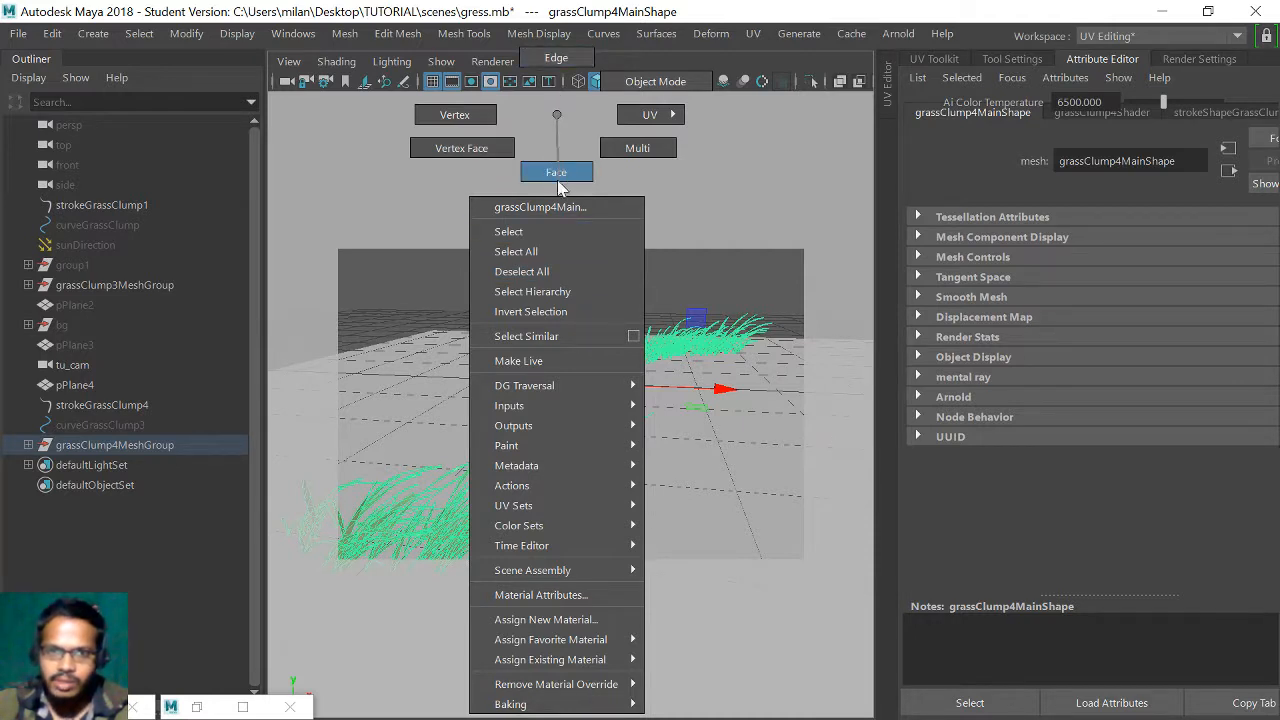
right_click(597, 412)
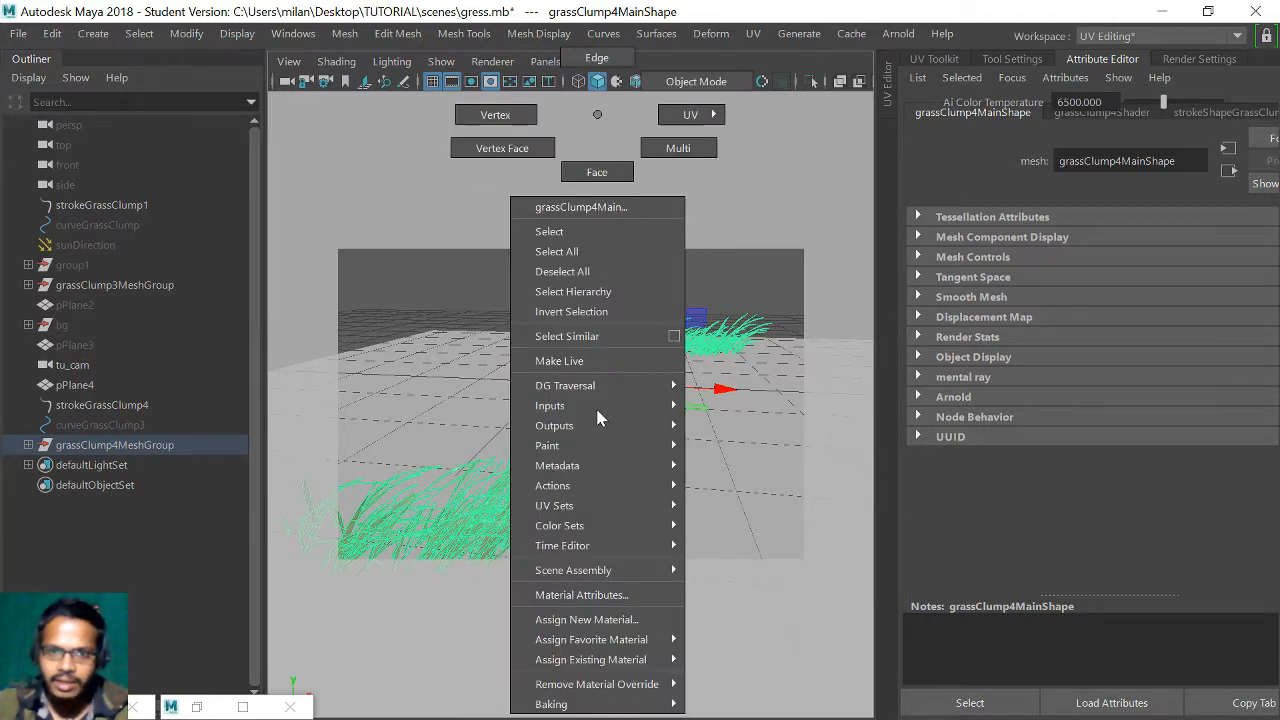
left_click(596, 173)
key("alt+space")
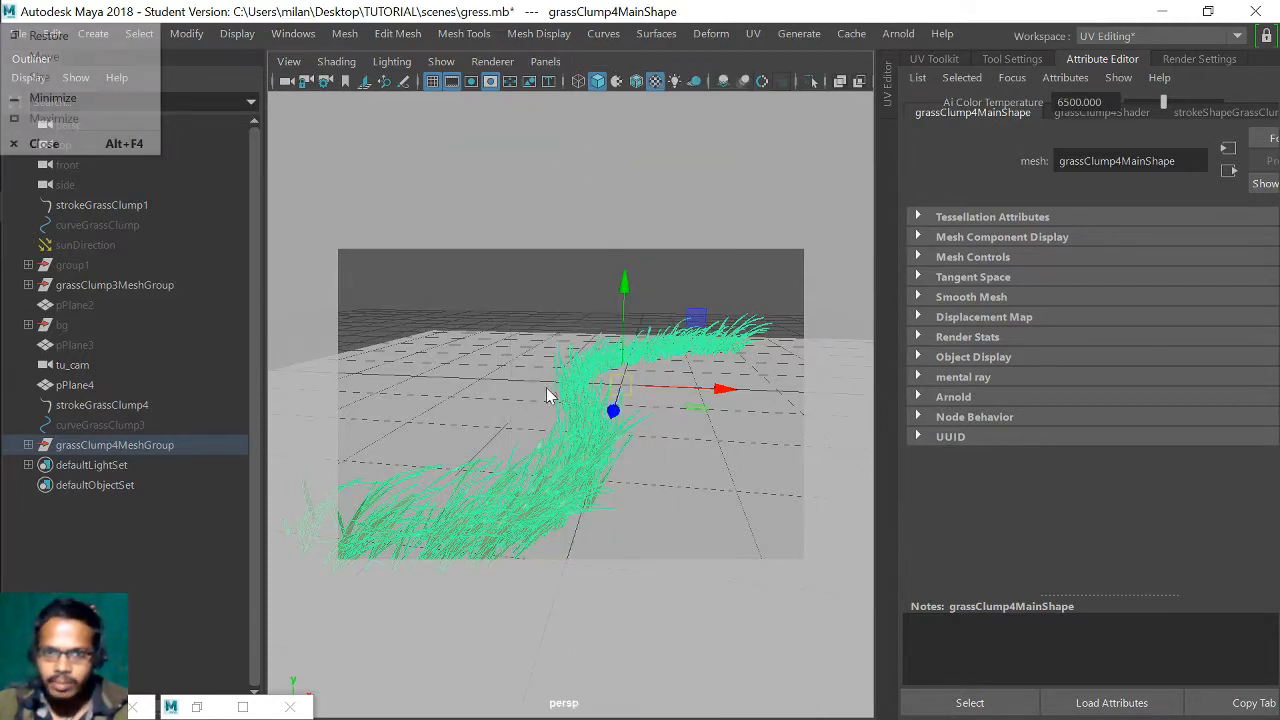
left_click_drag(571, 386, 651, 443, "alt")
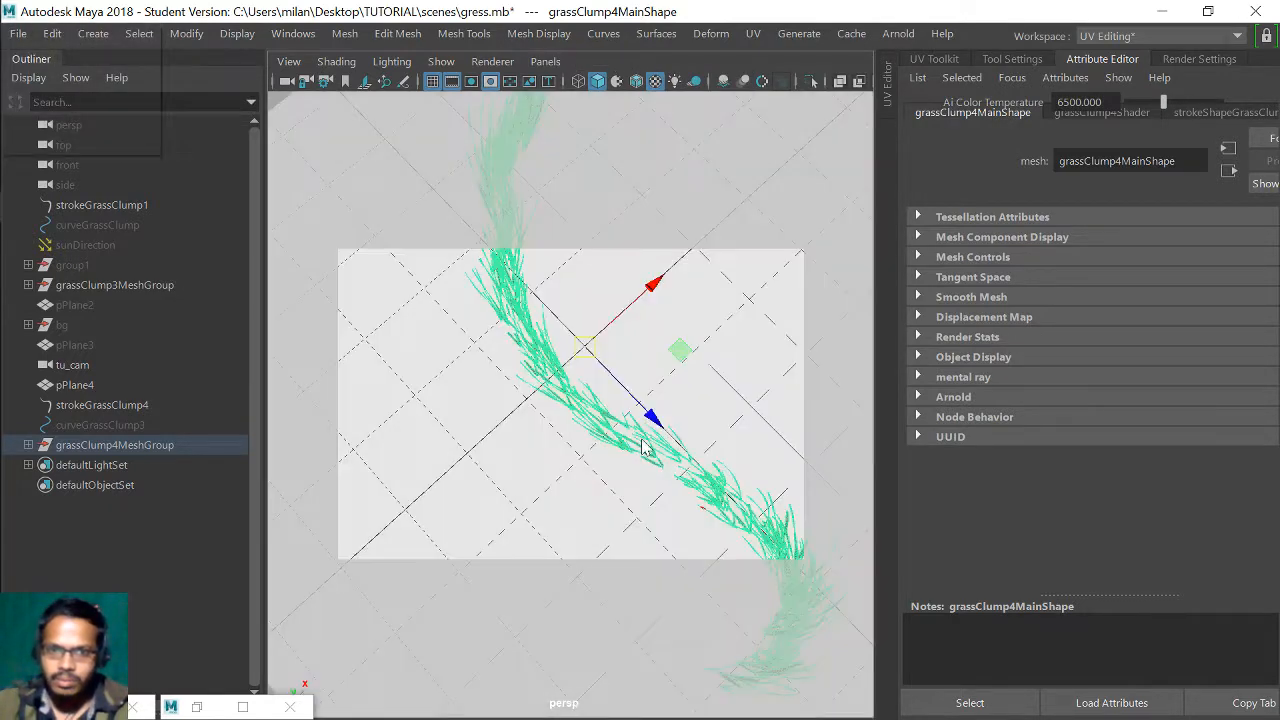
left_click_drag(603, 405, 622, 378, "alt")
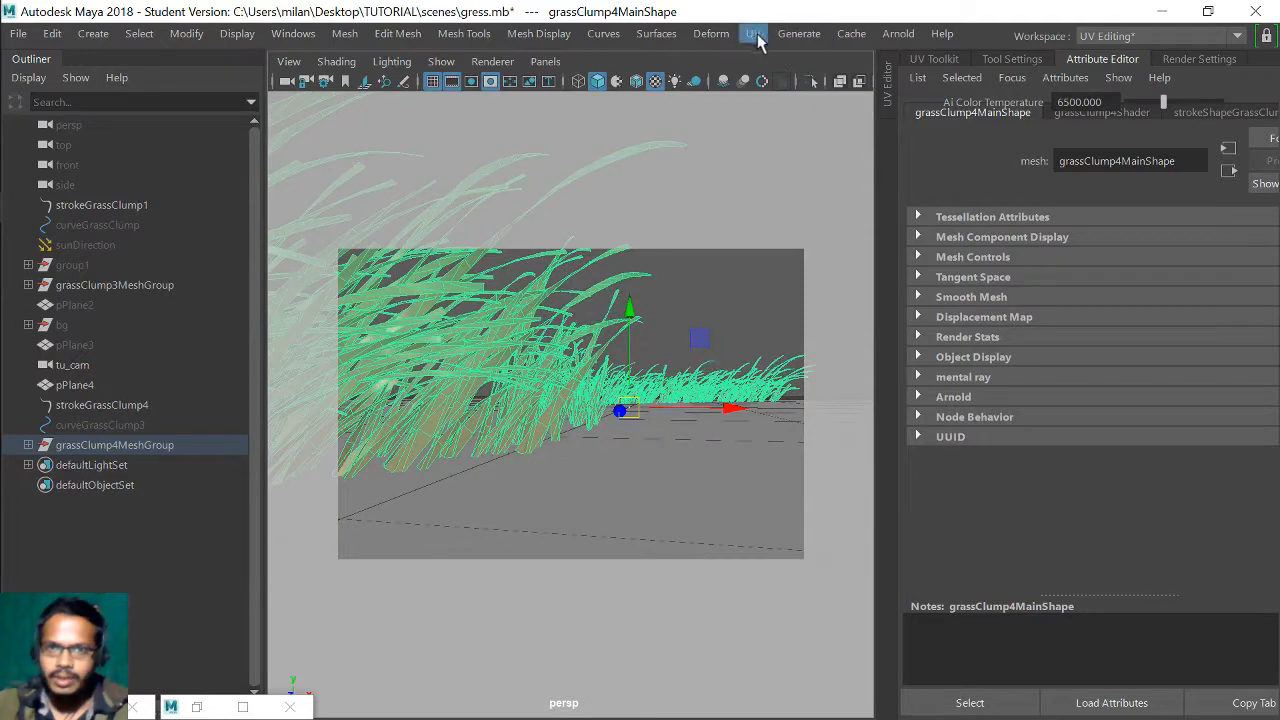
- Open the UV Editor and select the faces of the converted grass mesh to show their UV layout
left_click(753, 34)
left_click(805, 72)
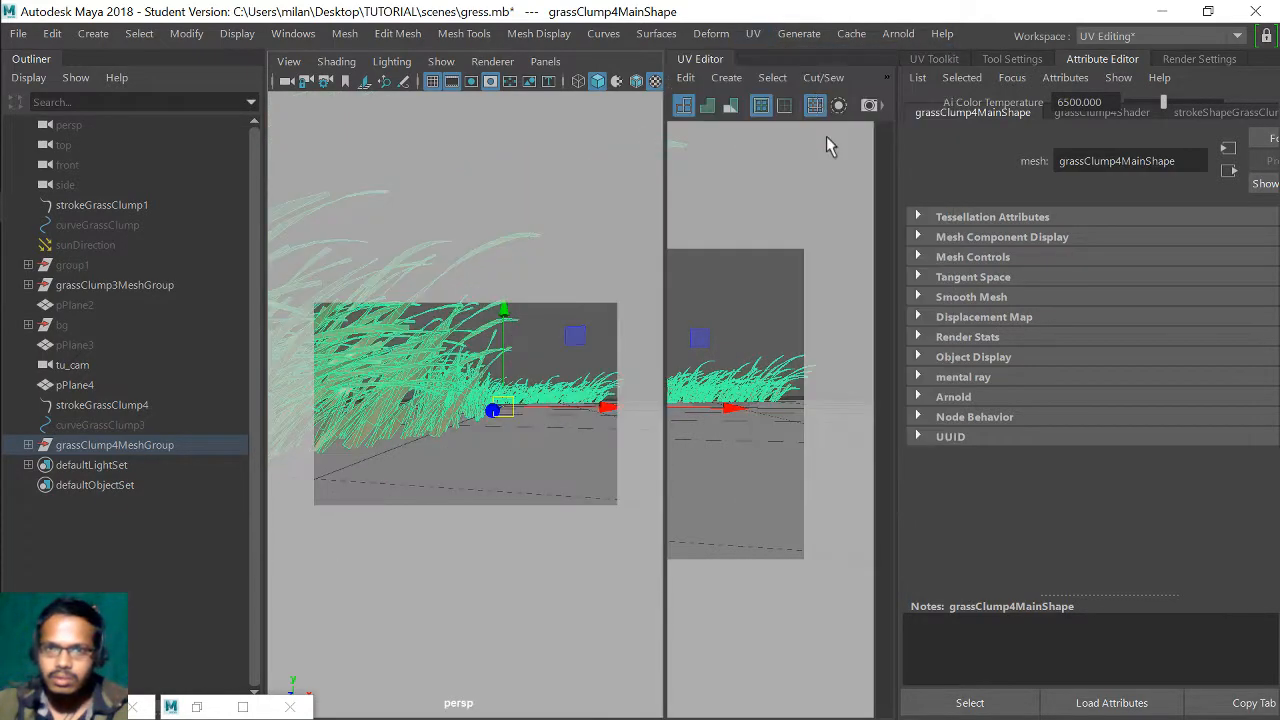
scroll(761, 433, "down", 2)
scroll(763, 425, "up", 5)
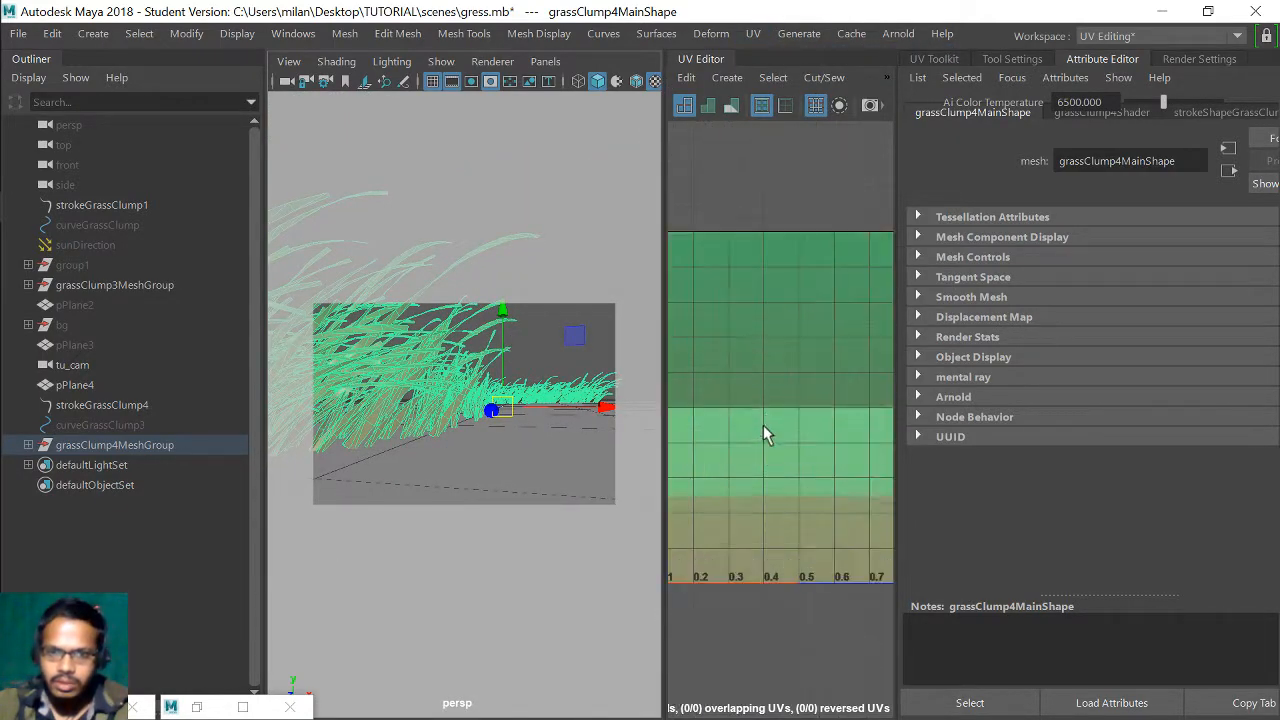
scroll(763, 425, "down", 3)
left_click_drag(430, 406, 575, 404, "alt")
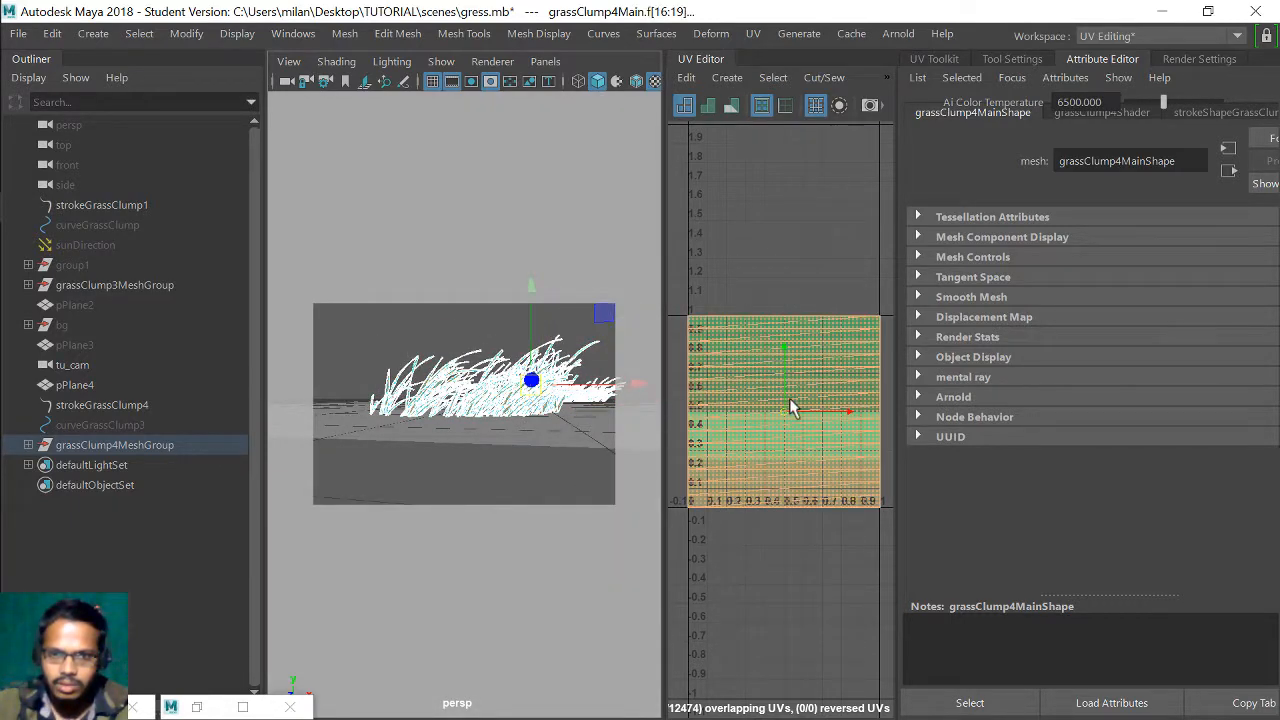
scroll(789, 398, "down", 6)
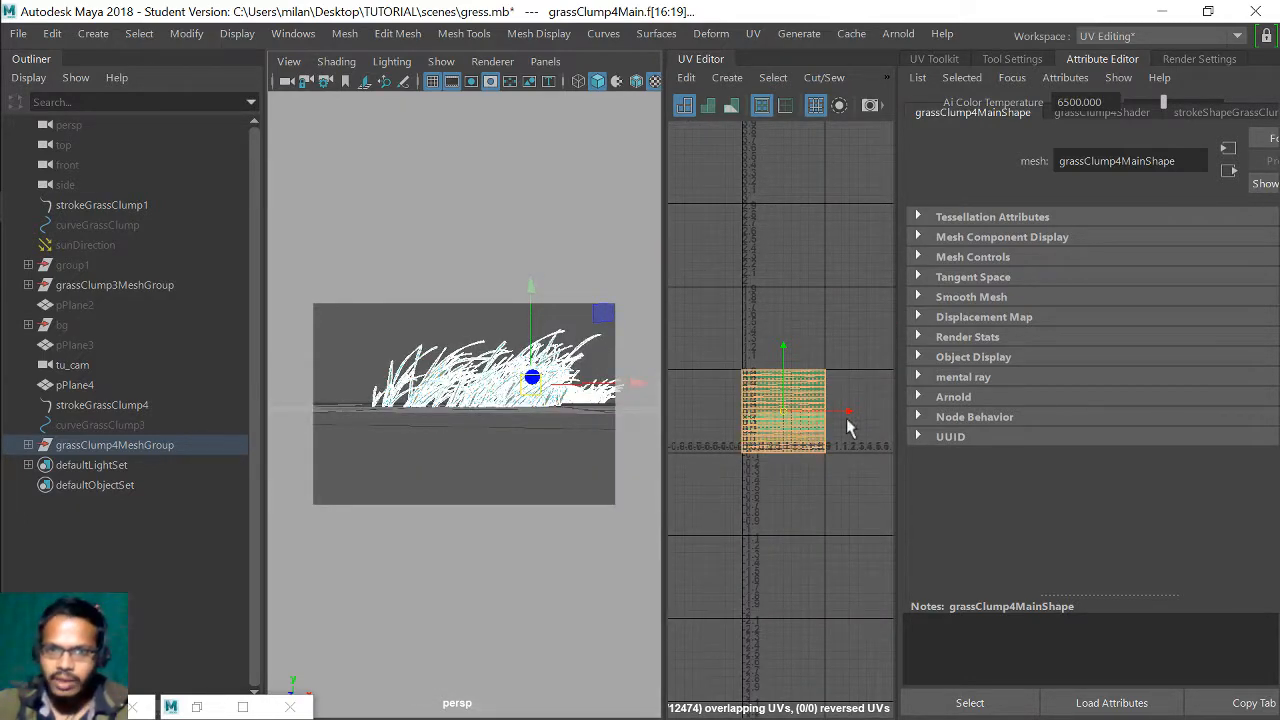
scroll(702, 422, "up", 5)
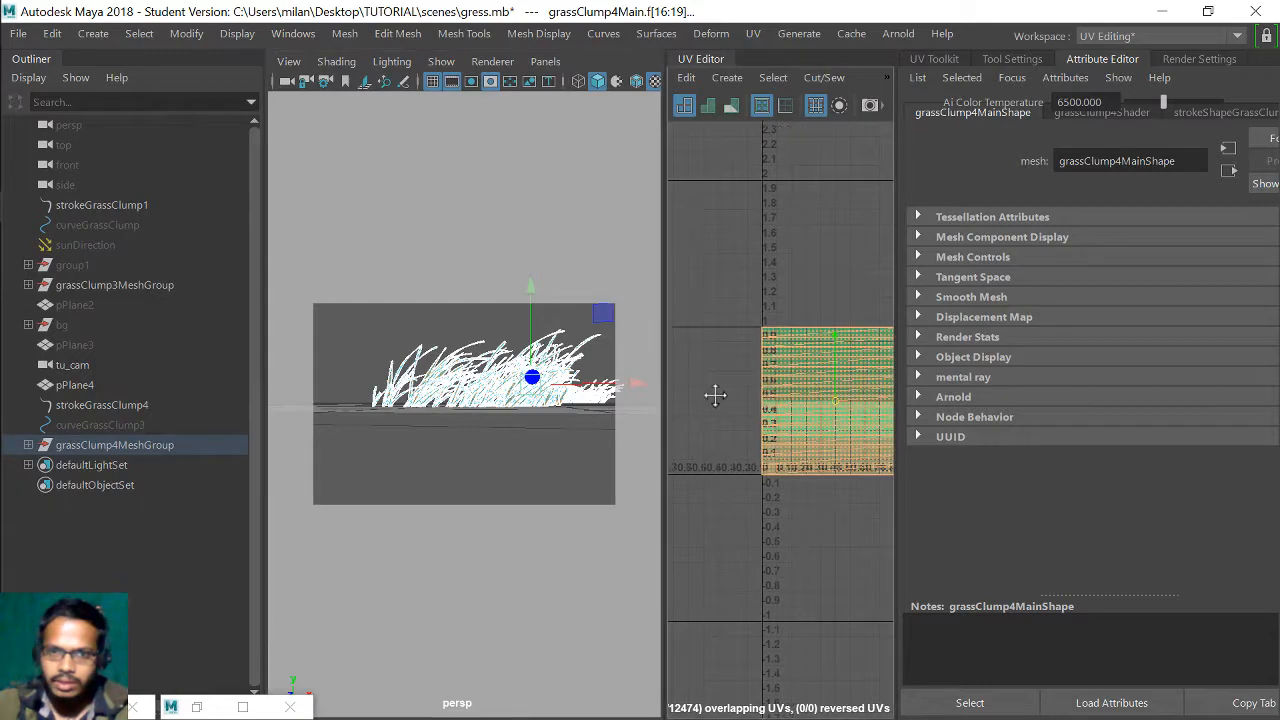
- Select all UVs of the grass mesh and scale them horizontally to about 0.35 of the tile width
right_click_drag(471, 381, 482, 199)
left_click_drag(695, 303, 900, 537)
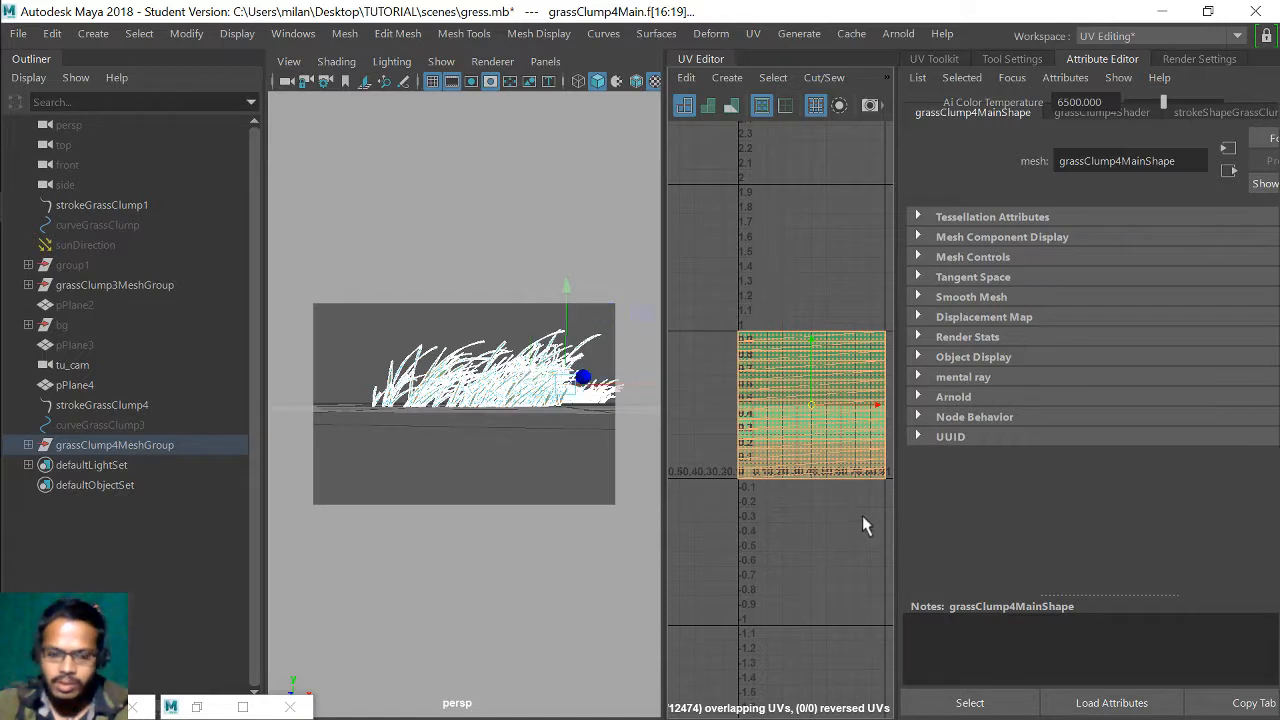
key("r")
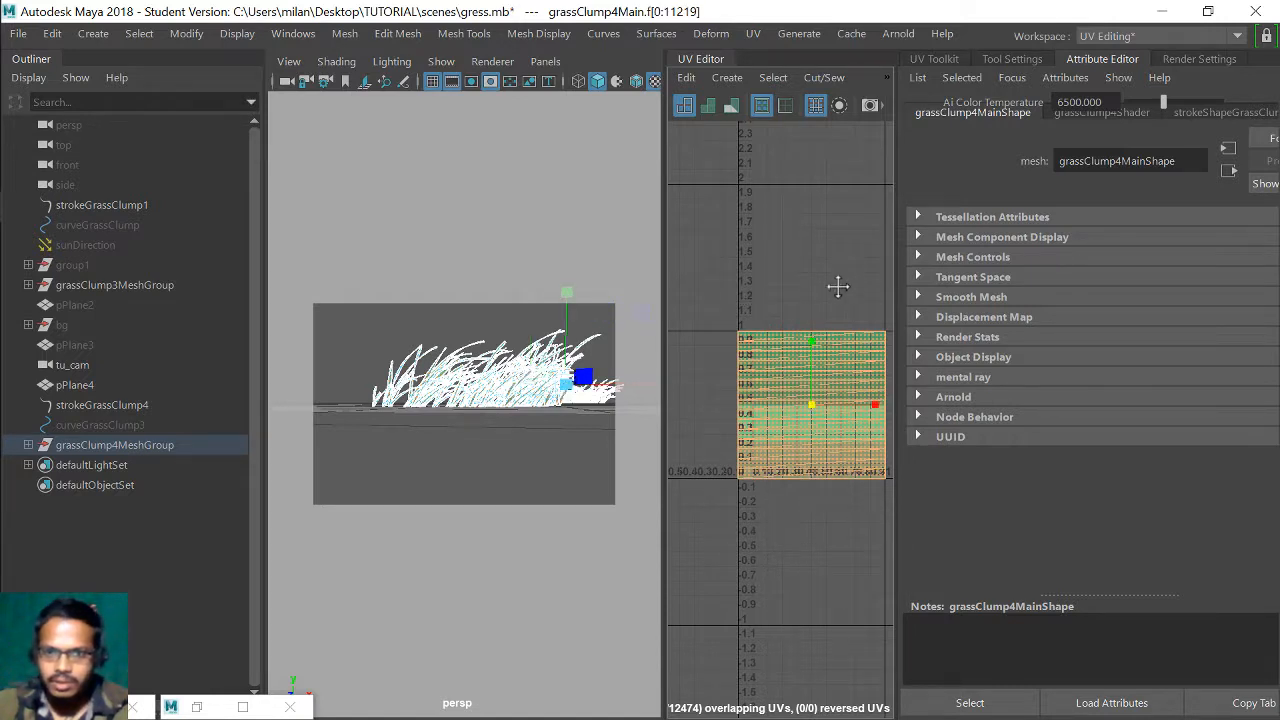
middle_click_drag(837, 286, 778, 250, "alt")
left_click_drag(814, 371, 780, 373)
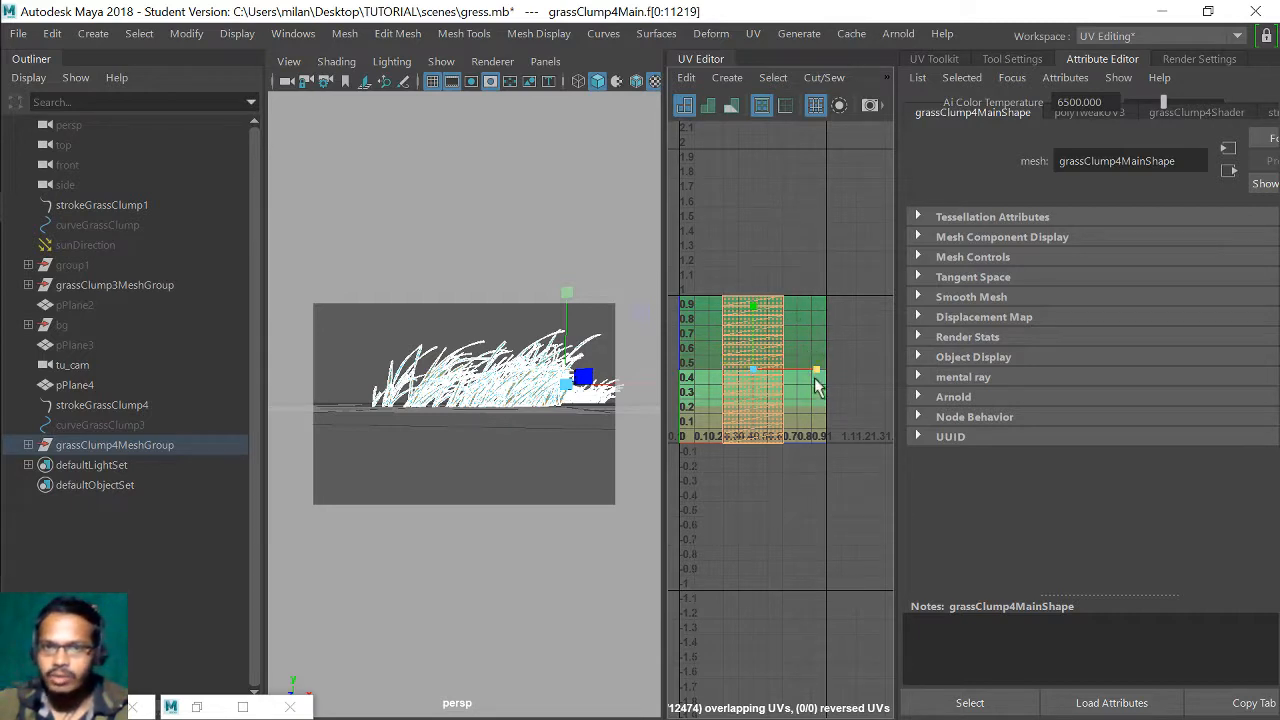
left_click_drag(815, 370, 806, 373)
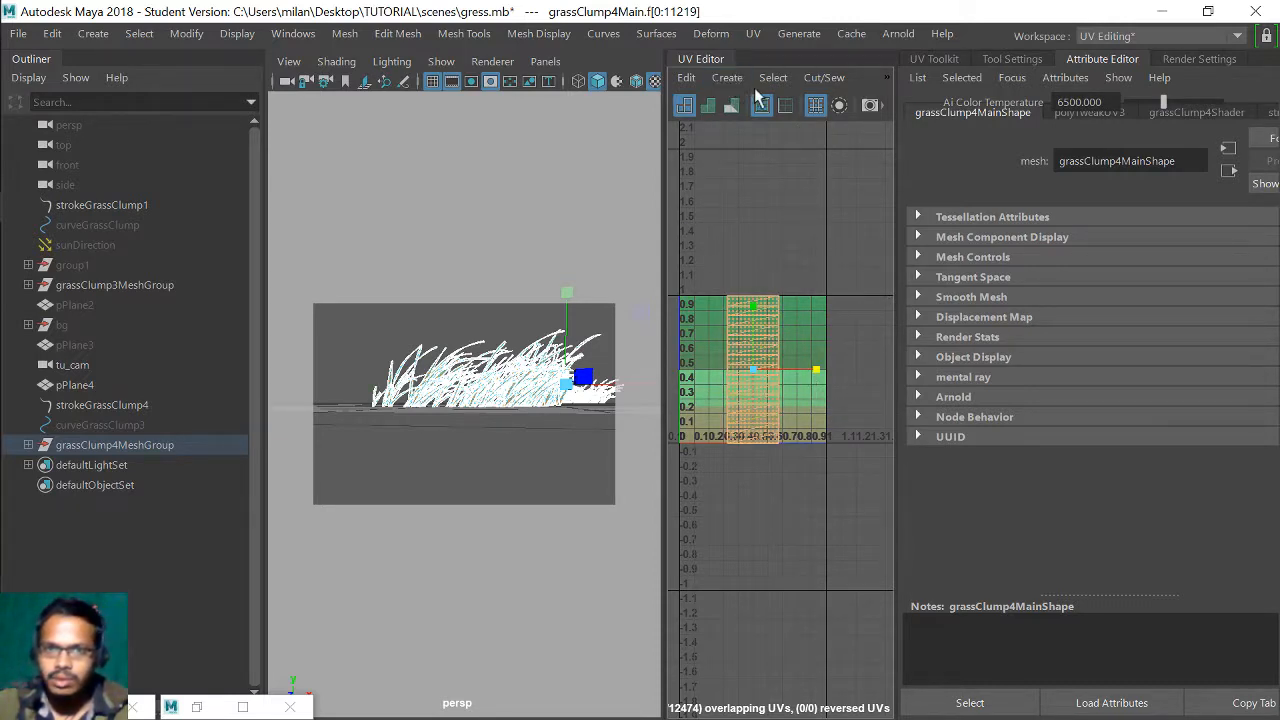
- Maximize the UV Editor and open the UV Snapshot options for the grass UVs
key("ctrl+space")
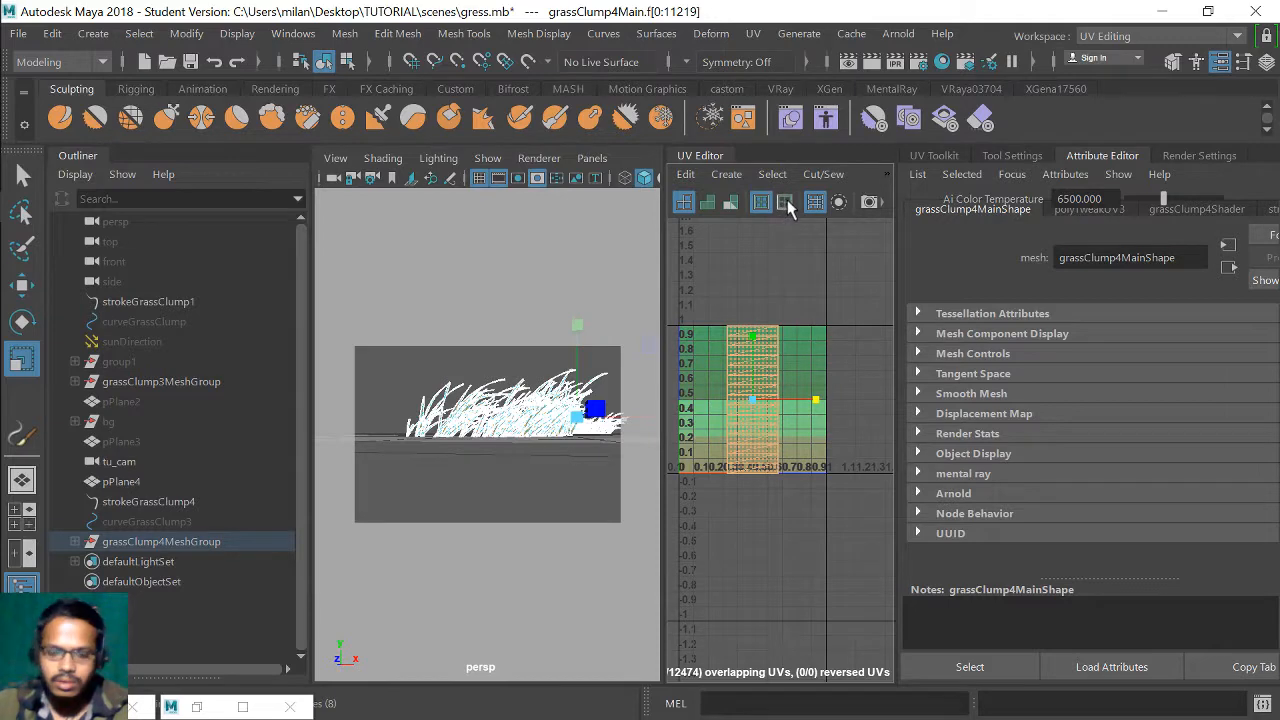
key("ctrl+space")
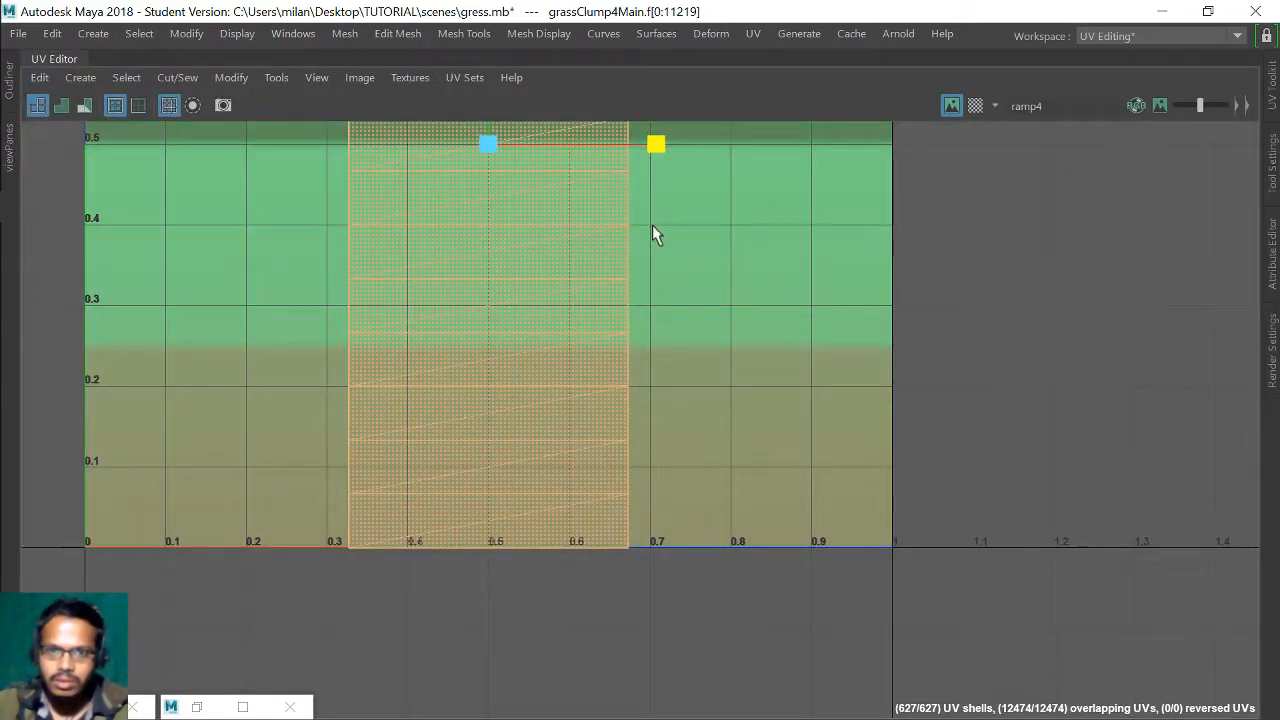
left_click(367, 76)
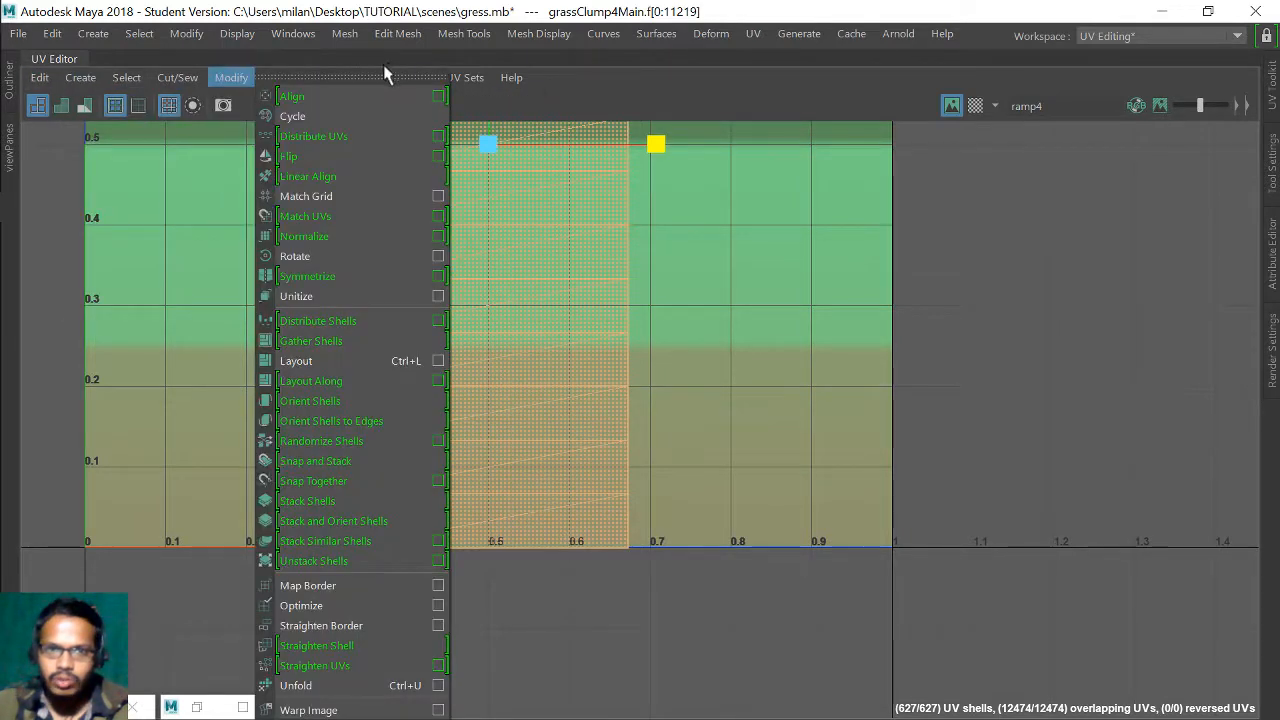
mouse_move(372, 78)
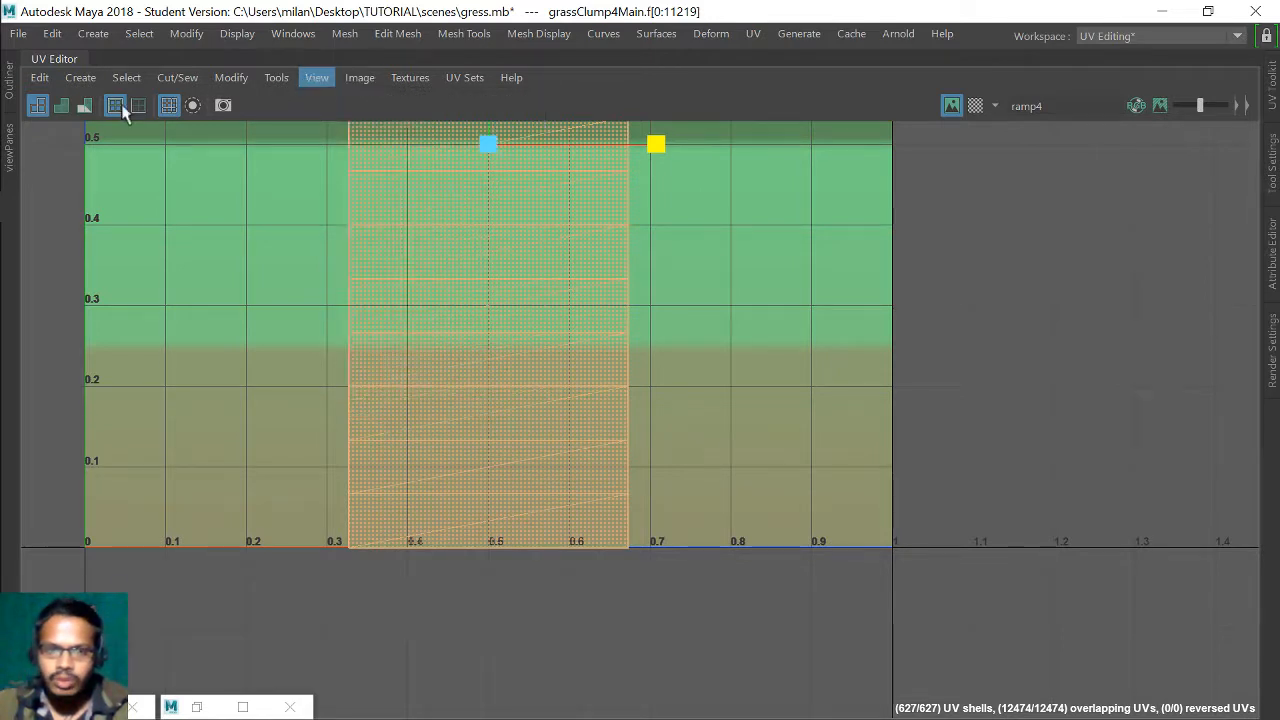
mouse_move(45, 76)
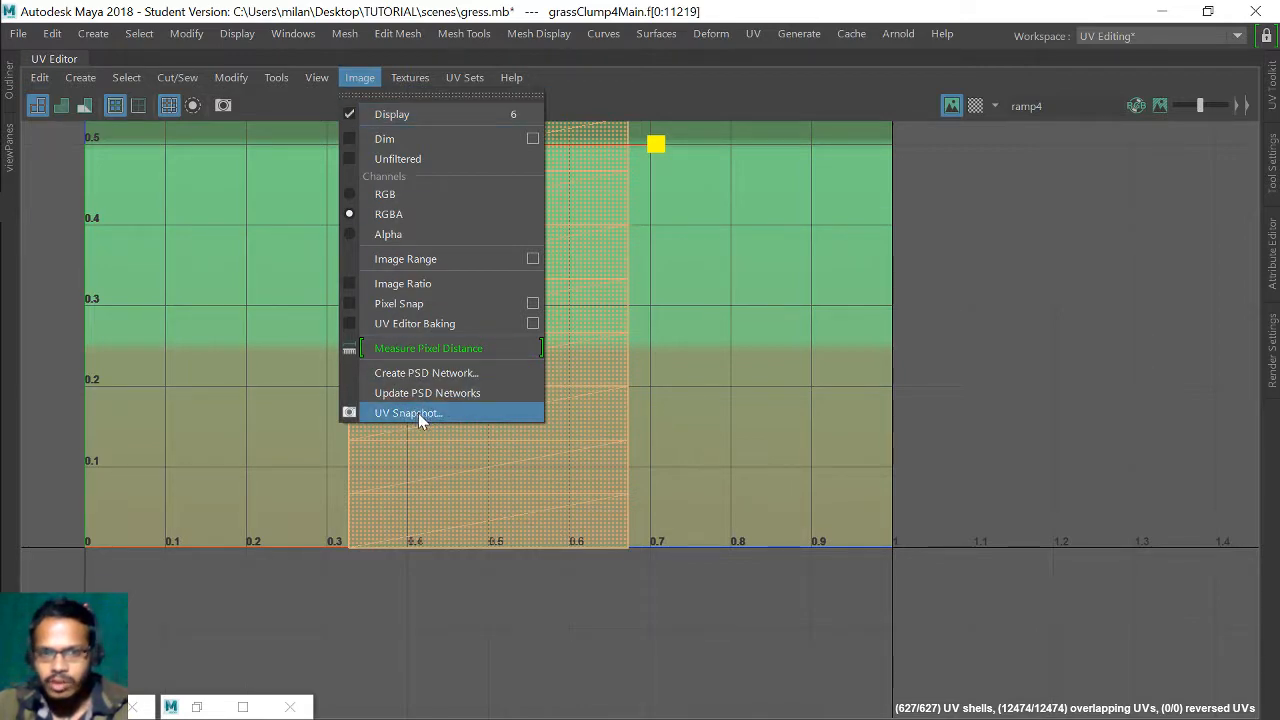
left_click(418, 413)
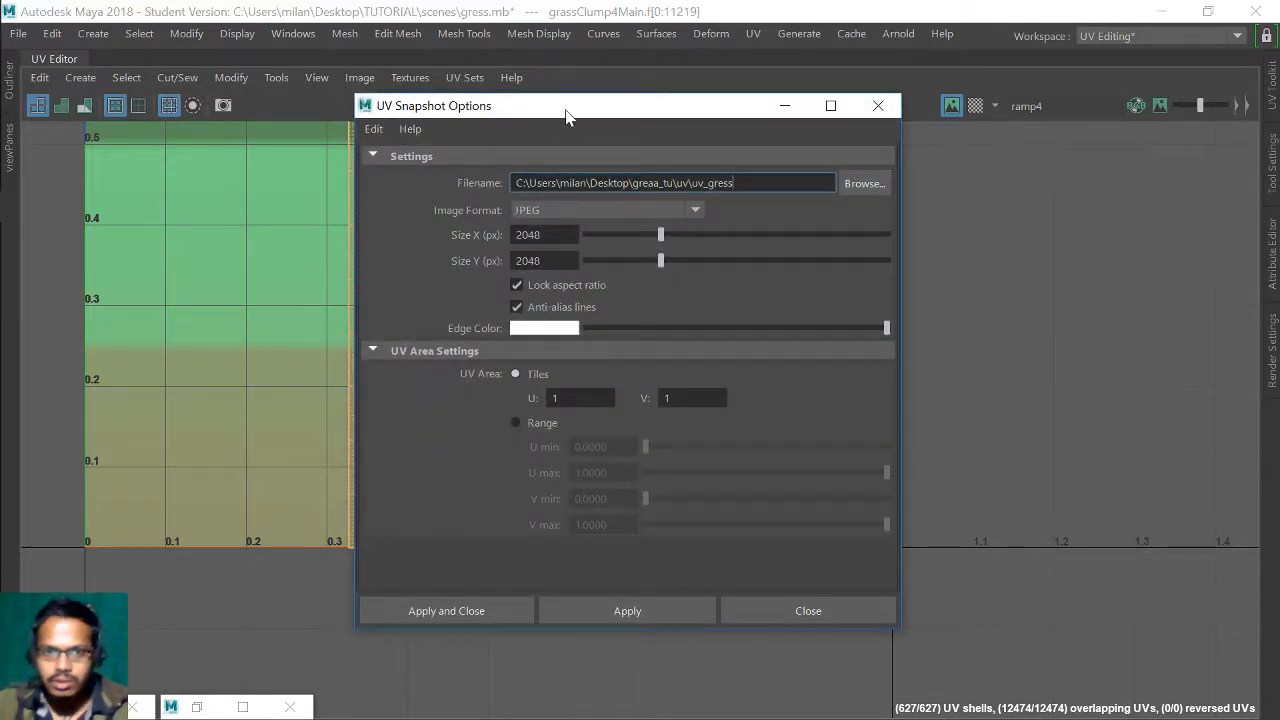
left_click_drag(566, 110, 579, 56)
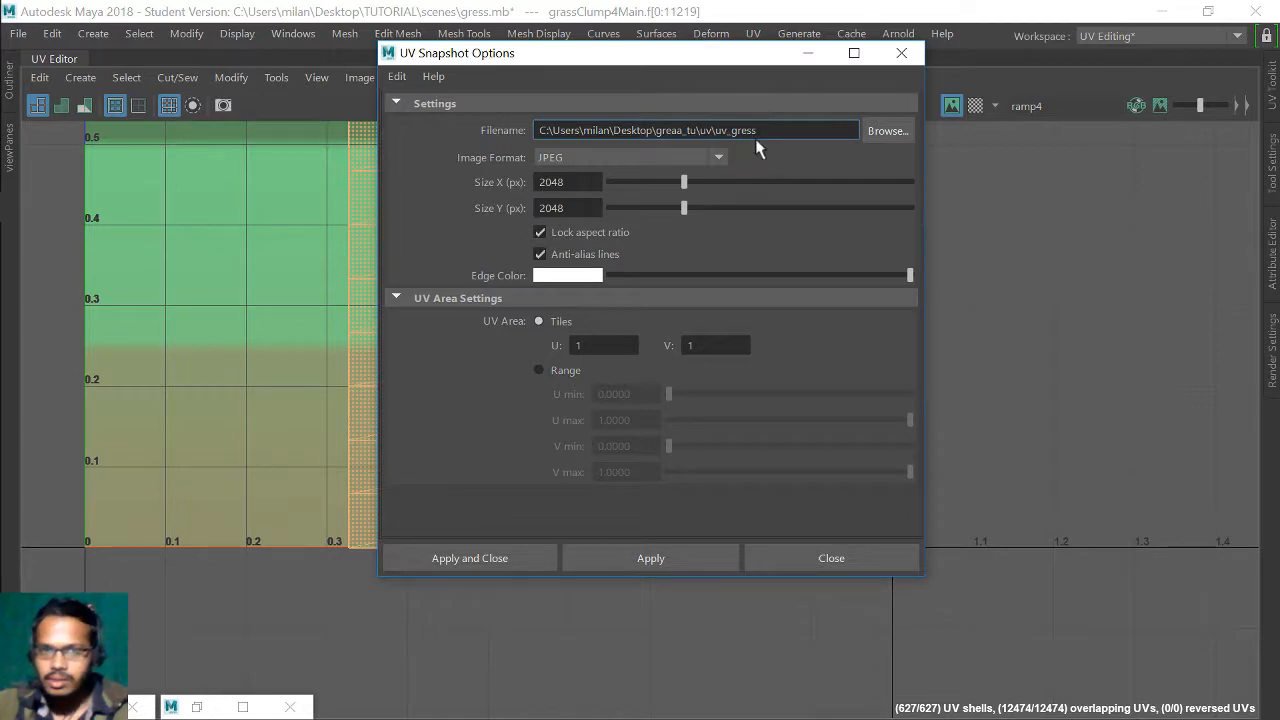
- Create a folder named tuto_gress inside Desktop\TUTORIAL and open it as the snapshot's save location
left_click(887, 130)
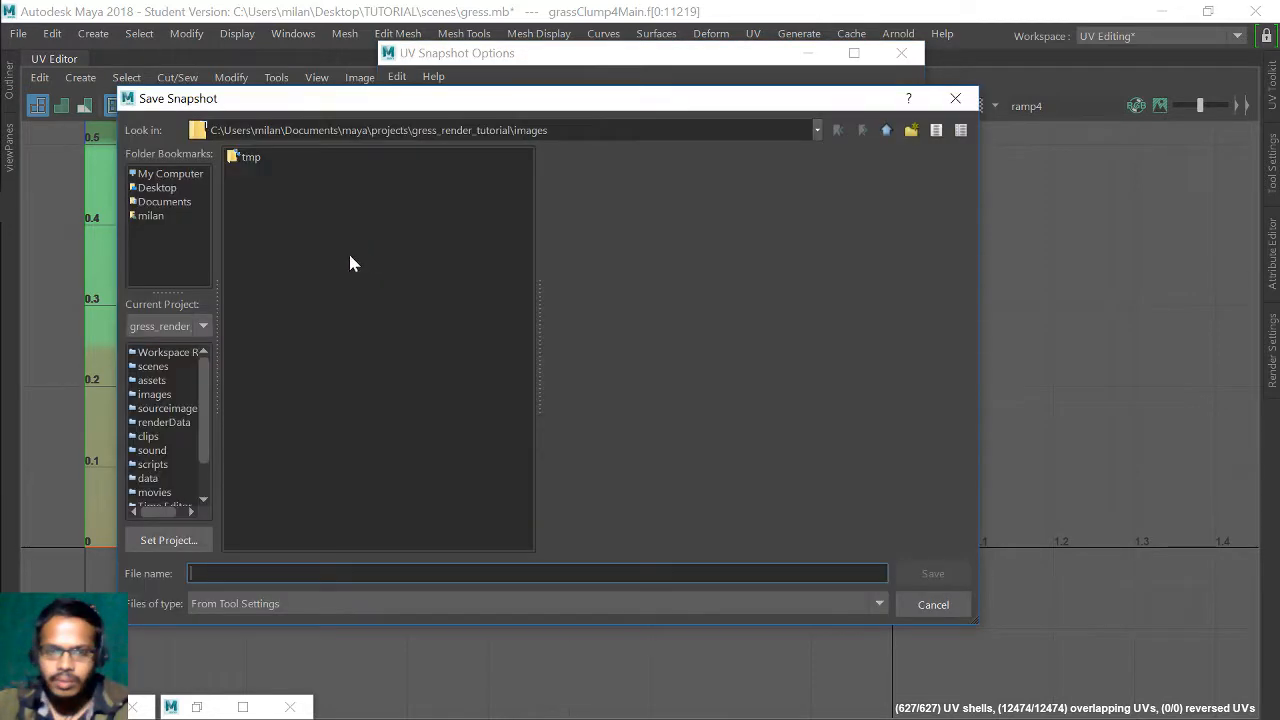
left_click(157, 188)
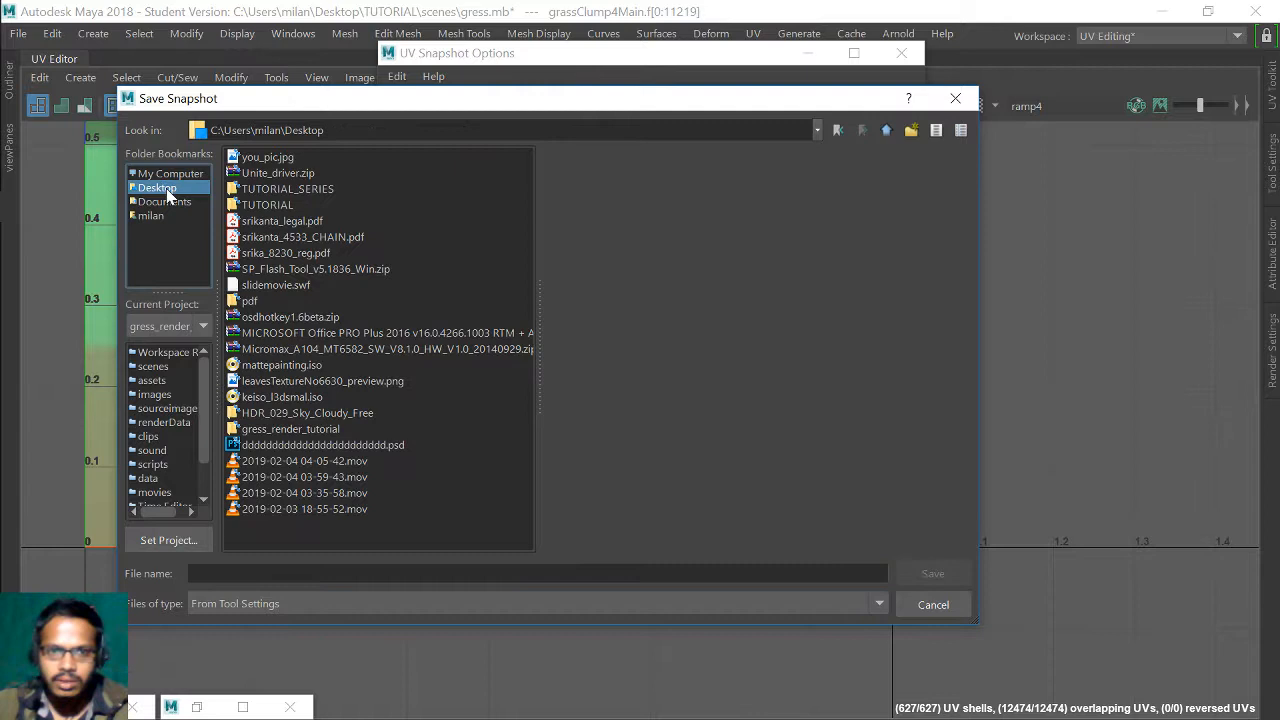
left_click(273, 206)
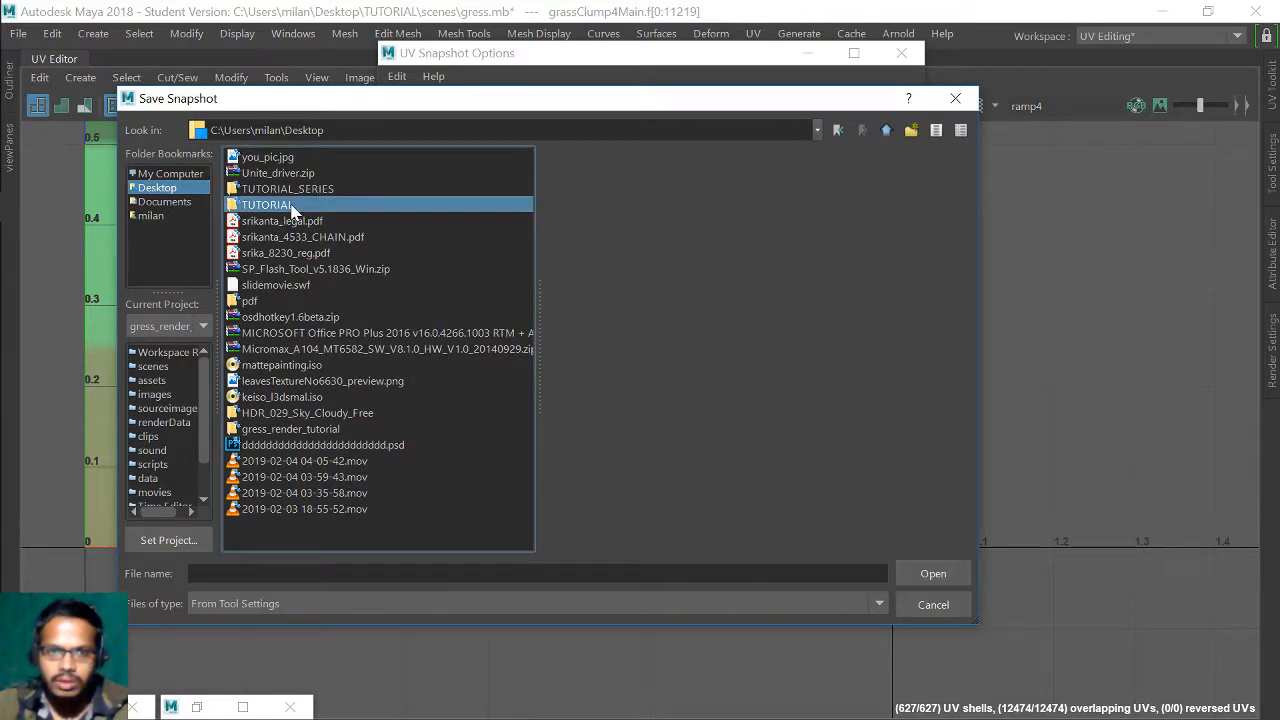
double_click(292, 208)
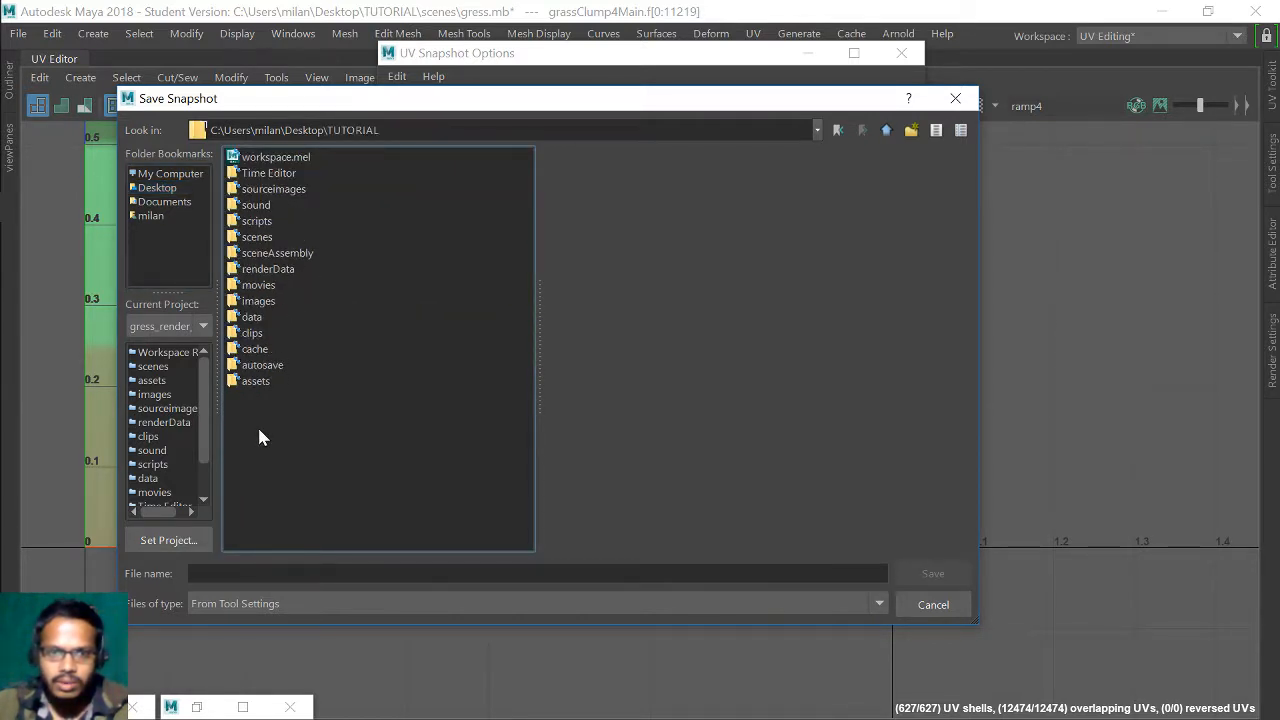
left_click(911, 130)
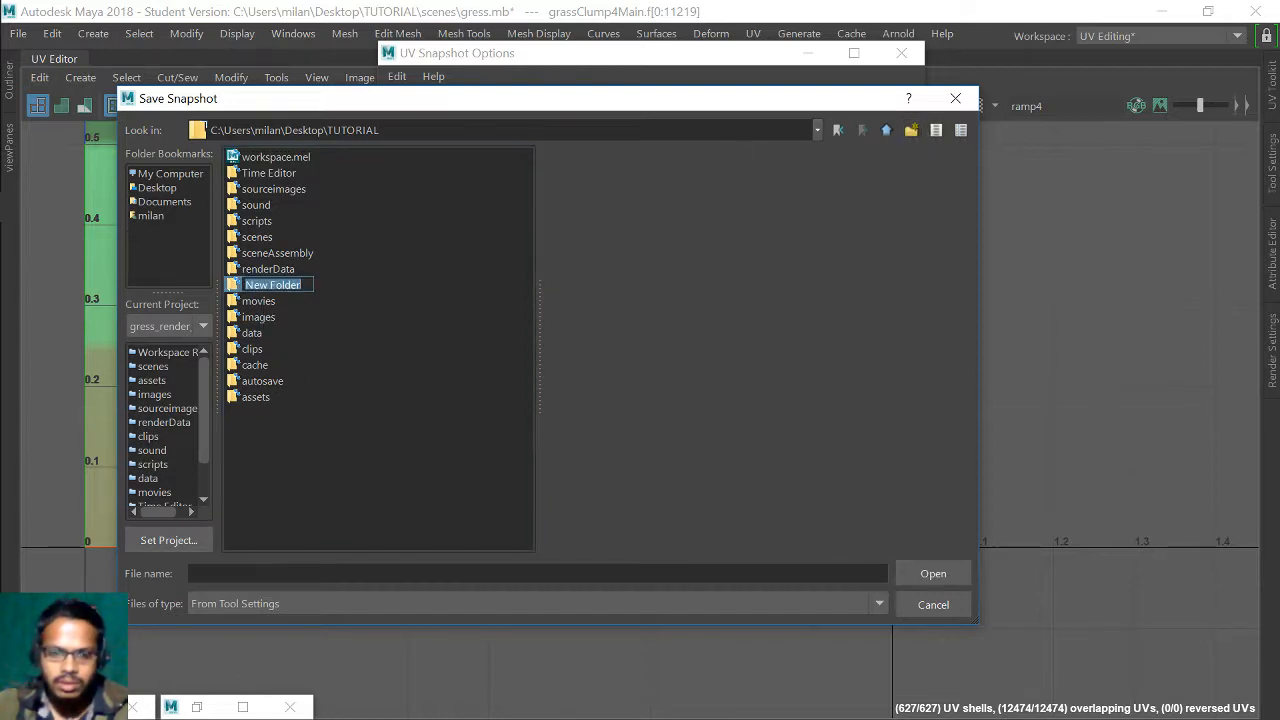
type("tuto_gress")
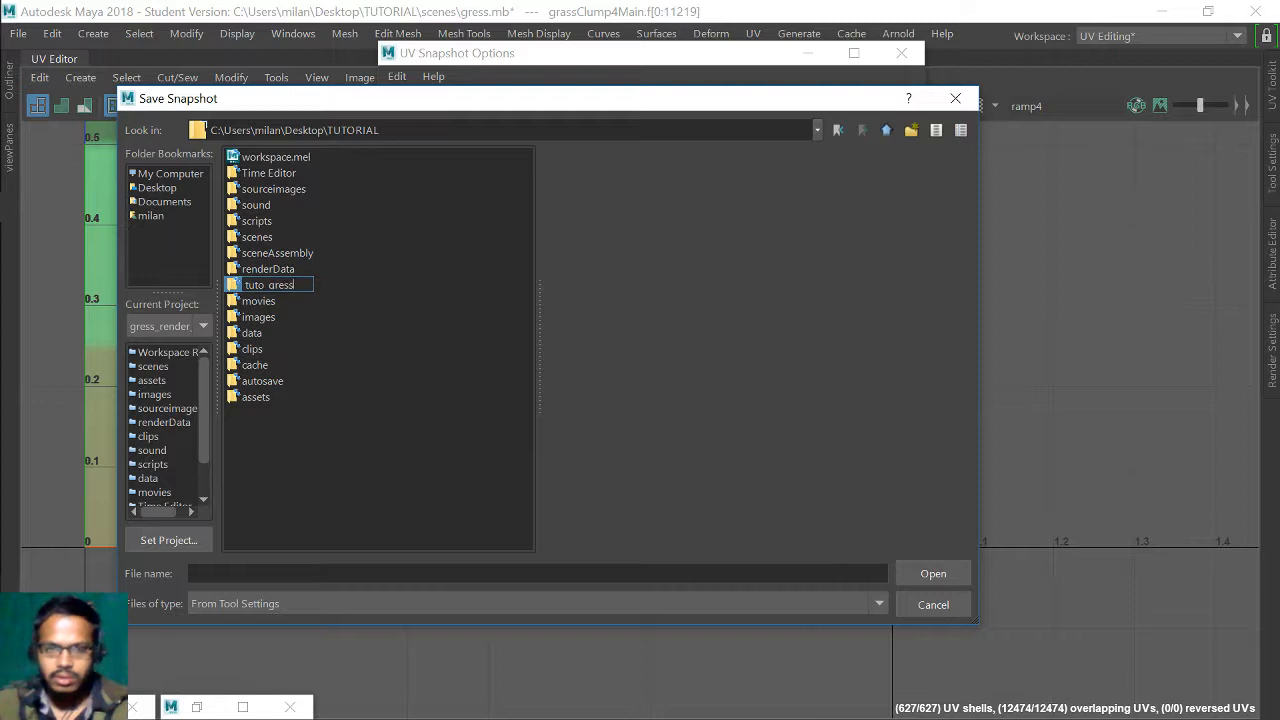
left_click(230, 288)
double_click(293, 287)
- Name the UV snapshot file uvs_export and save it in the tuto_gress folder
left_click(285, 572)
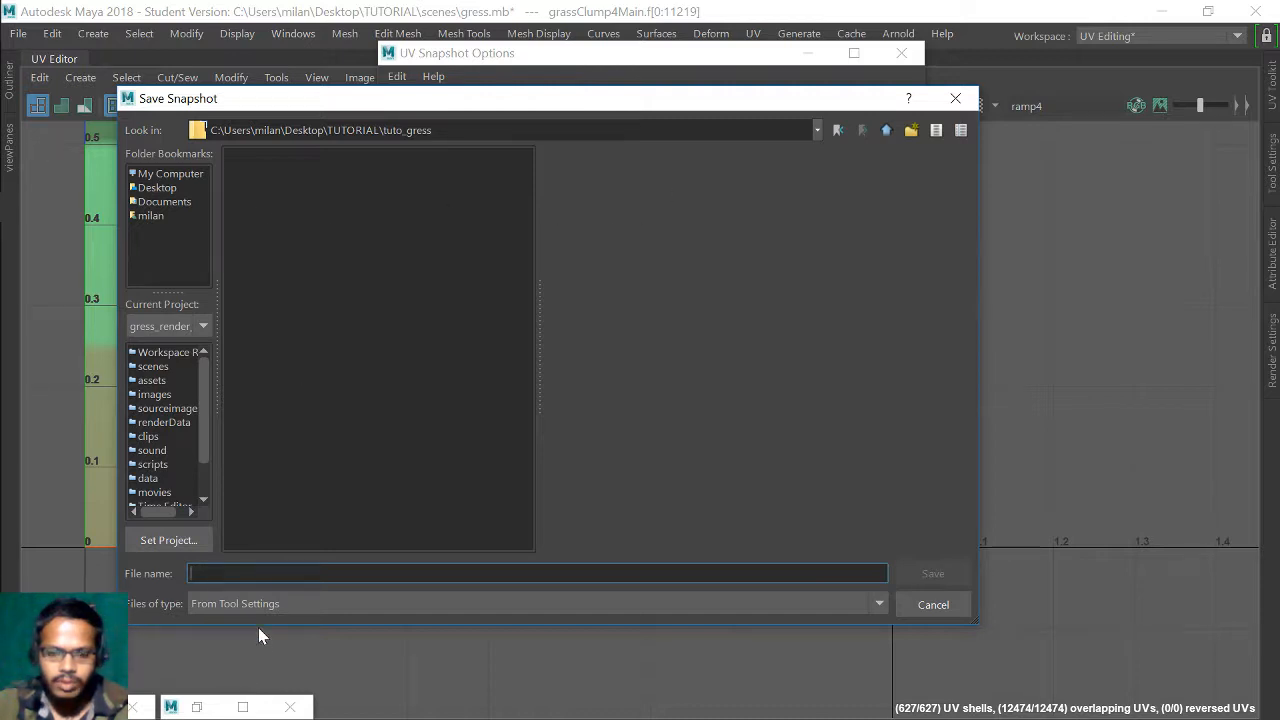
type("uv")
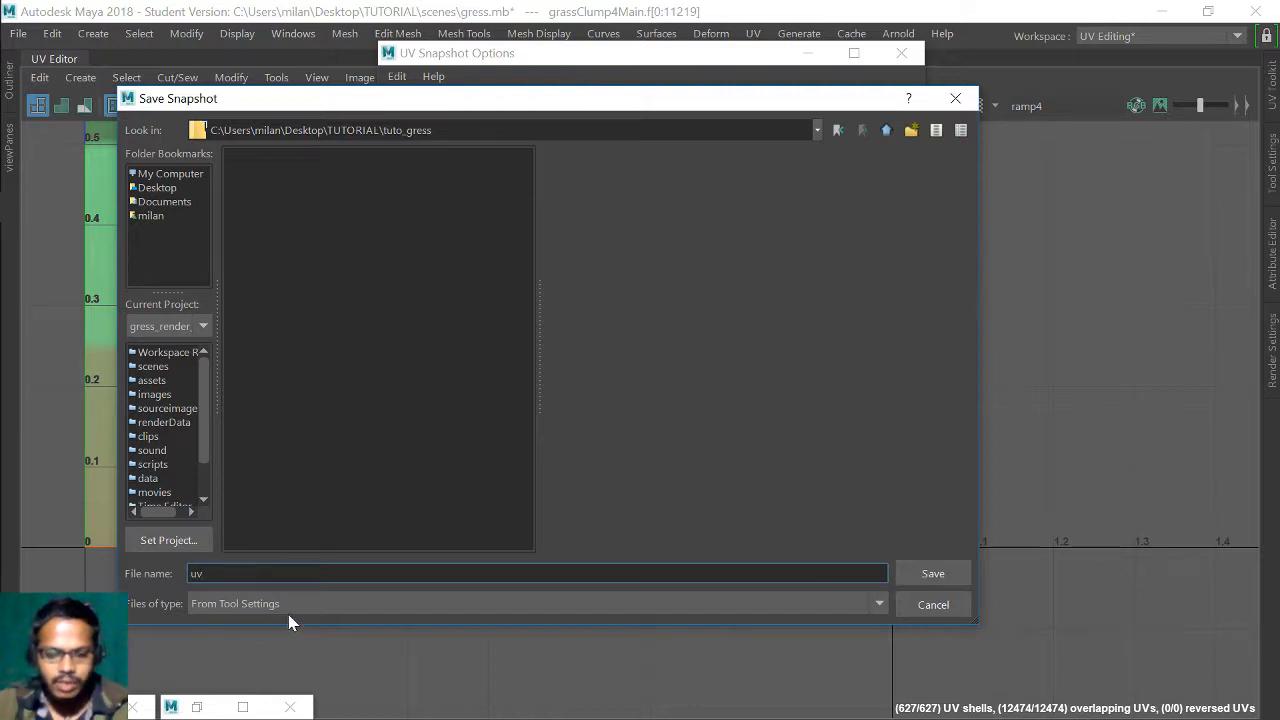
type("e")
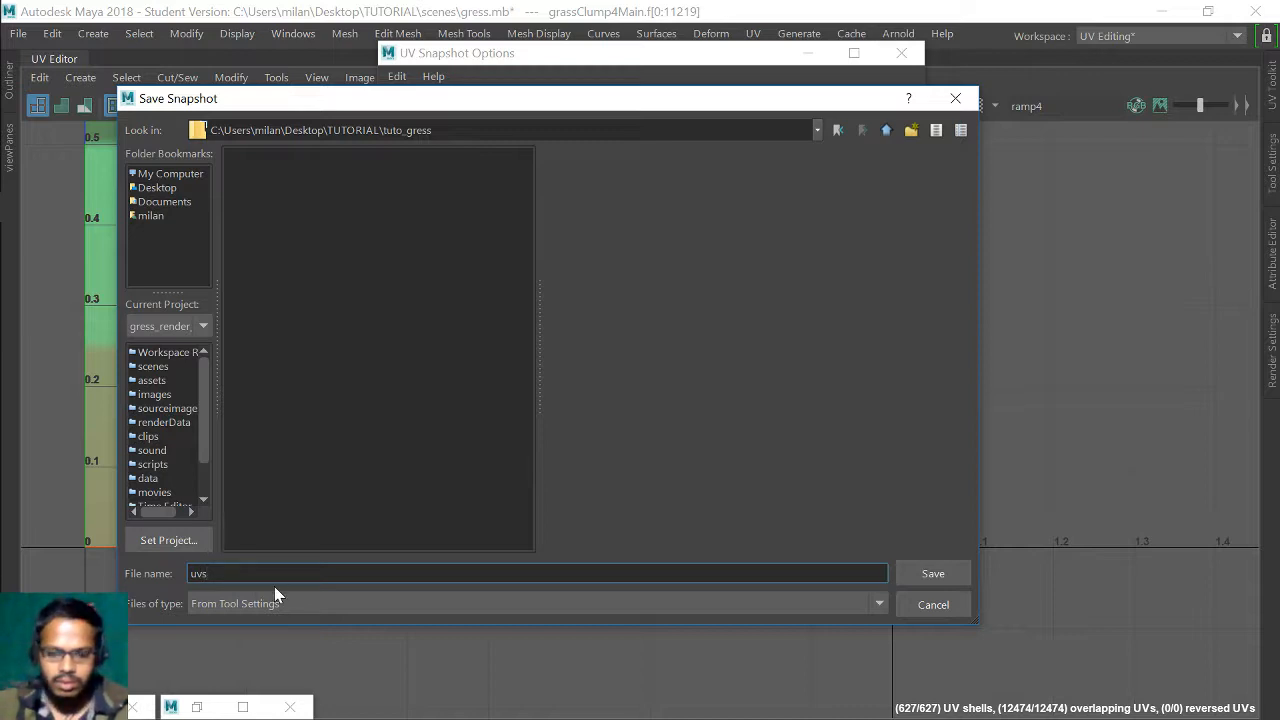
type("_e")
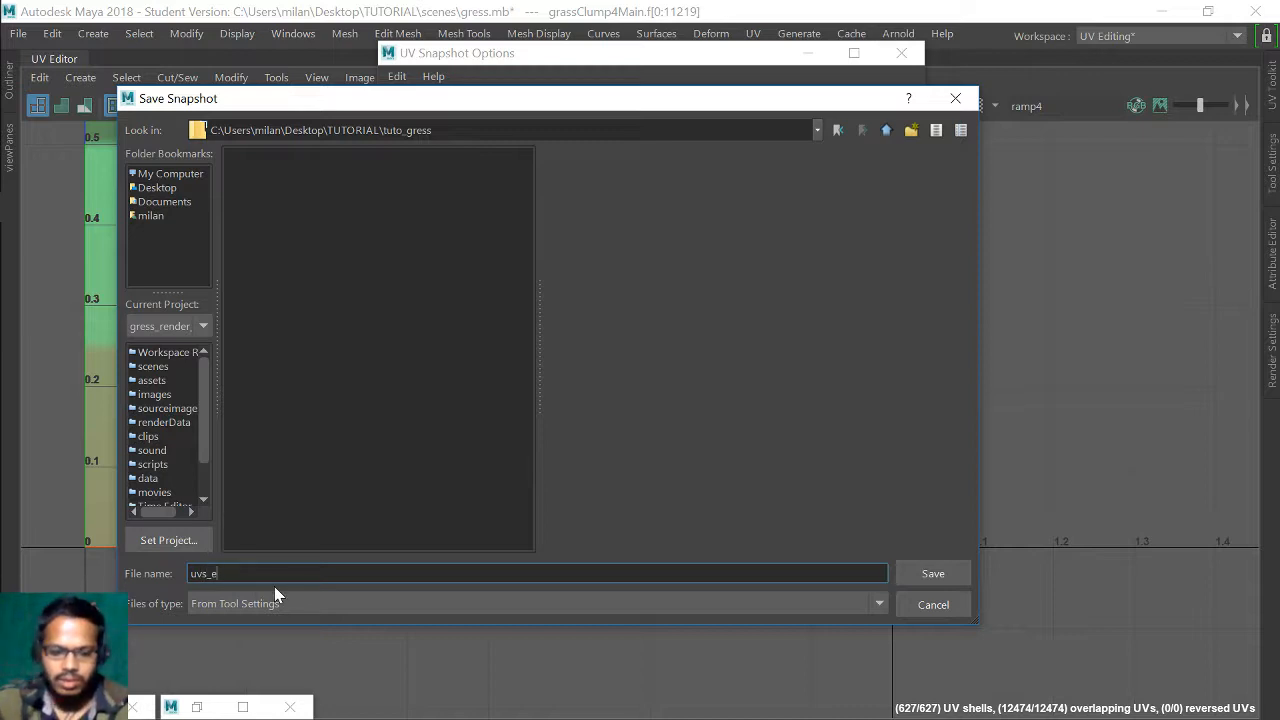
type("xport")
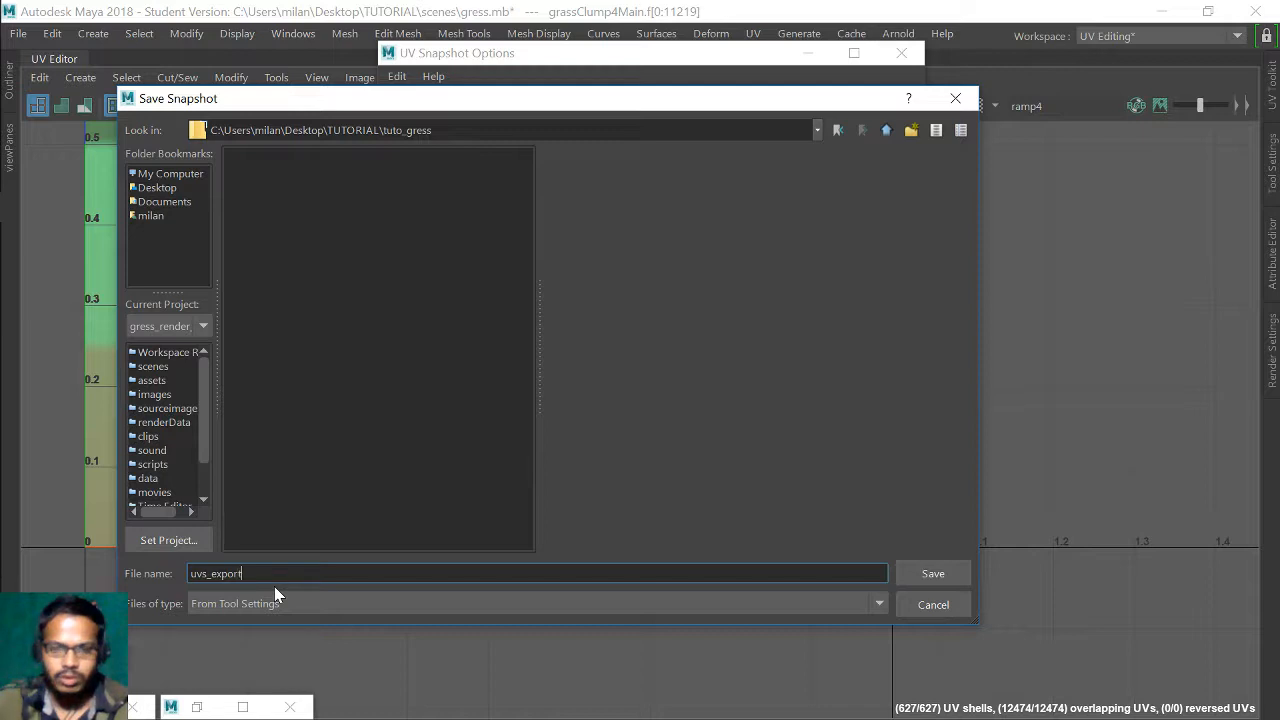
left_click(955, 572)
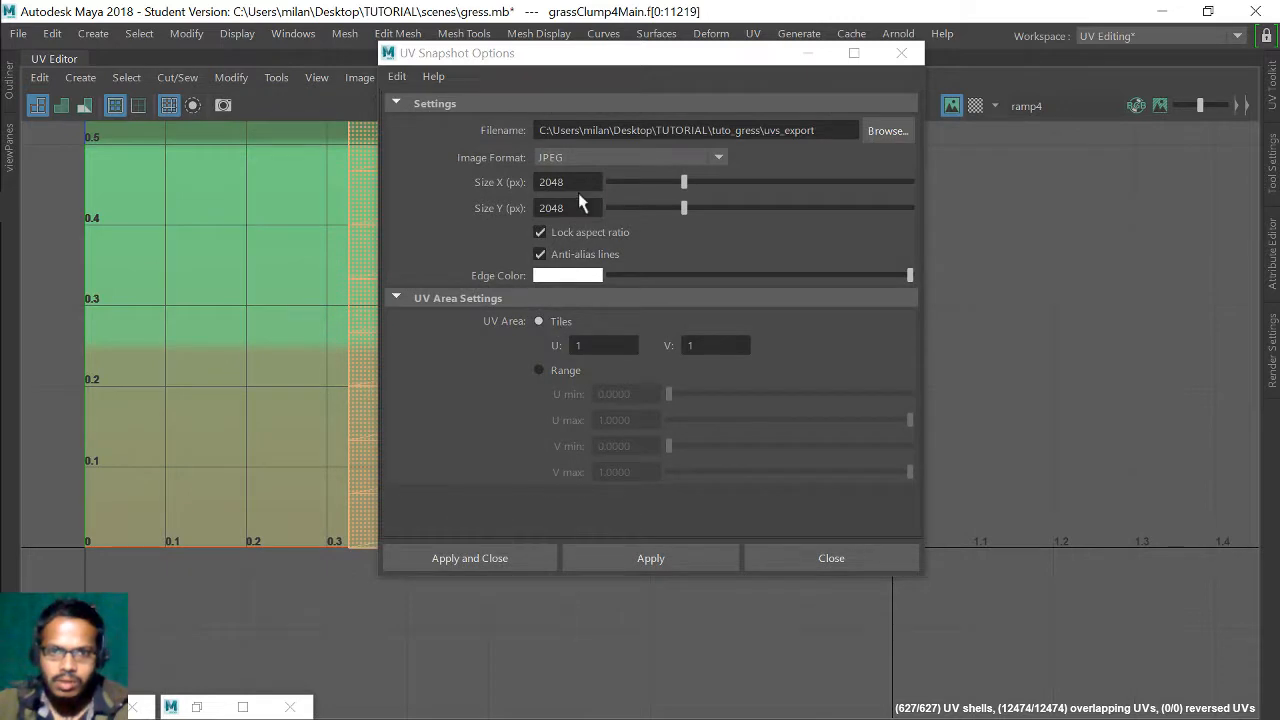
- Keep JPEG as the snapshot format, set the edge color to pure red, and export the UV snapshot
left_click(550, 158)
left_click(557, 157)
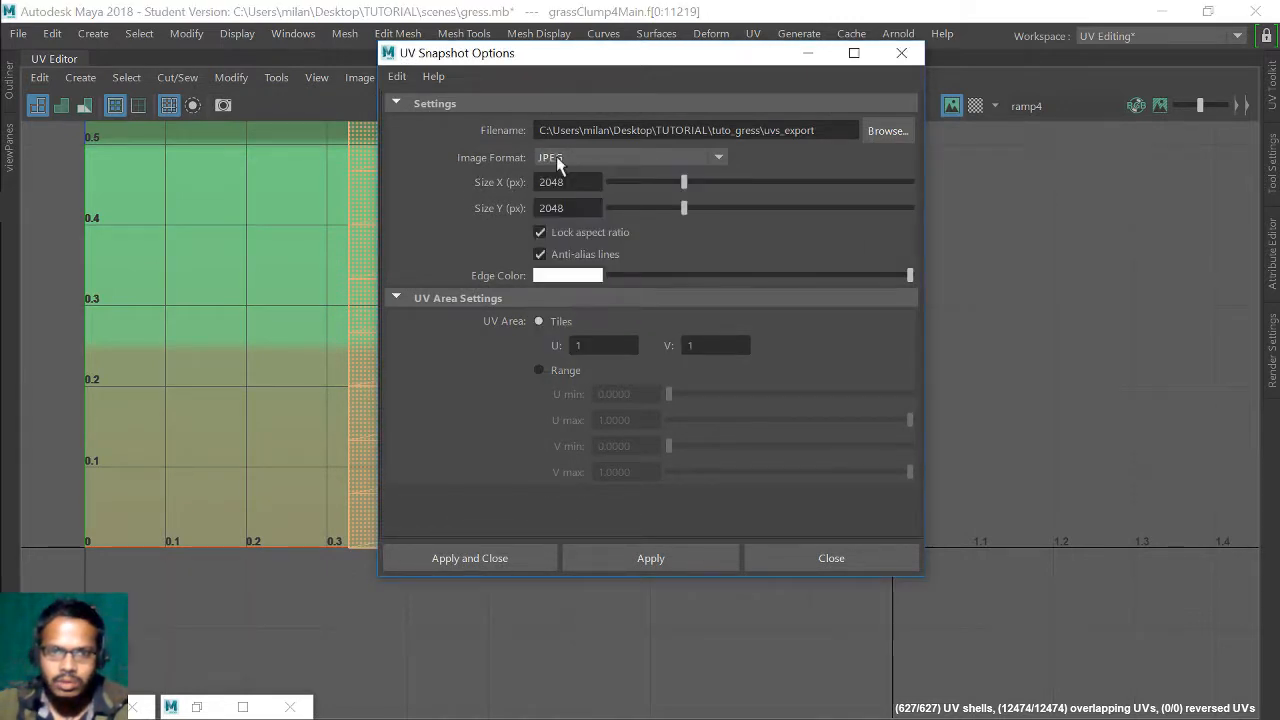
left_click(543, 160)
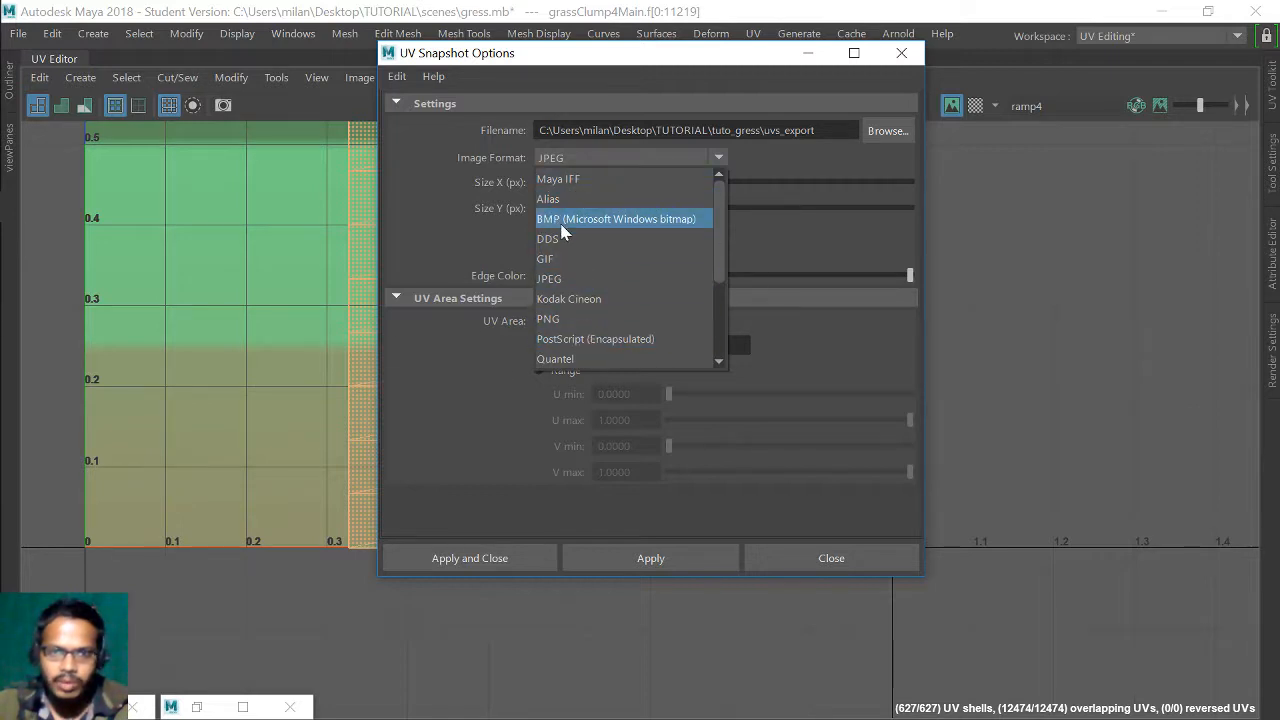
left_click(568, 281)
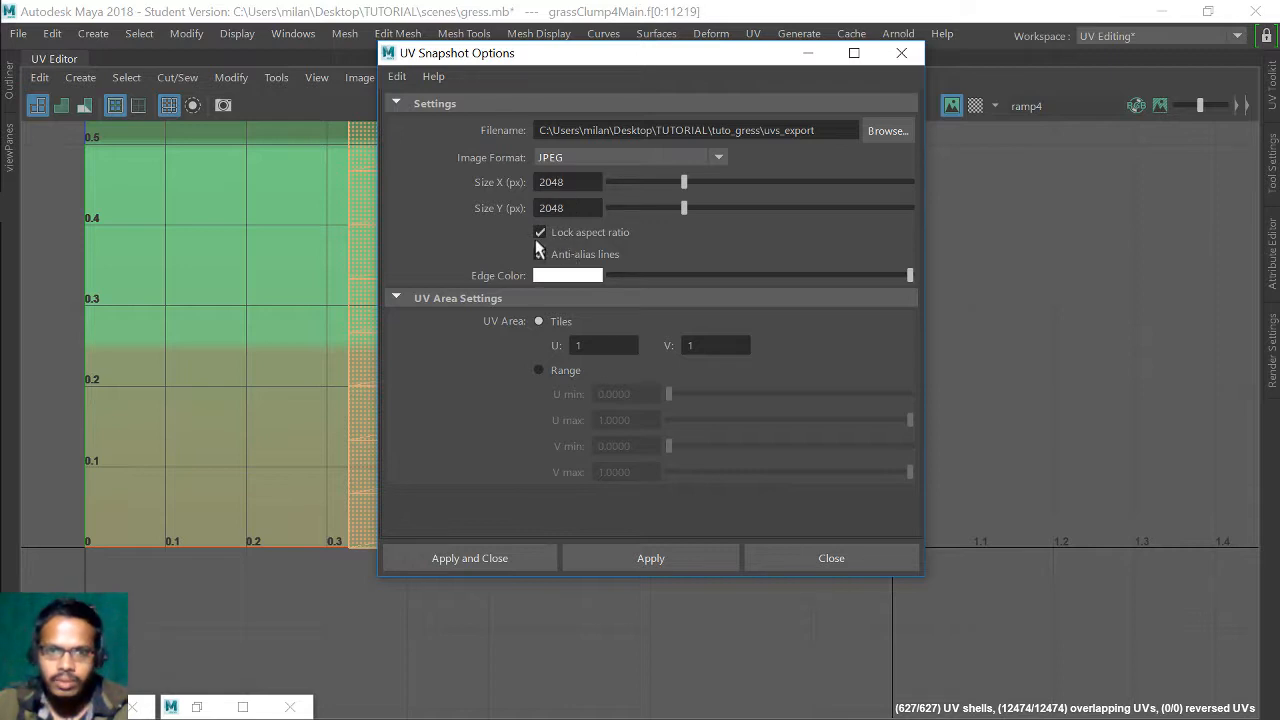
left_click(566, 281)
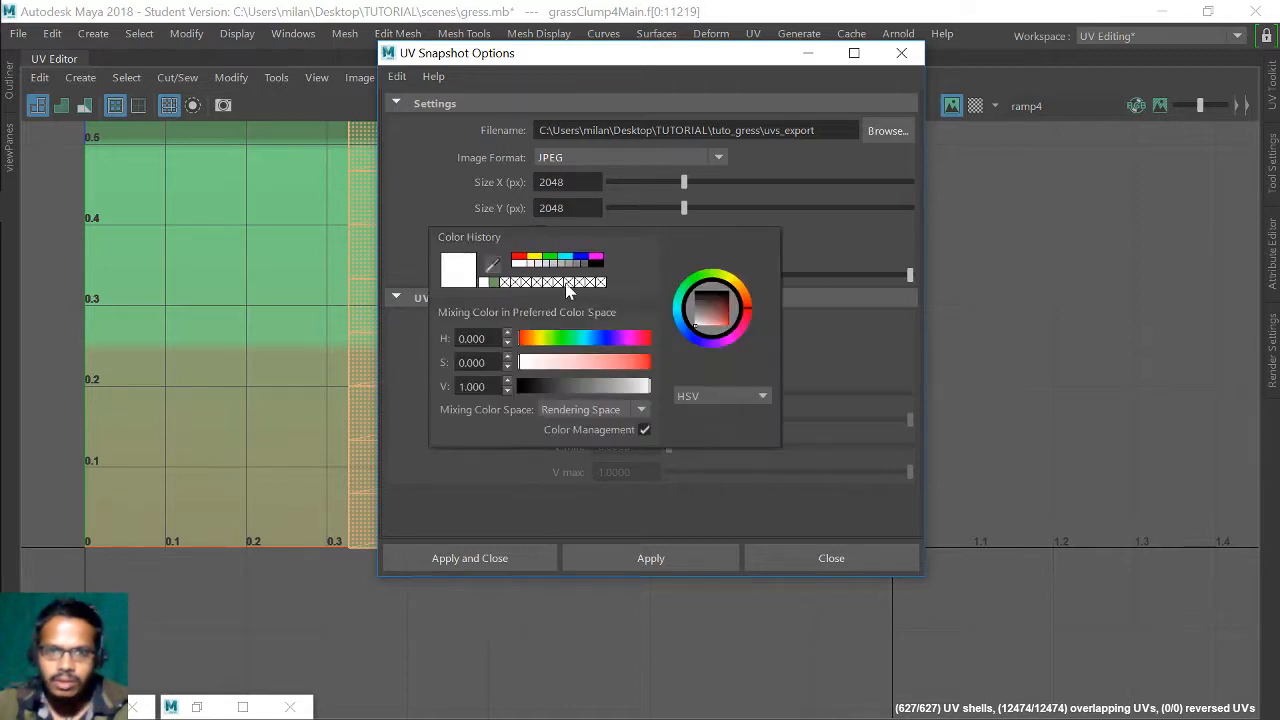
left_click_drag(707, 297, 731, 346)
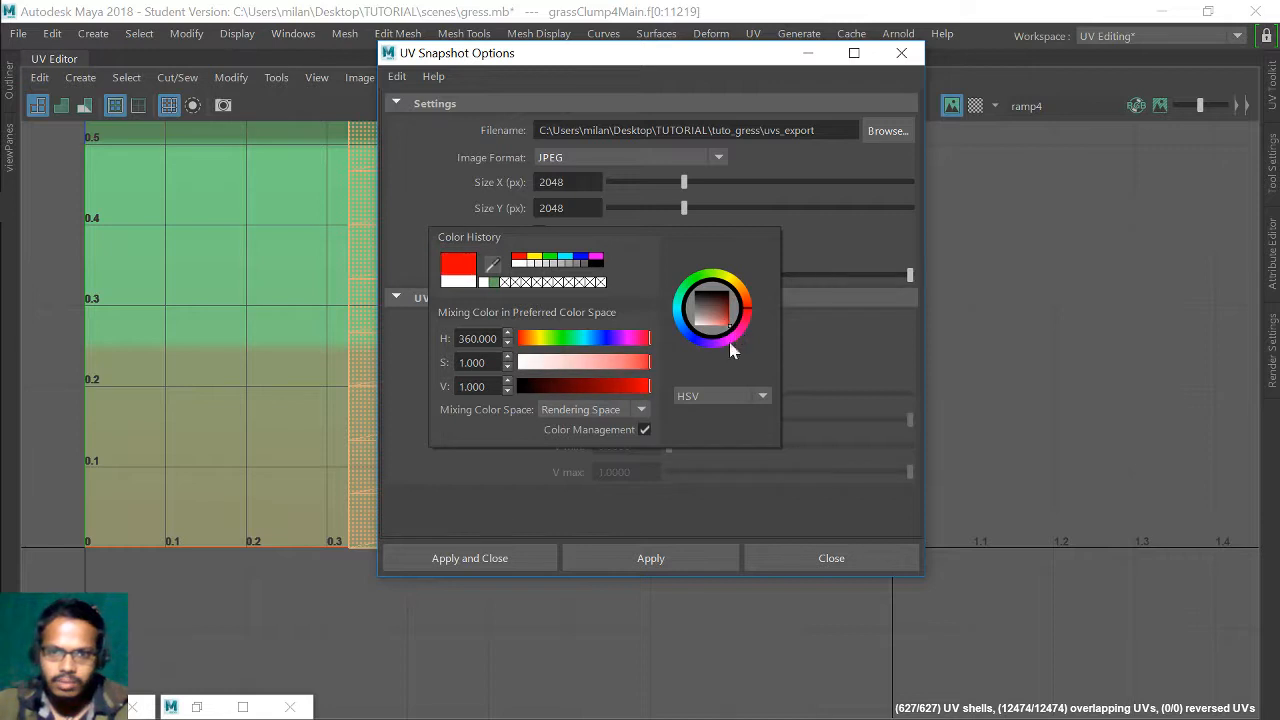
left_click(487, 568)
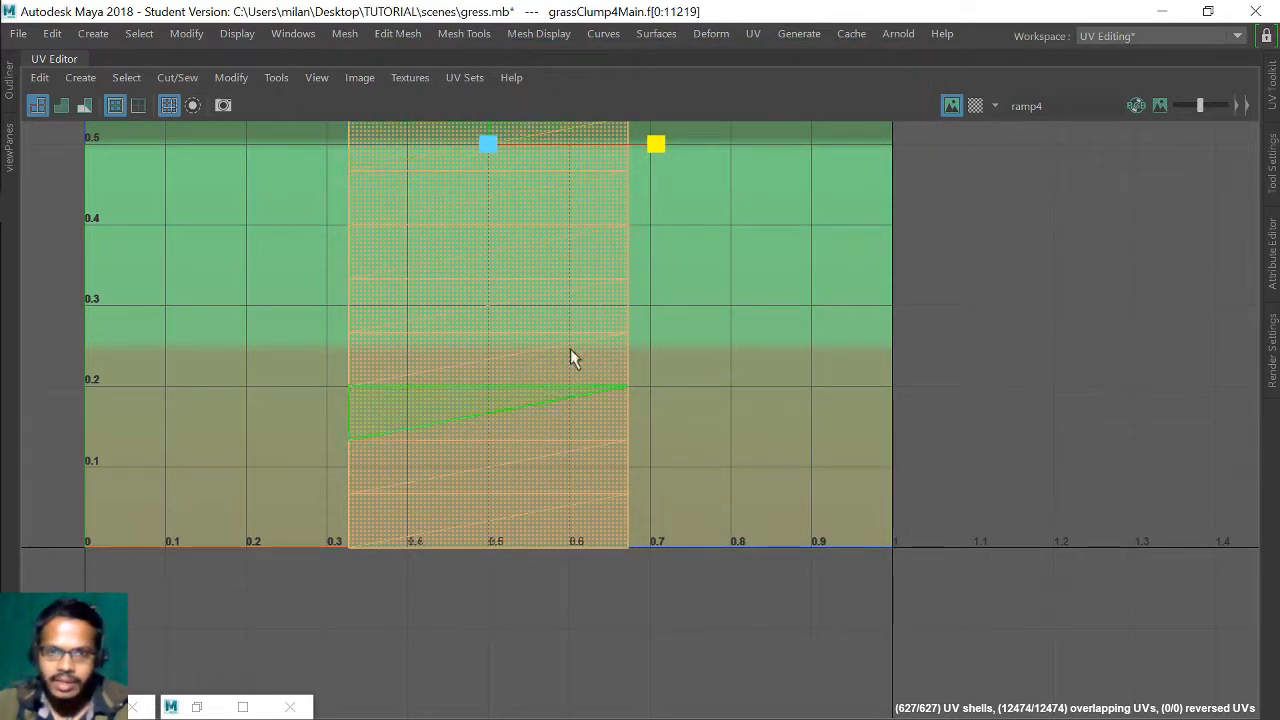
- Reopen the UV Snapshot options to check the export settings and close them without applying
left_click(359, 77)
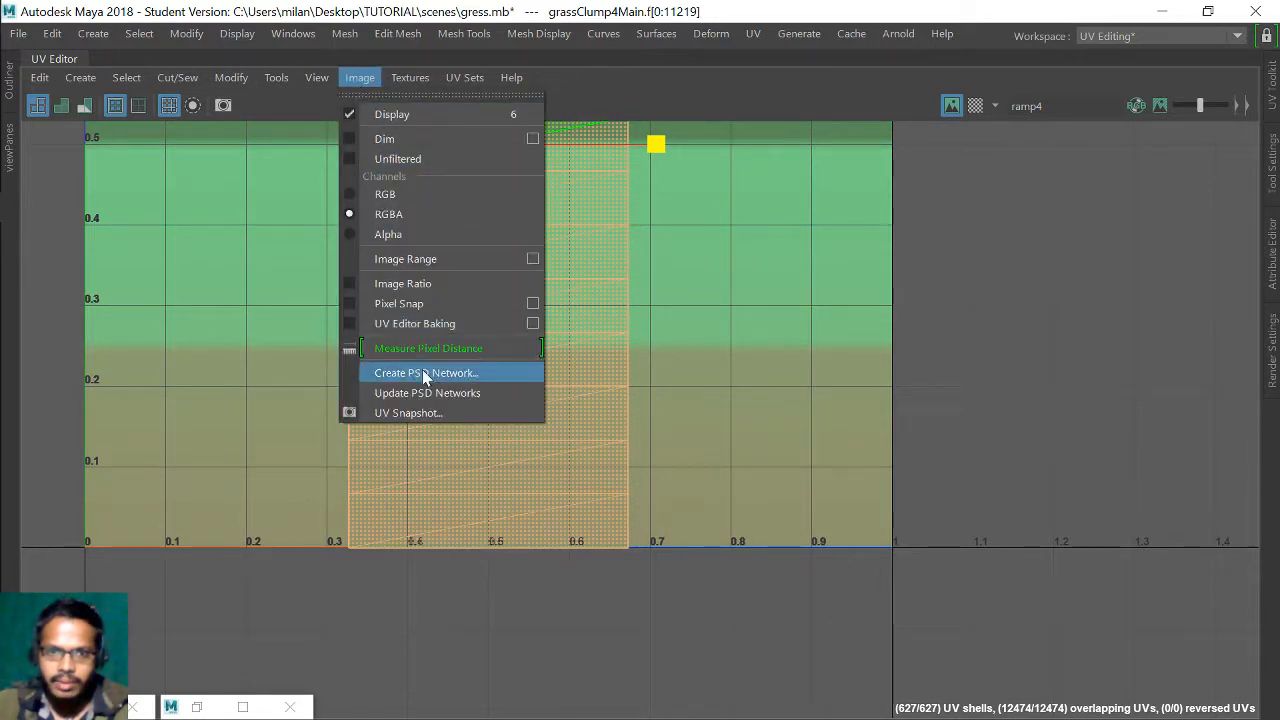
left_click(512, 410)
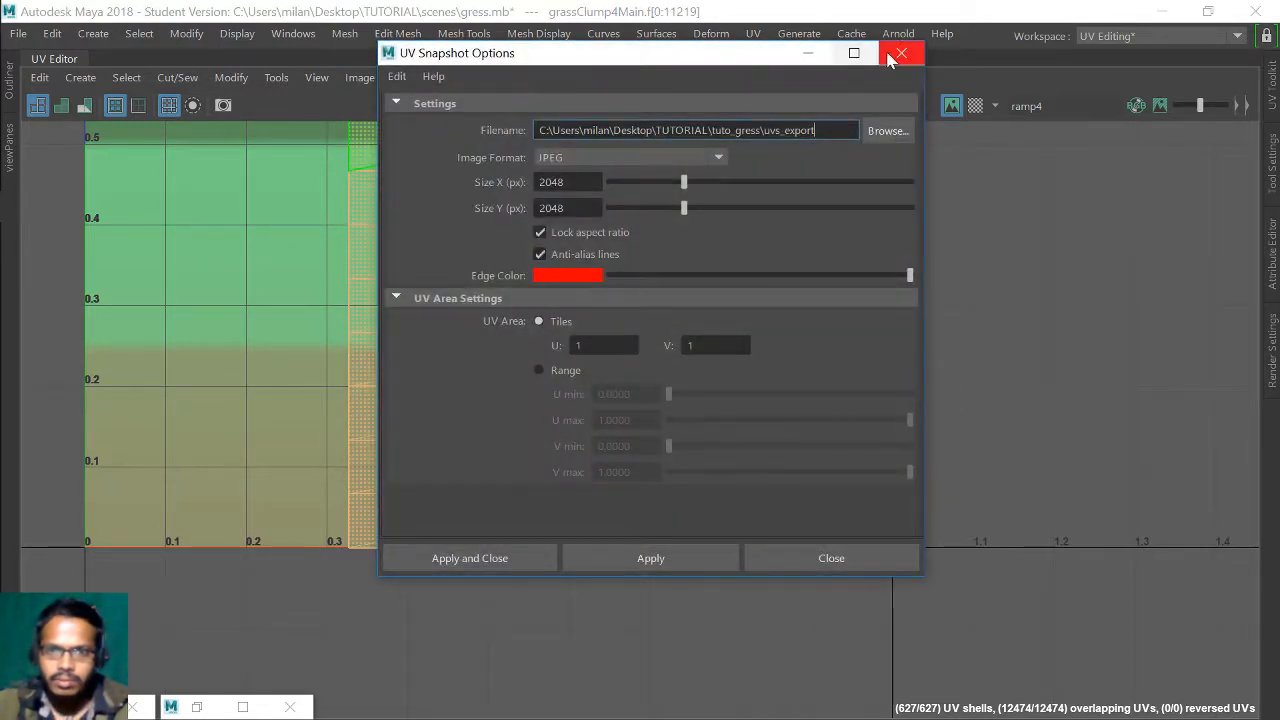
left_click(903, 55)
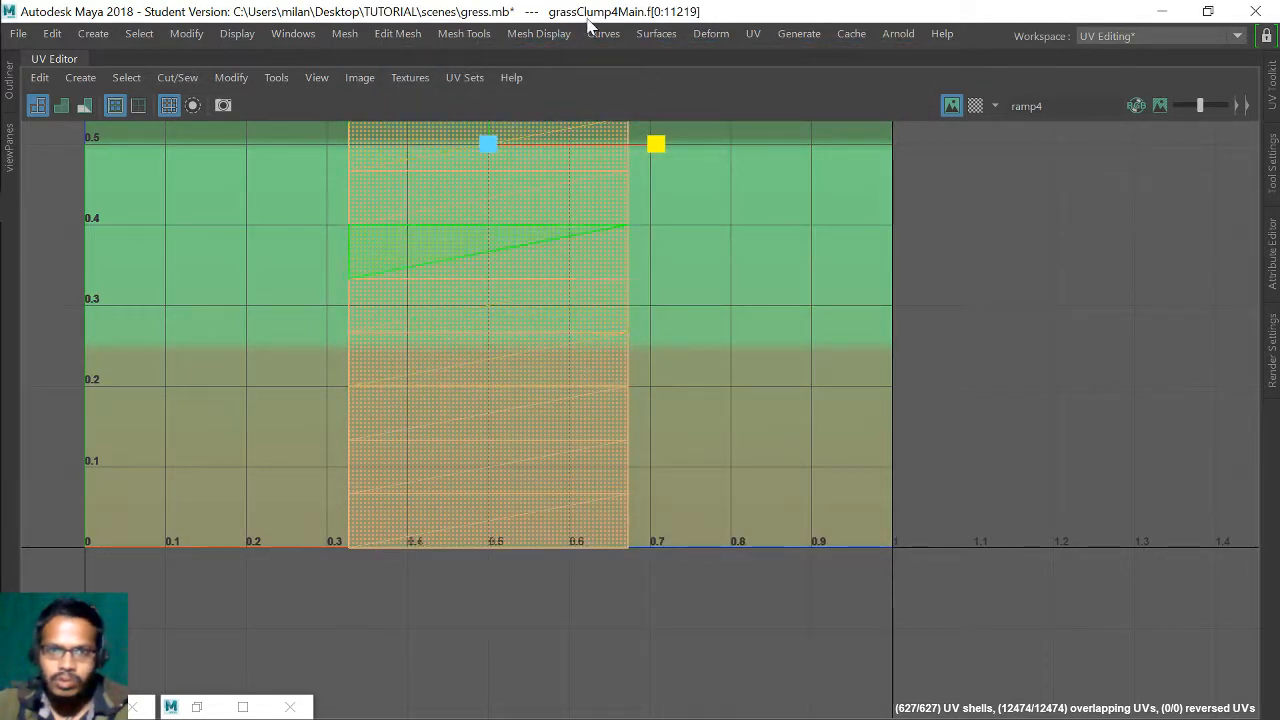
mouse_move(586, 11)
left_mouse_down()
mouse_move(705, 100)
mouse_move(600, 3)
left_mouse_up()
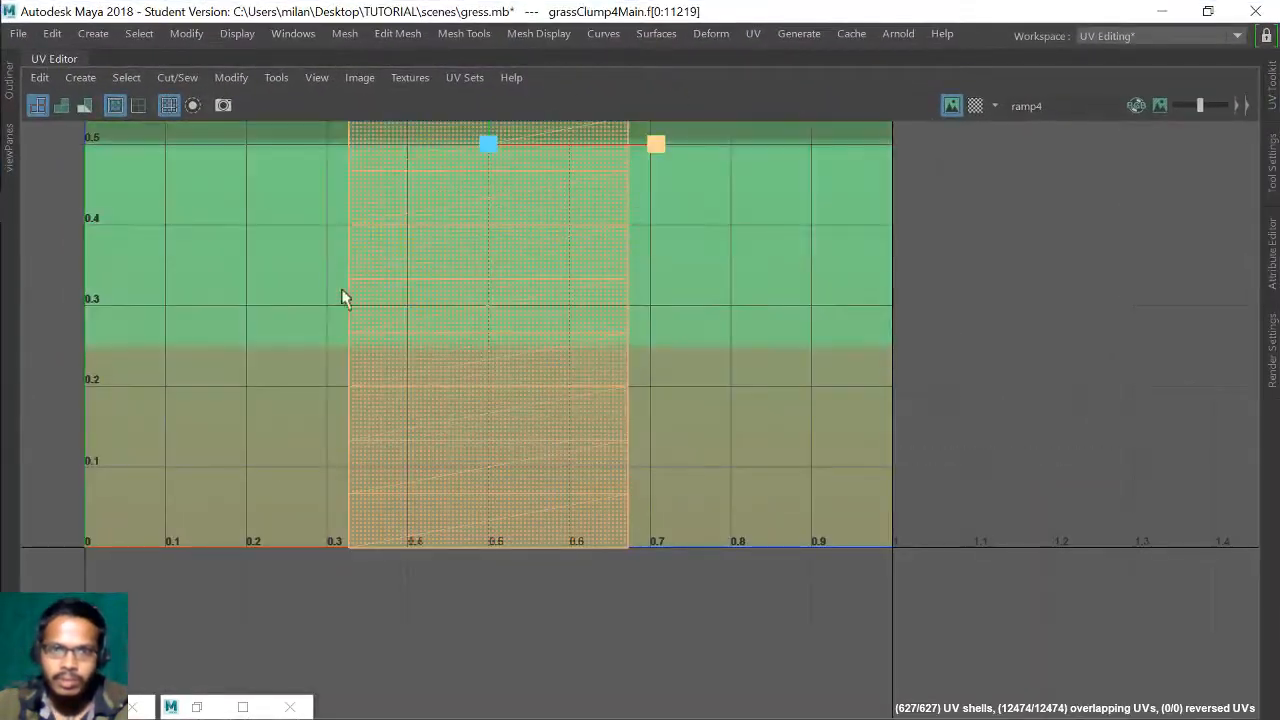
- Switch to Photoshop and open the Desktop\TUTORIAL\tuto_gress folder in File Explorer
mouse_move(15, 280)
left_click(31, 238)
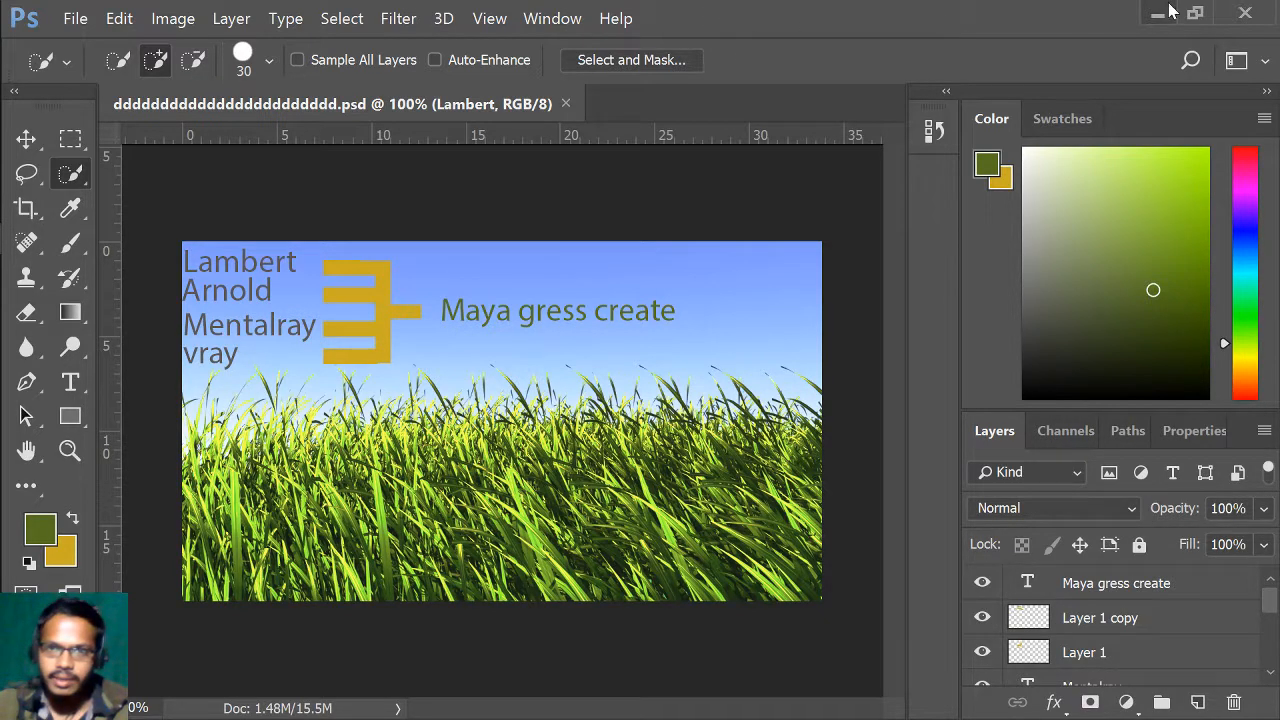
mouse_move(5, 150)
left_click(38, 116)
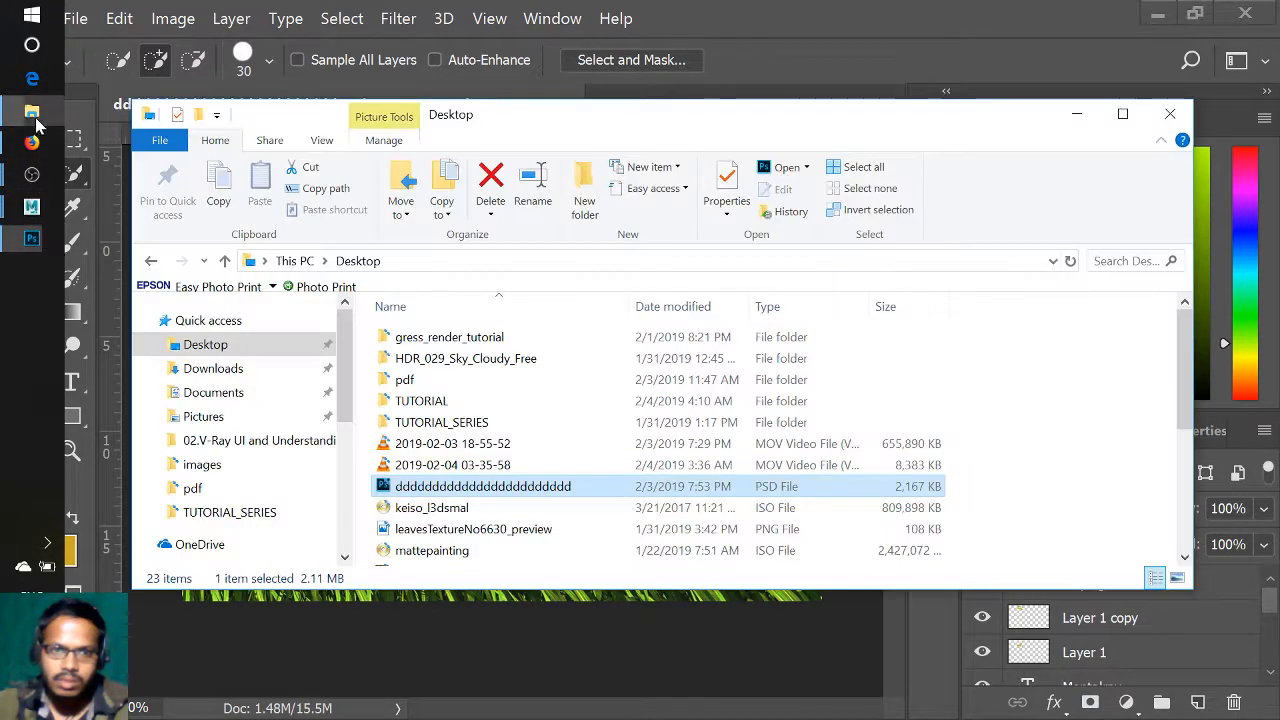
double_click(430, 404)
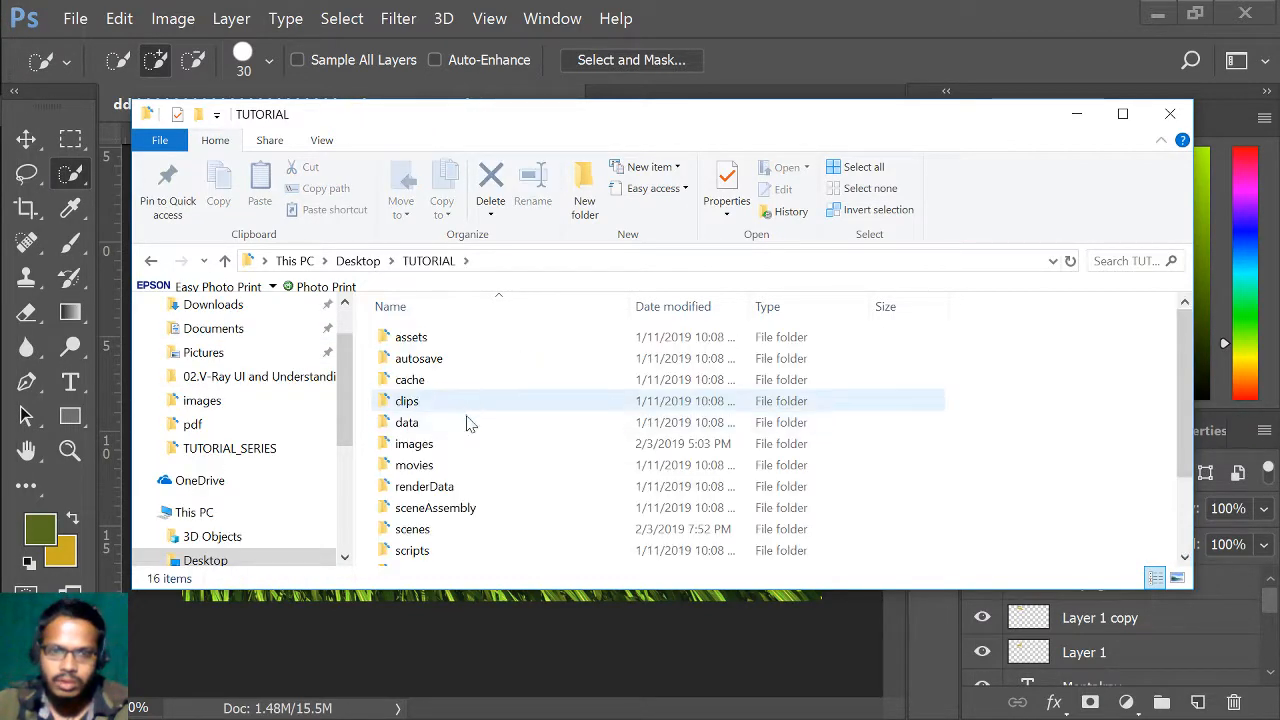
scroll(450, 480, "down", 2)
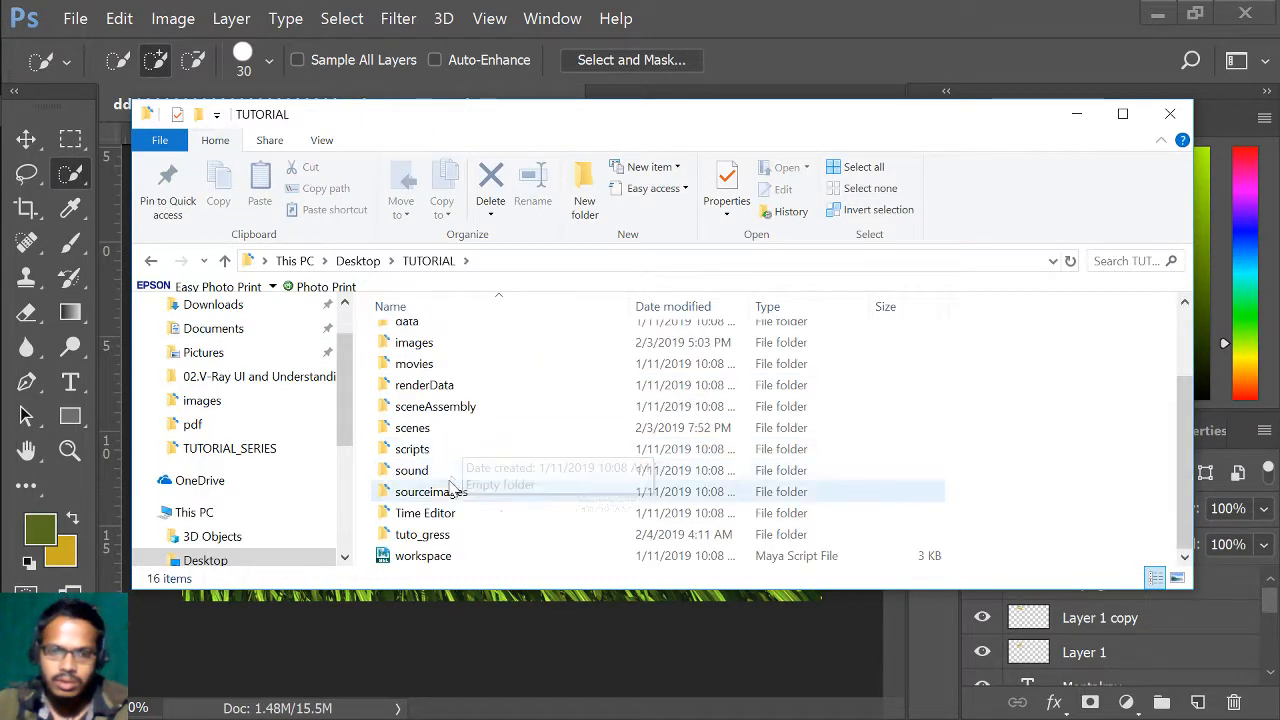
left_click(443, 537)
double_click(443, 537)
- Preview the exported uvs_export.jpg and open it as a document in Photoshop
left_click_drag(445, 359, 446, 393)
double_click(446, 393)
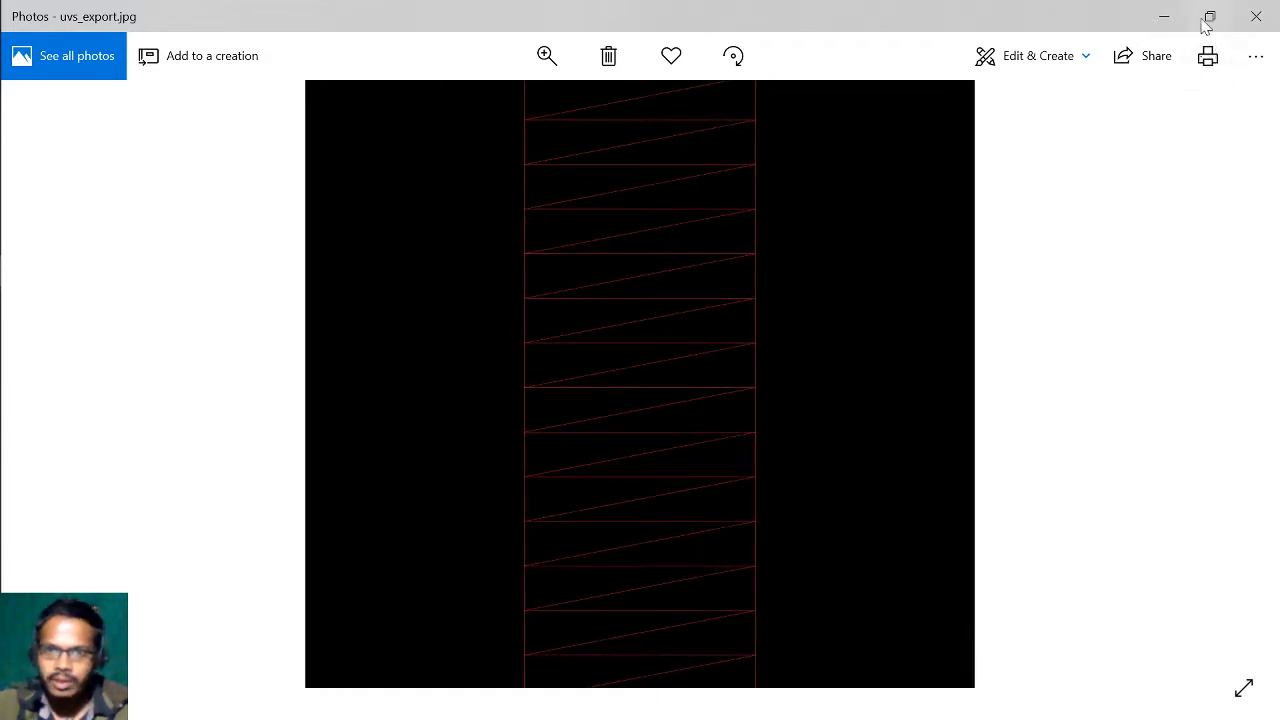
left_click(1160, 28)
left_click_drag(432, 350, 635, 103)
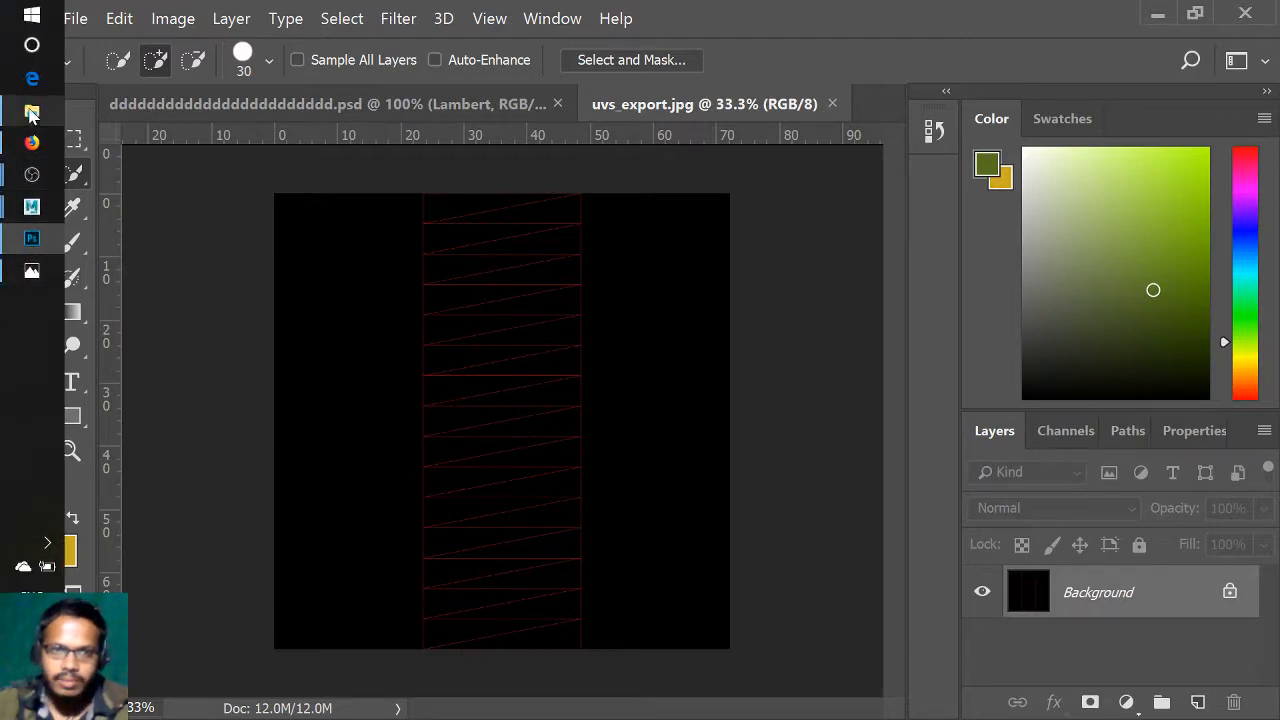
- Browse the Downloads folder in File Explorer for a grass blade texture image
left_click(31, 111)
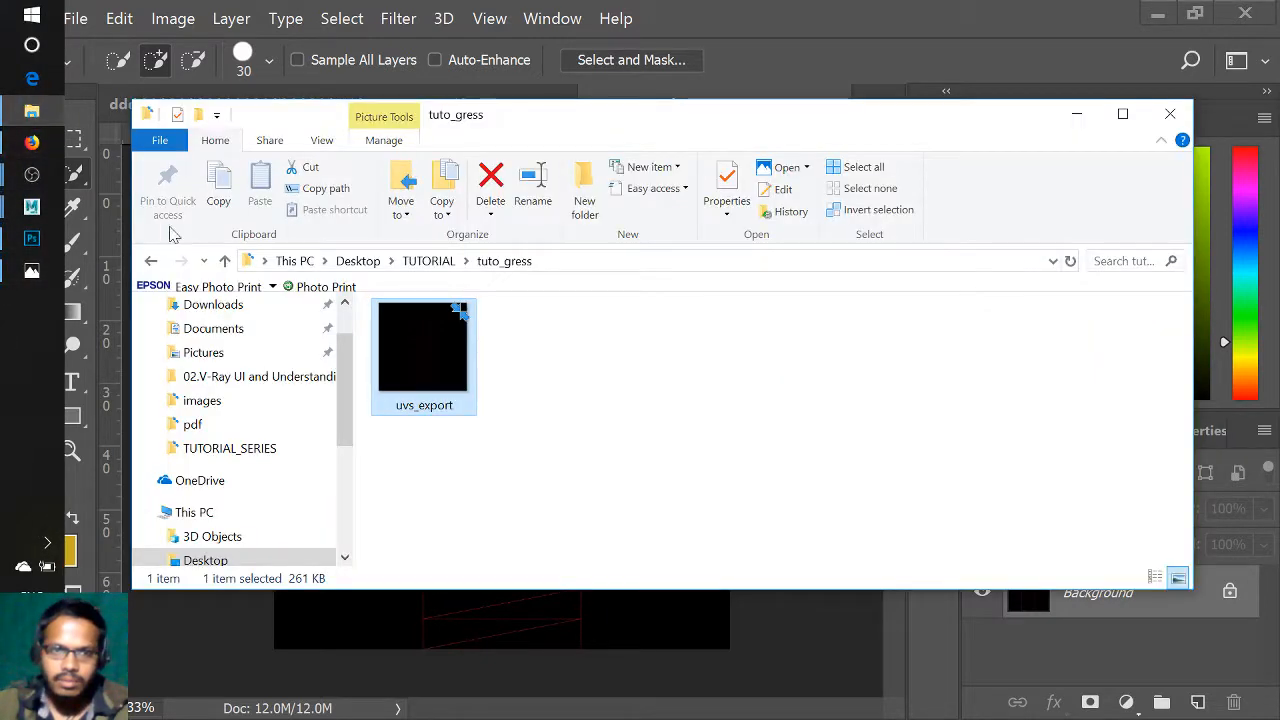
left_click(212, 305)
scroll(611, 404, "down", 5)
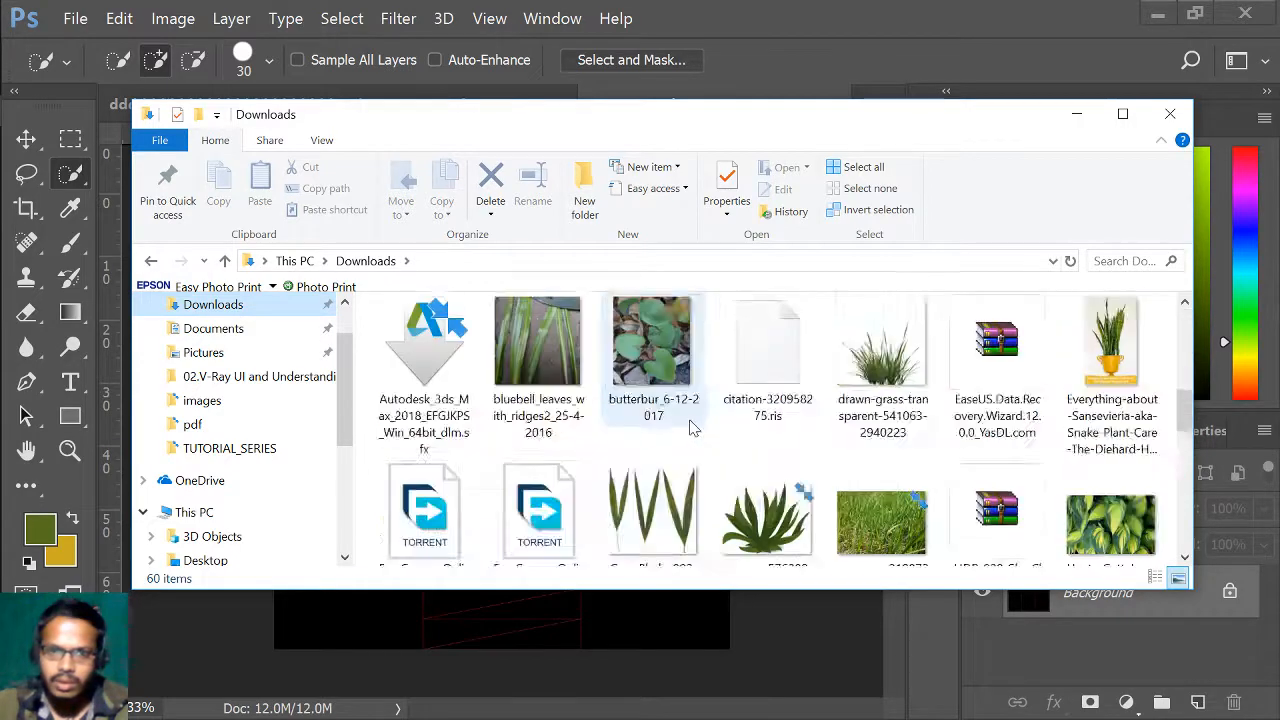
scroll(900, 480, "up", 2)
scroll(905, 482, "down", 10)
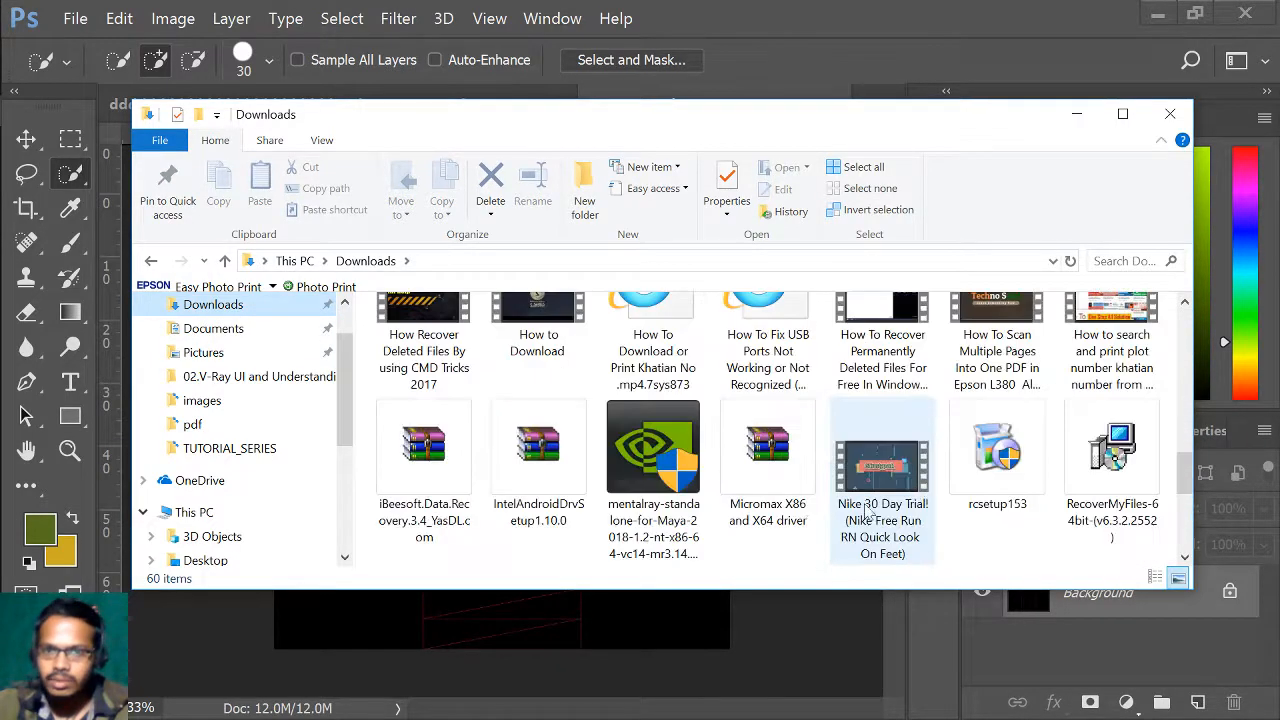
scroll(843, 427, "up", 1)
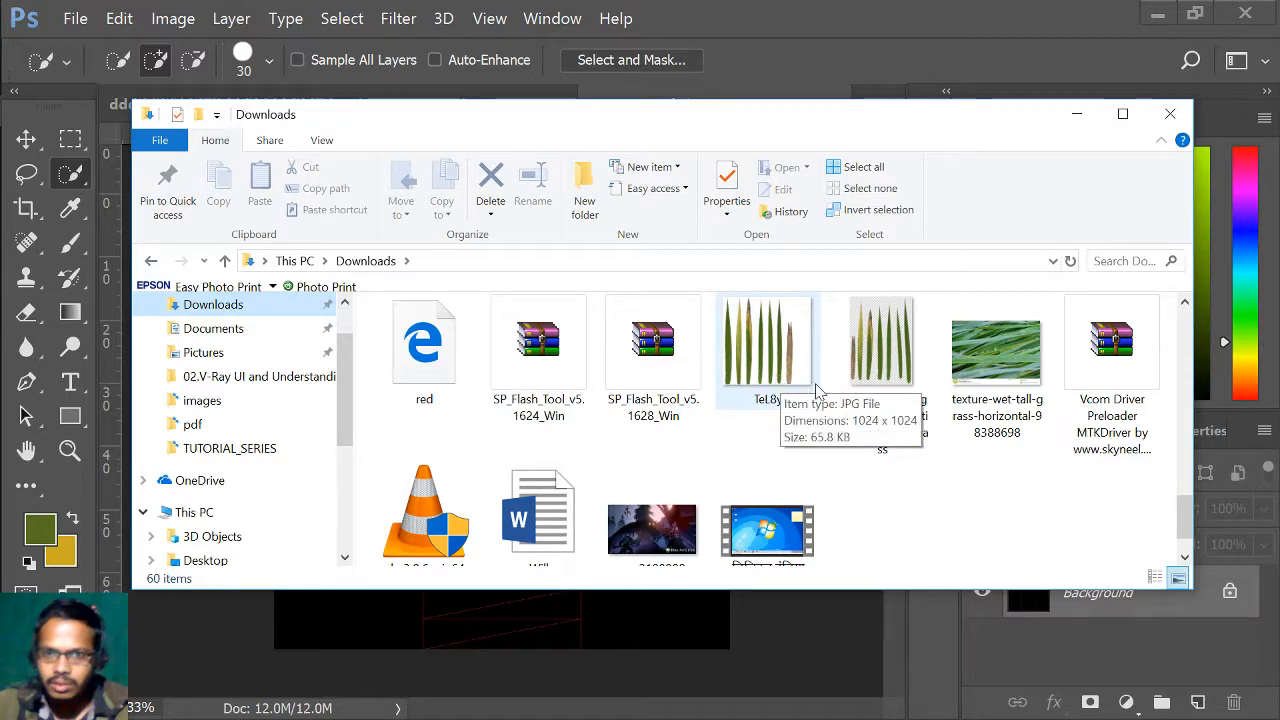
- View the grass blades in TeL8y.jpg at full size, then minimize the preview
double_click(778, 362)
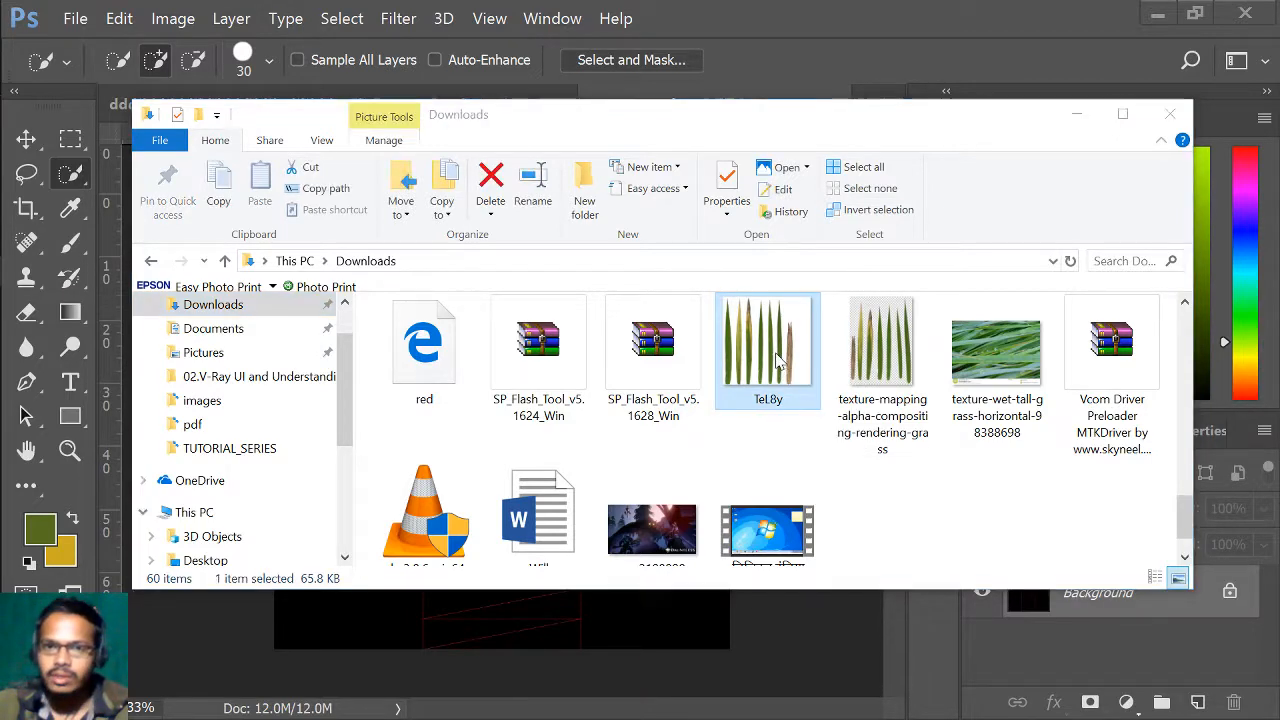
left_click_drag(335, 16, 586, 18)
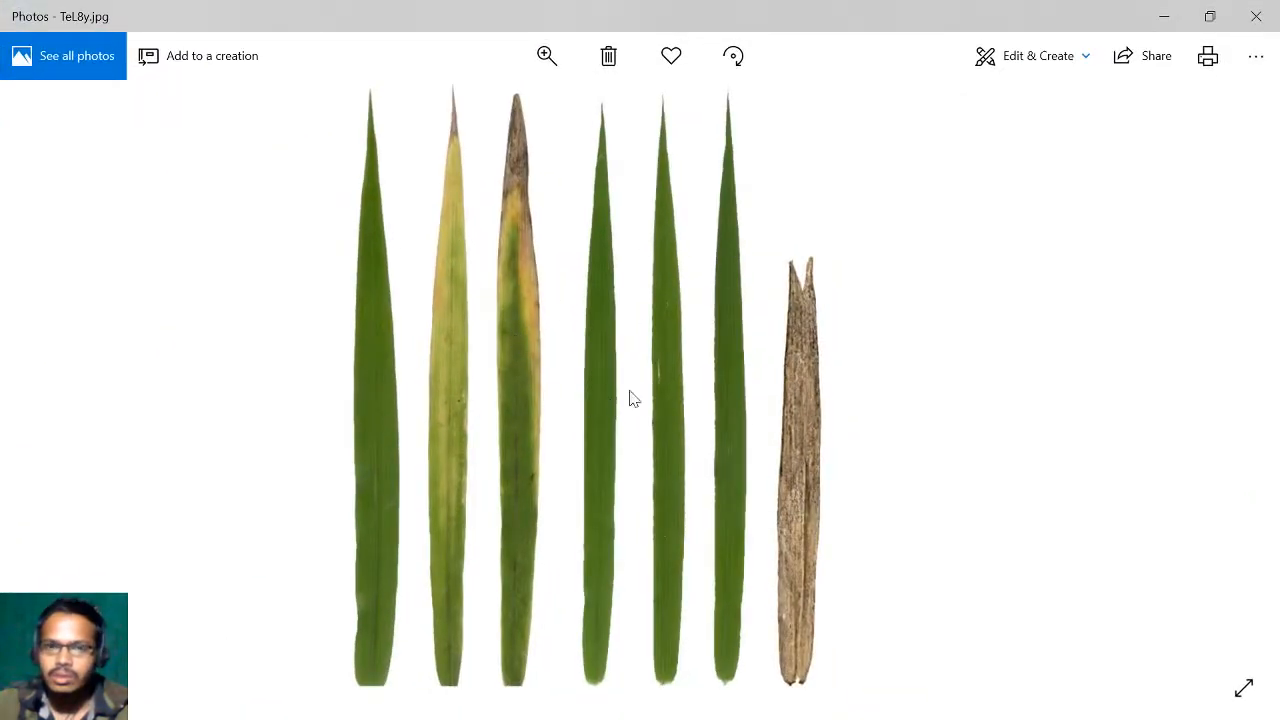
left_click_drag(520, 13, 631, 20)
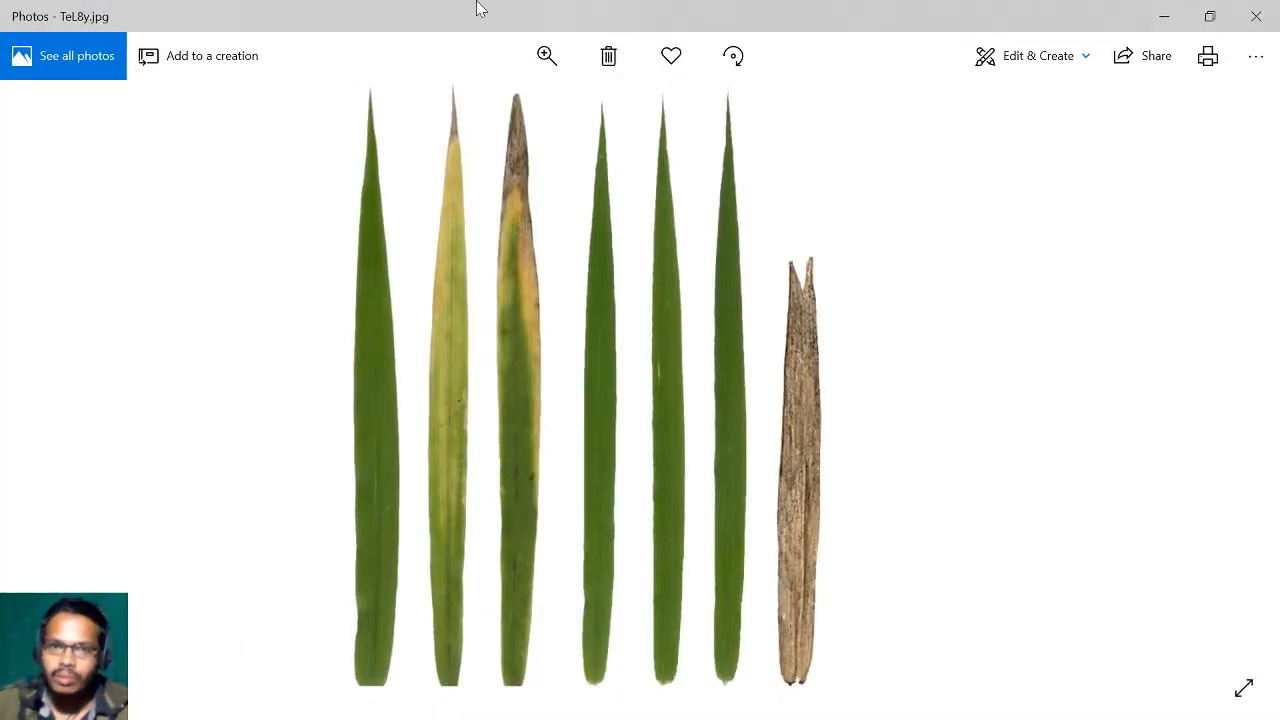
left_click_drag(478, 8, 505, 12)
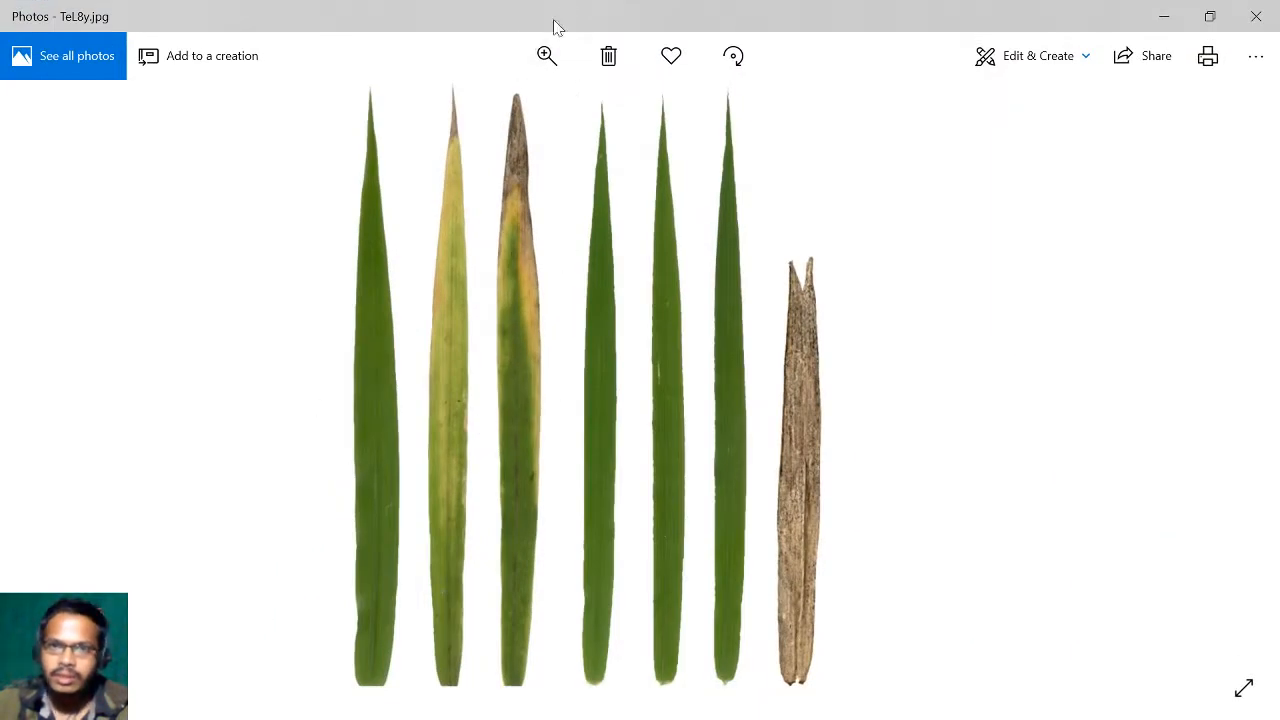
left_click_drag(591, 25, 634, 110)
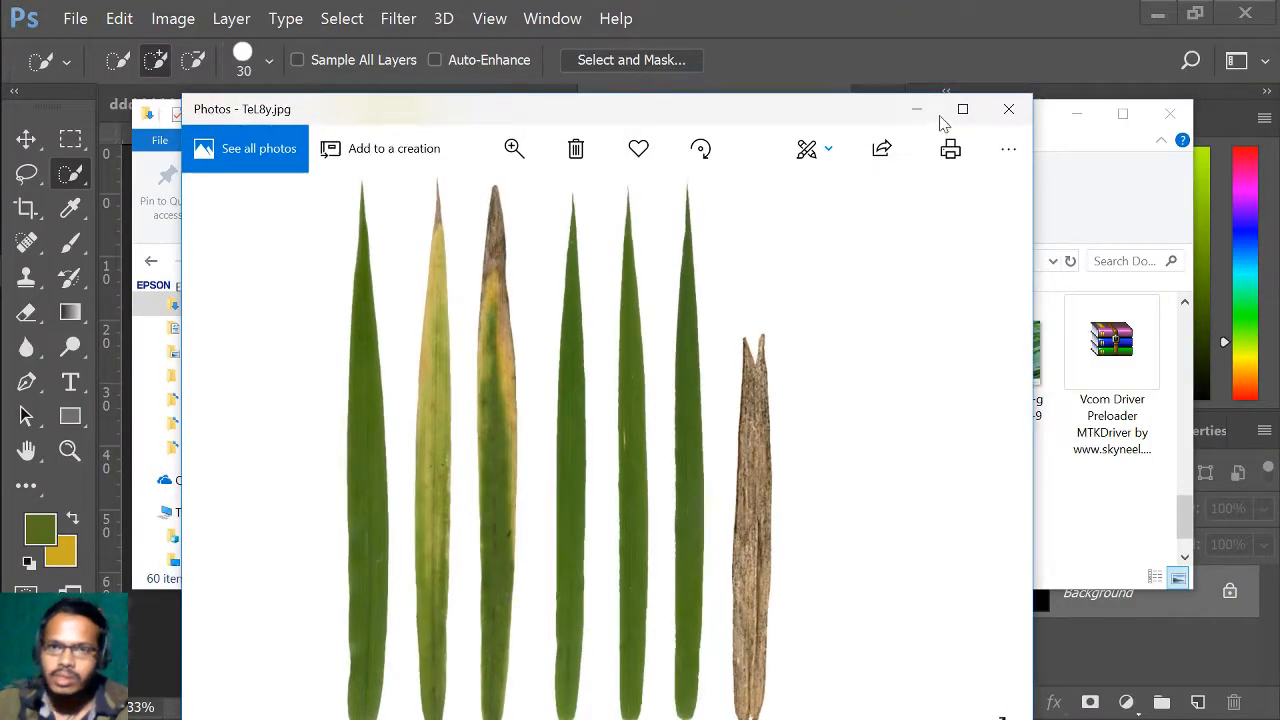
left_click(918, 110)
- Place TeL8y.jpg into the uvs_export.jpg document and scale it to about 200% width and 194% height, nearly filling the canvas
left_click_drag(768, 340, 535, 414)
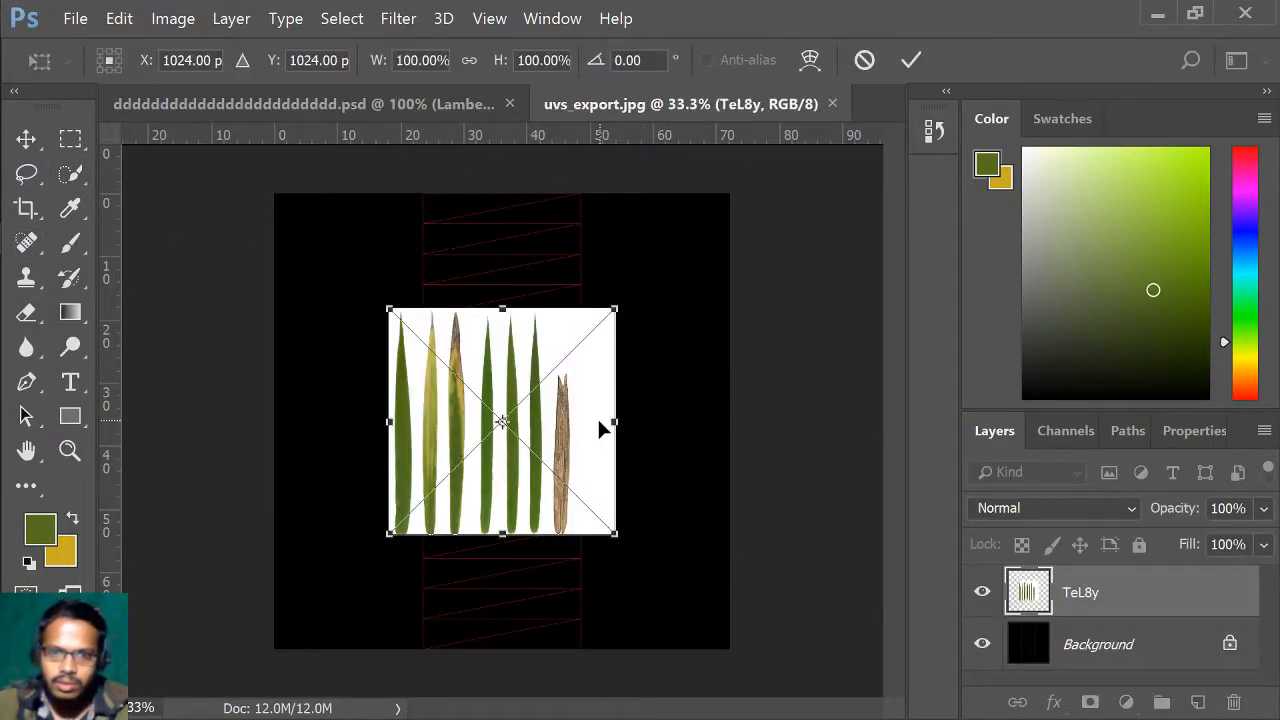
mouse_move(617, 311)
left_mouse_down()
mouse_move(625, 292)
mouse_move(694, 260)
mouse_move(597, 321)
mouse_move(611, 306)
left_mouse_up()
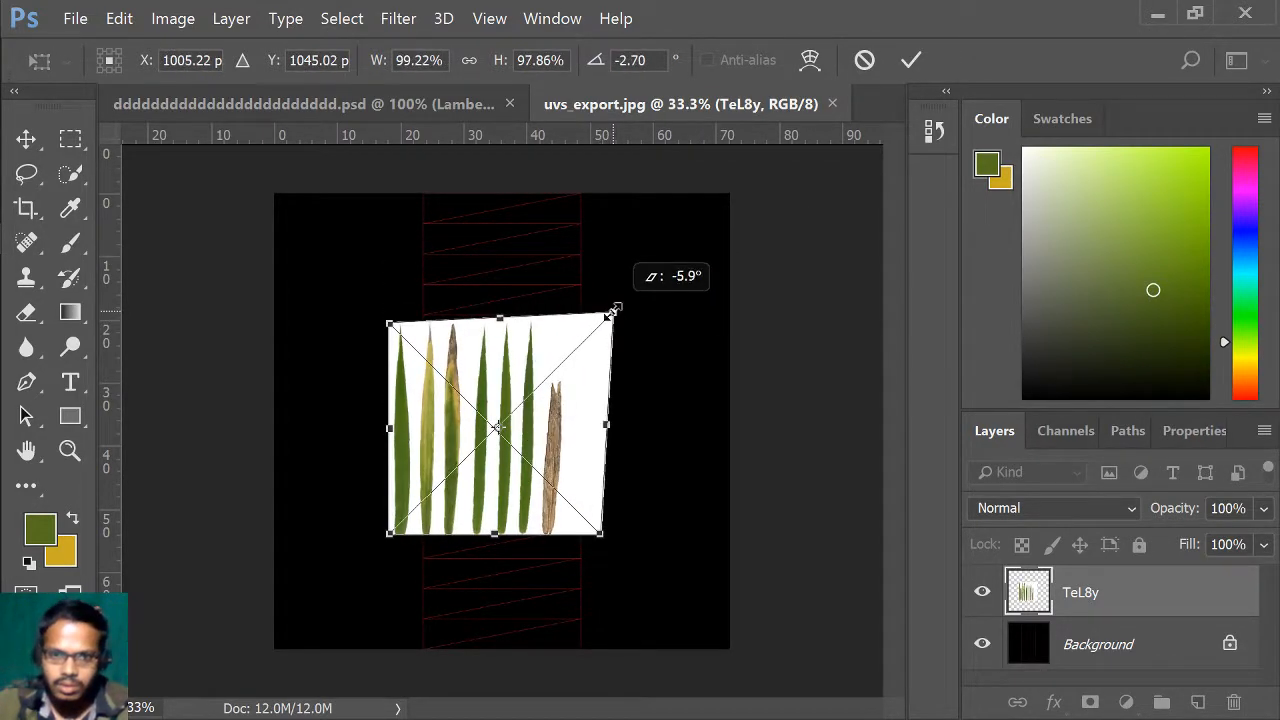
key("ctrl+z")
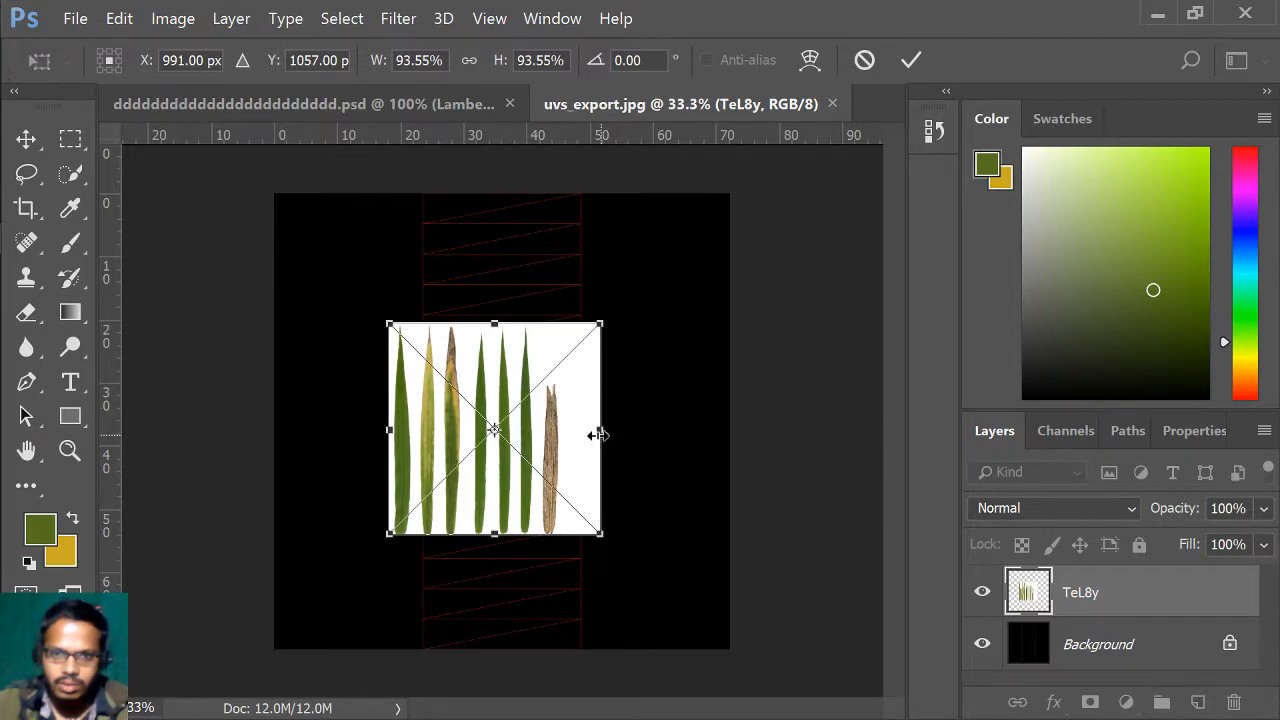
left_click_drag(608, 318, 734, 189)
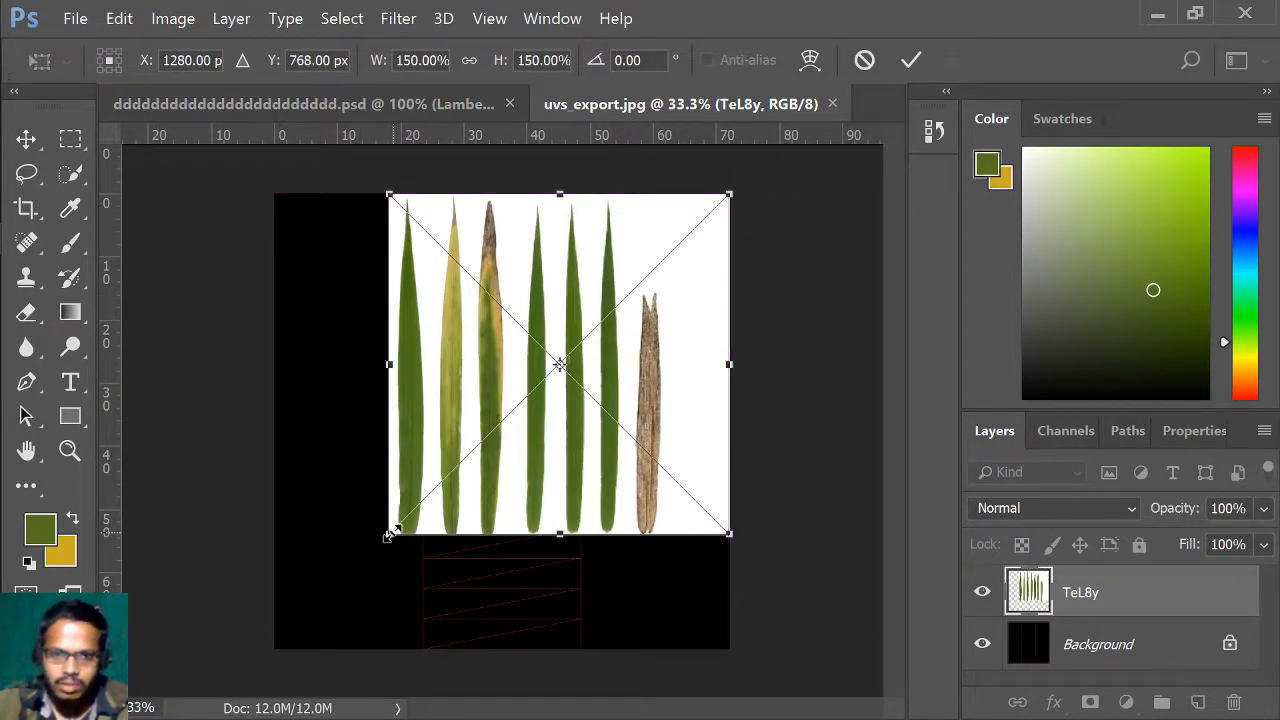
left_click_drag(390, 533, 275, 634)
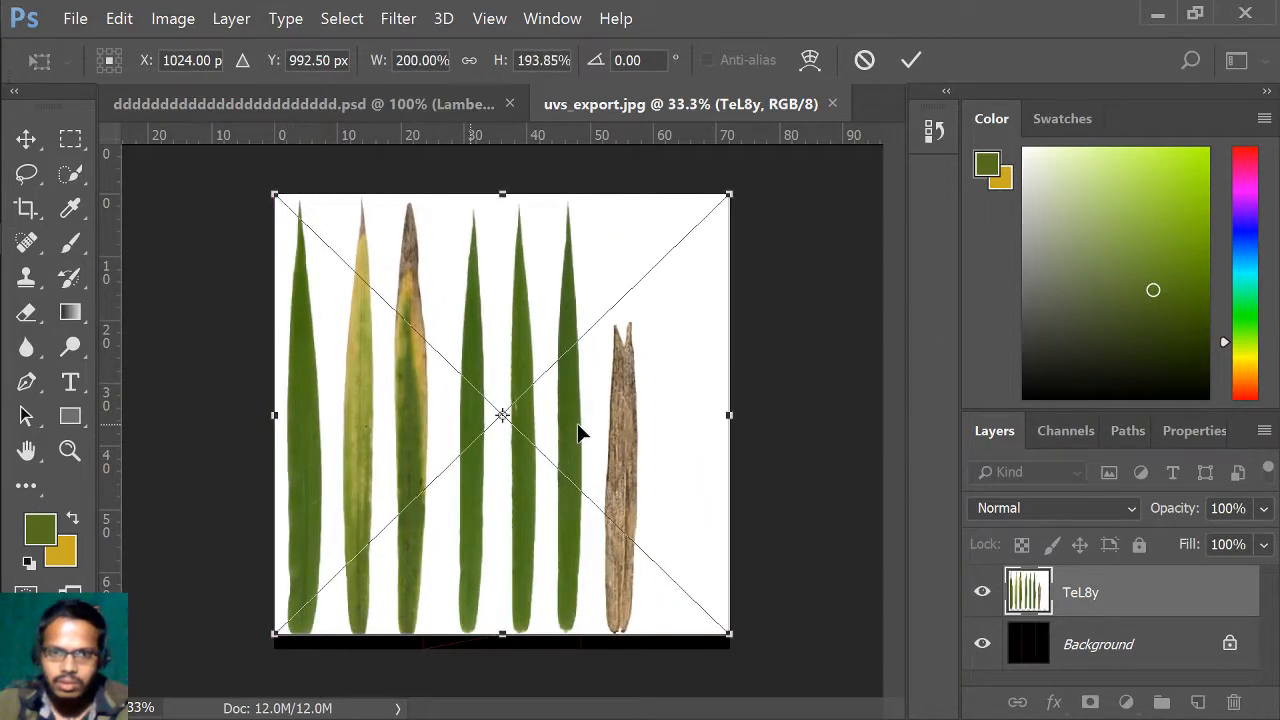
key("Return")
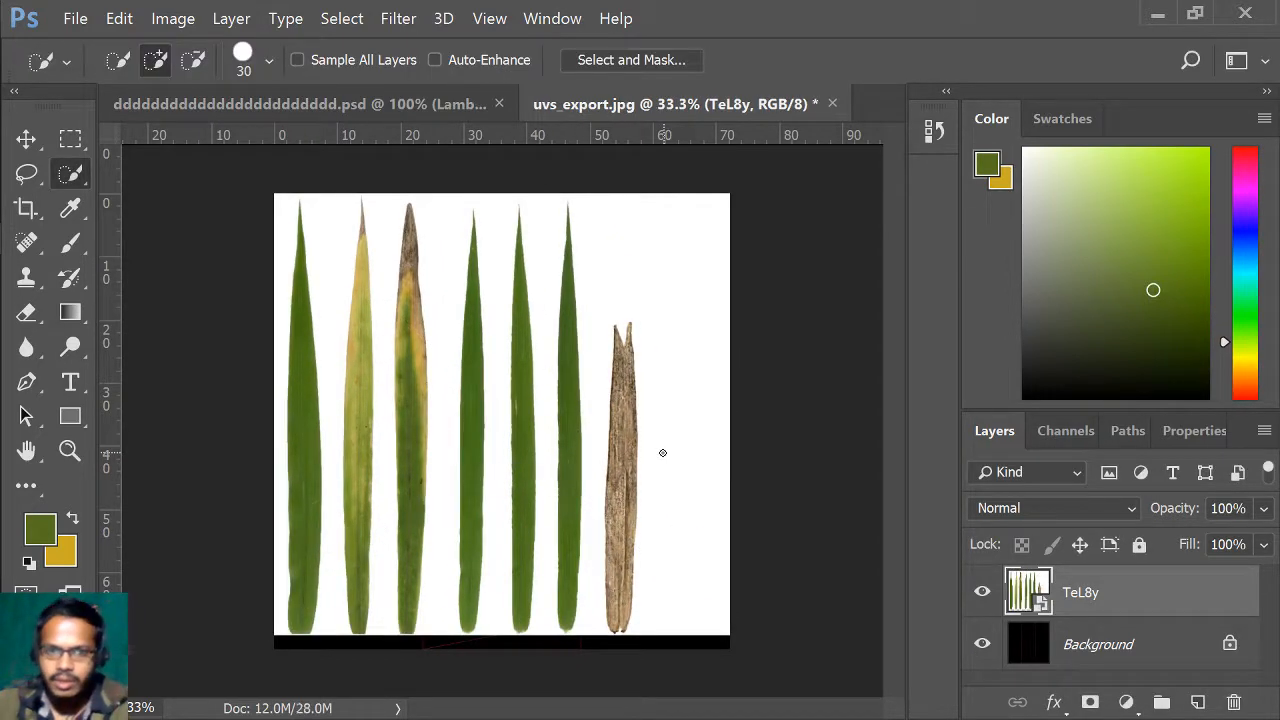
- Rasterize the placed TeL8y layer and remove its white background with the Magic Eraser at tolerance 32
left_click(28, 316)
right_click(28, 316)
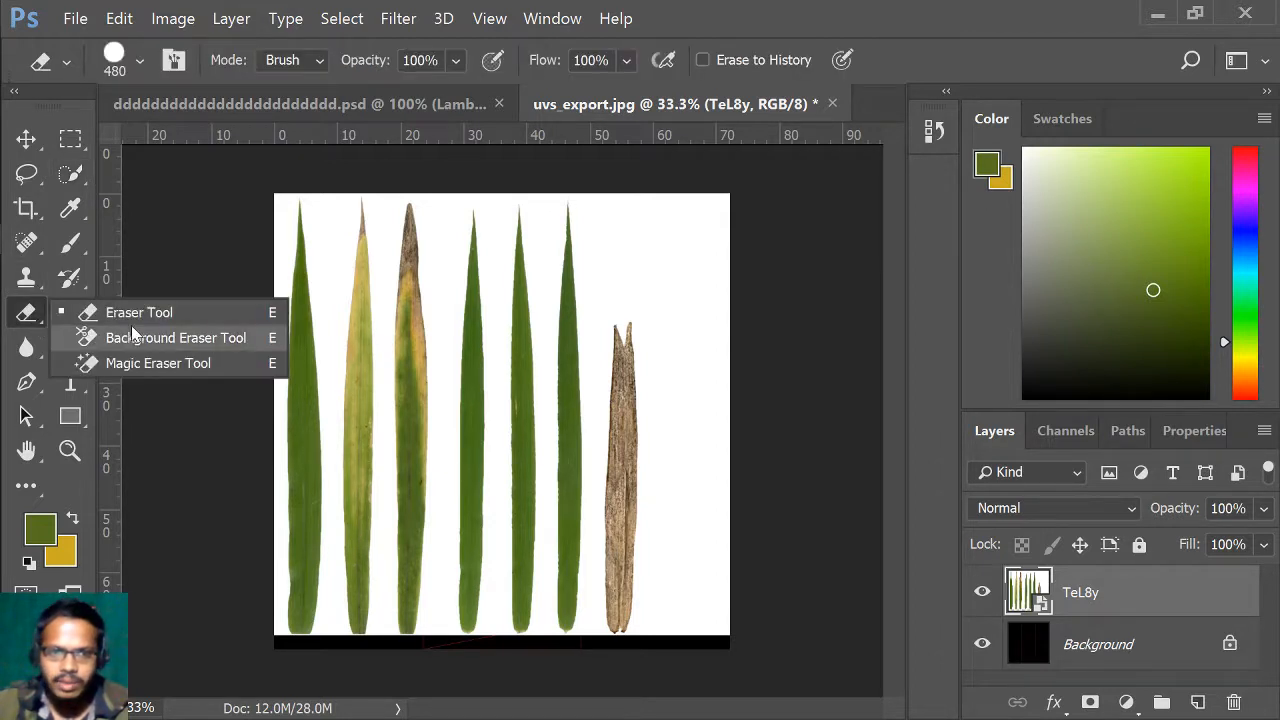
left_click(160, 314)
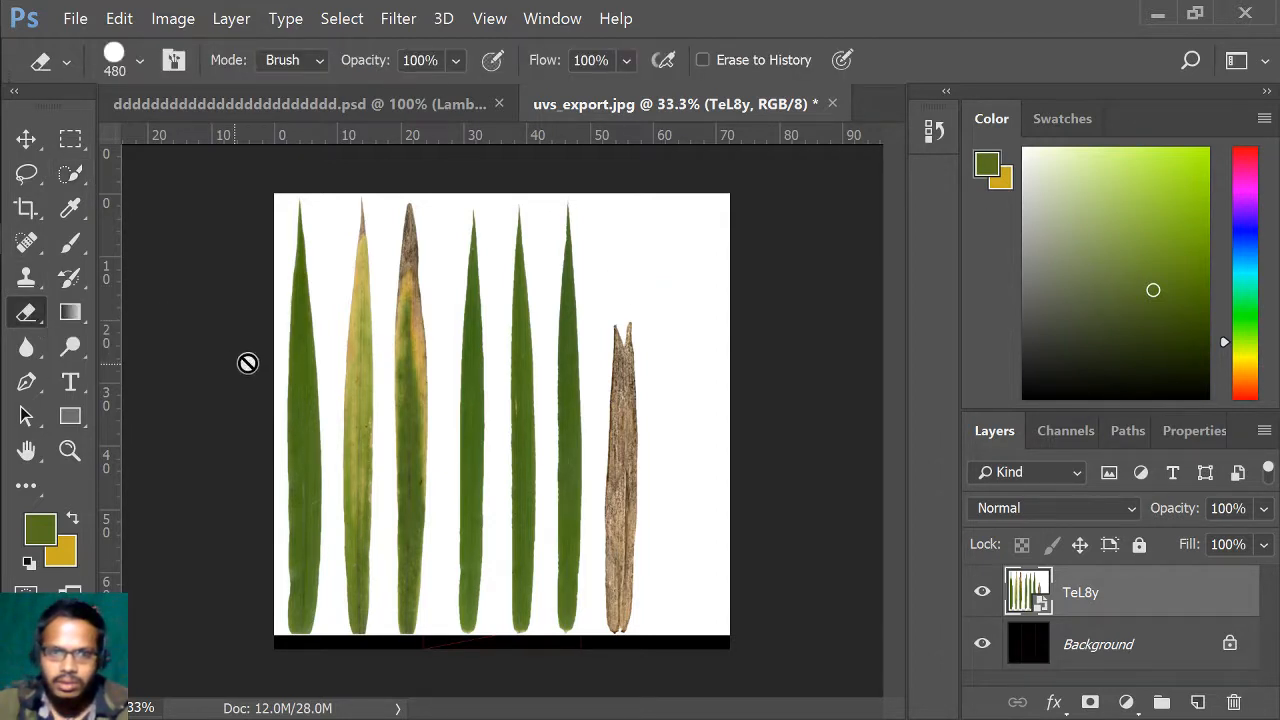
left_click(713, 237)
left_click(580, 318)
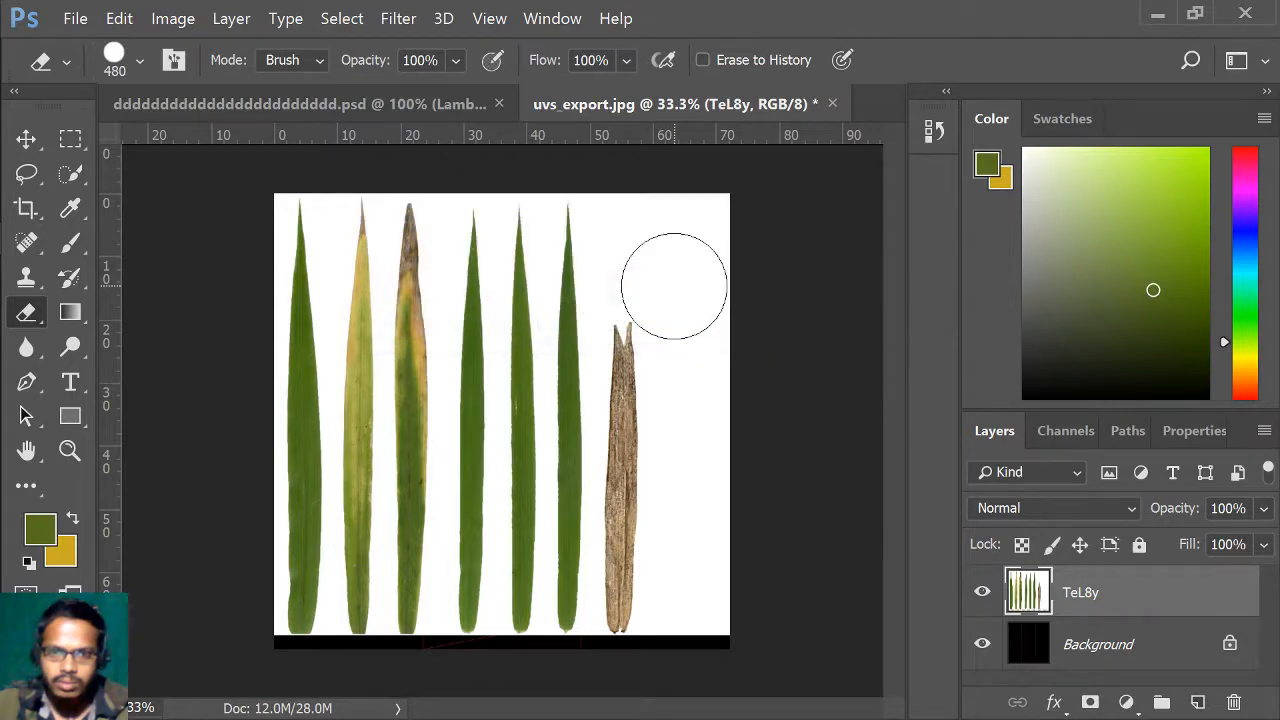
right_click(30, 316)
left_click(108, 364)
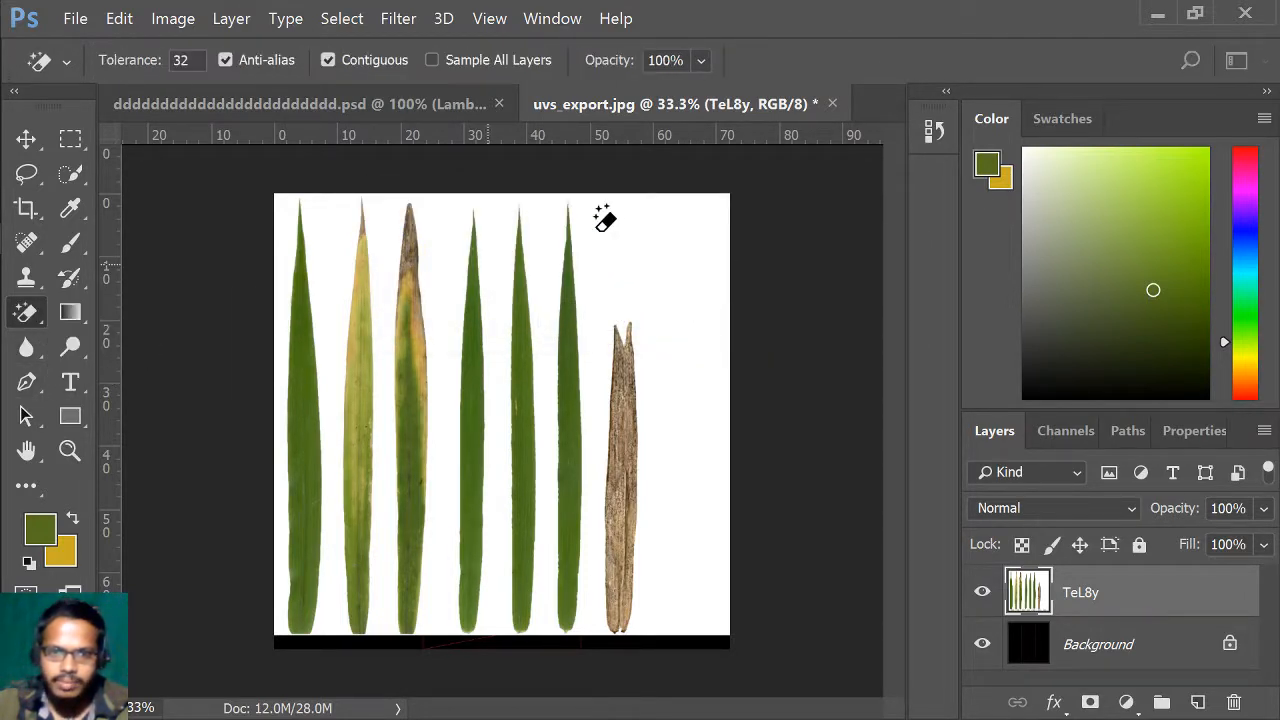
left_click(625, 248)
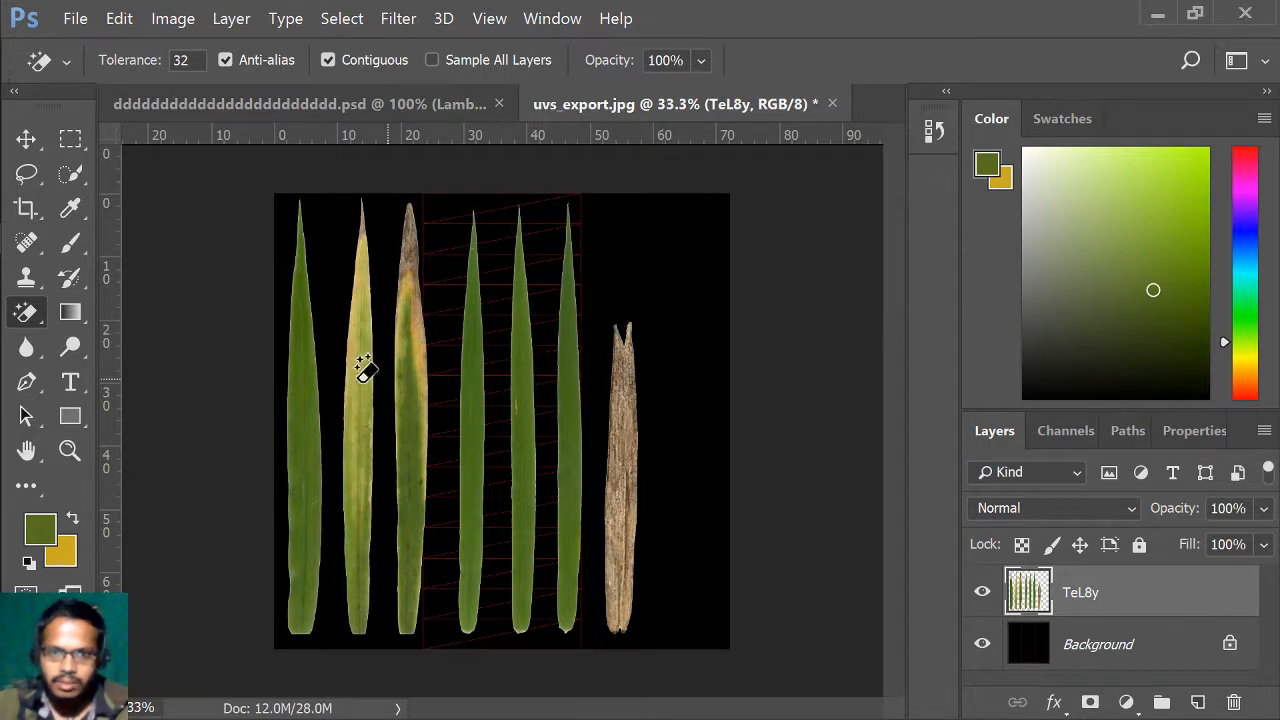
- Erase every blade on the TeL8y layer except the green-yellow one with the brown tip, using the 480-size Eraser
right_click(24, 318)
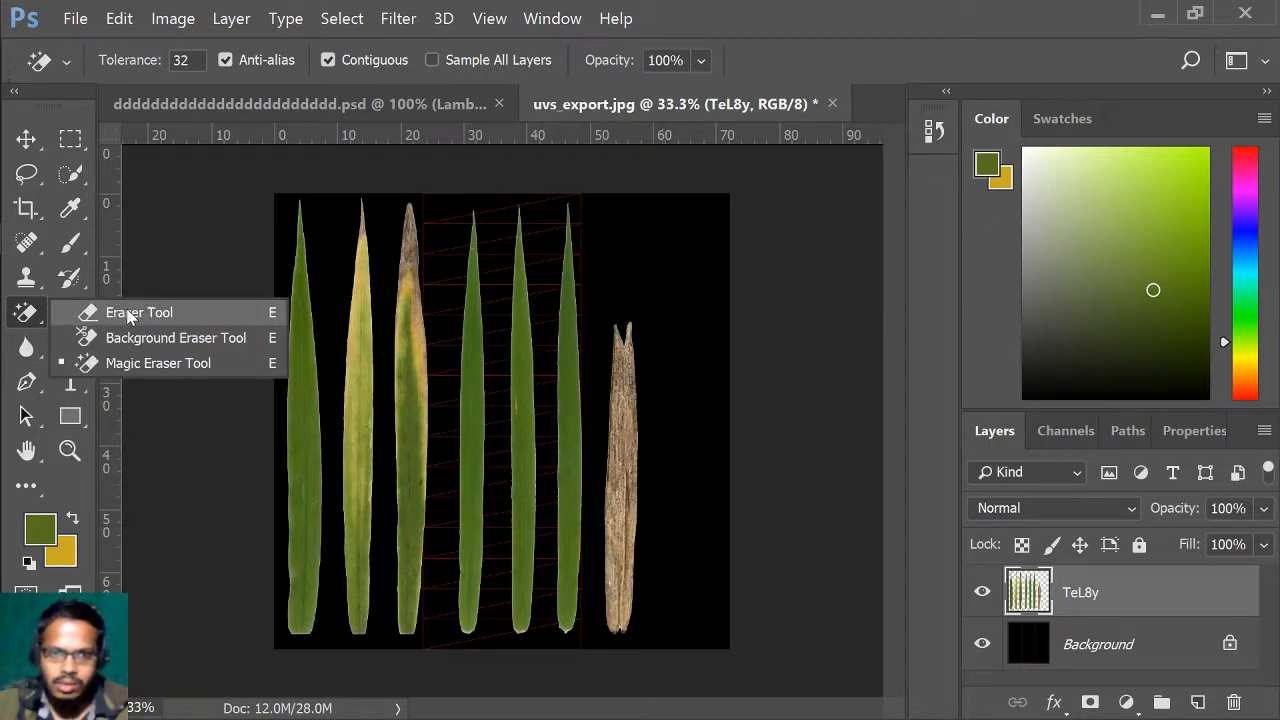
left_click(128, 314)
mouse_move(500, 223)
left_mouse_down()
mouse_move(503, 594)
mouse_move(600, 149)
mouse_move(571, 297)
mouse_move(570, 585)
left_mouse_up()
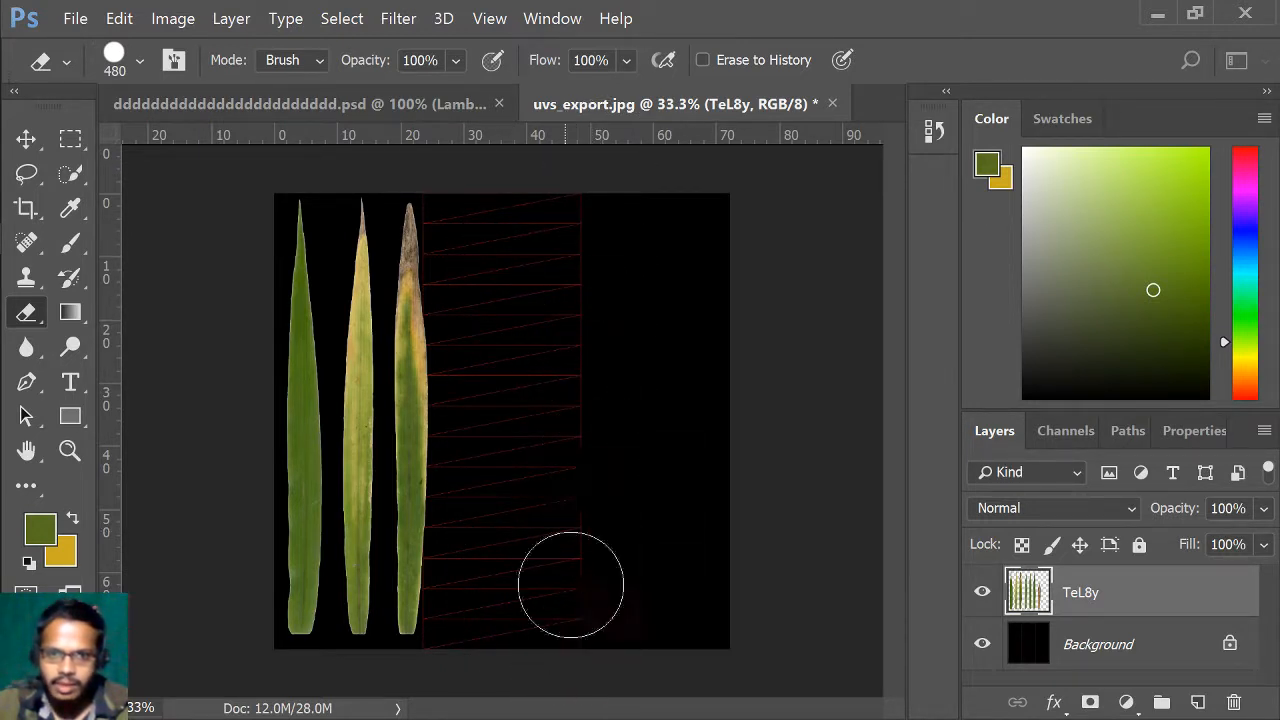
mouse_move(318, 135)
left_mouse_down()
mouse_move(337, 186)
mouse_move(321, 424)
mouse_move(329, 654)
left_mouse_up()
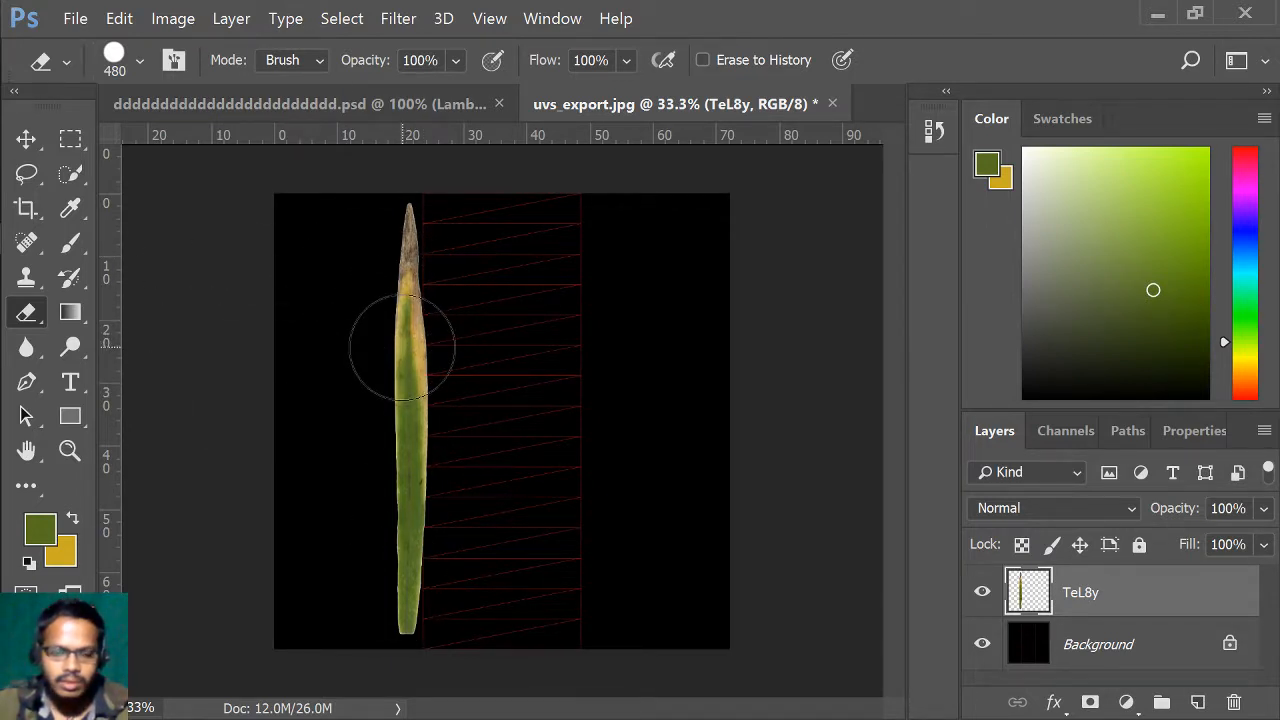
- Free-transform the remaining blade and move it onto the middle of the UV layout strip, with its base on the canvas's lower edge
left_click(26, 138)
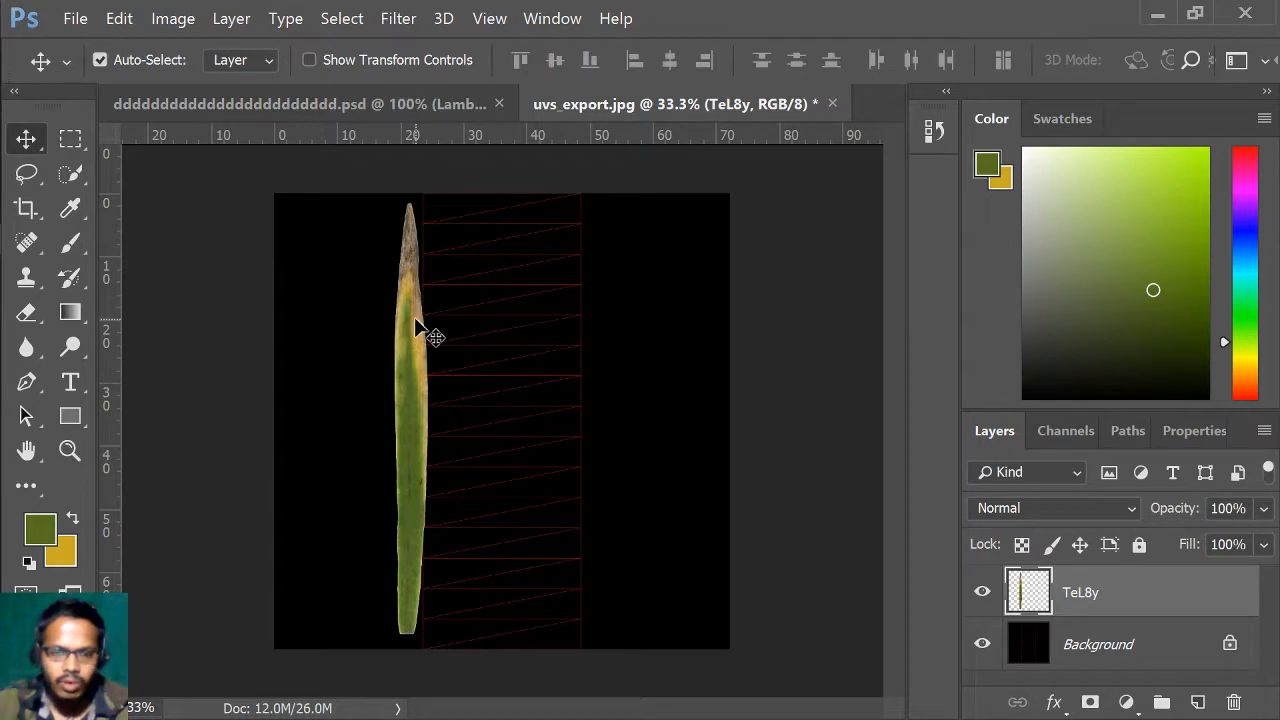
key("ctrl+r")
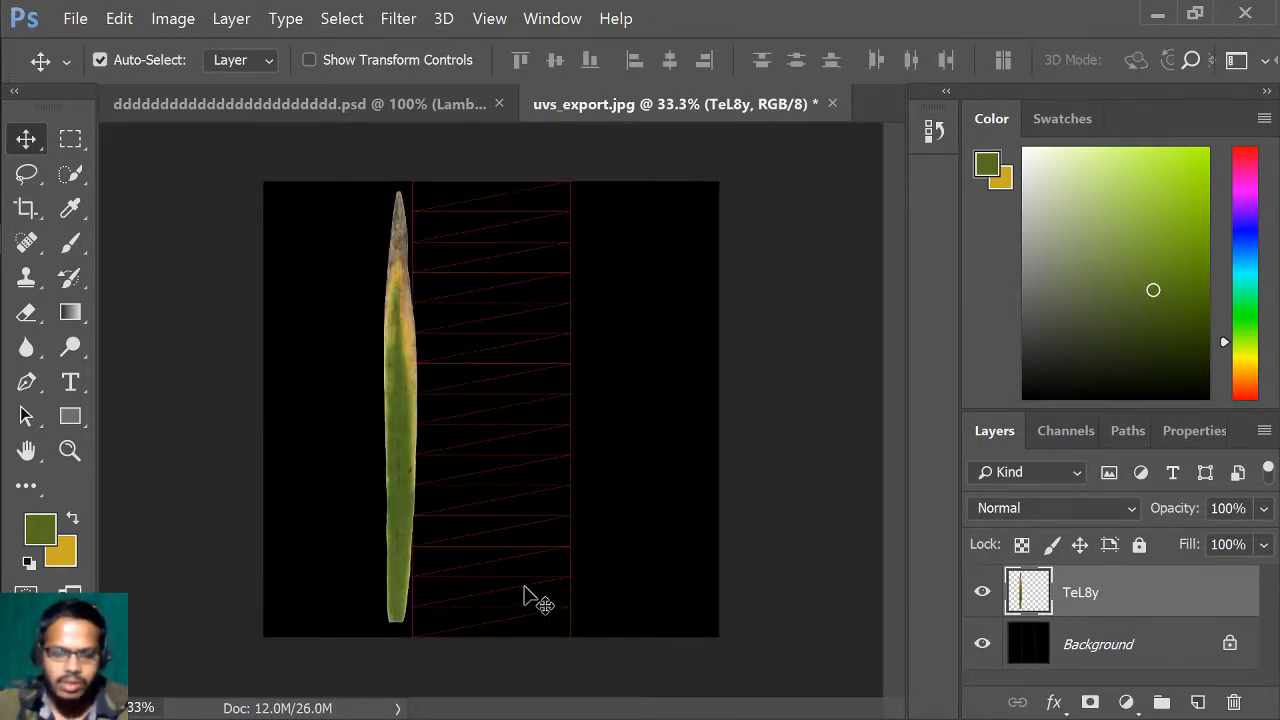
key("ctrl")
key("ctrl+t")
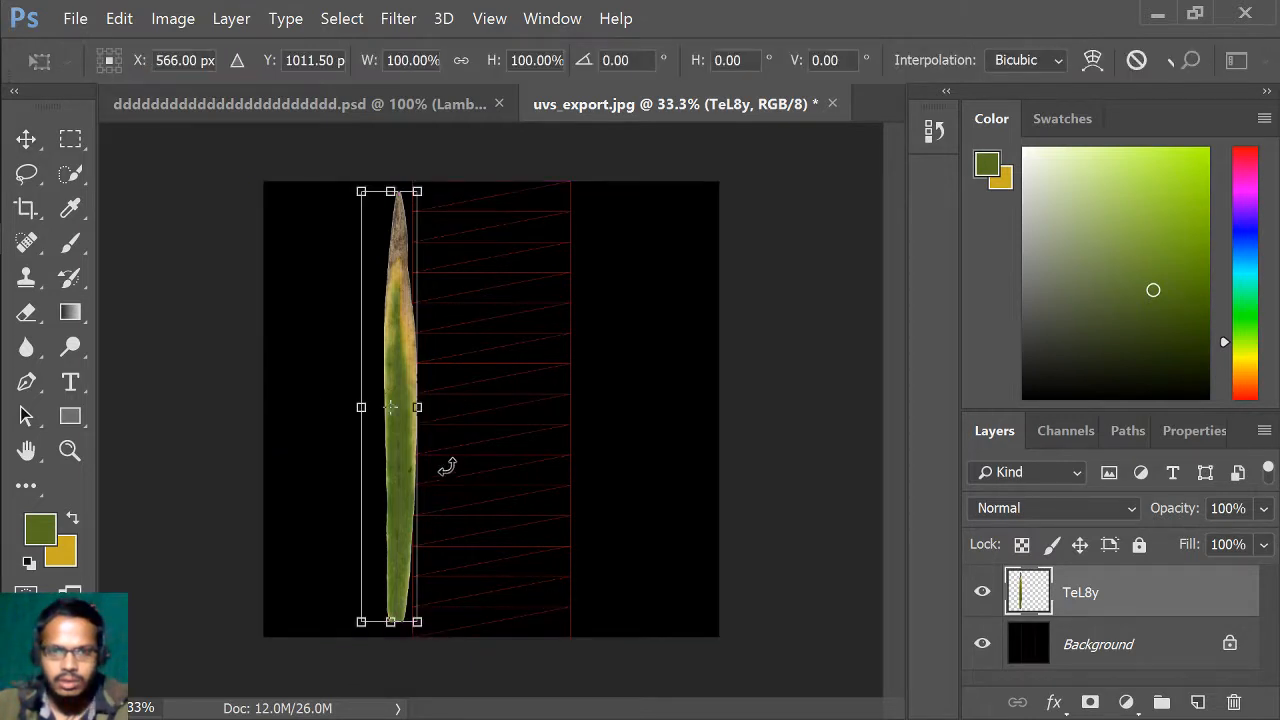
mouse_move(400, 410)
left_mouse_down()
mouse_move(520, 446)
mouse_move(420, 434)
mouse_move(400, 409)
left_mouse_up()
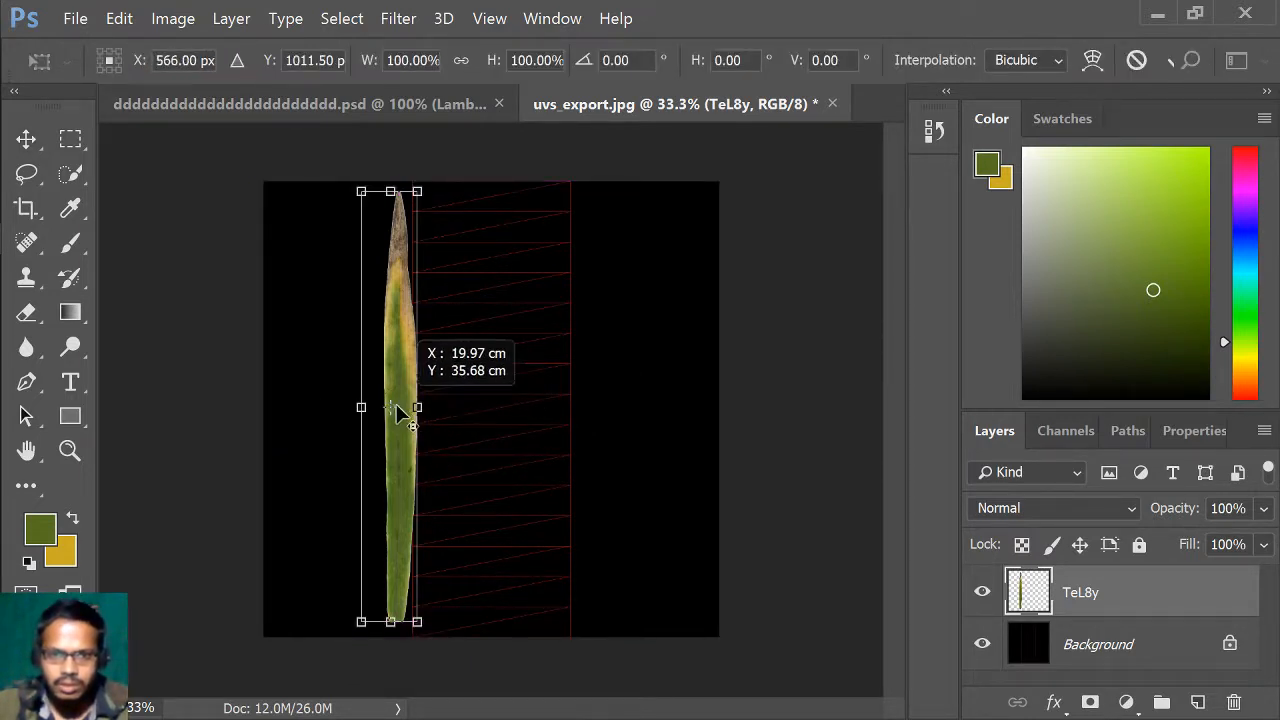
left_click_drag(411, 365, 488, 364)
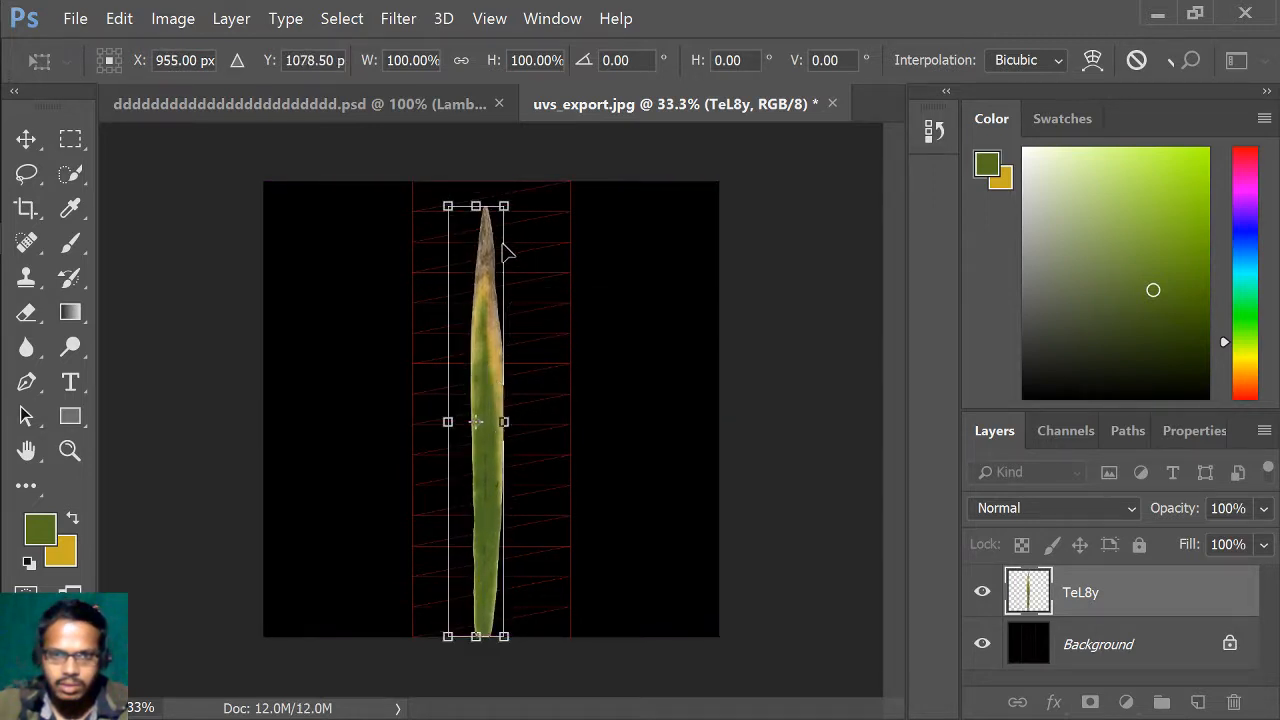
- Stretch the blade to about 239% width and 103% height, center it on the UV strip, and apply the transform
left_click_drag(505, 207, 551, 200)
left_click_drag(501, 416, 560, 416)
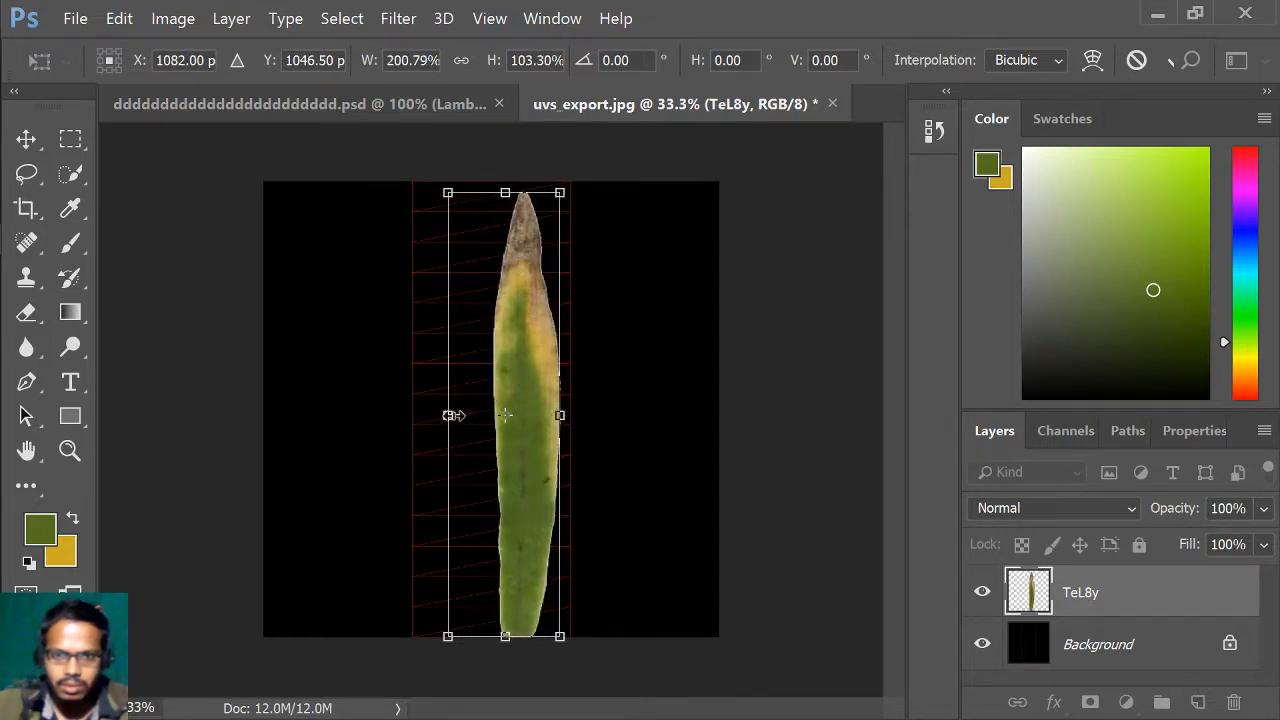
left_click_drag(454, 415, 413, 415)
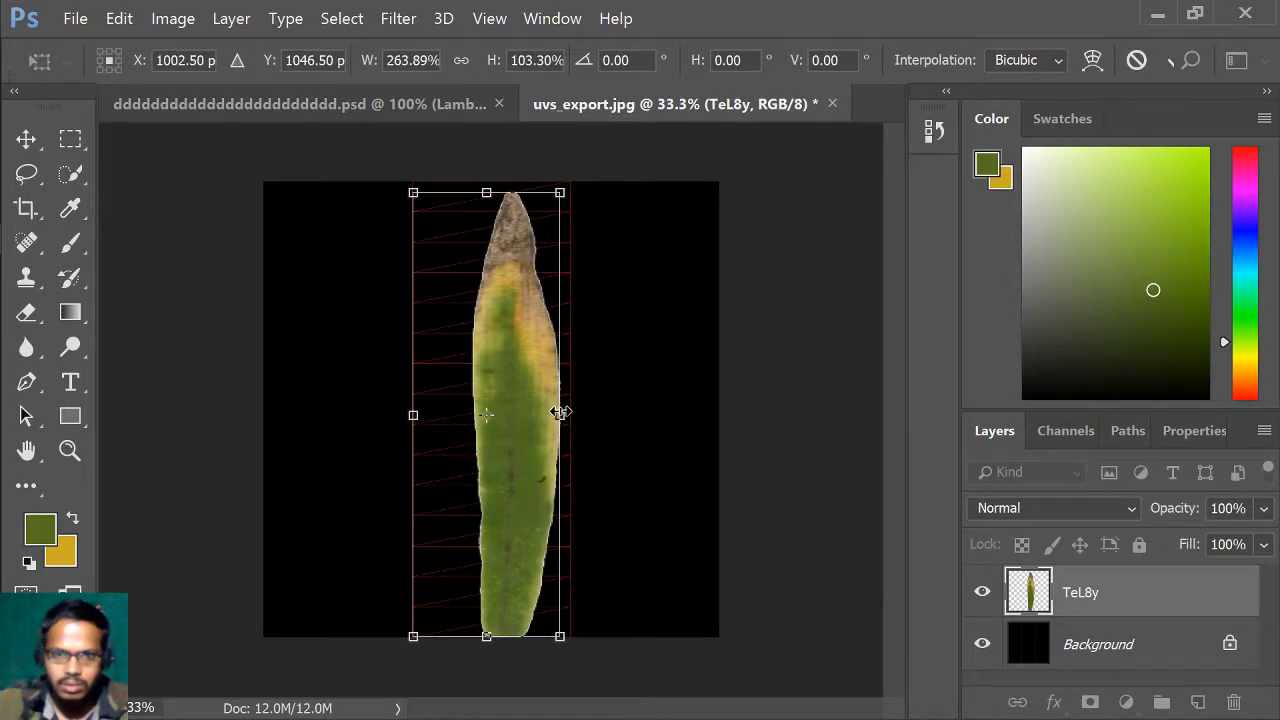
left_click_drag(561, 413, 530, 415)
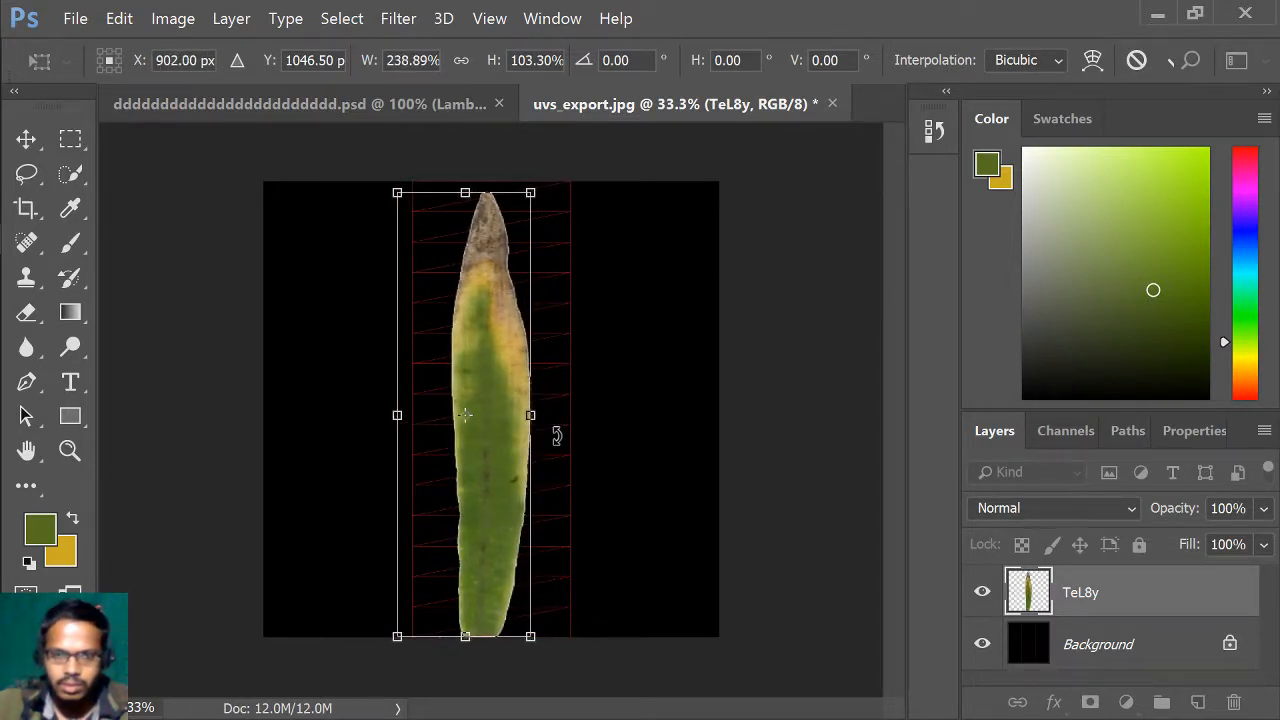
key("Return")
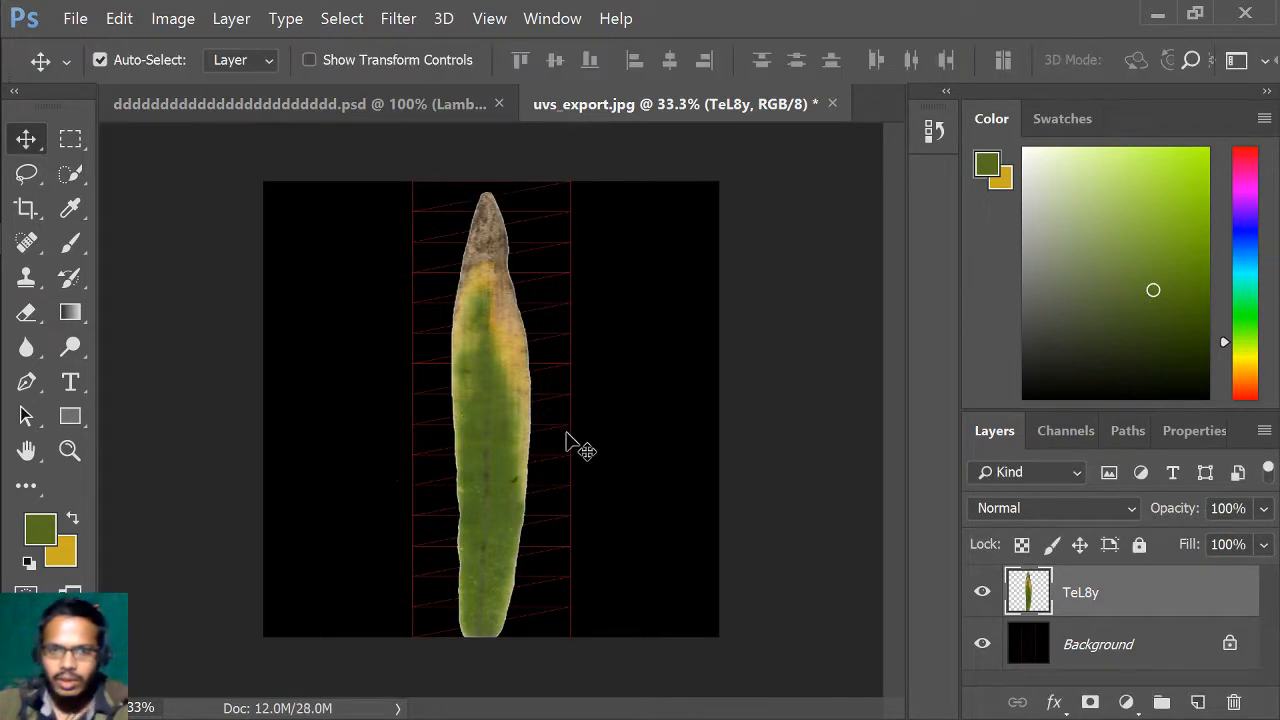
- Add a new layer beneath TeL8y and sample the blade's green as the foreground color
left_click(1197, 705)
left_click_drag(1106, 594, 1099, 666)
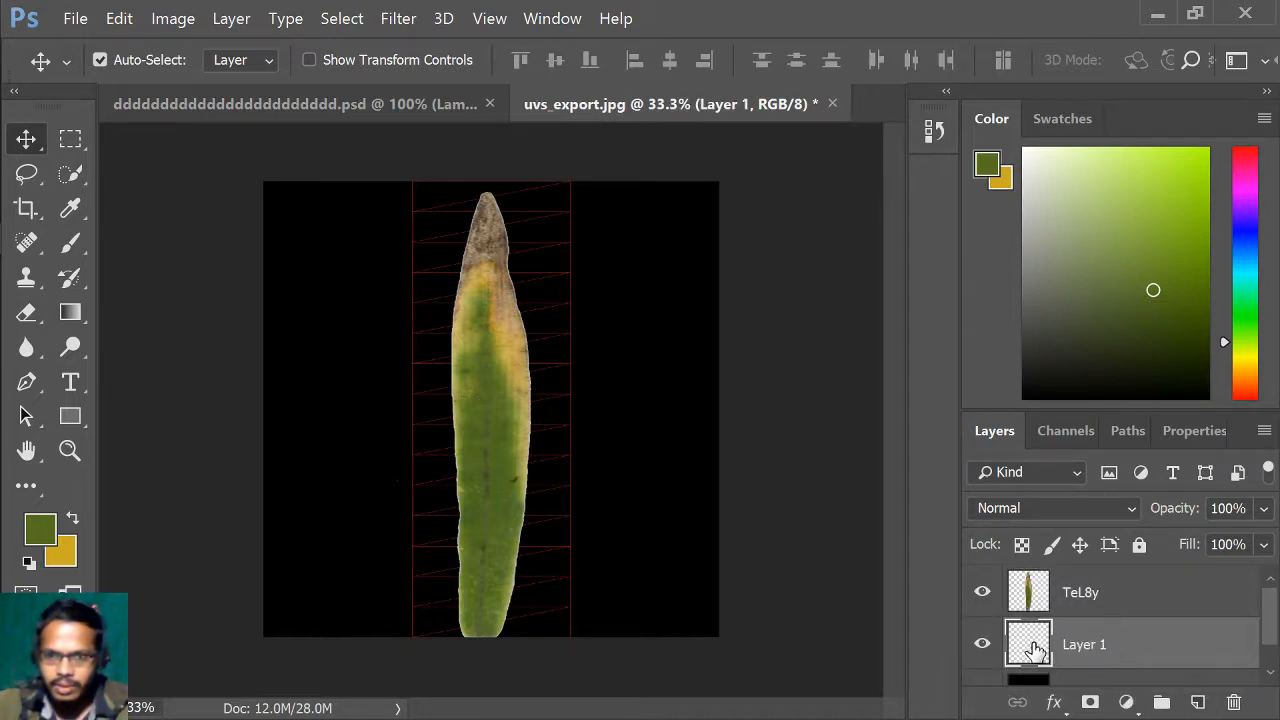
left_click(41, 532)
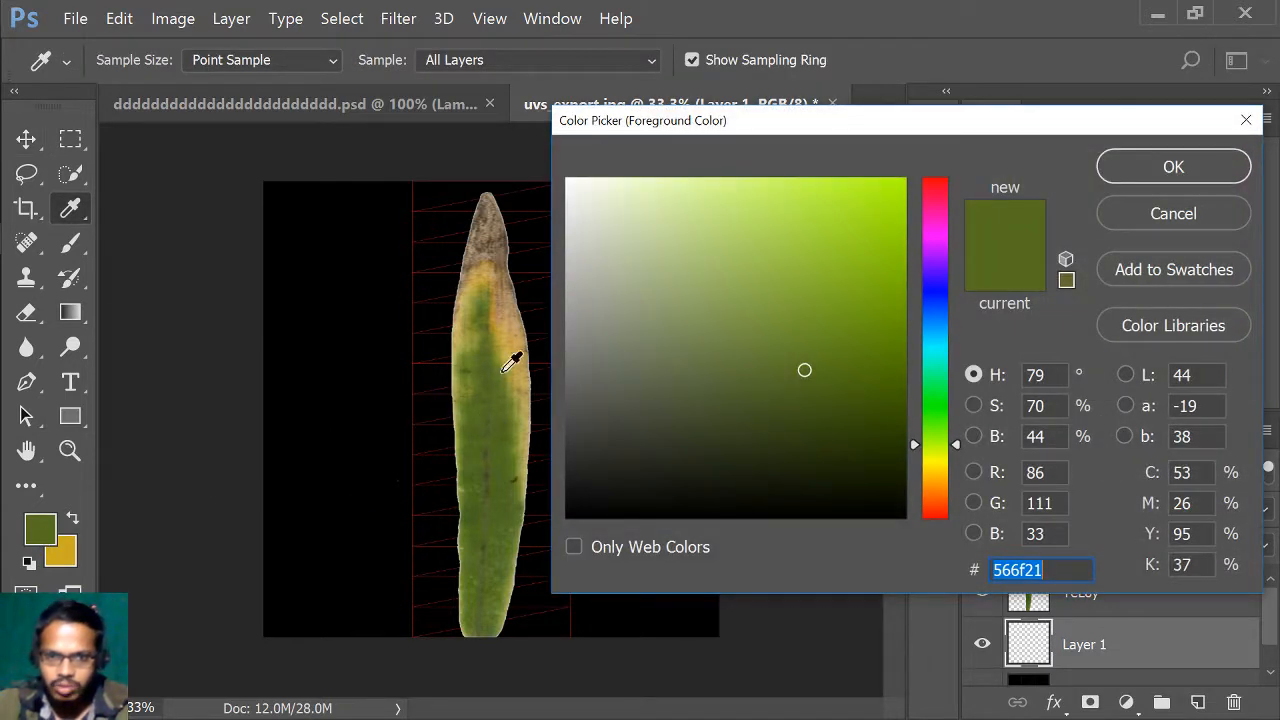
left_click(511, 410)
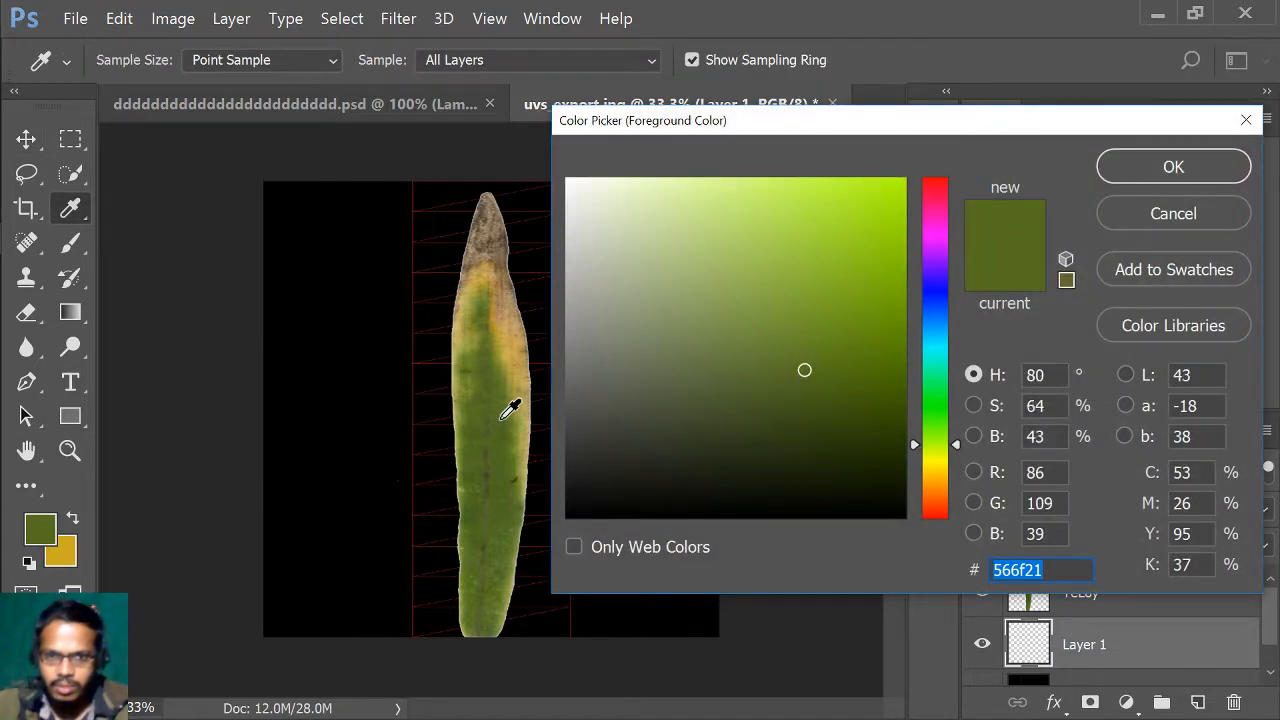
left_click(1160, 168)
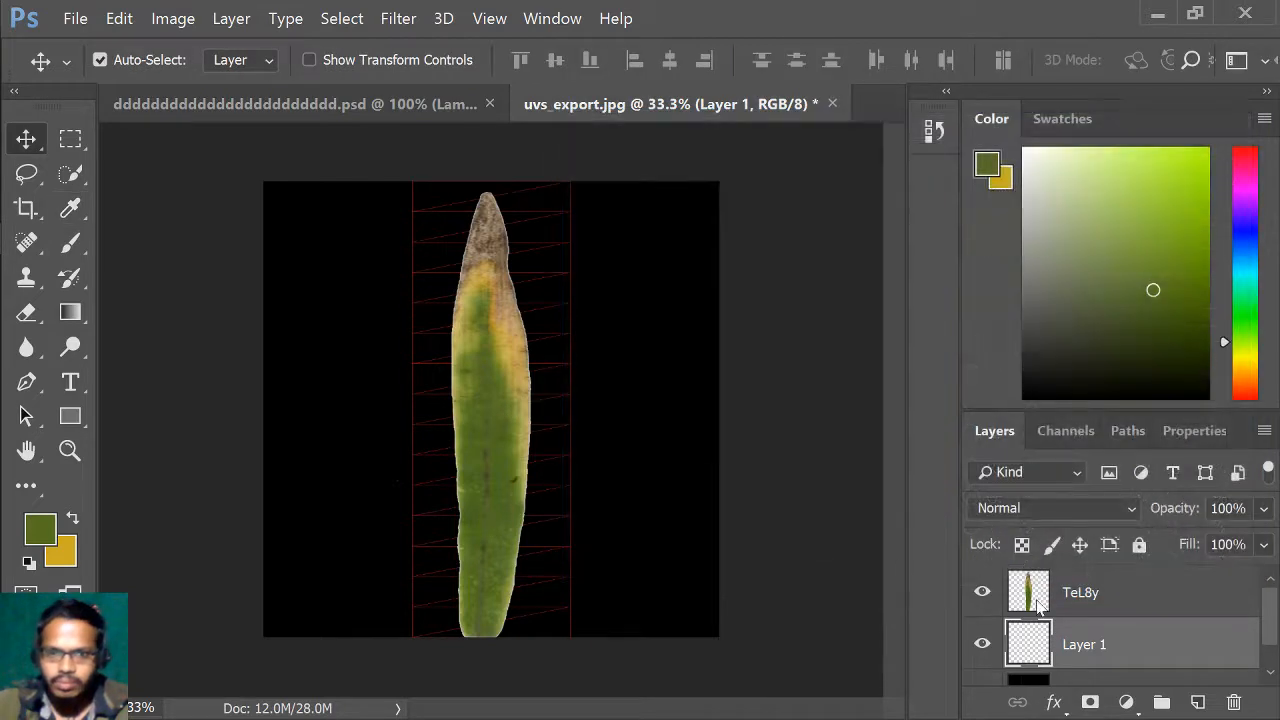
- Hide the Background layer and fill the new empty layer with the green foreground color
scroll(1080, 645, "down", 1)
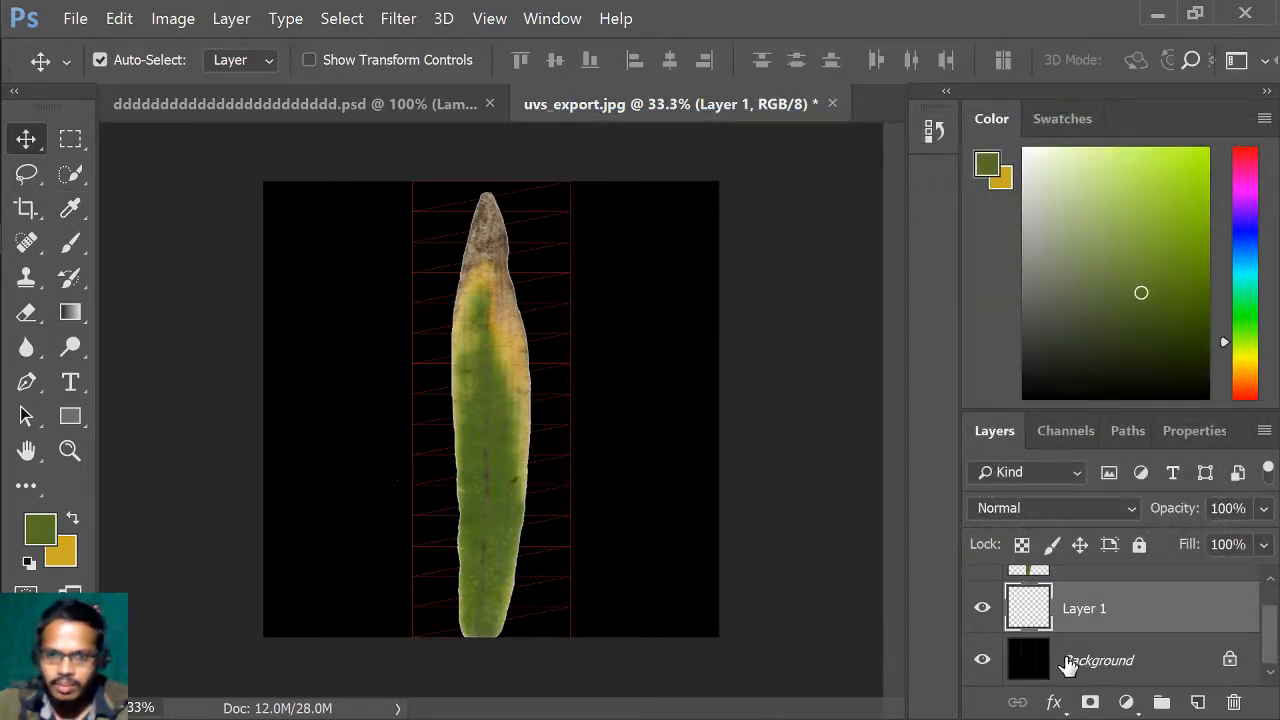
left_click(982, 662)
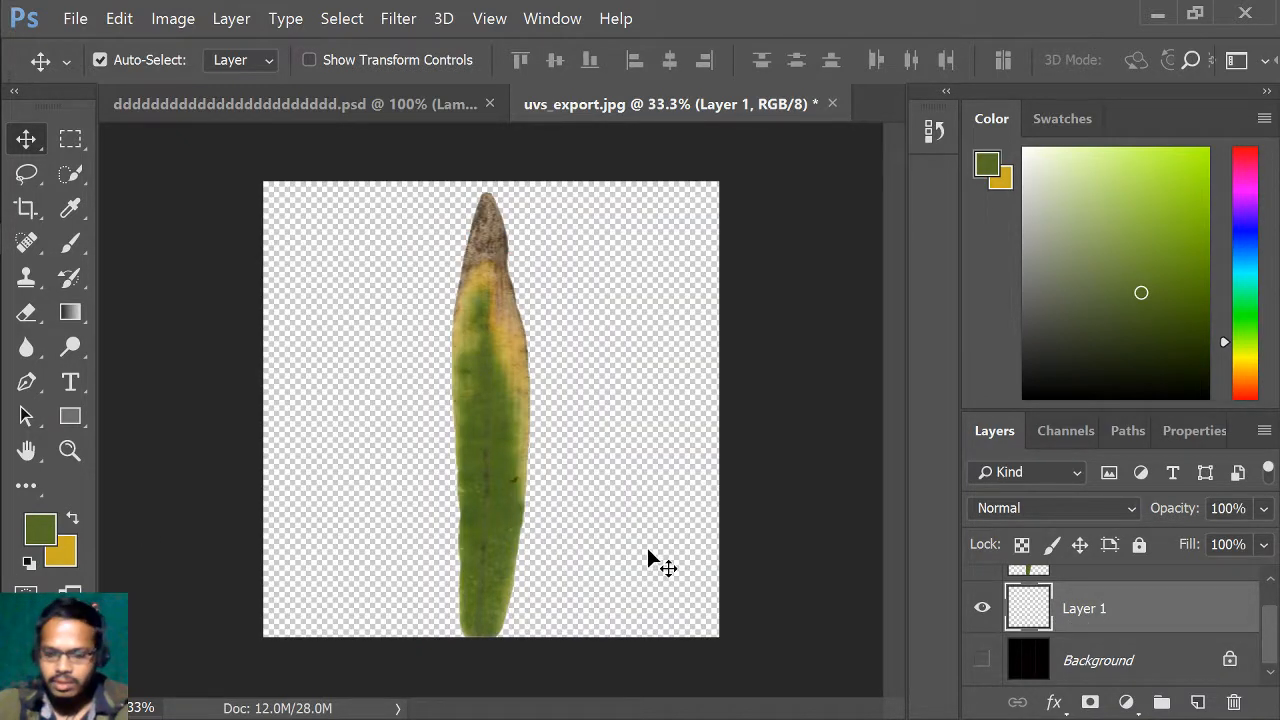
key("alt+BackSpace")
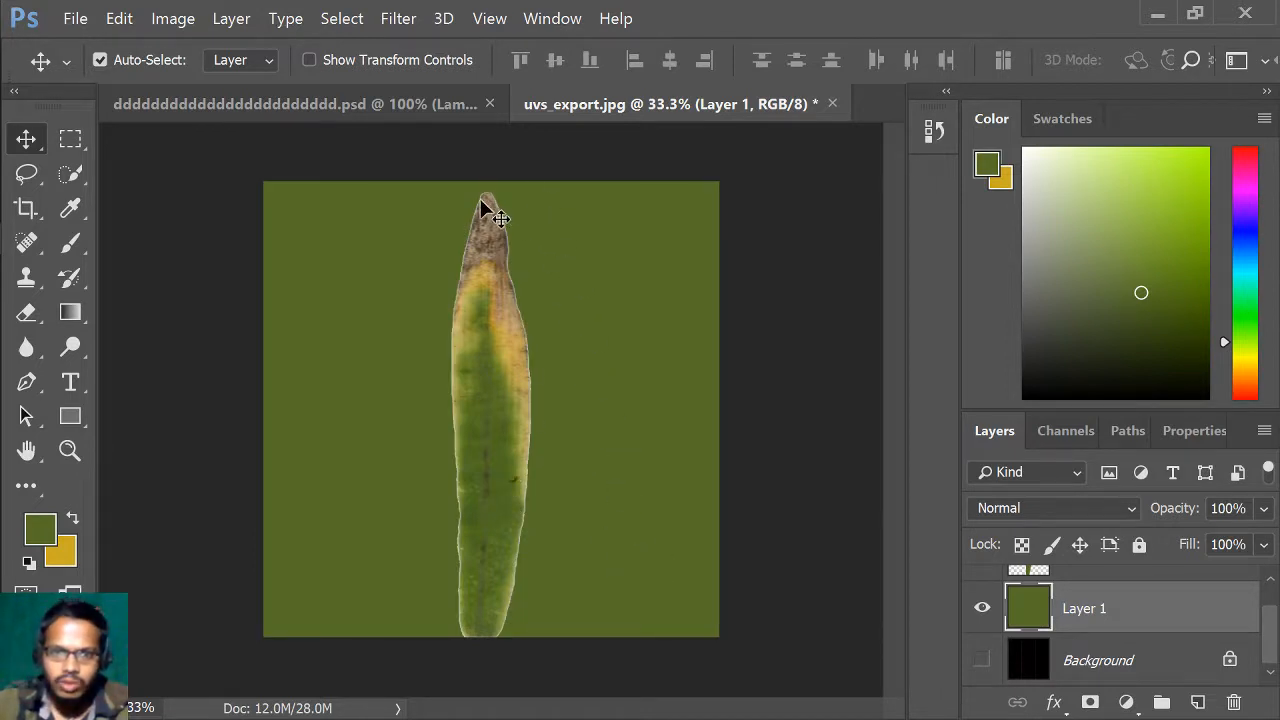
- Select the whole grass blade on the TeL8y layer with the Quick Selection tool
left_click(357, 19)
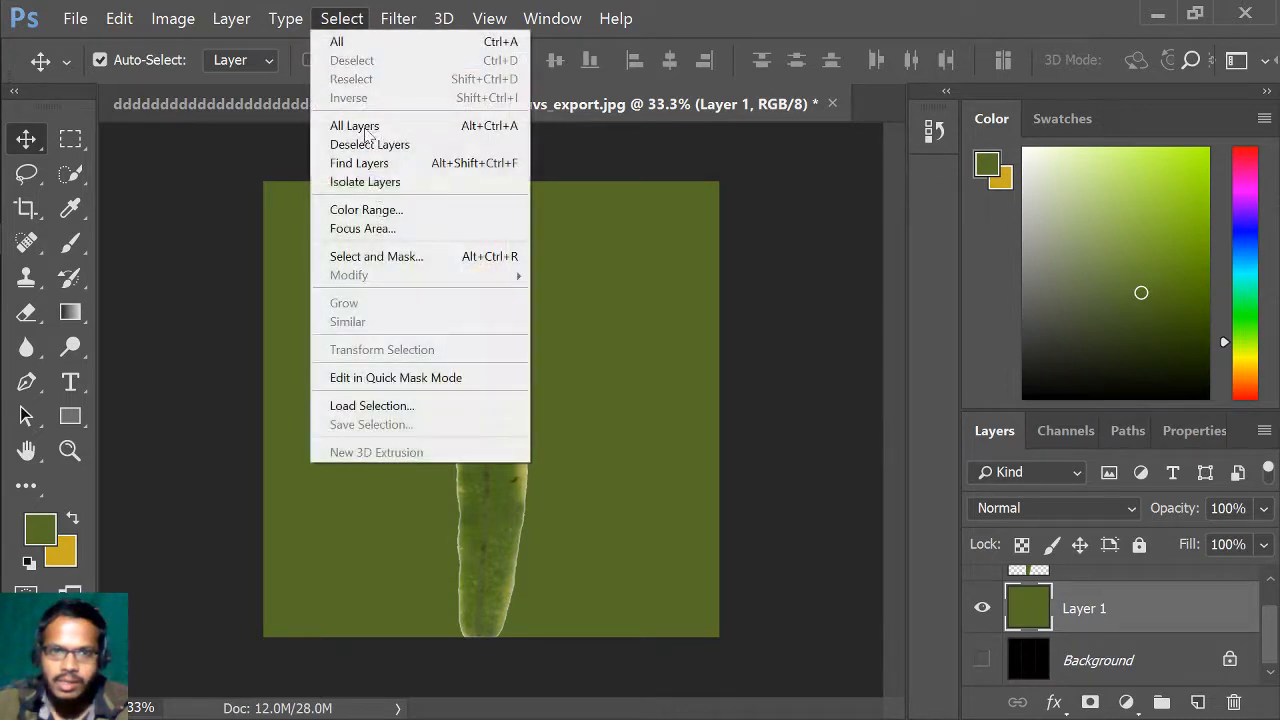
left_click(640, 325)
scroll(1066, 608, "up", 1)
left_click(1072, 586)
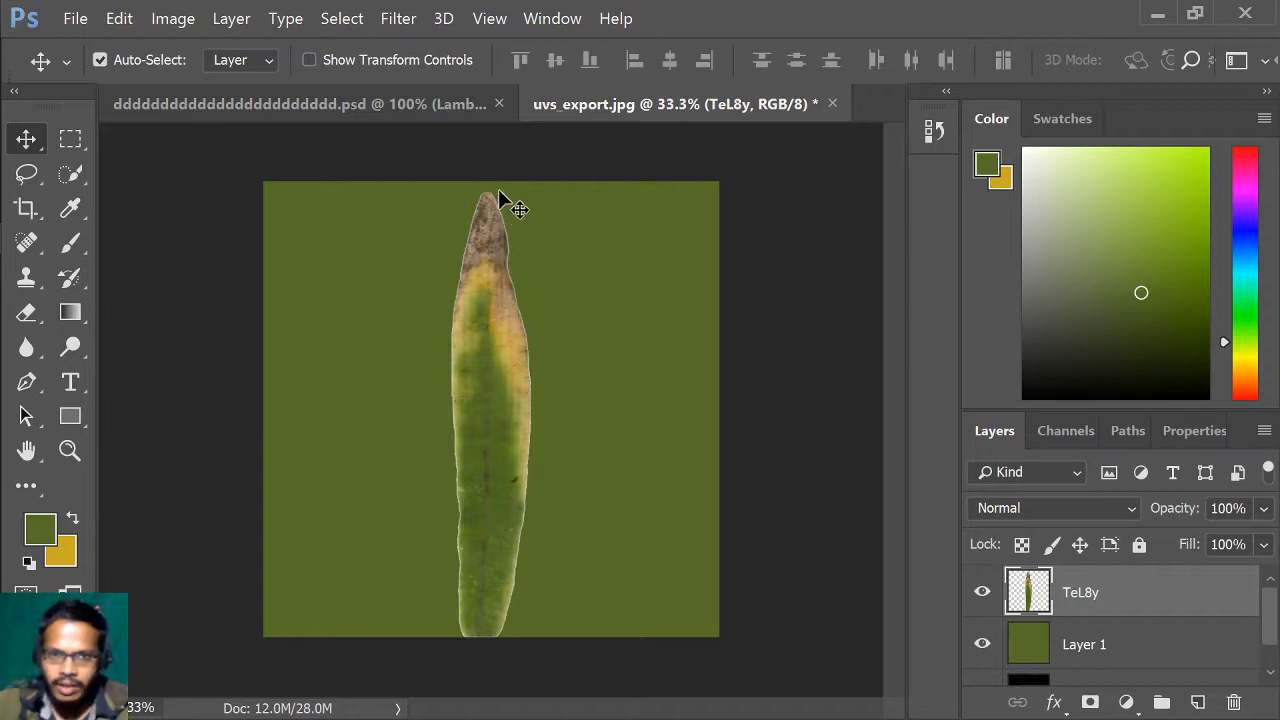
left_click_drag(527, 315, 400, 315, "ctrl")
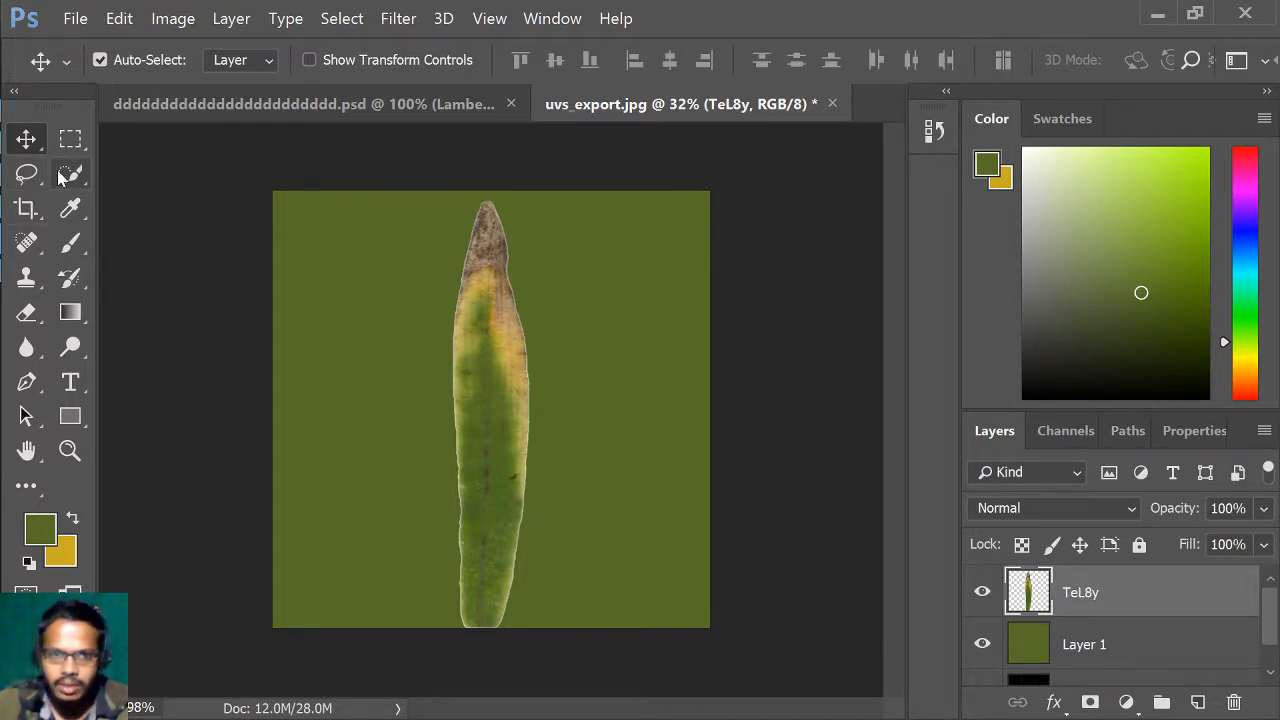
left_click(70, 175)
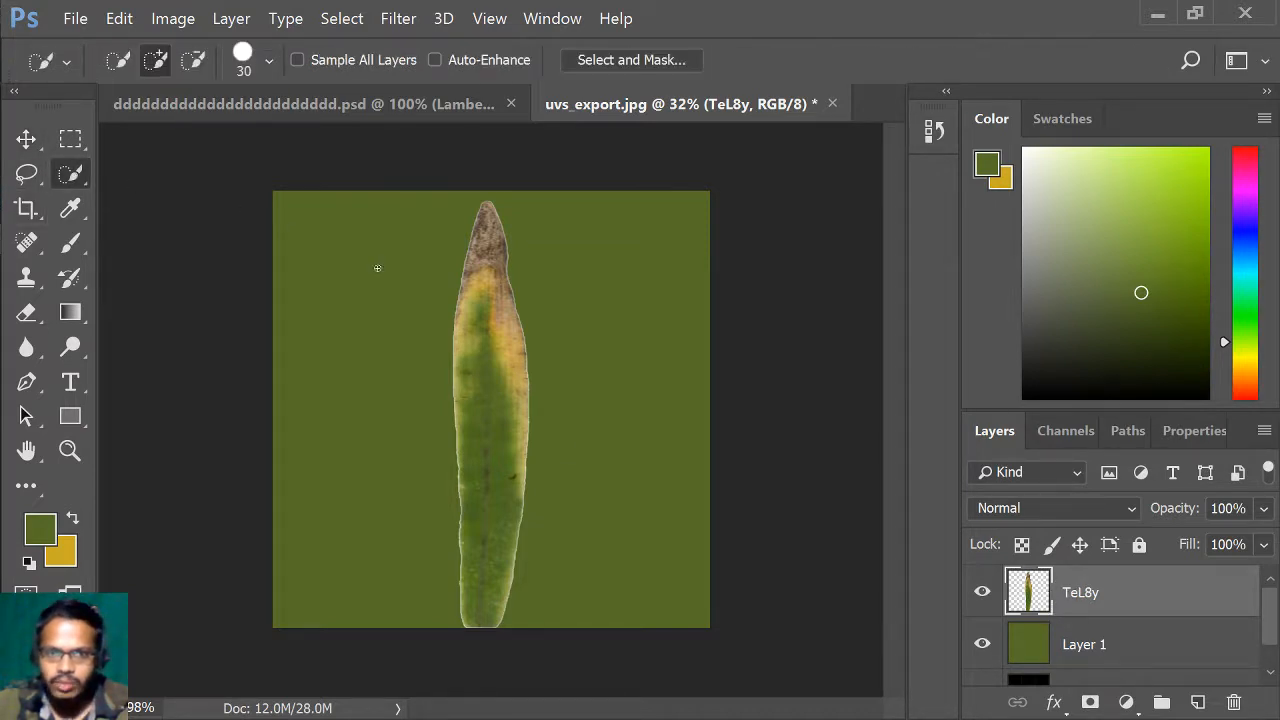
left_click(490, 330)
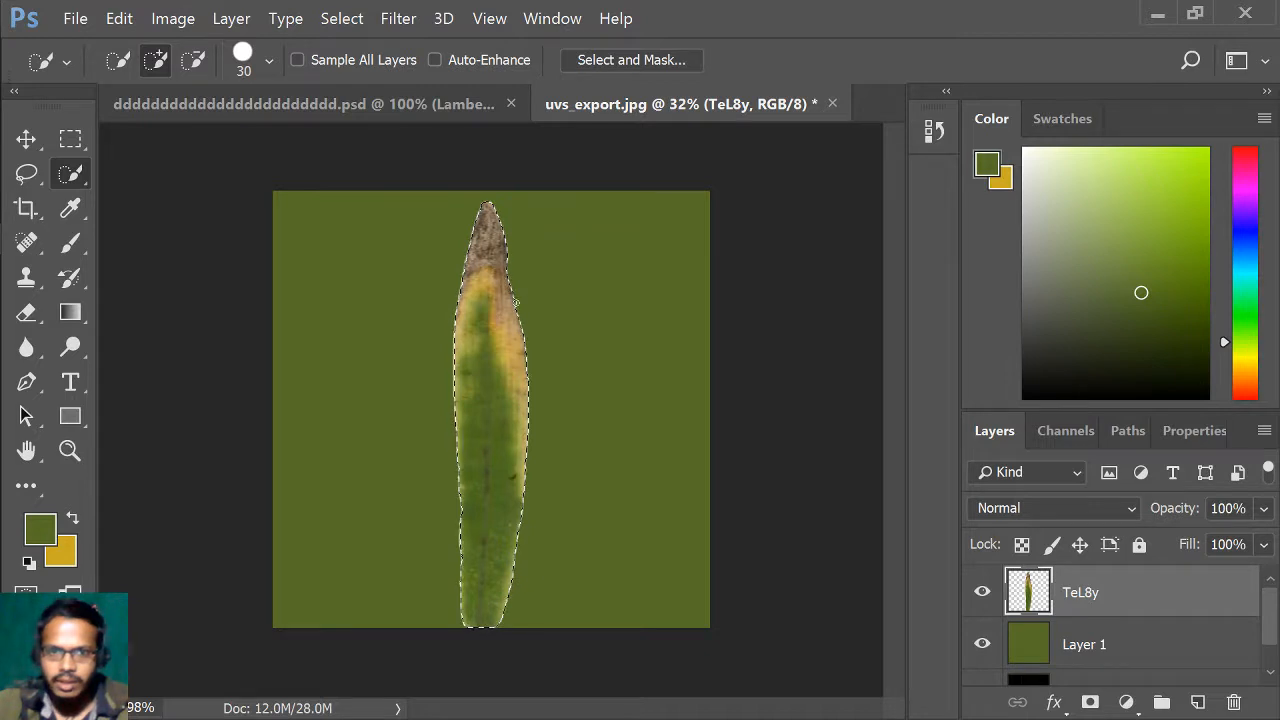
- Contract the blade selection by 10 pixels and trim off the blade's edge outside it, ending with the blade selected
left_click(341, 18)
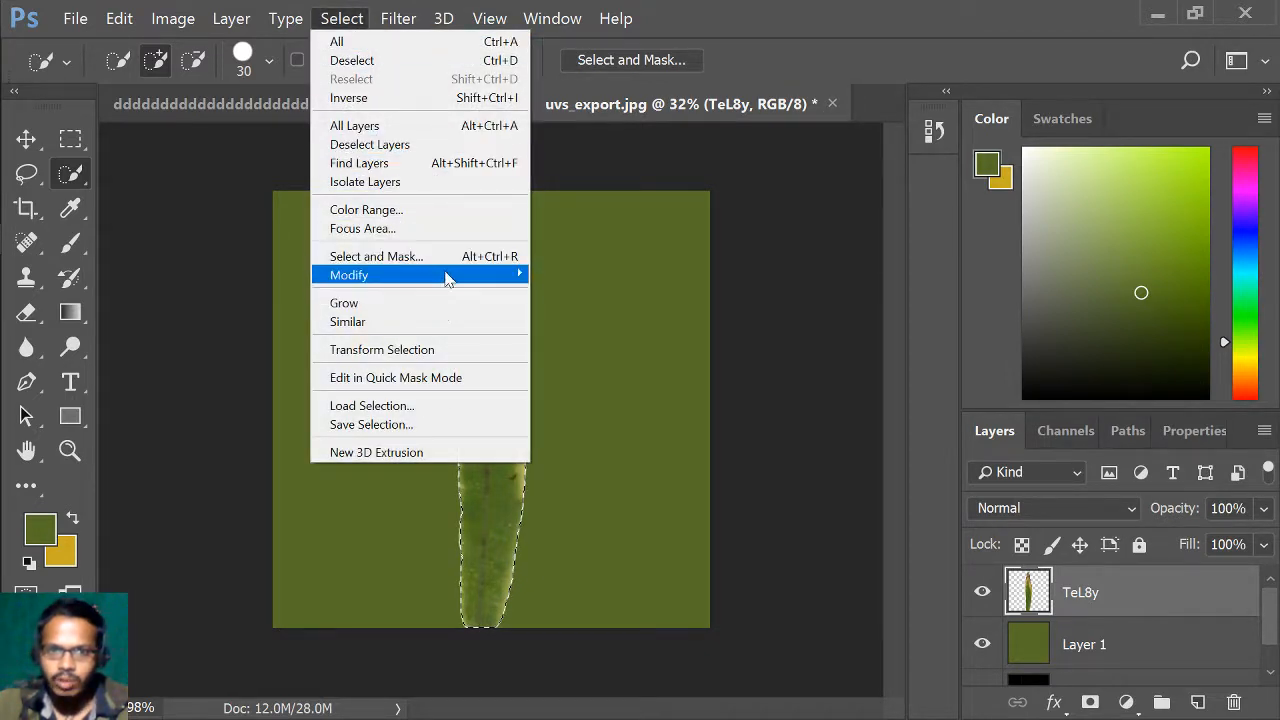
mouse_move(449, 277)
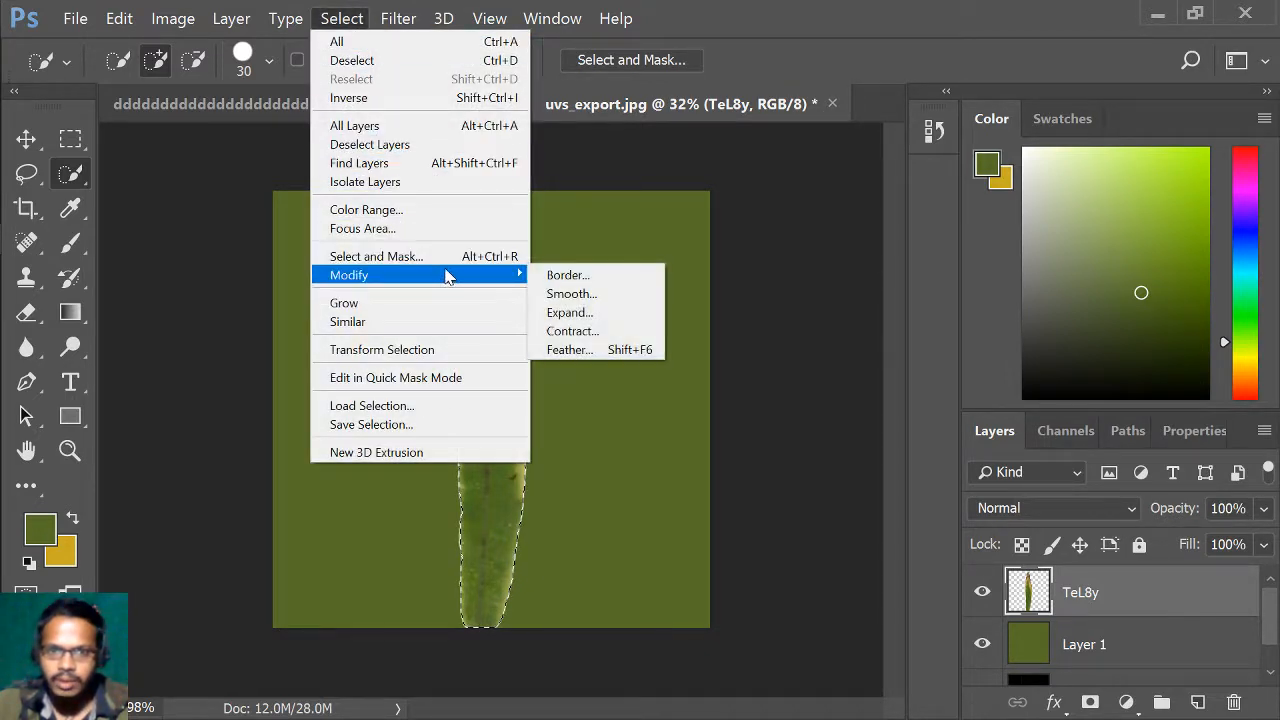
left_click(611, 338)
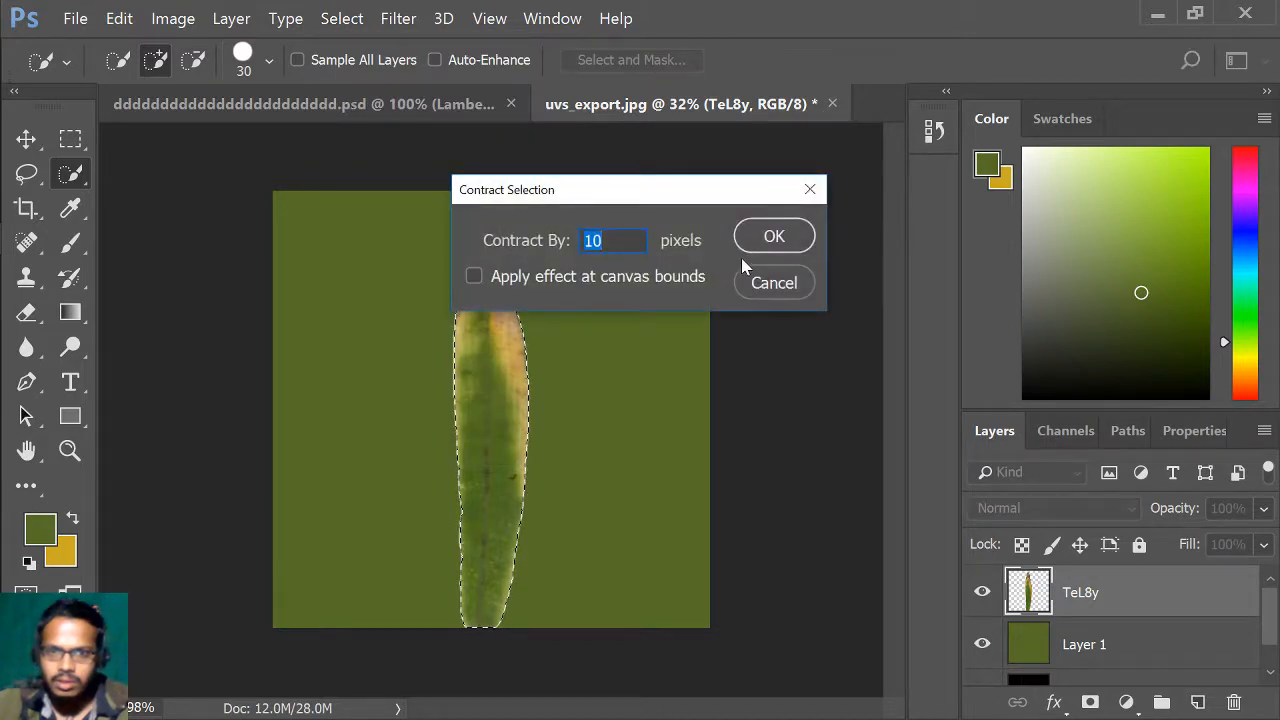
left_click(770, 238)
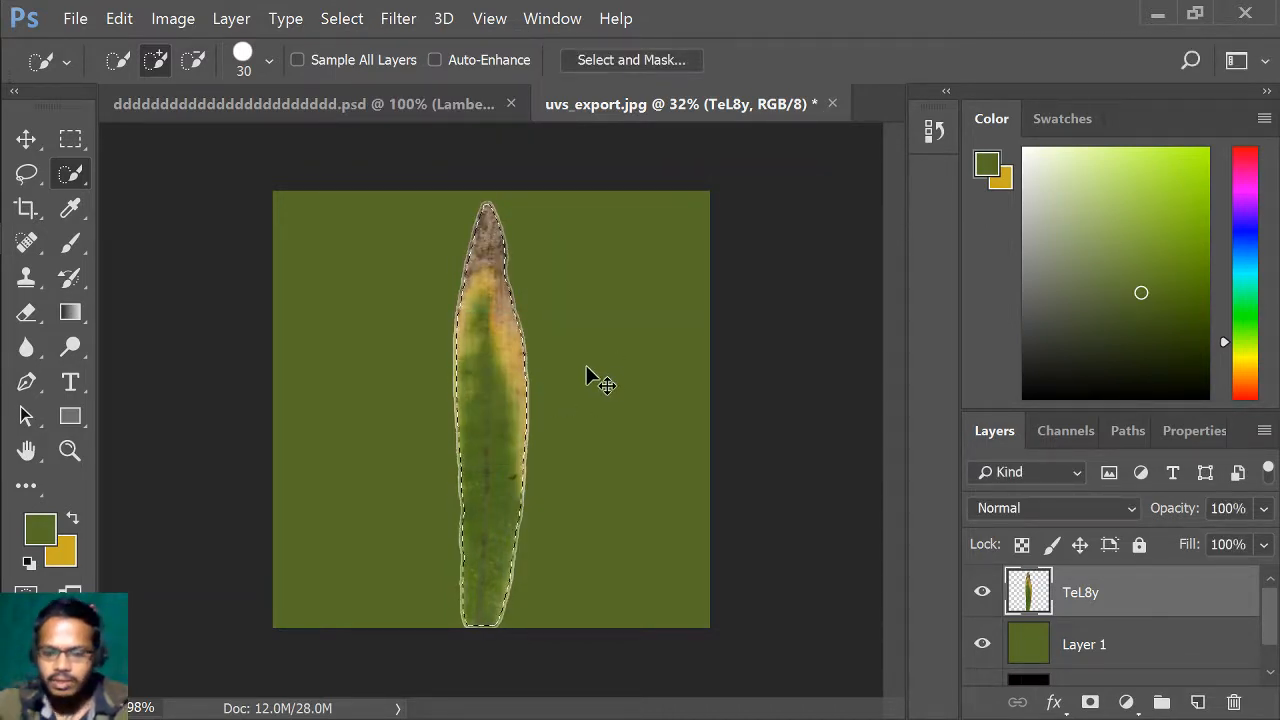
key("ctrl+shift+i")
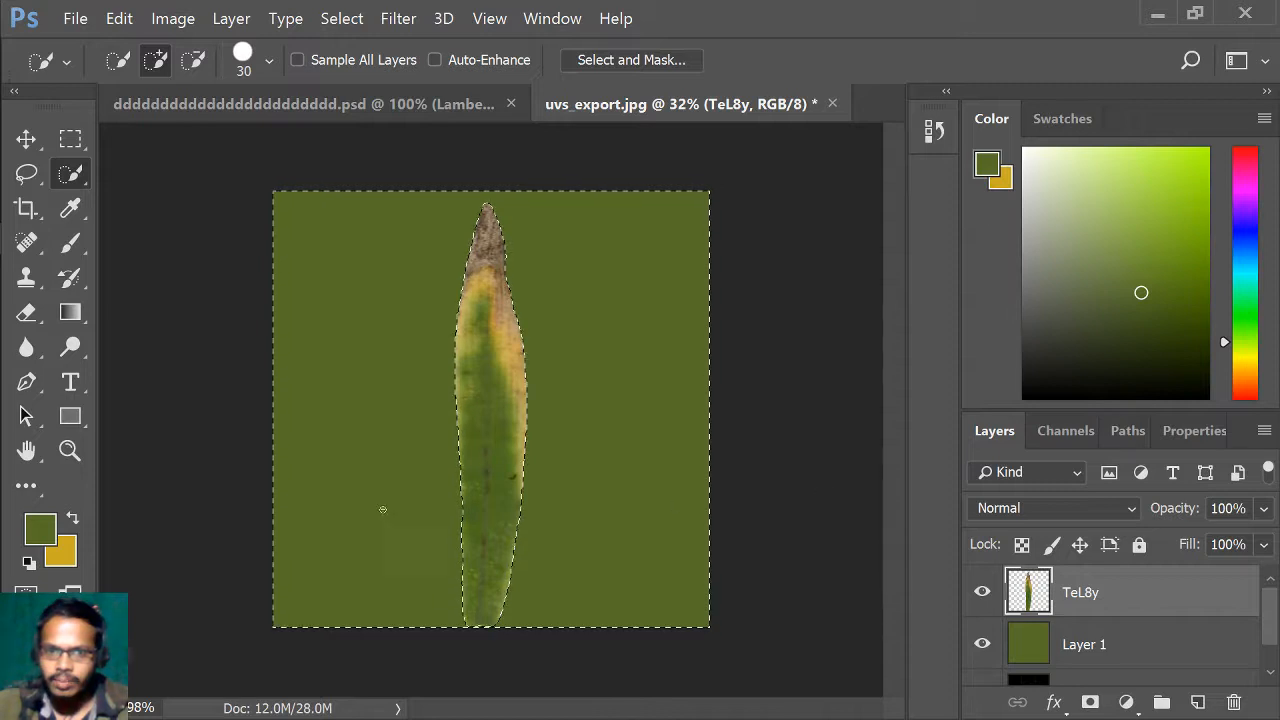
left_click(545, 466, "alt")
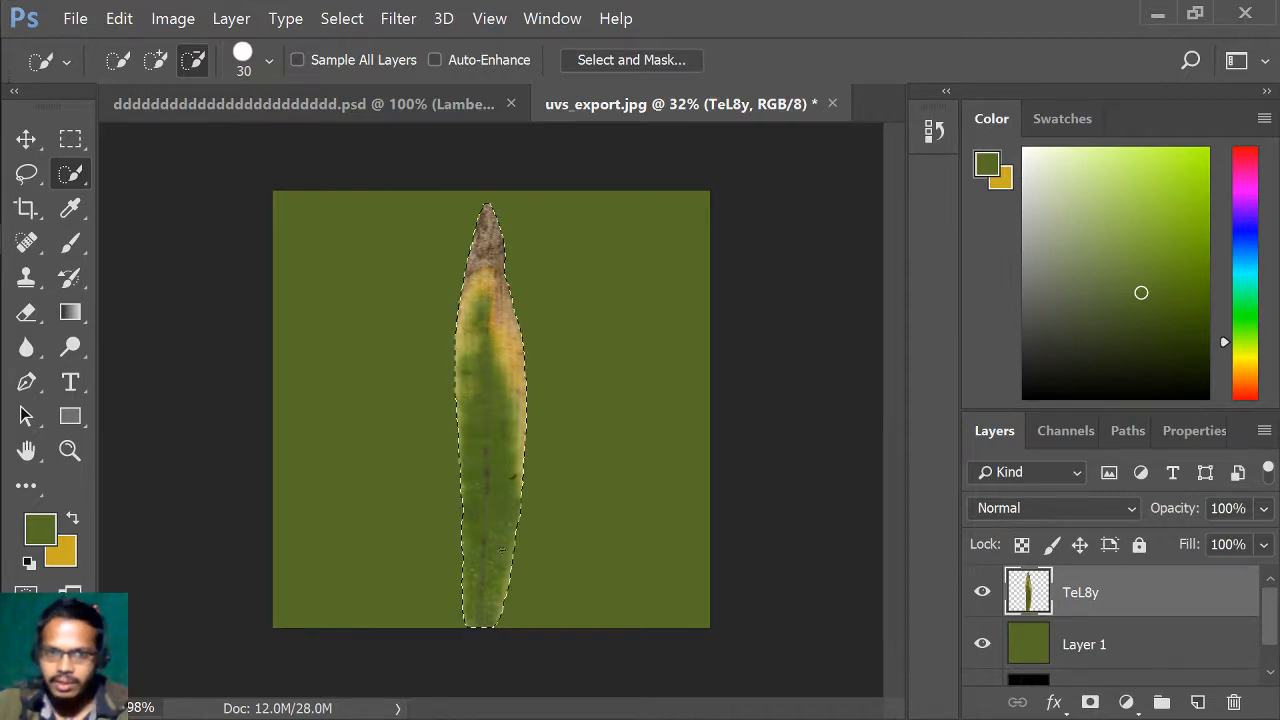
- Save the blade selection as a new channel and rename that channel alpha
left_click(1060, 430)
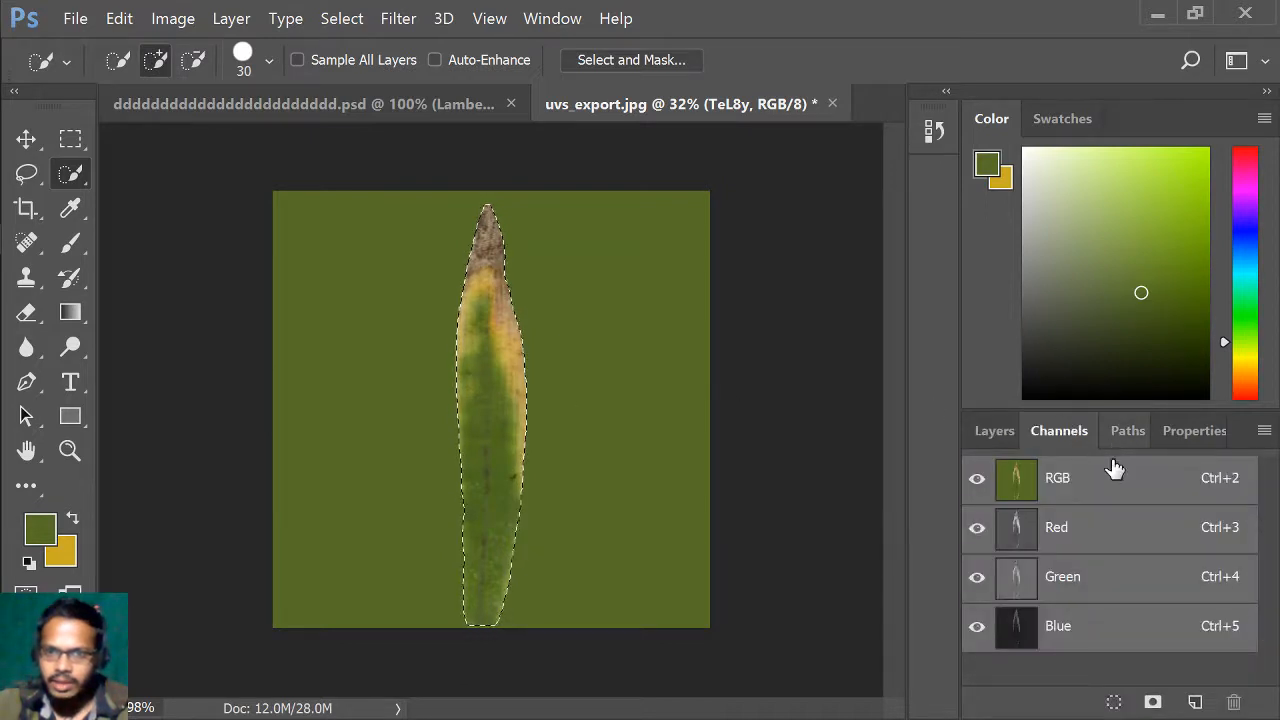
left_click(1153, 703)
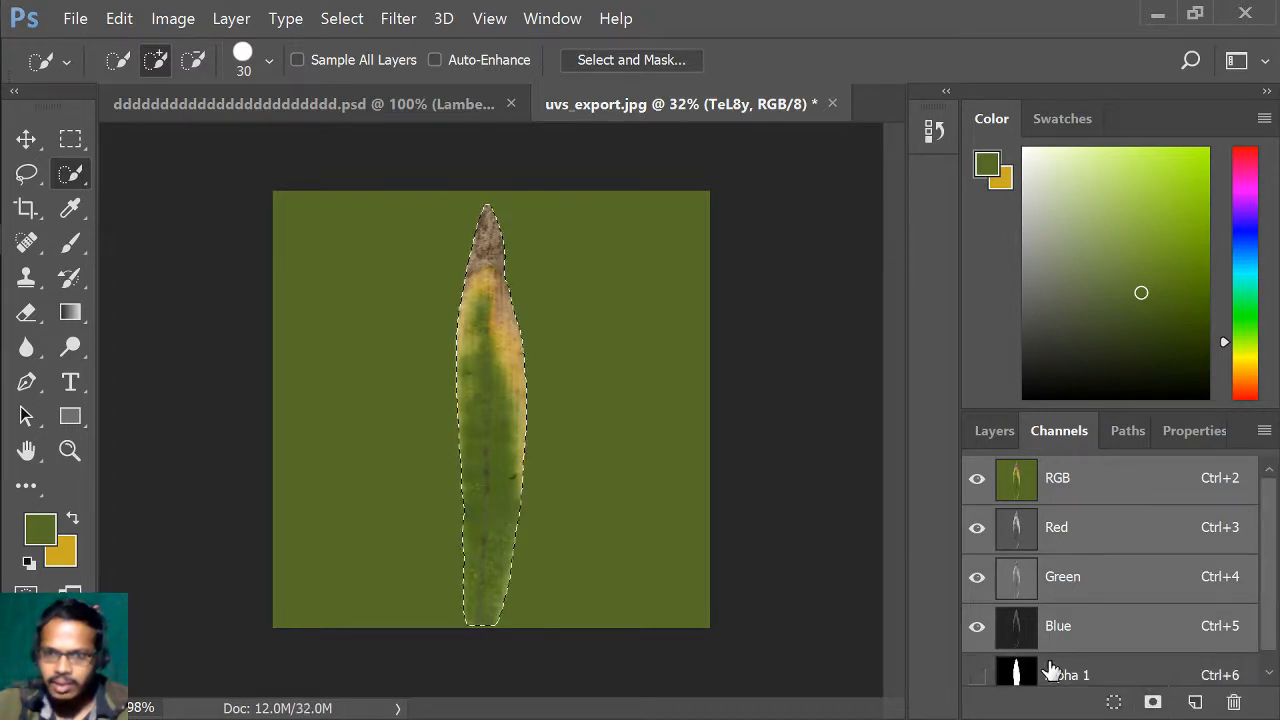
scroll(1060, 665, "down", 1)
double_click(1087, 667)
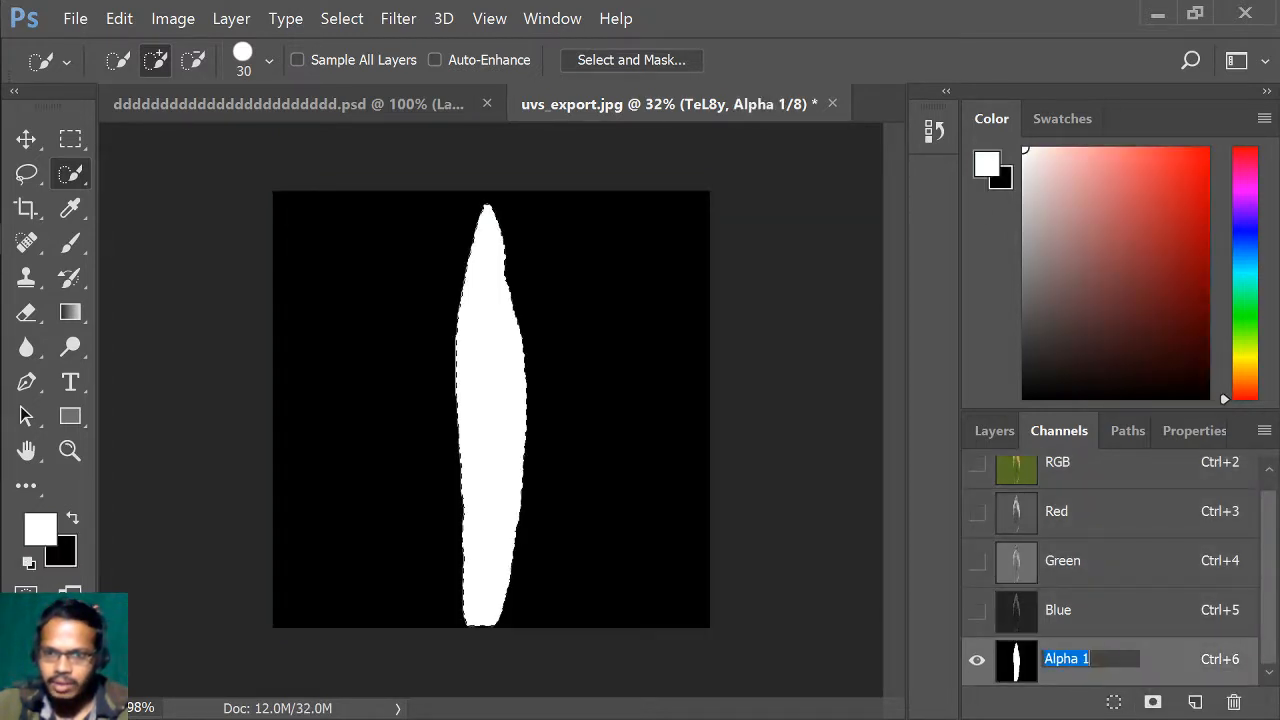
left_click_drag(1056, 658, 1090, 658)
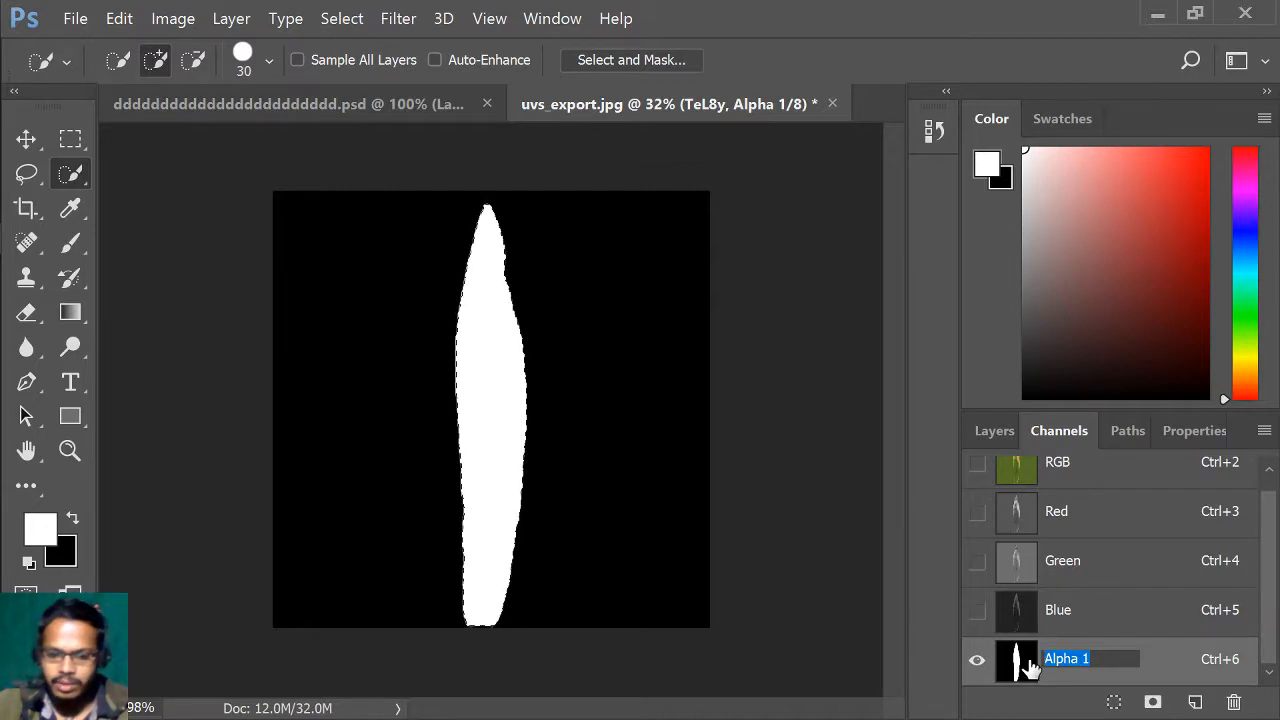
type("a")
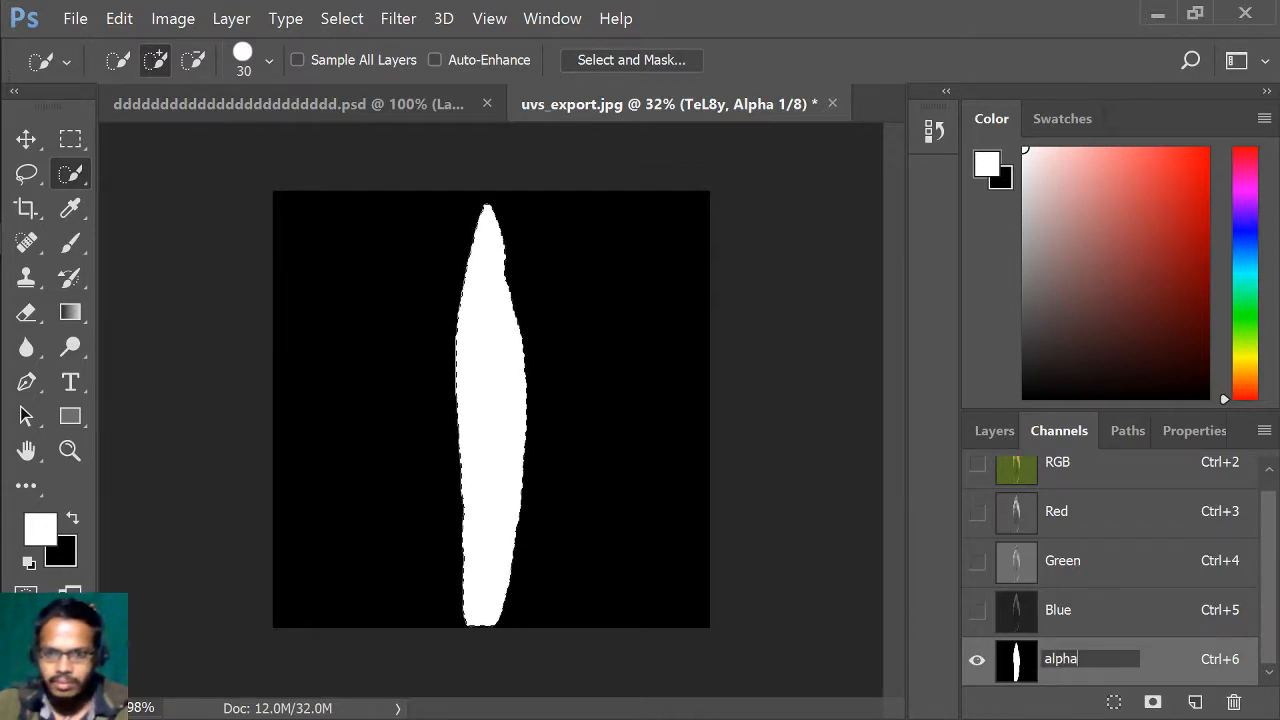
type("lpha")
key("Return")
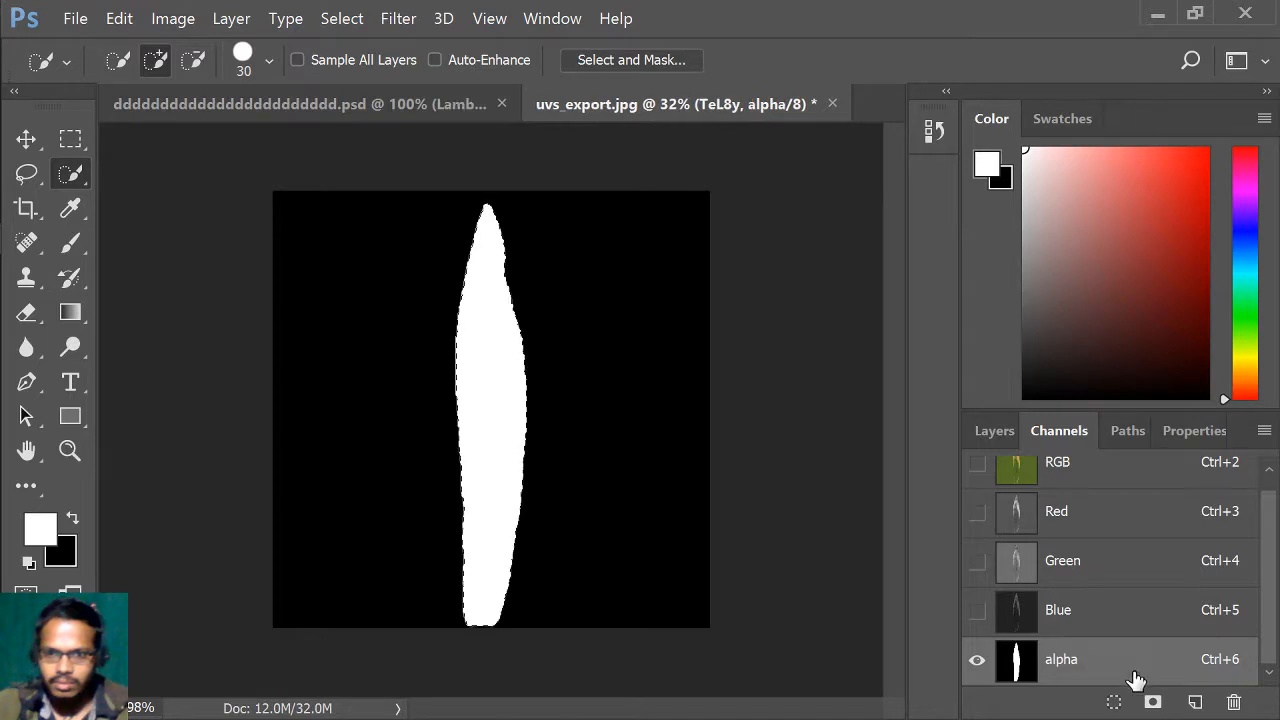
- Return to editing the TeL8y layer in full color and clear the blade selection
left_click(1015, 430)
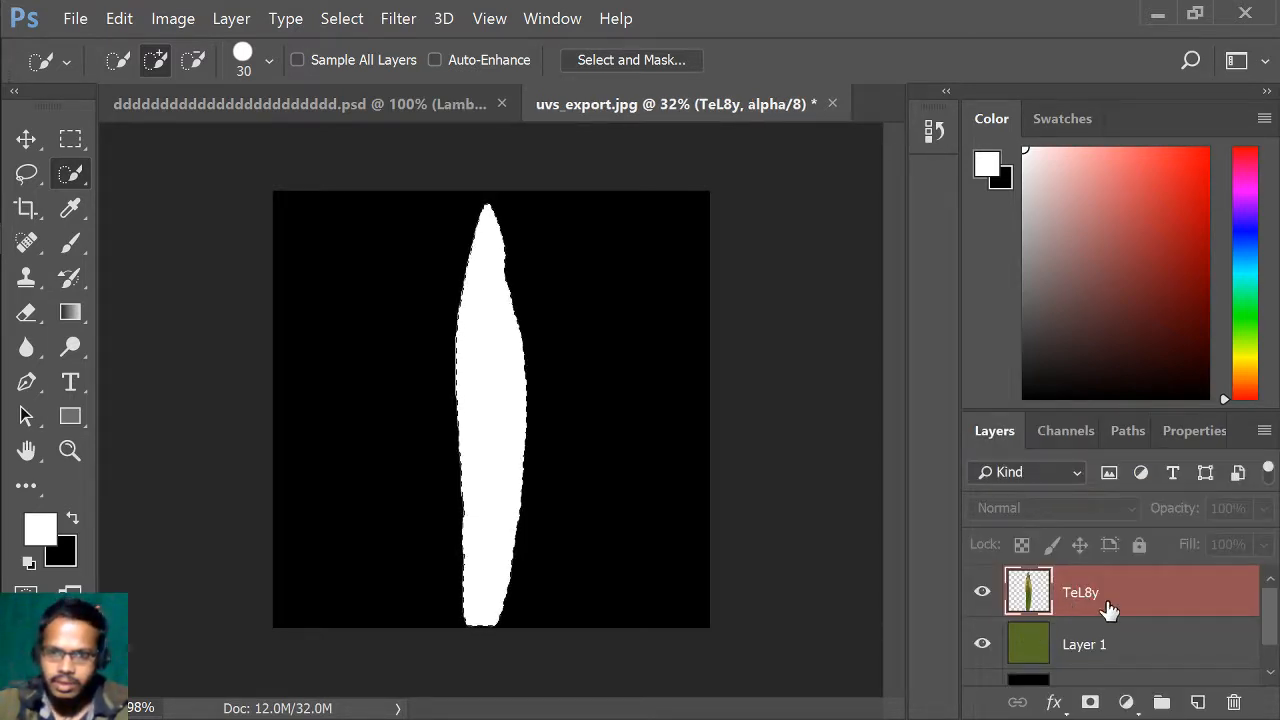
scroll(1090, 615, "down", 1)
scroll(1085, 620, "up", 1)
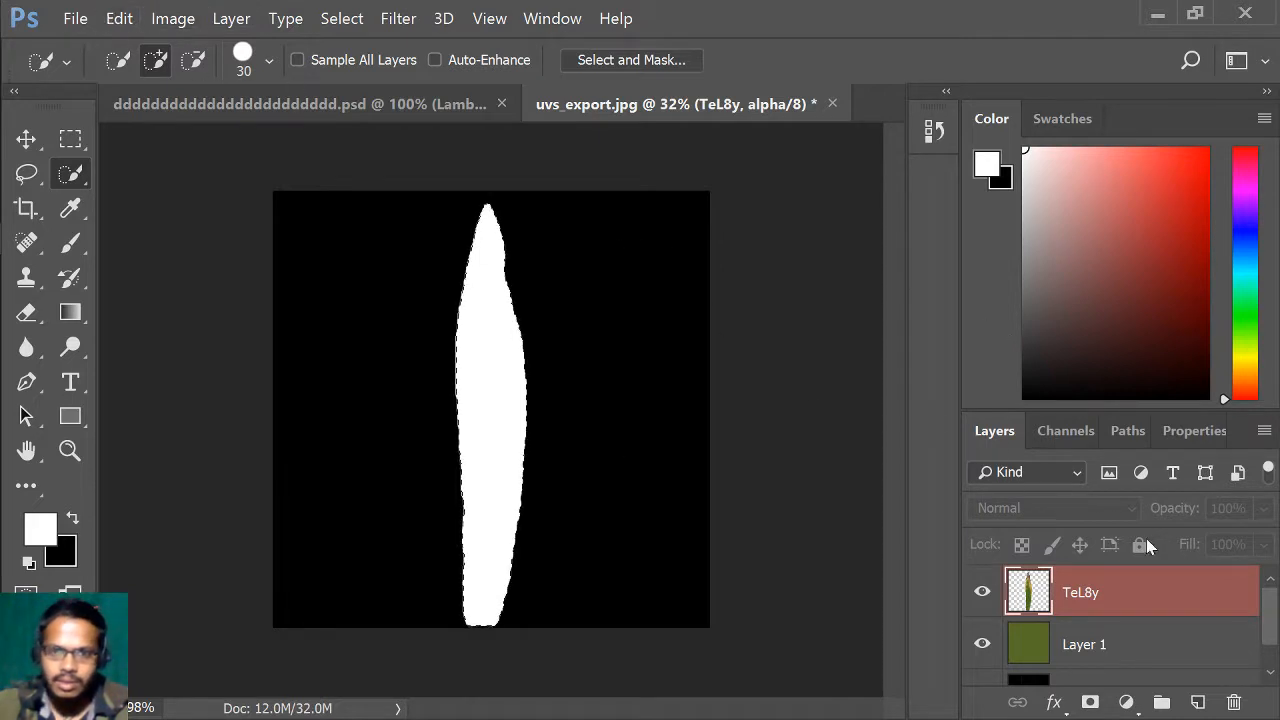
left_click(1028, 594)
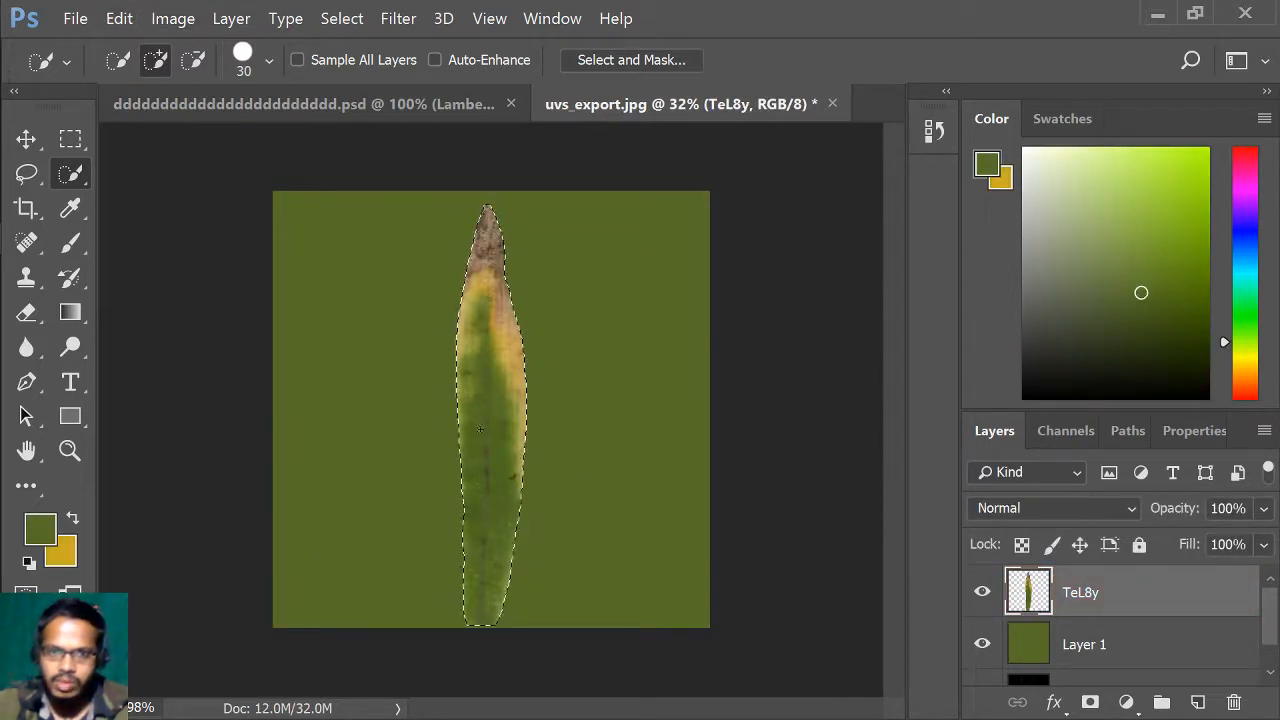
key("ctrl+d")
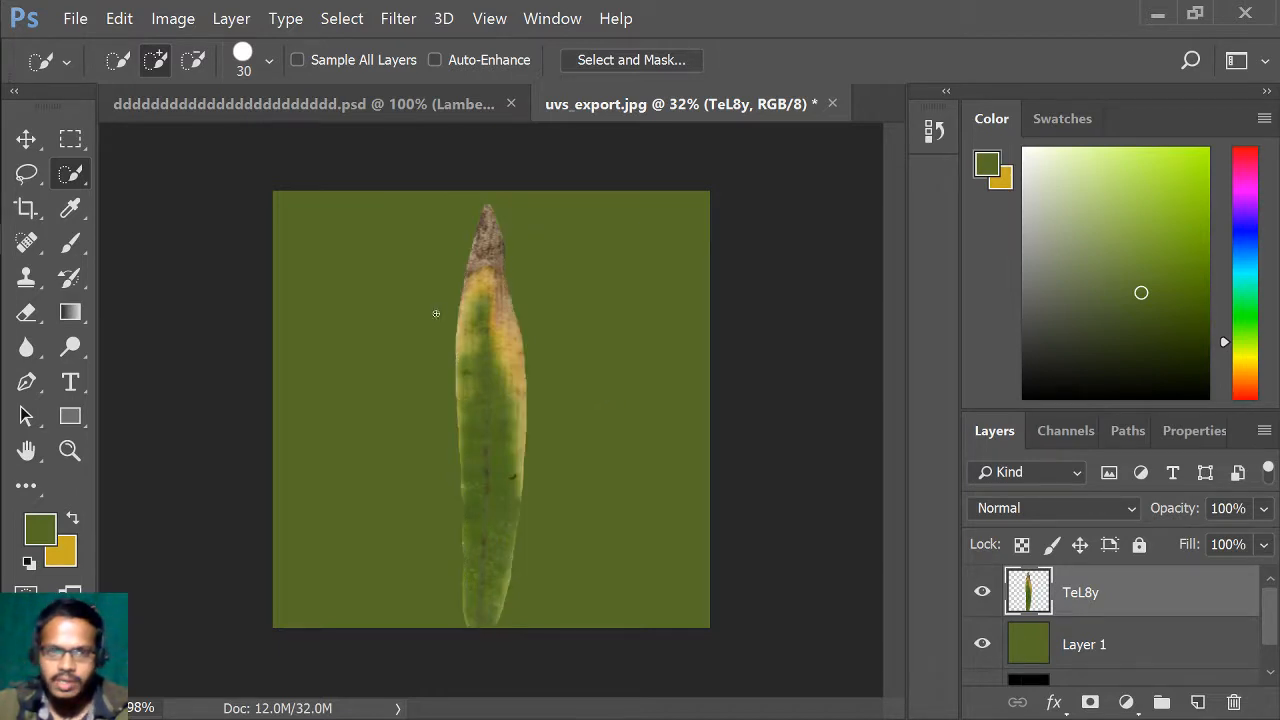
- Save the image as the TIFF uvs_export_texture with alpha channels and layers, using no image compression and RLE layer compression
left_click(77, 18)
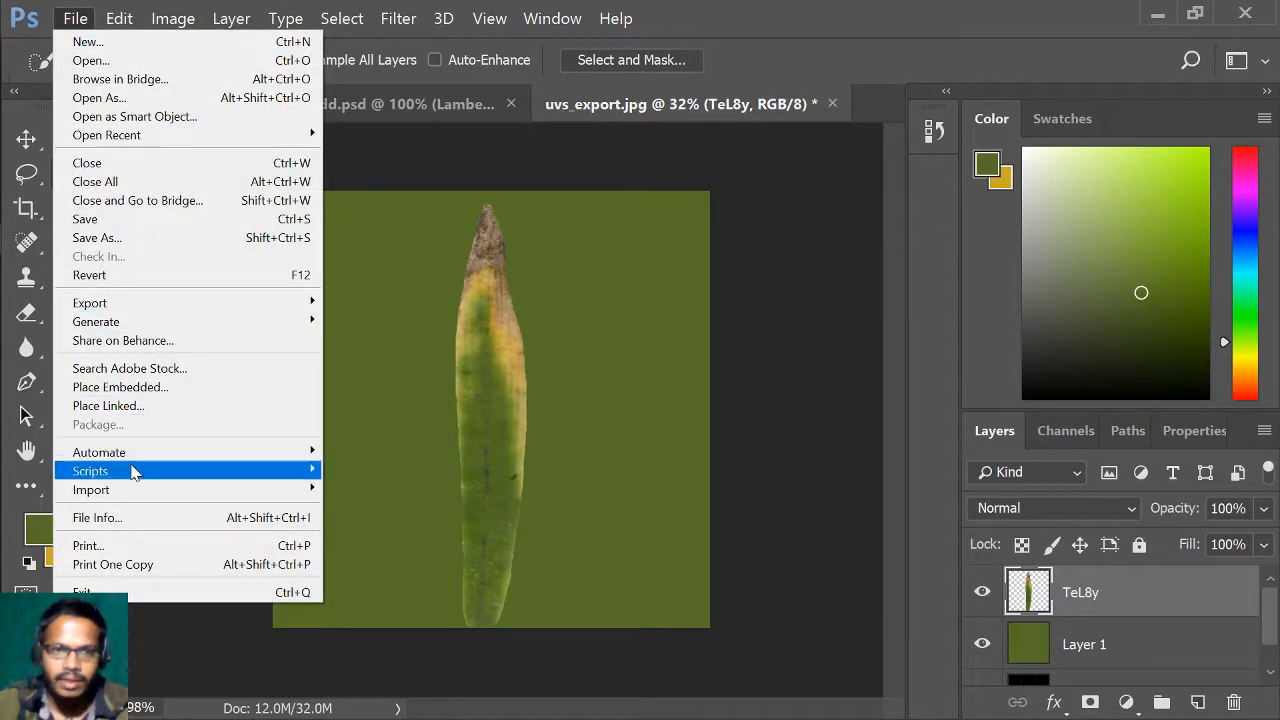
mouse_move(157, 314)
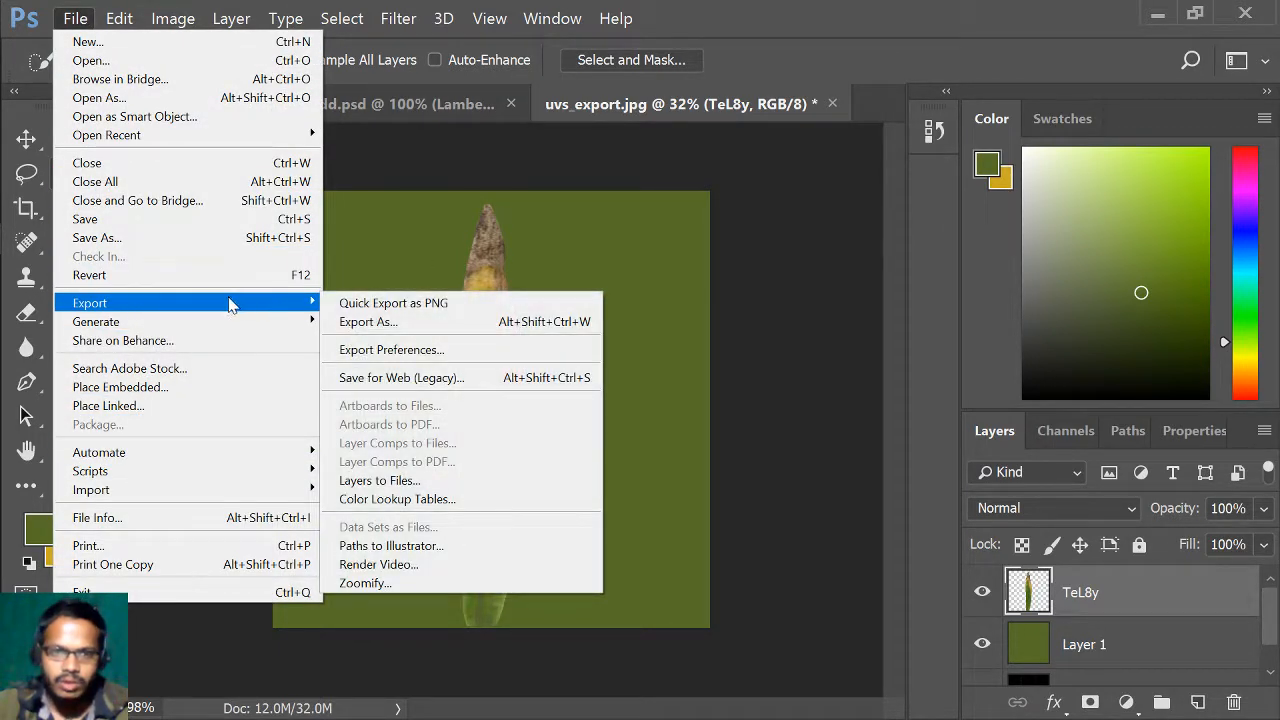
left_click(137, 237)
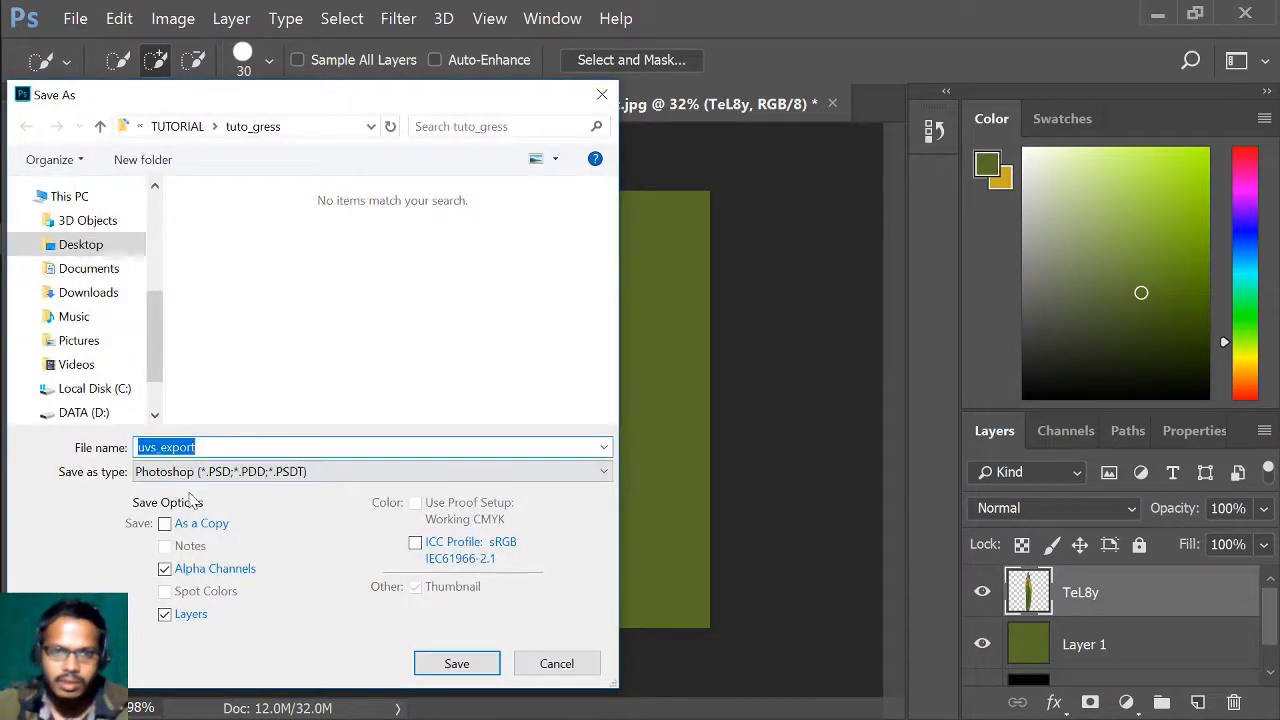
left_click(196, 471)
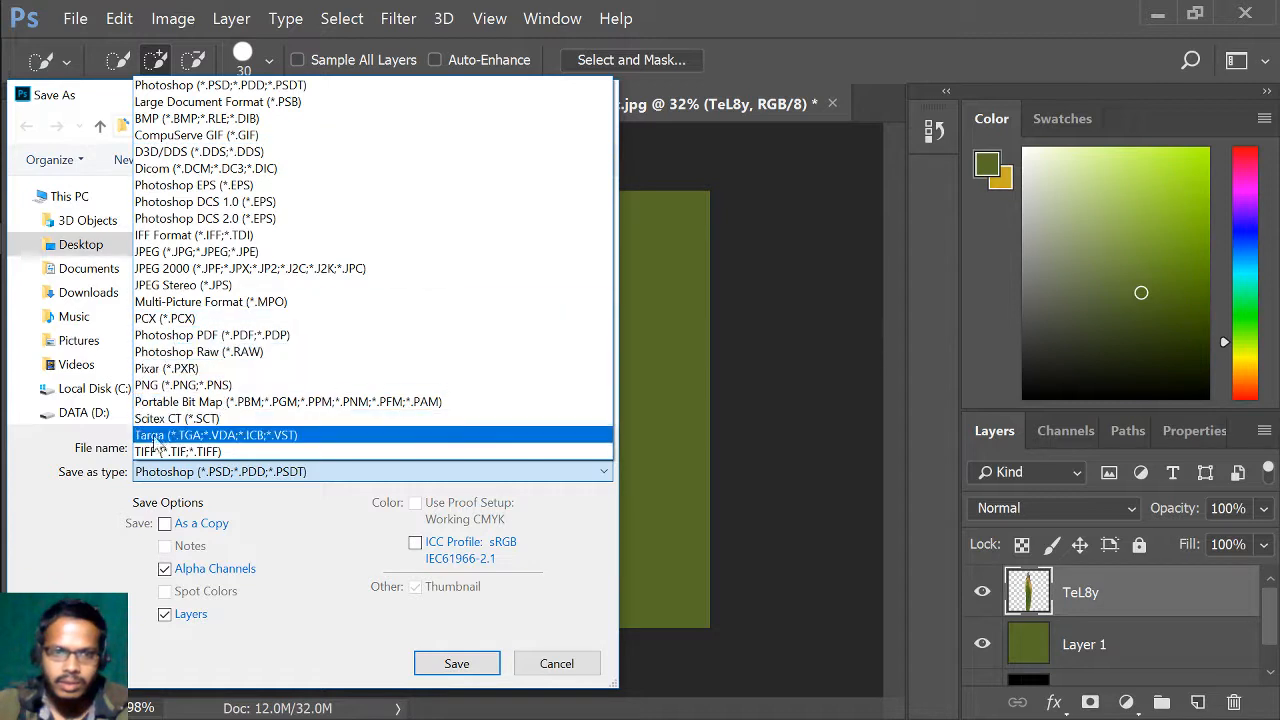
left_click(224, 453)
left_click(260, 447)
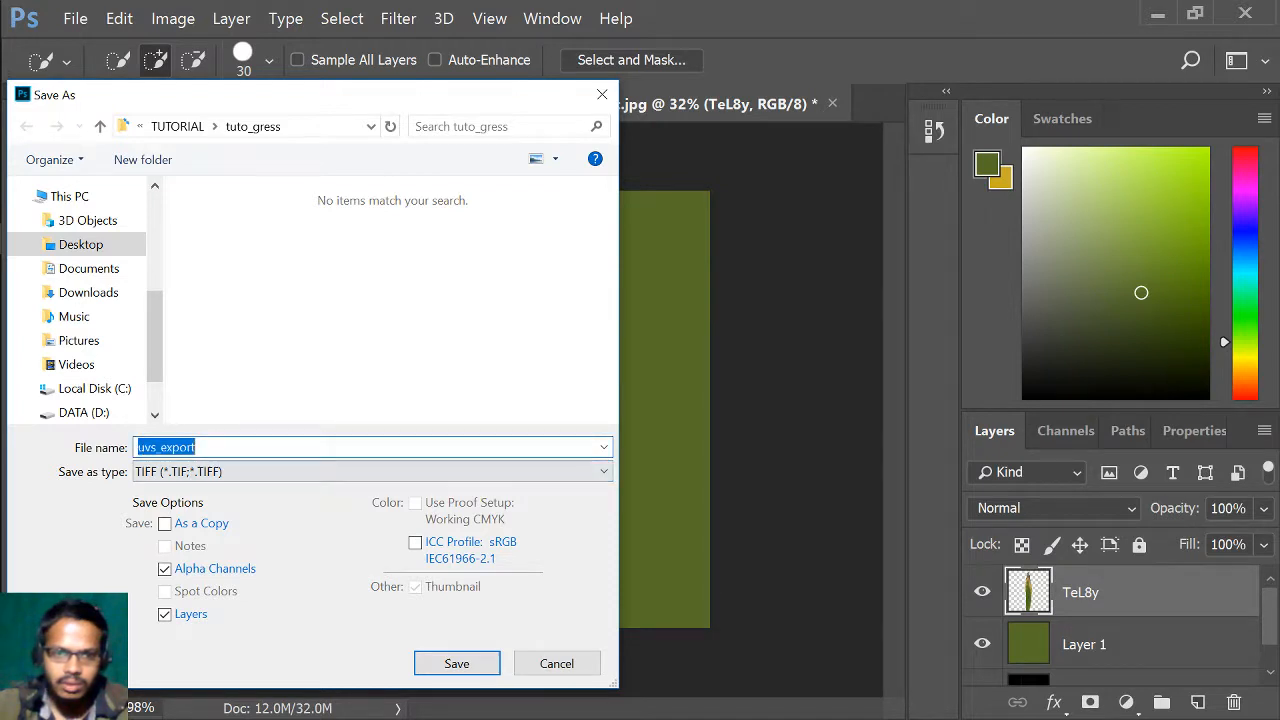
left_click(260, 447)
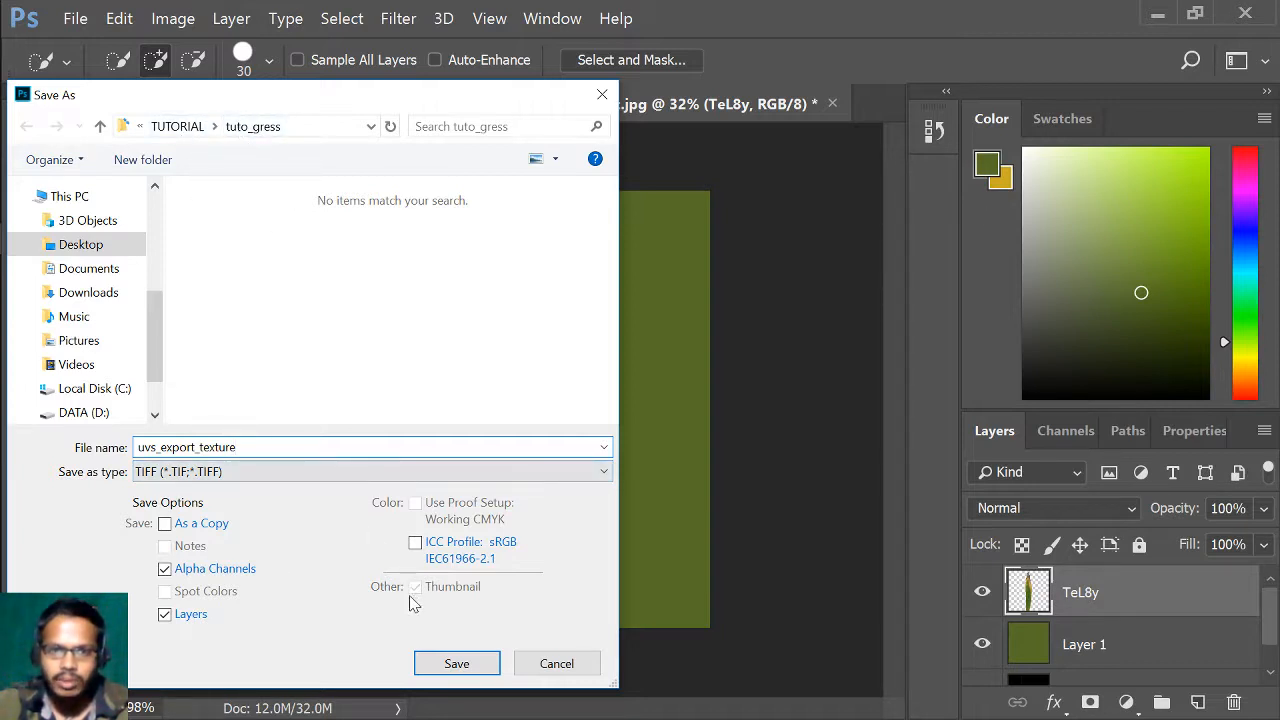
left_click(458, 661)
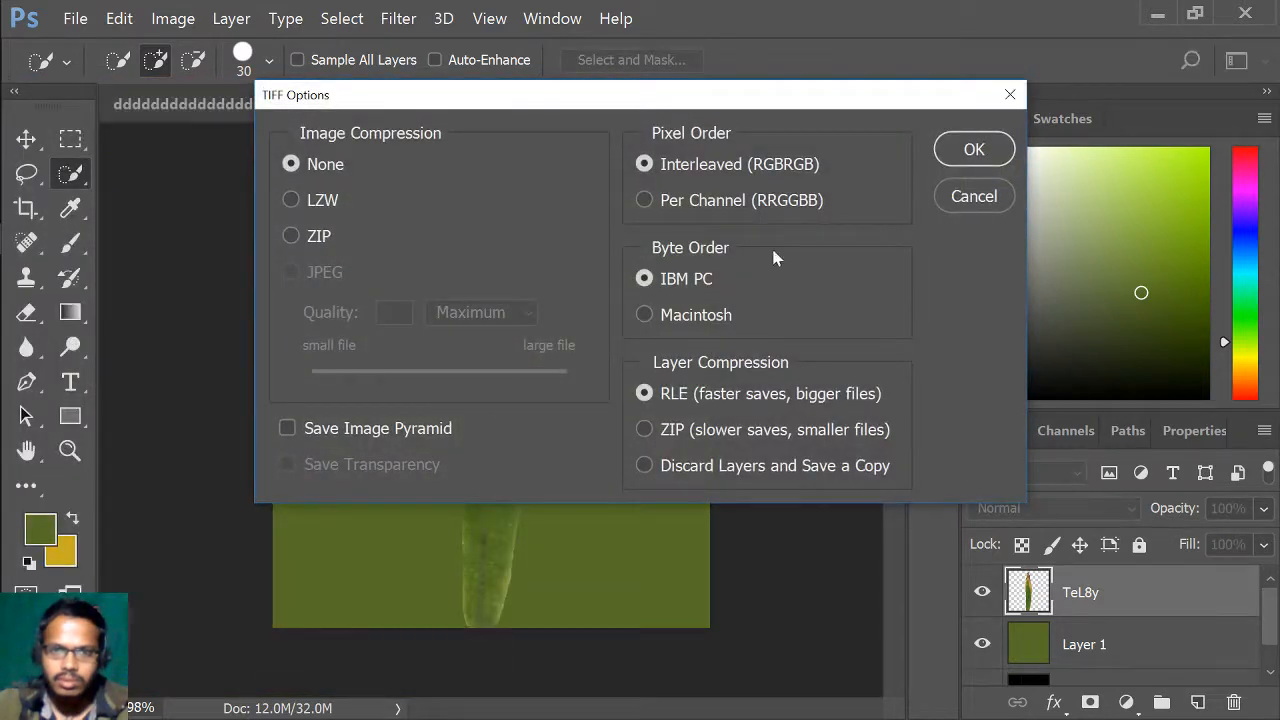
left_click(956, 155)
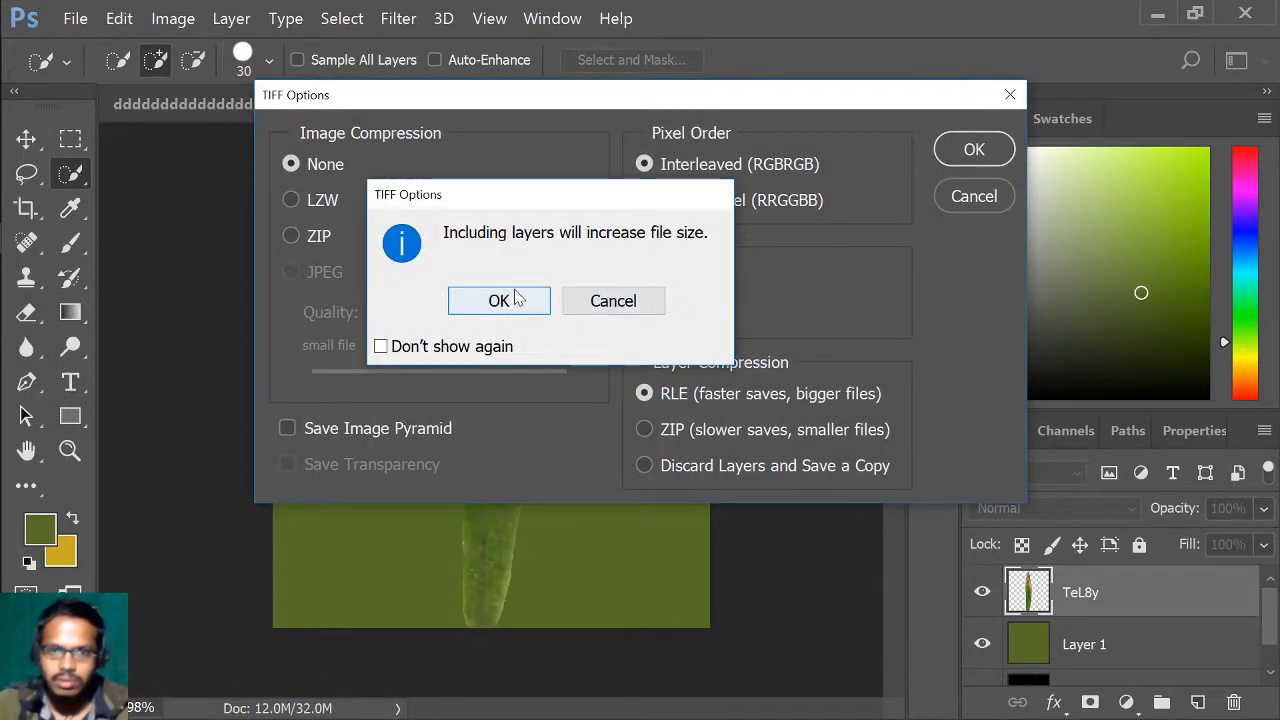
left_click(502, 298)
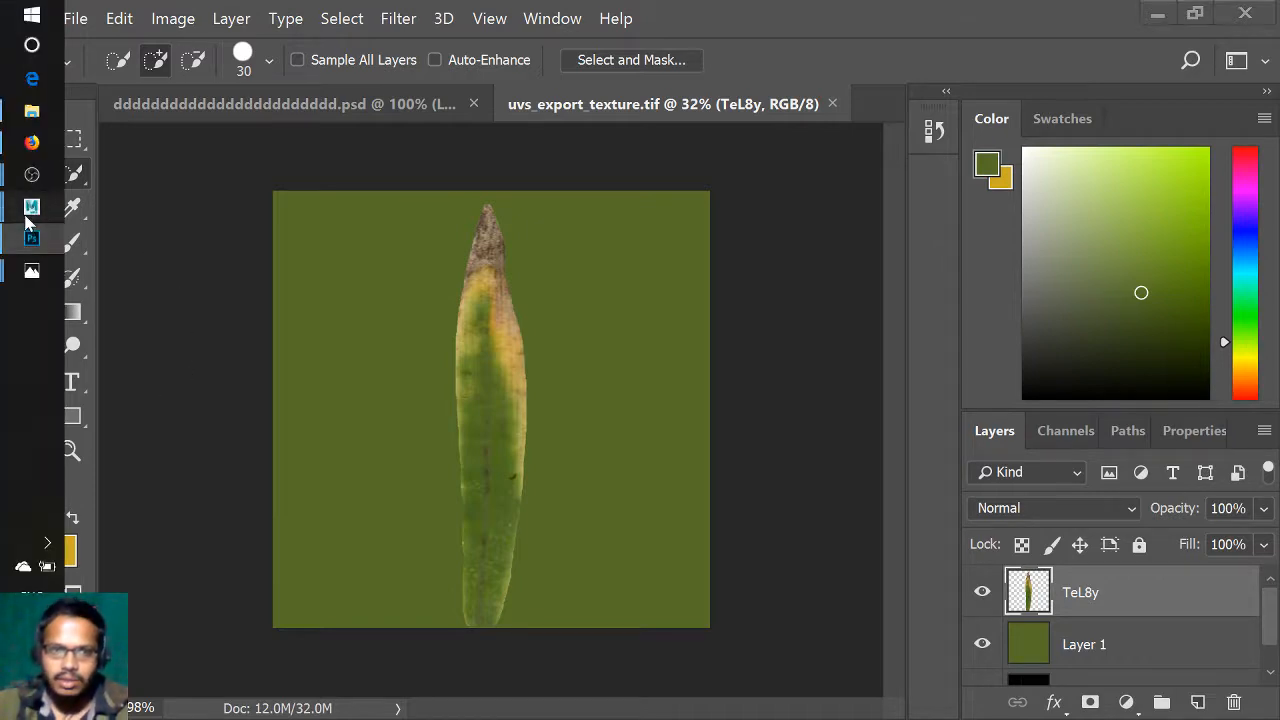
- Switch to Maya and collapse the Outliner to make room for the perspective view of the grass
mouse_move(31, 206)
left_click(203, 276)
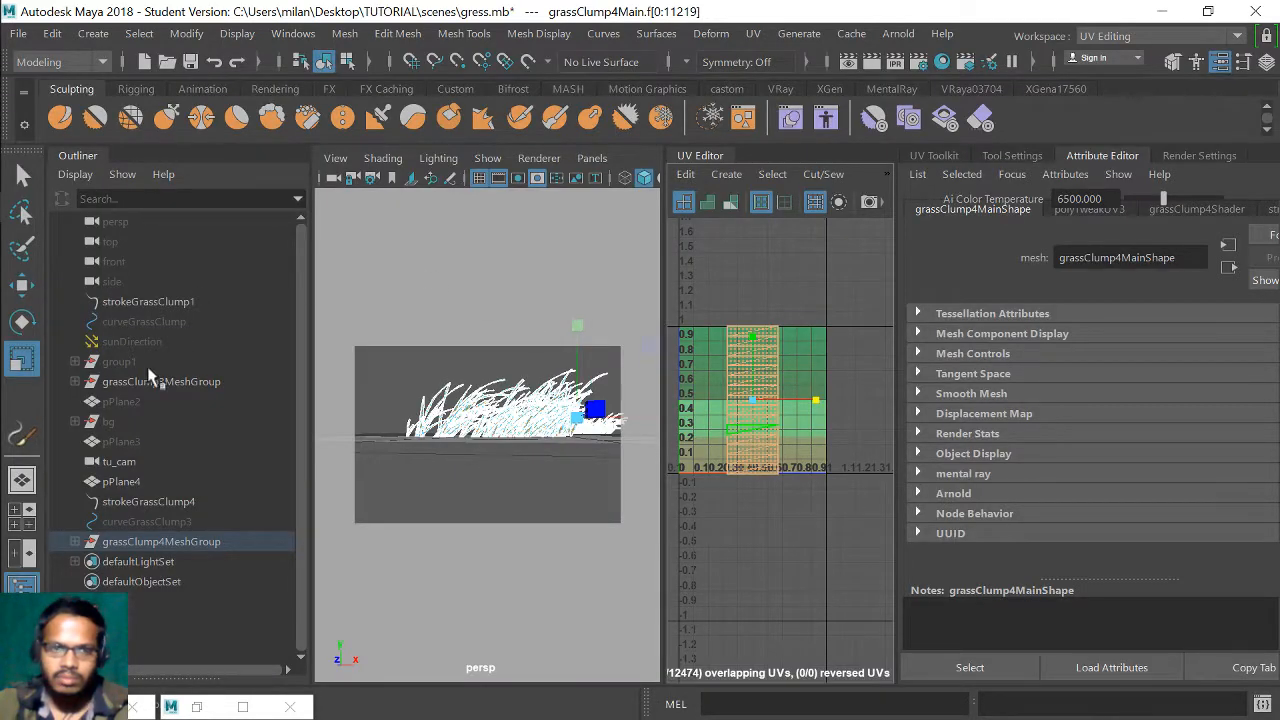
left_click(77, 158)
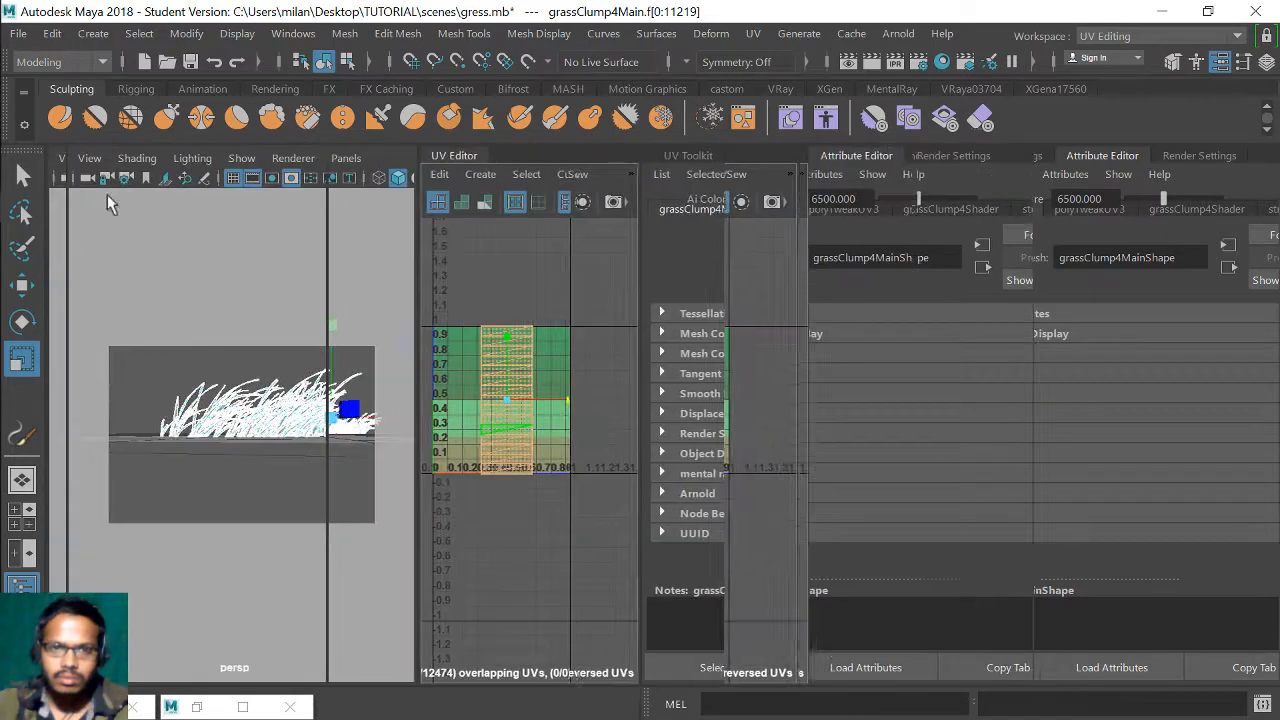
left_click_drag(362, 390, 445, 415, "alt")
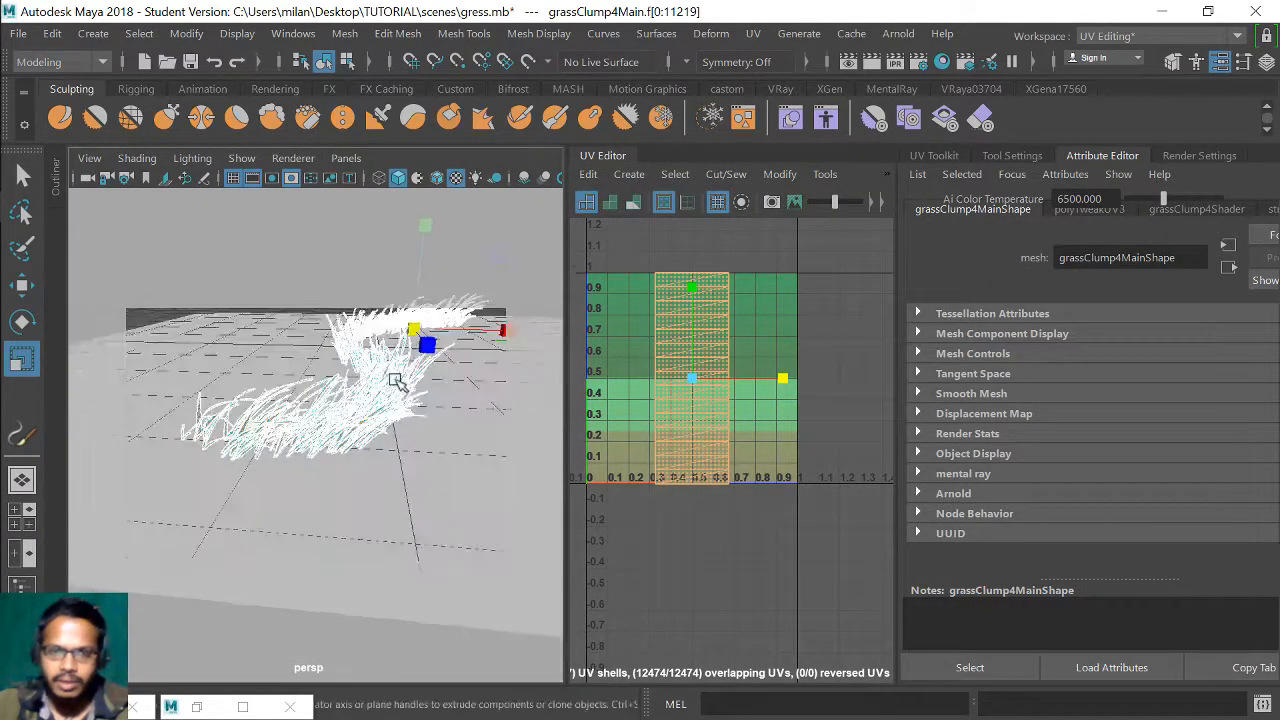
key("super")
left_click(1060, 10)
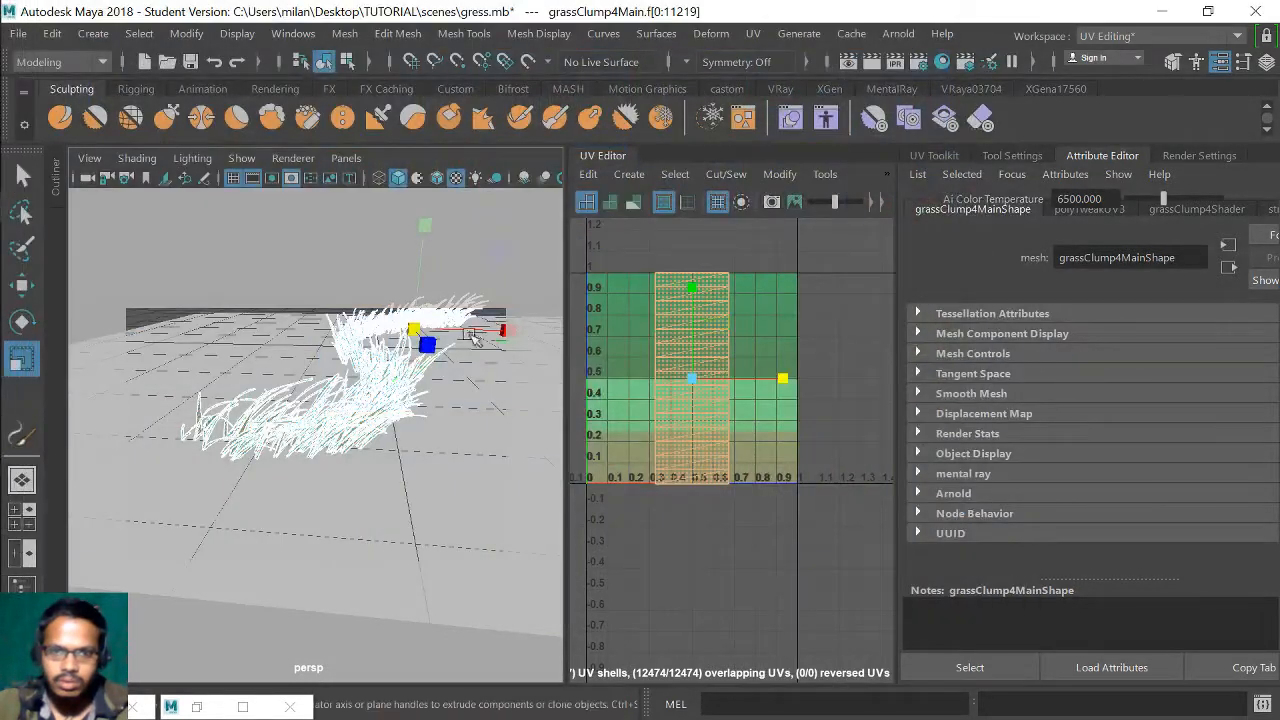
- Return the grassClump4Main mesh from face selection to object mode and select it as a whole
left_click(374, 403)
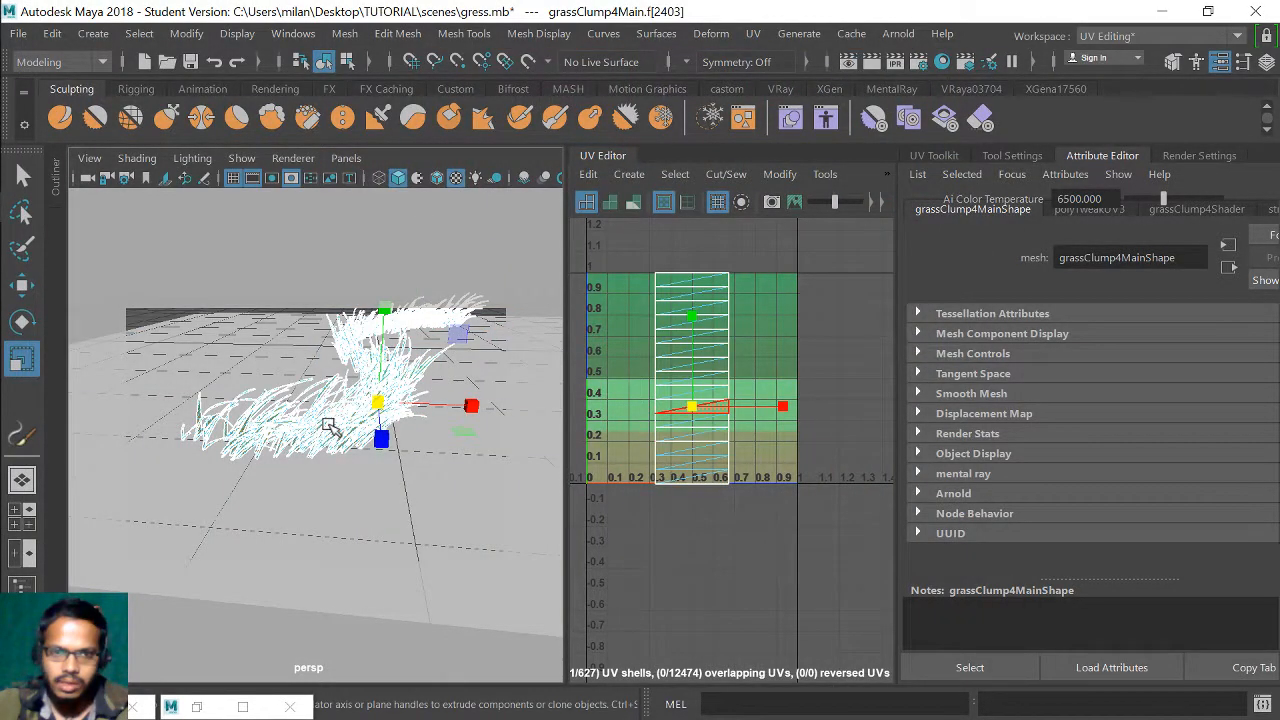
right_click_drag(355, 399, 460, 82)
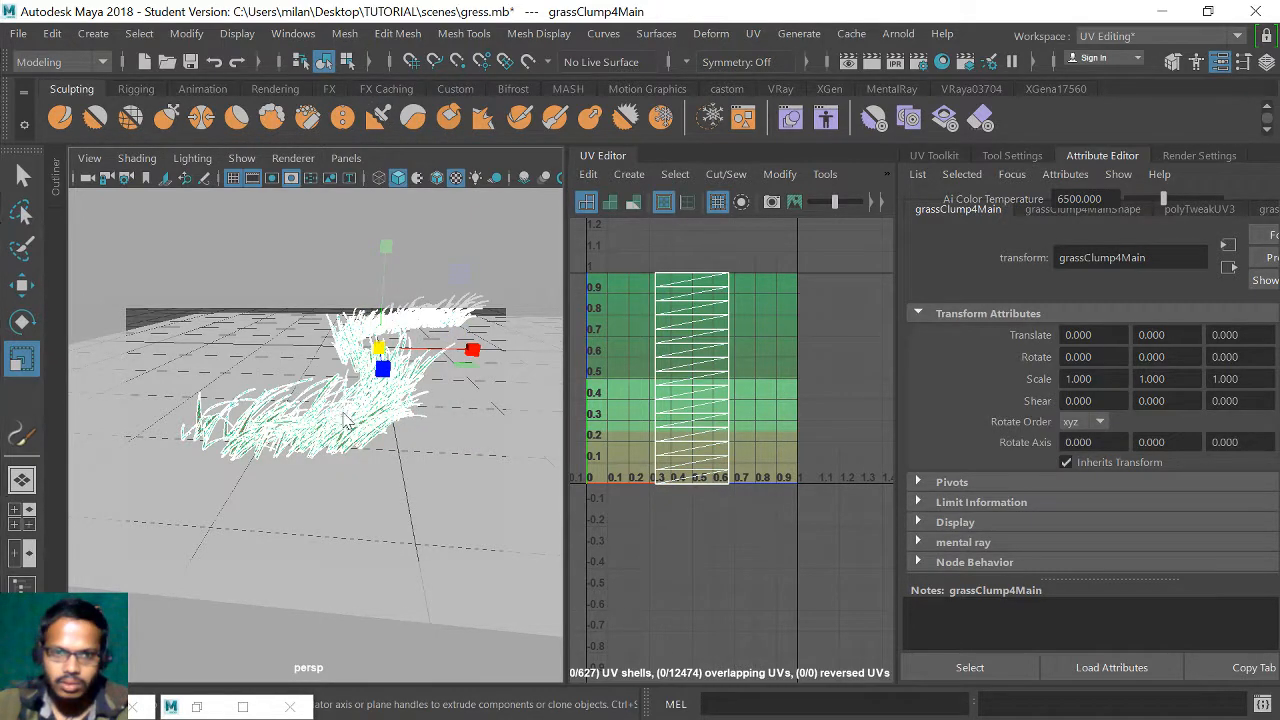
right_click_drag(340, 420, 231, 442)
- Assign a new Lambert material to the selected grassClump4Main mesh
right_click_drag(375, 400, 375, 400)
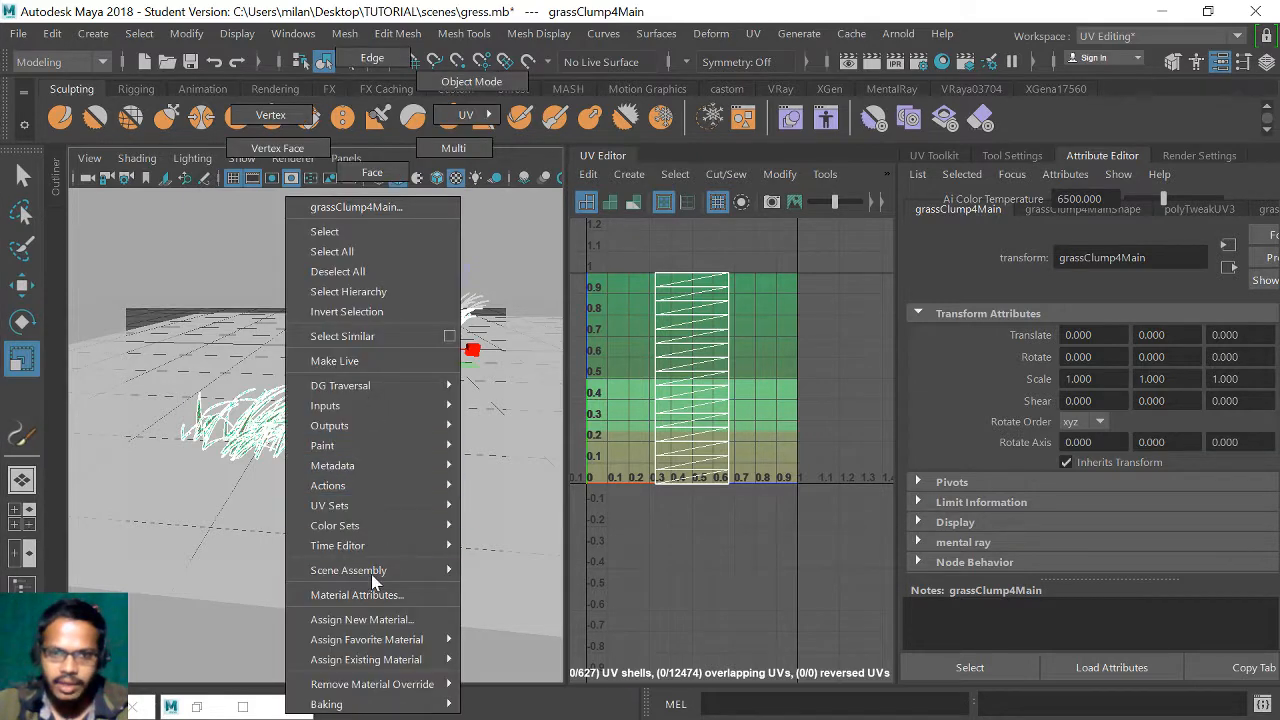
mouse_move(386, 668)
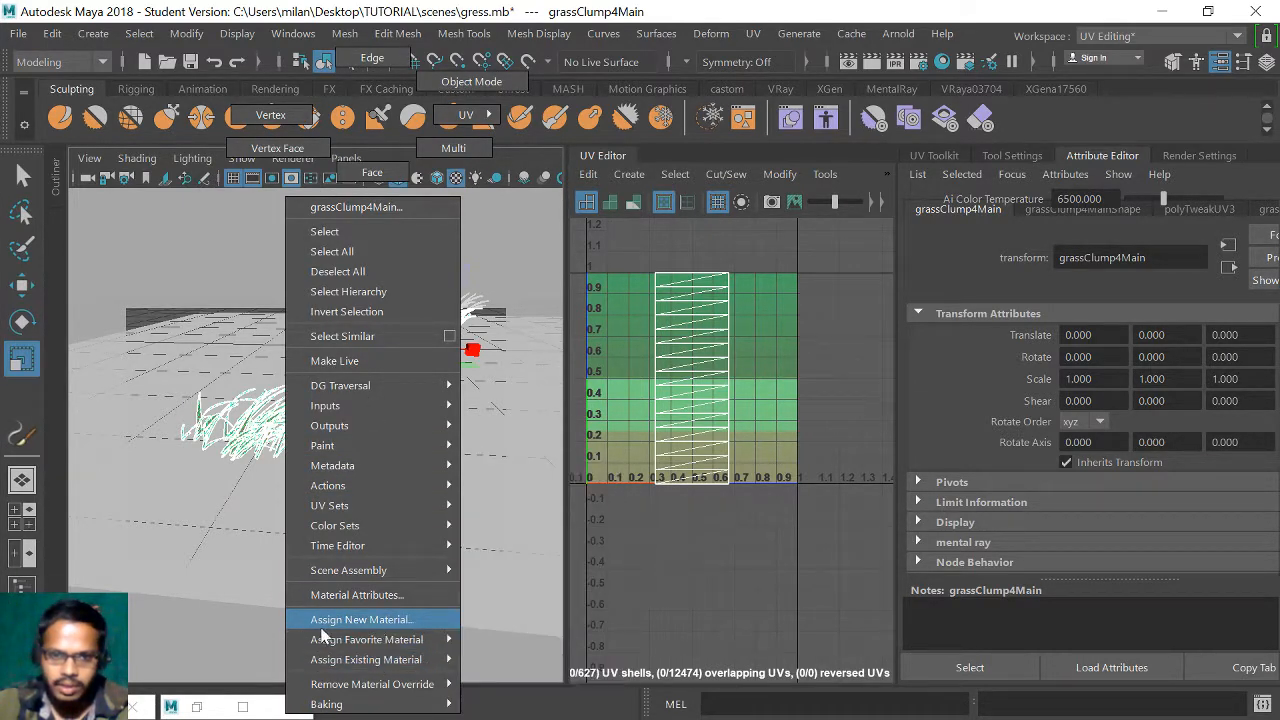
left_click(390, 620)
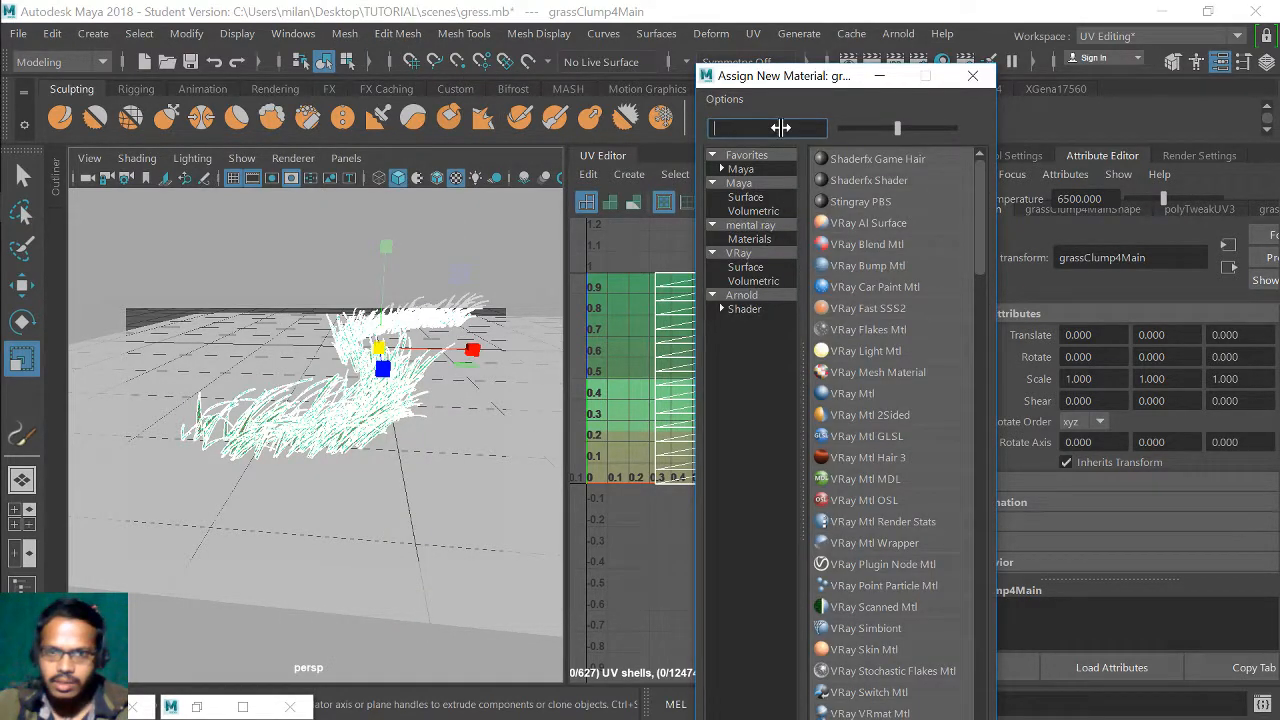
scroll(778, 160, "down", 1)
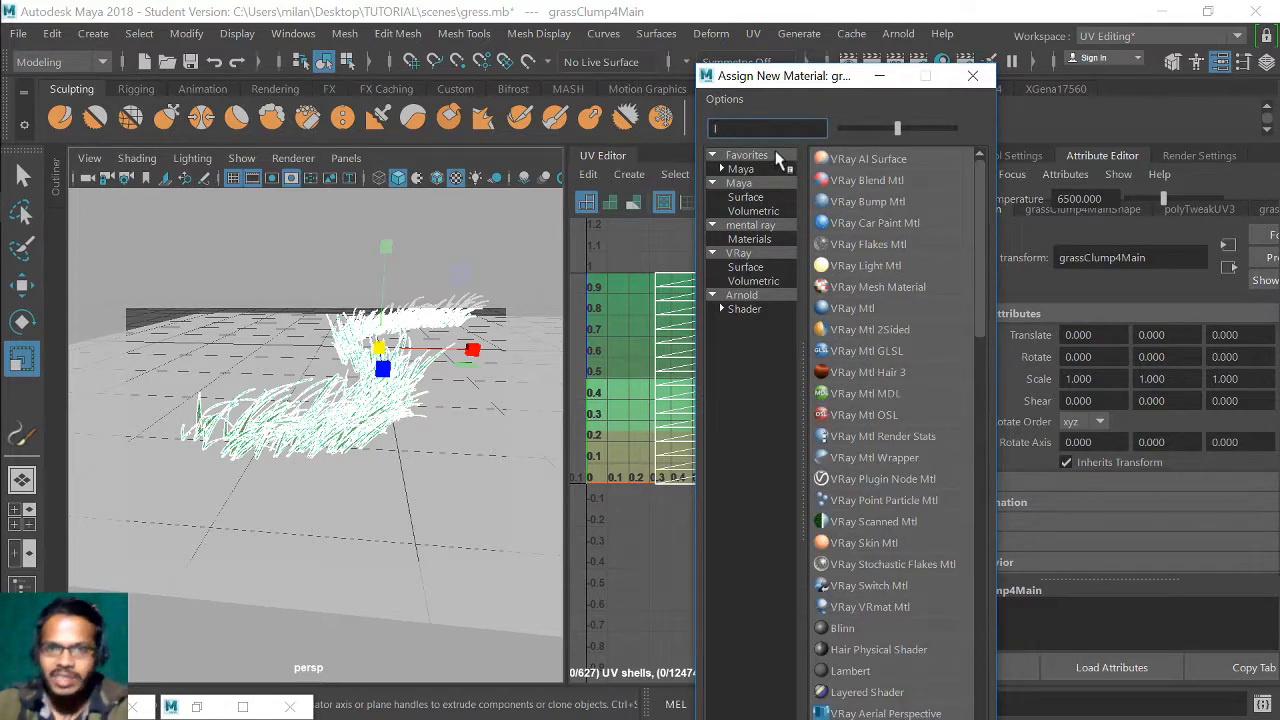
key("BackSpace")
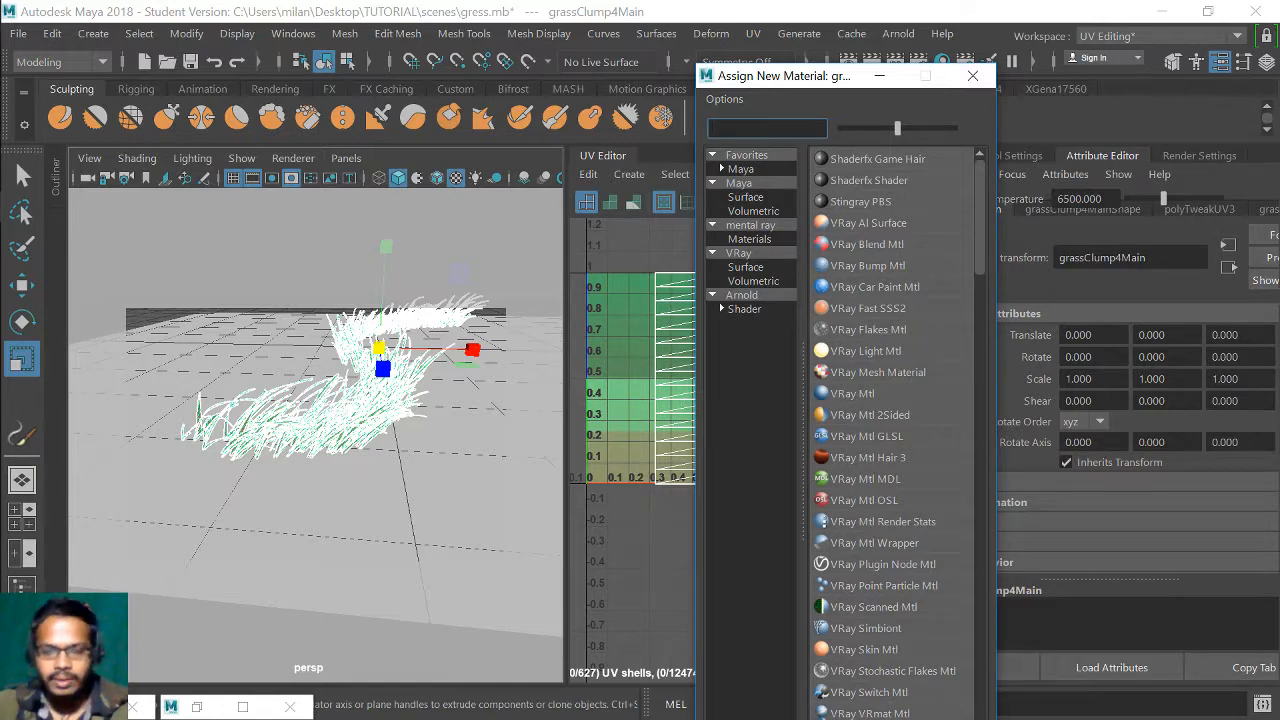
type("la")
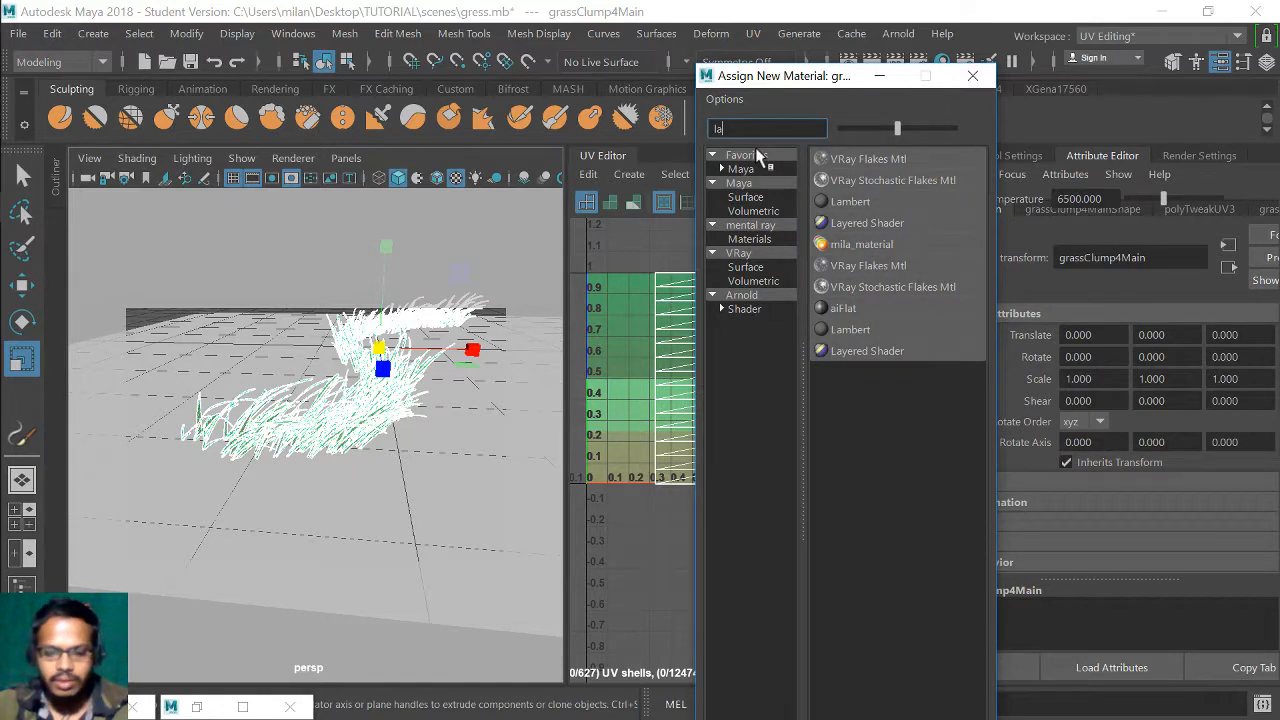
type("m")
left_click(860, 183)
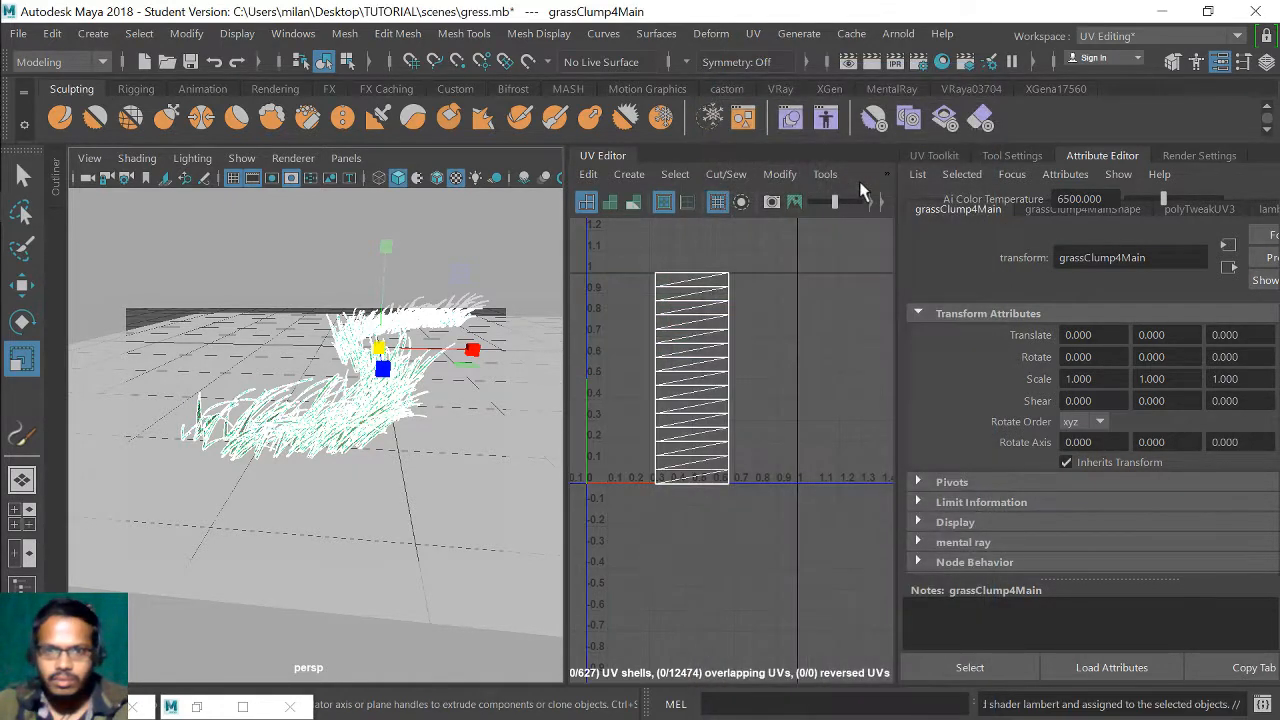
- Rename the new grass material lambert4_tuto and widen the attributes area to expose its full material settings
left_click(1120, 257)
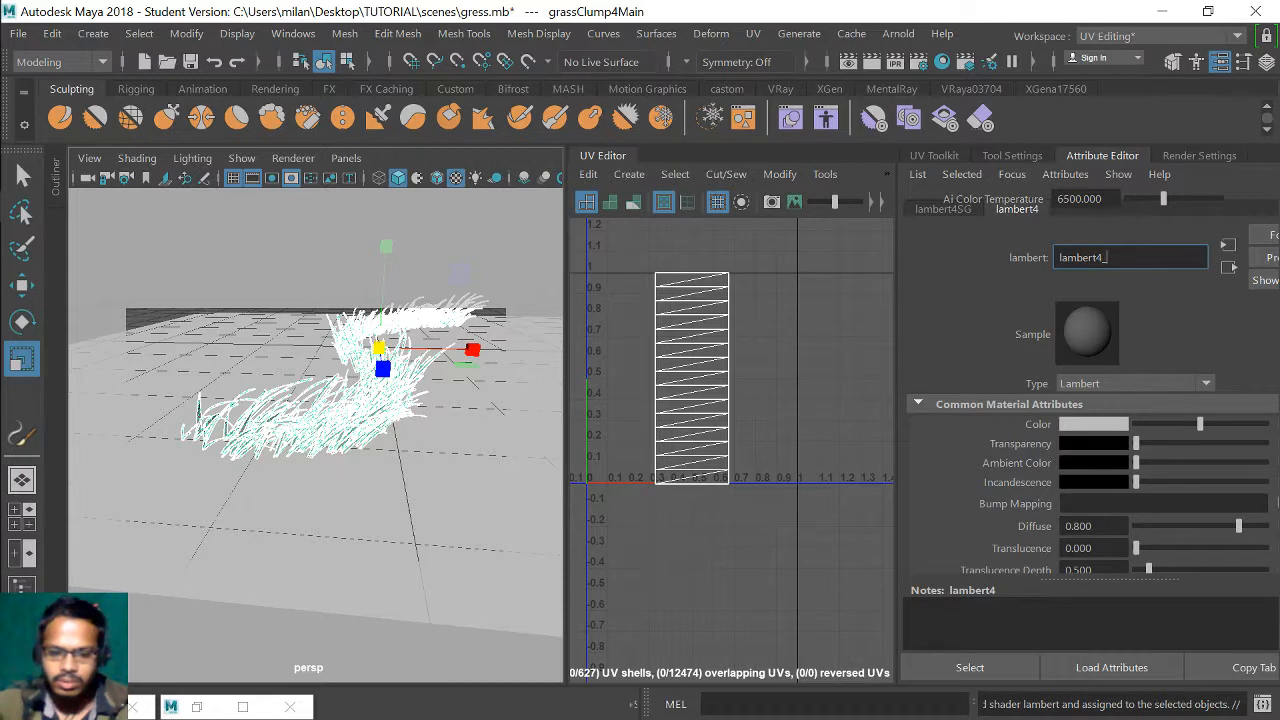
key("Return")
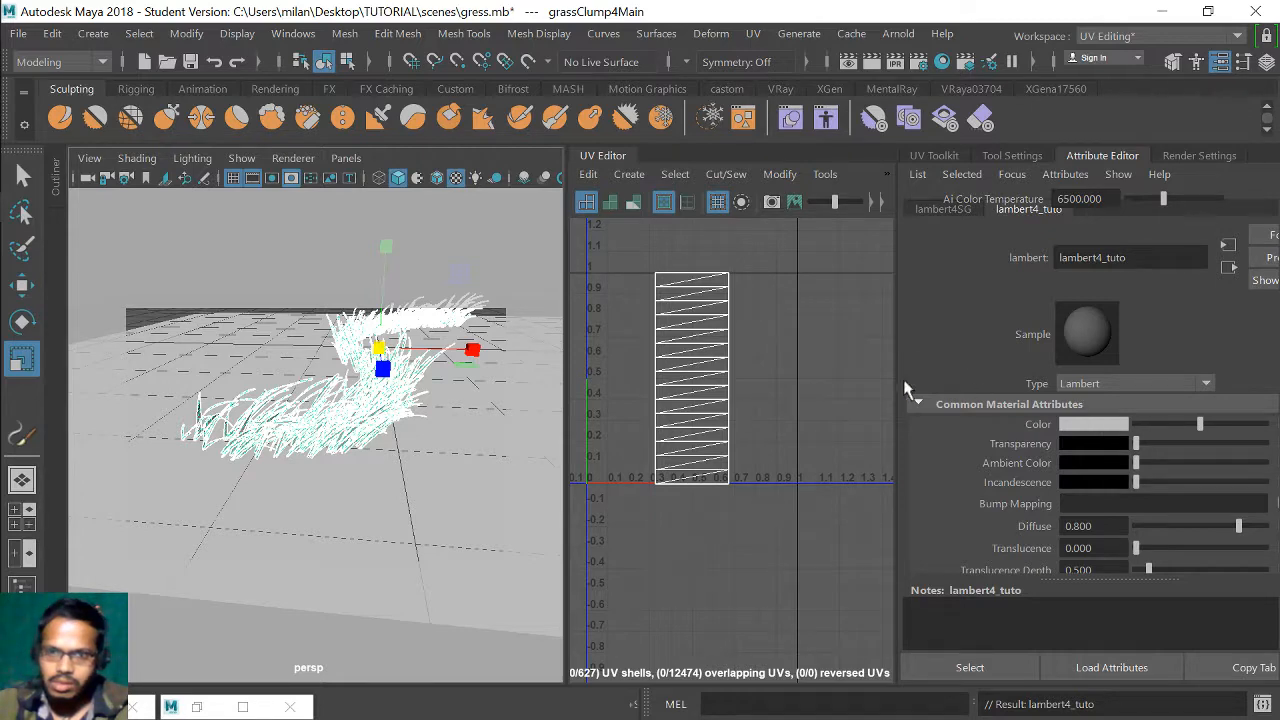
left_click_drag(903, 400, 672, 438)
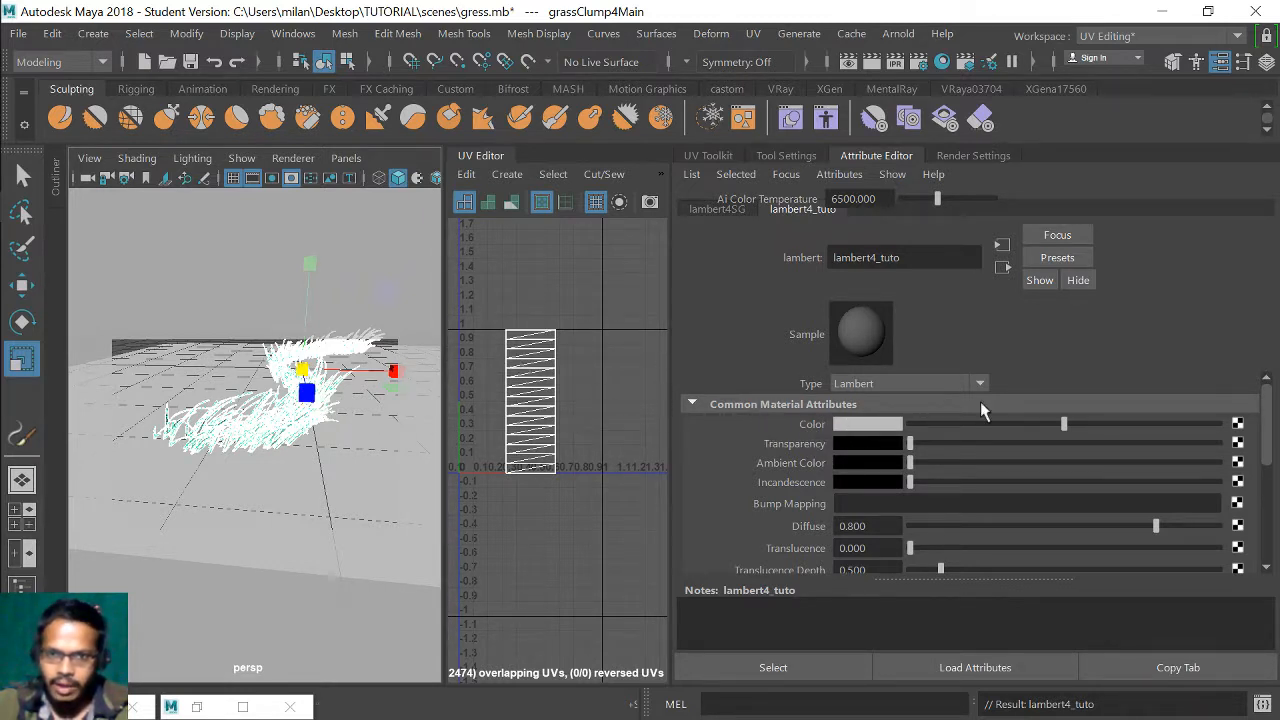
right_click(262, 429)
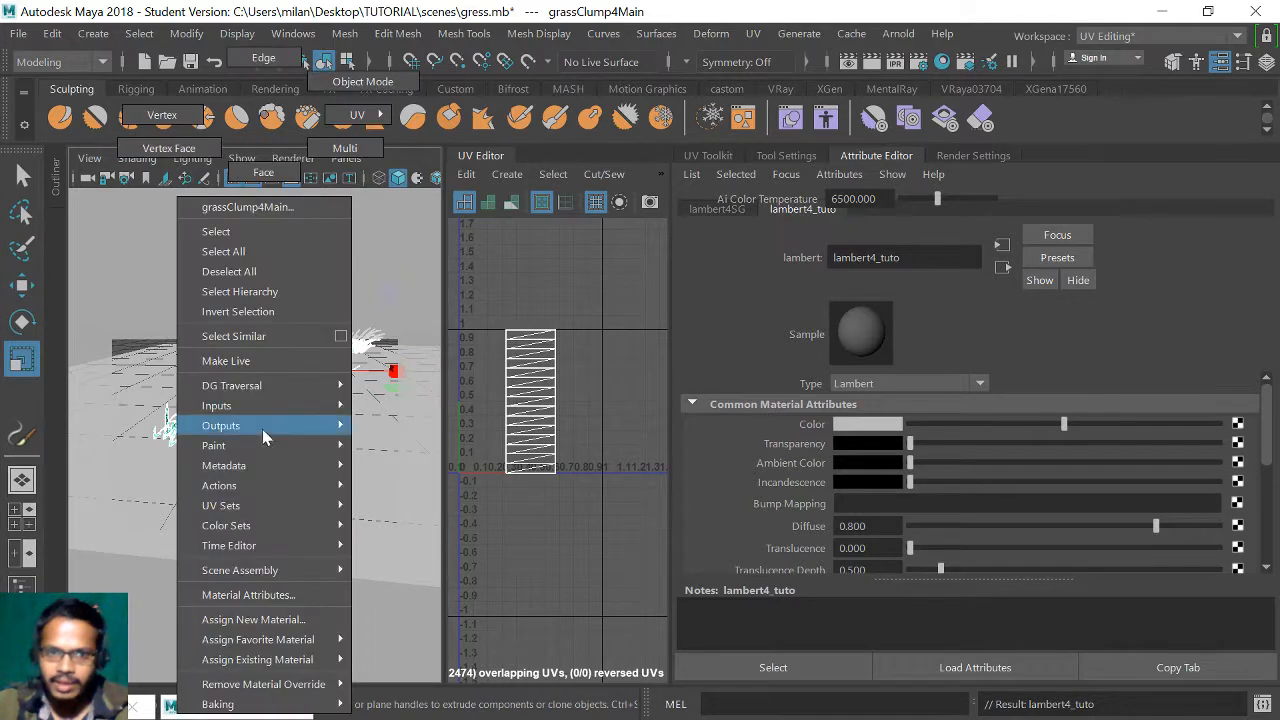
left_click(259, 603)
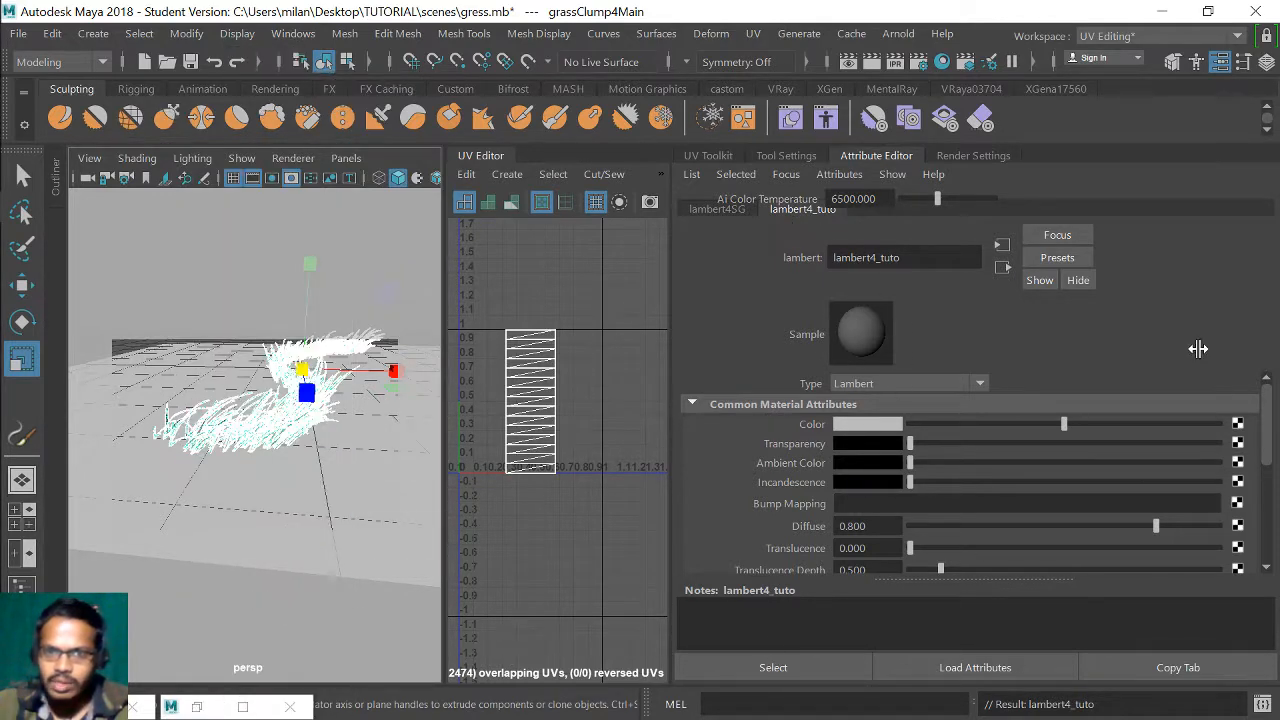
- Connect a new File texture node to the color of lambert4_tuto
left_click(1239, 425)
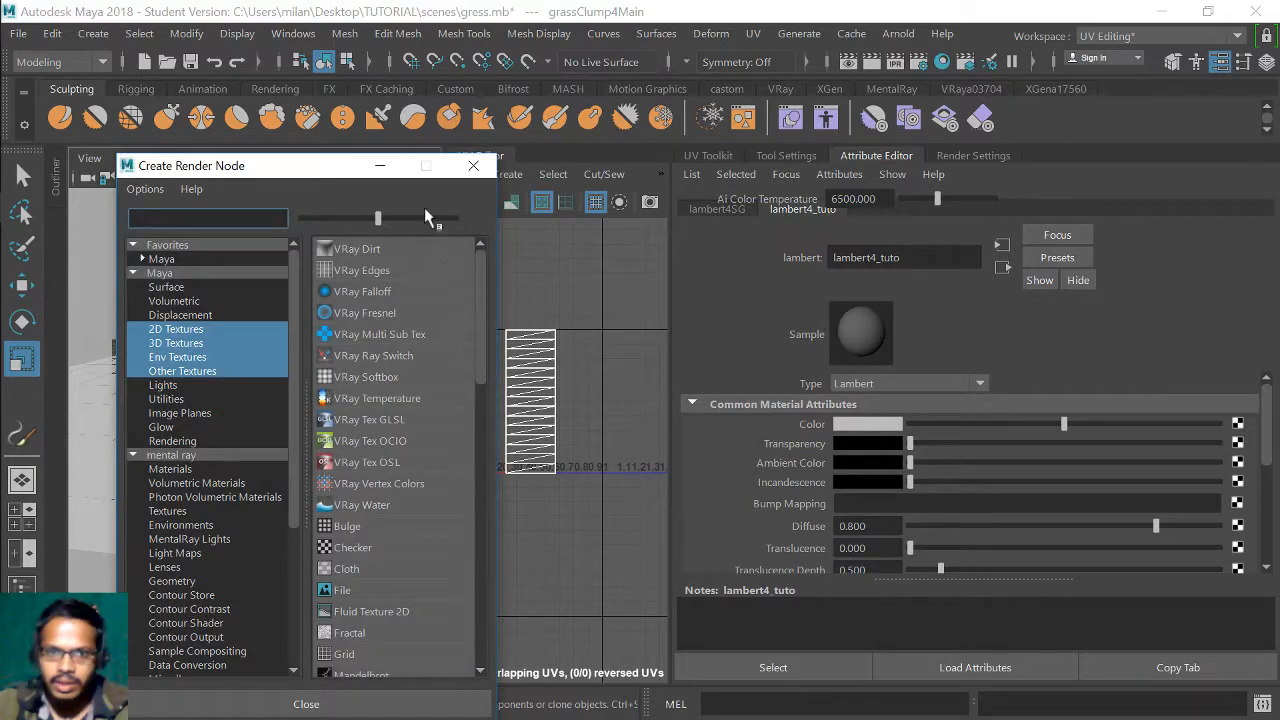
left_click_drag(345, 170, 495, 140)
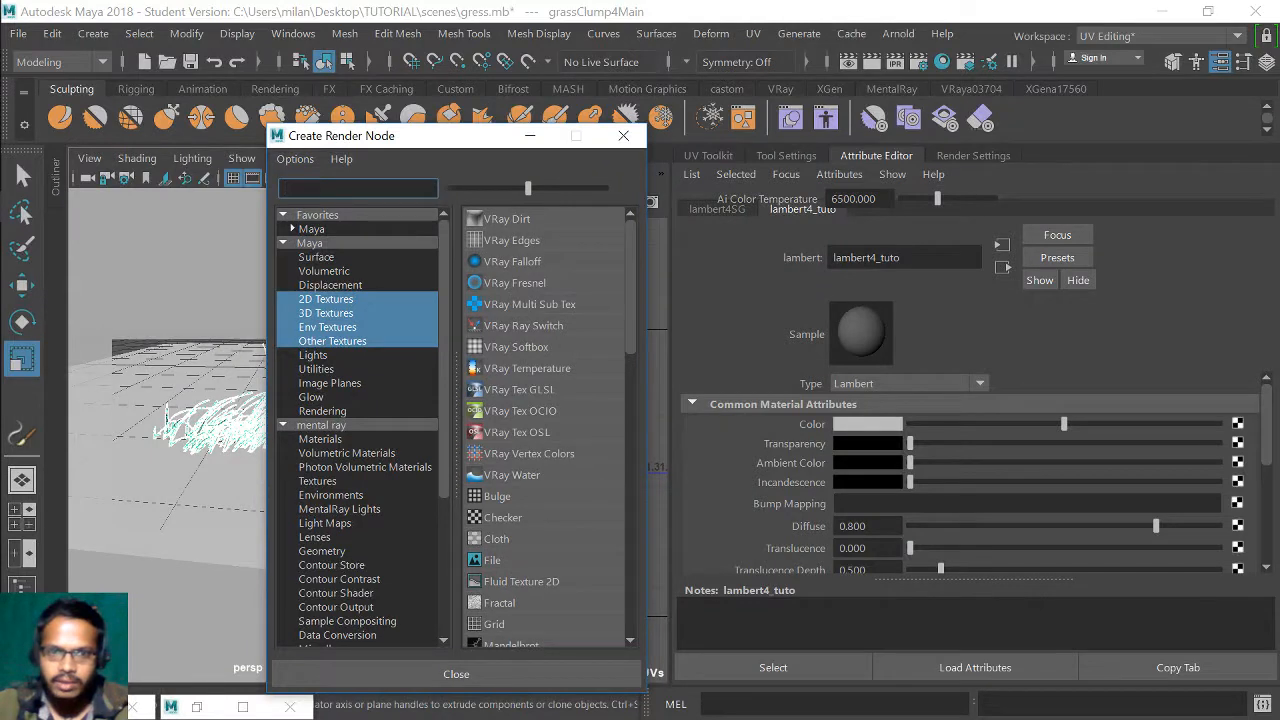
type("file")
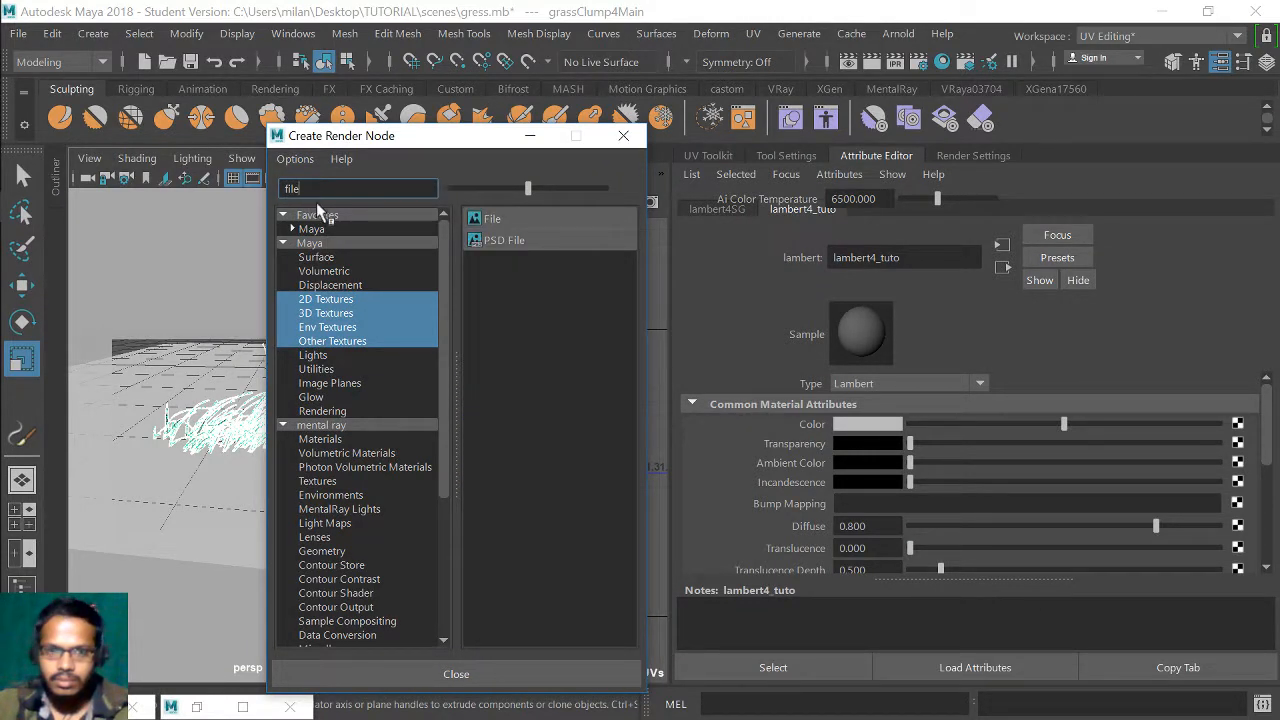
left_click(518, 221)
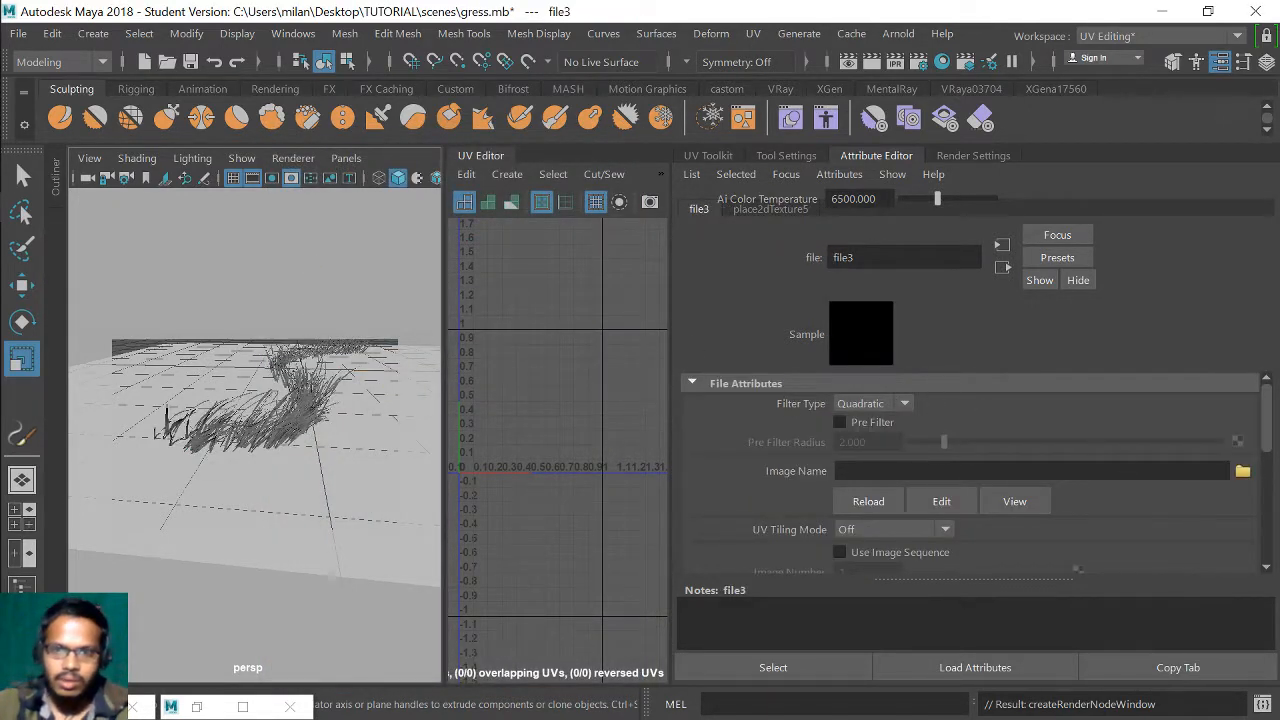
- Load uvs_export_texture.tif from the Desktop folder TUTORIAL\tuto_gress as the file texture's image
left_click(1242, 472)
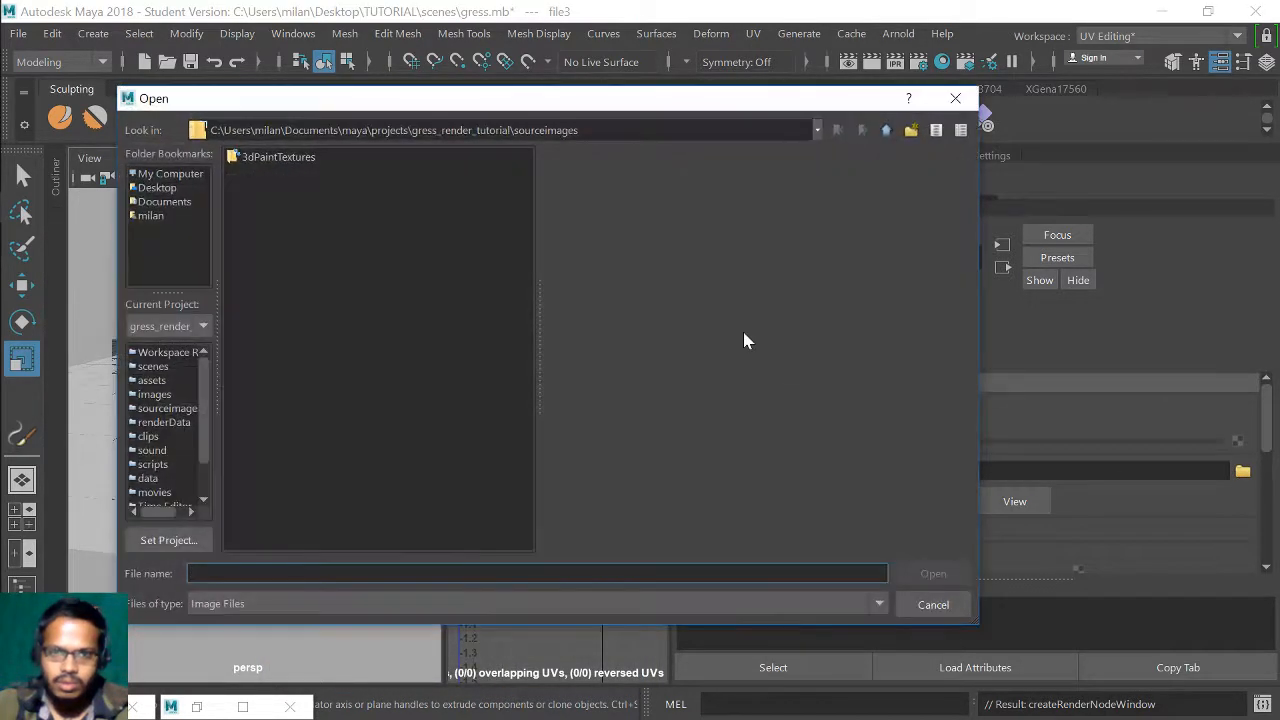
left_click(158, 189)
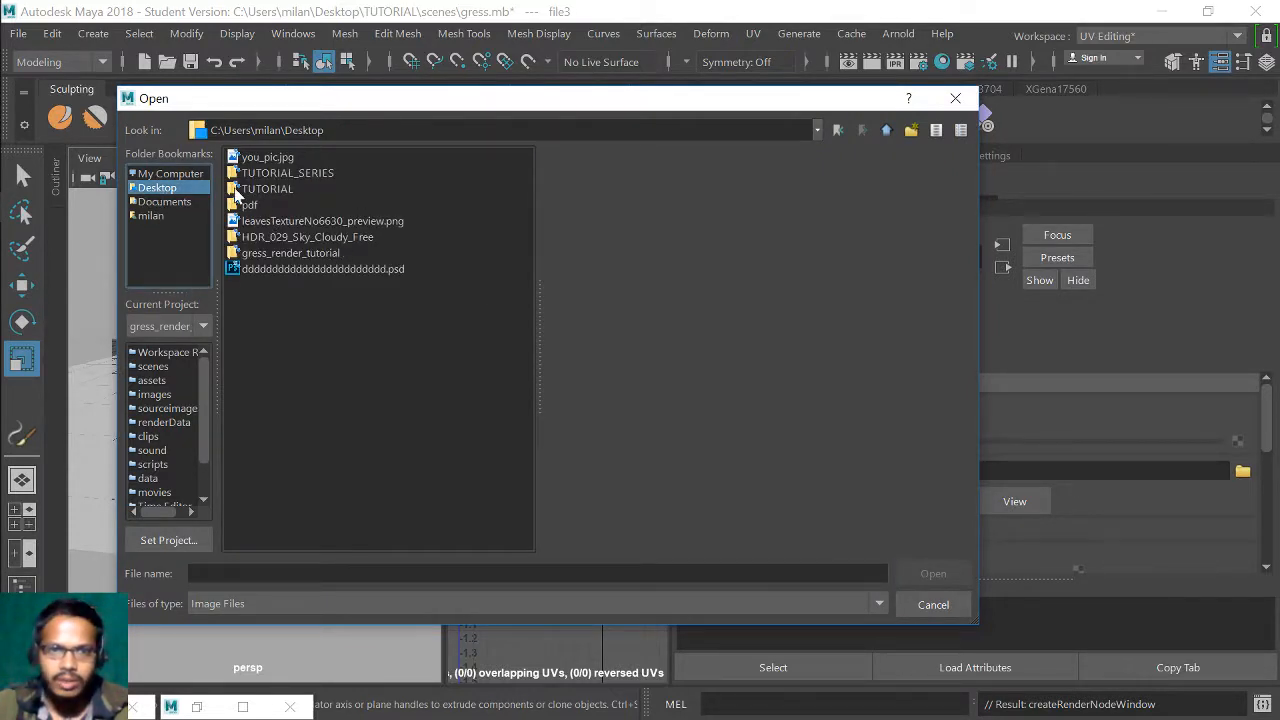
double_click(268, 190)
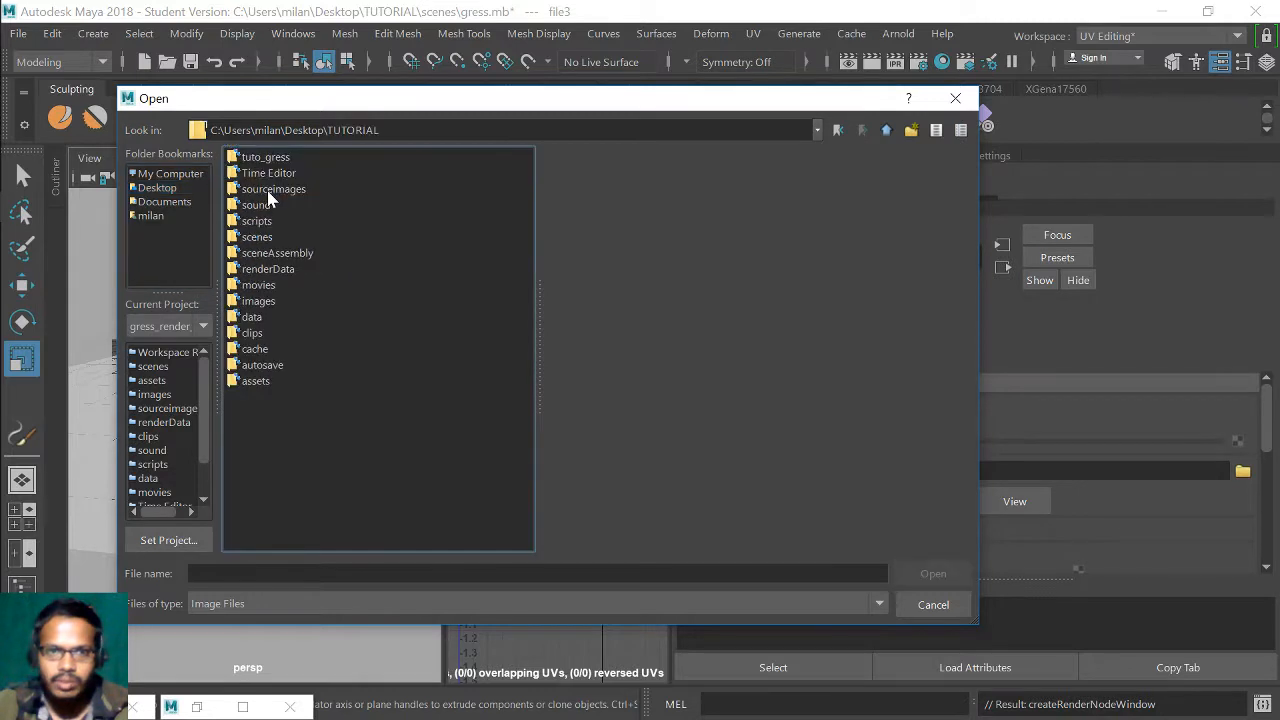
left_click(268, 304)
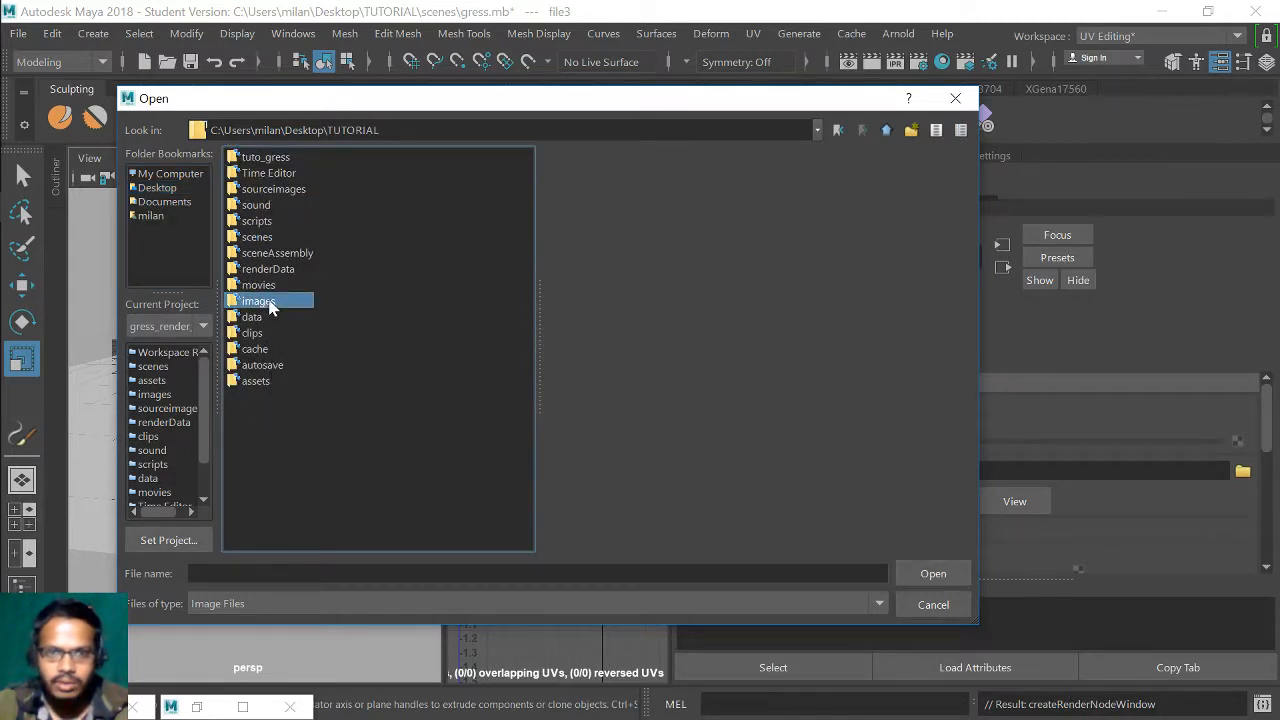
double_click(278, 160)
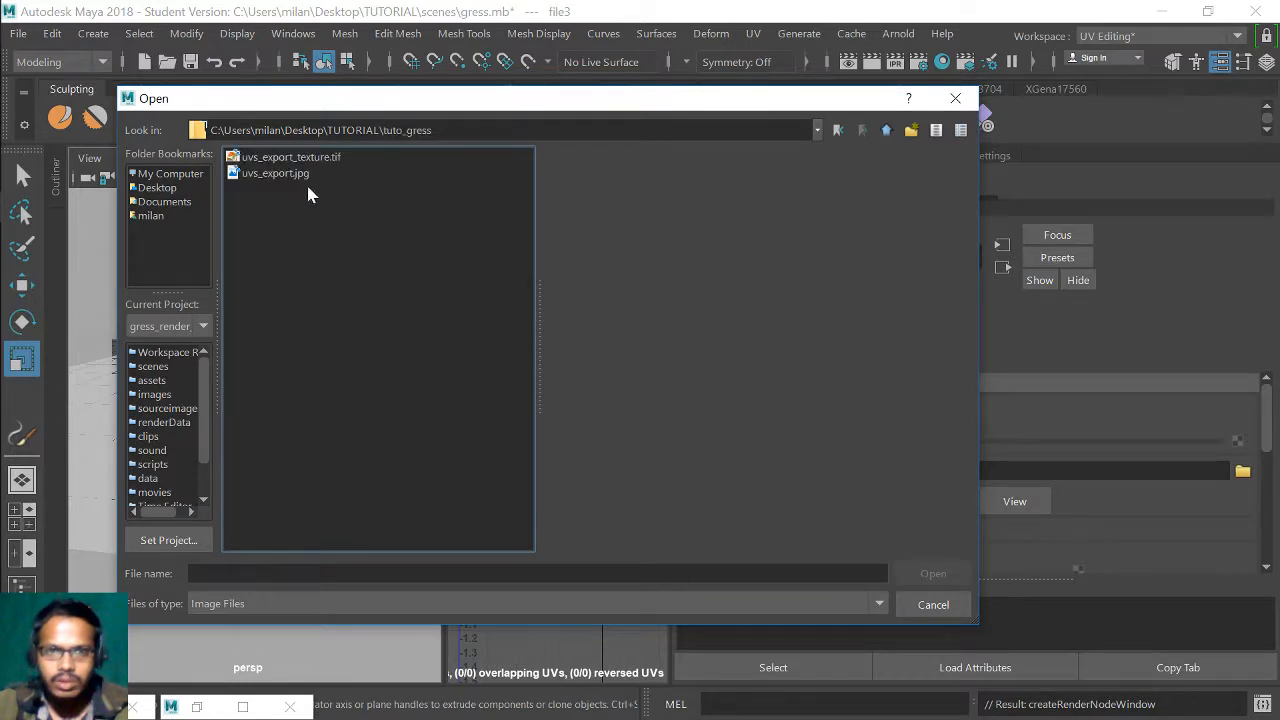
left_click(283, 175)
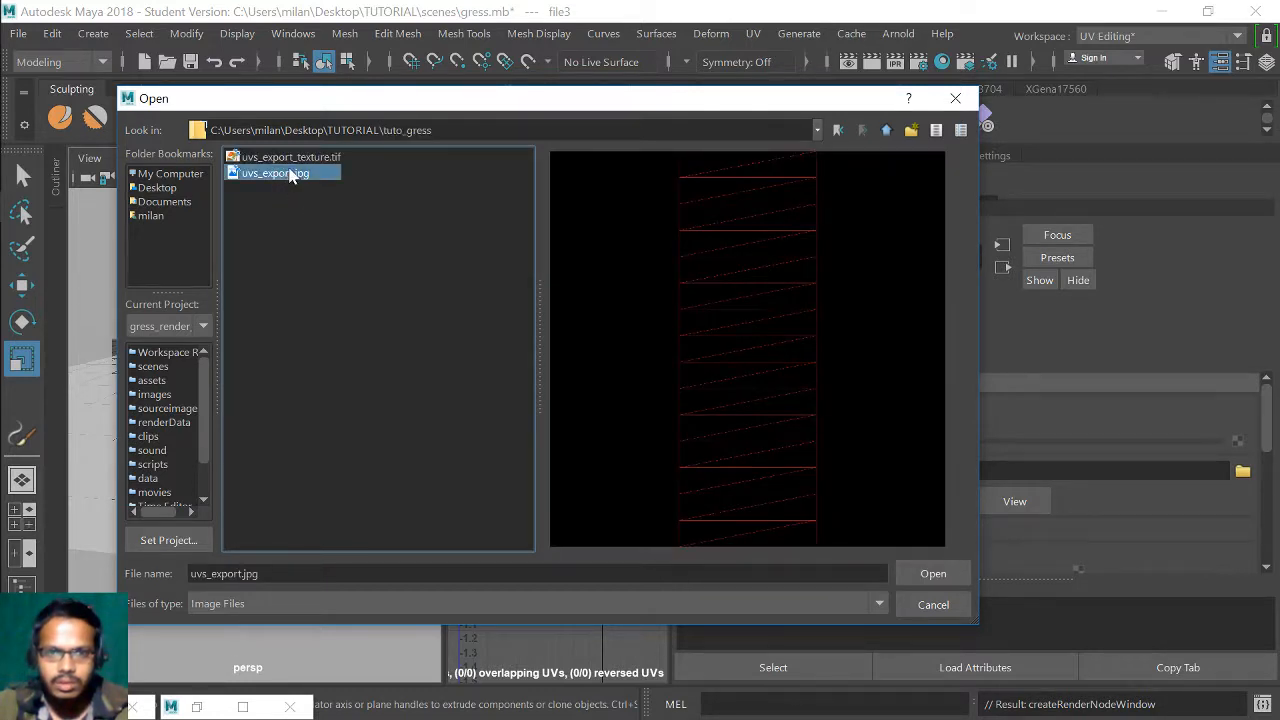
left_click(289, 158)
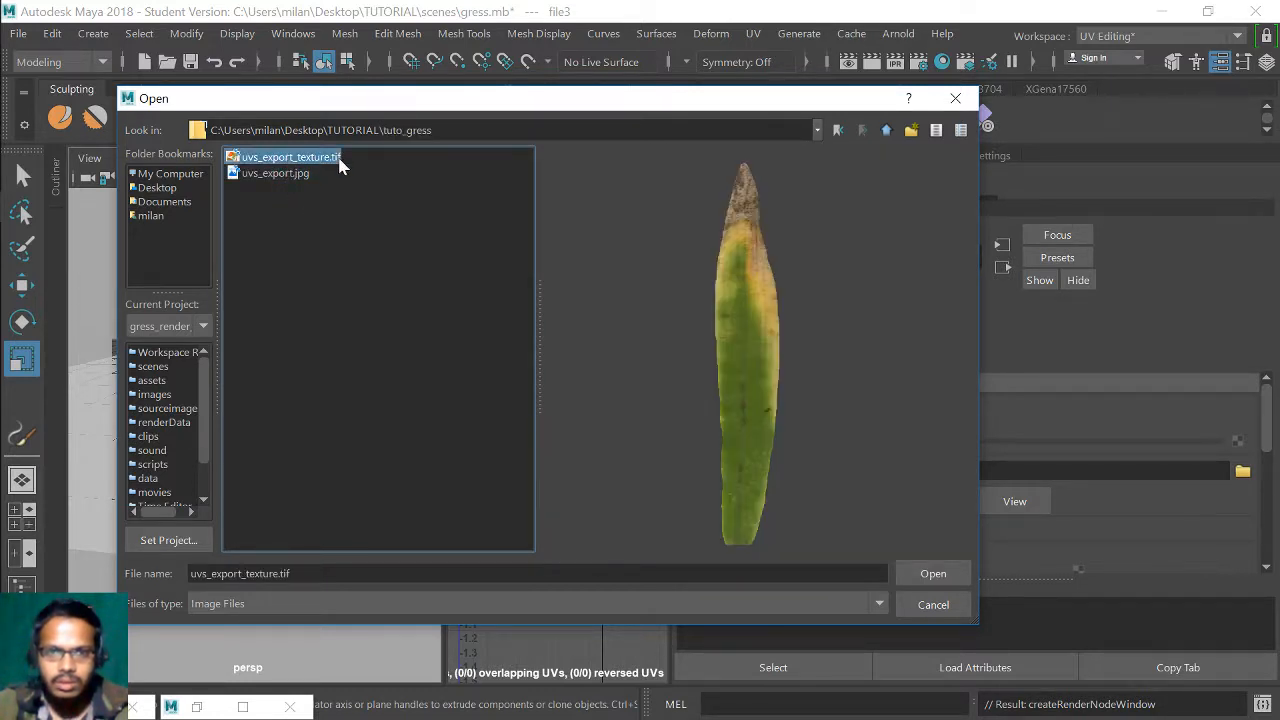
left_click(933, 575)
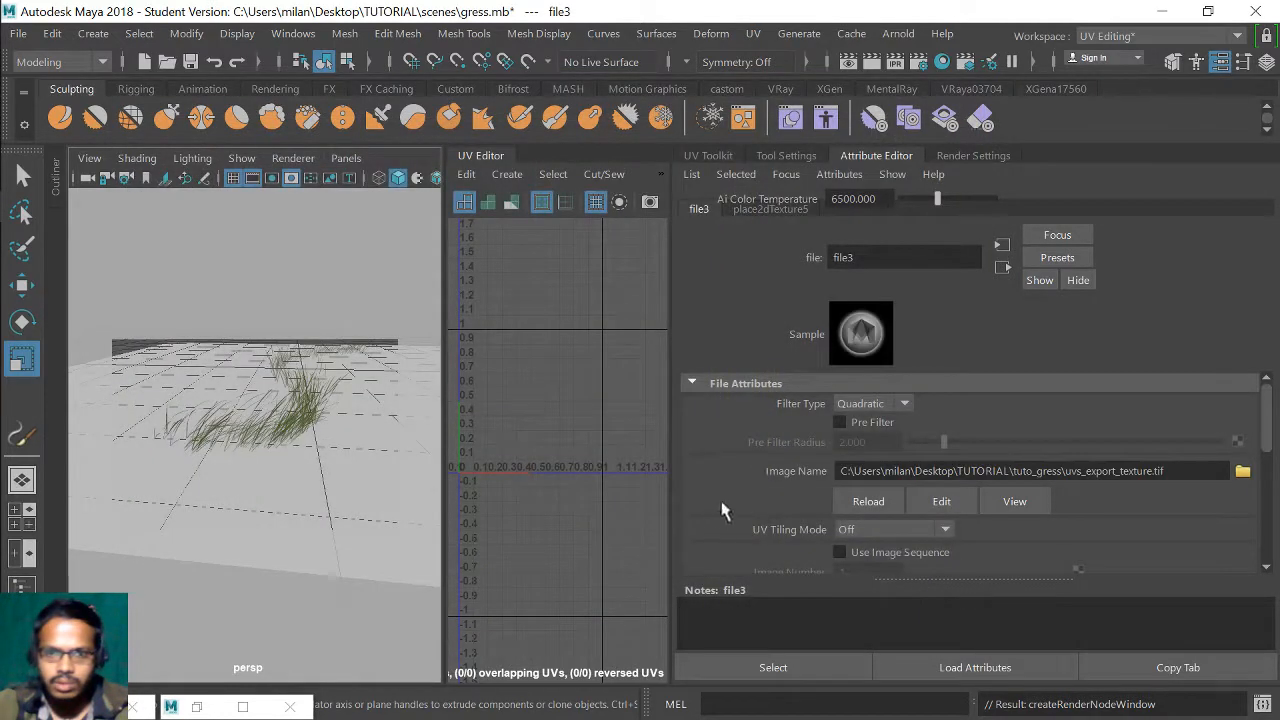
- Examine the texture on the grass blades up close and from a low angle in an enlarged perspective view
mouse_move(378, 446)
left_mouse_down("alt")
mouse_move(309, 420)
mouse_move(289, 434)
mouse_move(349, 451)
mouse_move(312, 428)
mouse_move(354, 409)
mouse_move(329, 448)
mouse_move(383, 434)
mouse_move(345, 410)
mouse_move(334, 454)
mouse_move(281, 420)
mouse_move(331, 423)
mouse_move(309, 431)
mouse_move(312, 448)
mouse_move(343, 434)
mouse_move(357, 394)
mouse_move(323, 446)
mouse_move(374, 474)
mouse_move(340, 460)
mouse_move(378, 457)
mouse_move(356, 440)
left_mouse_up("alt")
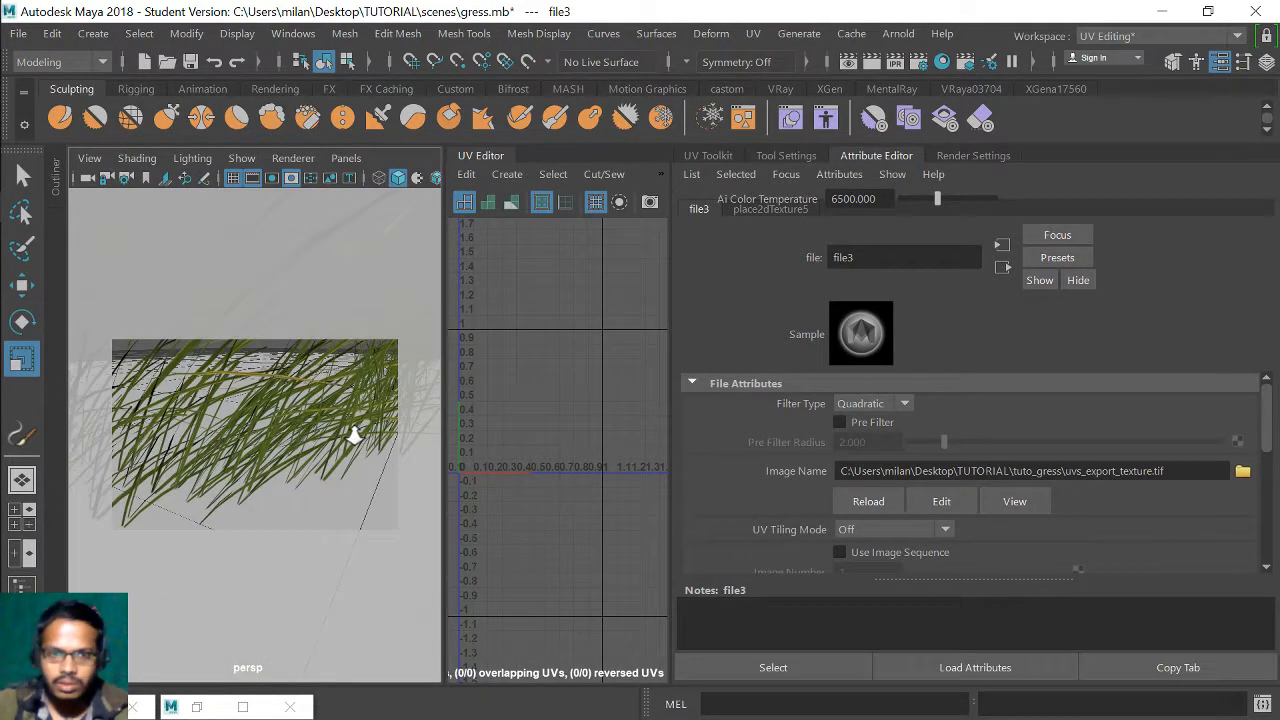
key("ctrl+space")
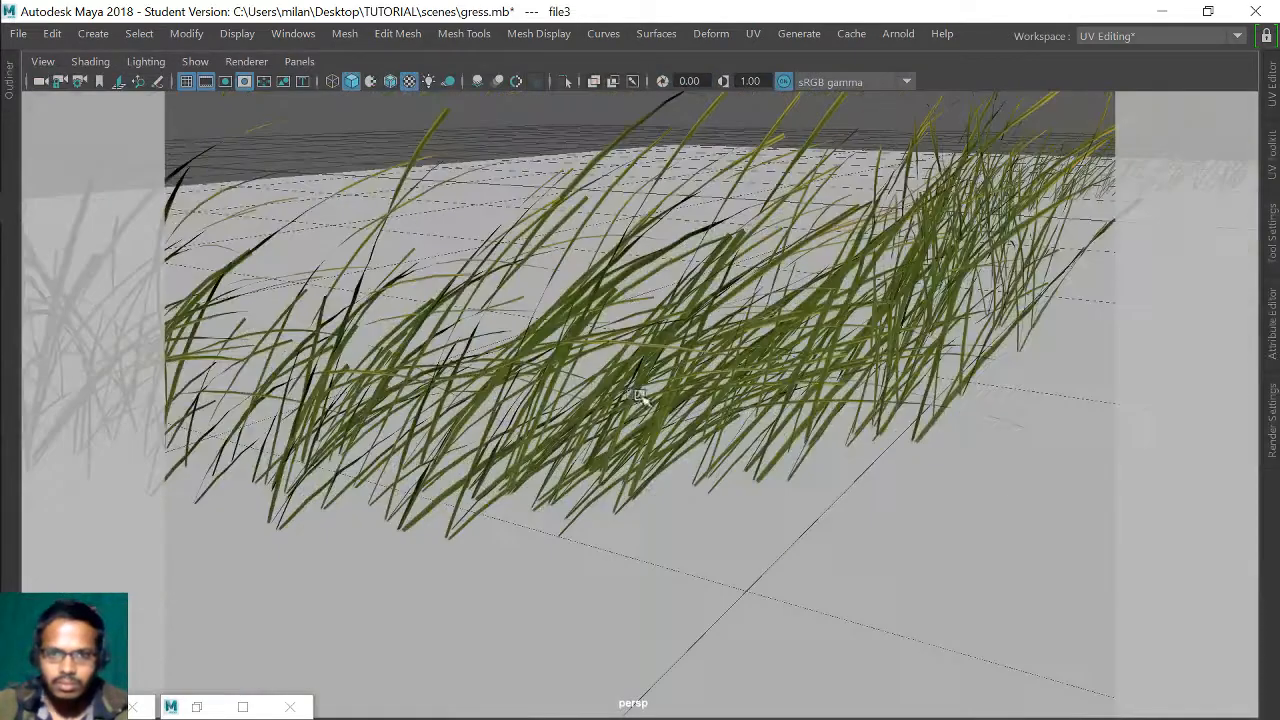
left_click_drag(640, 395, 593, 395, "alt")
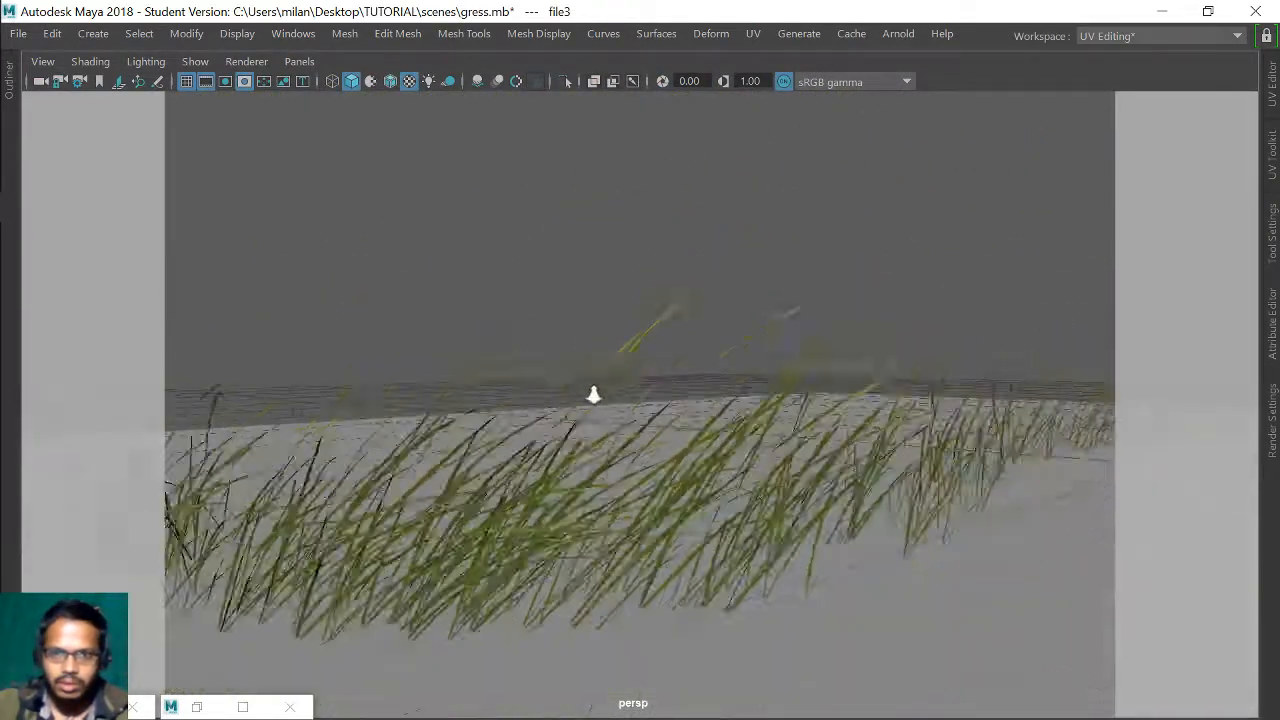
right_click_drag(593, 395, 600, 385, "alt")
middle_click_drag(600, 385, 615, 358, "alt")
key("ctrl+space")
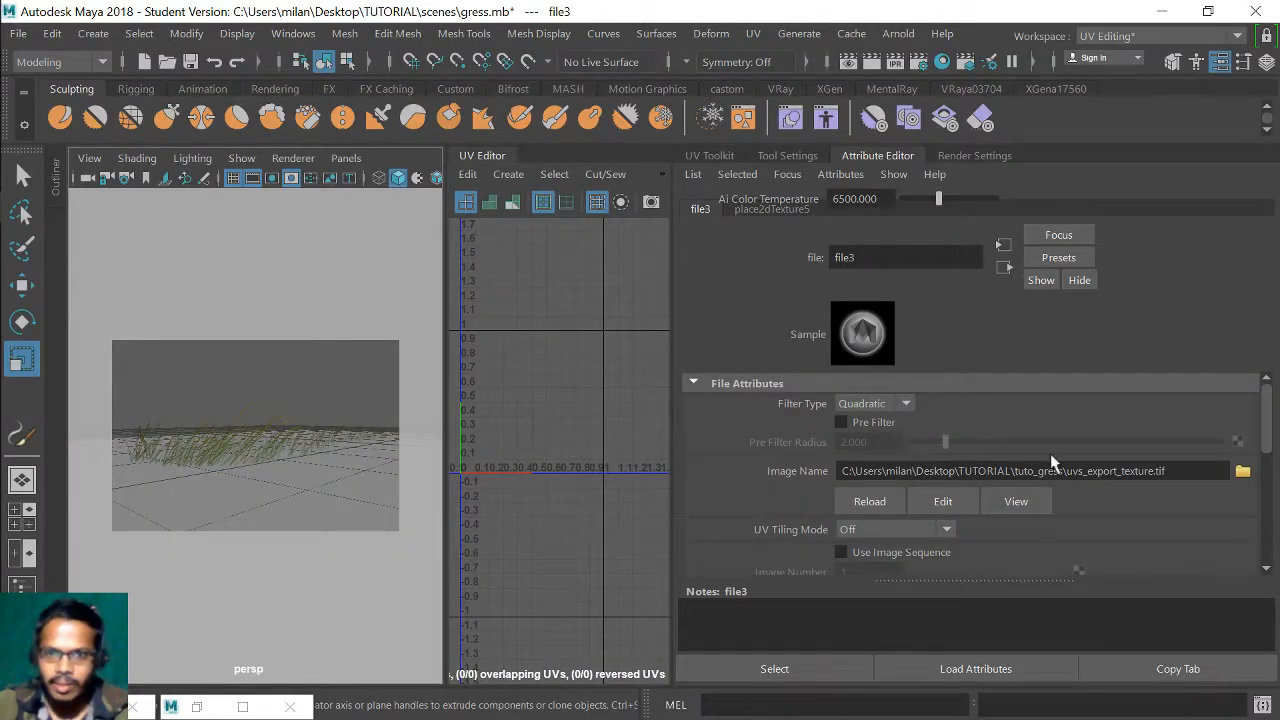
left_click_drag(246, 489, 277, 491, "alt")
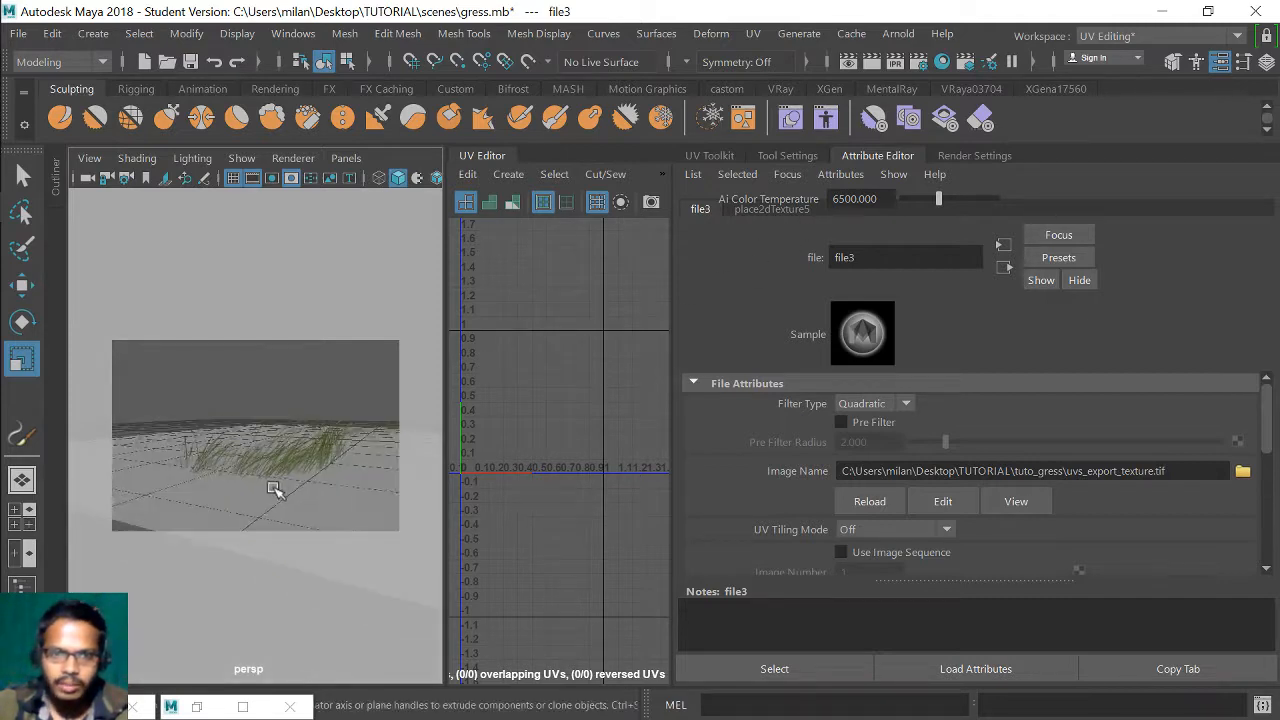
right_click_drag(277, 491, 317, 477, "alt")
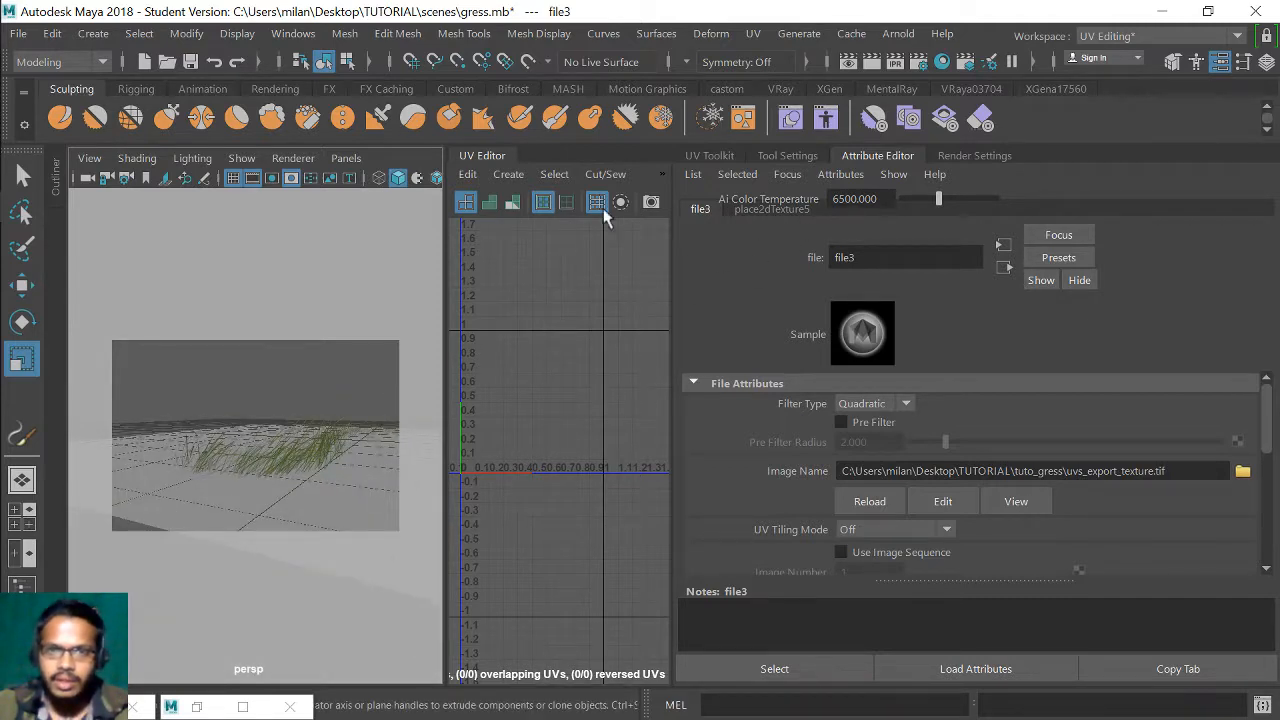
- Test-render the textured grass with V-Ray from a maximized Render View, then minimize the frame buffer
left_click(851, 63)
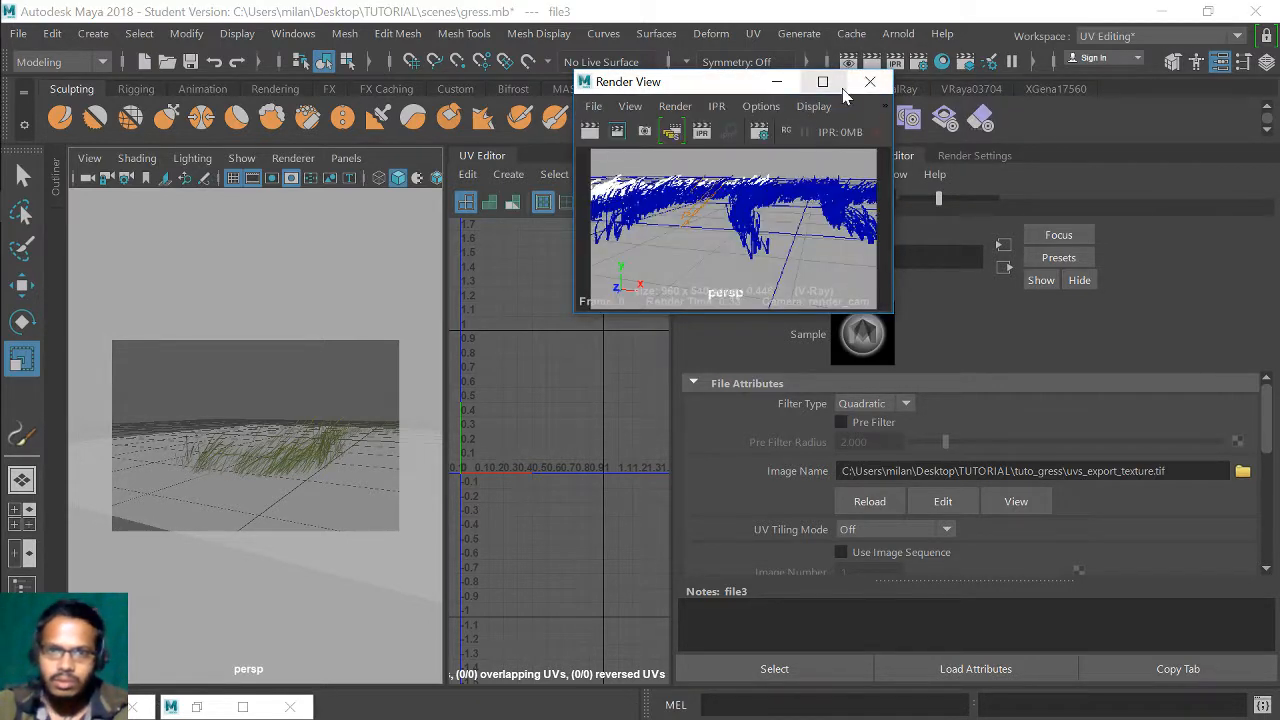
left_click(840, 86)
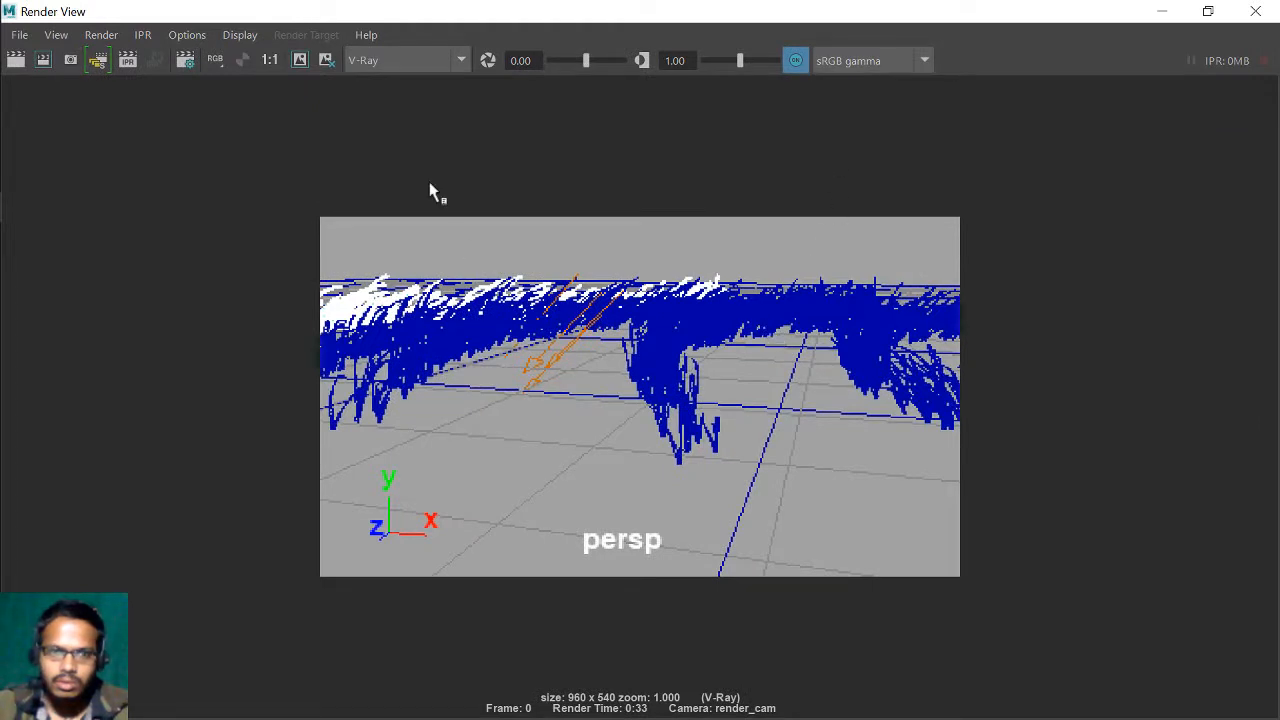
left_click(13, 61)
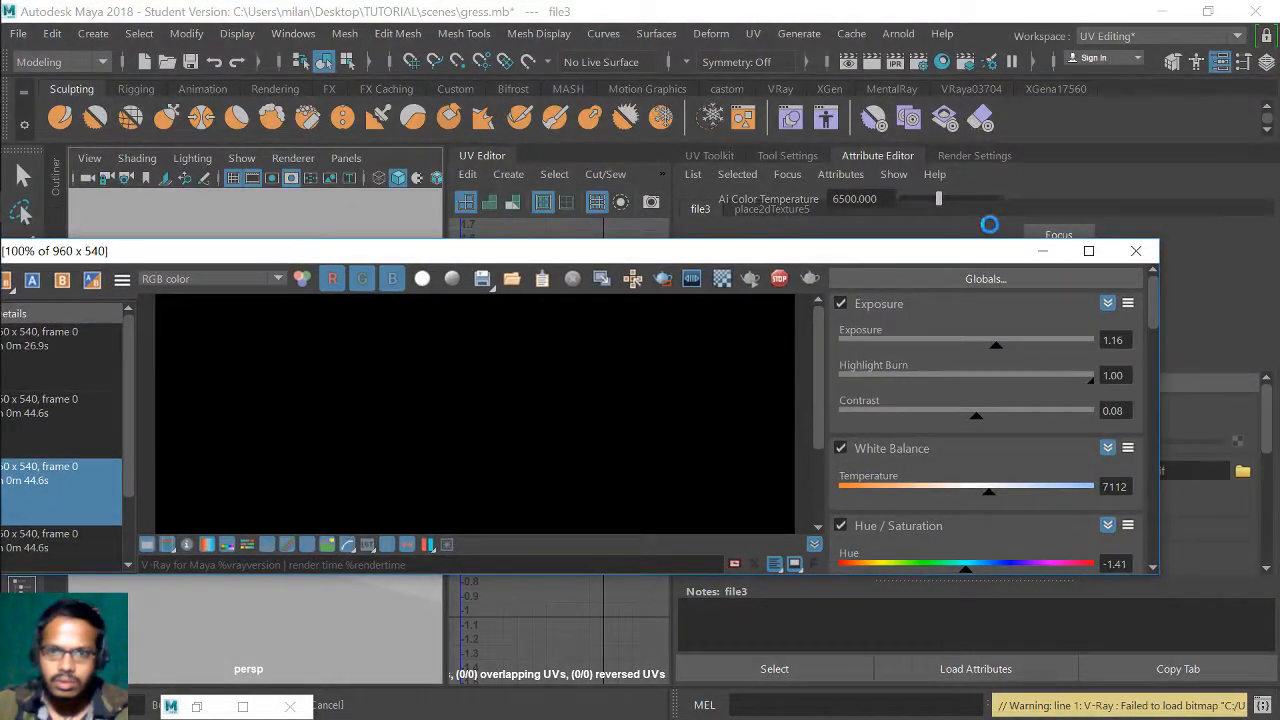
left_click(1042, 251)
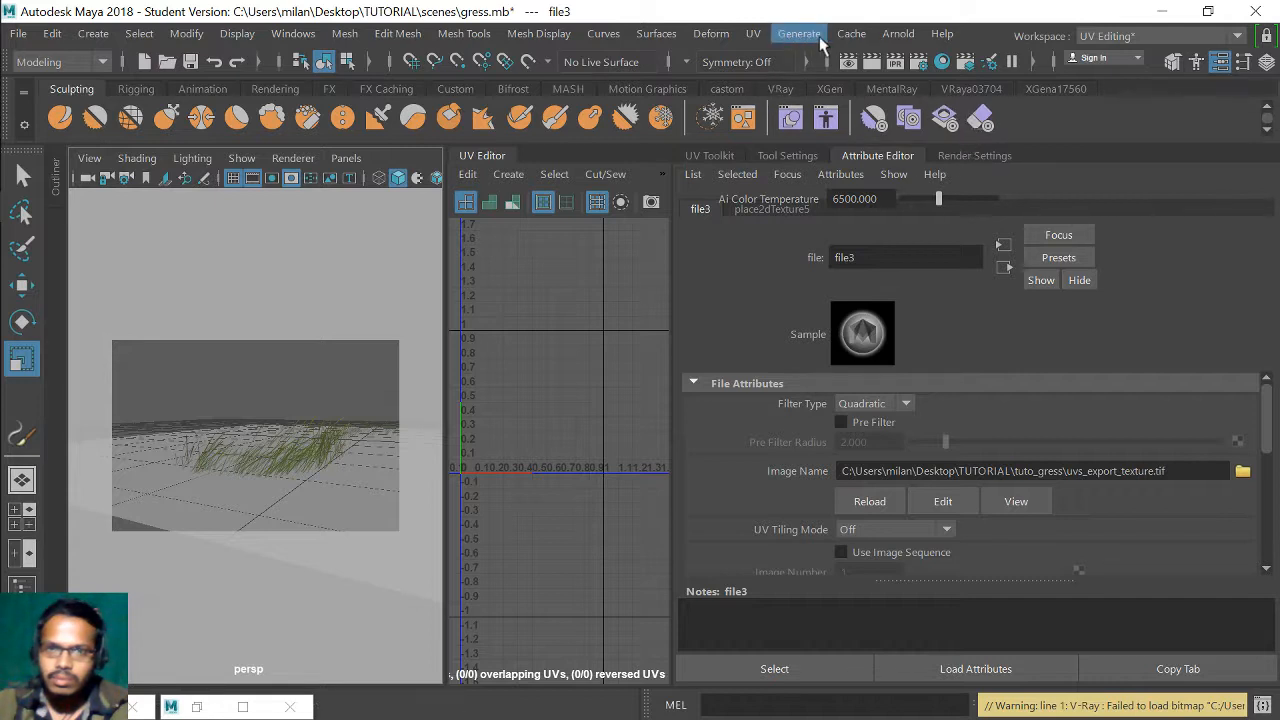
- Set the scene's renderer to Maya Software, and bring up the Render View briefly before minimizing it
left_click(918, 62)
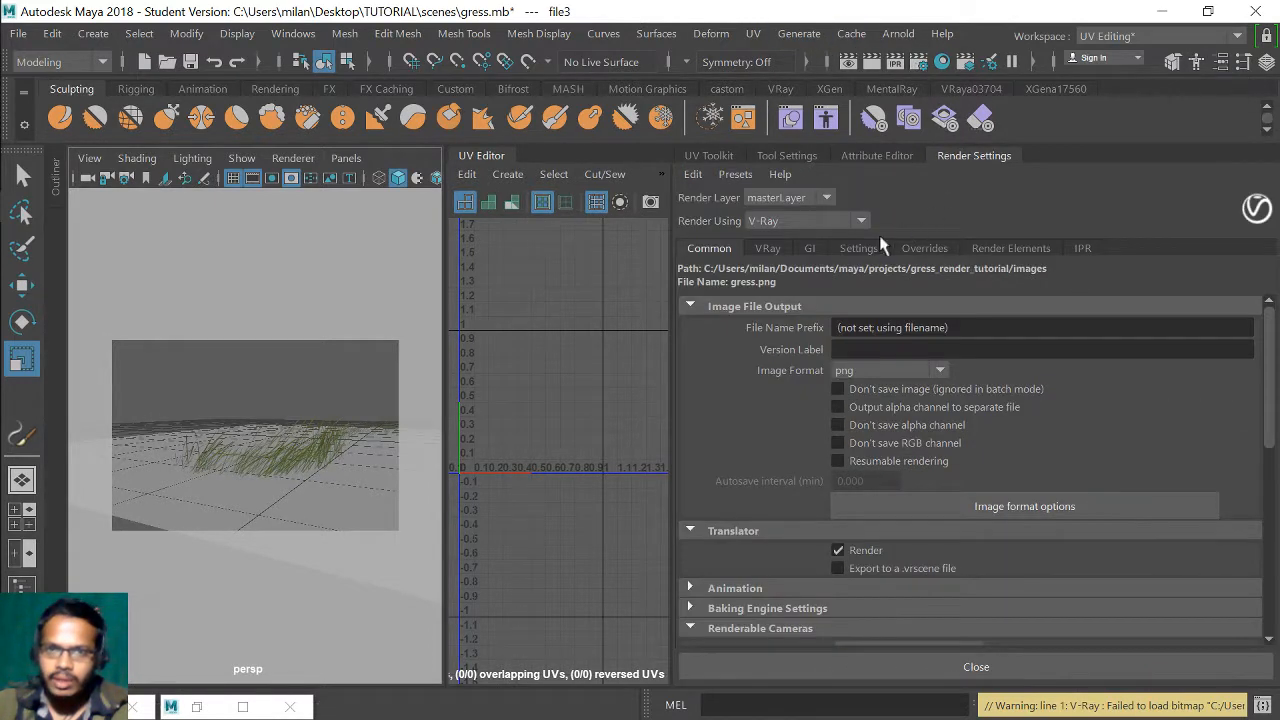
left_click(802, 221)
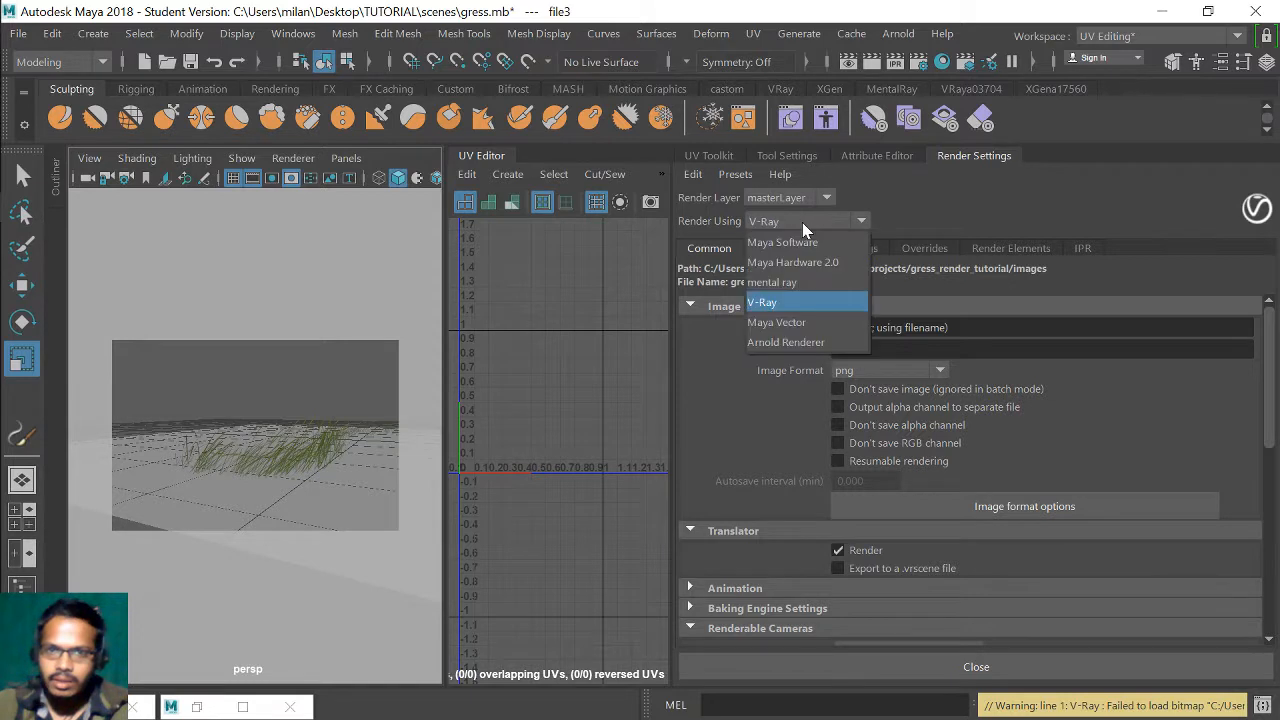
left_click(314, 38)
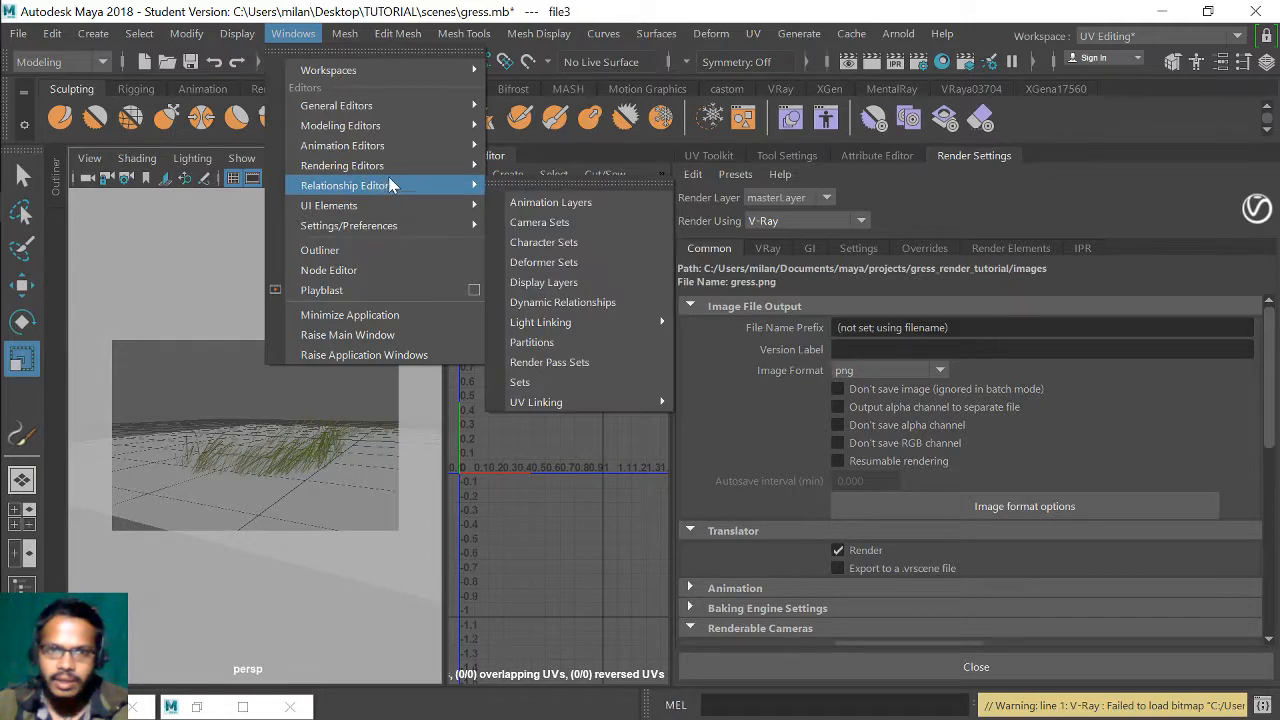
mouse_move(400, 166)
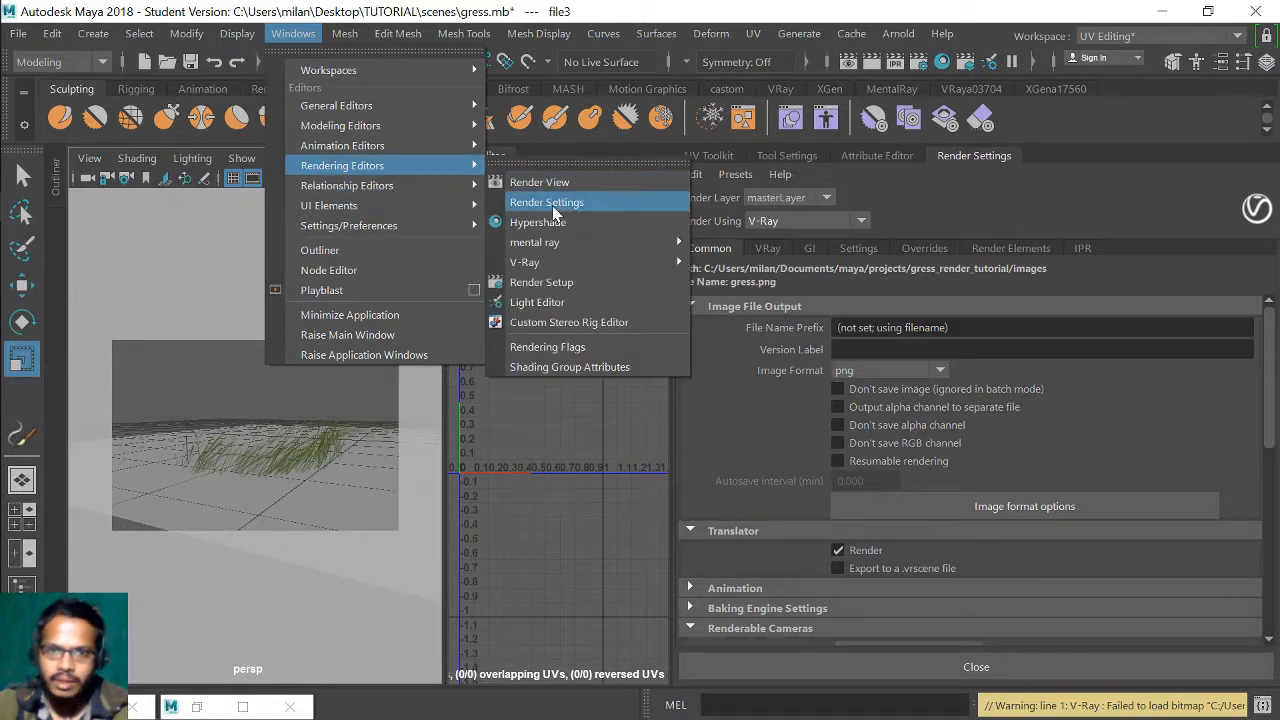
left_click(577, 203)
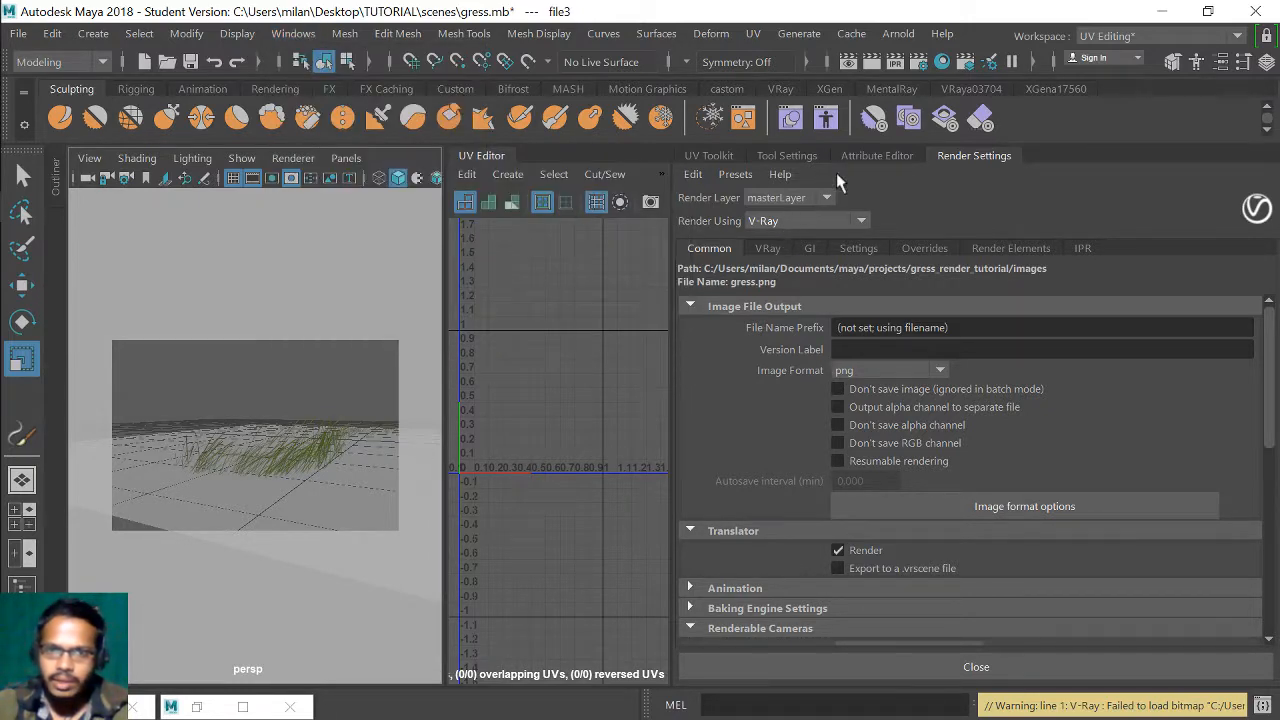
left_click(788, 224)
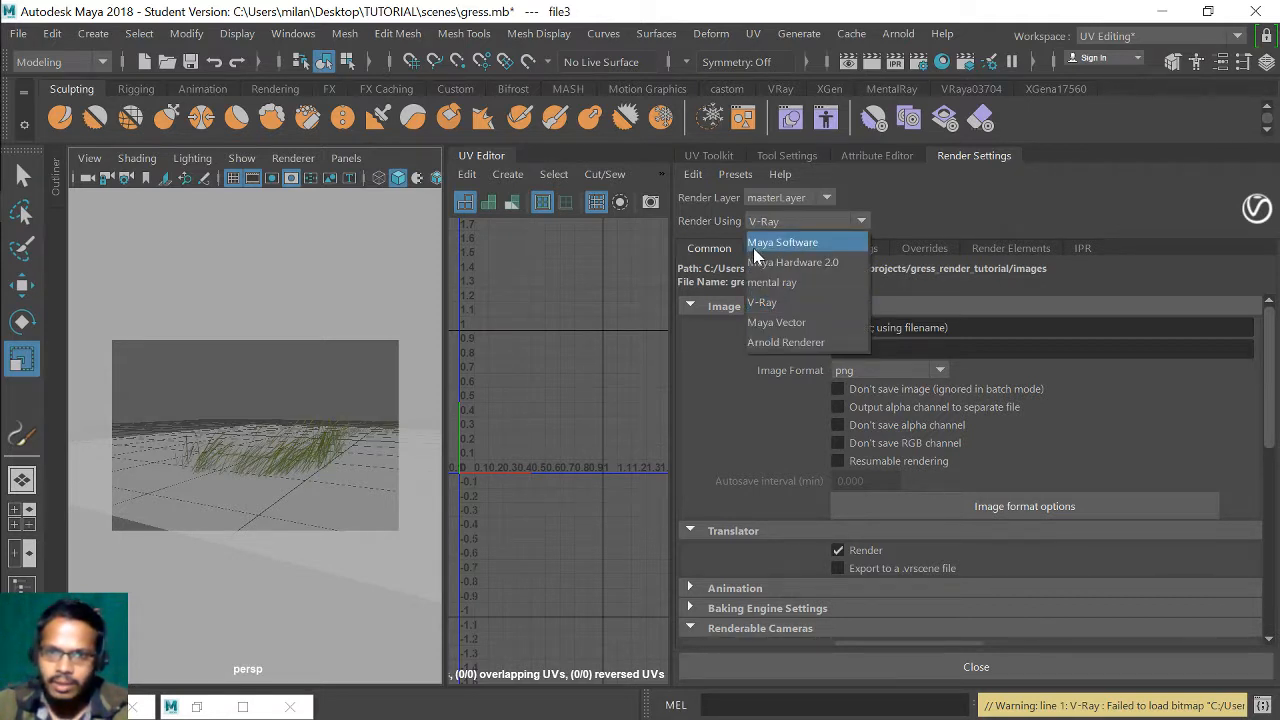
left_click(816, 242)
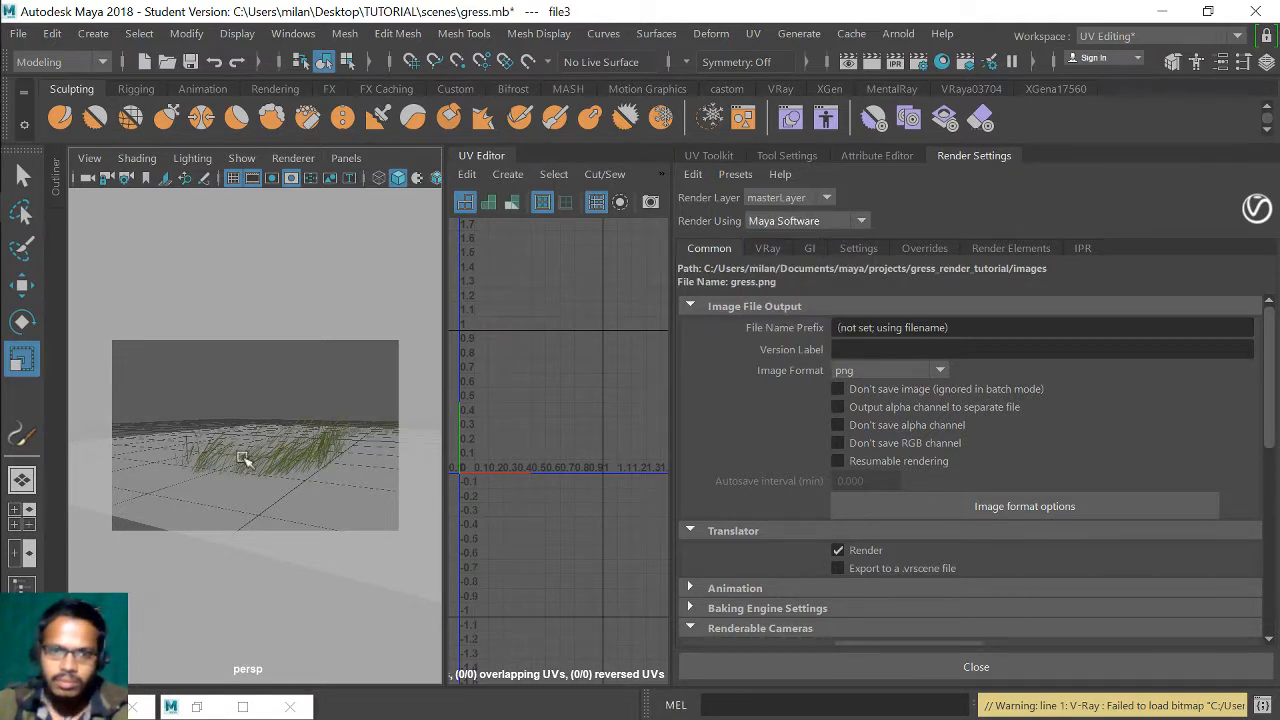
left_click(847, 61)
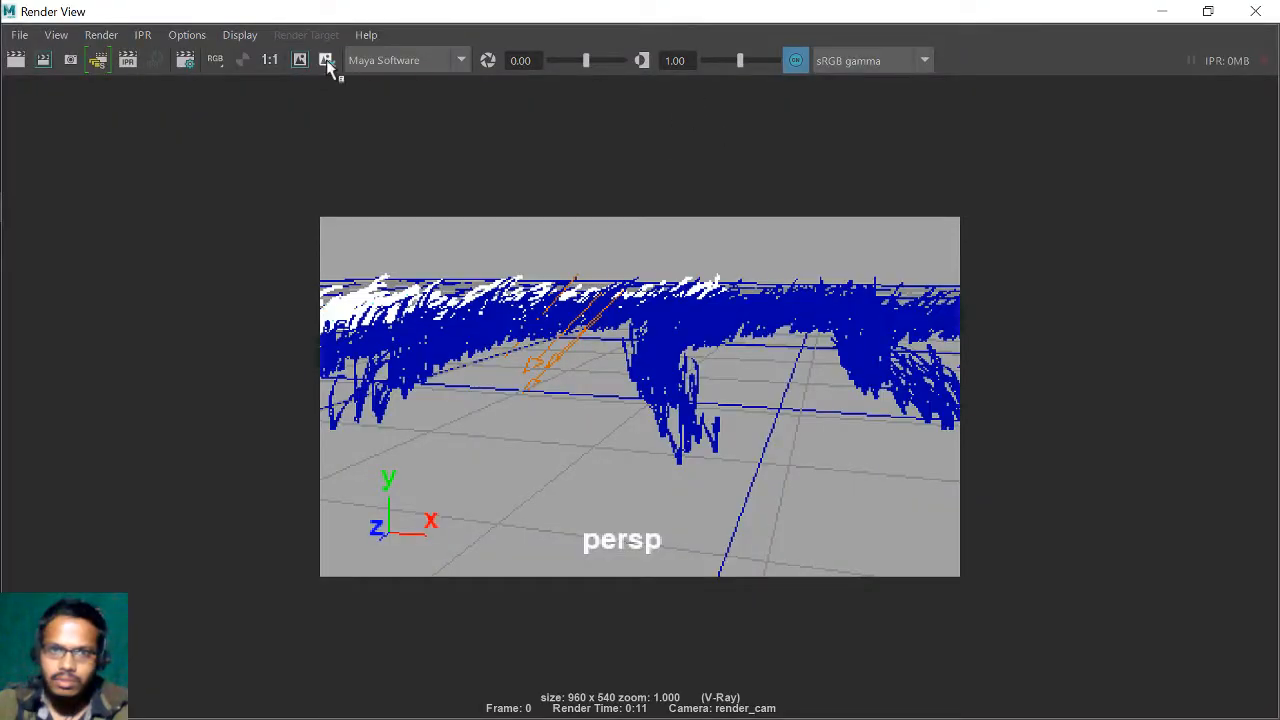
left_click_drag(403, 10, 285, 126)
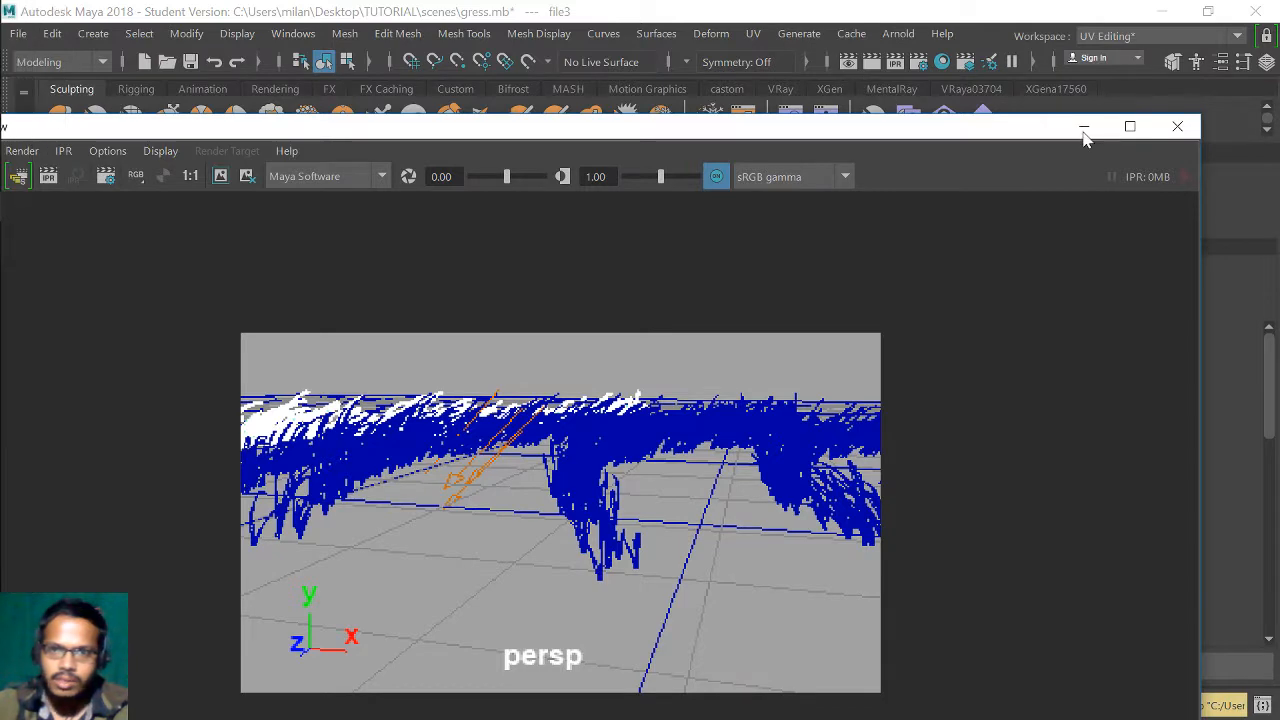
left_click(1084, 126)
- Create a directional light and scale it up uniformly to about 2.65
left_click(98, 34)
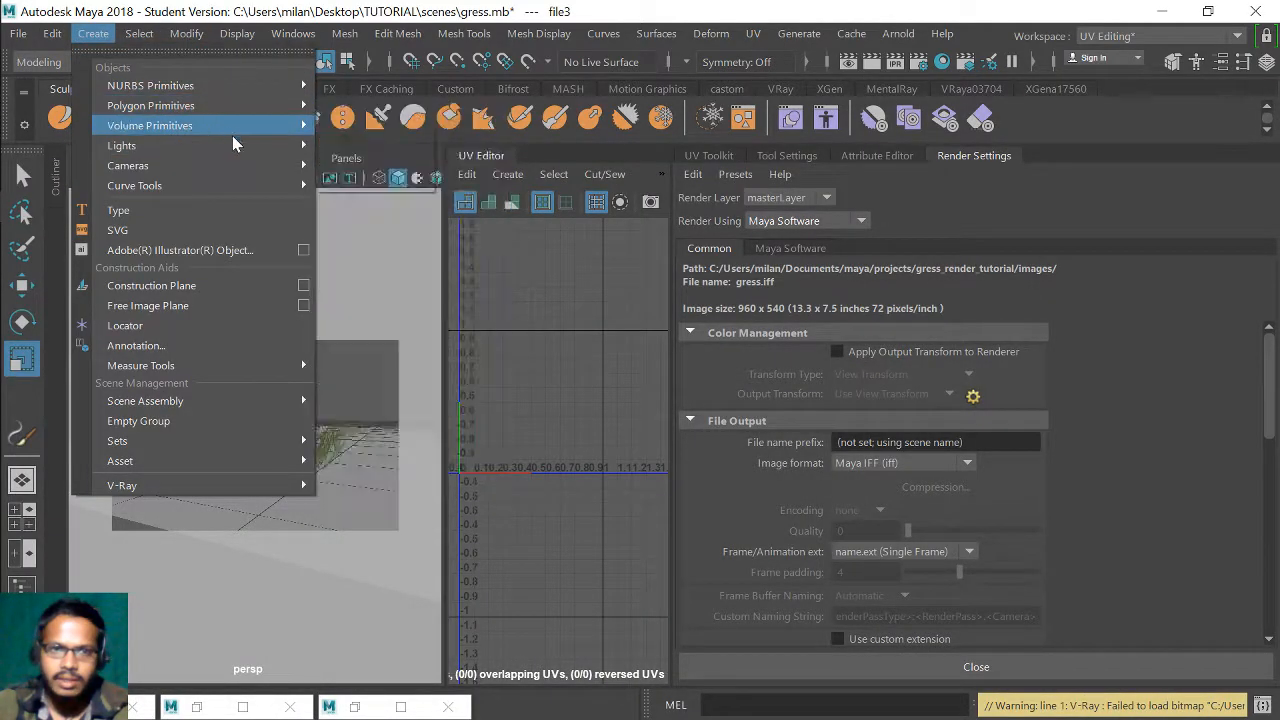
mouse_move(197, 191)
mouse_move(213, 153)
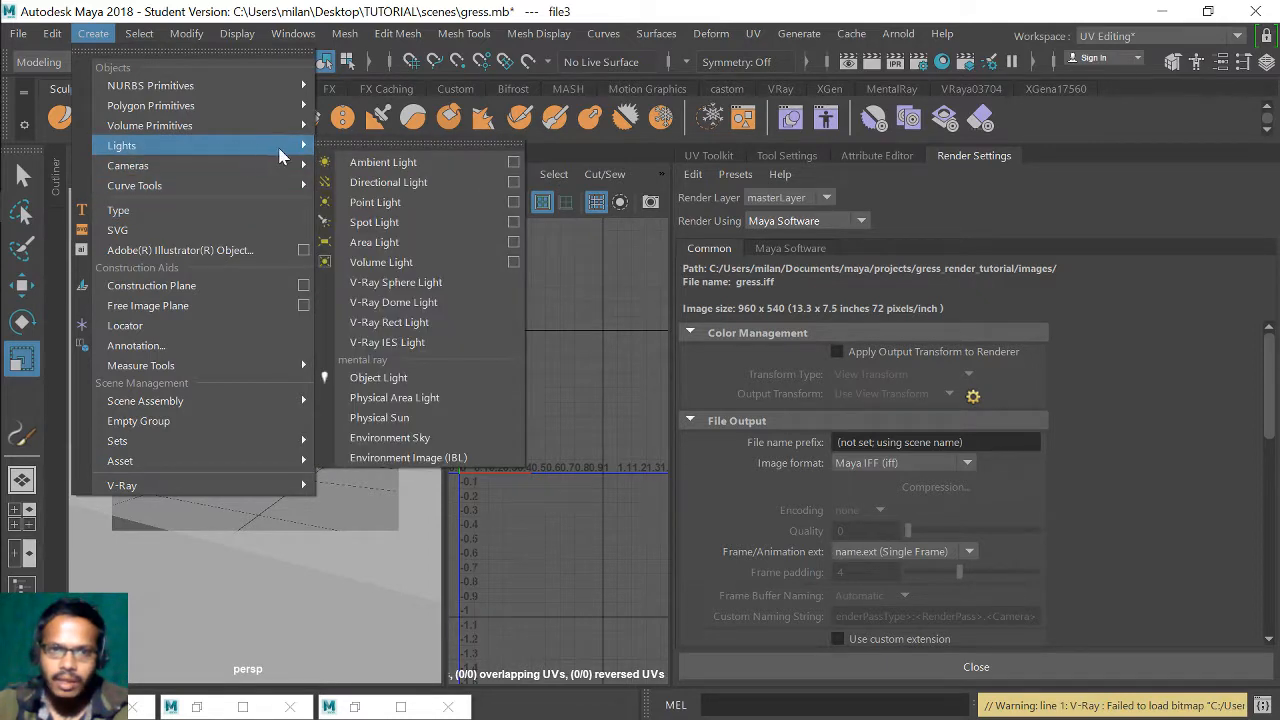
left_click(415, 181)
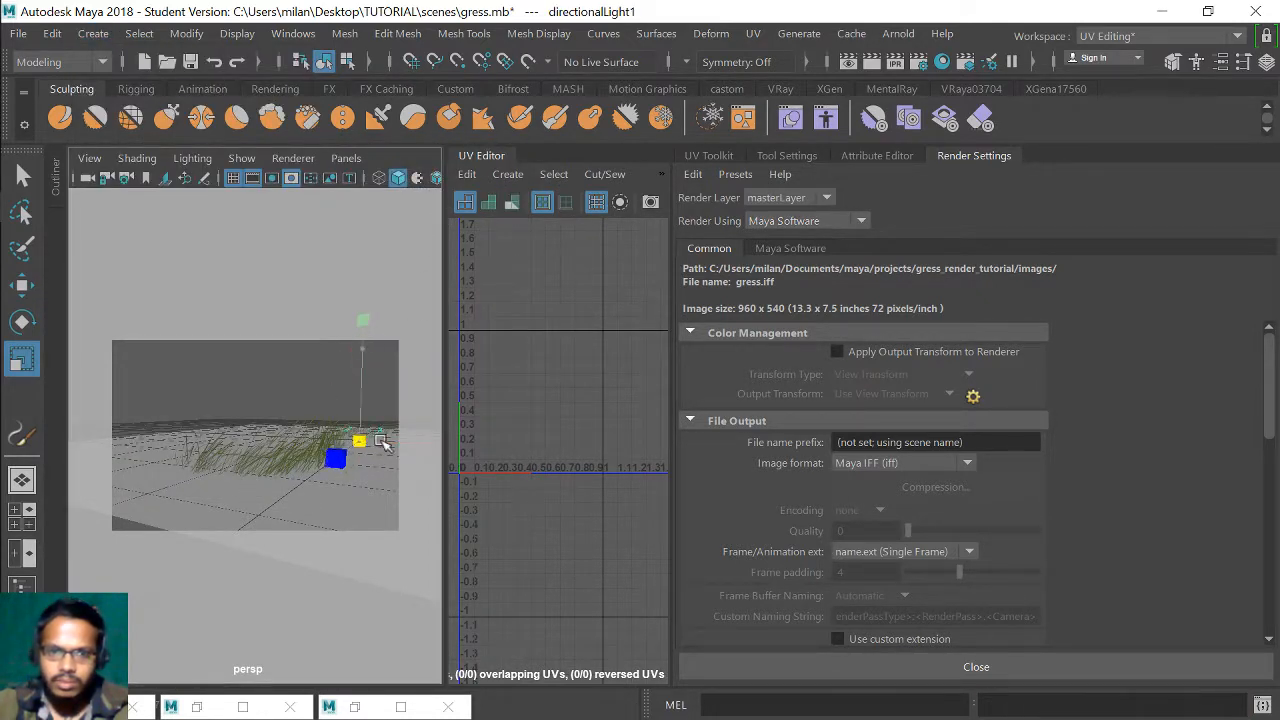
left_click_drag(381, 441, 444, 463)
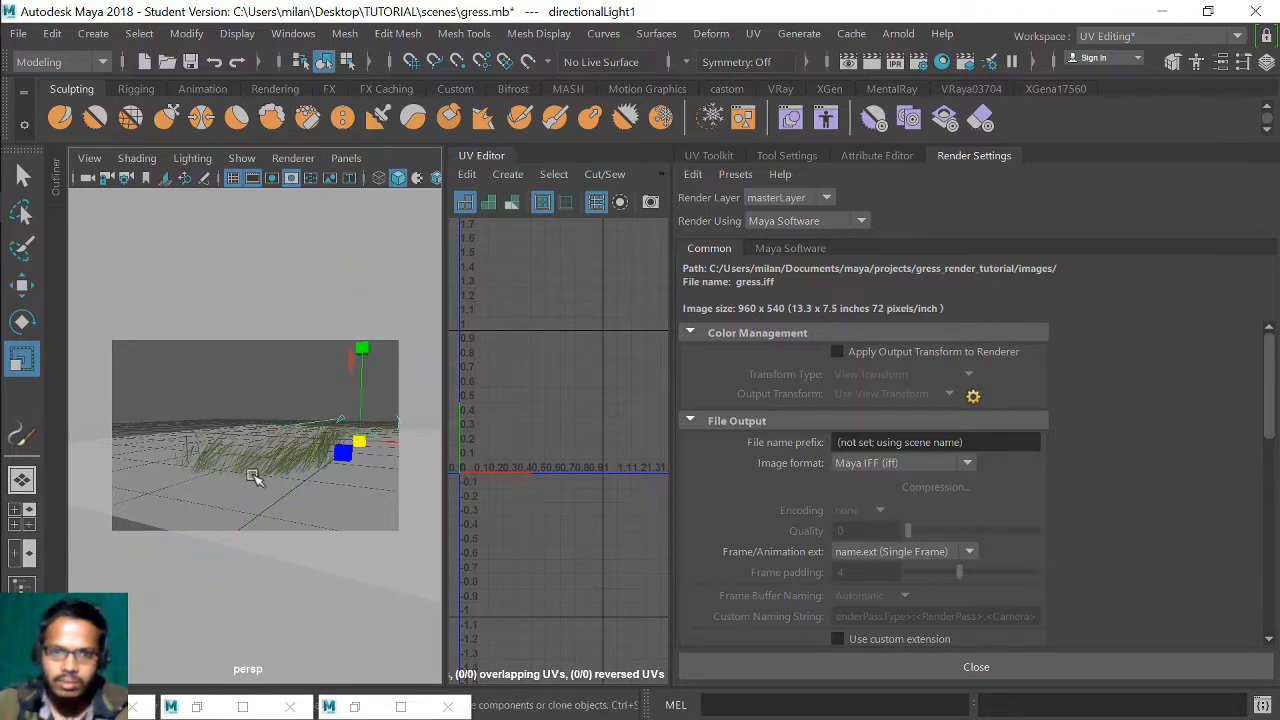
- Select directionalLight1 and rotate it about -30 degrees around X so it shines down onto the grass
left_click_drag(308, 427, 229, 458)
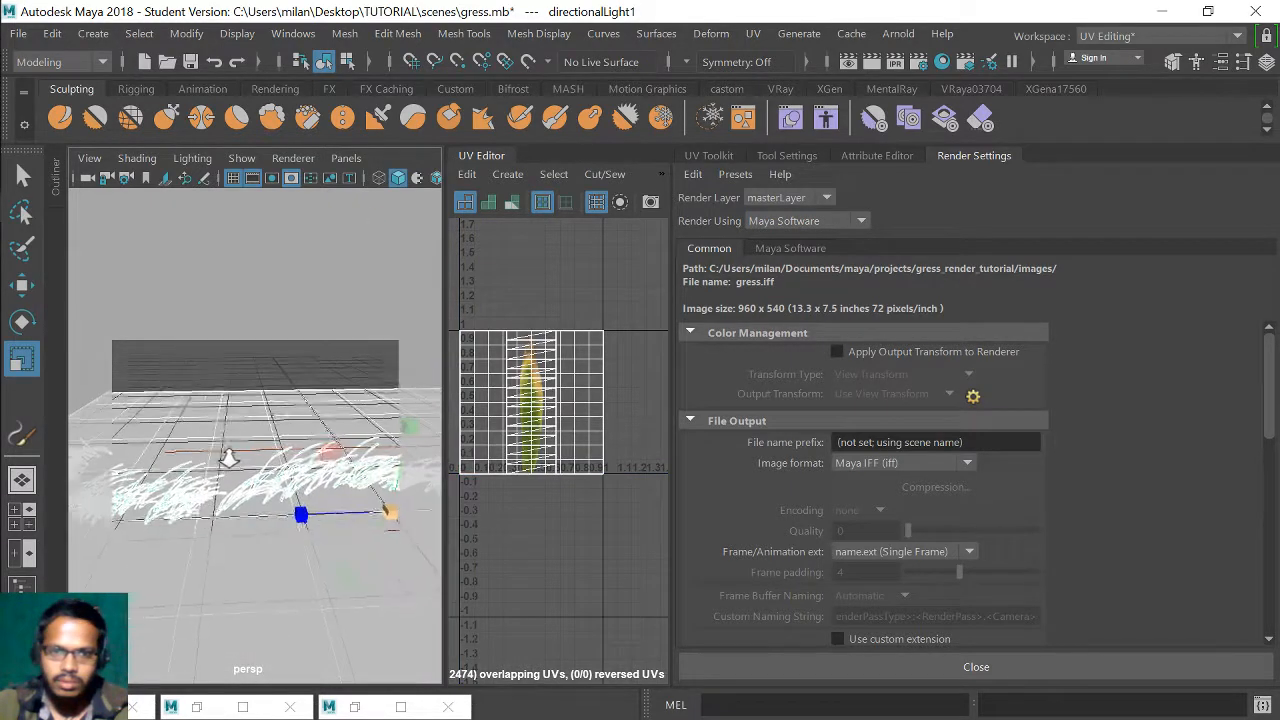
scroll(229, 458, "down", 4)
left_click_drag(203, 380, 220, 358, "alt")
key("super")
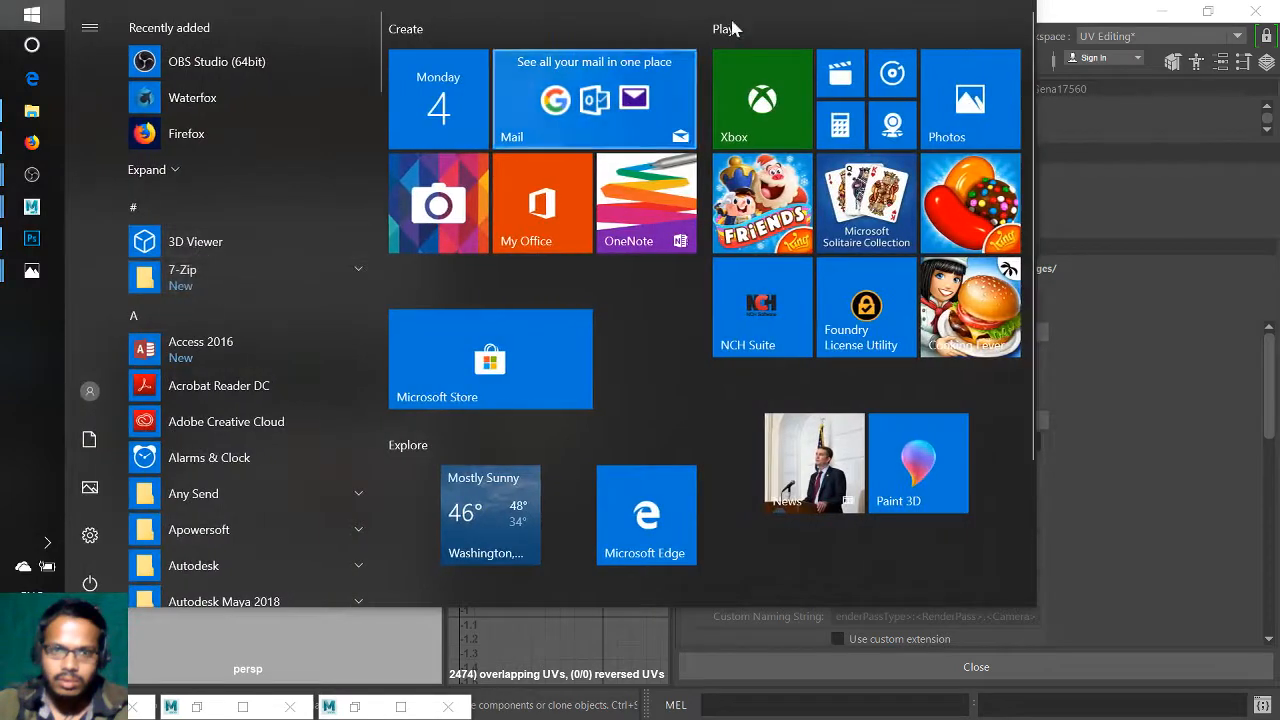
left_click(1156, 192)
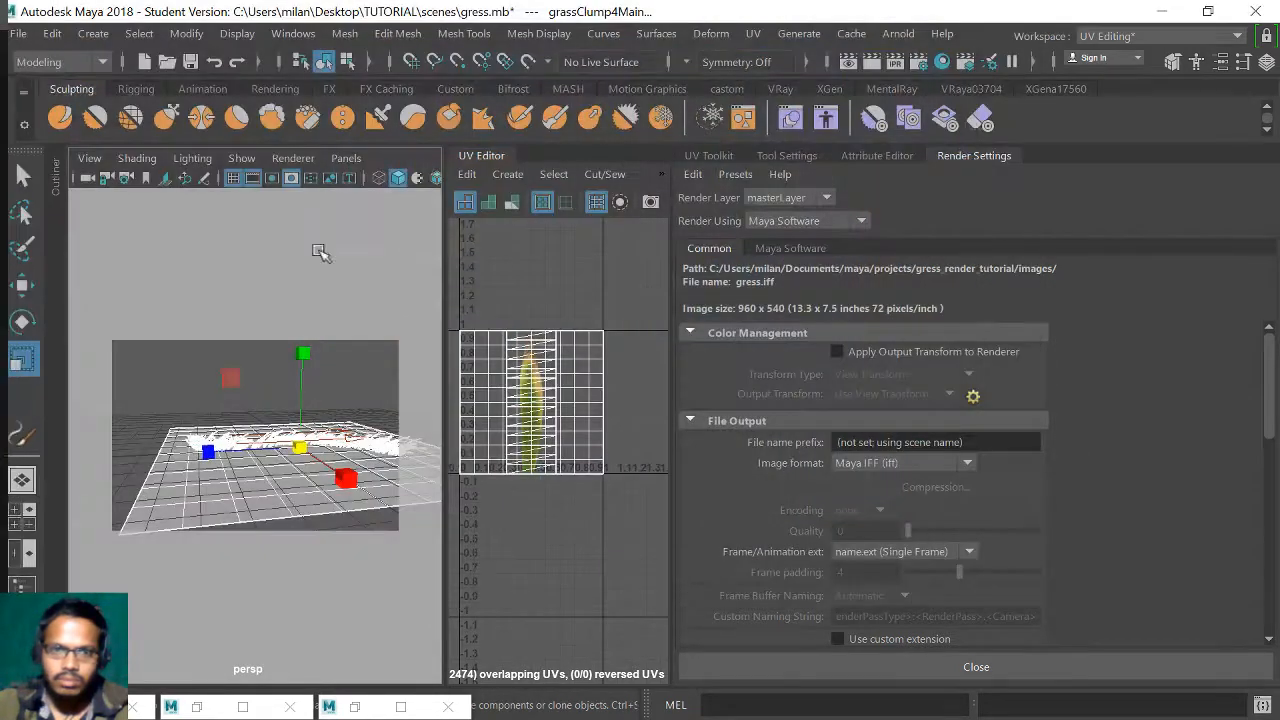
left_click(56, 177)
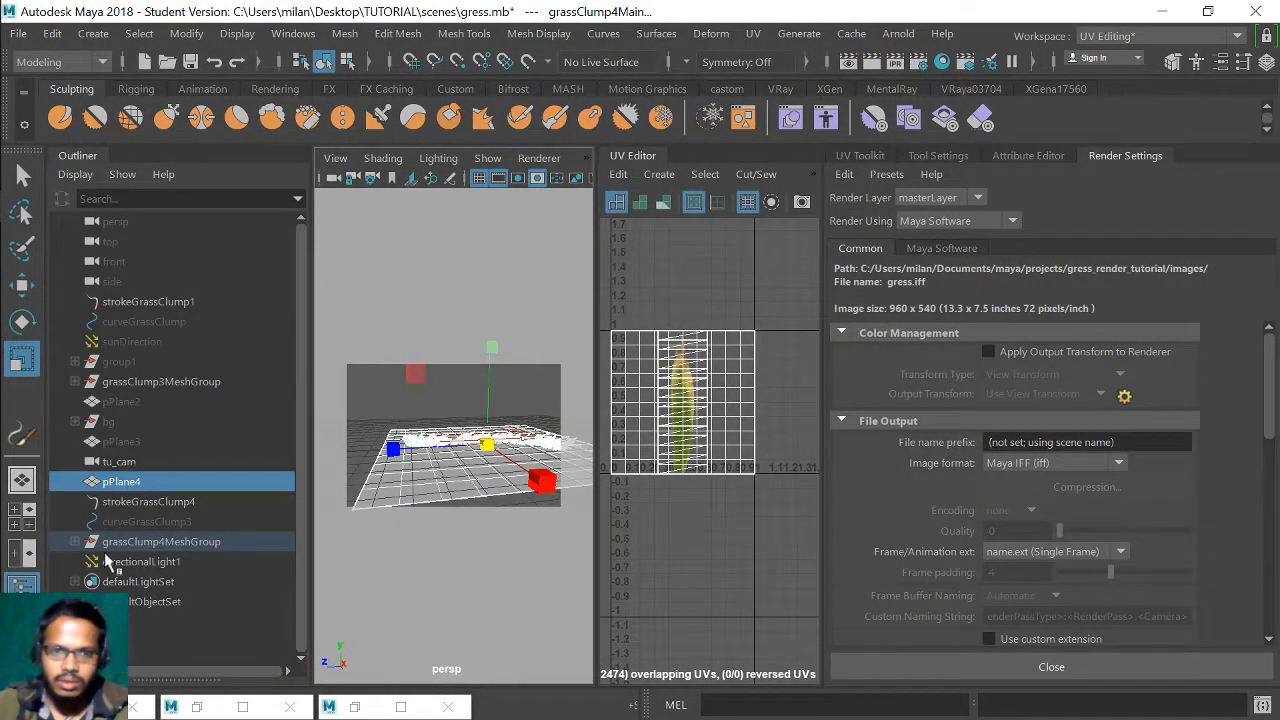
left_click(110, 562)
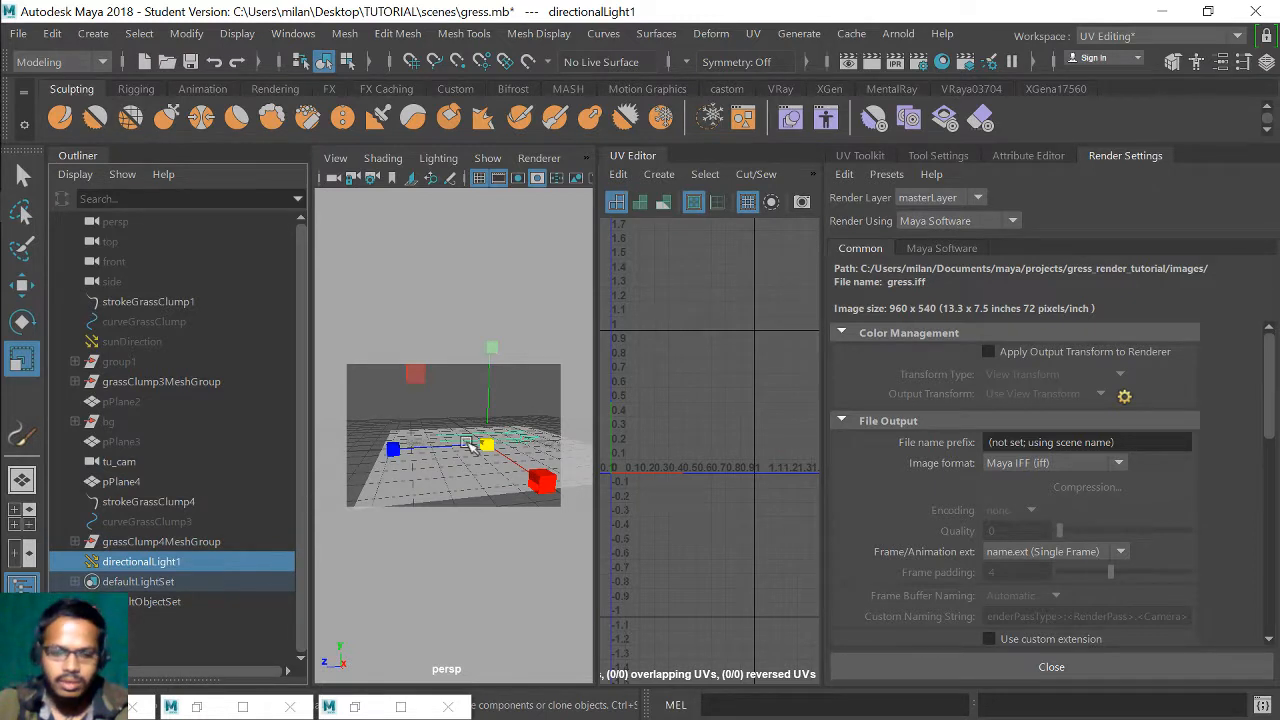
key("e")
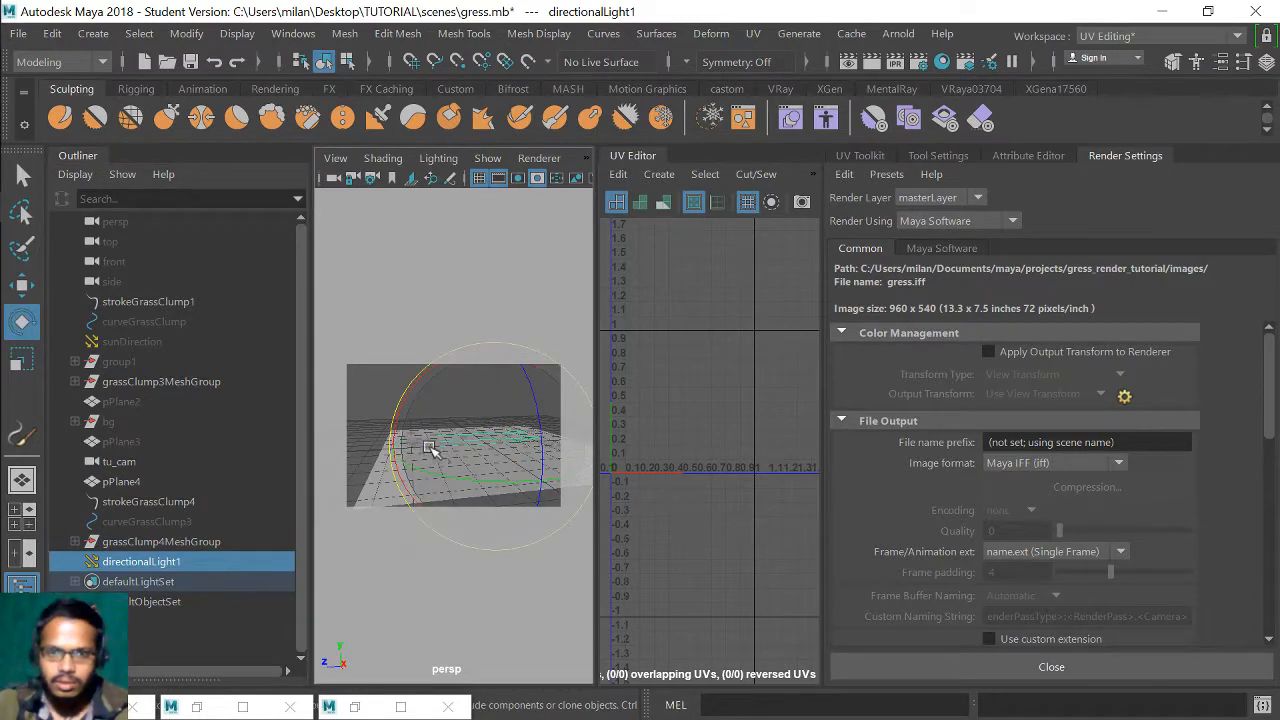
left_click_drag(431, 454, 481, 435, "alt")
right_click_drag(481, 435, 536, 491, "alt")
mouse_move(490, 442)
left_mouse_down()
mouse_move(517, 383)
mouse_move(537, 434)
mouse_move(494, 449)
mouse_move(590, 424)
left_mouse_up()
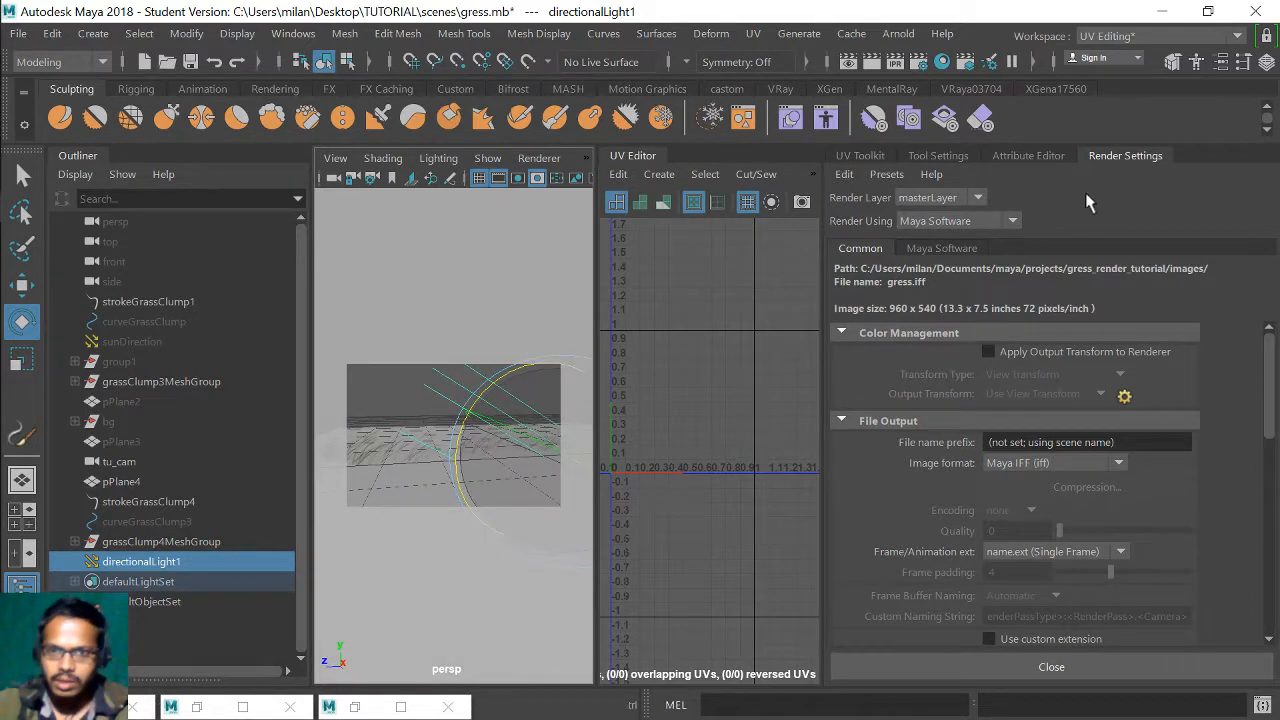
- Set the intensity of directionalLightShape1 to 2 in its light attributes
right_click(445, 396)
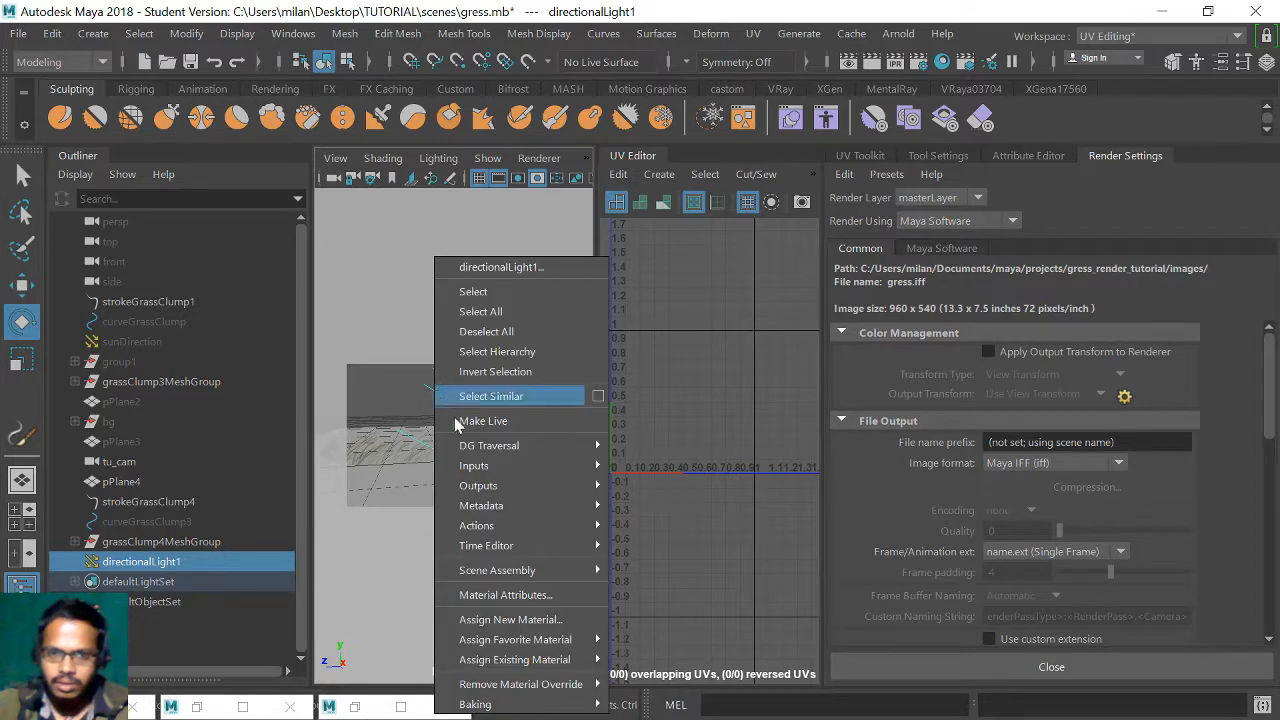
left_click(547, 598)
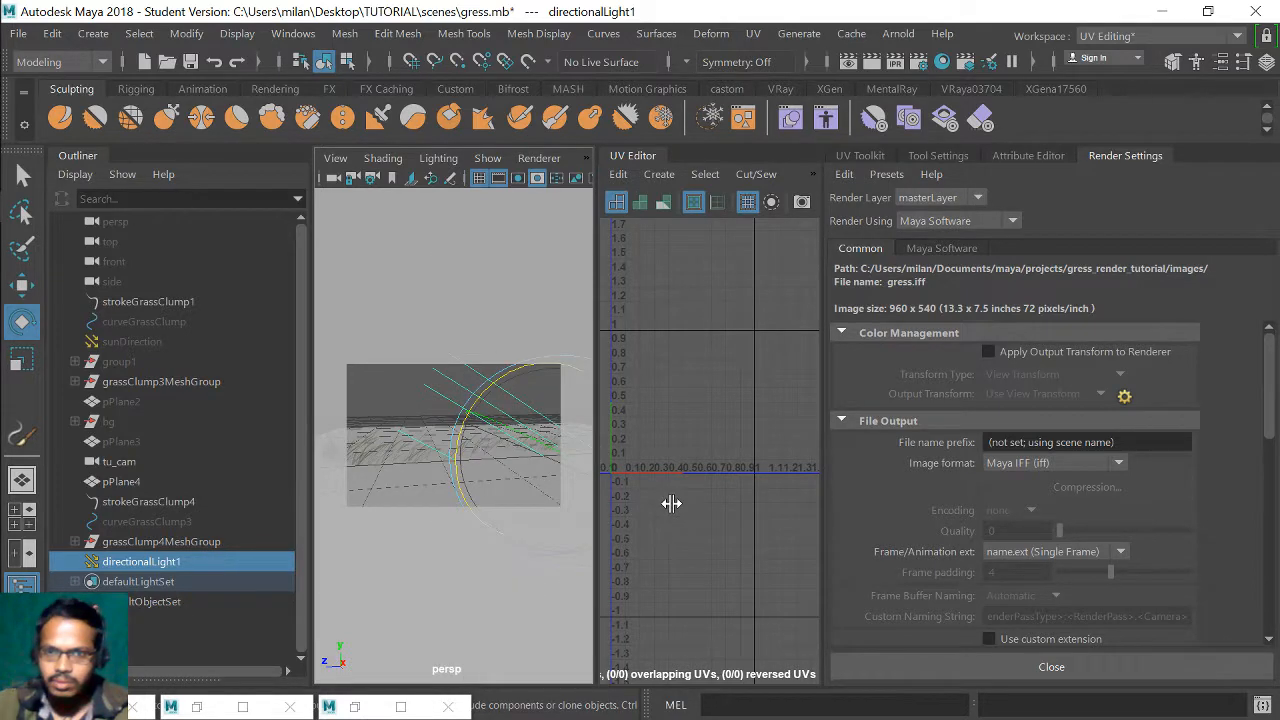
left_click(1028, 156)
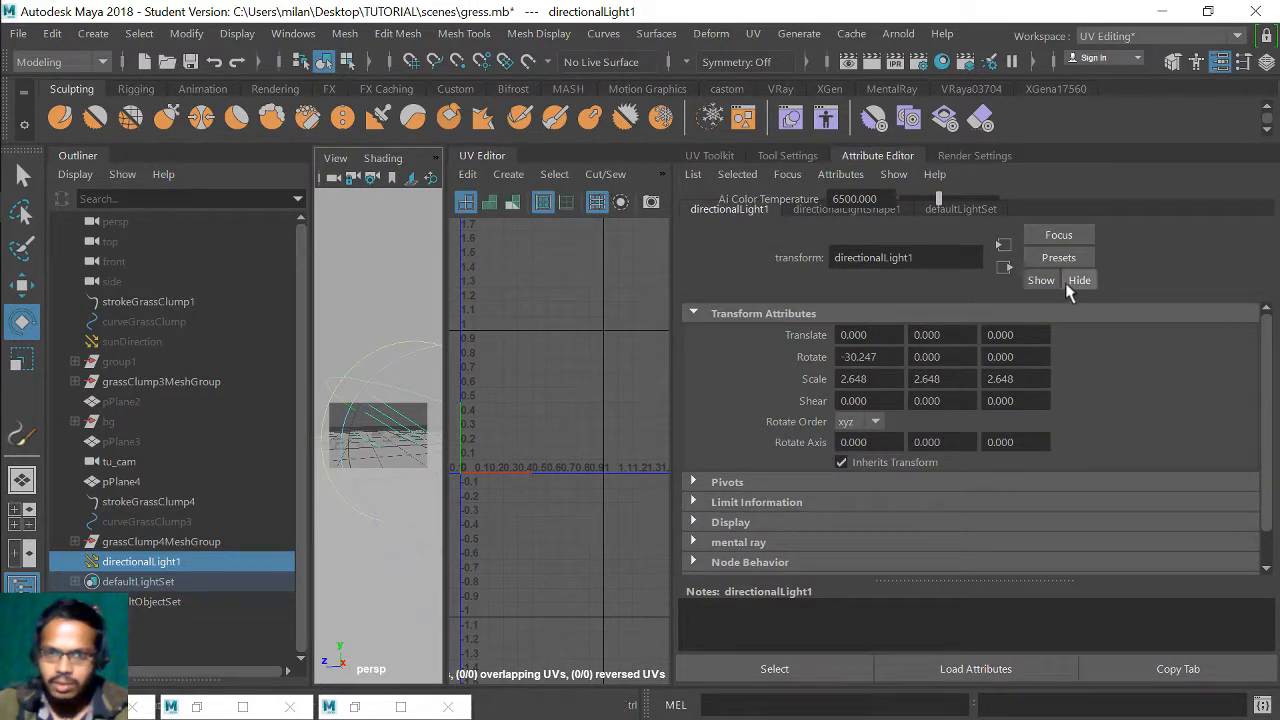
scroll(916, 388, "down", 1)
scroll(883, 395, "up", 1)
scroll(1272, 357, "down", 1)
scroll(1270, 363, "up", 1)
left_click(874, 212)
double_click(860, 444)
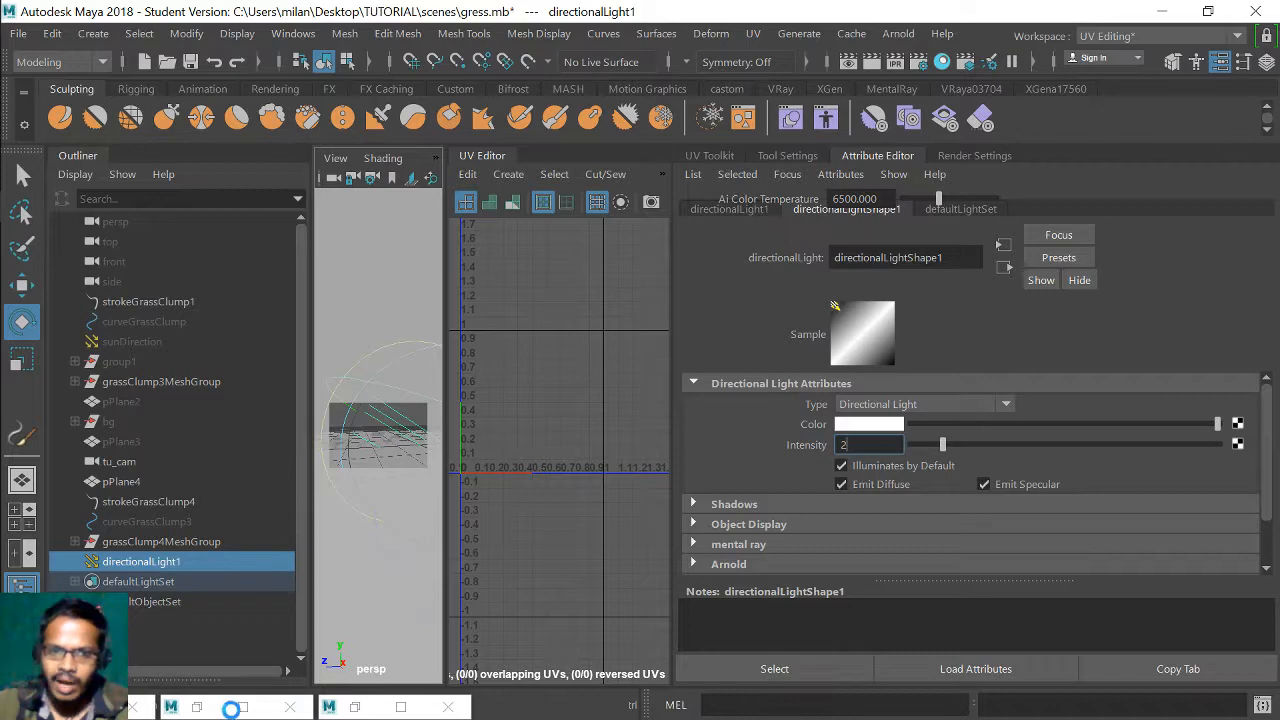
- Look through the directional light's Arnold attributes in the Hypershade, set its intensity to 5, and minimize the Hypershade
left_click(392, 706)
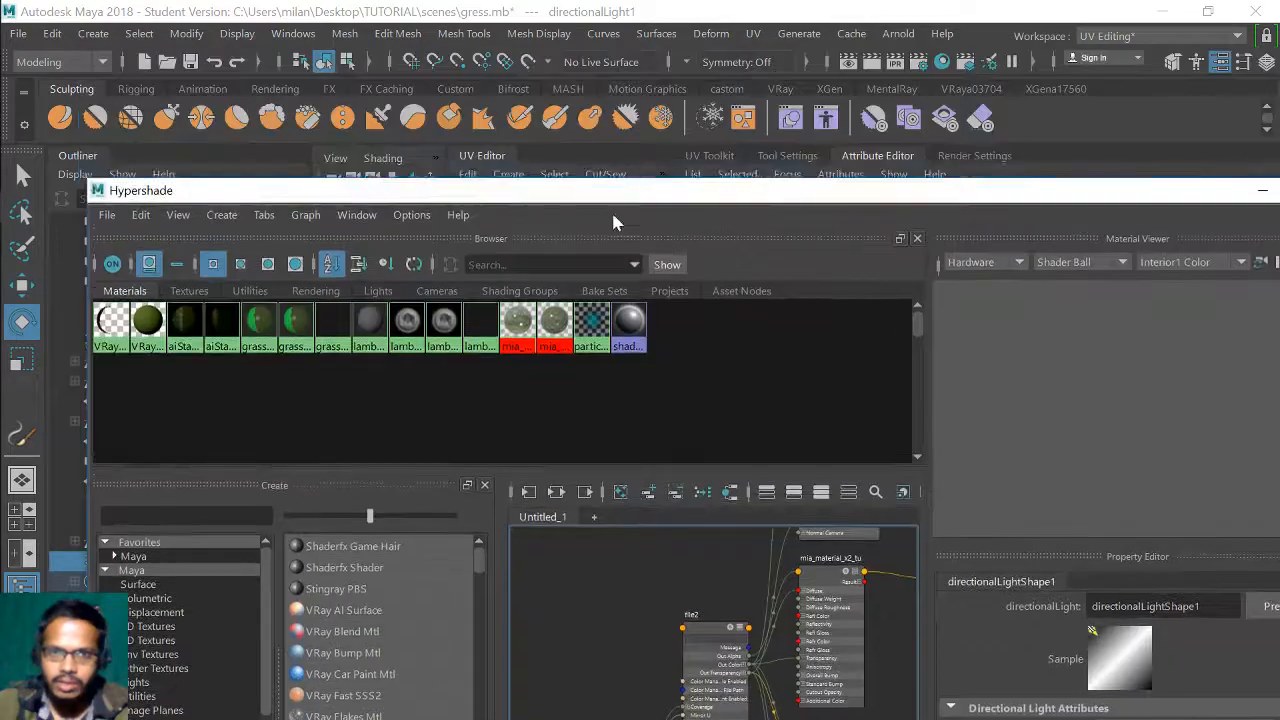
left_click_drag(611, 210, 586, 6)
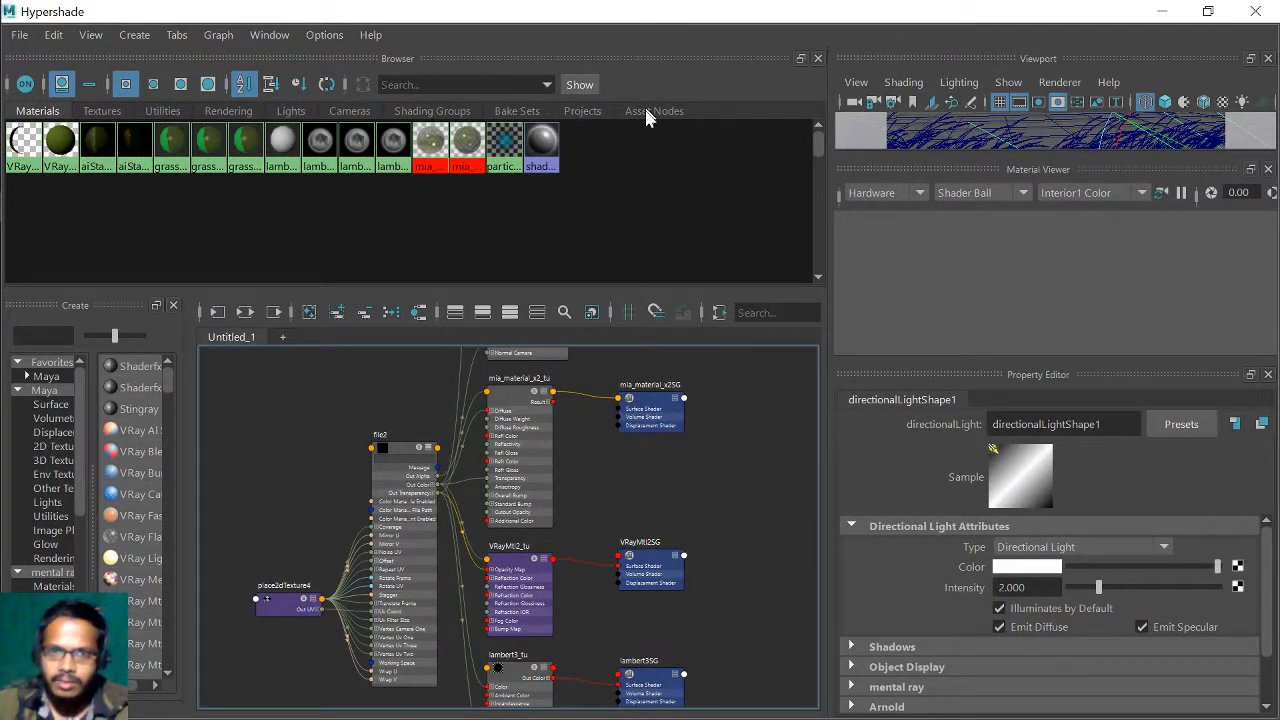
left_click_drag(662, 11, 660, 132)
left_click_drag(900, 143, 900, 8)
scroll(1060, 640, "down", 3)
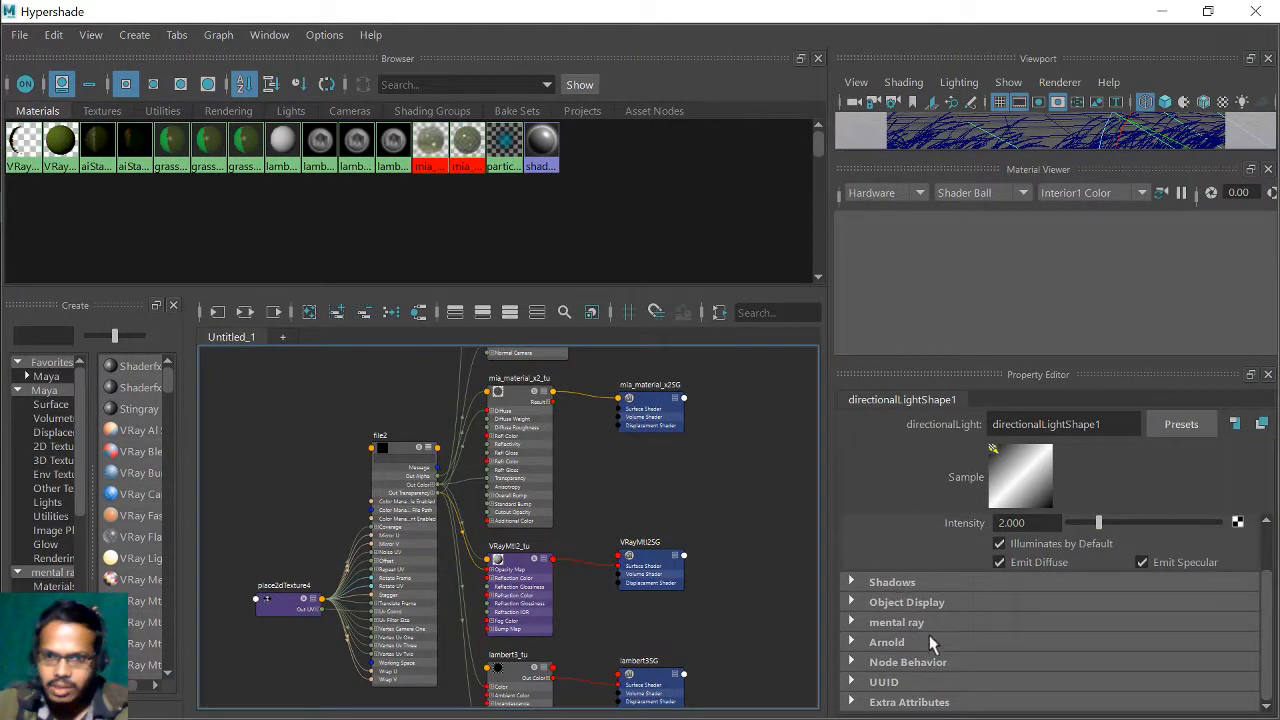
left_click(886, 642)
scroll(1065, 655, "down", 2)
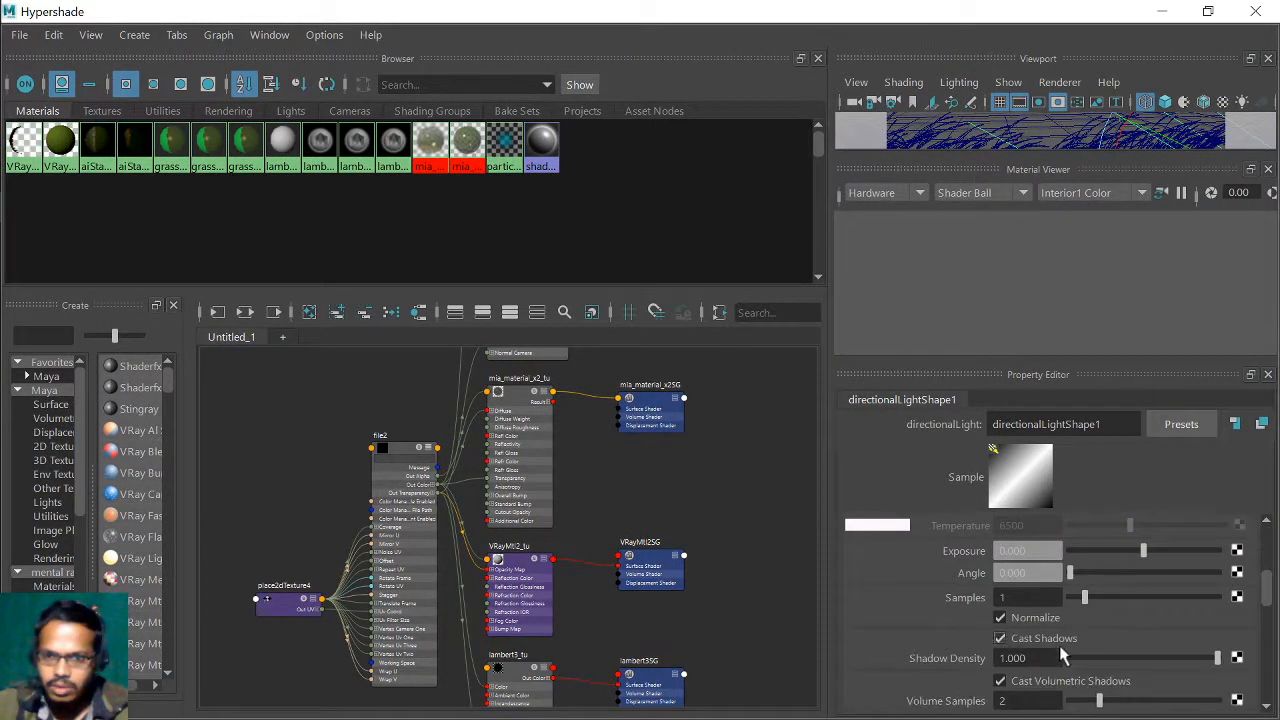
scroll(1015, 615, "up", 1)
scroll(1047, 588, "up", 1)
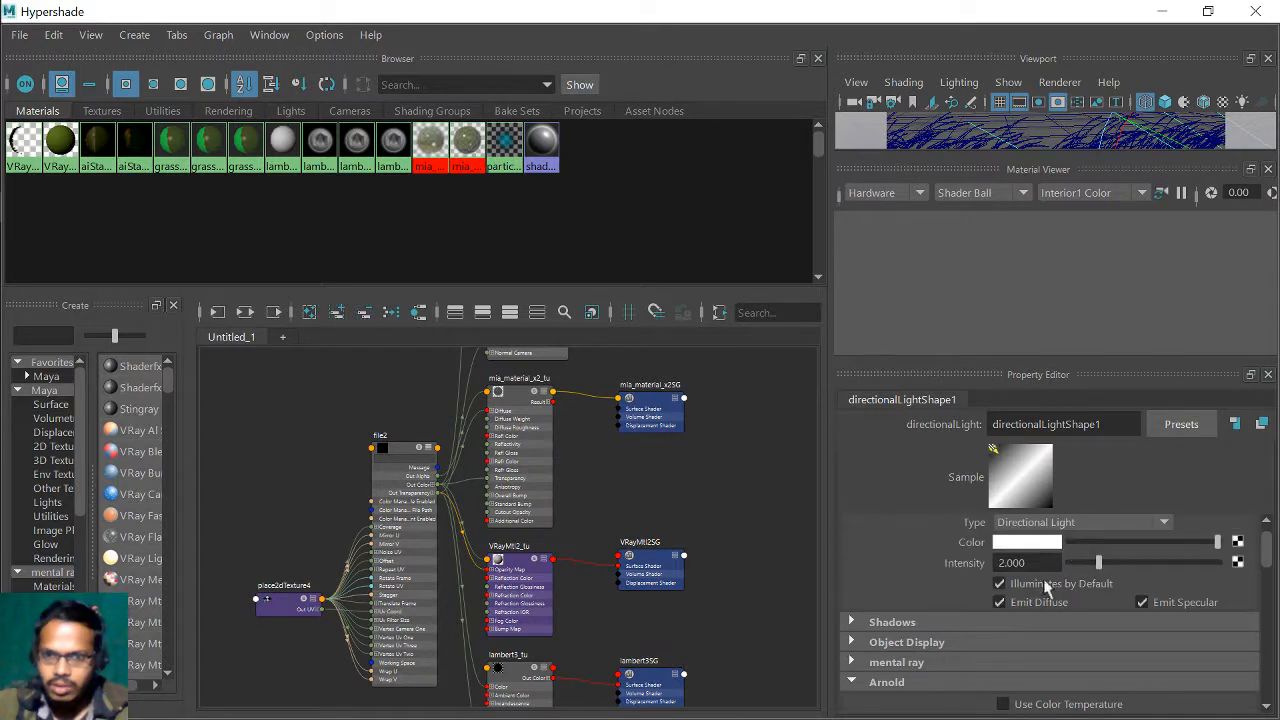
left_click(1024, 563)
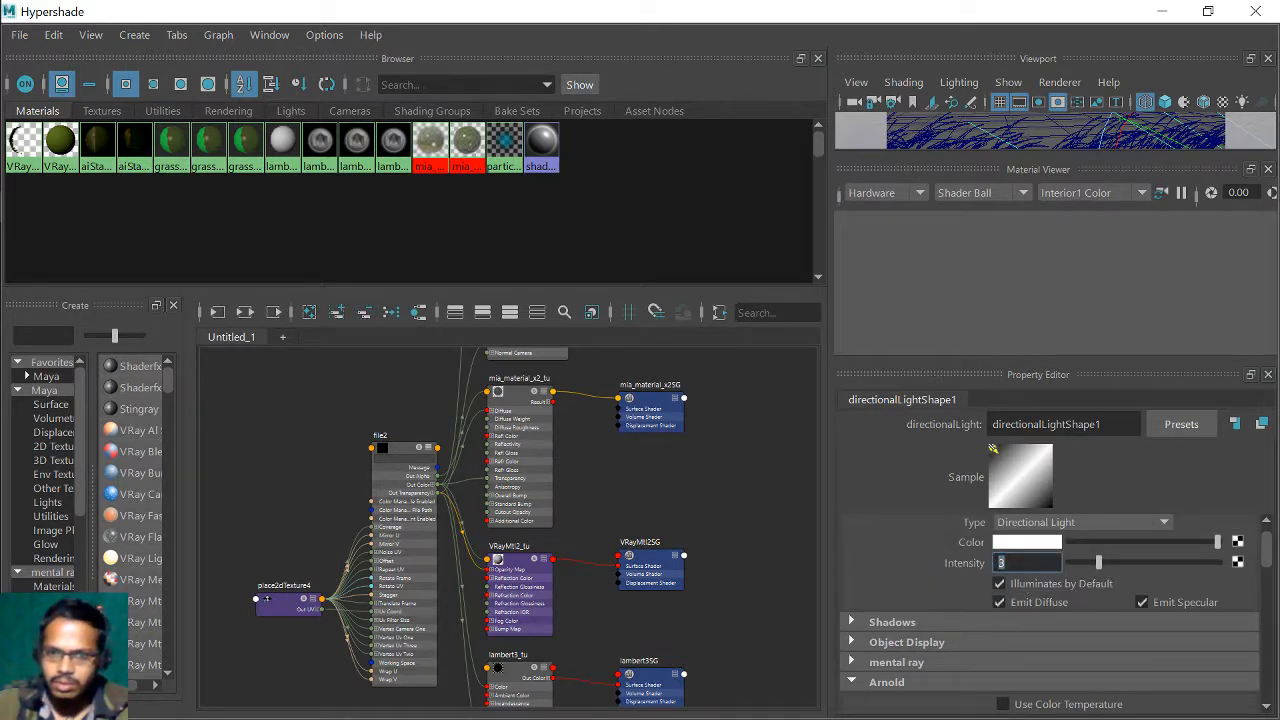
key("Return")
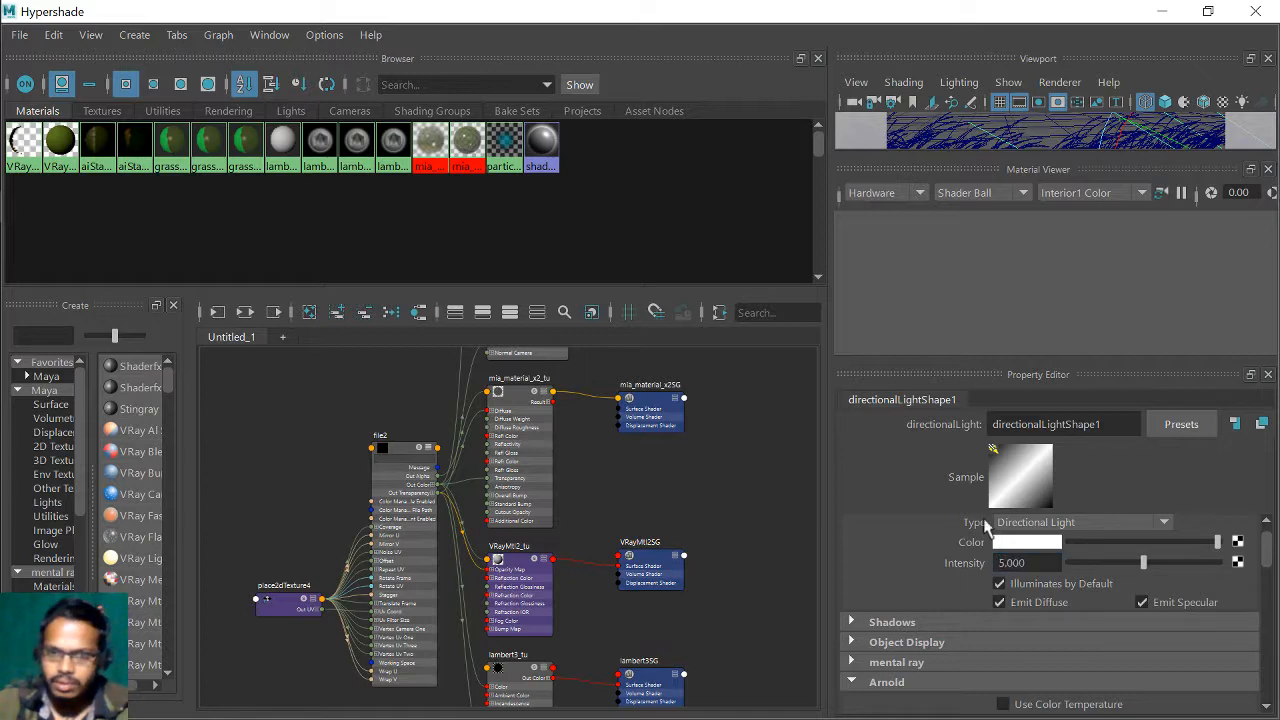
left_click(1161, 14)
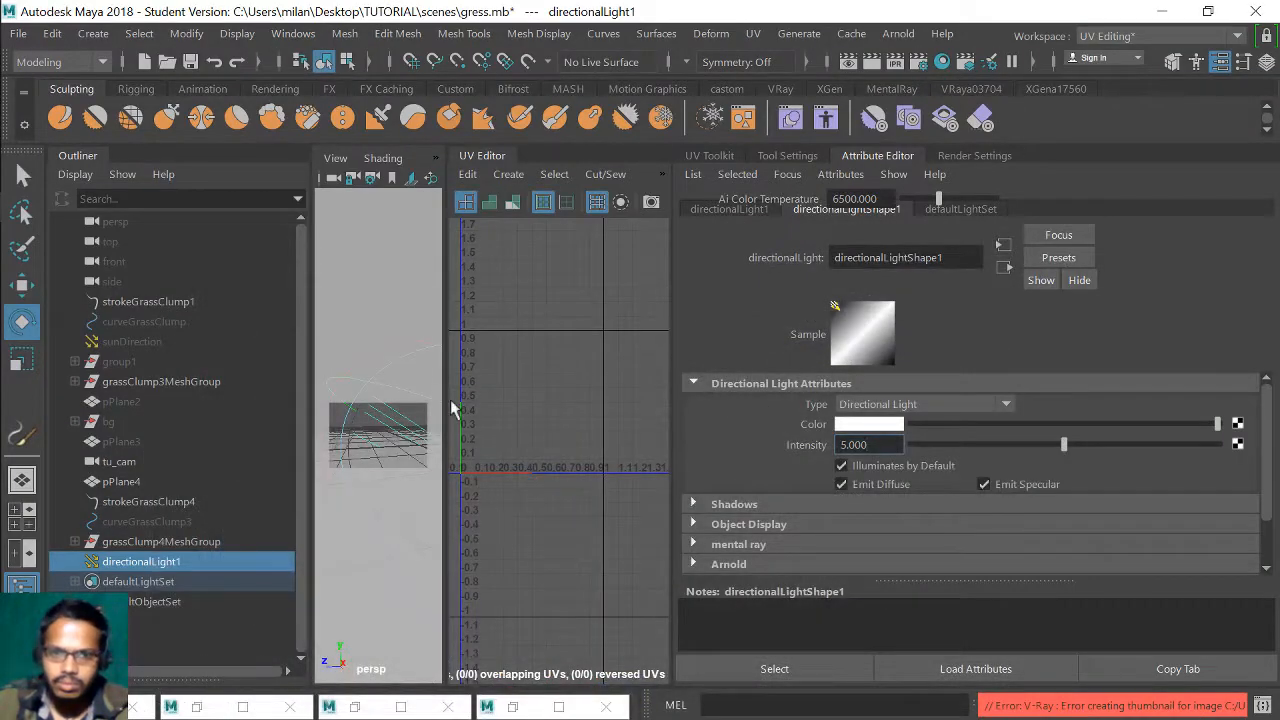
- Render the lit grass through render_cam with Maya Software in the Render View
left_click(848, 61)
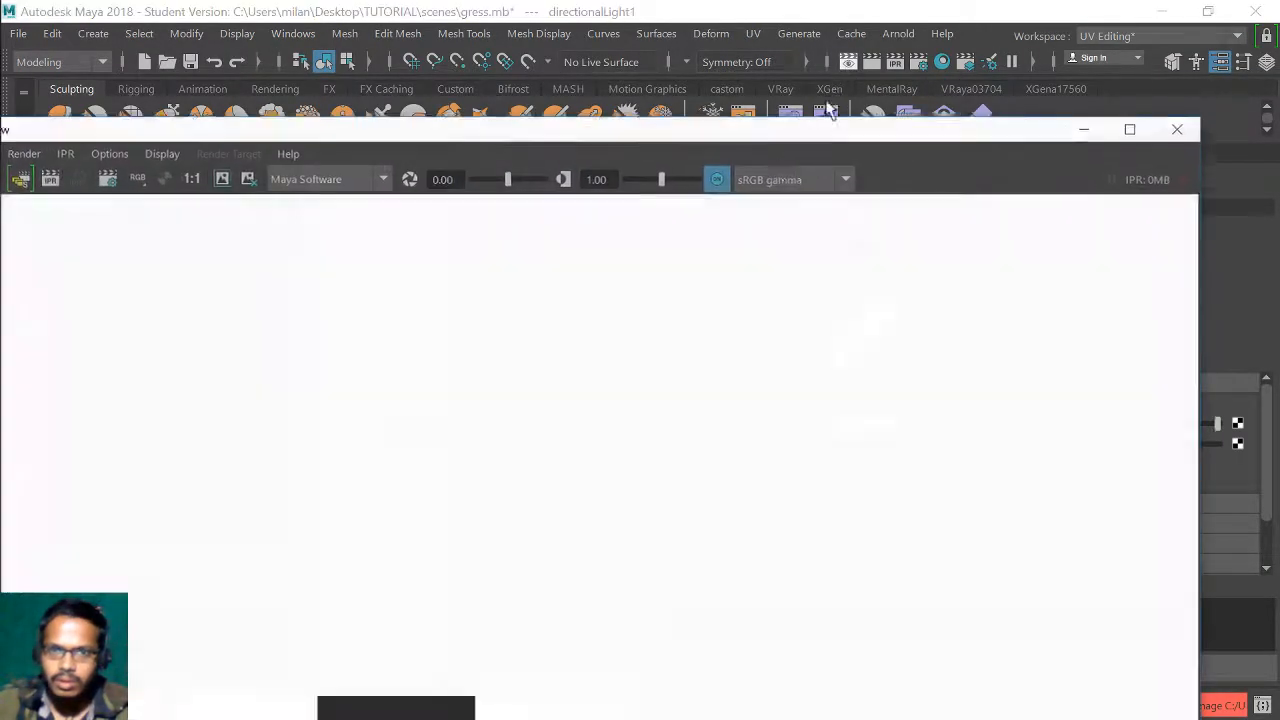
left_click_drag(557, 134, 735, 17)
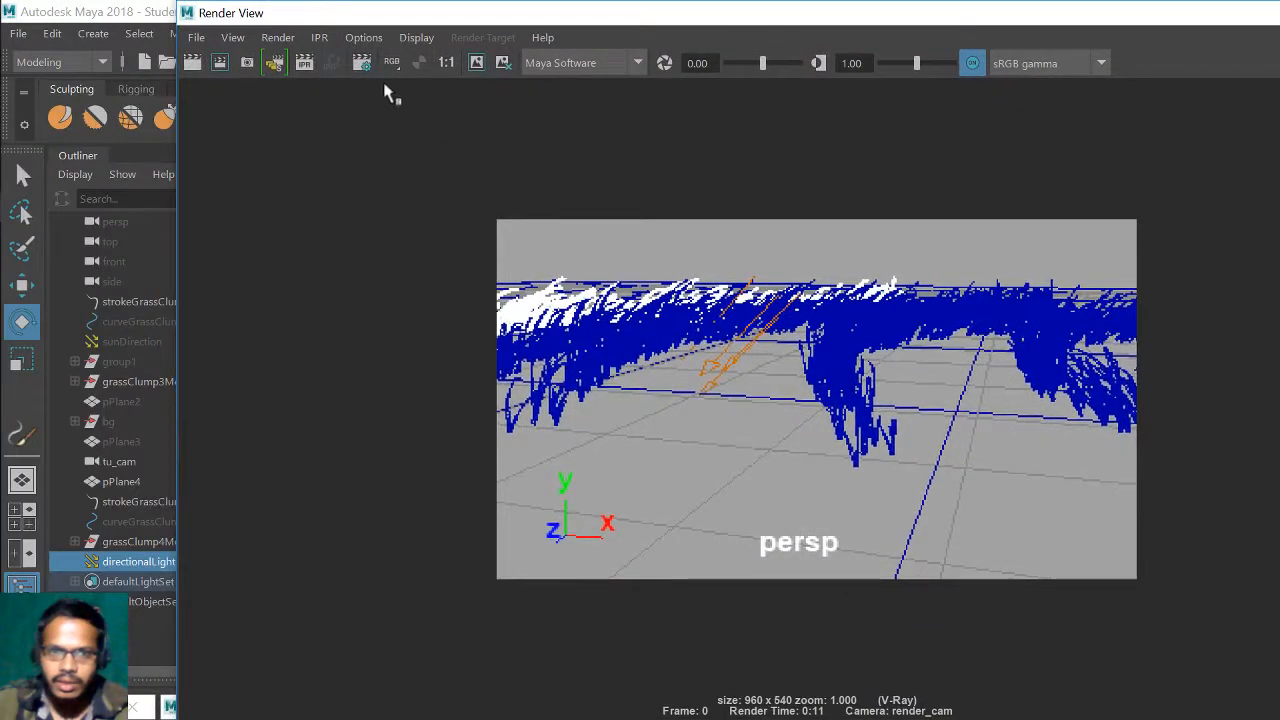
left_click(192, 63)
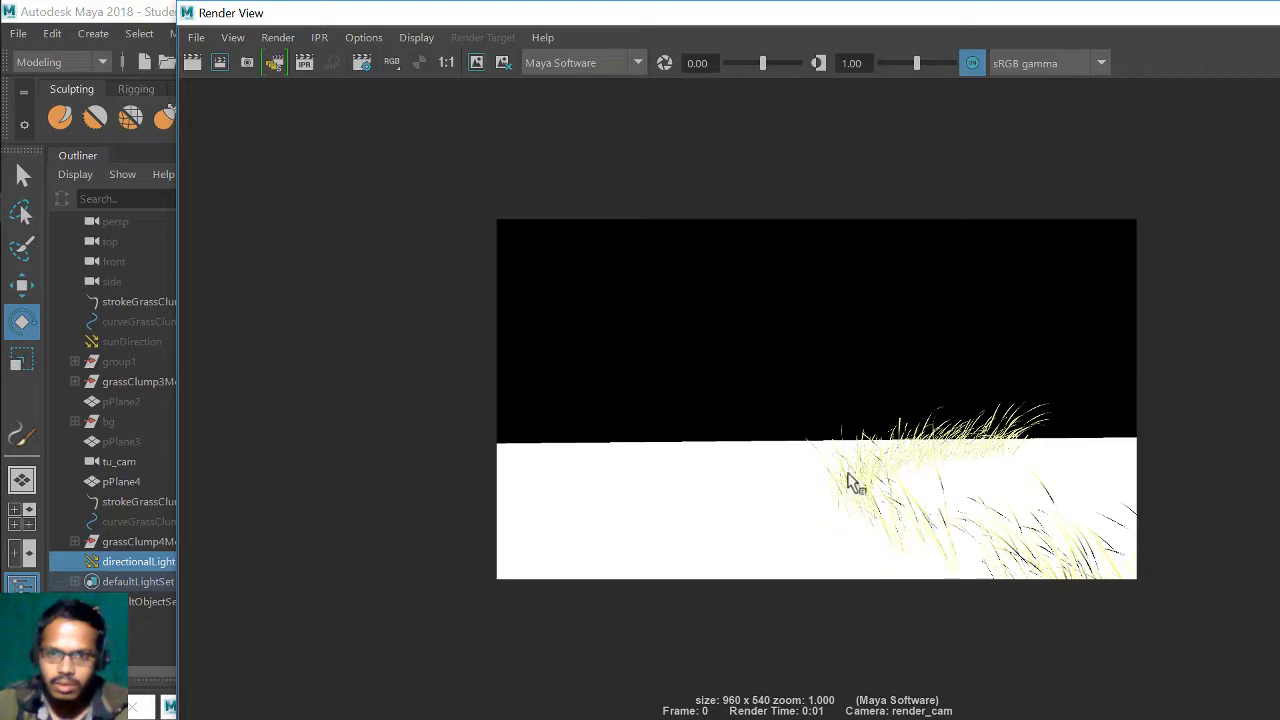
- Set the intensity of directionalLightShape1 to 3 and re-render the grass with Maya Software
left_click_drag(893, 17, 164, 210)
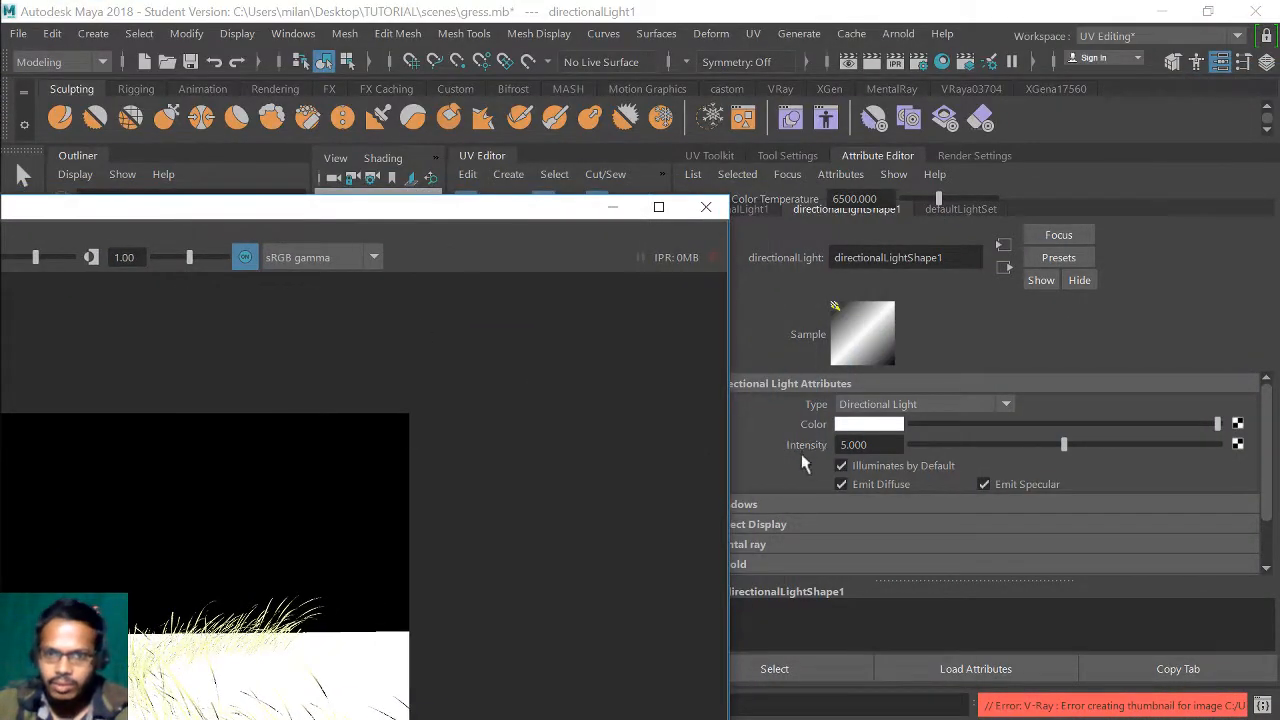
double_click(868, 444)
type("3")
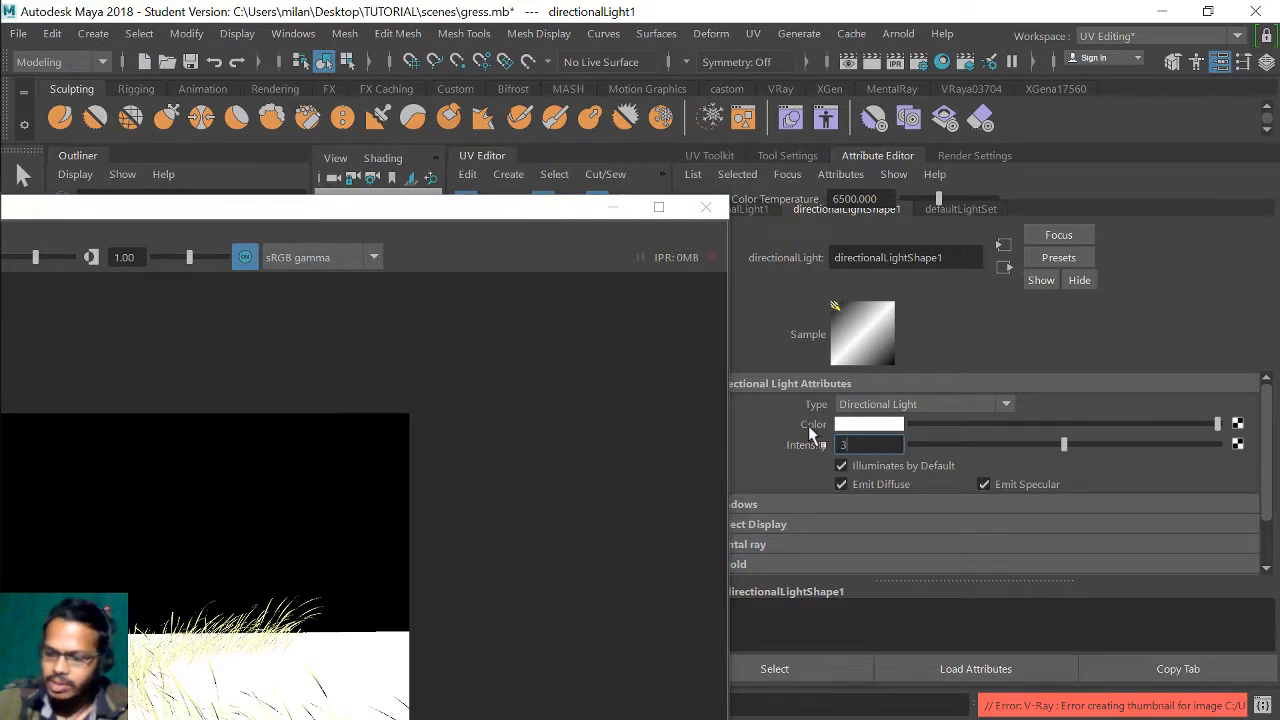
key("Return")
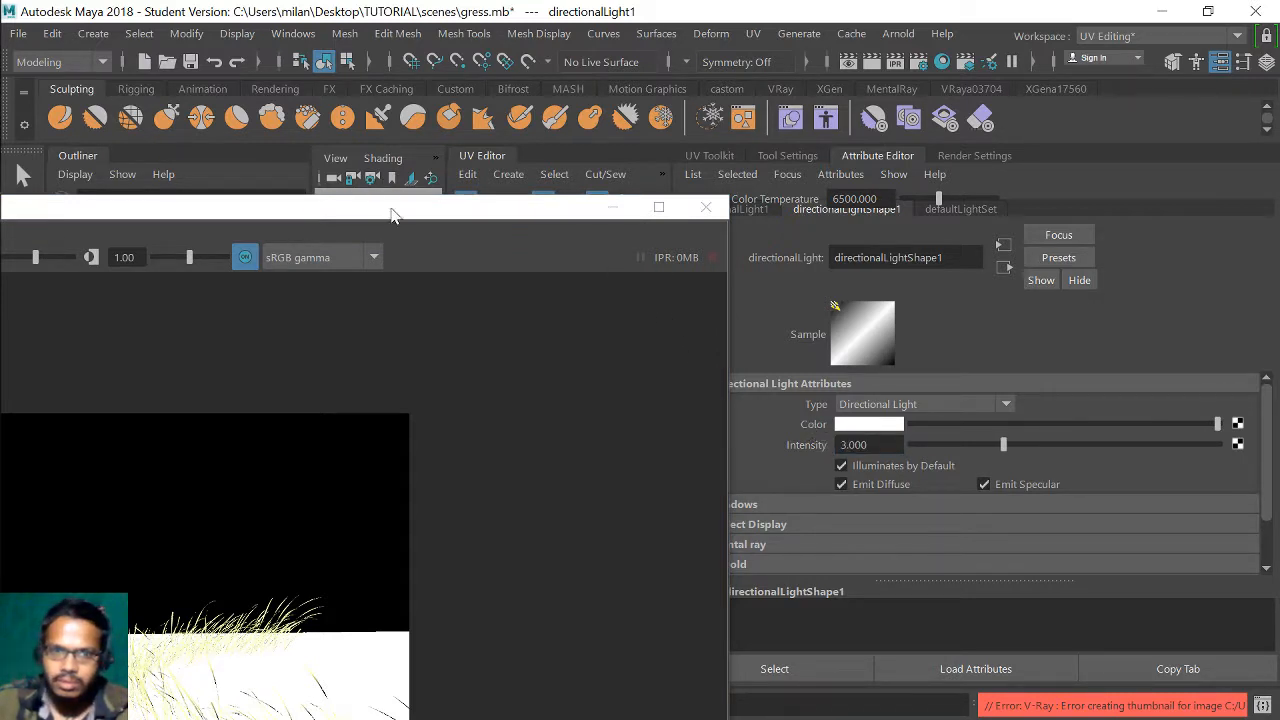
left_click_drag(394, 214, 808, 5)
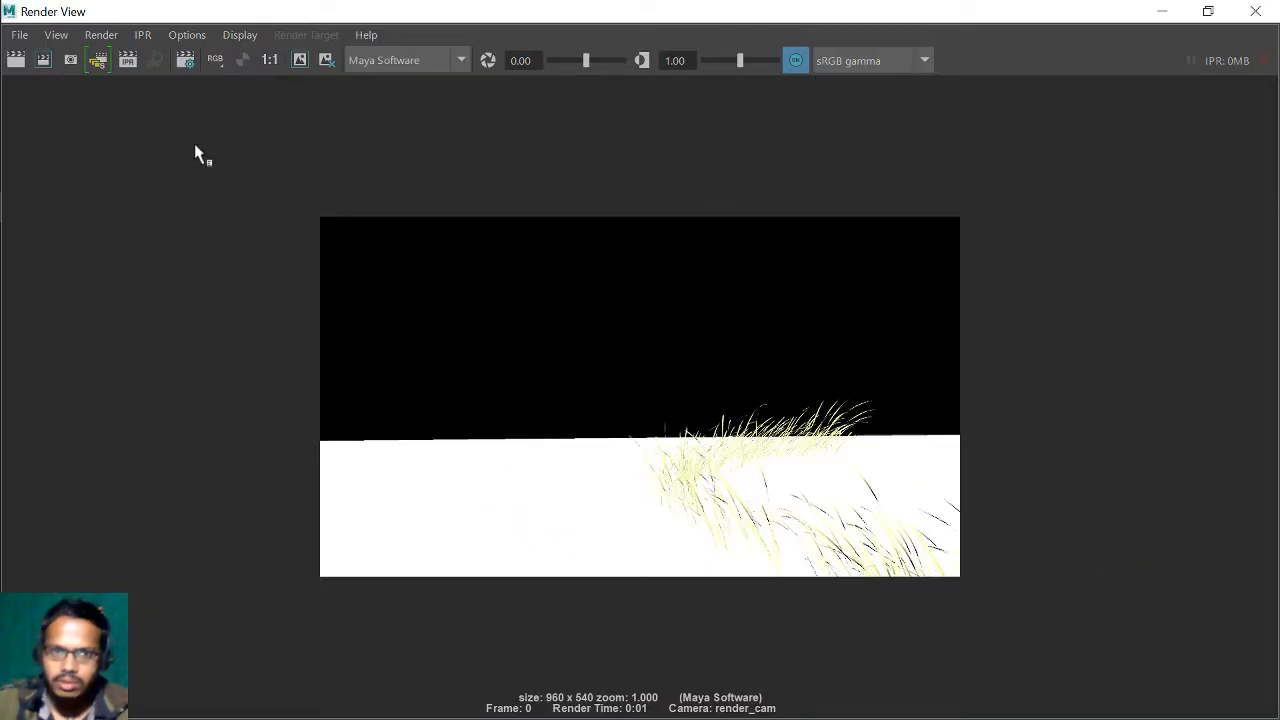
left_click(17, 59)
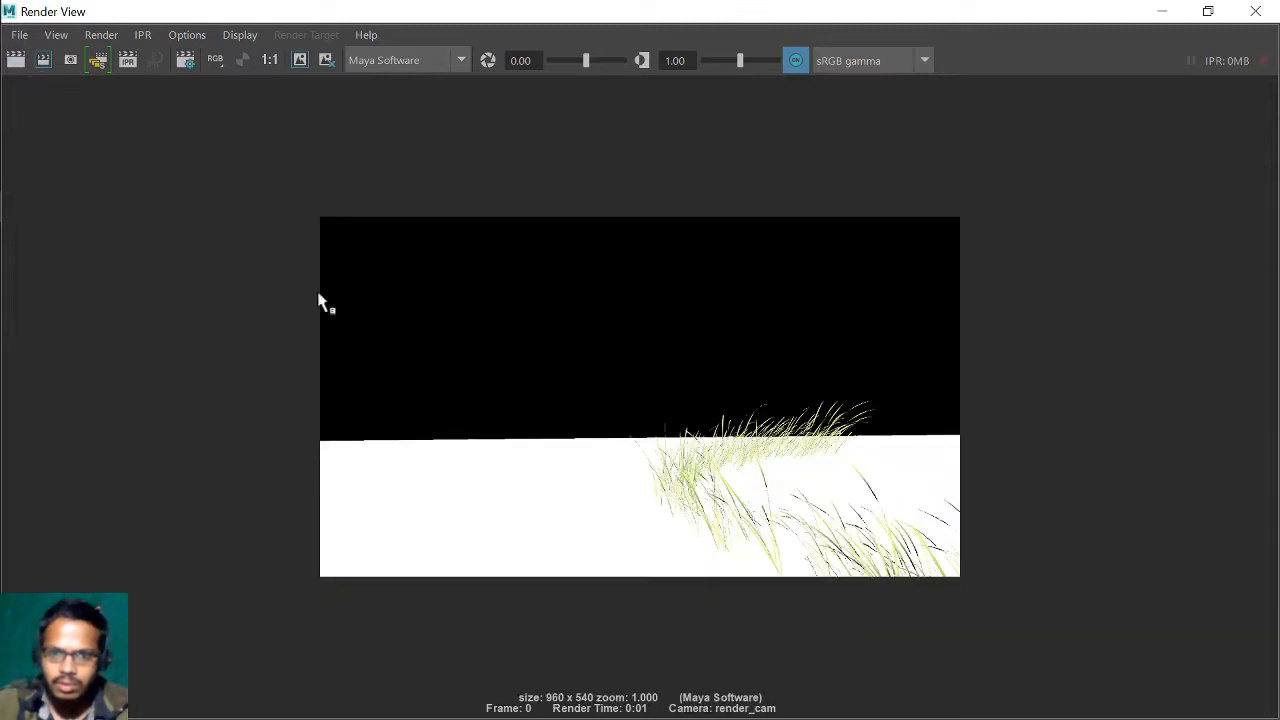
- Scale the grassClump4Main mesh up slightly in height along Y and re-render the scene
left_click_drag(708, 12, 551, 495)
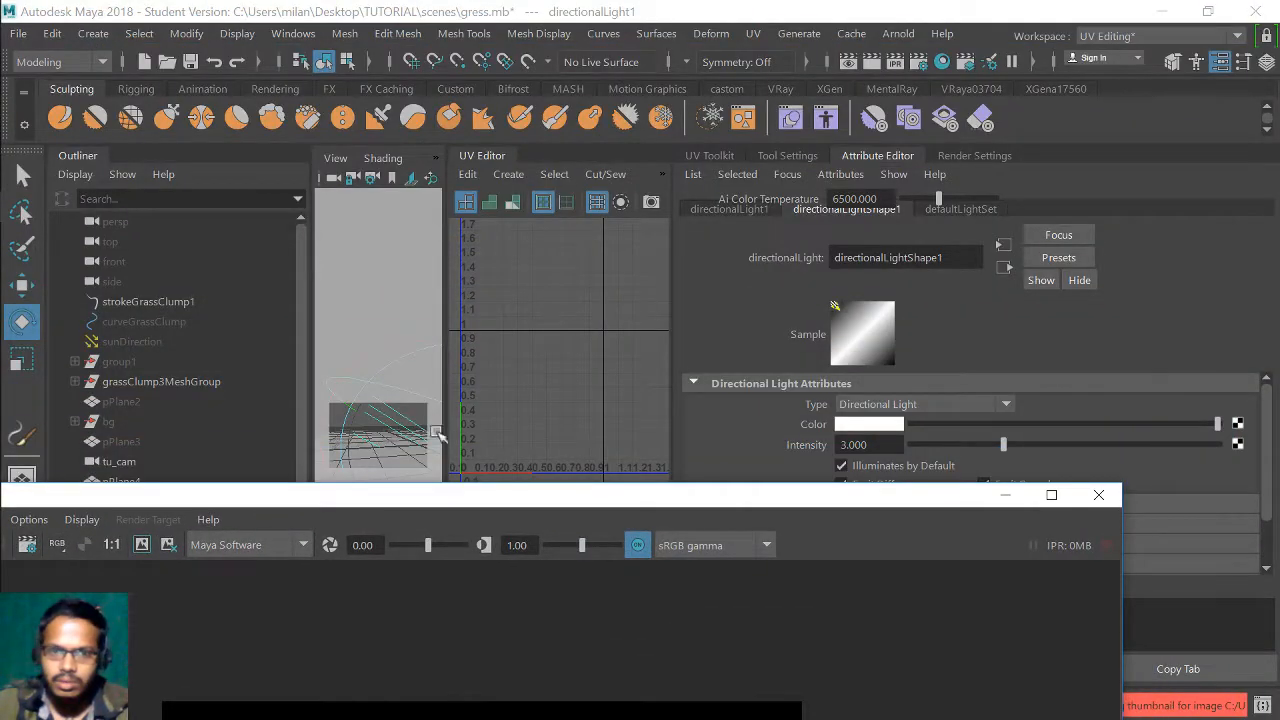
left_click(402, 340)
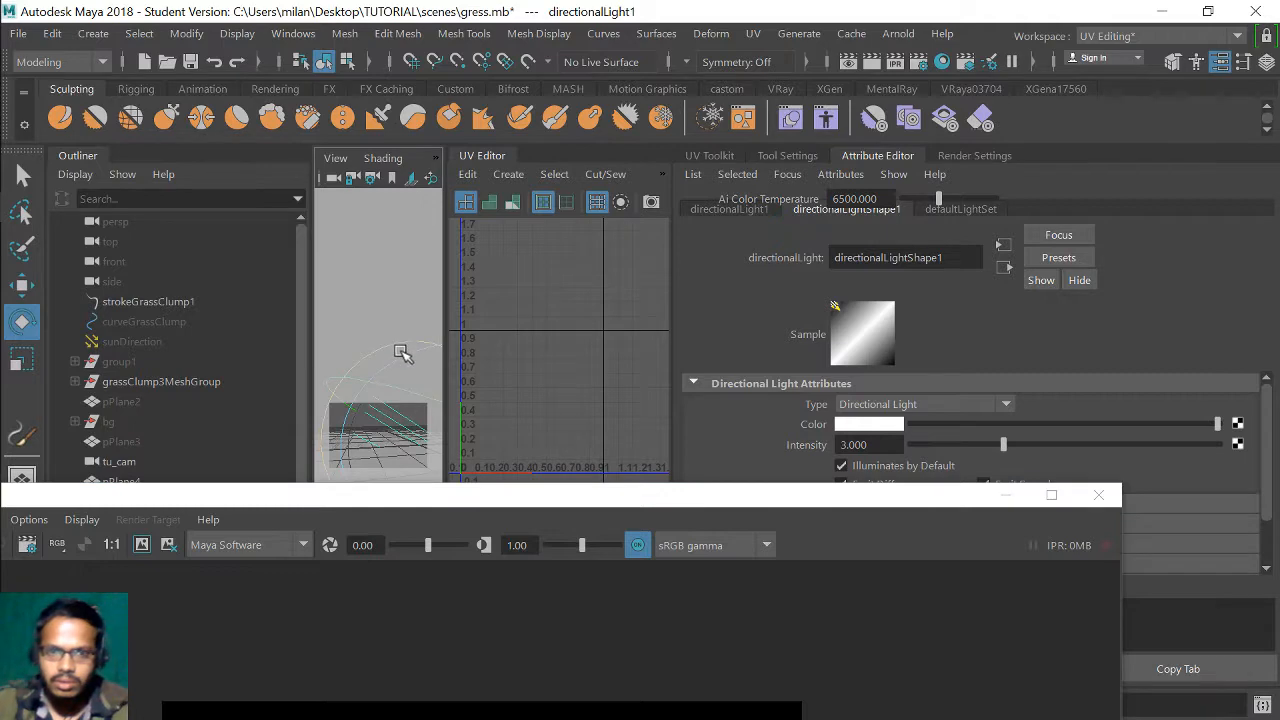
key("ctrl+space")
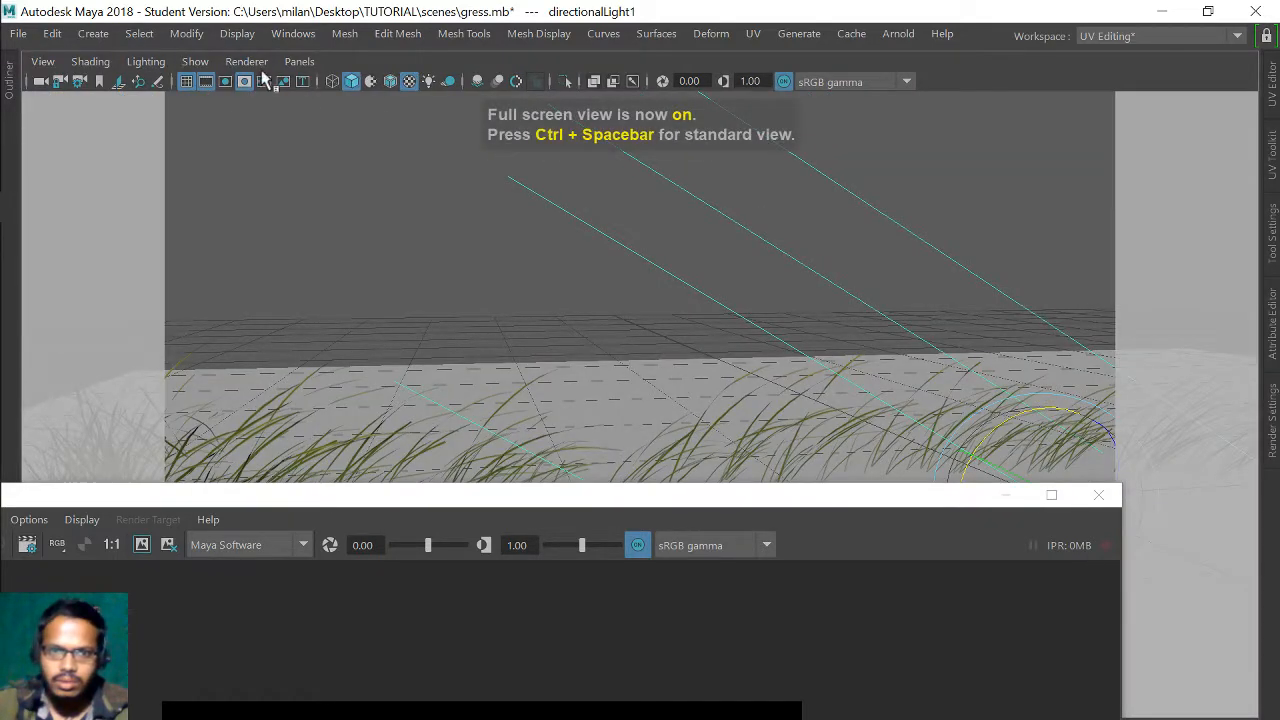
left_click_drag(553, 346, 511, 397, "alt")
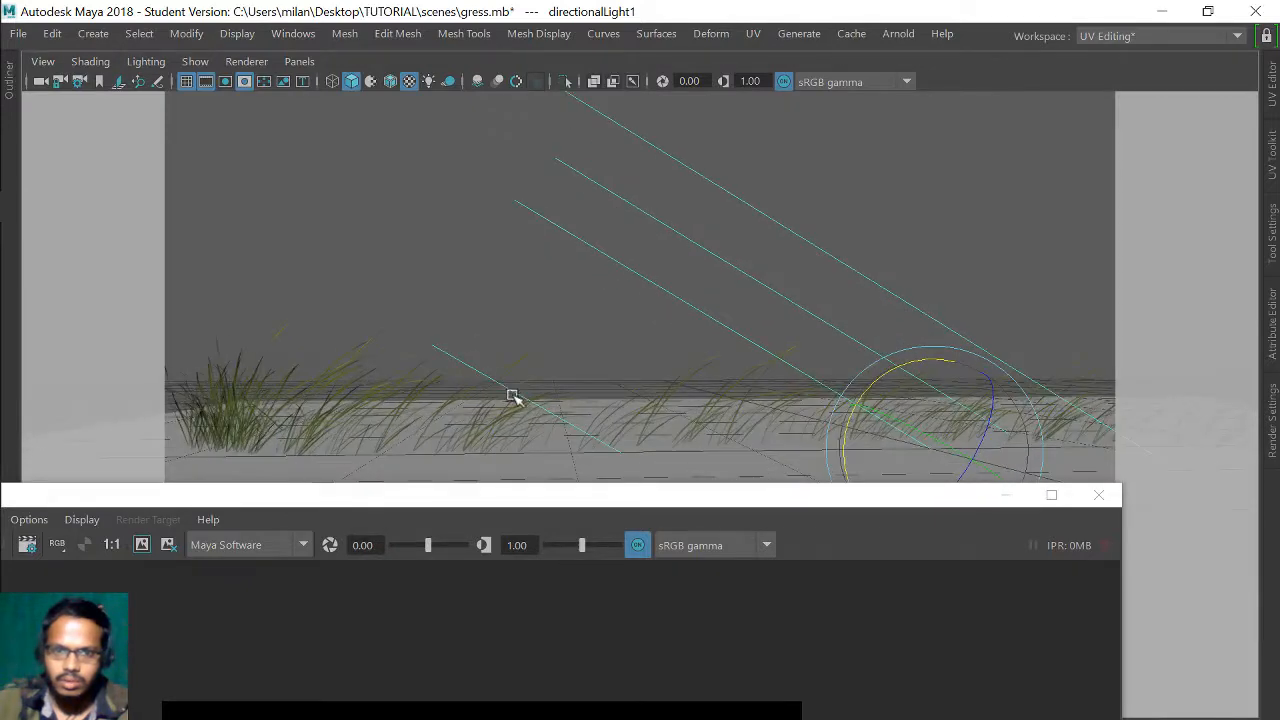
left_click(488, 414)
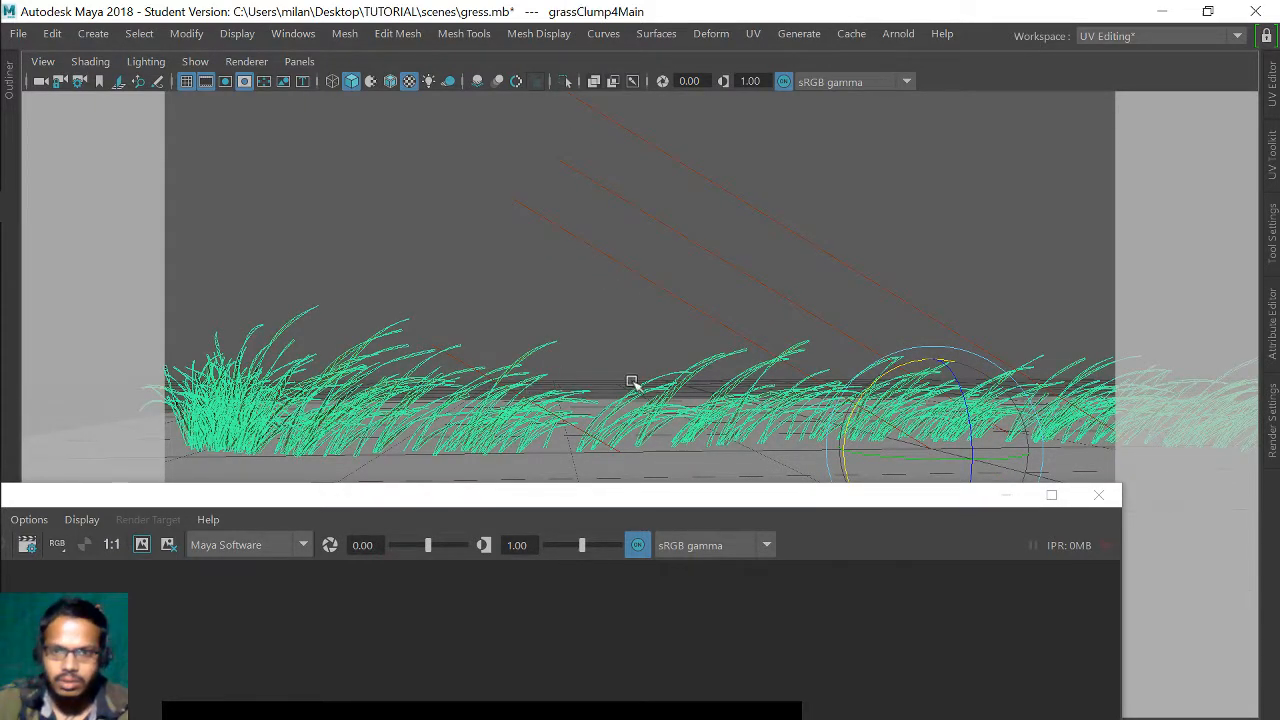
key("r")
left_click_drag(523, 394, 792, 382, "alt")
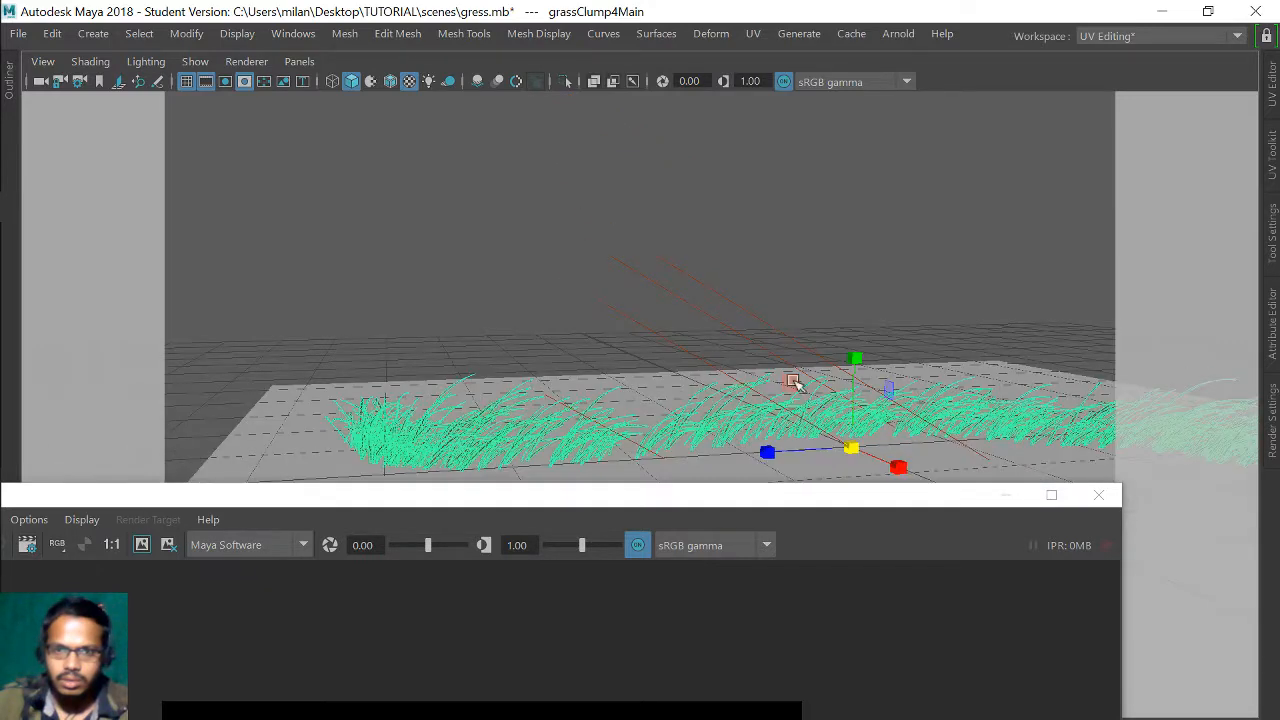
left_click_drag(856, 358, 859, 333)
left_click_drag(739, 503, 849, 23)
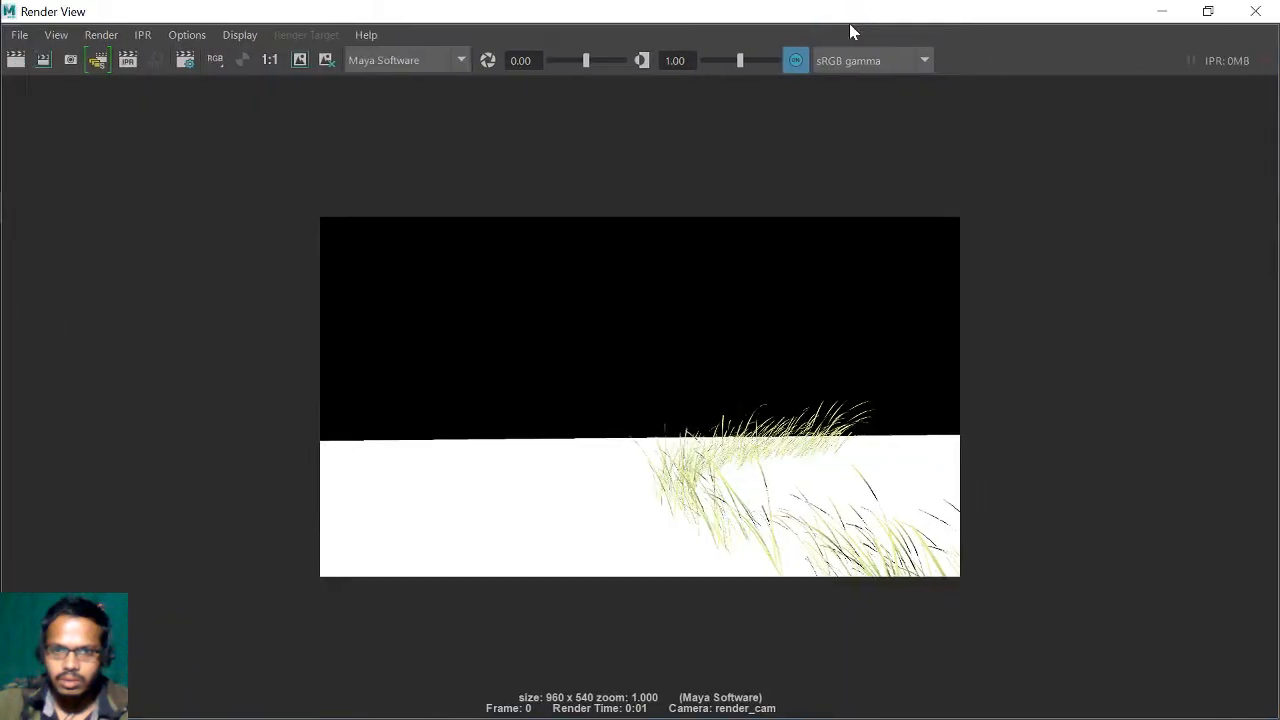
left_click(16, 60)
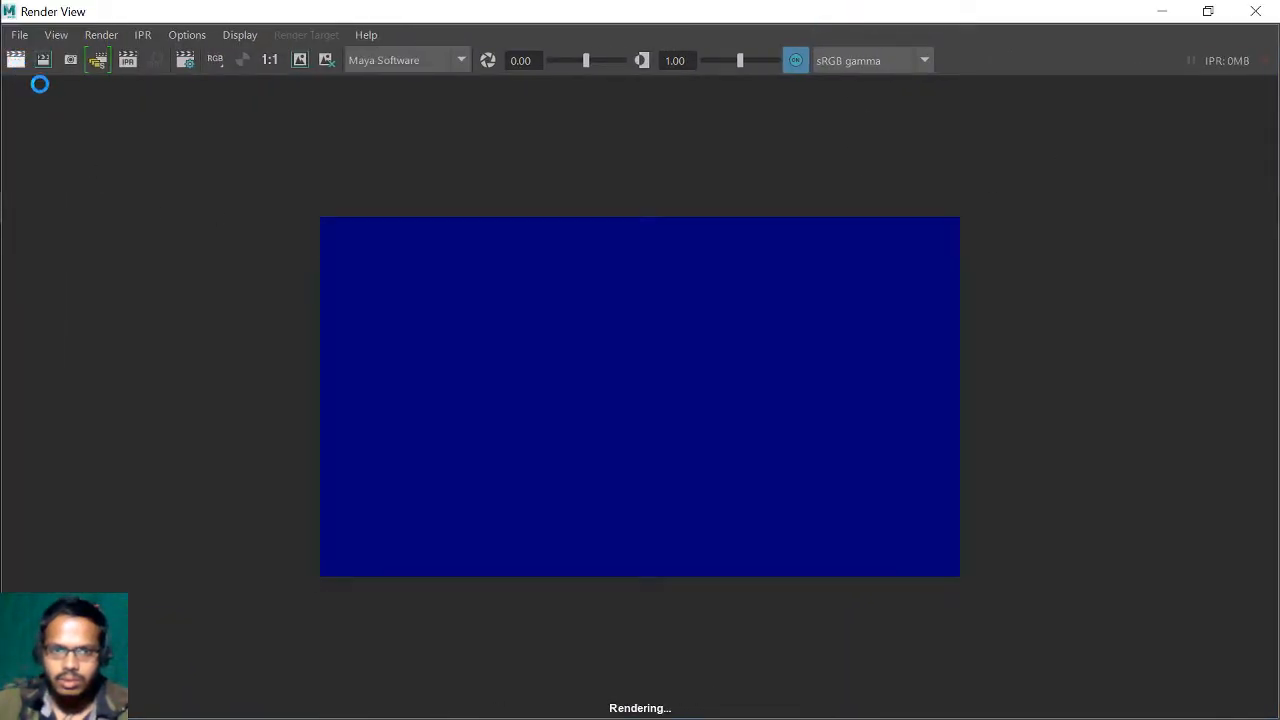
- Examine the scaled grass mesh up close in the viewport and in a fresh Maya Software render
left_click_drag(678, 8, 709, 526)
left_click_drag(709, 438, 704, 426, "alt")
right_click_drag(704, 426, 929, 533, "alt")
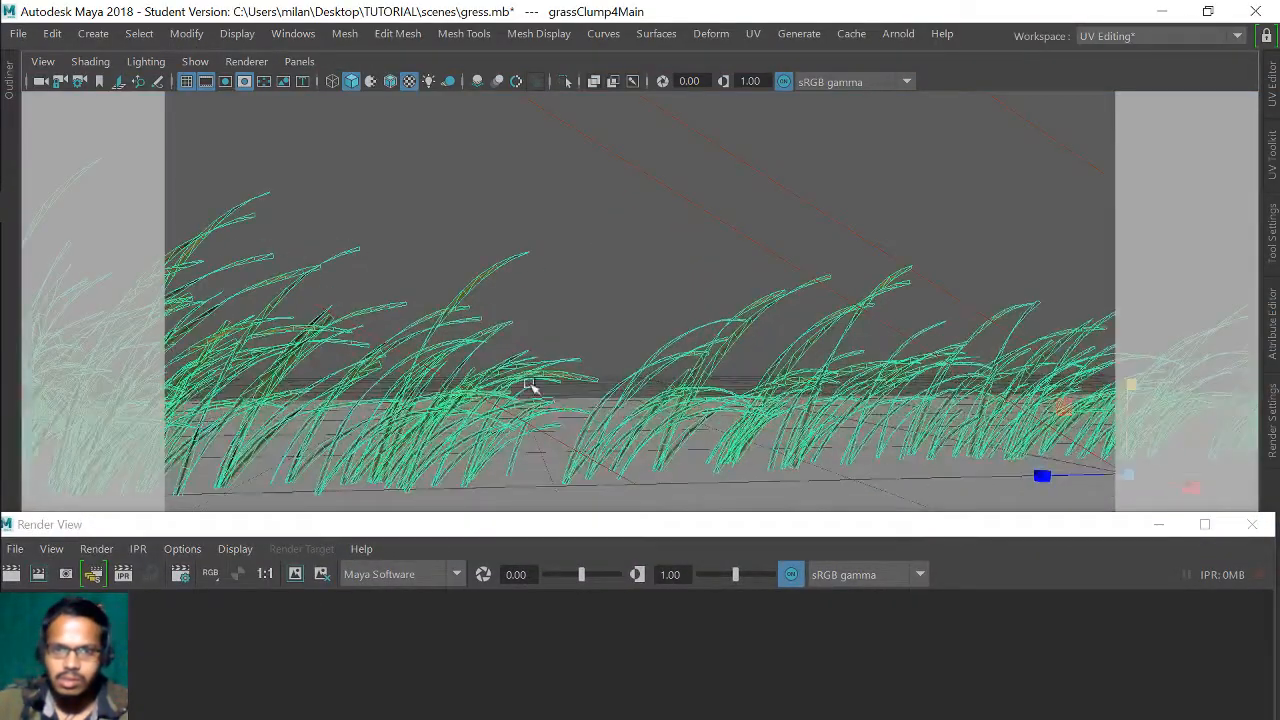
left_click_drag(531, 386, 600, 374, "alt")
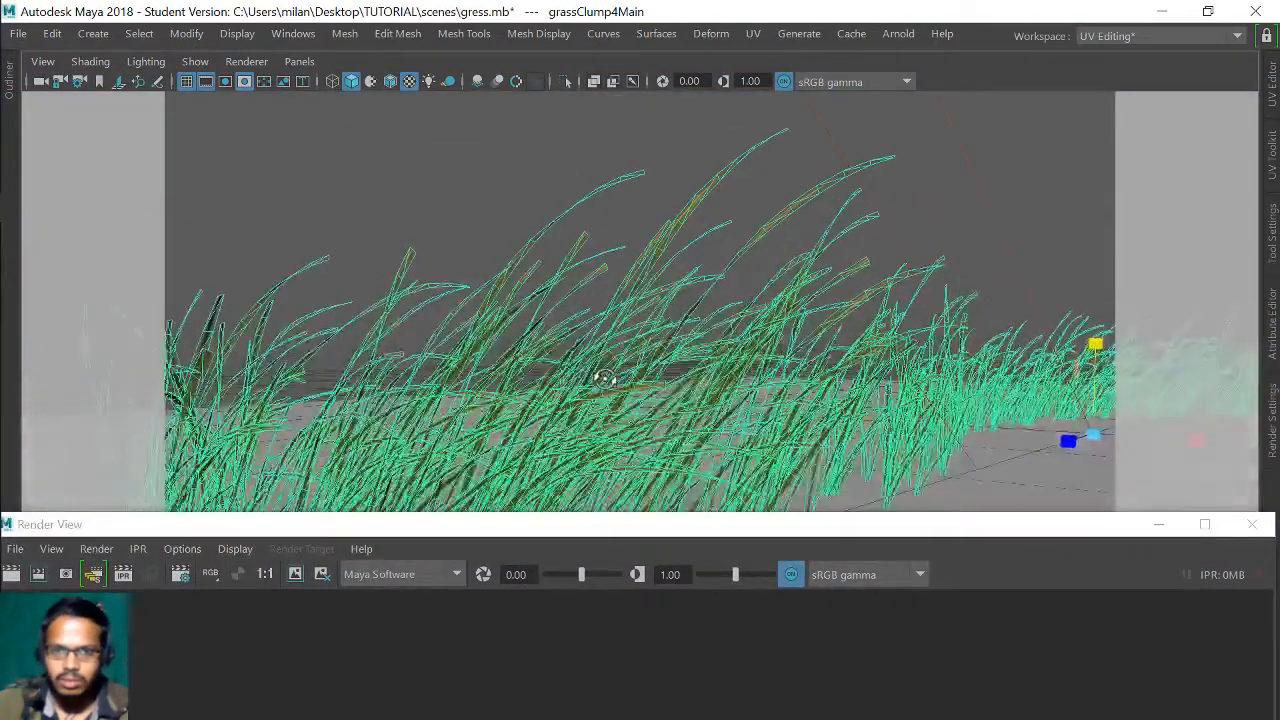
left_click_drag(571, 525, 580, 2)
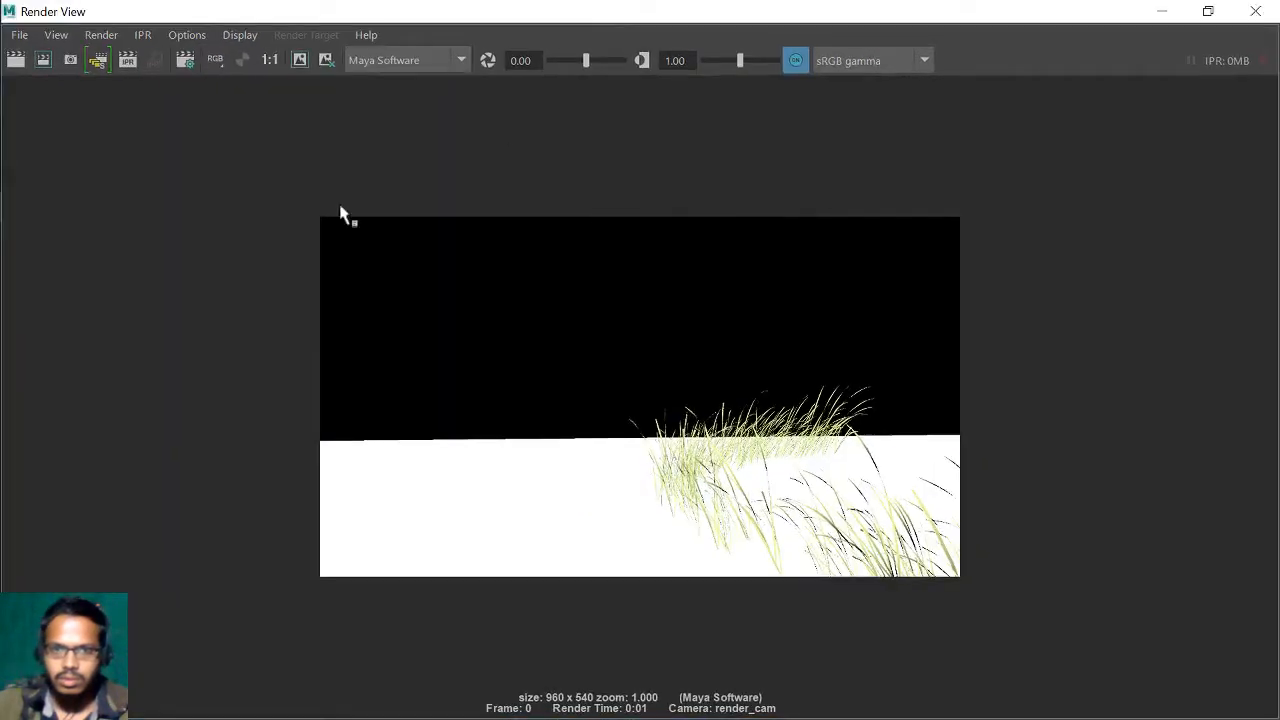
left_click(15, 60)
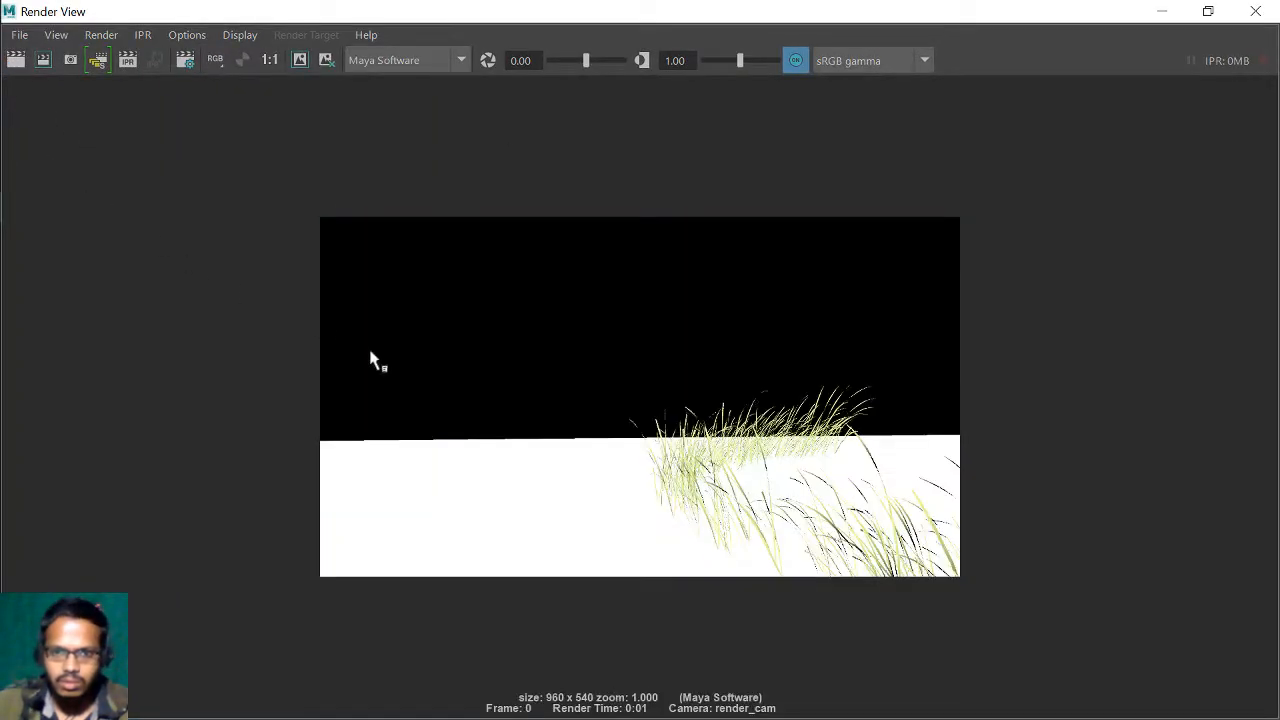
scroll(632, 508, "up", 3)
scroll(643, 429, "up", 3)
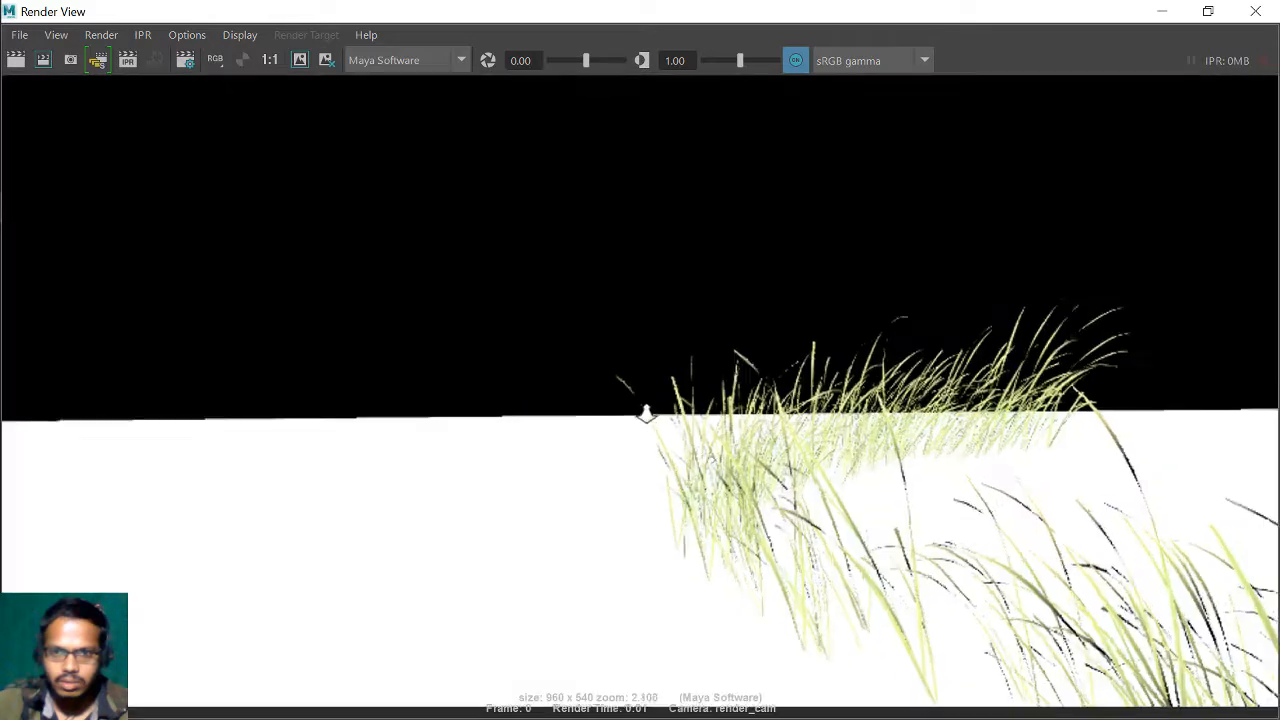
- Lower the intensity of directionalLight1 to 2.087, re-render the grass and check the render up close
left_click_drag(740, 29, 310, 356)
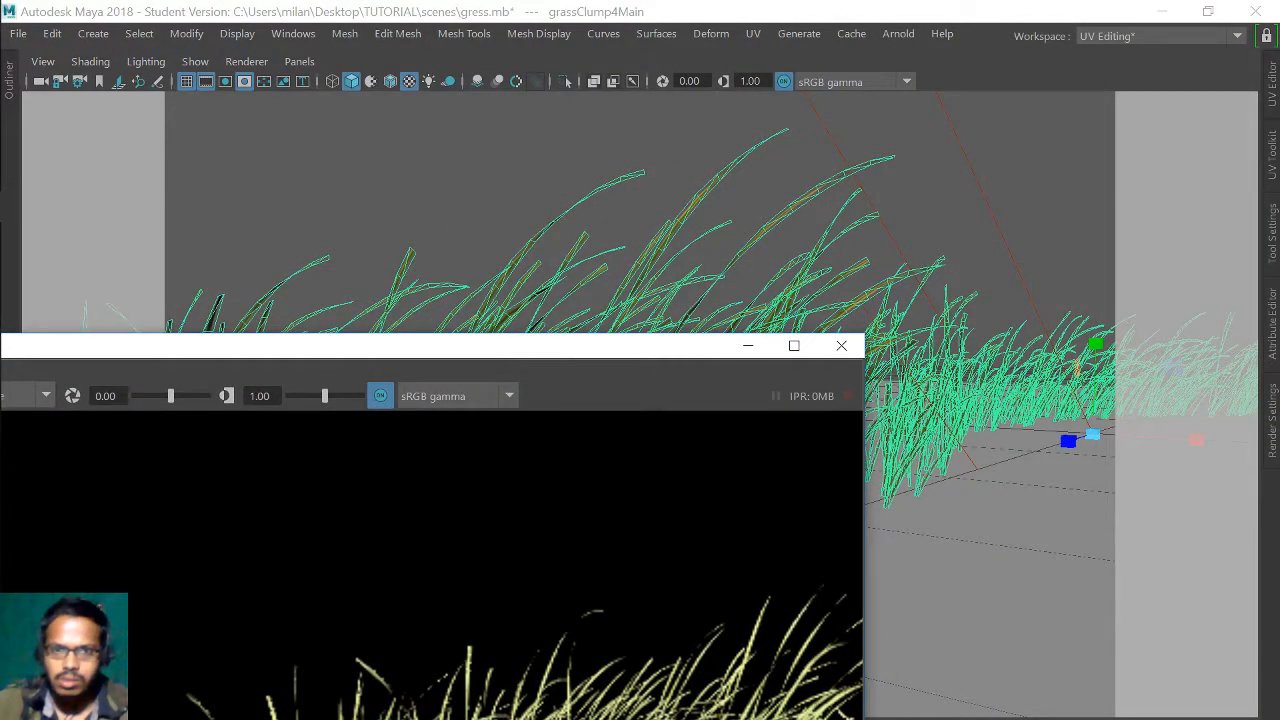
left_click(875, 118)
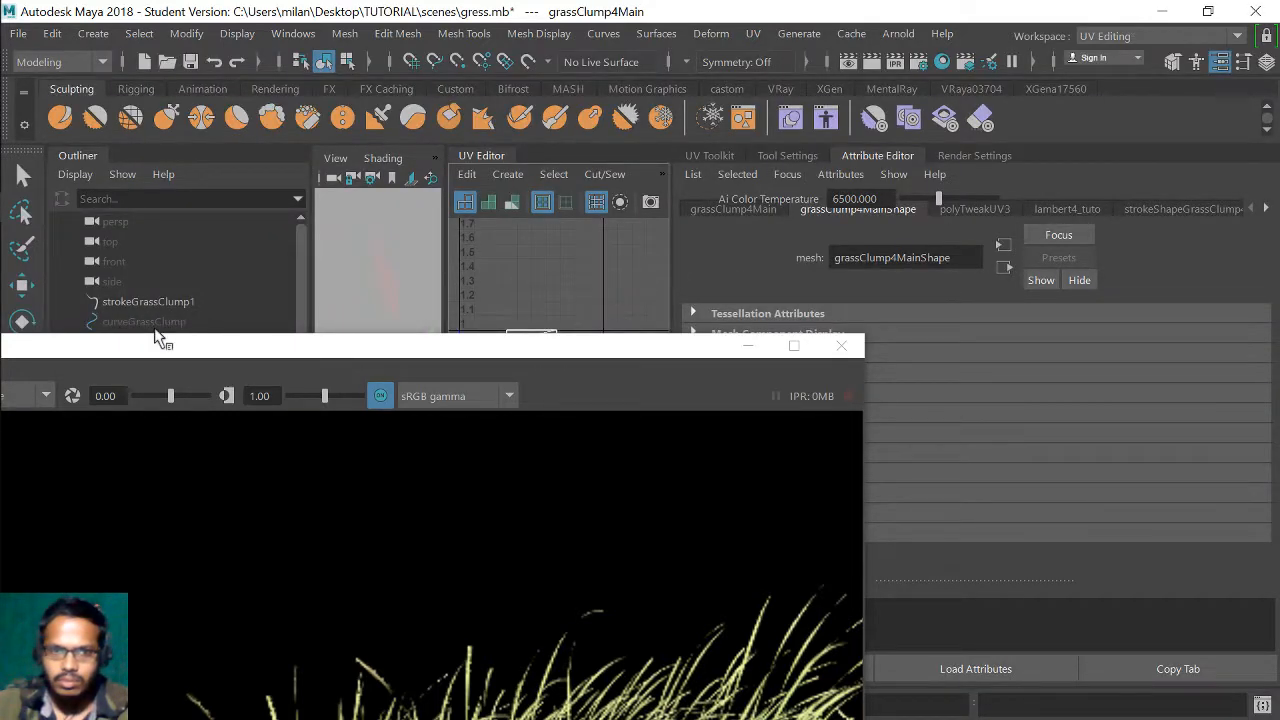
left_click_drag(155, 338, 216, 704)
left_click(107, 563)
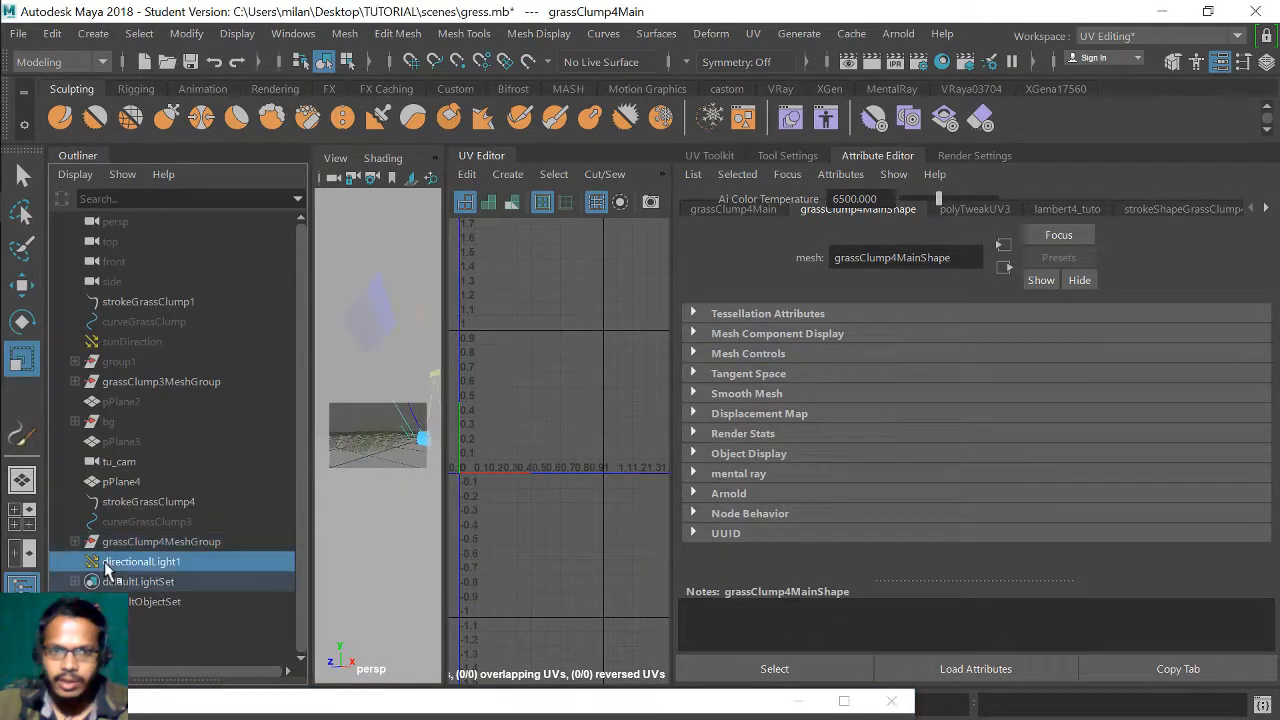
left_click_drag(1010, 455, 970, 452)
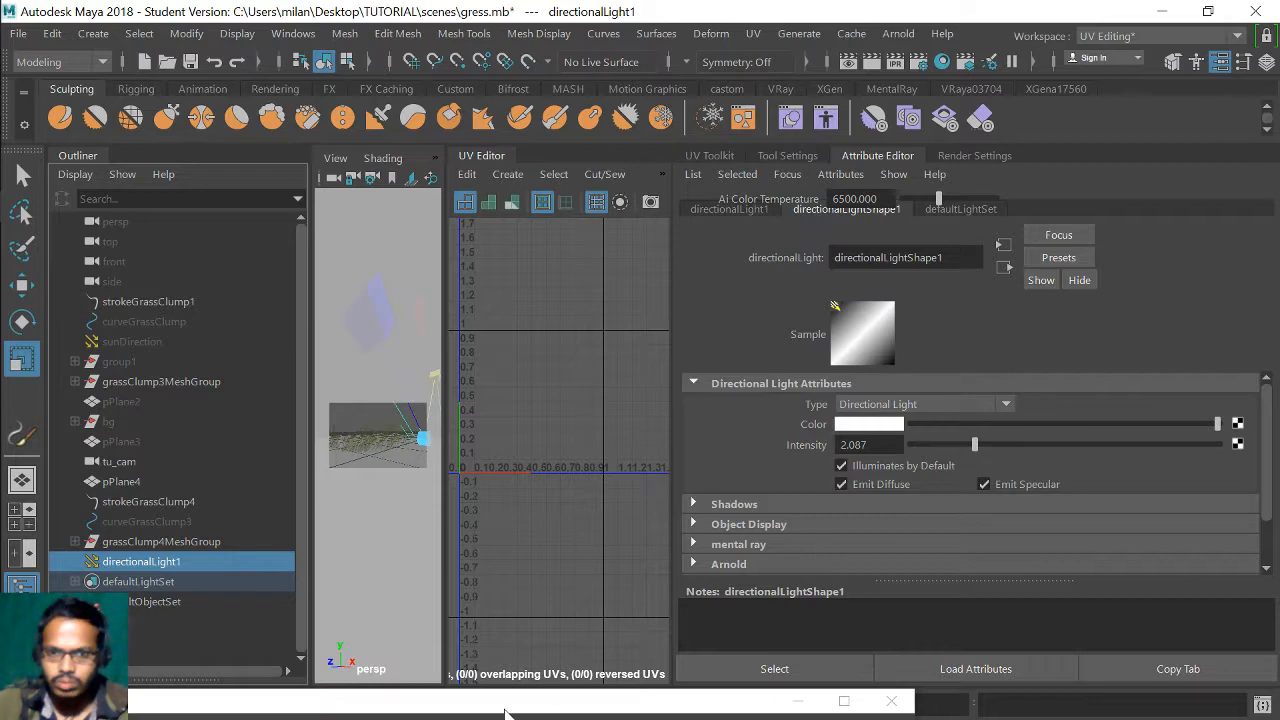
left_click_drag(505, 713, 882, 18)
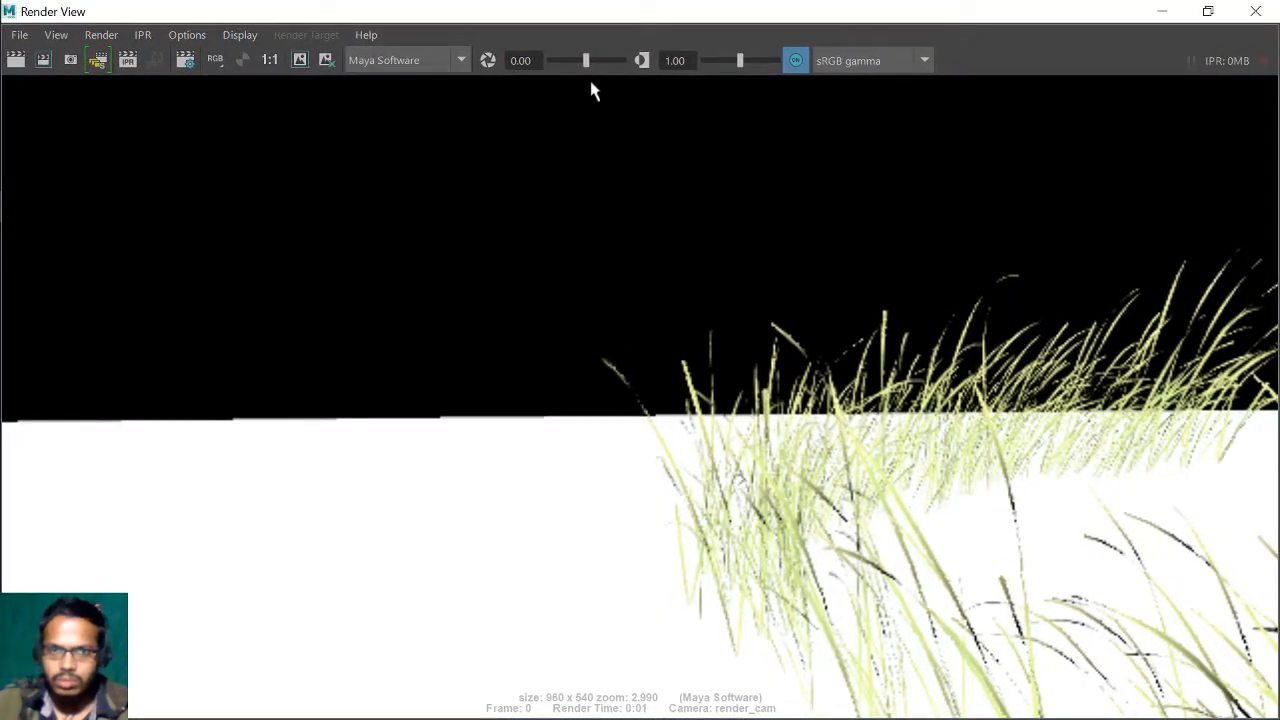
left_click(16, 62)
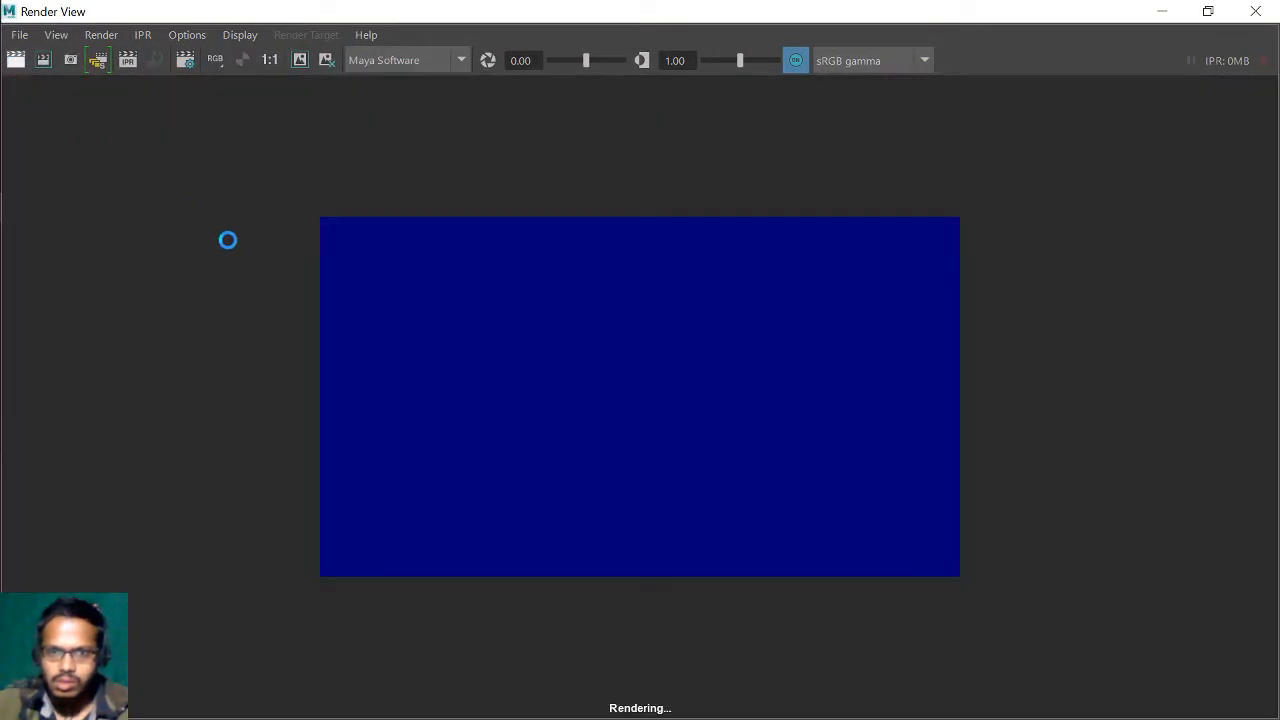
scroll(786, 512, "up", 5)
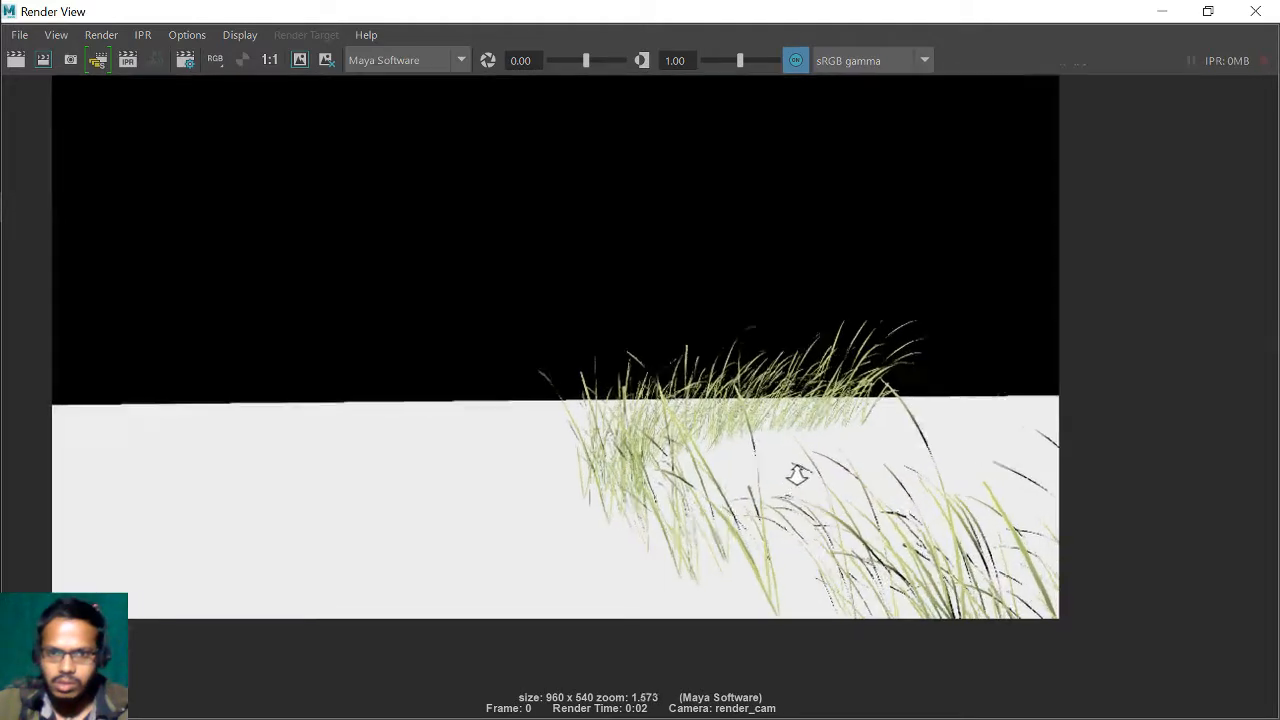
scroll(797, 475, "up", 8)
- Inspect the textured grass blades up close in the perspective view and repeat the render_cam render
left_click_drag(732, 40, 646, 630)
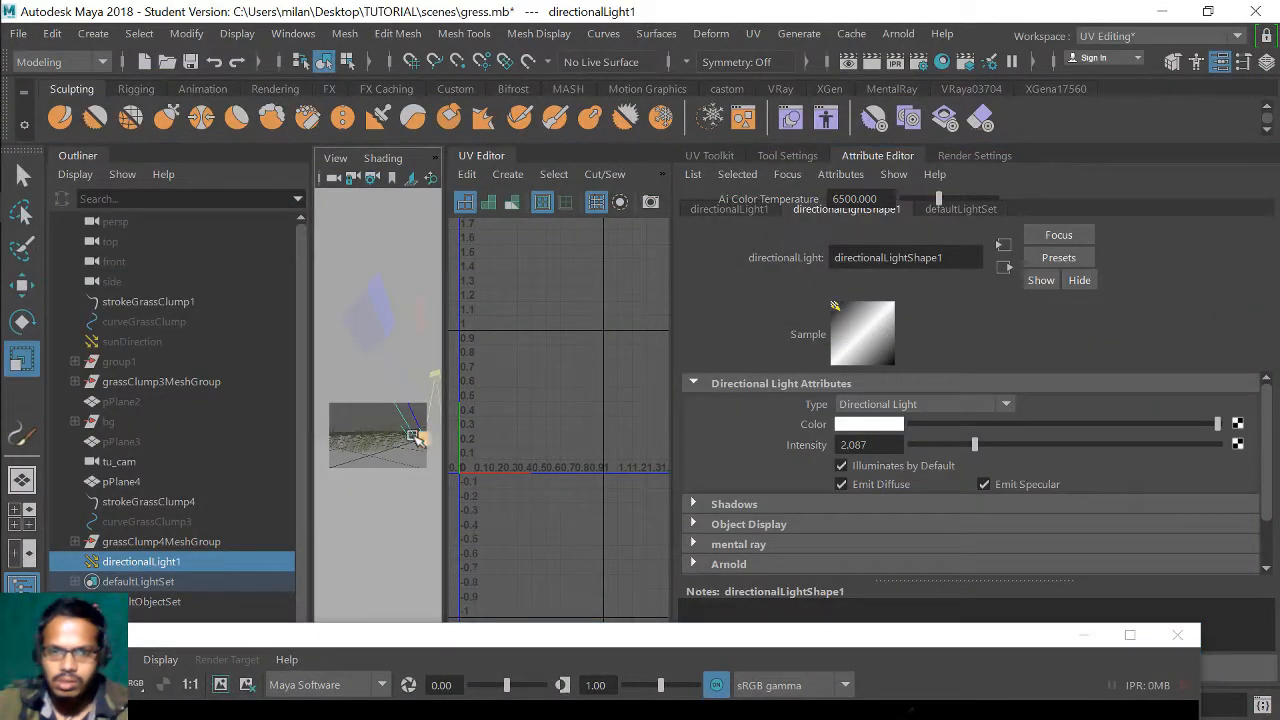
key("space")
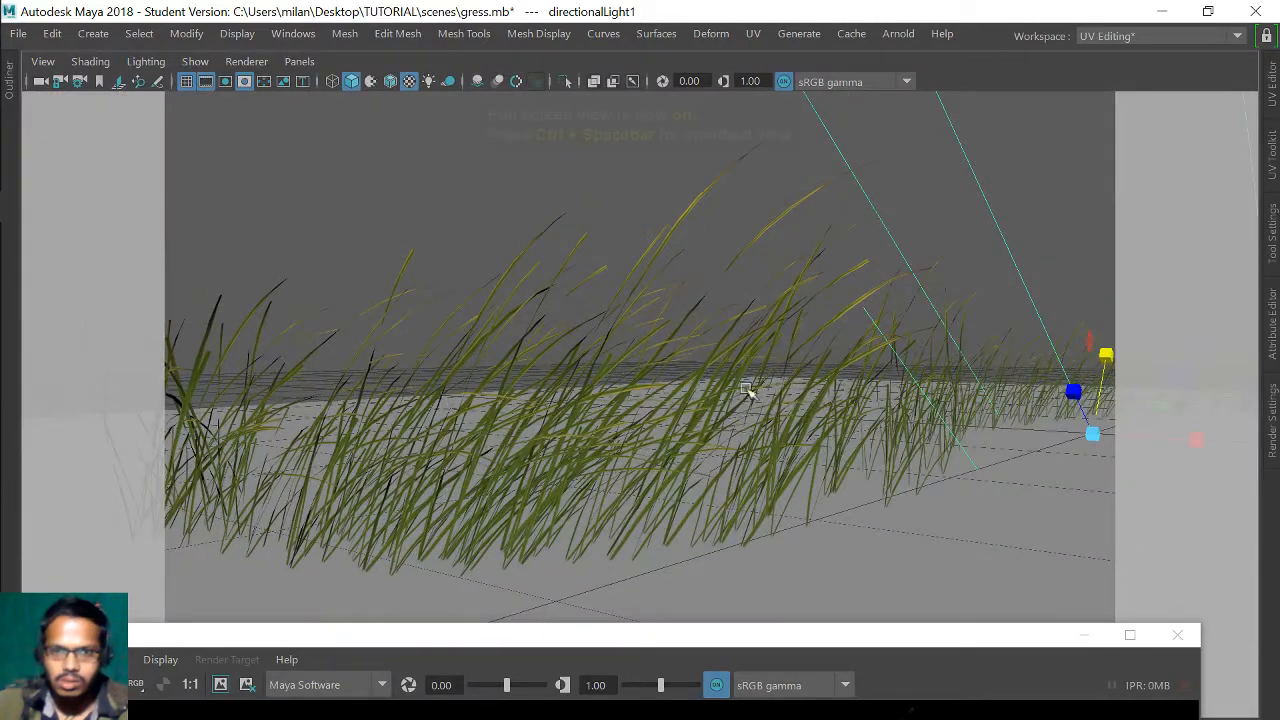
mouse_move(746, 389)
left_mouse_down("alt")
mouse_move(723, 374)
mouse_move(730, 383)
left_mouse_up("alt")
scroll(740, 414, "up", 6)
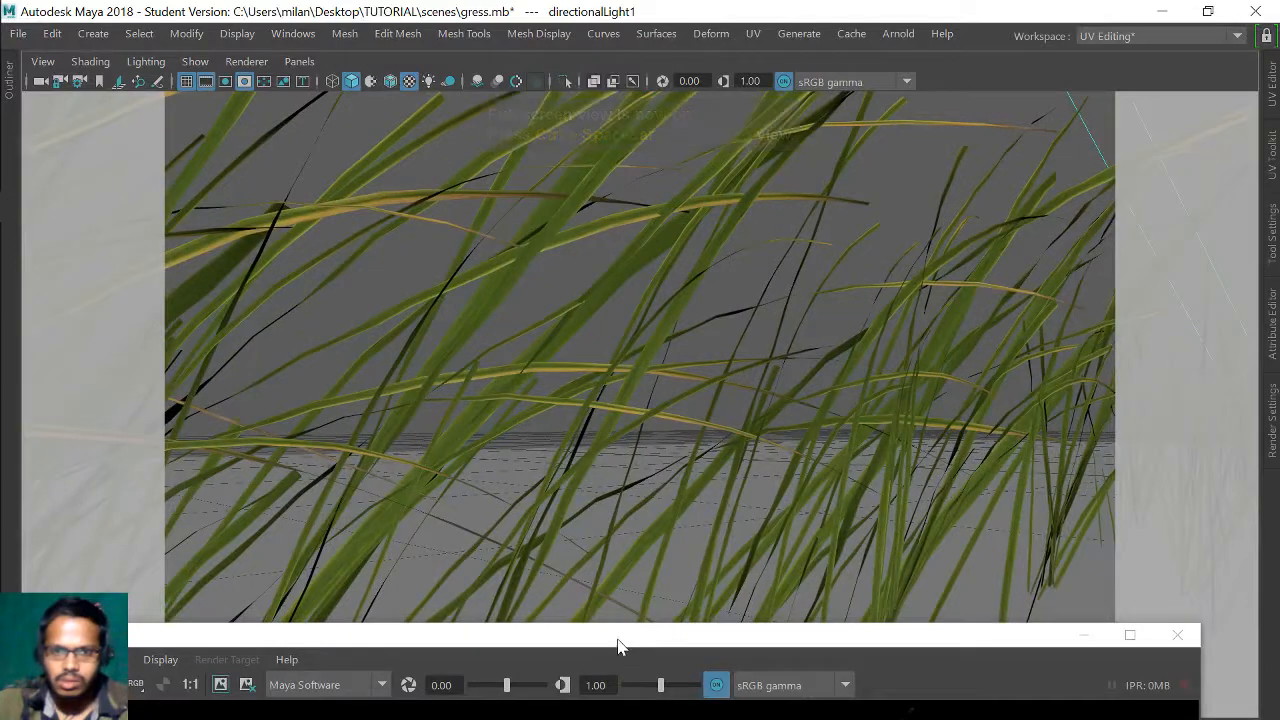
scroll(660, 541, "up", 4)
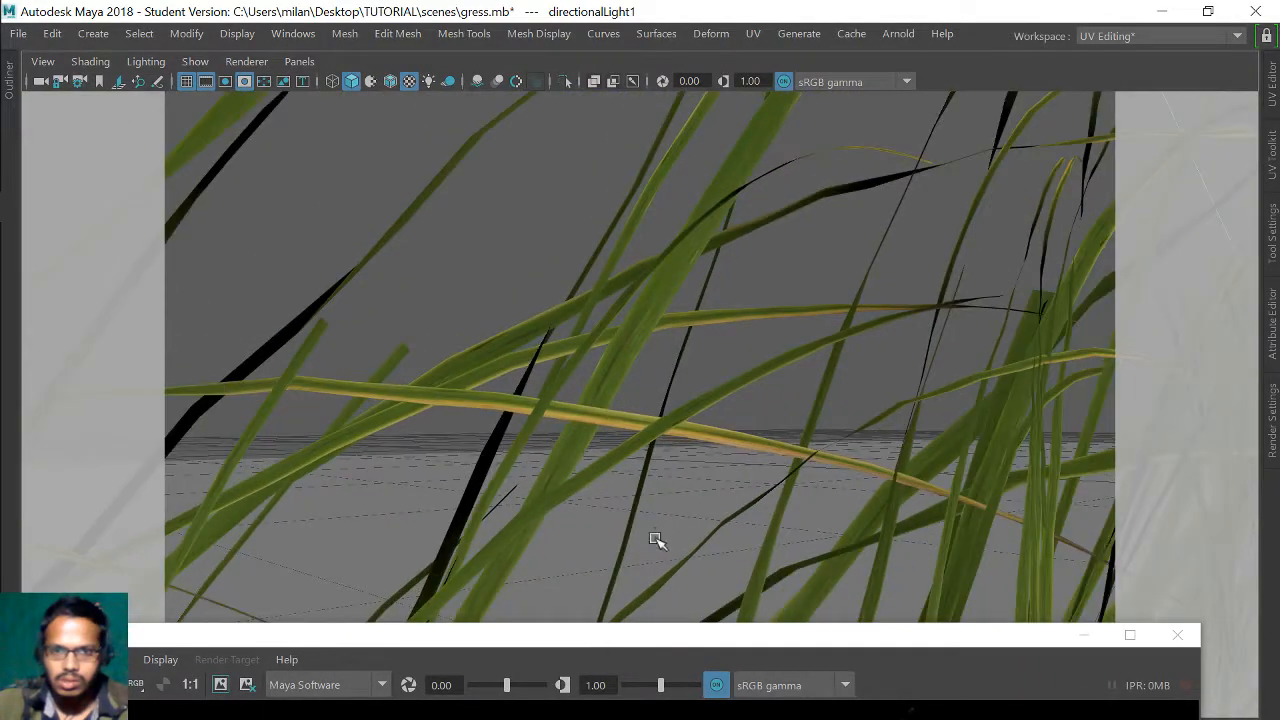
left_click_drag(640, 586, 643, 546, "alt")
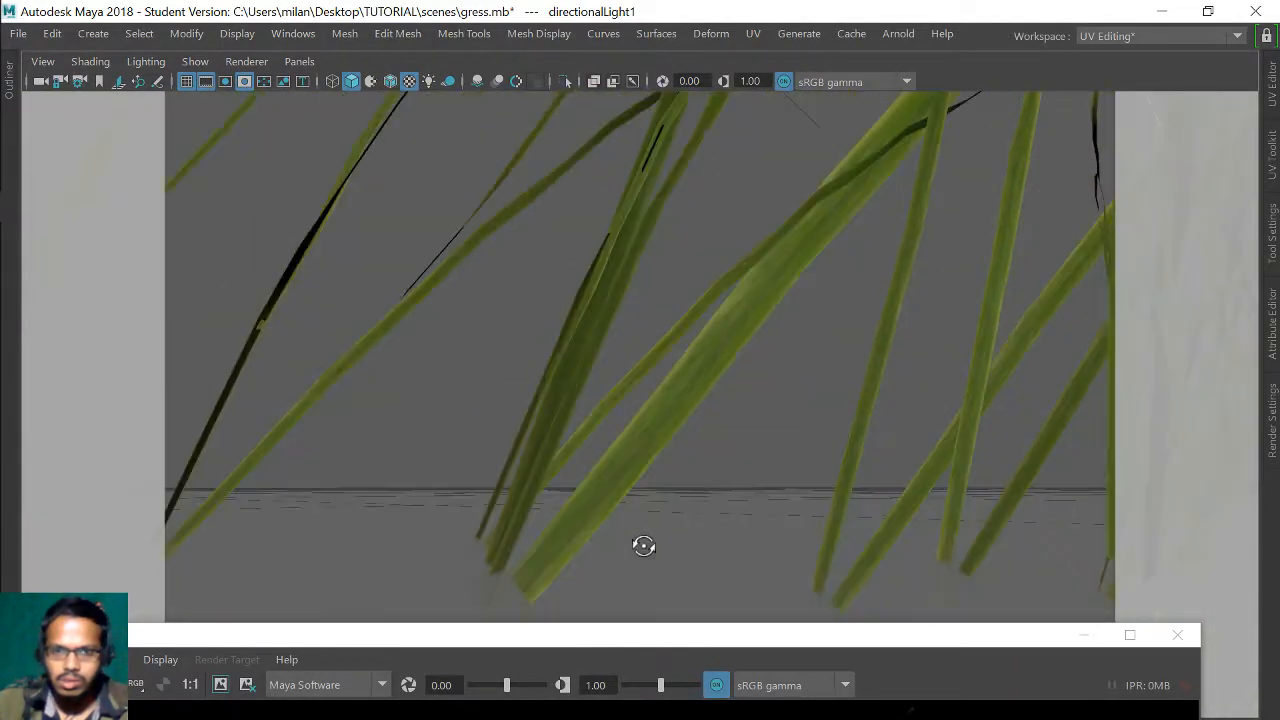
middle_click_drag(678, 510, 655, 595, "alt")
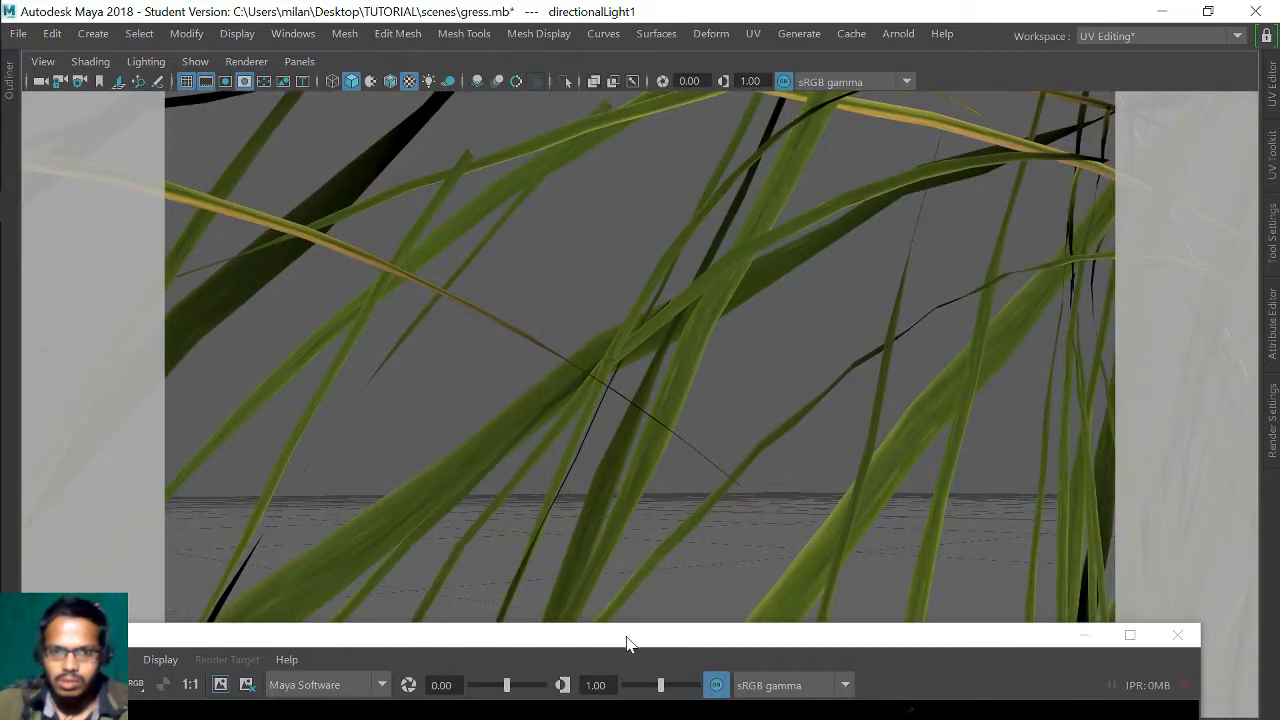
left_click_drag(627, 643, 513, 137)
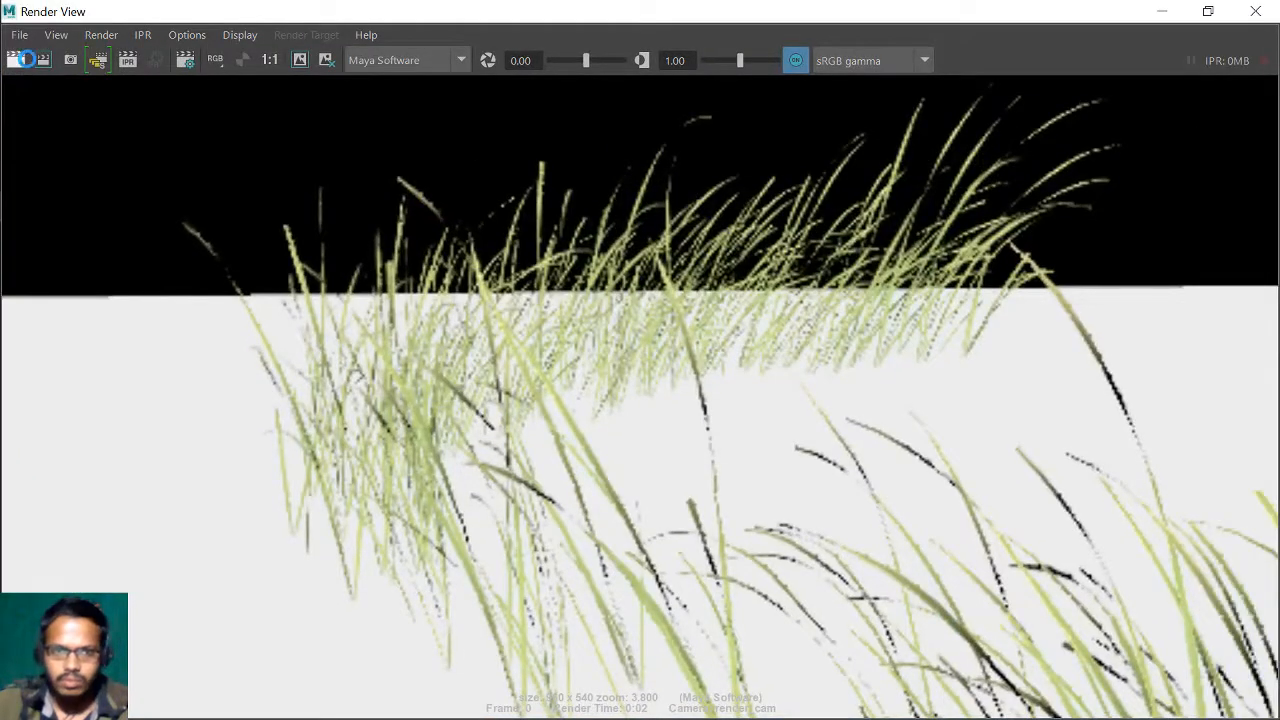
left_click(16, 60)
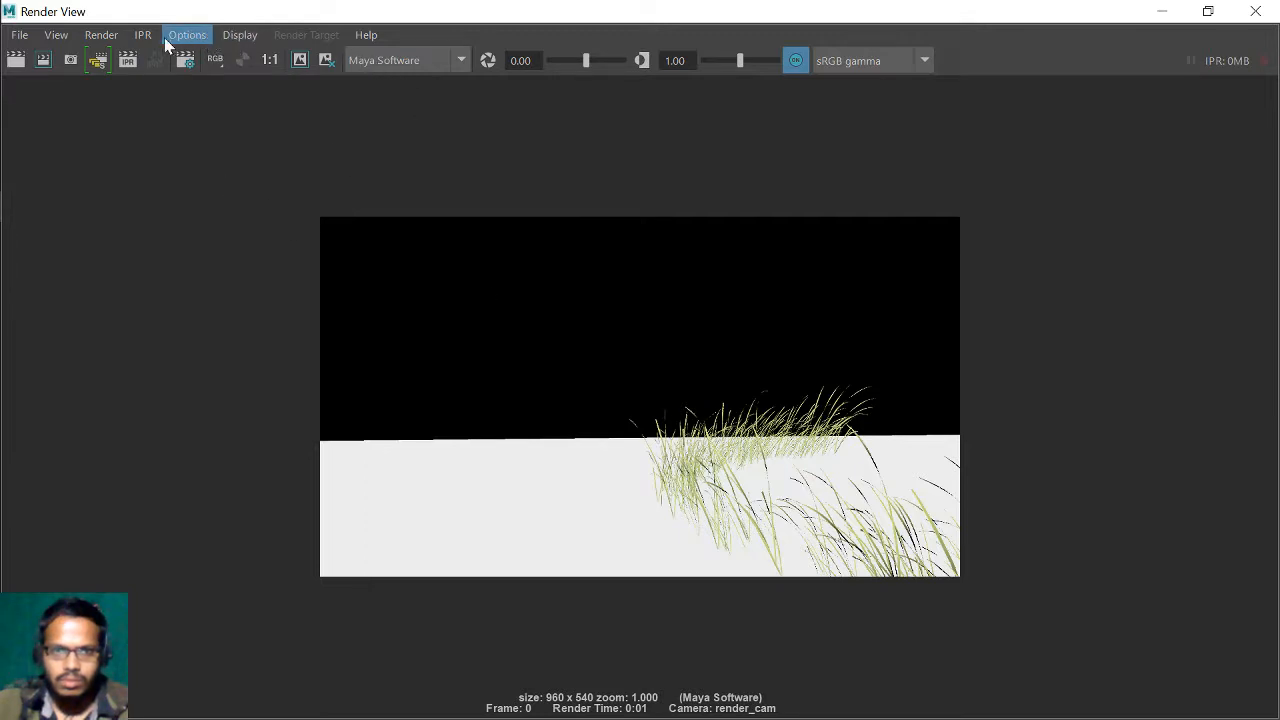
- Render the scene through the tu_cam camera with Maya Software
left_click(99, 36)
mouse_move(174, 148)
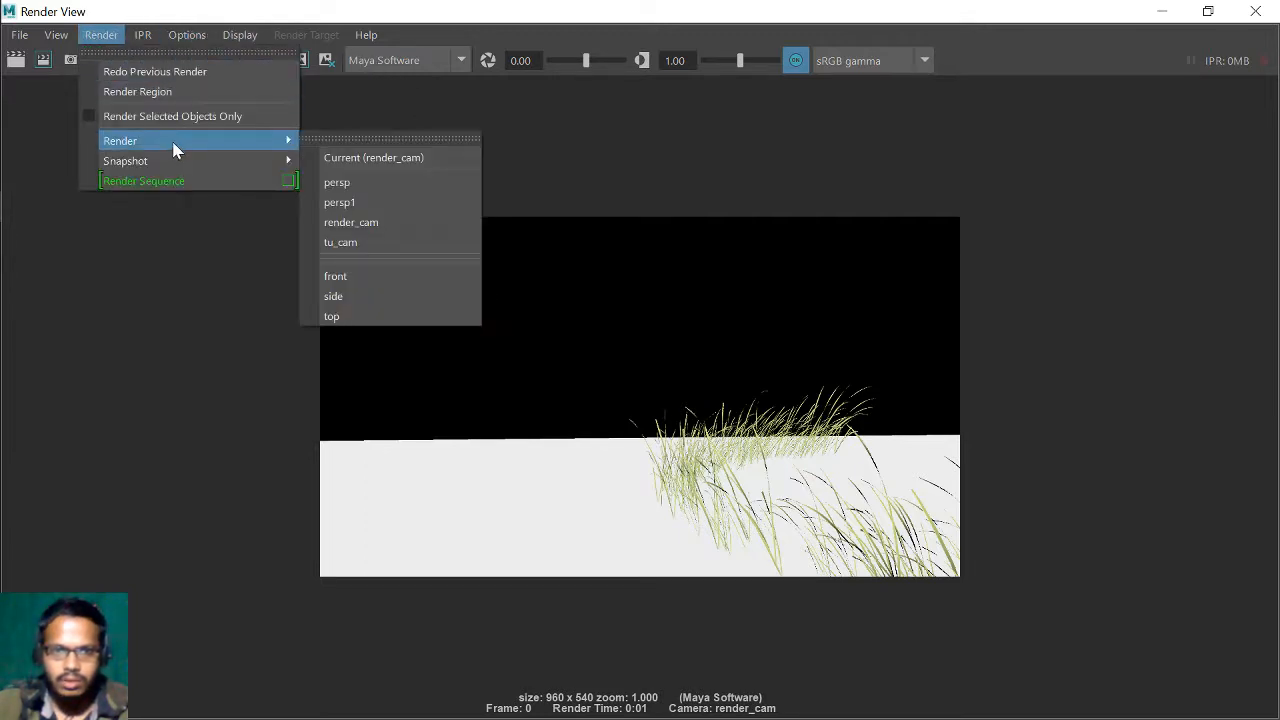
left_click(357, 246)
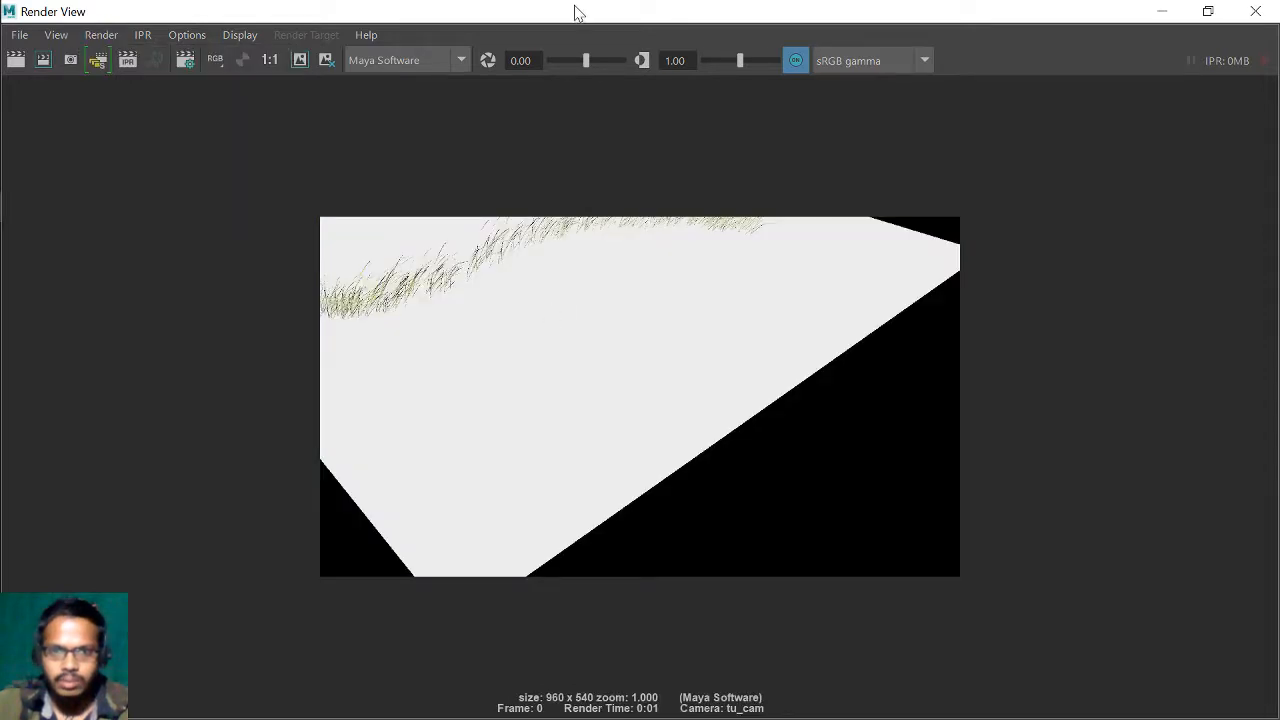
- Look through the tu_cam camera in the viewport and reframe it as a low close-up among the grass blades
left_click_drag(575, 12, 592, 177)
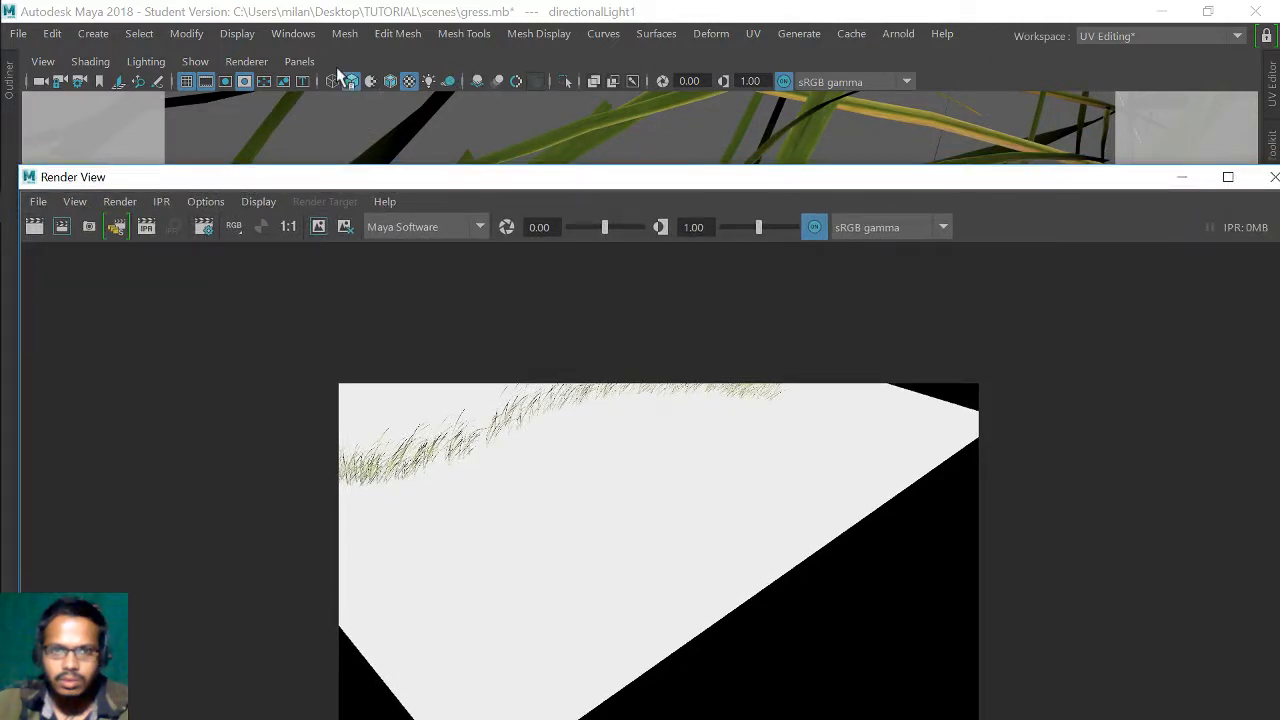
left_click(299, 61)
mouse_move(328, 88)
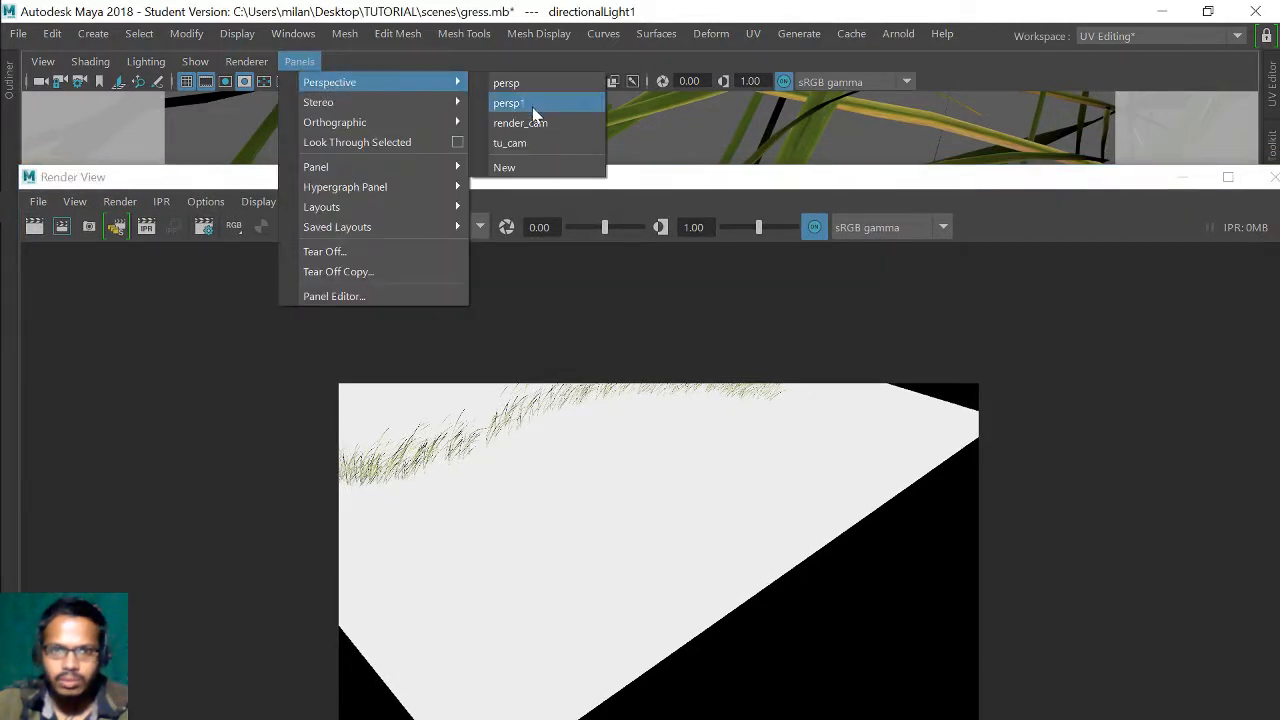
left_click(548, 141)
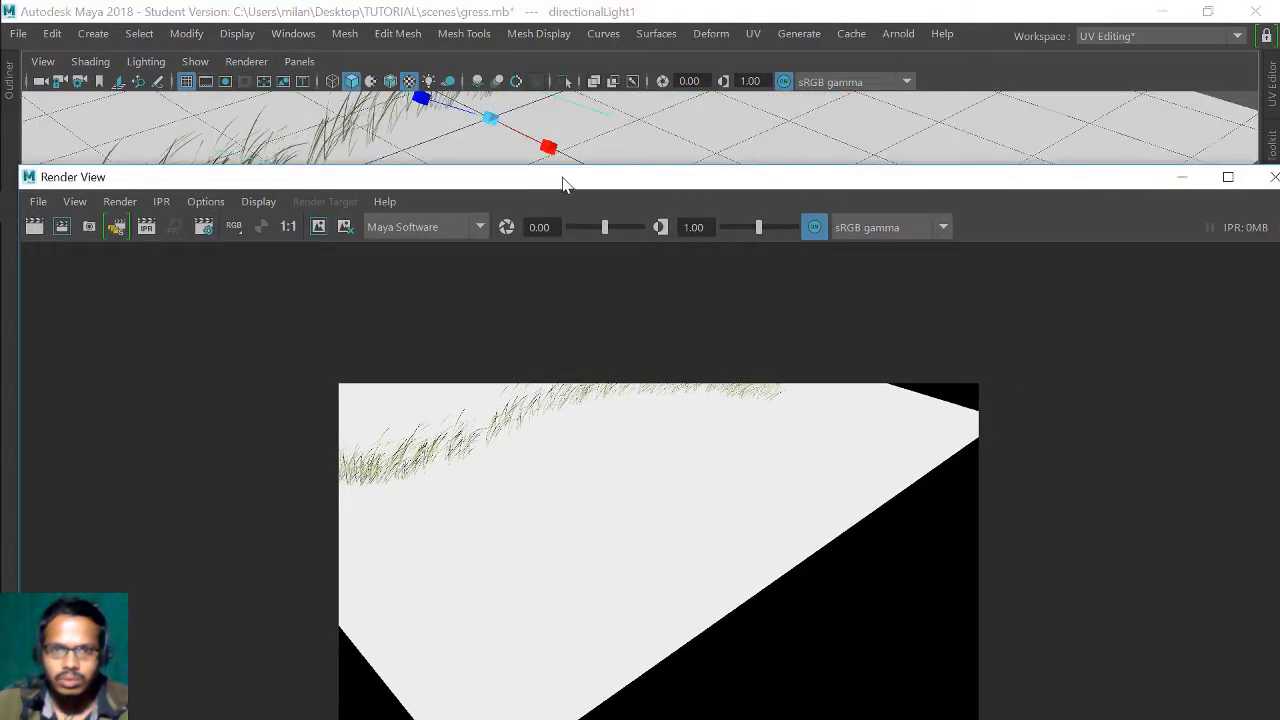
left_click_drag(565, 183, 471, 677)
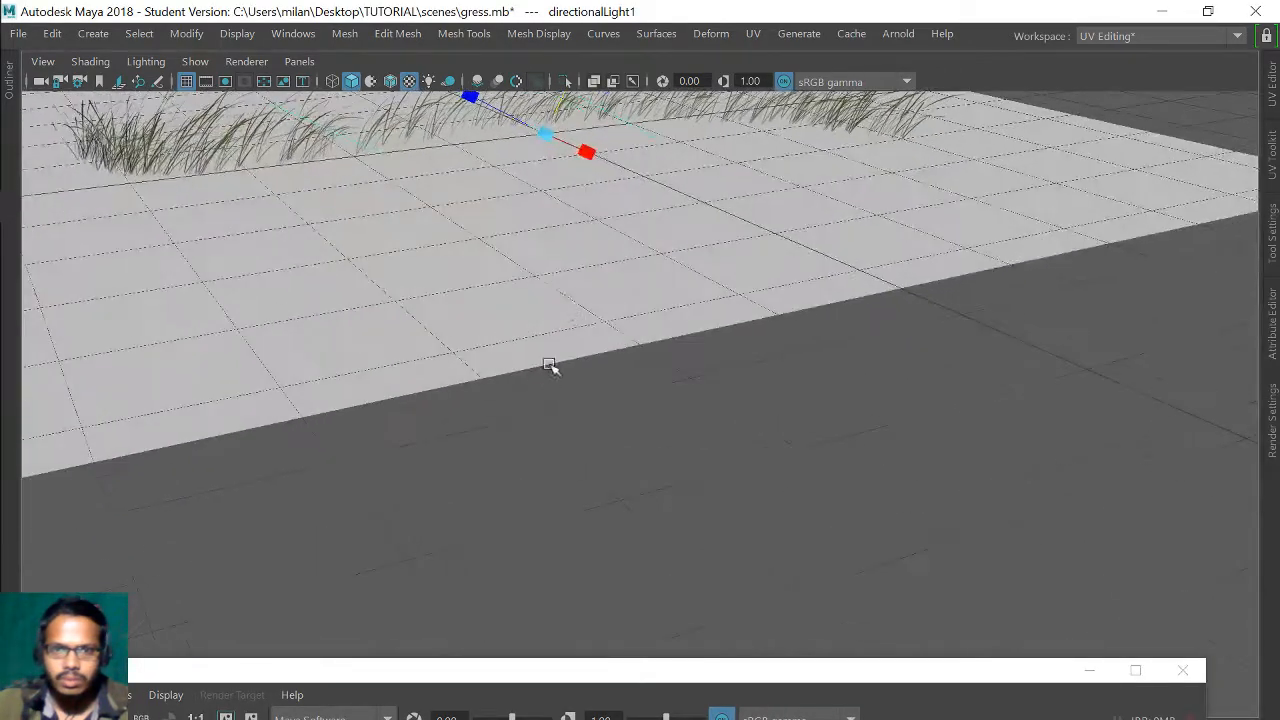
right_click_drag(549, 364, 823, 526, "alt")
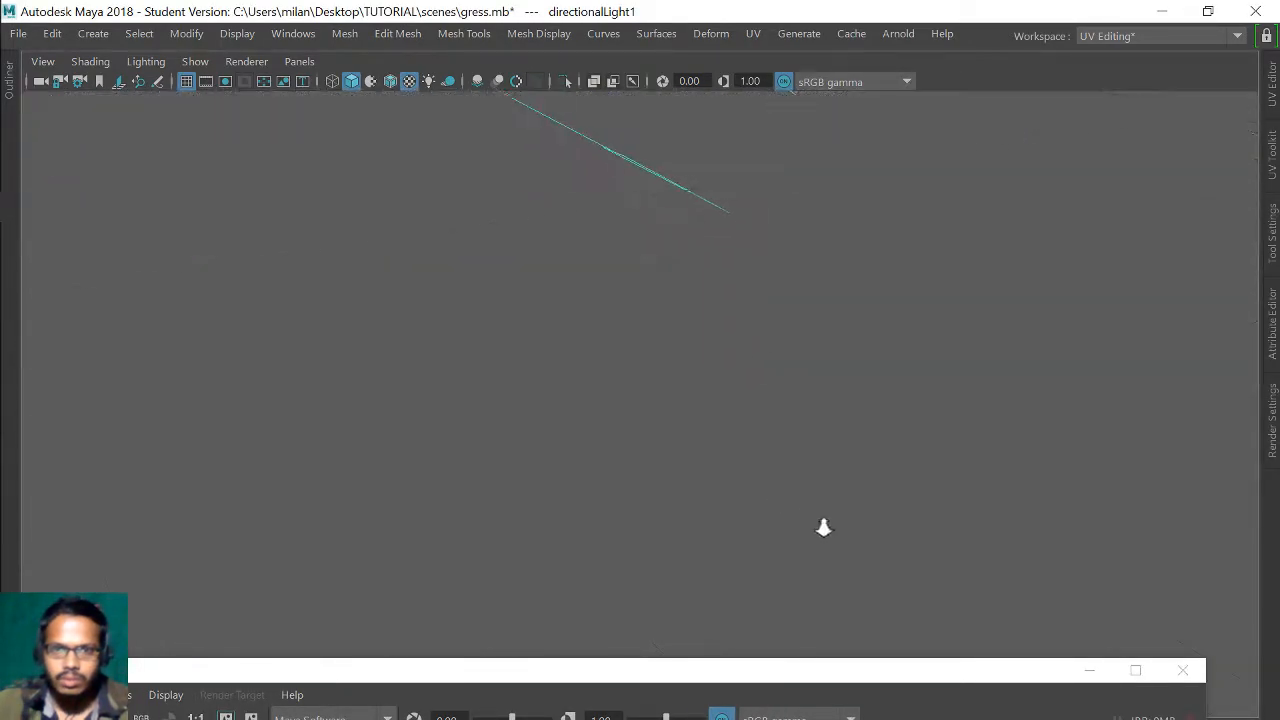
middle_click_drag(812, 370, 811, 549, "alt")
left_click_drag(811, 549, 754, 431, "alt")
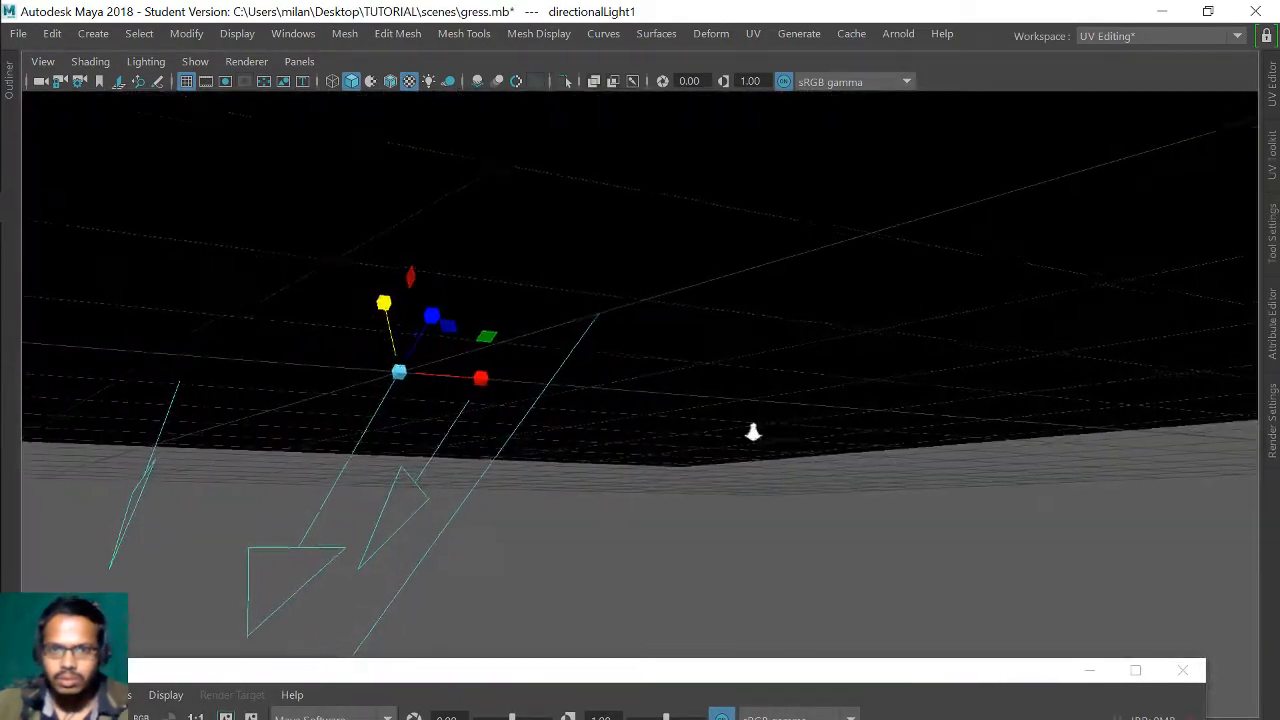
right_click_drag(754, 431, 738, 434, "alt")
left_click_drag(738, 434, 720, 445, "alt")
right_click_drag(720, 445, 860, 406, "alt")
- Re-render the new tu_cam view with Maya Software and inspect the grass blades up close in the render
left_click_drag(661, 656, 826, 3)
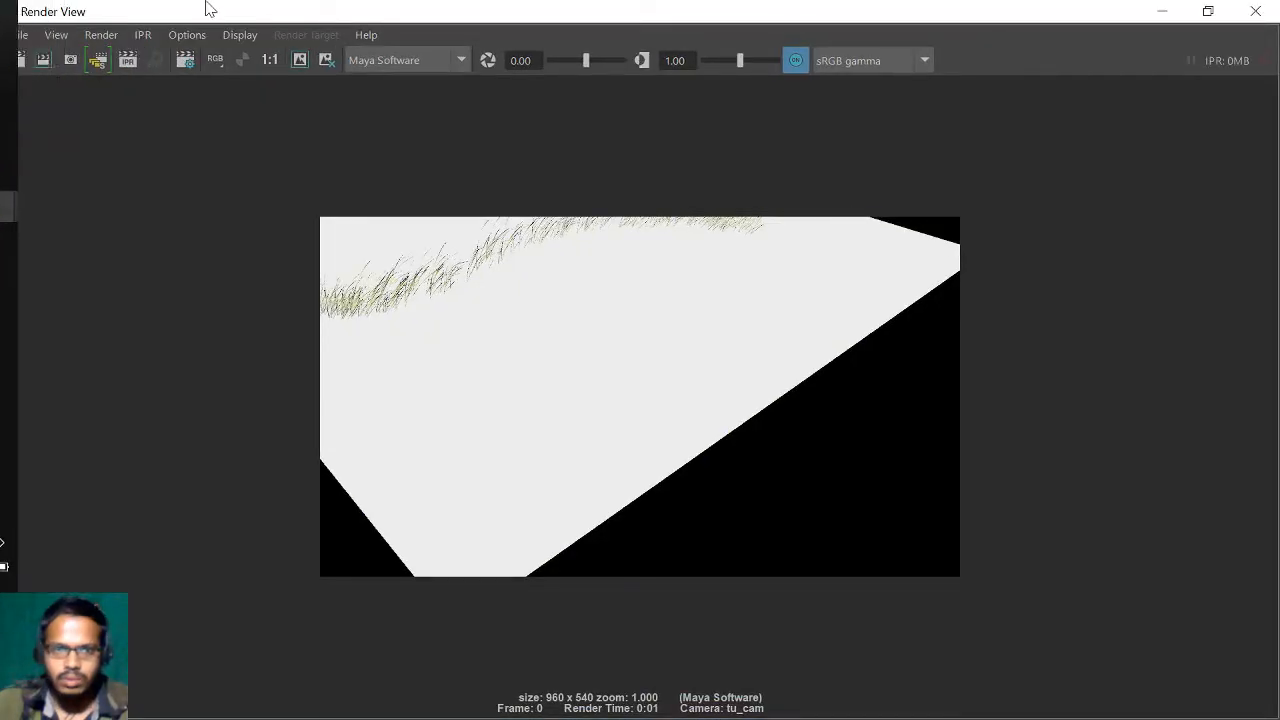
left_click(12, 60)
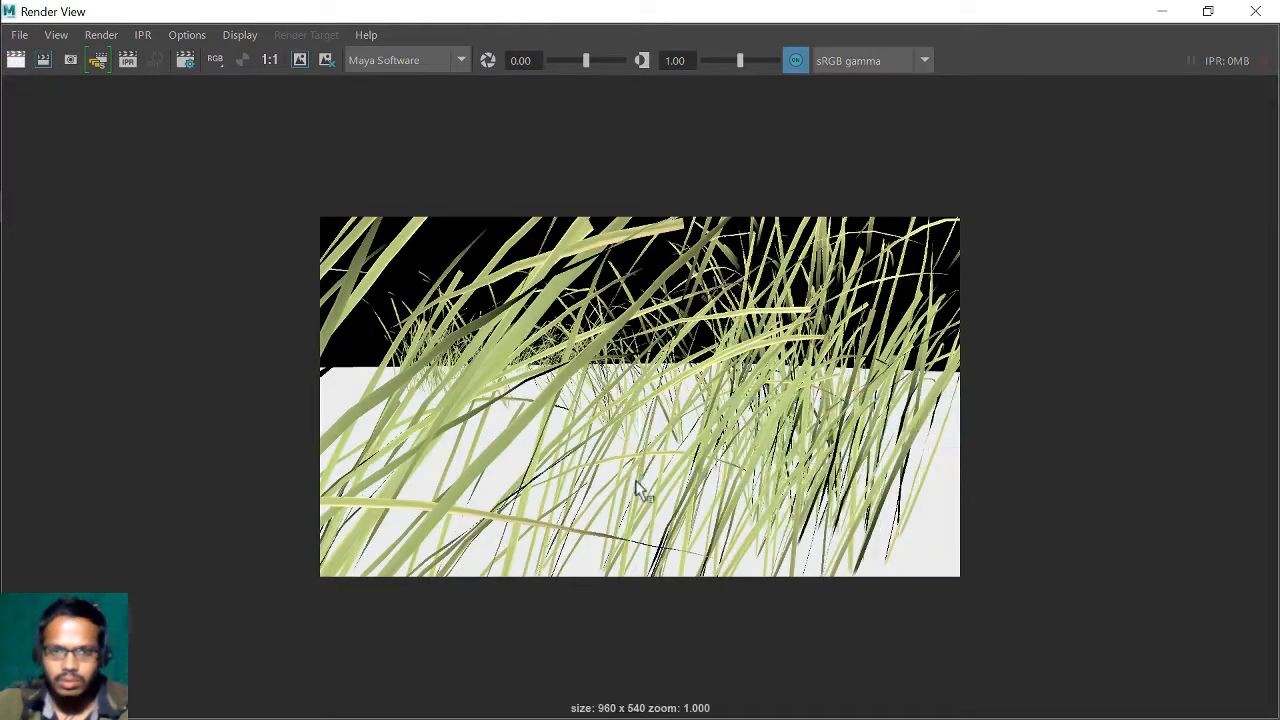
scroll(608, 450, "up", 1)
scroll(611, 420, "up", 3)
scroll(573, 289, "up", 6)
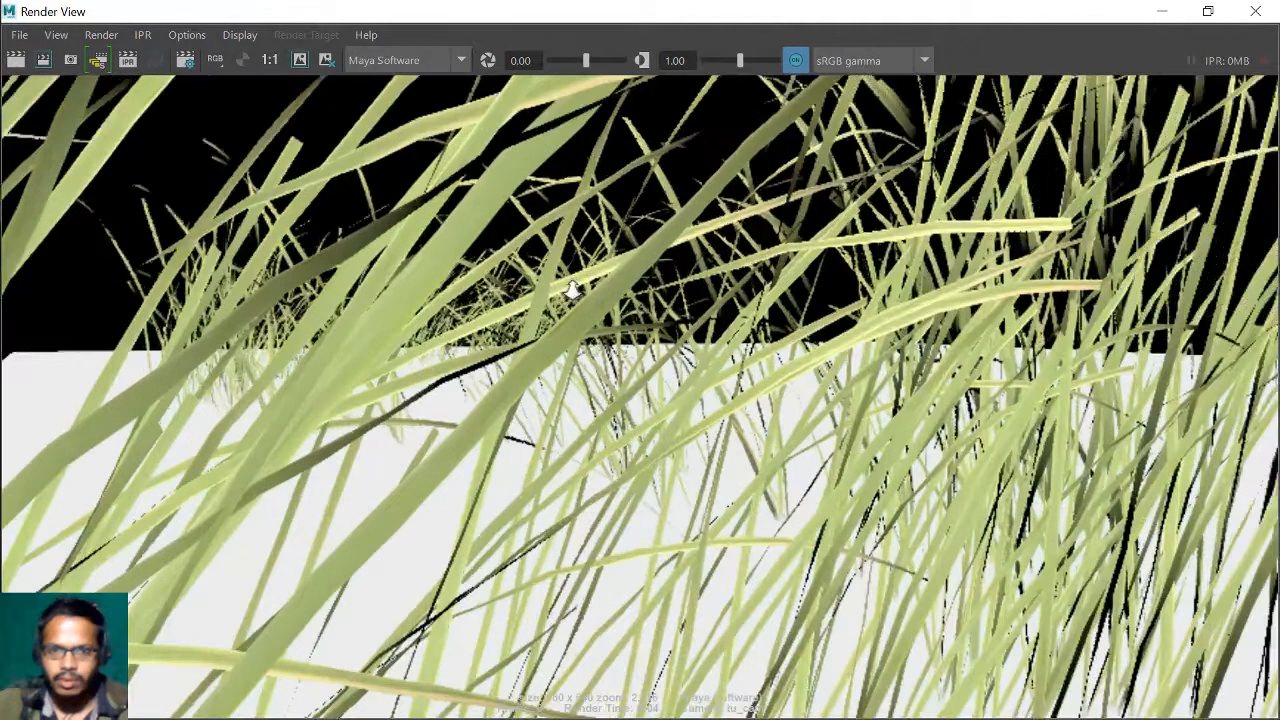
scroll(573, 289, "down", 6)
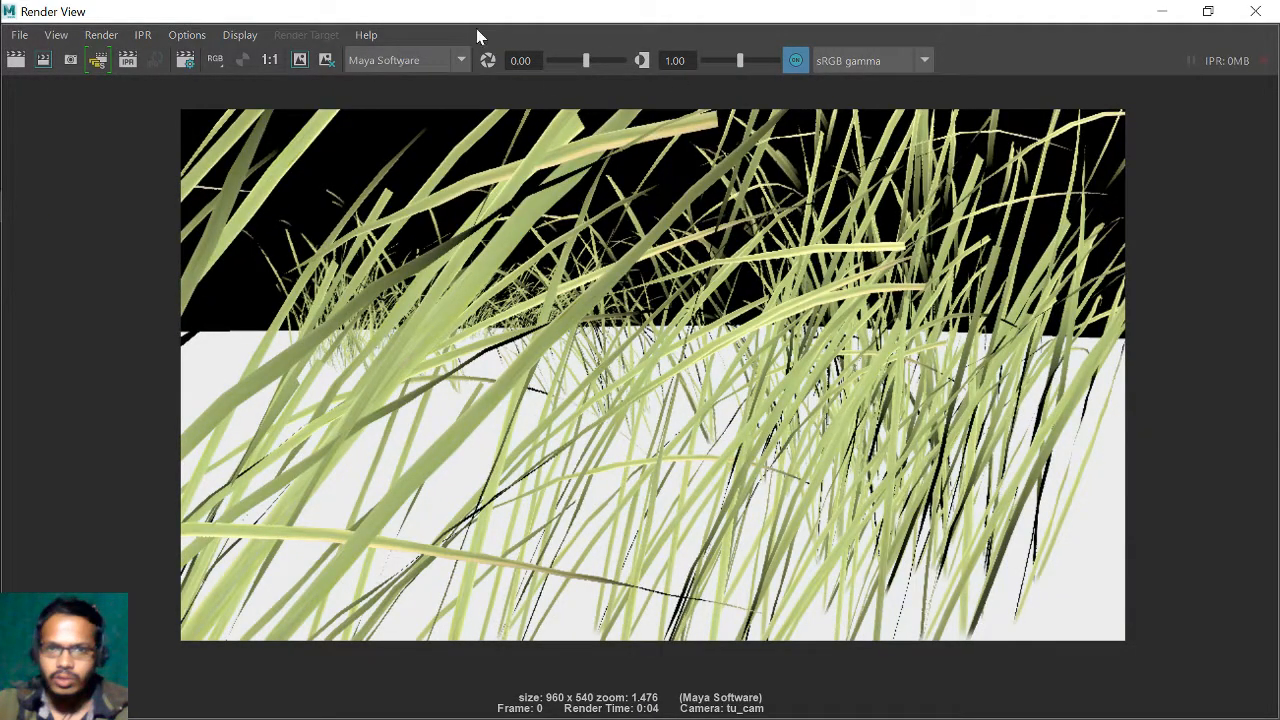
mouse_move(514, 9)
left_mouse_down()
mouse_move(580, 100)
mouse_move(515, 5)
left_mouse_up()
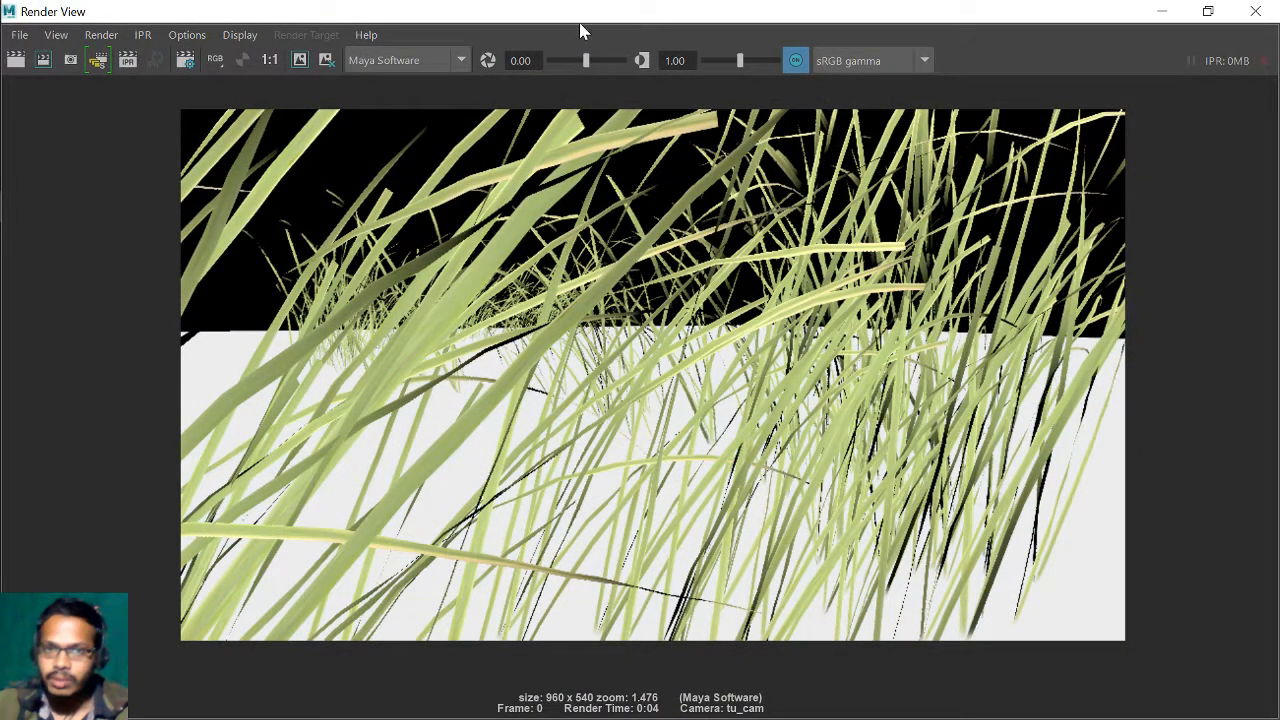
left_click_drag(580, 30, 580, 68)
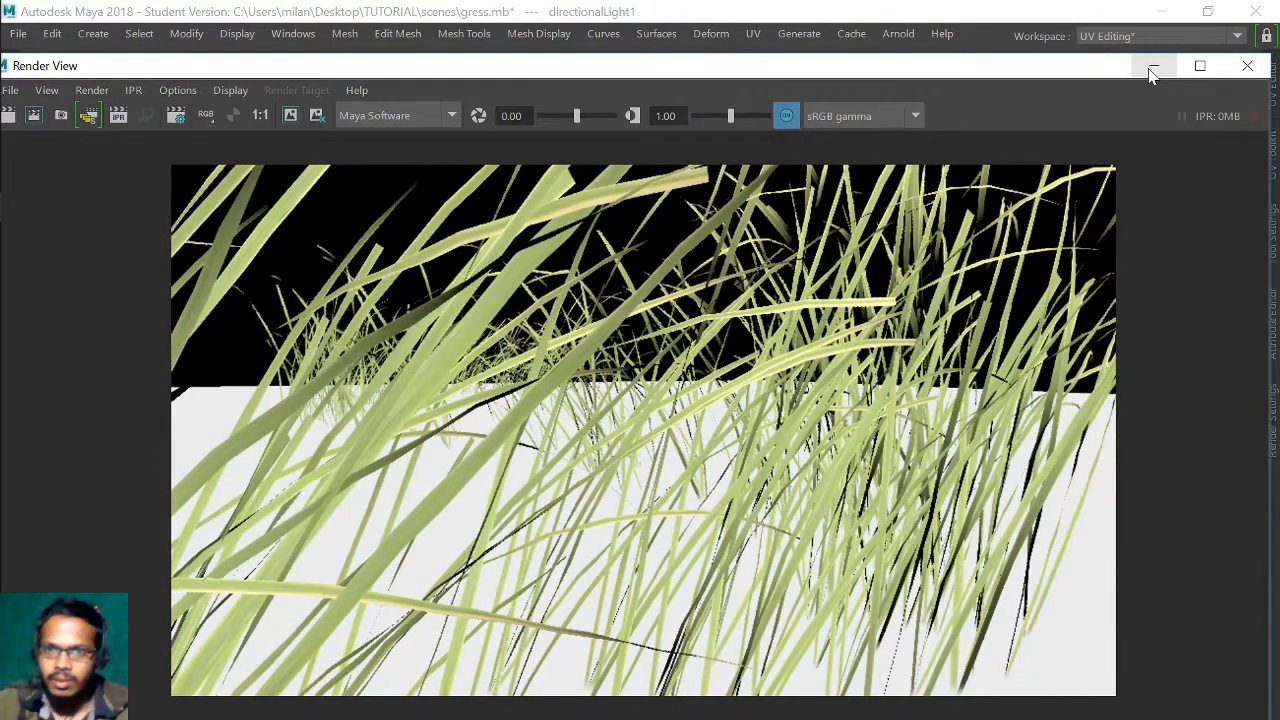
- Minimize the Render View, restore the Hypershade and move it aside to uncover the grass in the viewport
left_click(1152, 68)
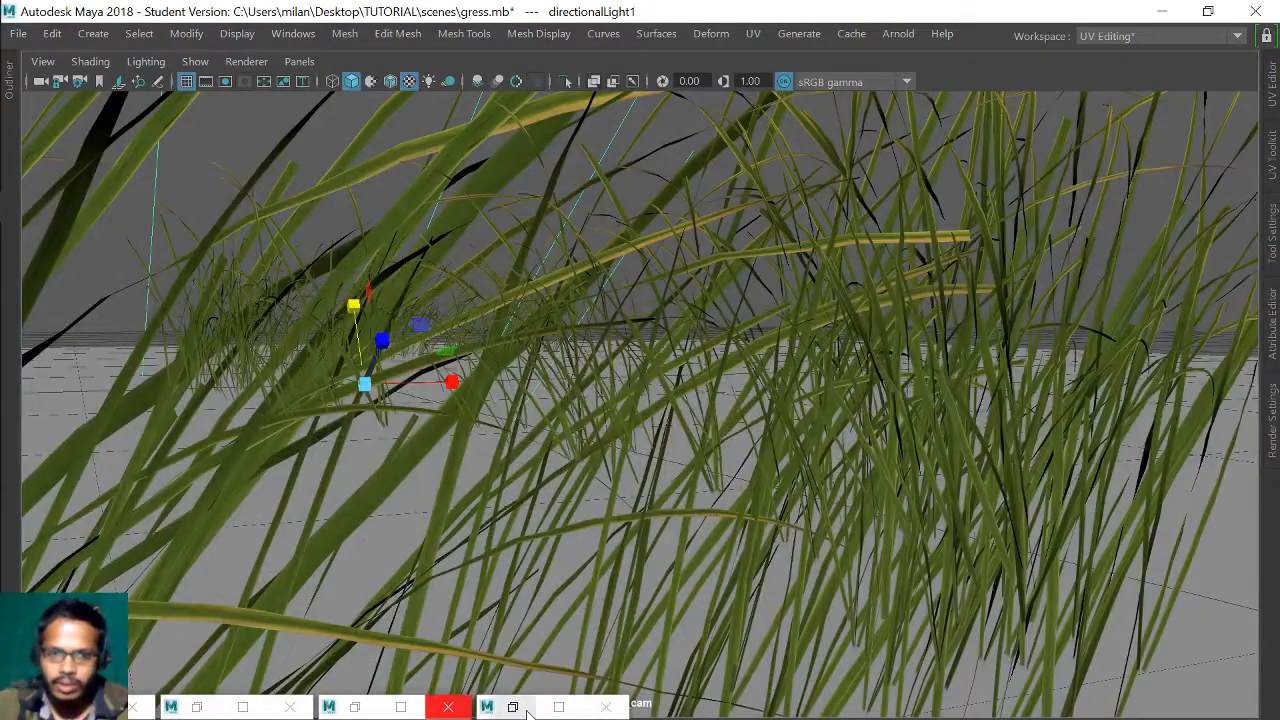
left_click(558, 708)
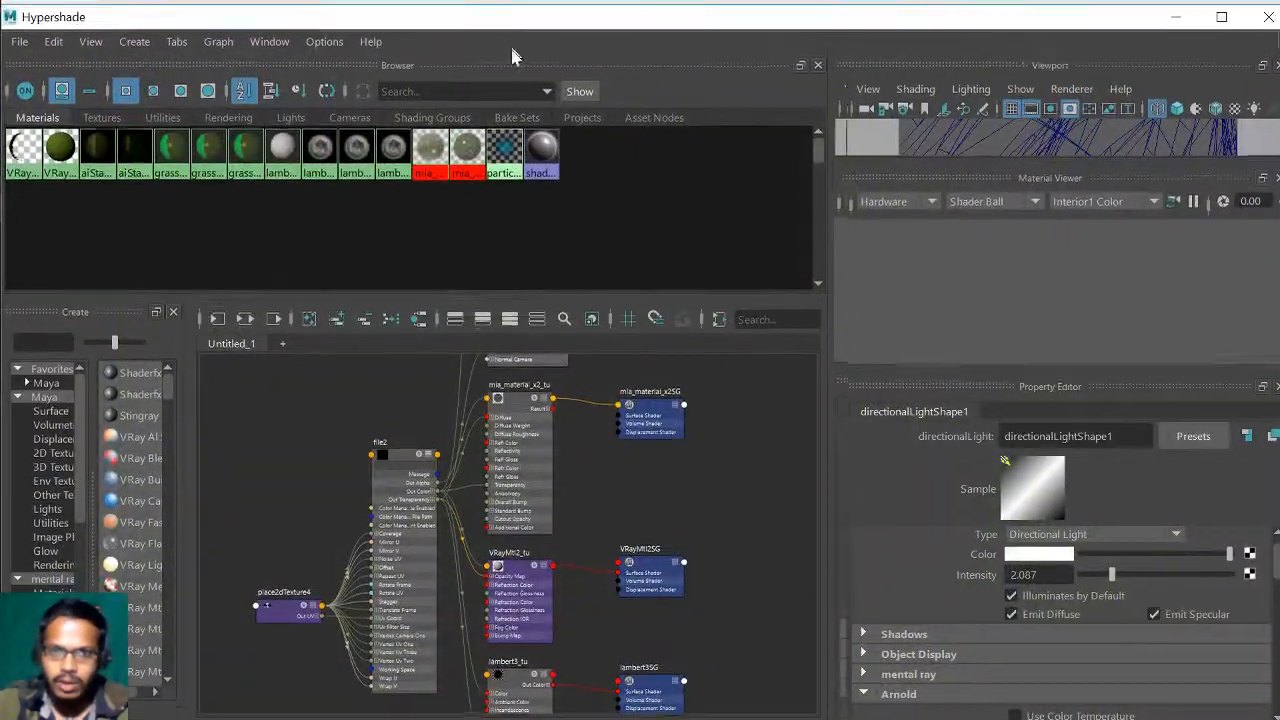
scroll(537, 482, "up", 2)
scroll(537, 482, "down", 3)
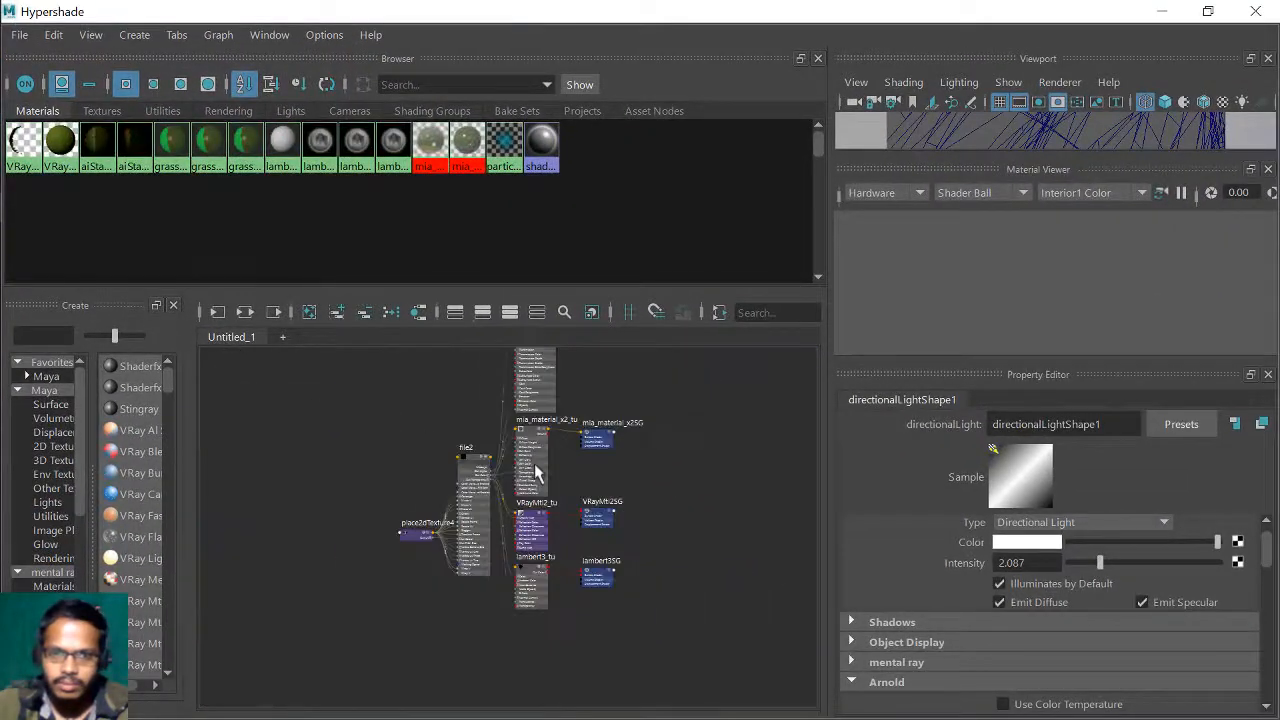
left_click_drag(575, 12, 530, 663)
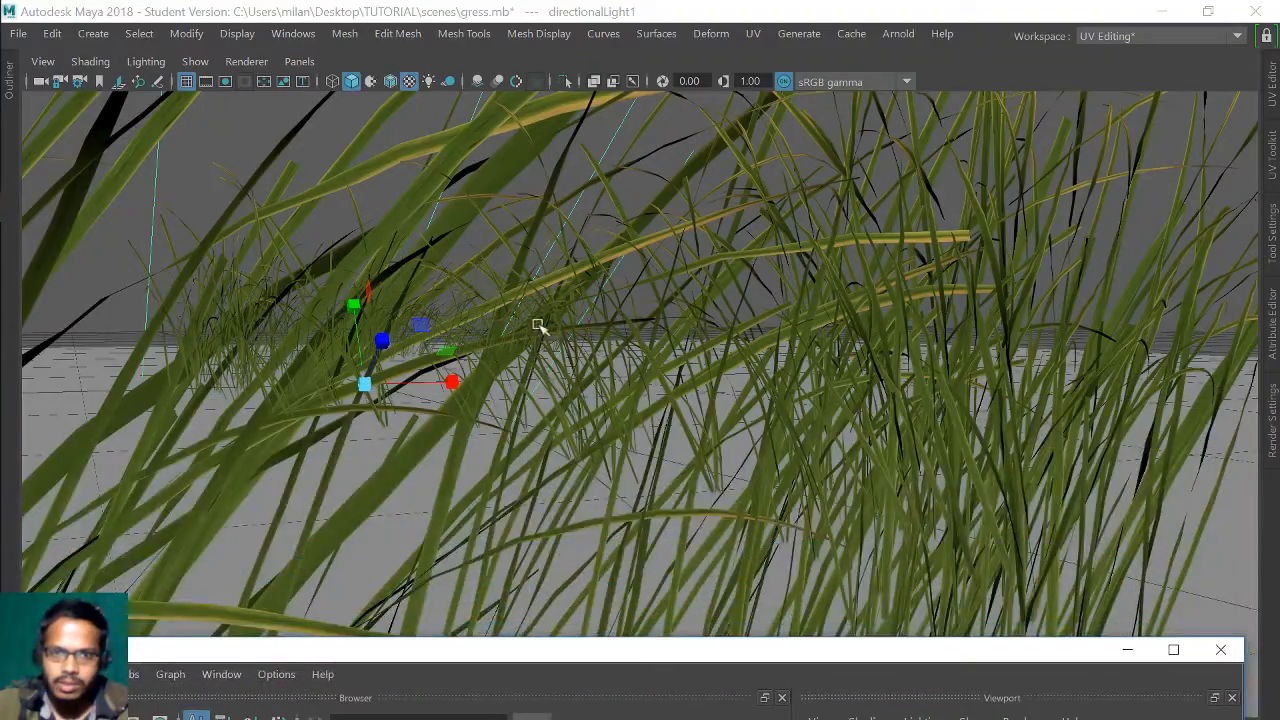
- Select the grass mesh and graph its assigned lambert material network in the Hypershade work area
left_click(455, 243)
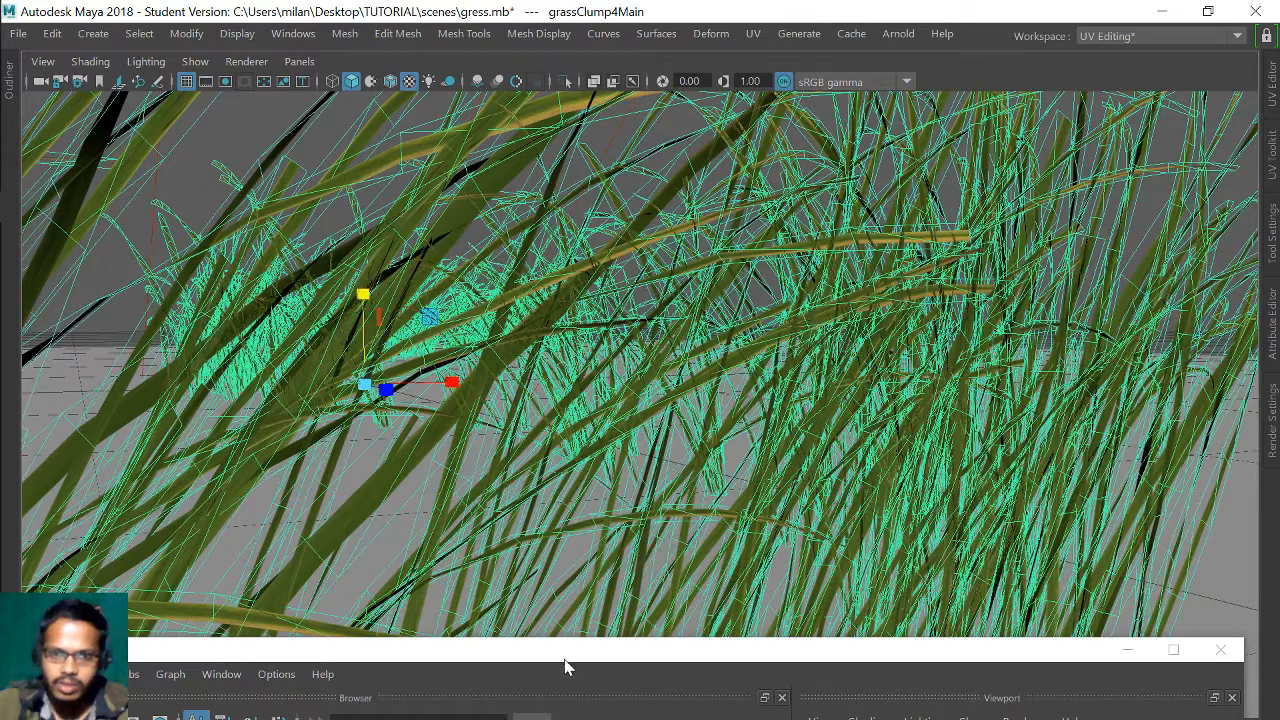
left_click_drag(565, 655, 757, 6)
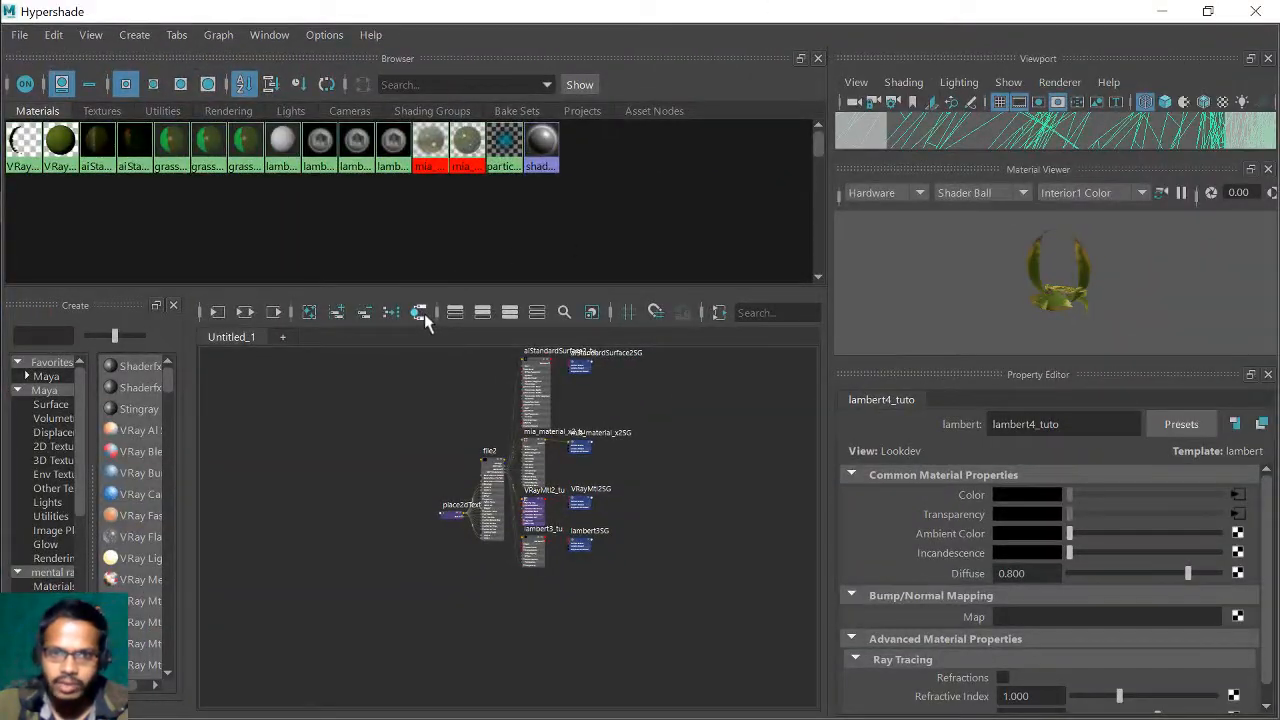
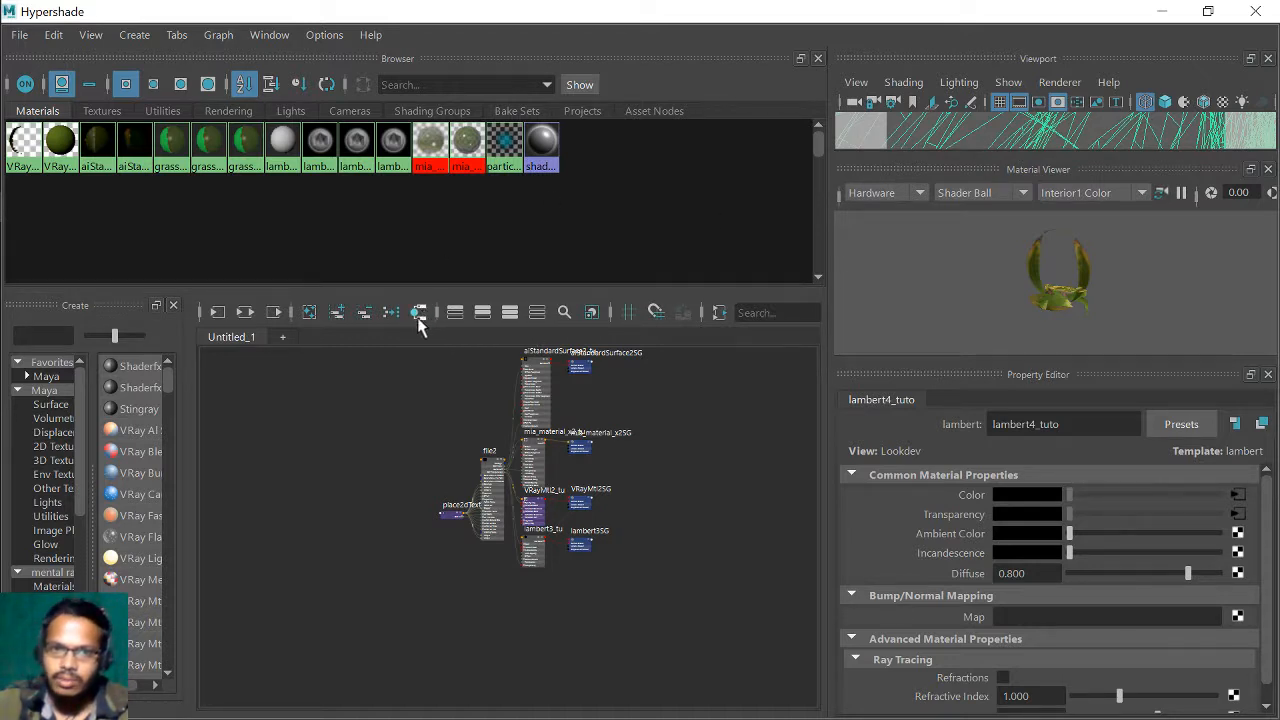
left_click(418, 312)
scroll(520, 548, "up", 5)
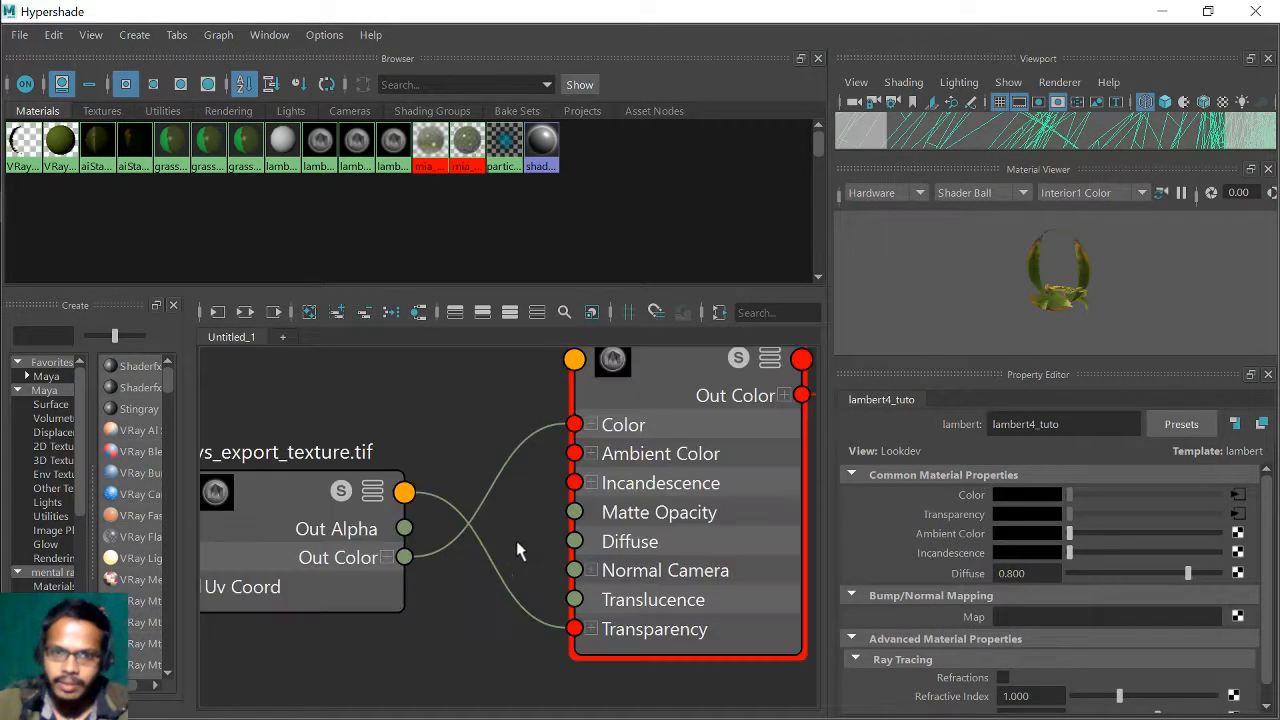
scroll(517, 540, "down", 5)
scroll(498, 506, "up", 1)
middle_click_drag(496, 478, 488, 385, "alt")
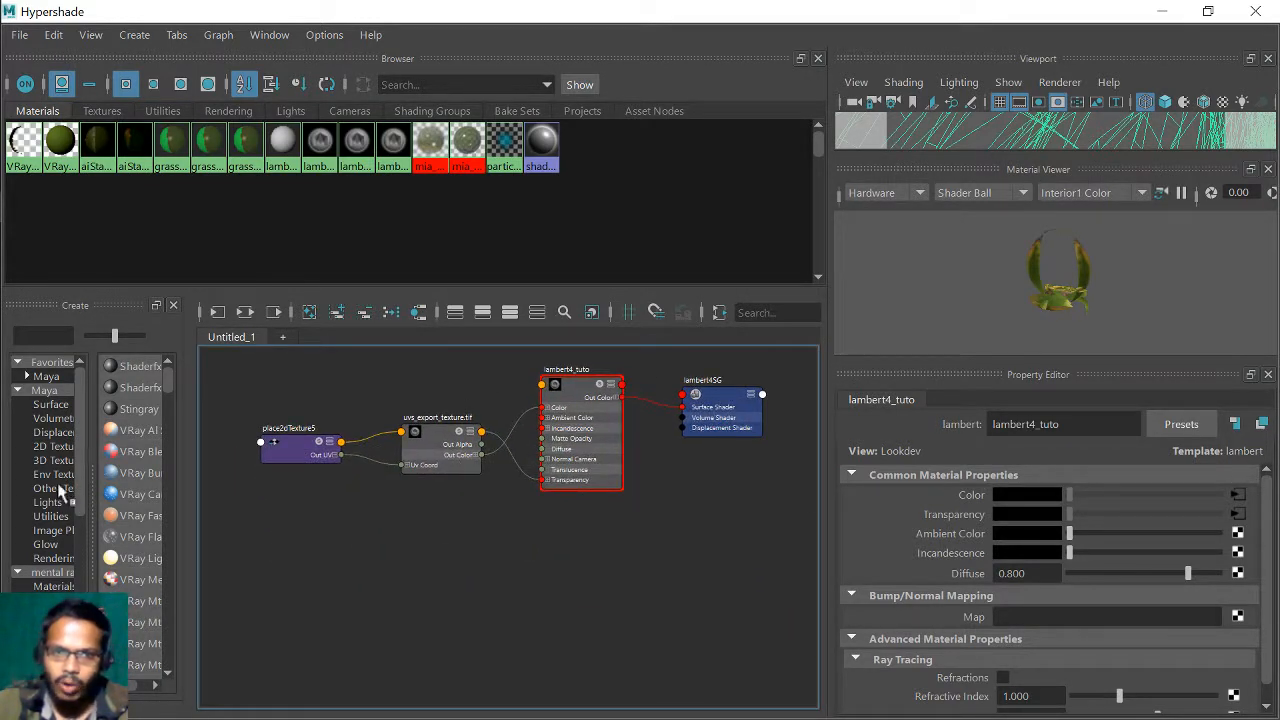
- Open the Arnold RenderView and bring the Hypershade back in front of it
left_click_drag(614, 12, 575, 270)
left_click(903, 35)
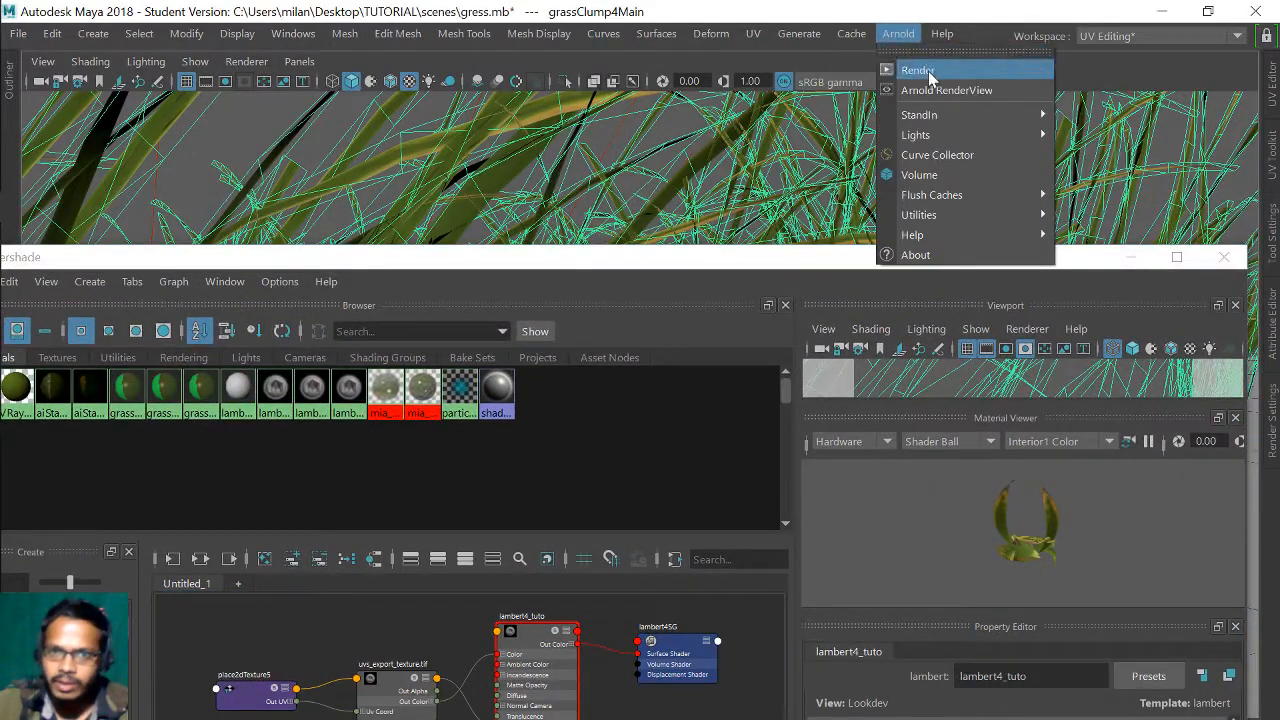
left_click(968, 90)
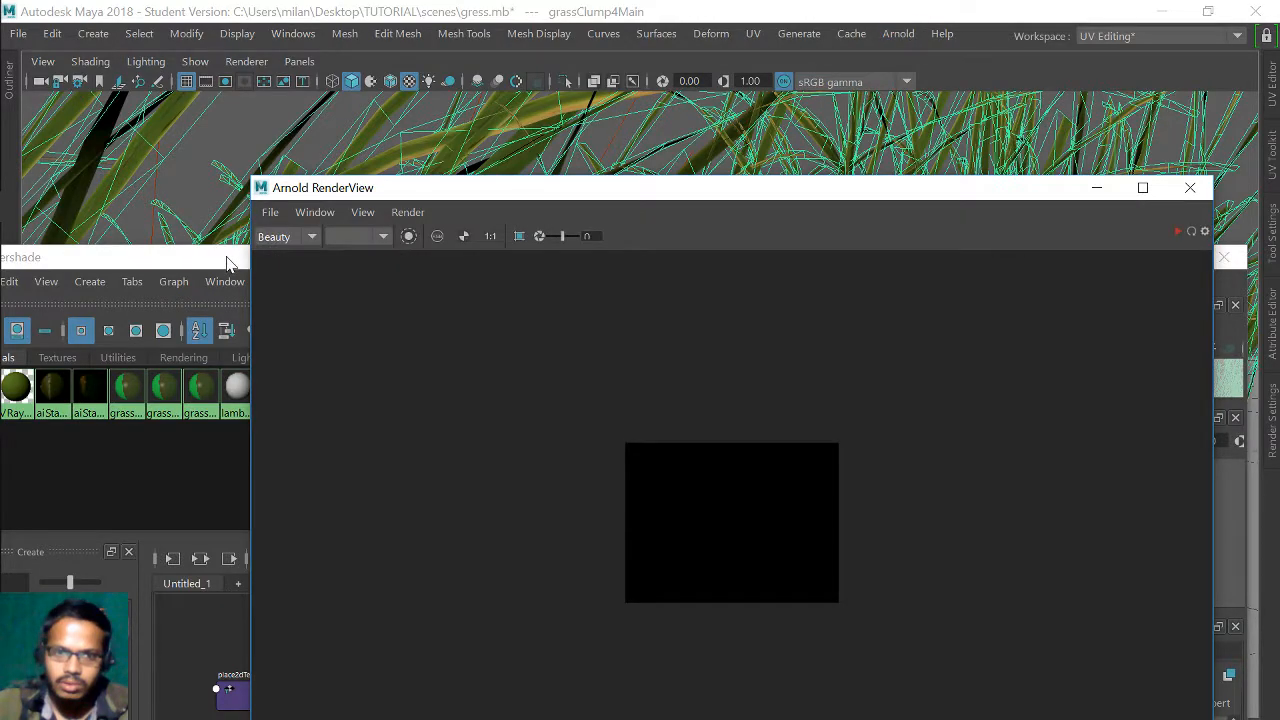
left_click(230, 260)
left_click_drag(230, 260, 420, 77)
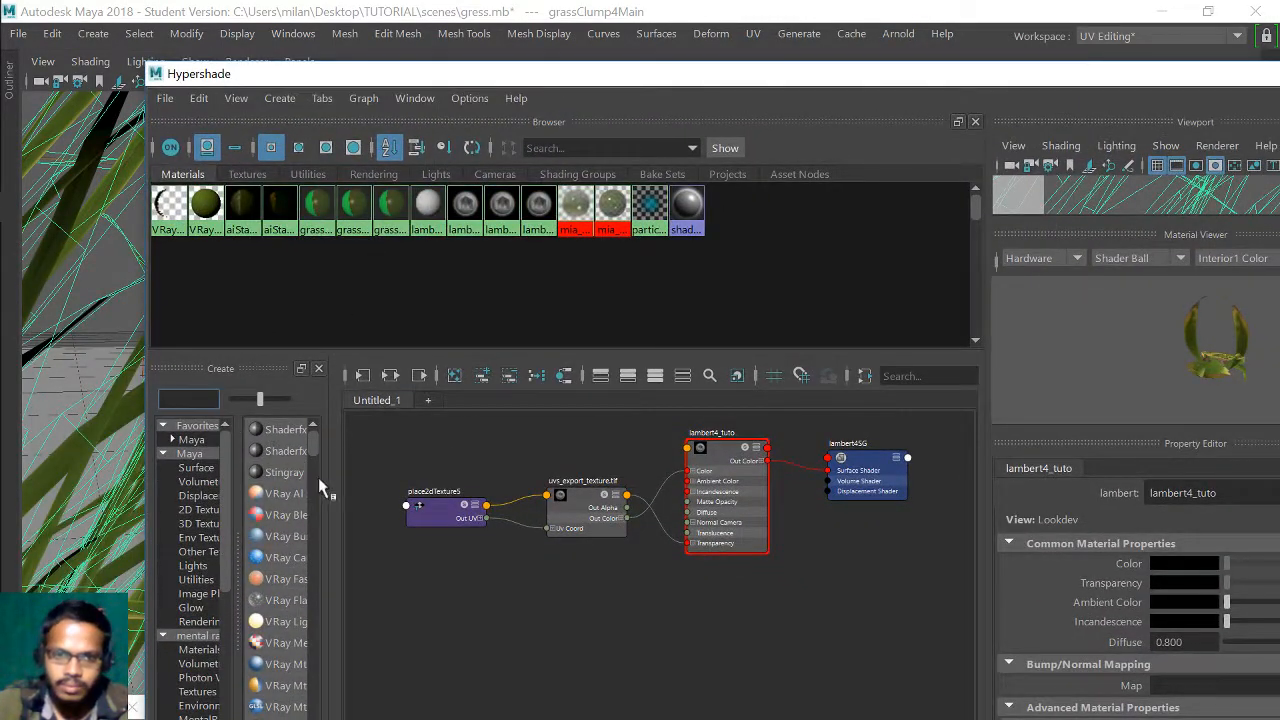
- Widen the Hypershade's node creation list and create an Arnold aiStandardSurface material
left_click_drag(329, 503, 540, 490)
scroll(226, 636, "down", 7)
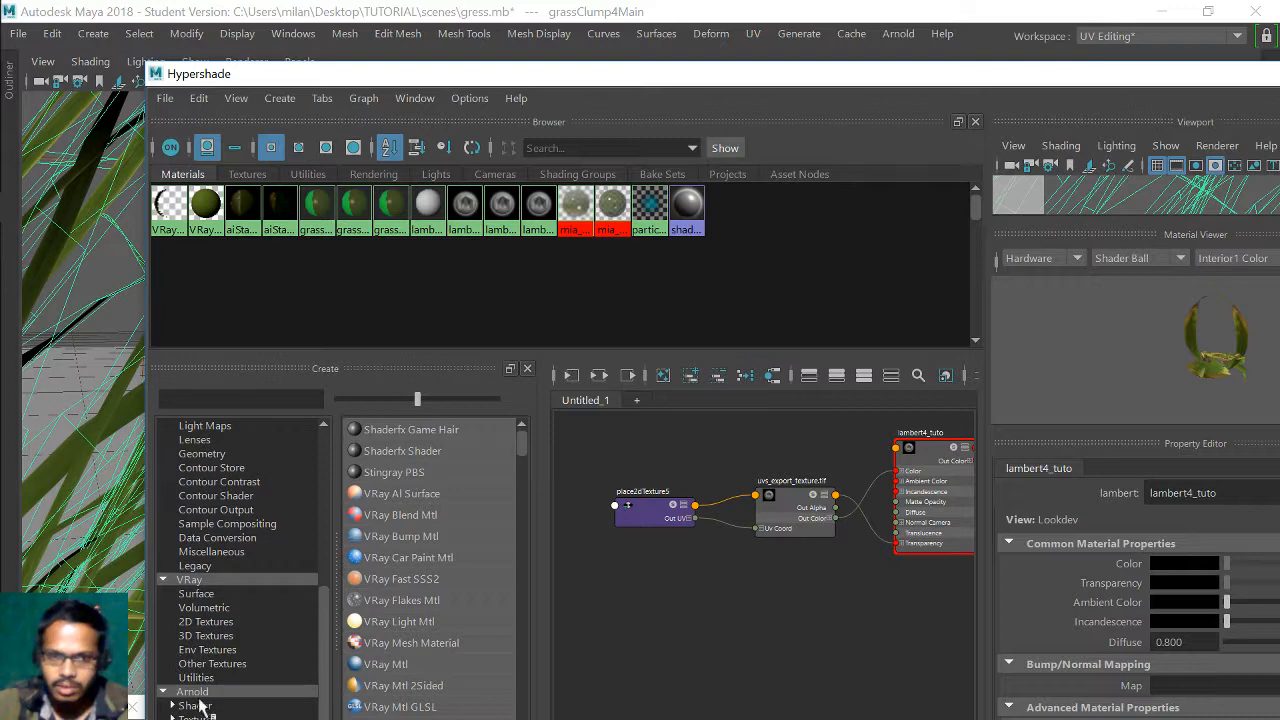
left_click(200, 697)
left_click(196, 706)
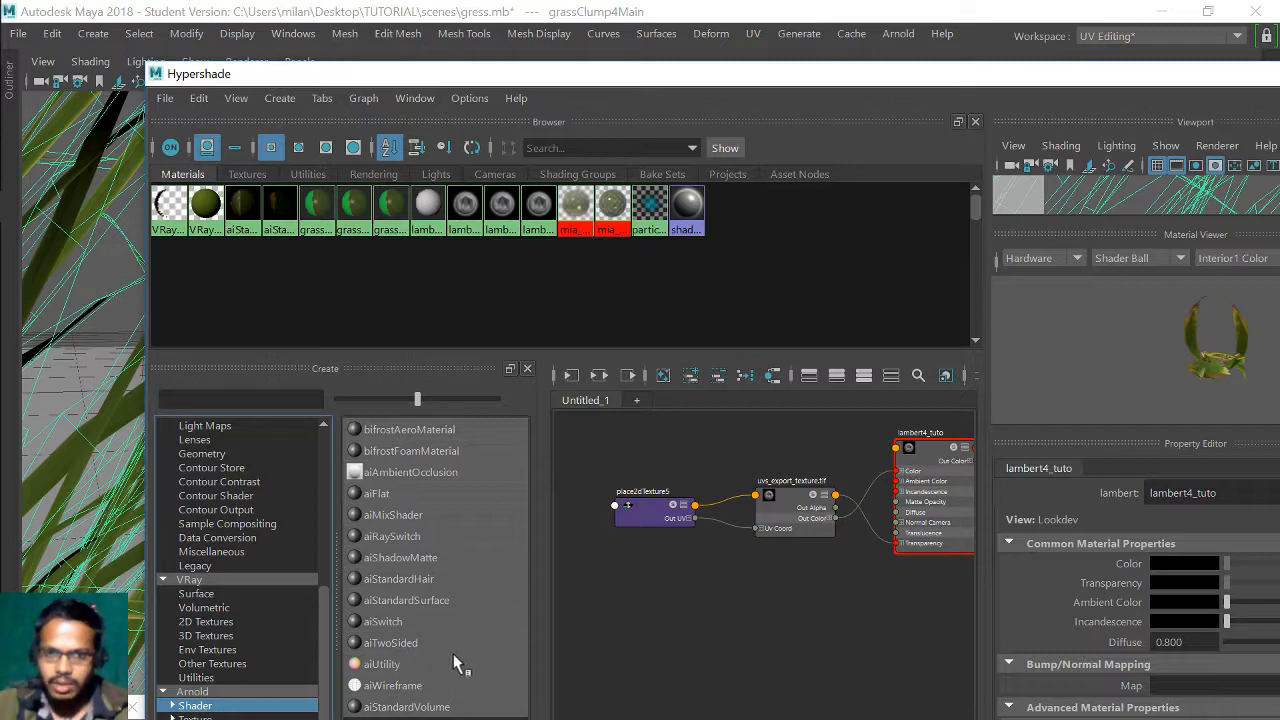
left_click(431, 600)
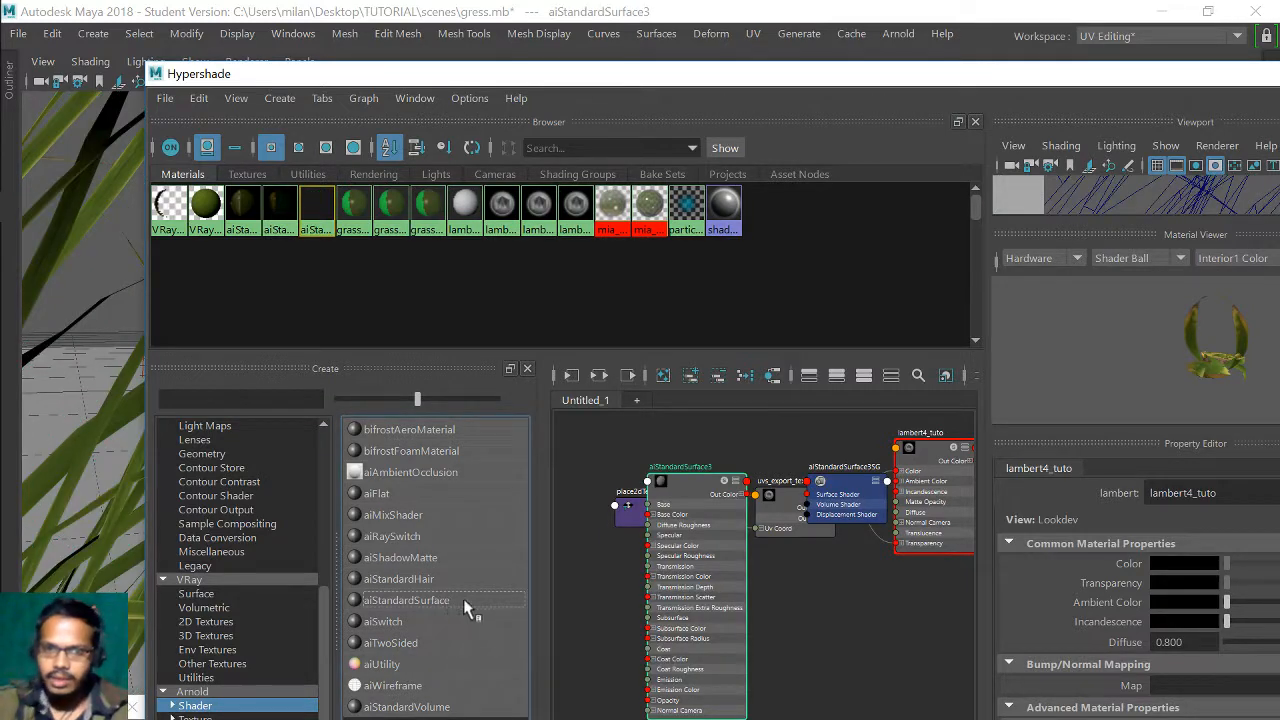
- Arrange the new aiStandardSurface node and its shading group below the lambert network, clear of the texture nodes
left_click_drag(720, 488, 884, 574)
middle_click_drag(813, 524, 746, 490, "alt")
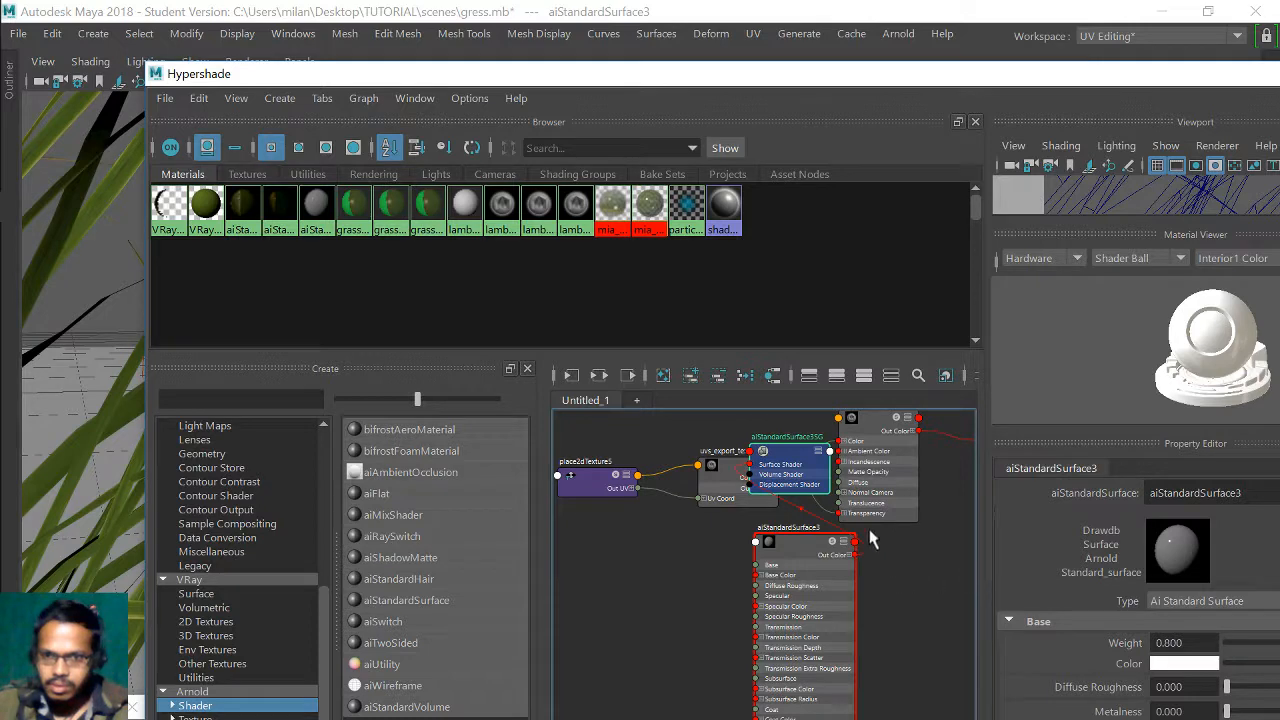
left_click_drag(870, 540, 937, 568)
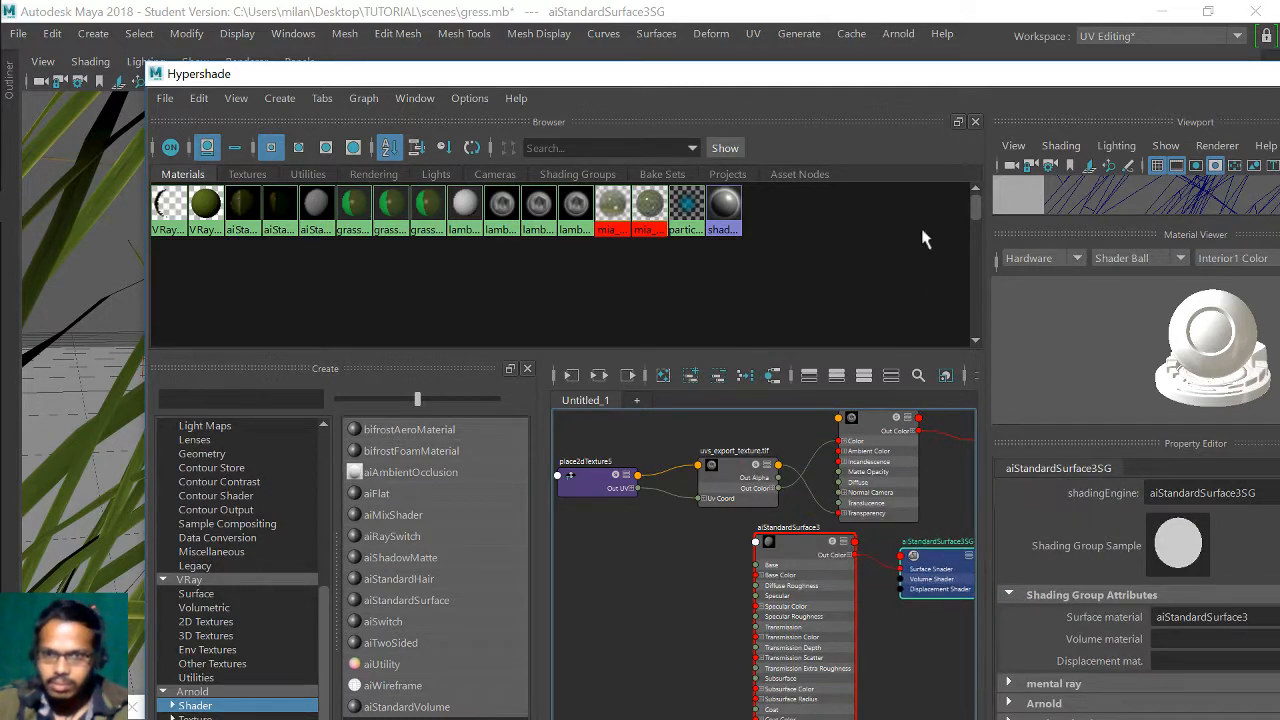
- Maximize the Hypershade window to work on the shading graph
left_click_drag(919, 88, 808, 395)
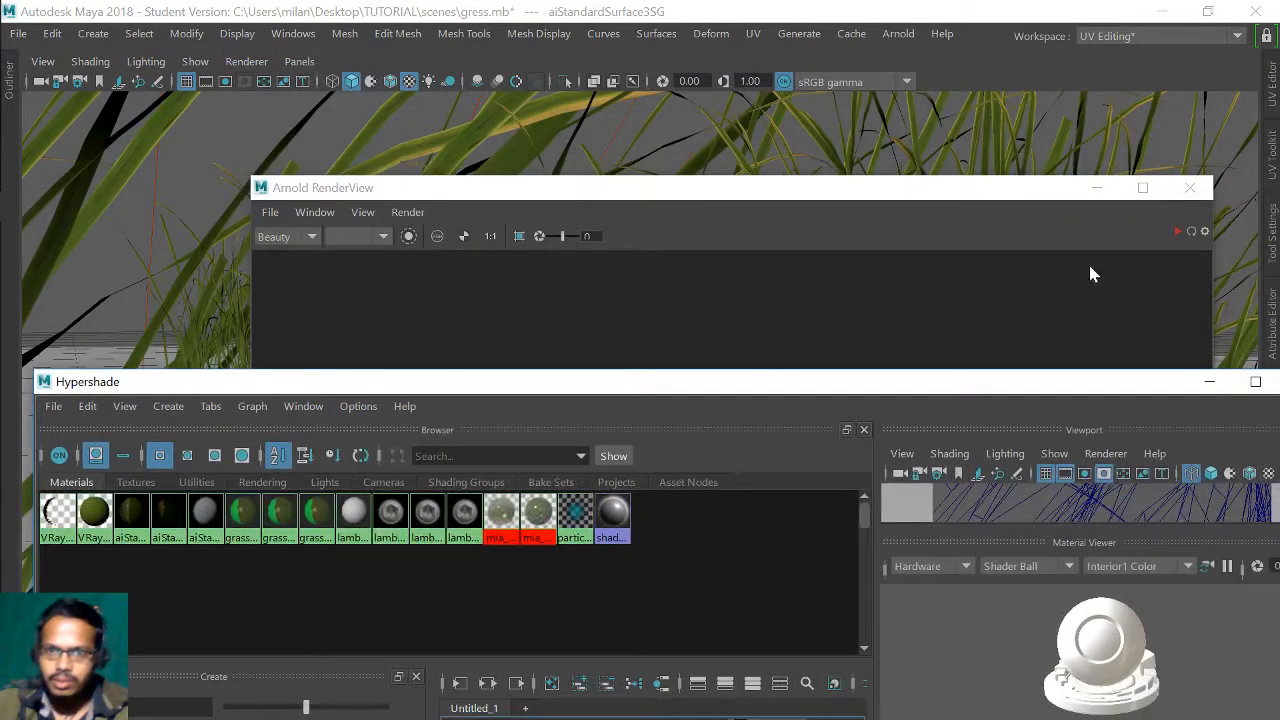
double_click(831, 388)
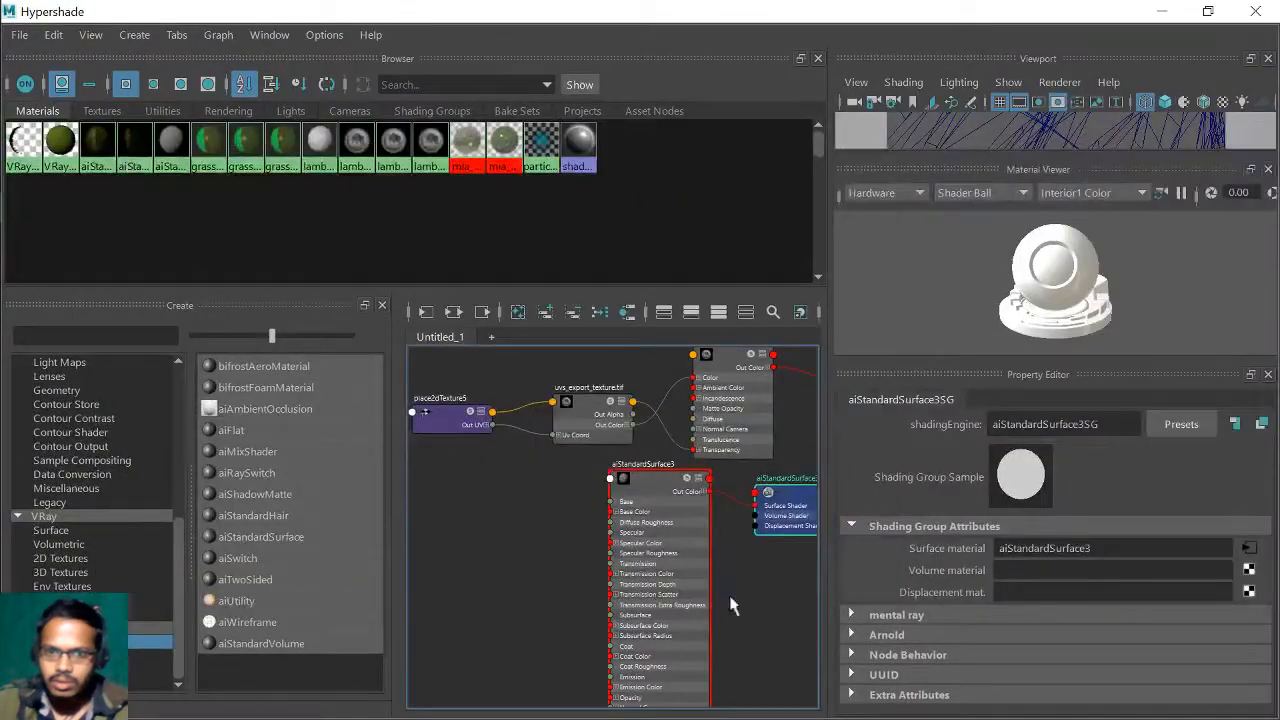
scroll(560, 520, "up", 5)
scroll(640, 570, "down", 4)
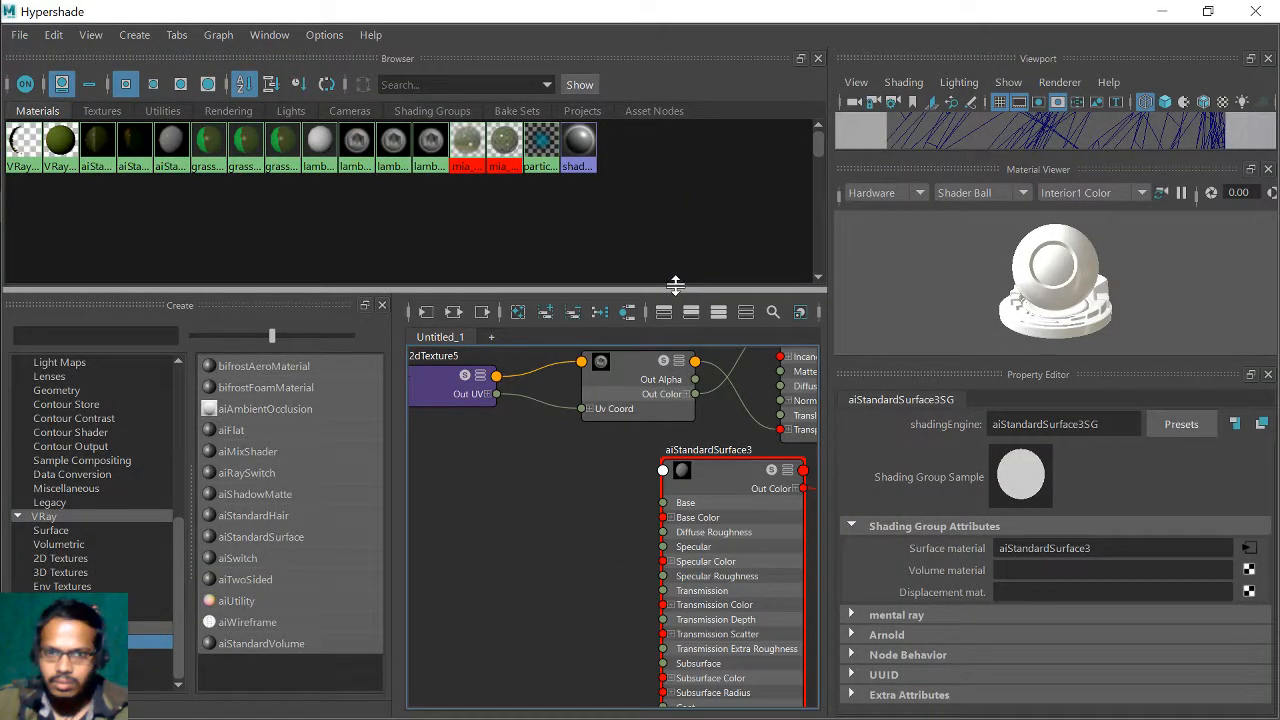
scroll(558, 478, "up", 2)
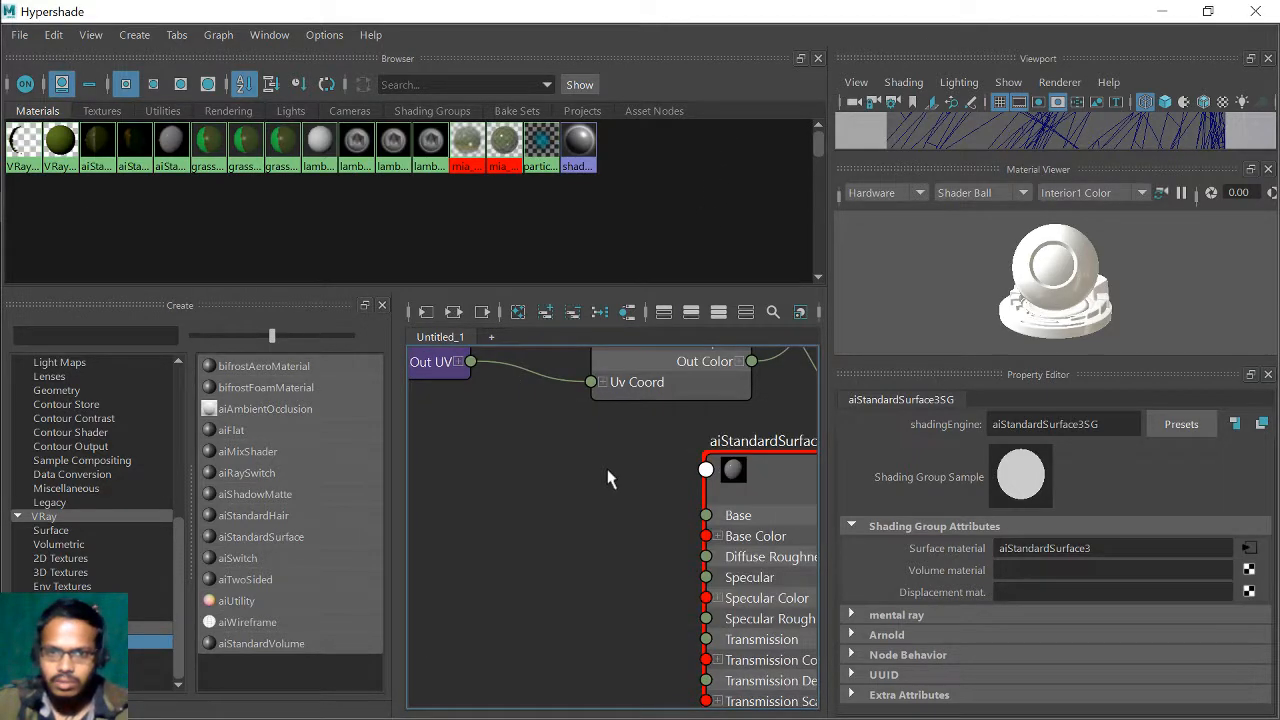
scroll(618, 470, "down", 3)
key("space")
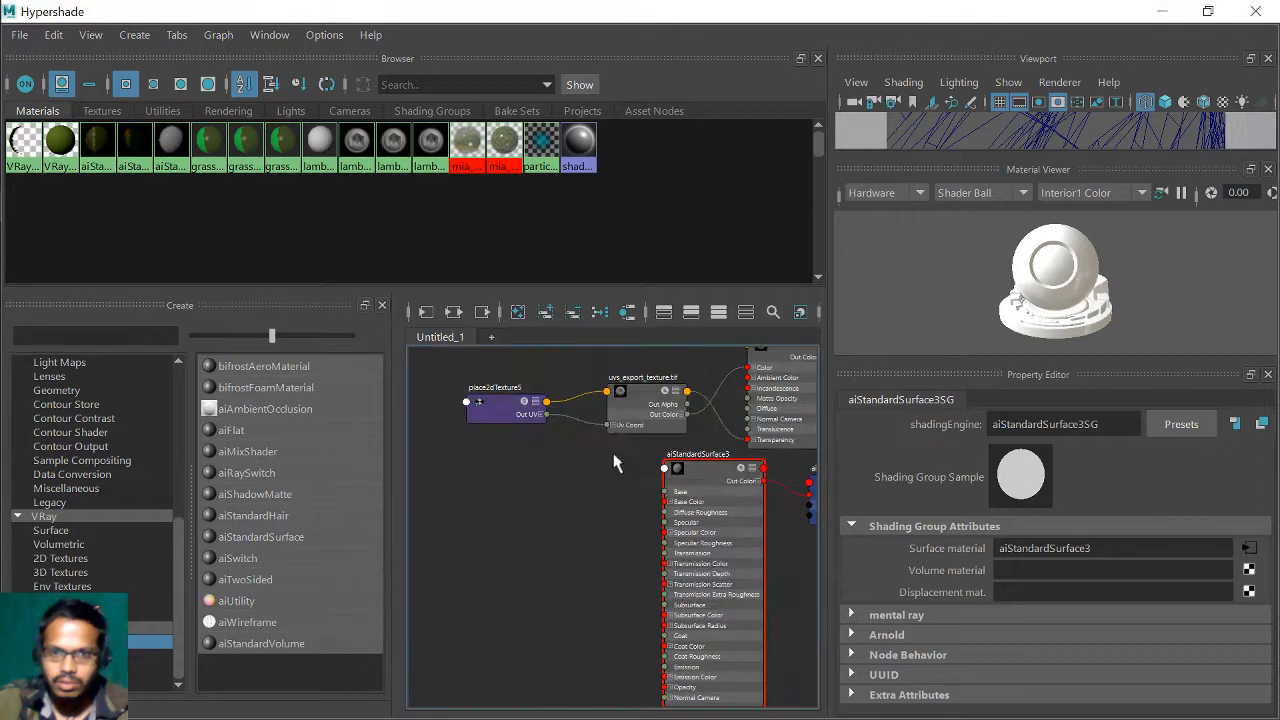
scroll(600, 498, "up", 4)
scroll(614, 503, "down", 3)
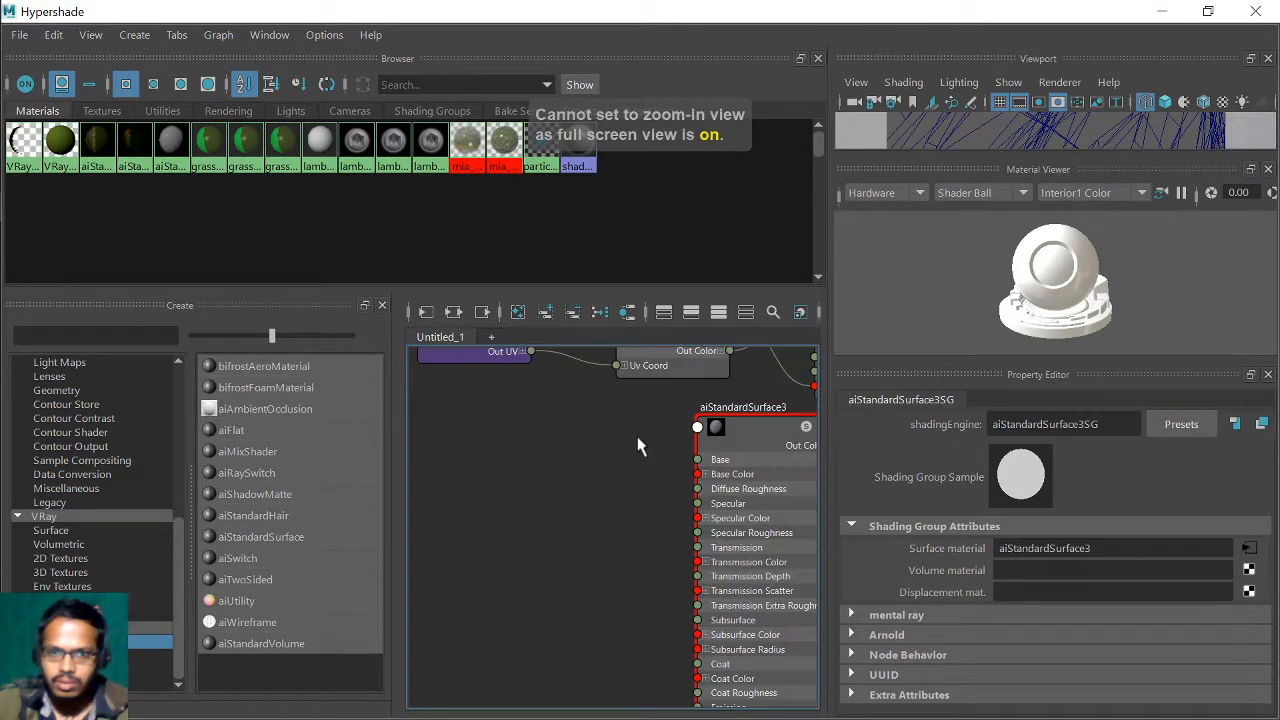
mouse_move(686, 430)
left_mouse_down()
mouse_move(577, 598)
mouse_move(640, 418)
mouse_move(679, 439)
left_mouse_up()
scroll(679, 440, "down", 3)
- Examine the lambert4_tuto network and the attributes of its place2dTexture5 and uvs_export_texture.tif nodes
mouse_move(682, 453)
middle_mouse_down("alt")
mouse_move(643, 490)
mouse_move(509, 532)
middle_mouse_up("alt")
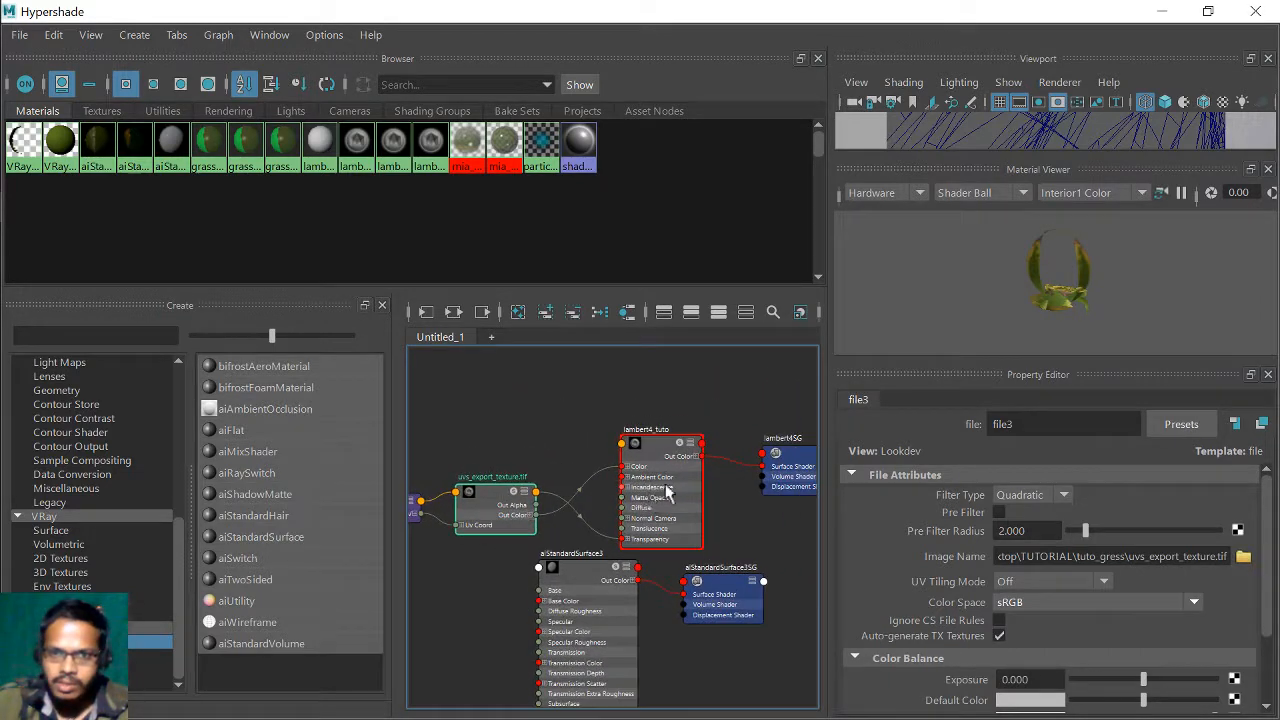
middle_click_drag(738, 457, 702, 452, "alt")
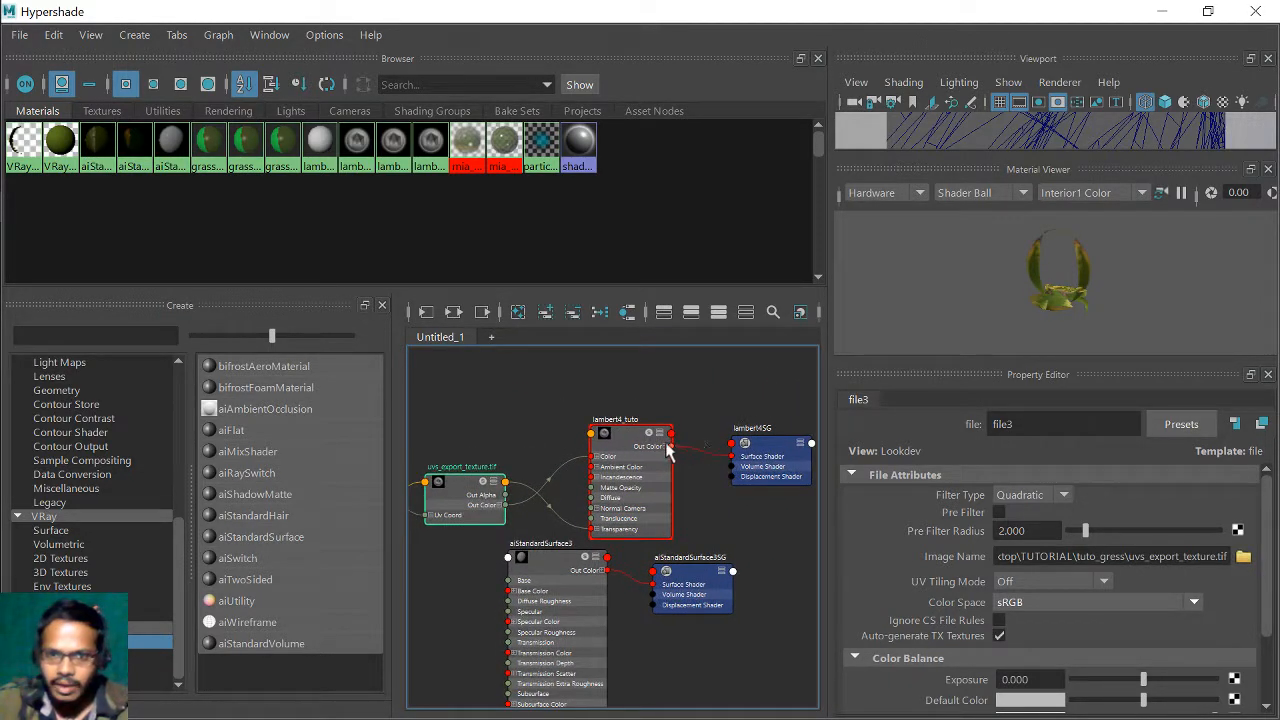
left_click_drag(668, 452, 697, 440)
left_click_drag(655, 385, 790, 480)
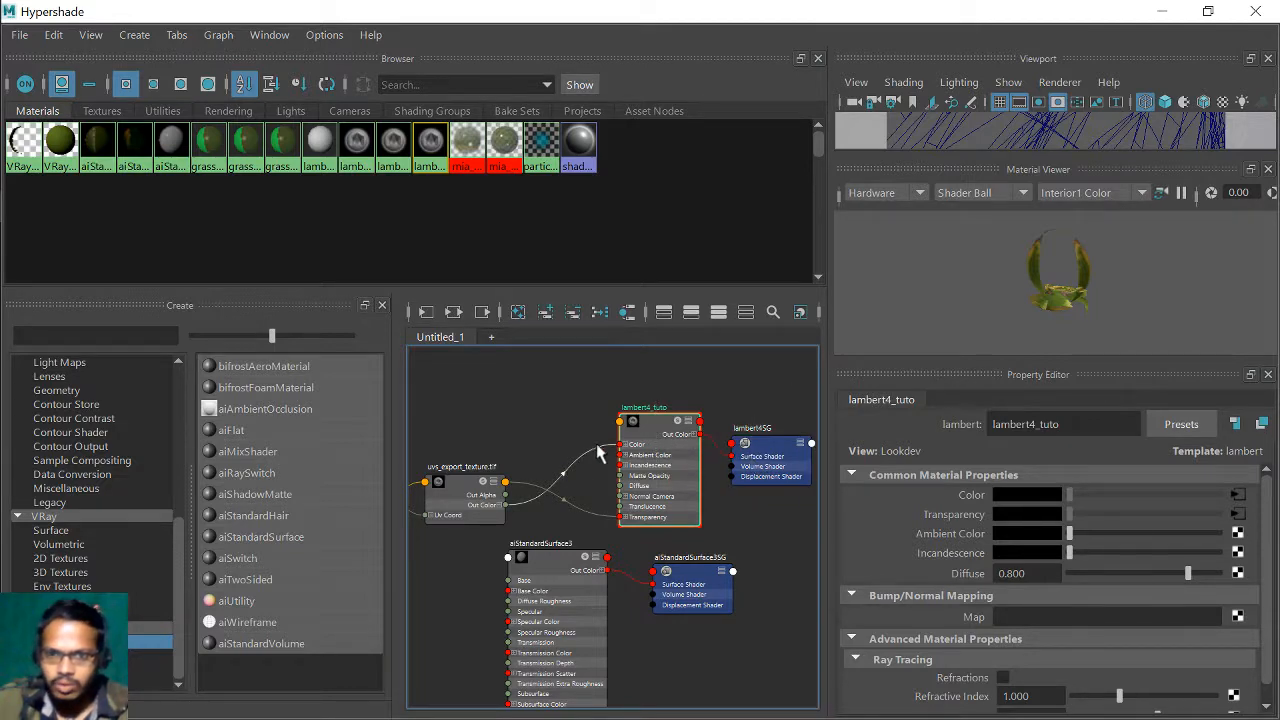
middle_click_drag(598, 448, 745, 431, "alt")
left_click_drag(436, 441, 660, 508)
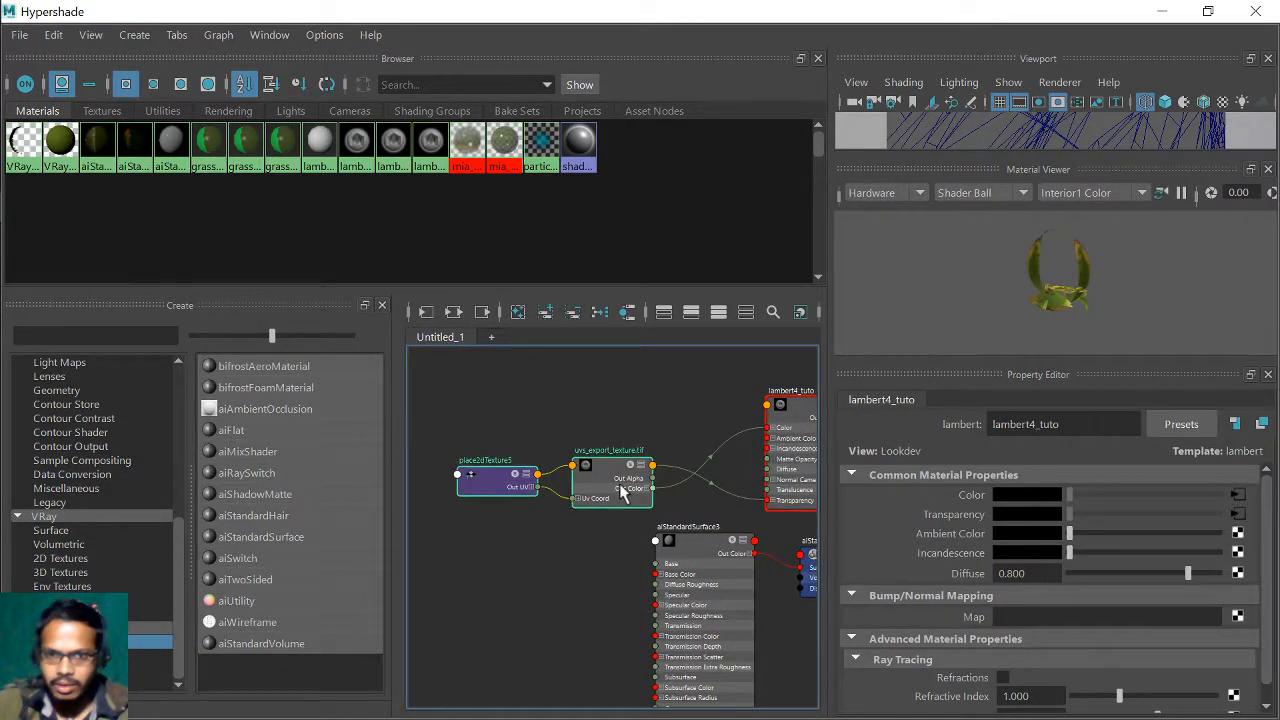
left_click(477, 484)
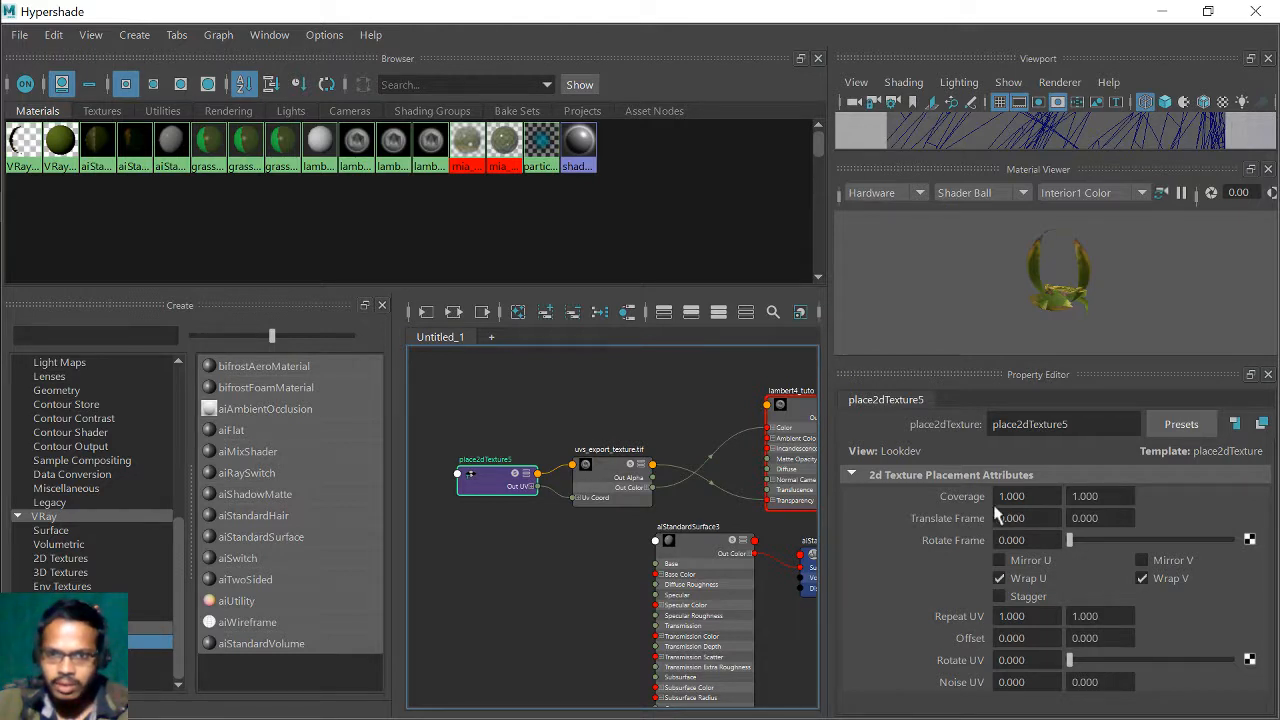
left_click(634, 480)
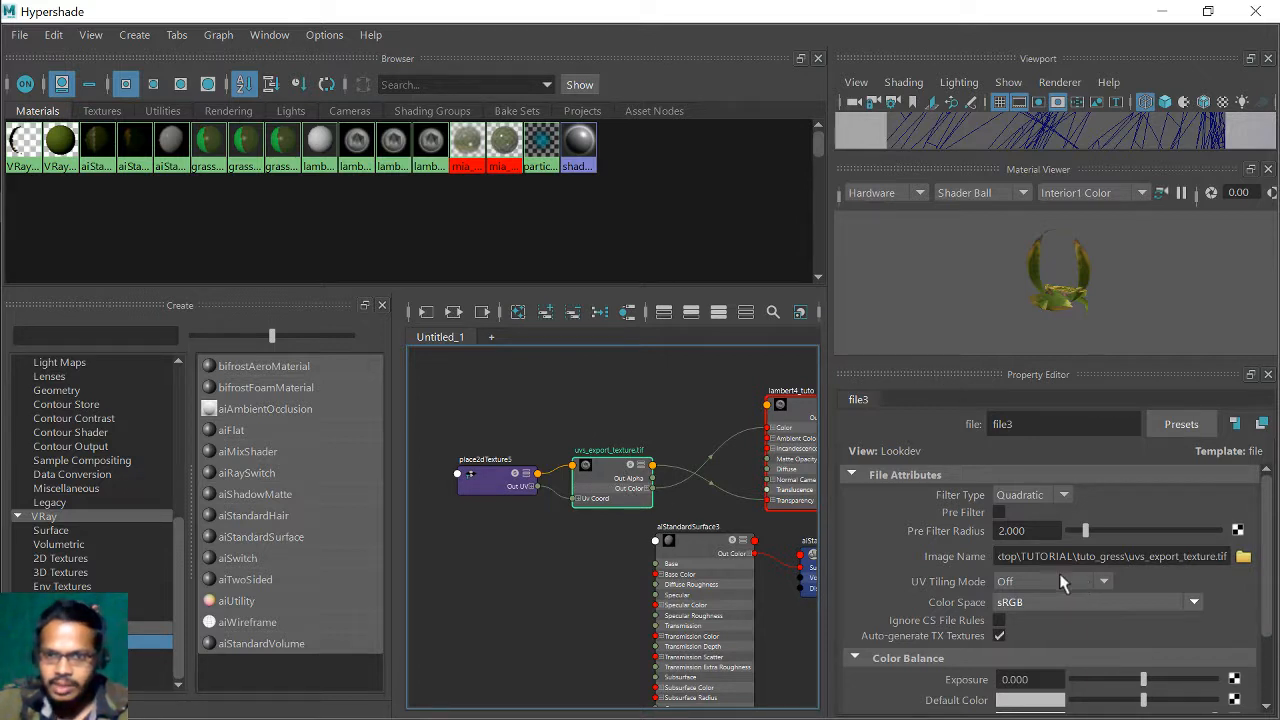
scroll(1015, 540, "down", 3)
scroll(1015, 540, "up", 2)
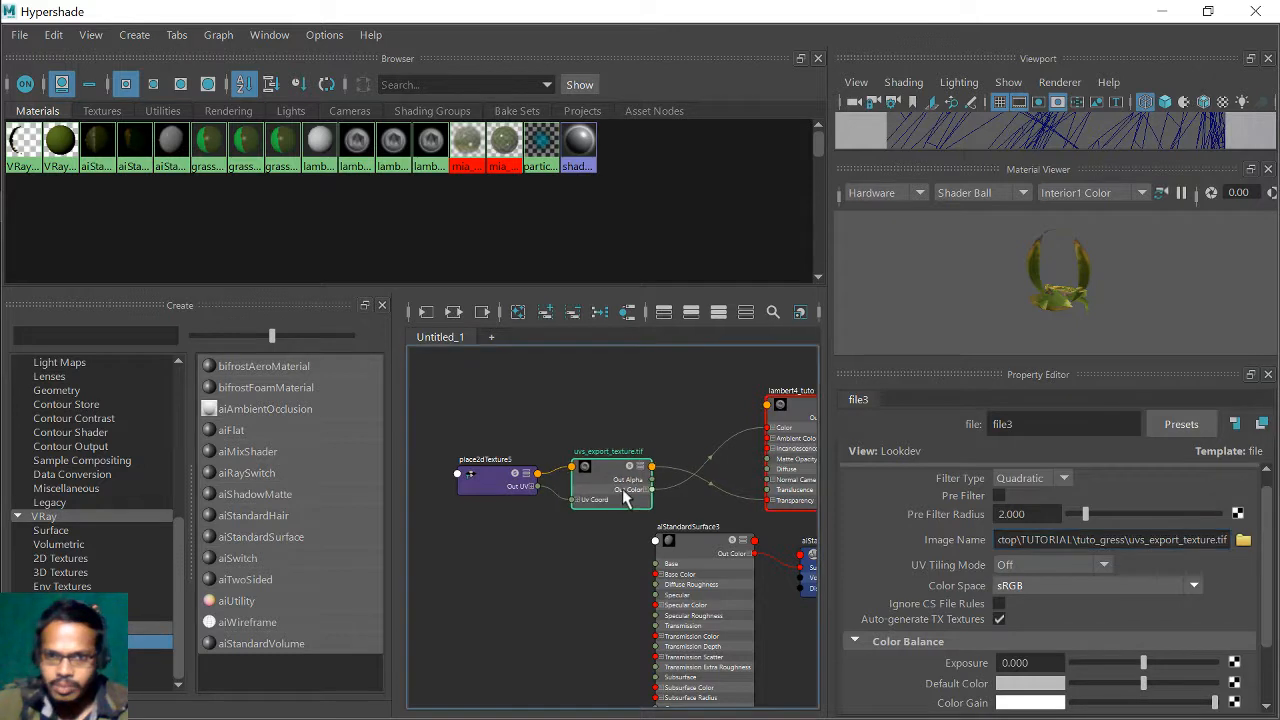
- Move the place2dTexture5 and uvs_export_texture.tif nodes together to sit beside the aiStandardSurface3 node
left_click_drag(465, 465, 443, 550, "shift")
left_click_drag(577, 579, 521, 588)
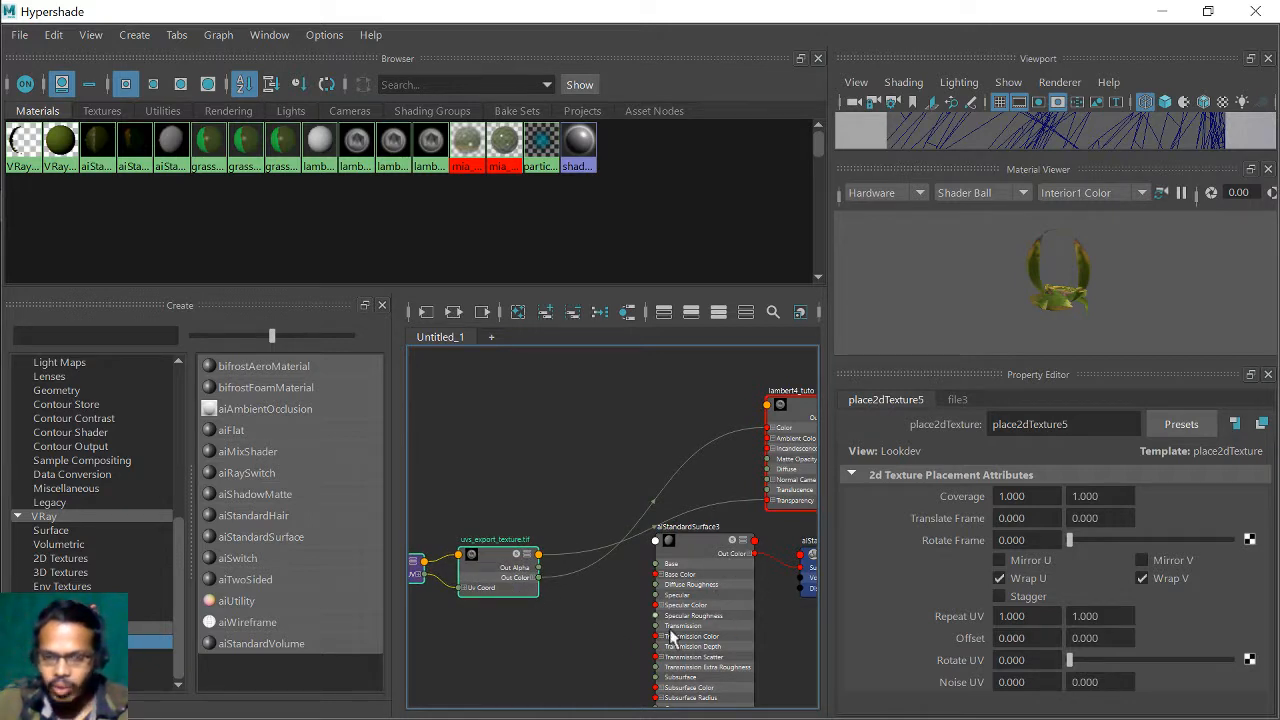
scroll(517, 526, "up", 2)
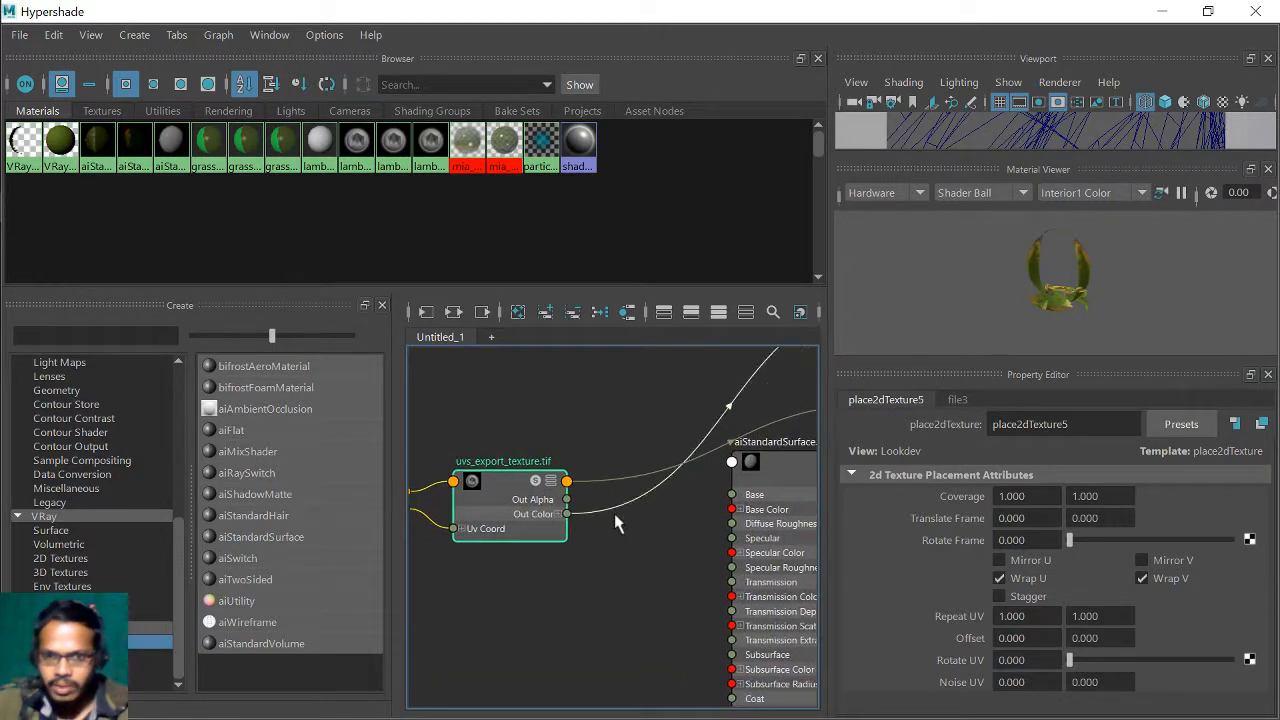
left_click_drag(521, 501, 516, 483)
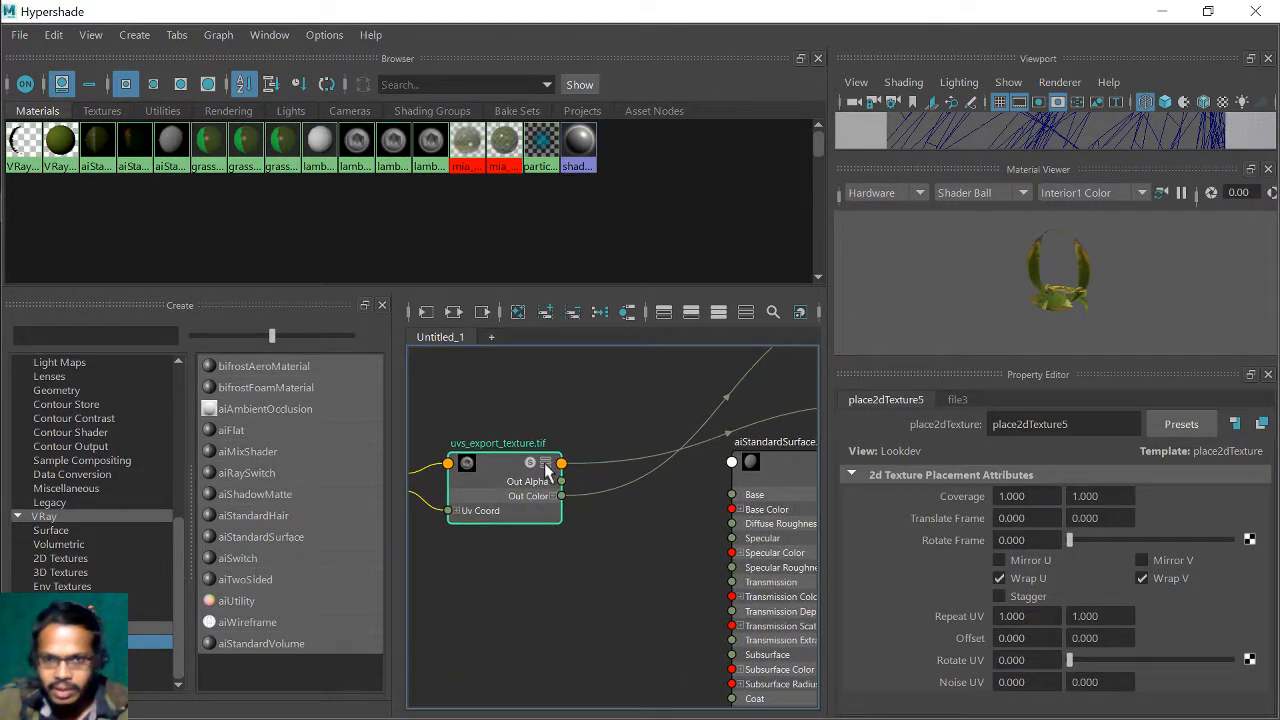
- Expand the uvs_export_texture.tif node to its full attribute list, including Out Color and Out Transparency
left_click(545, 463)
left_click(546, 464)
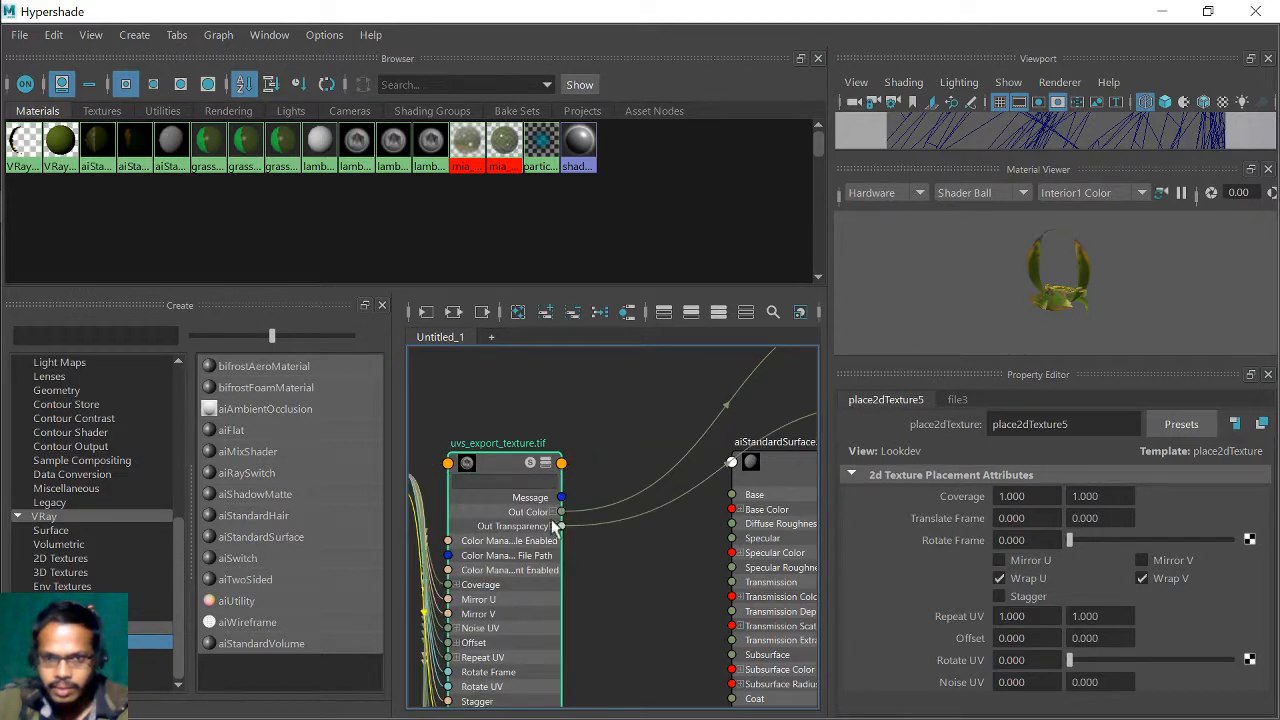
left_click(548, 462)
left_click(545, 462)
left_click(545, 463)
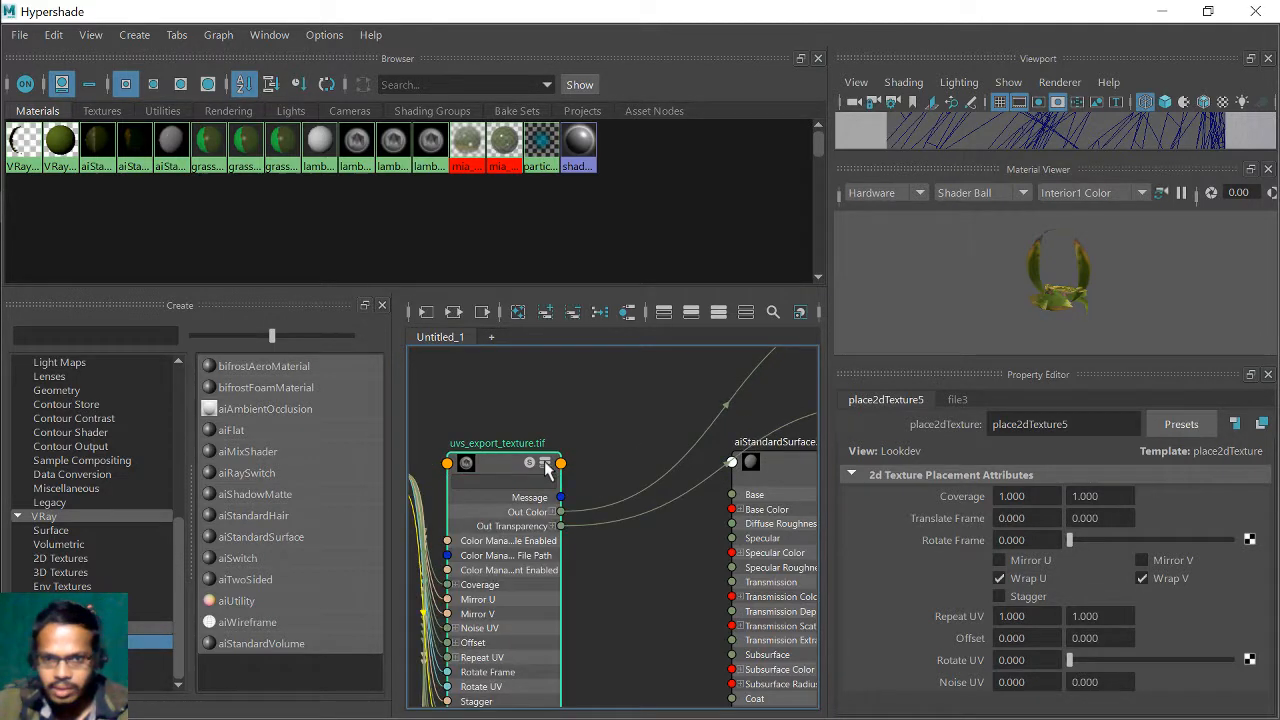
left_click(545, 463)
left_click(545, 463)
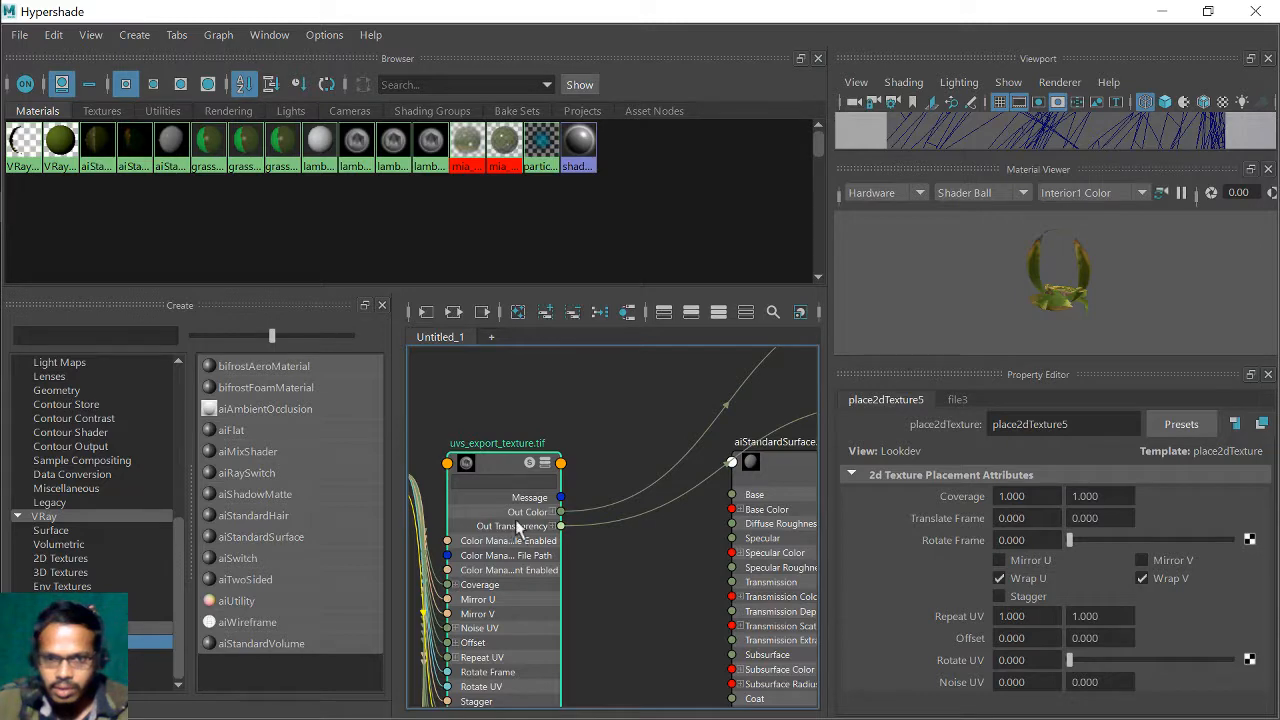
- Expand the Out UV output of place2dTexture5 and examine the texture outputs beside the aiStandardSurface3 inputs
middle_click_drag(580, 531, 626, 447, "alt")
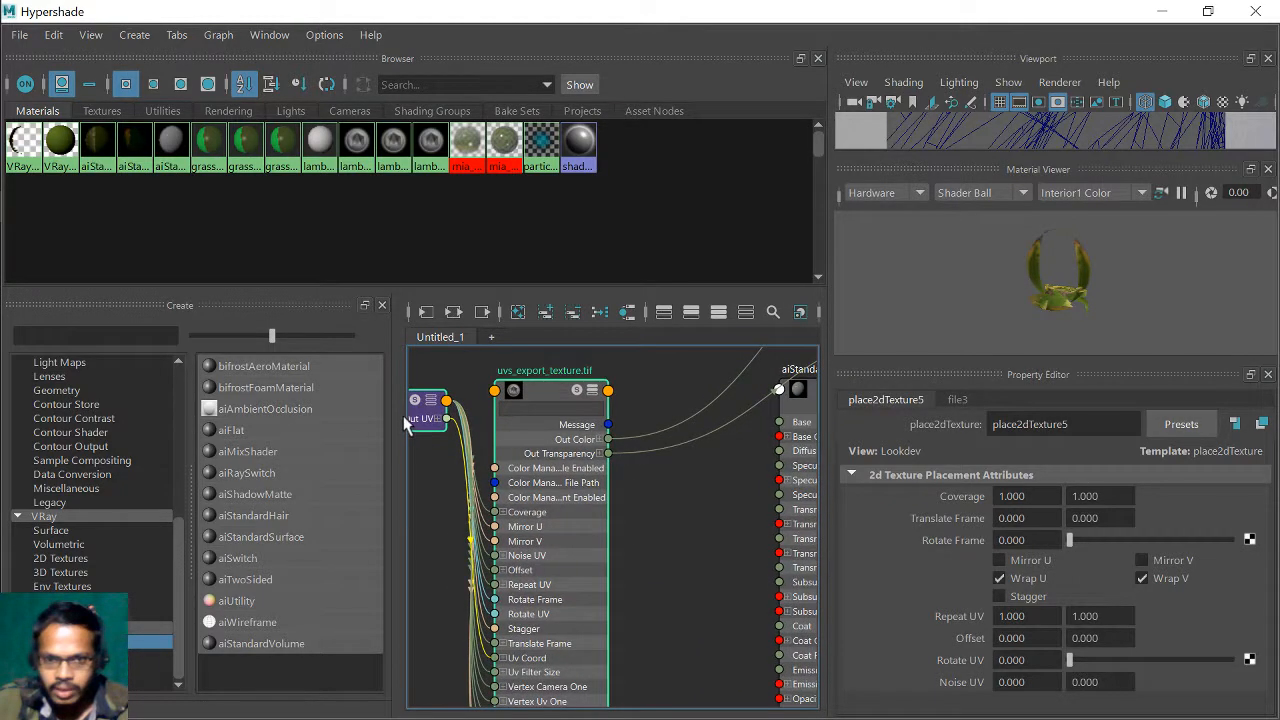
left_click_drag(437, 419, 431, 417)
left_click(431, 417)
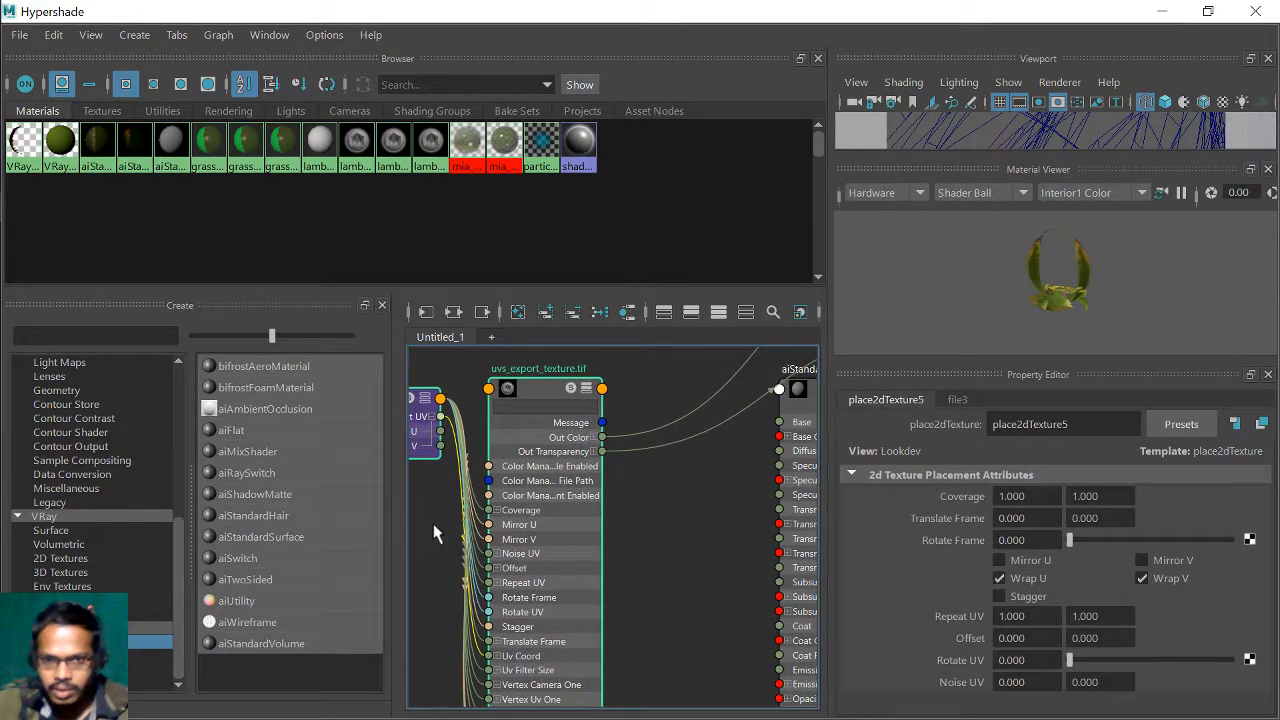
scroll(599, 466, "up", 2)
scroll(601, 466, "down", 1)
middle_click_drag(662, 470, 556, 508, "alt")
left_click_drag(447, 477, 547, 477)
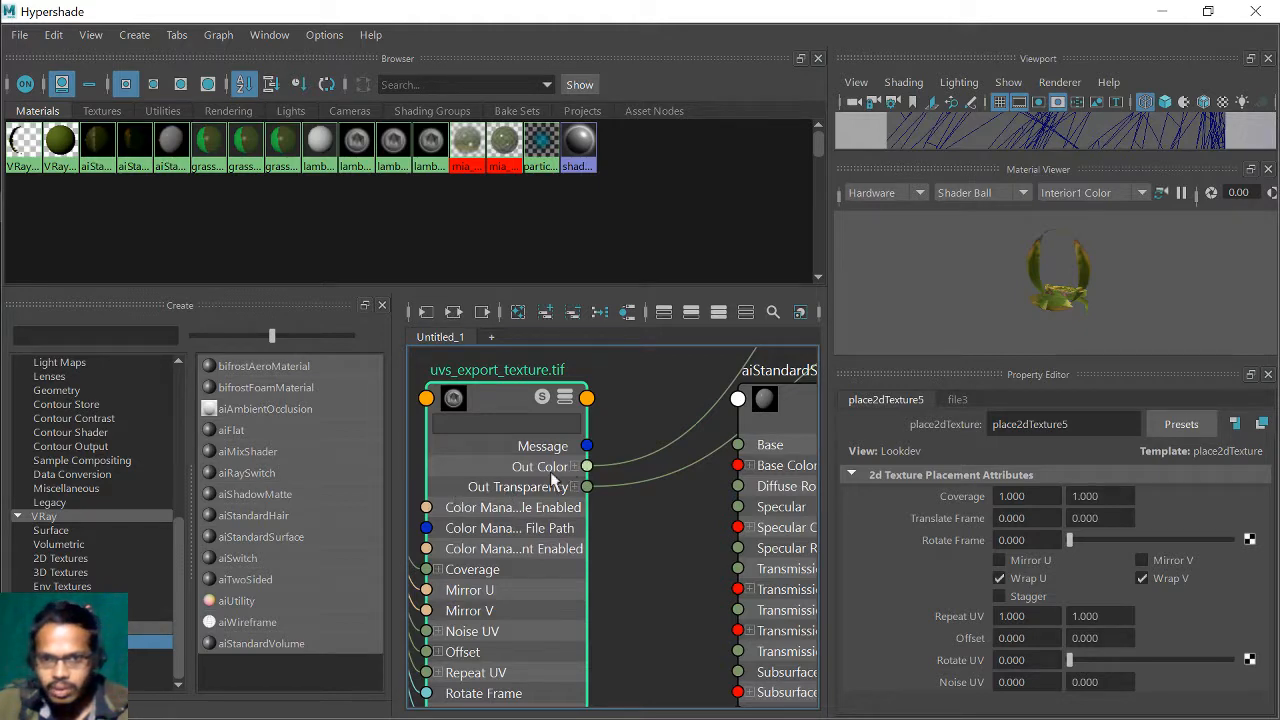
middle_click_drag(658, 511, 606, 486, "alt")
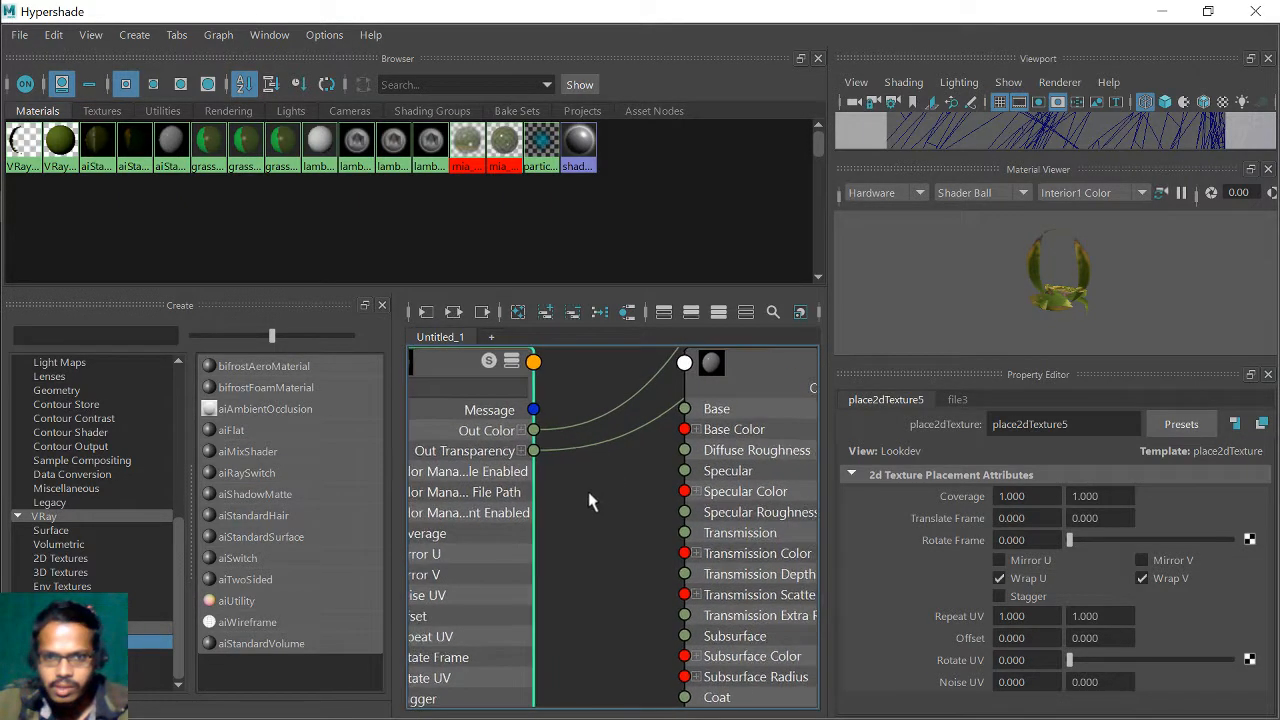
scroll(623, 494, "down", 3)
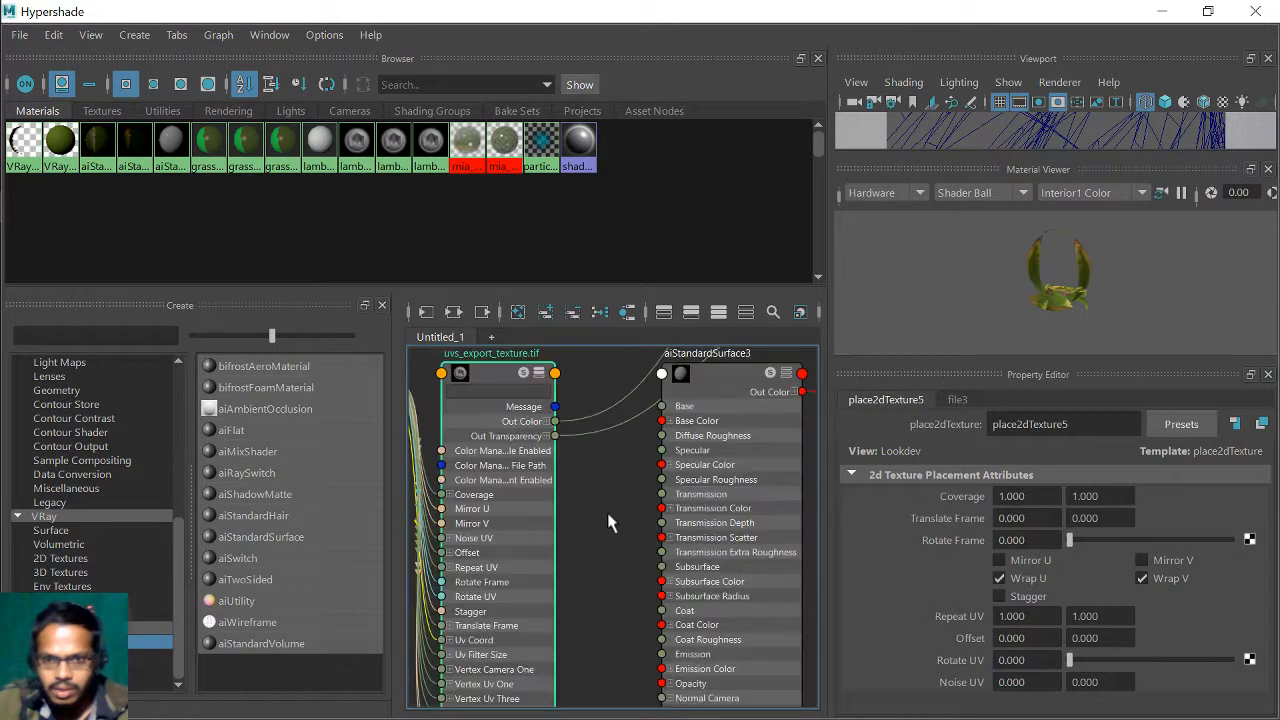
- Expand the Opacity input of aiStandardSurface3 and connect the texture's Out Transparency to Opacity
middle_click_drag(612, 527, 580, 694, "alt")
scroll(685, 573, "up", 4)
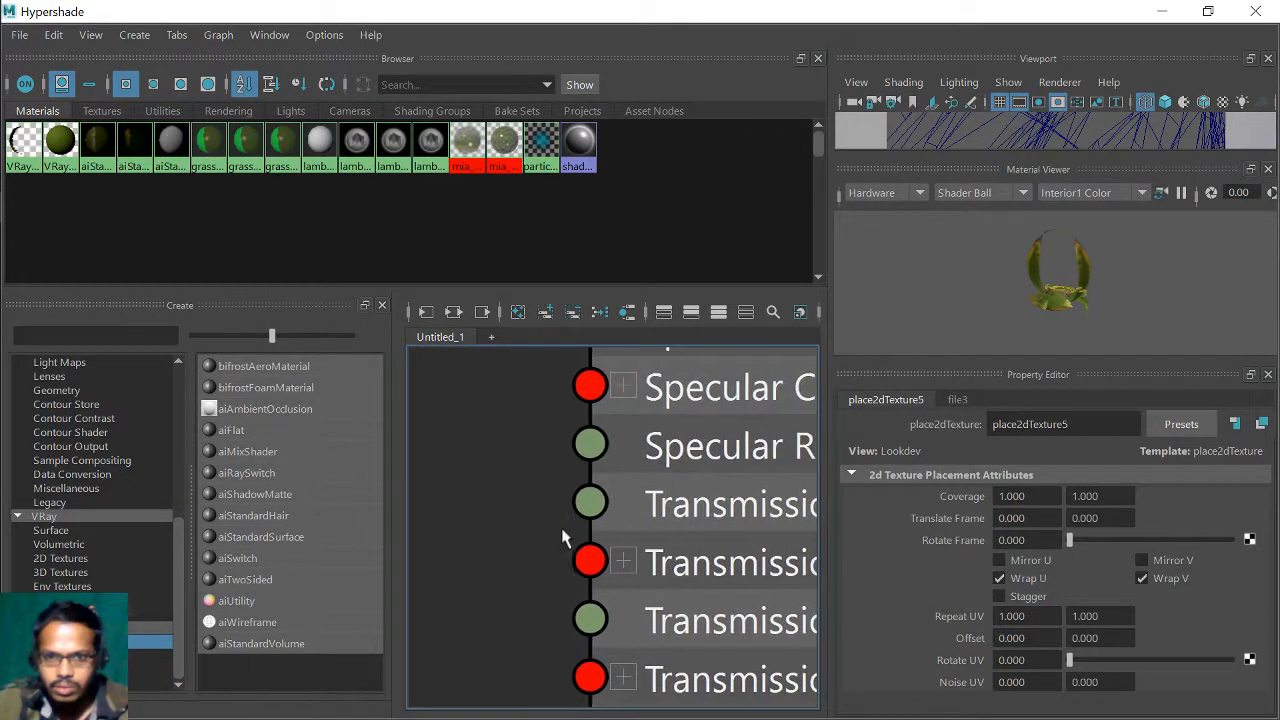
middle_click_drag(566, 534, 567, 678, "alt")
mouse_move(571, 534)
middle_mouse_down("alt")
mouse_move(571, 623)
mouse_move(563, 517)
middle_mouse_up("alt")
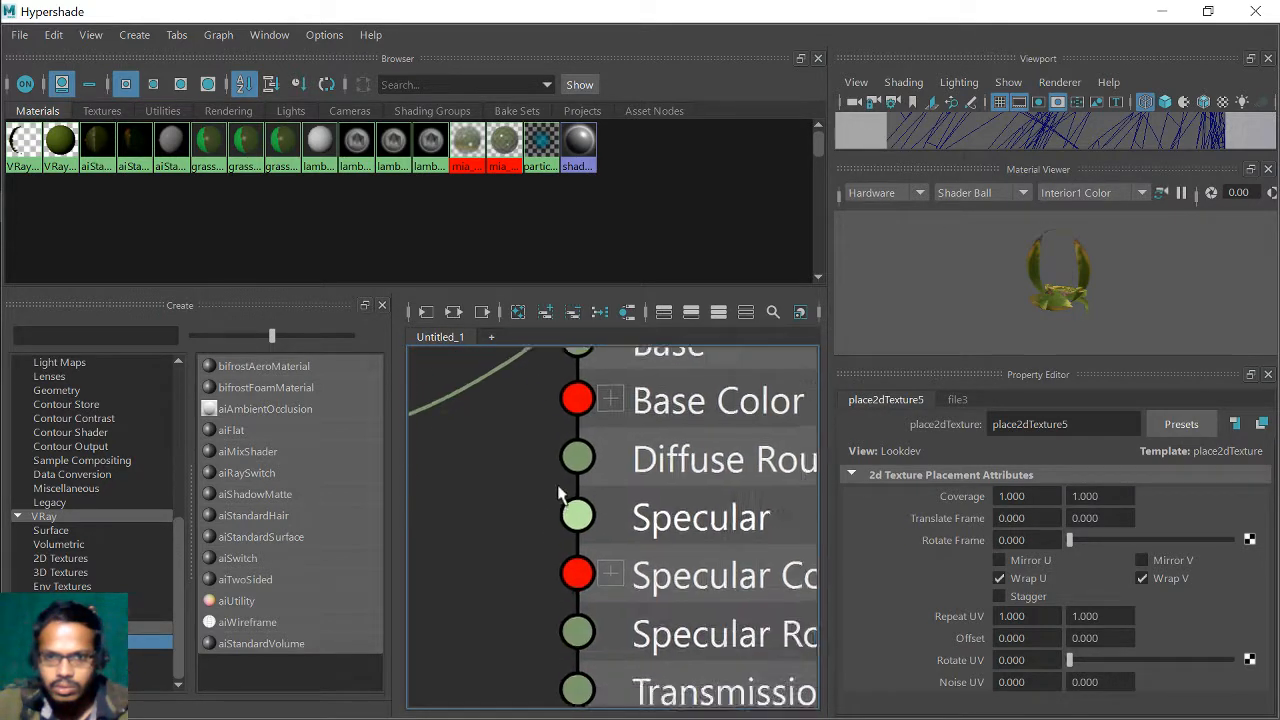
scroll(547, 497, "down", 4)
middle_click_drag(547, 669, 546, 519, "alt")
scroll(546, 519, "up", 4)
middle_click_drag(603, 418, 651, 343, "alt")
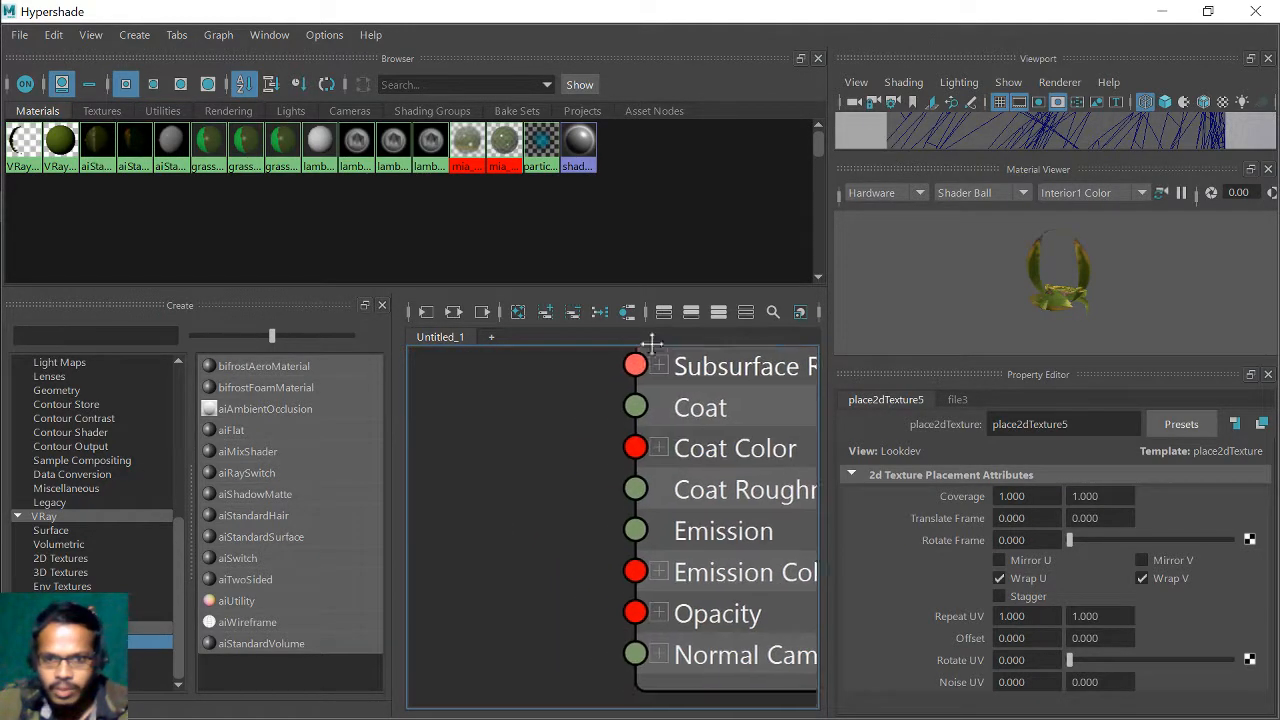
left_click(658, 598)
scroll(526, 543, "down", 6)
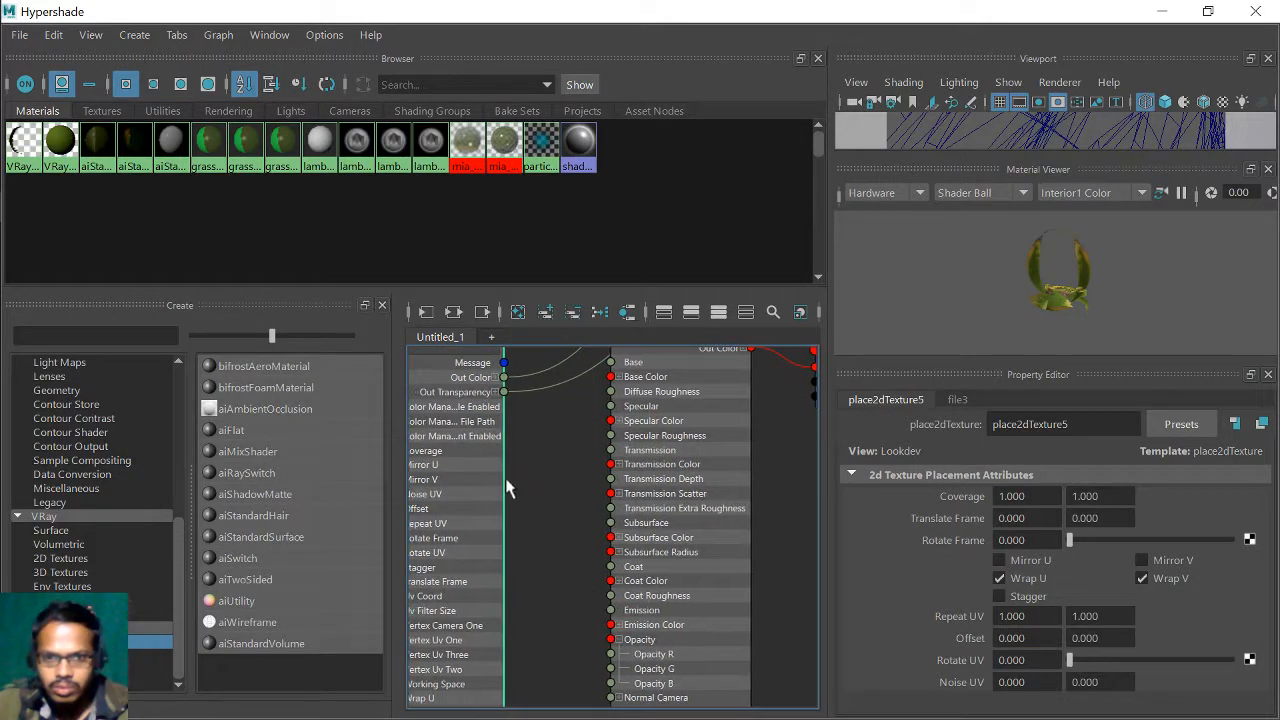
left_click_drag(505, 396, 612, 645)
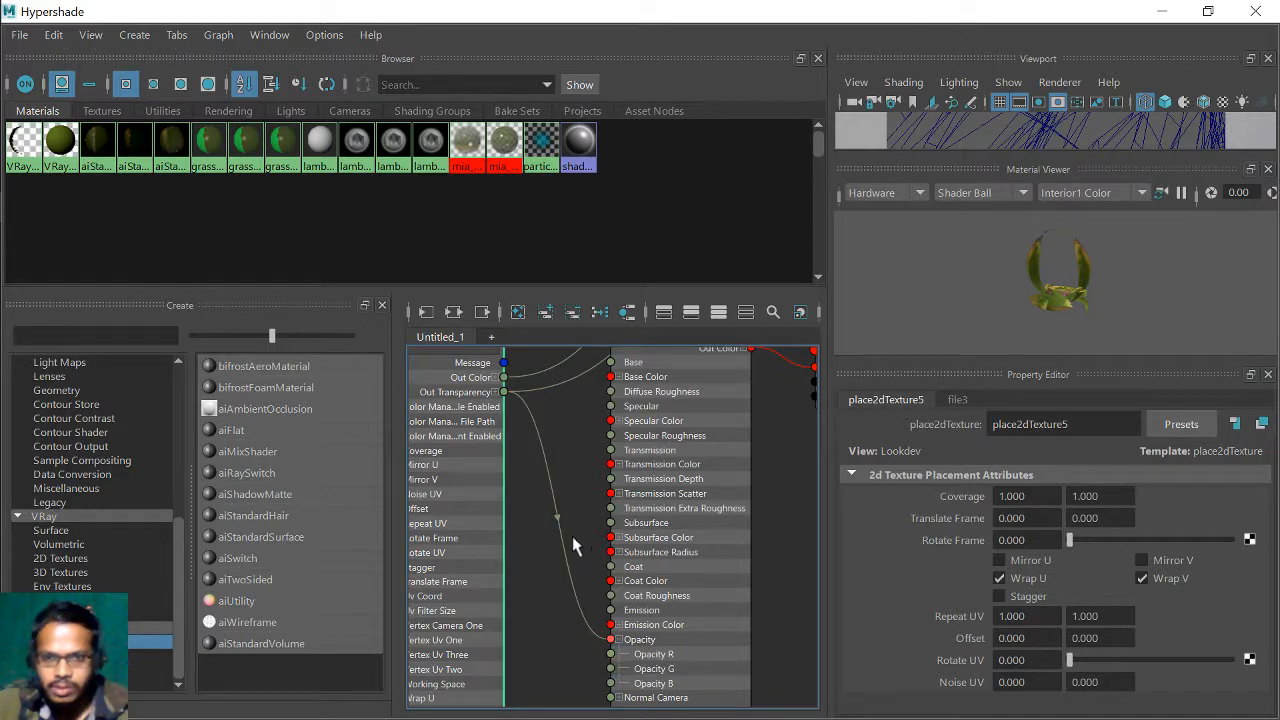
- Select the aiStandardSurface3 node and connect the uvs_export_texture.tif Out Color to its Base Color
middle_click_drag(572, 536, 632, 653)
left_click_drag(725, 468, 759, 545)
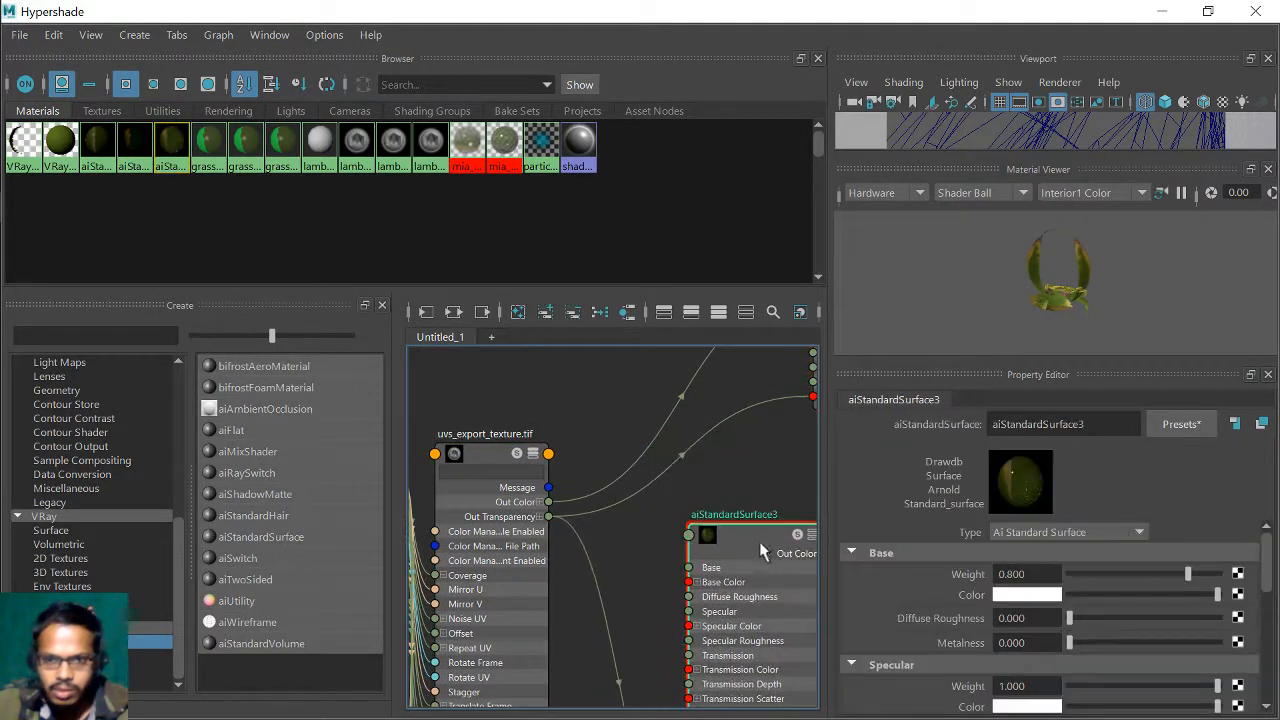
scroll(732, 525, "up", 5)
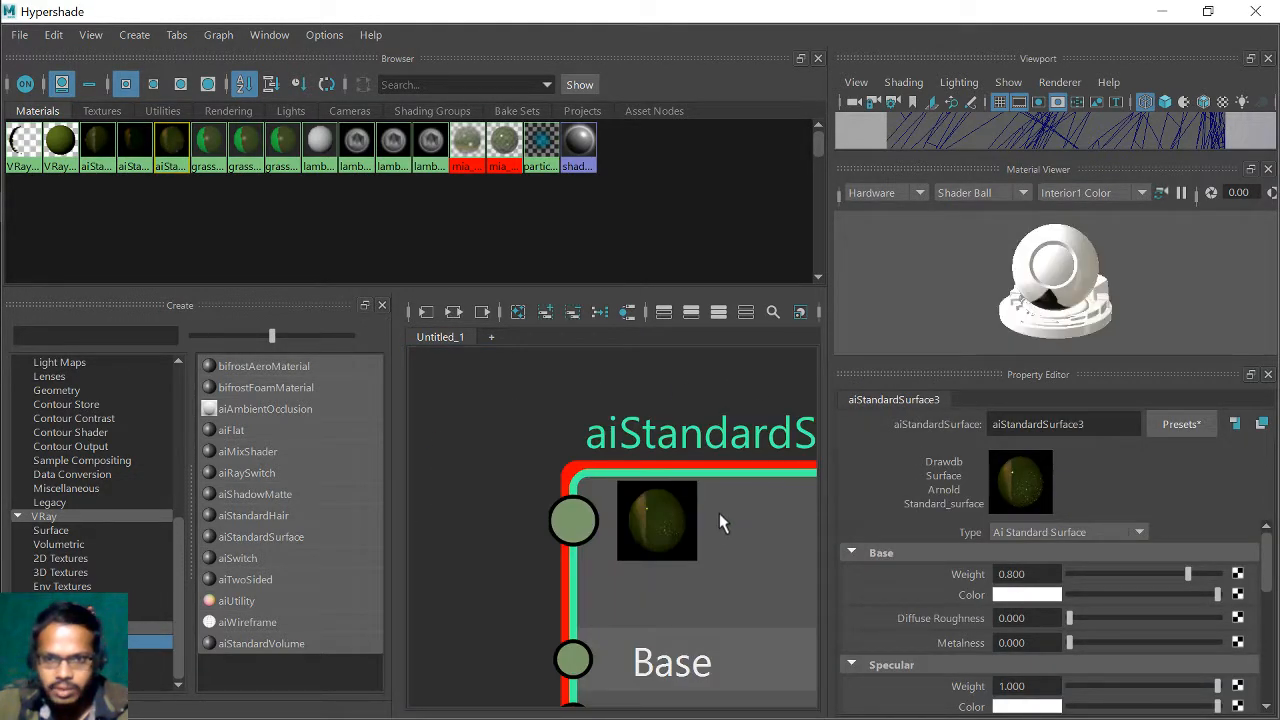
scroll(719, 513, "down", 4)
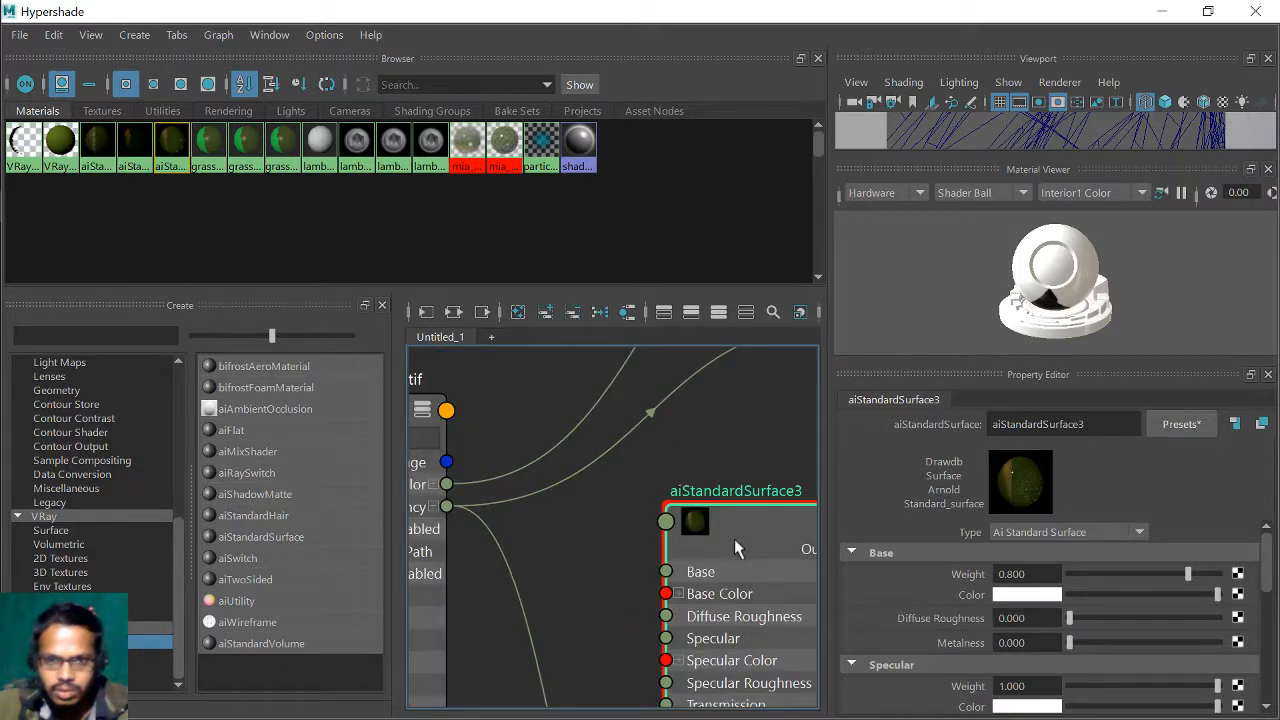
scroll(657, 540, "down", 3)
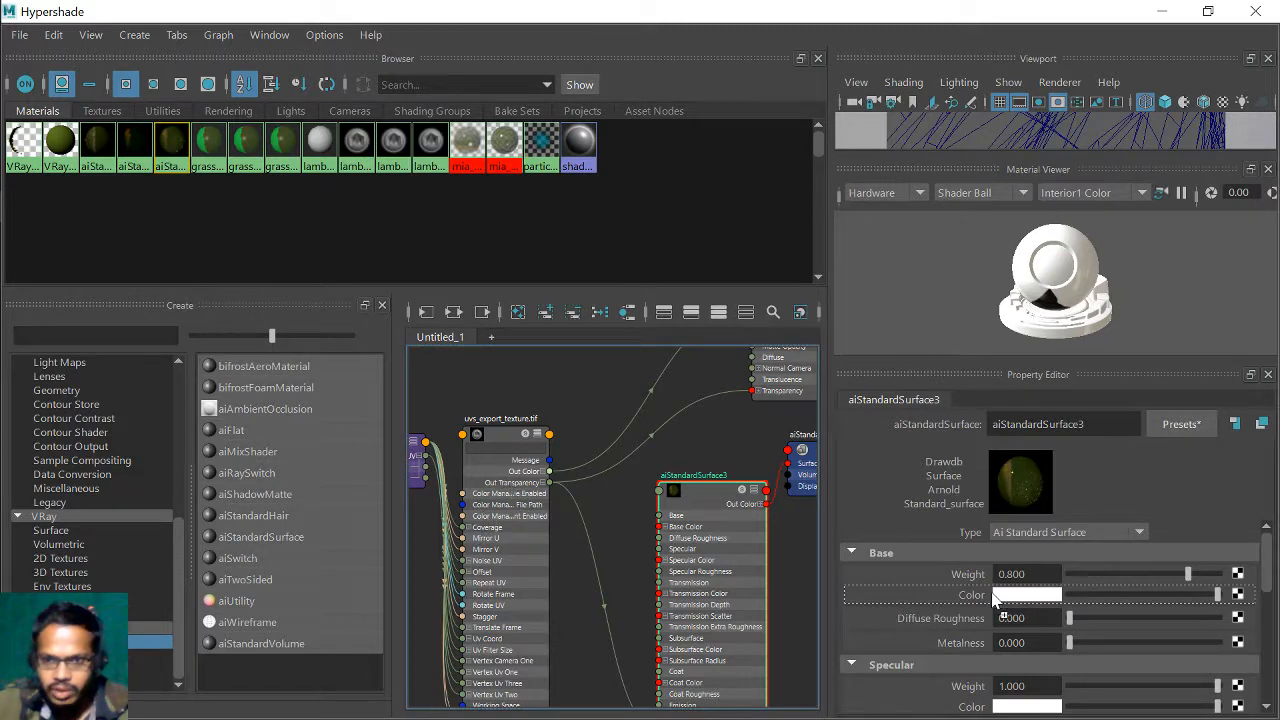
middle_click_drag(990, 596, 986, 597)
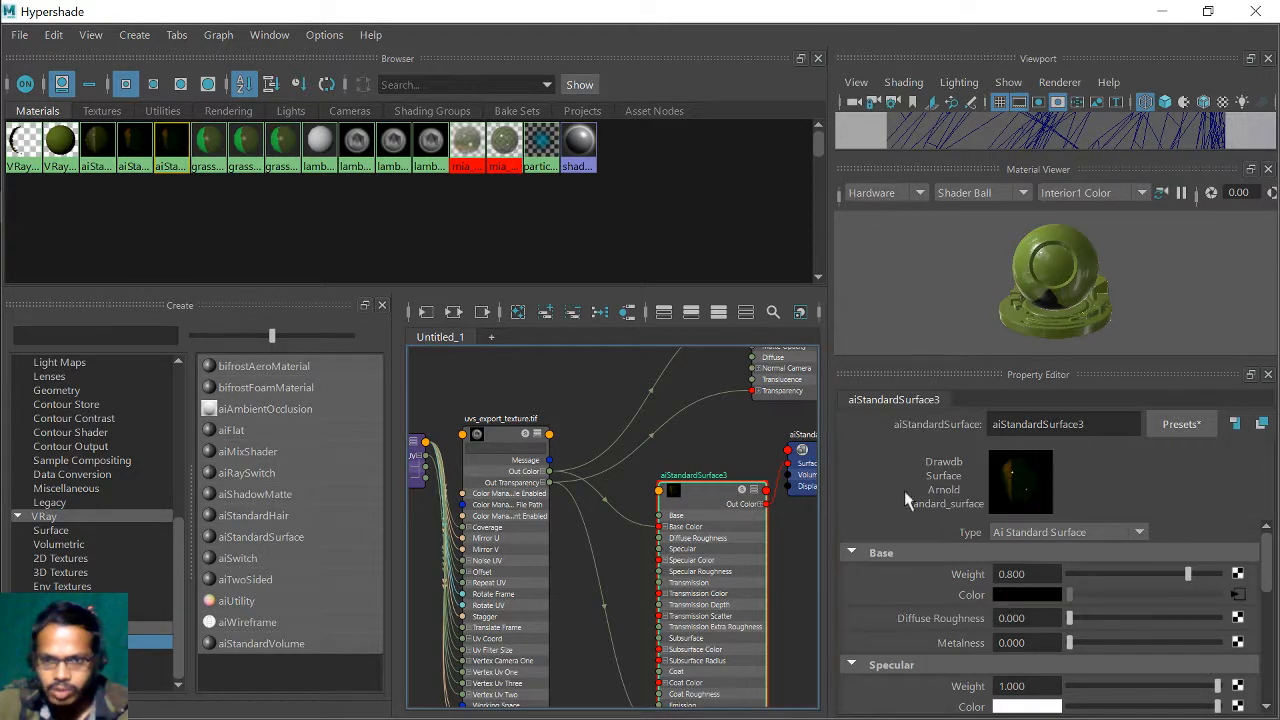
scroll(1020, 607, "down", 2)
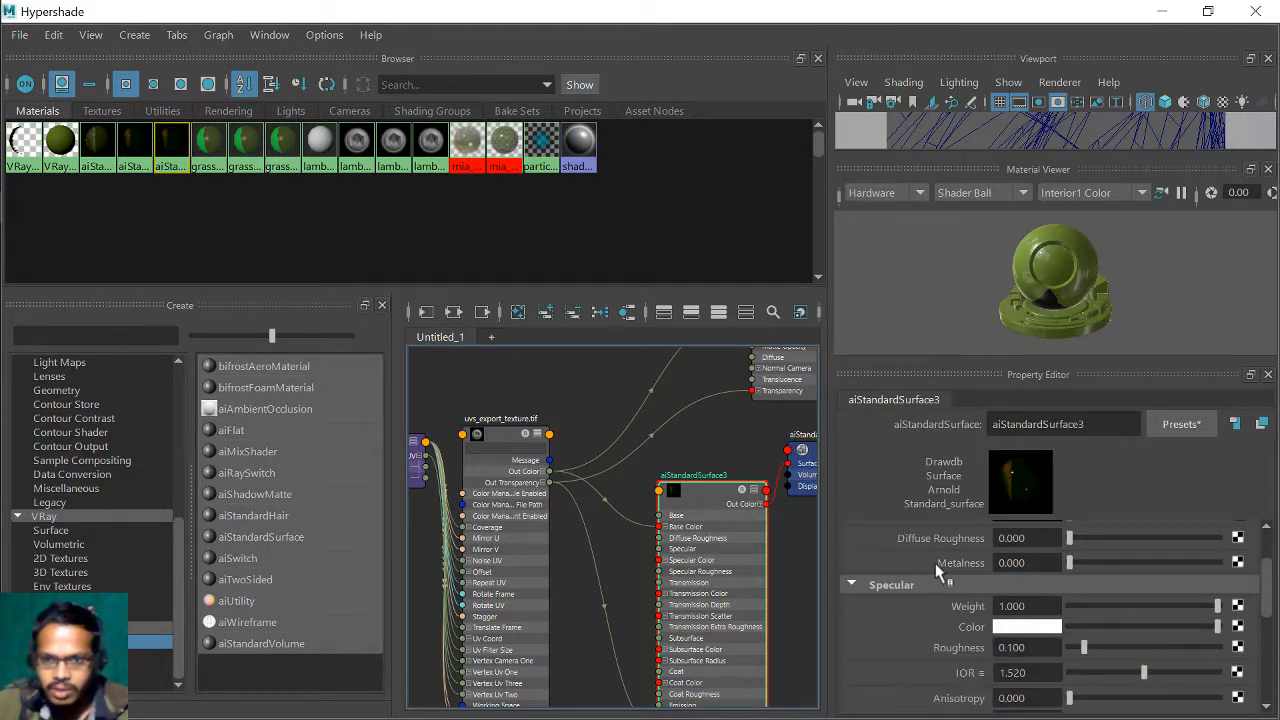
scroll(935, 568, "up", 2)
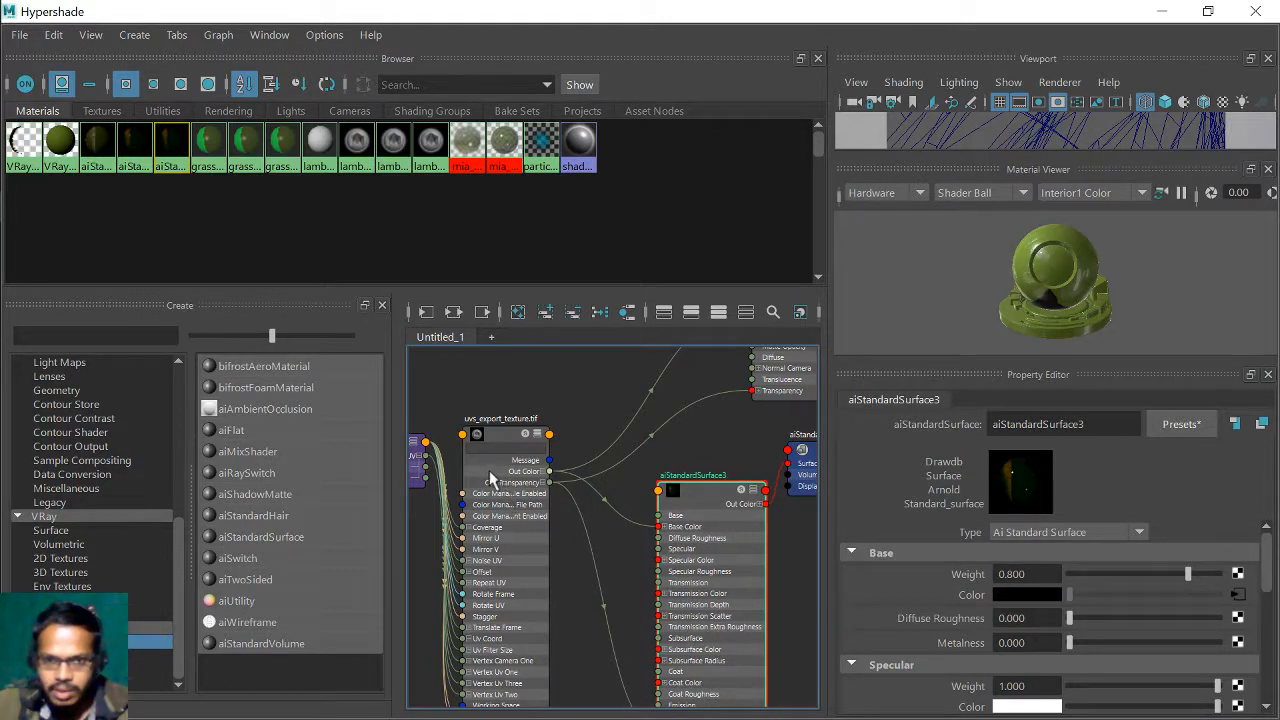
middle_click_drag(487, 477, 503, 497)
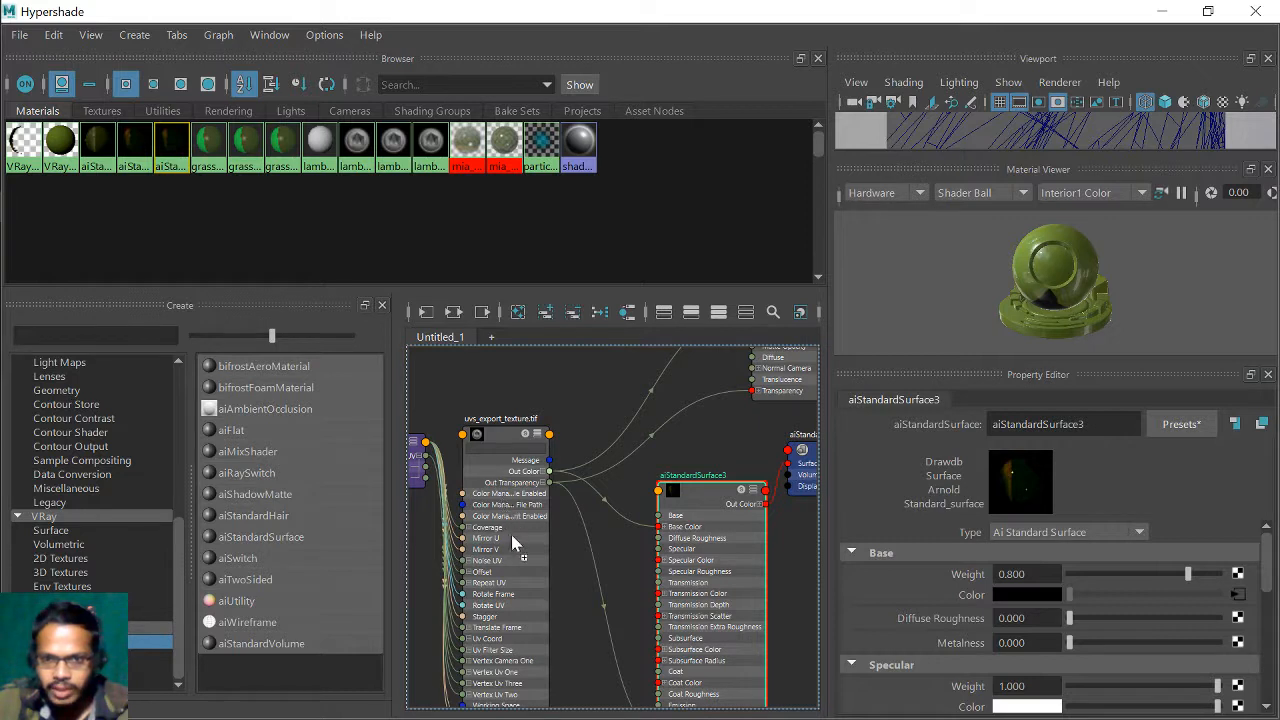
middle_click_drag(713, 634, 929, 593)
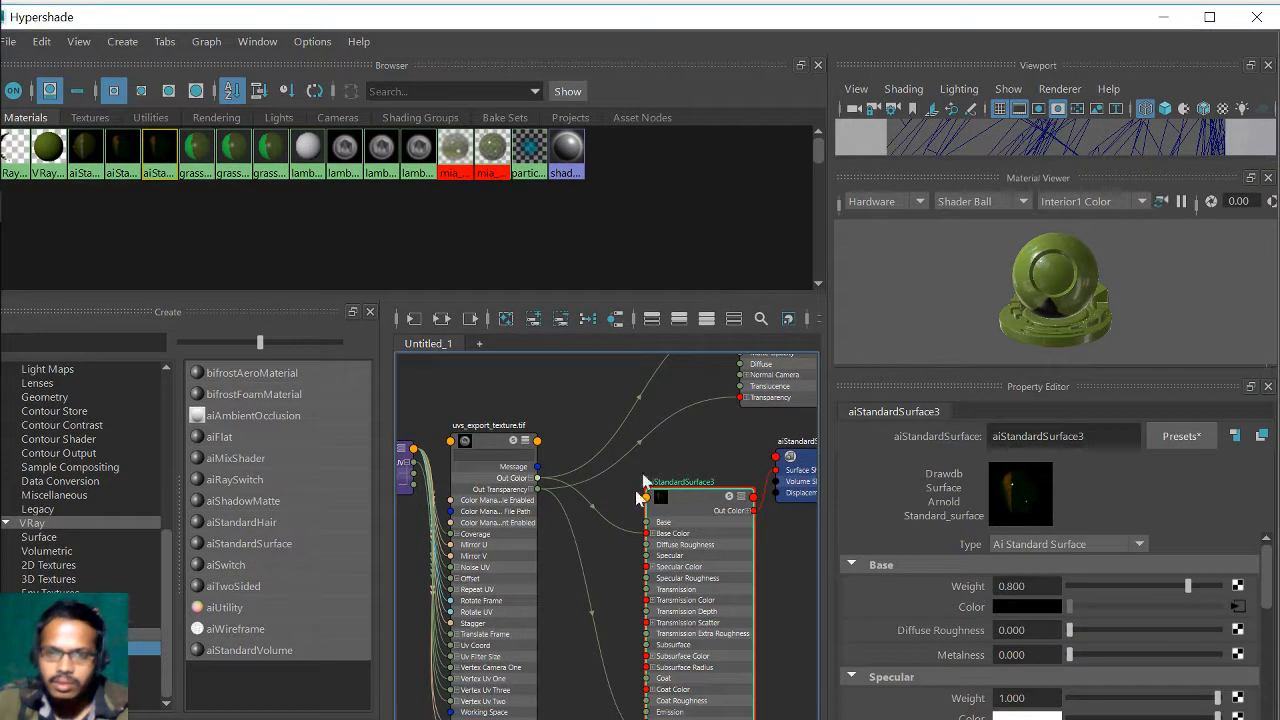
- Minimize the Render View, V-Ray frame buffer and Content Browser windows and bring the Arnold RenderView forward over the Maya scene
left_click_drag(1187, 18, 1136, 381)
left_click(1165, 14)
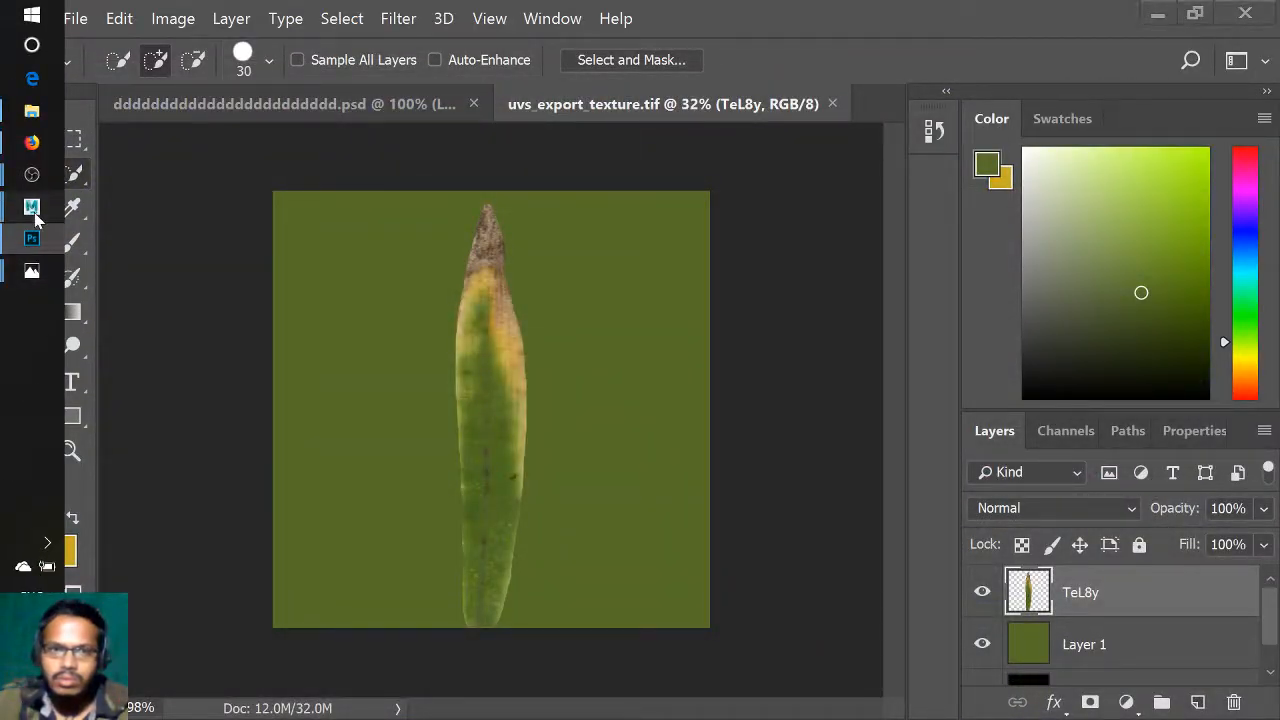
mouse_move(31, 206)
left_click(195, 285)
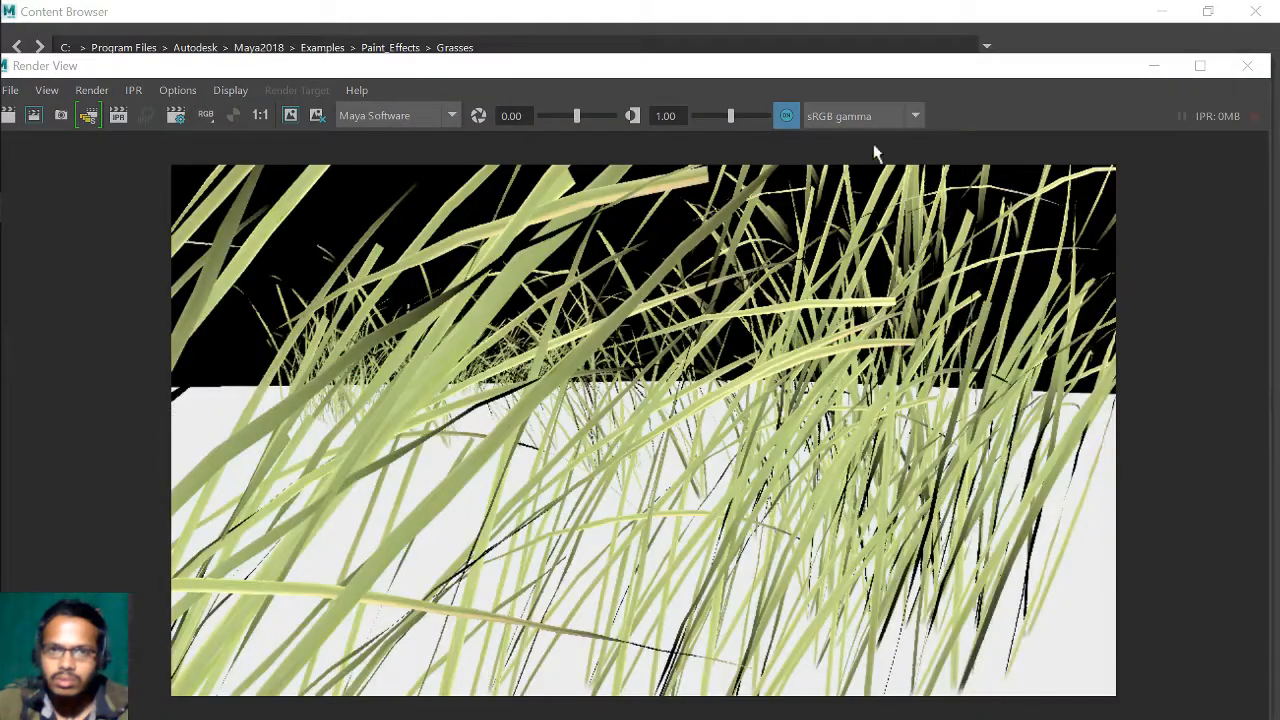
left_click(1154, 66)
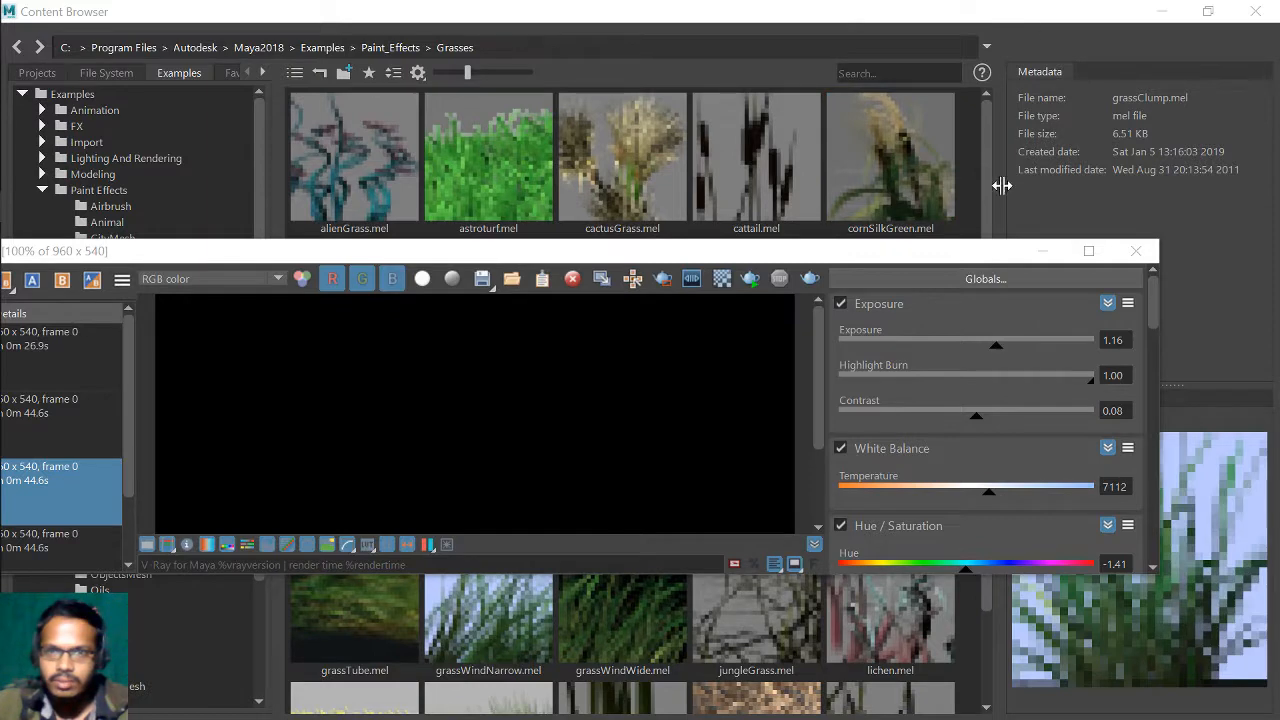
left_click(1043, 251)
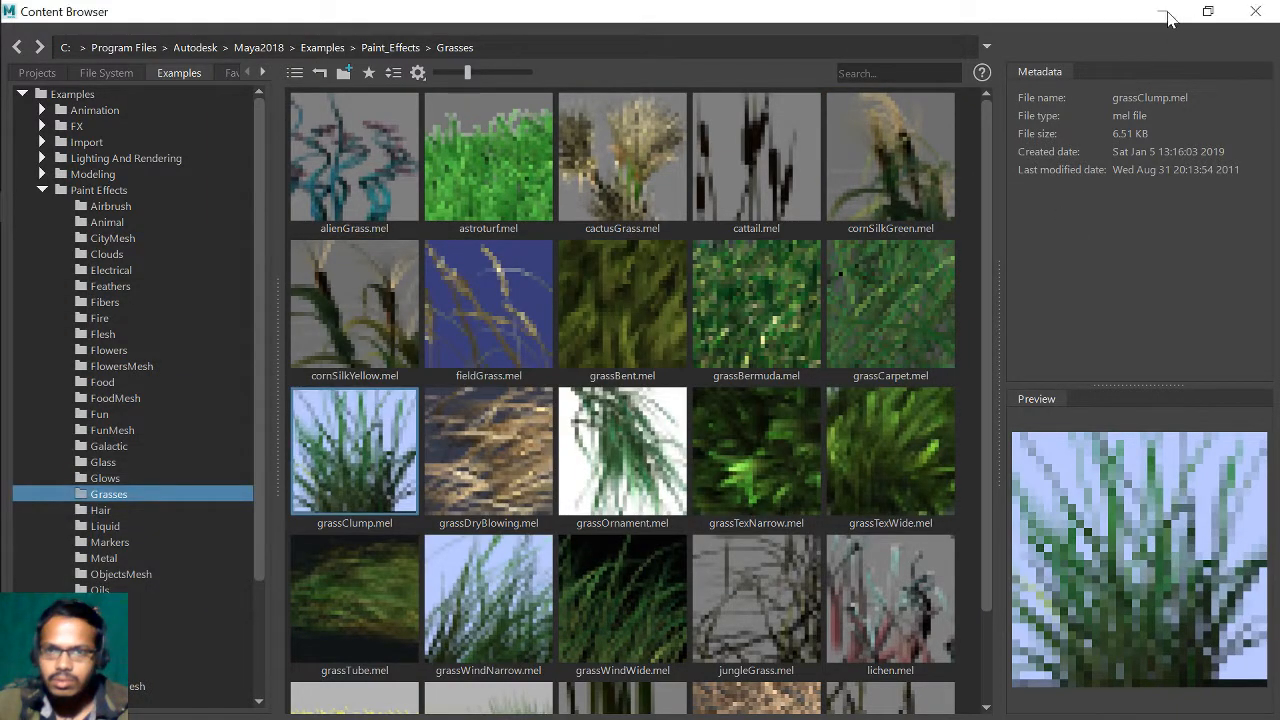
left_click(1165, 12)
left_click(674, 196)
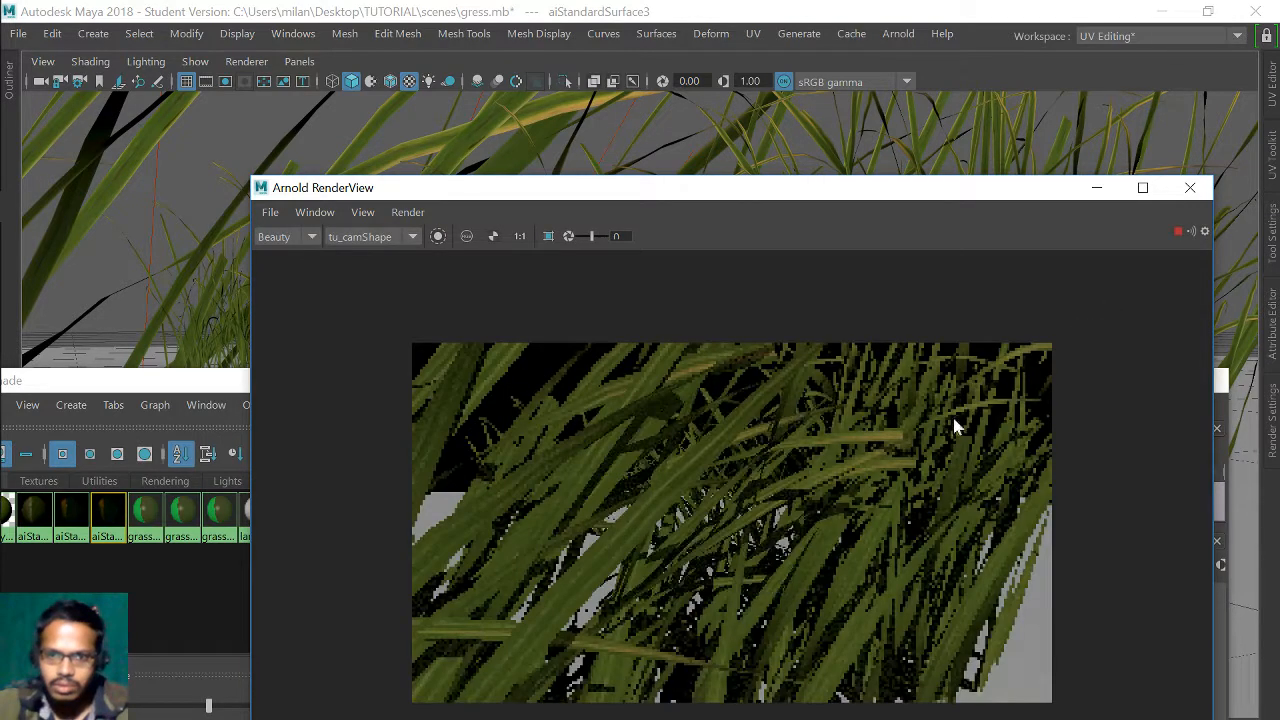
- Maximize the Arnold RenderView and examine how the new grass material renders on the blades
left_click_drag(966, 213, 863, 6)
scroll(885, 318, "down", 1)
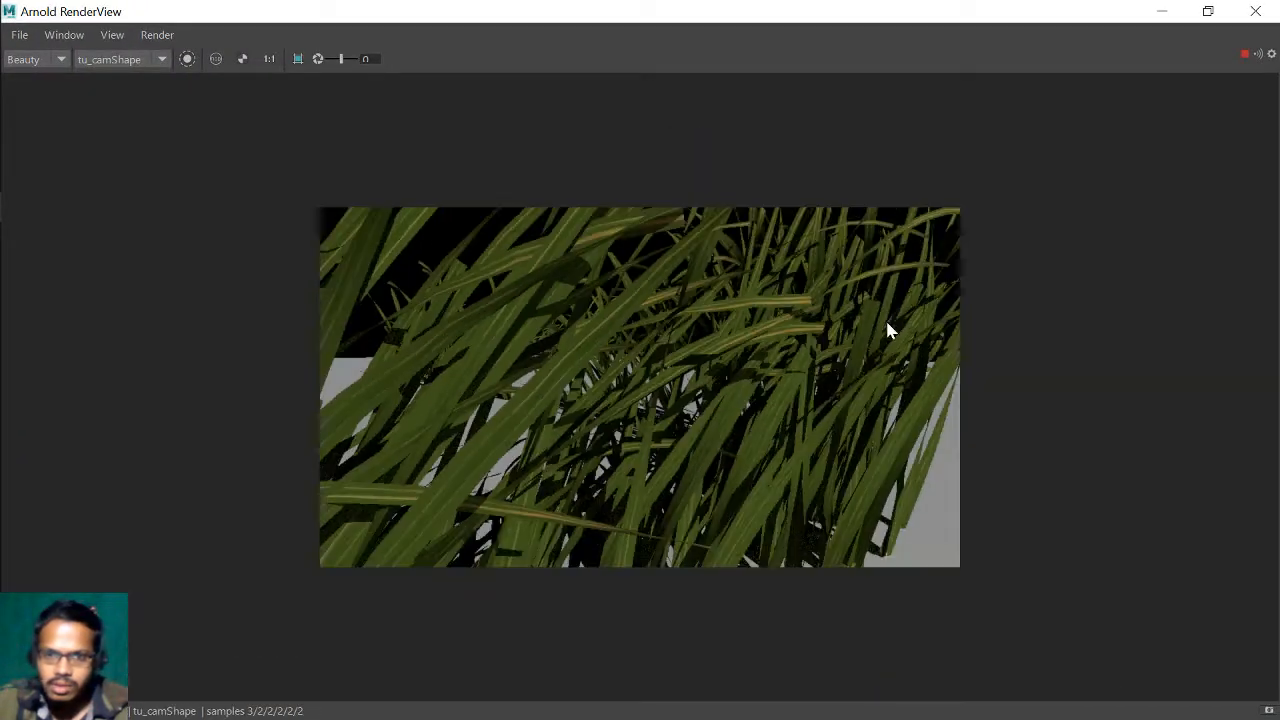
scroll(619, 410, "up", 3)
scroll(746, 400, "down", 4)
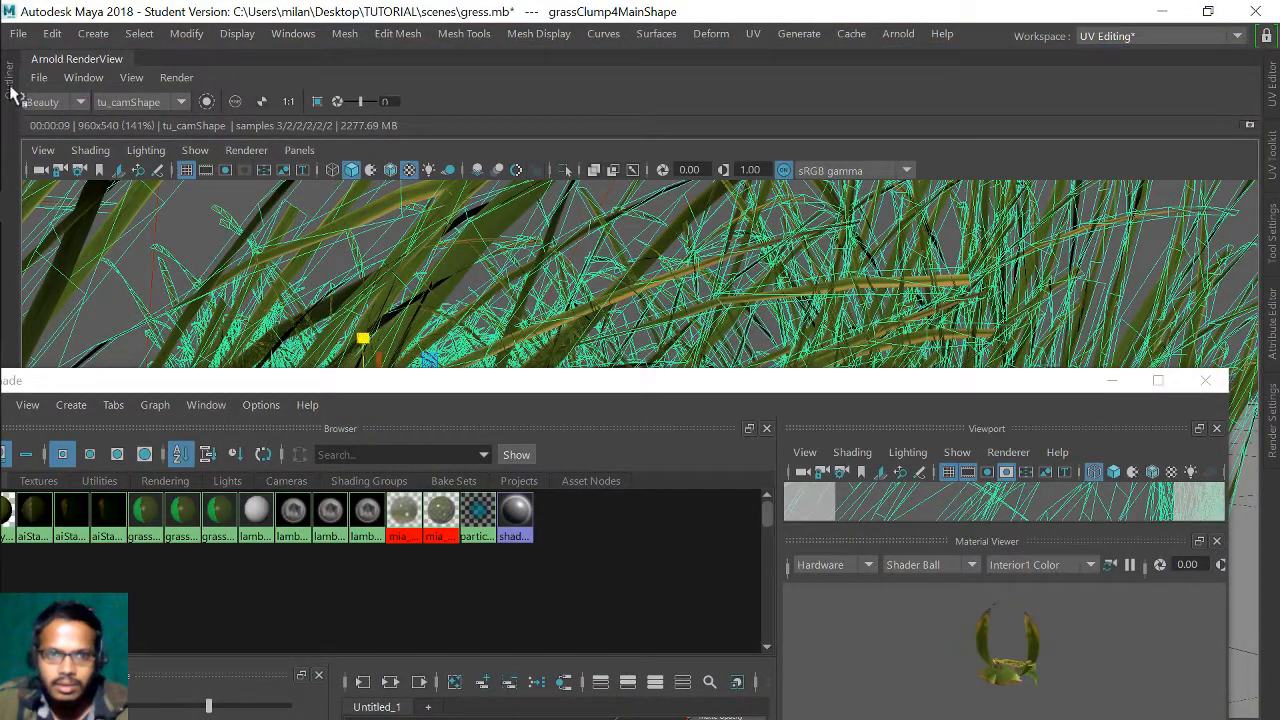
- Undock the Arnold RenderView from the main Maya window and lock the workspace so windows cannot dock
left_click_drag(263, 386, 318, 547)
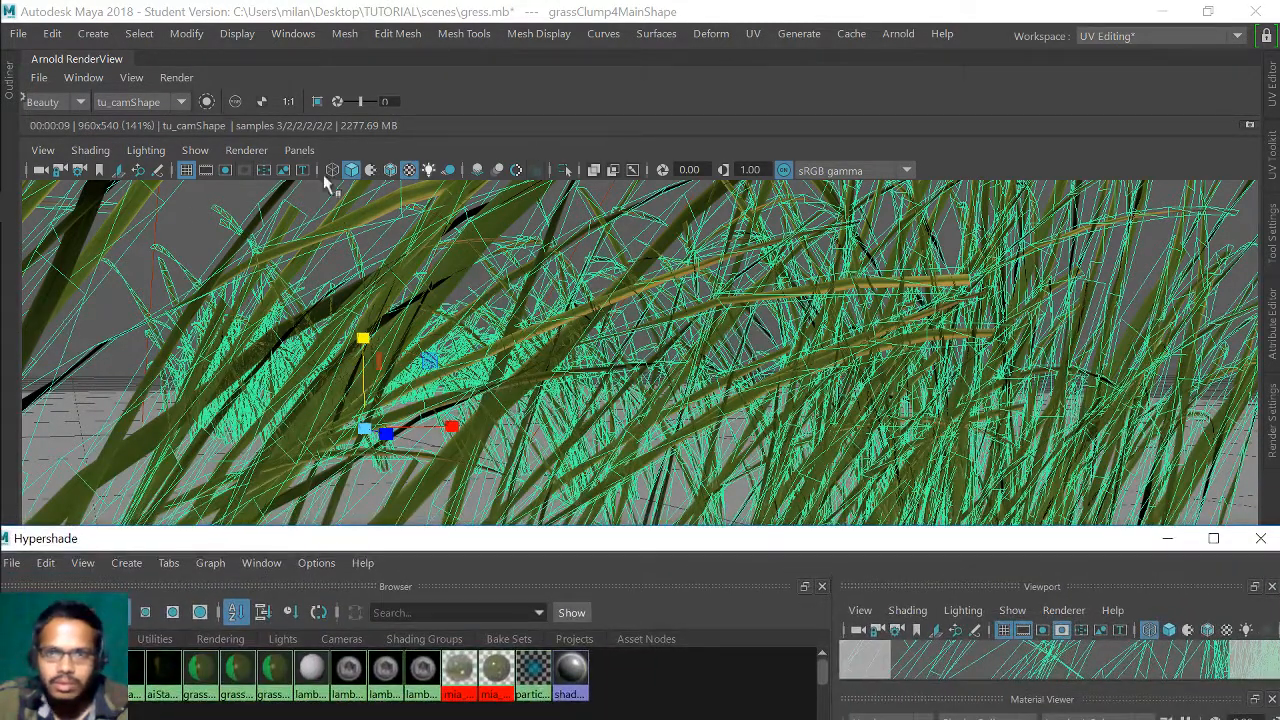
left_click(10, 88)
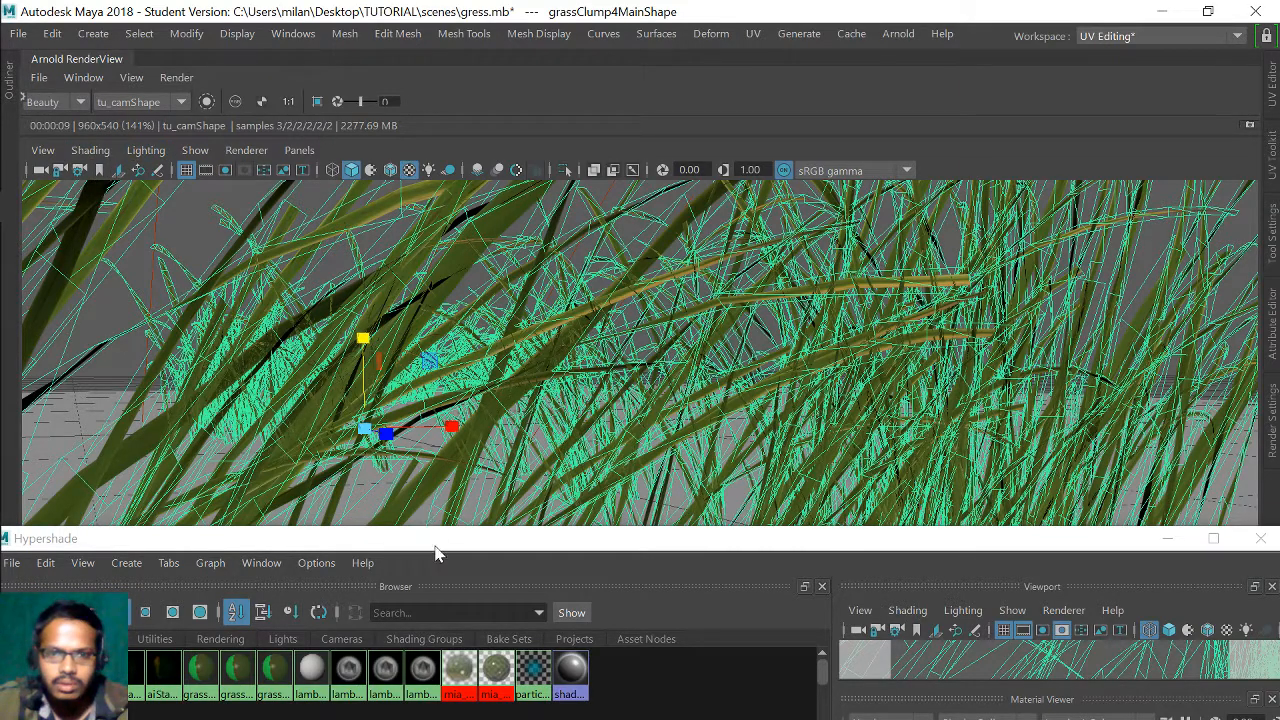
left_click_drag(435, 553, 414, 491)
left_click_drag(119, 62, 245, 303)
left_click(1265, 40)
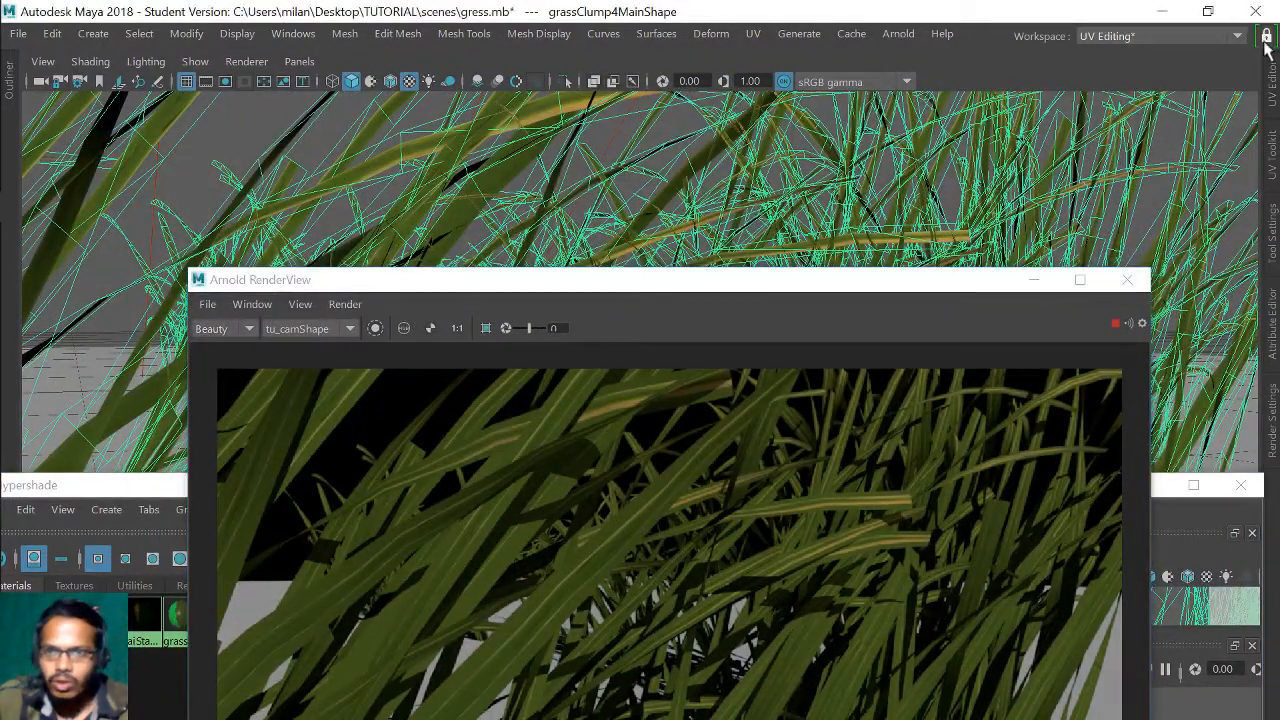
left_click(1266, 38)
left_click_drag(751, 283, 763, 81)
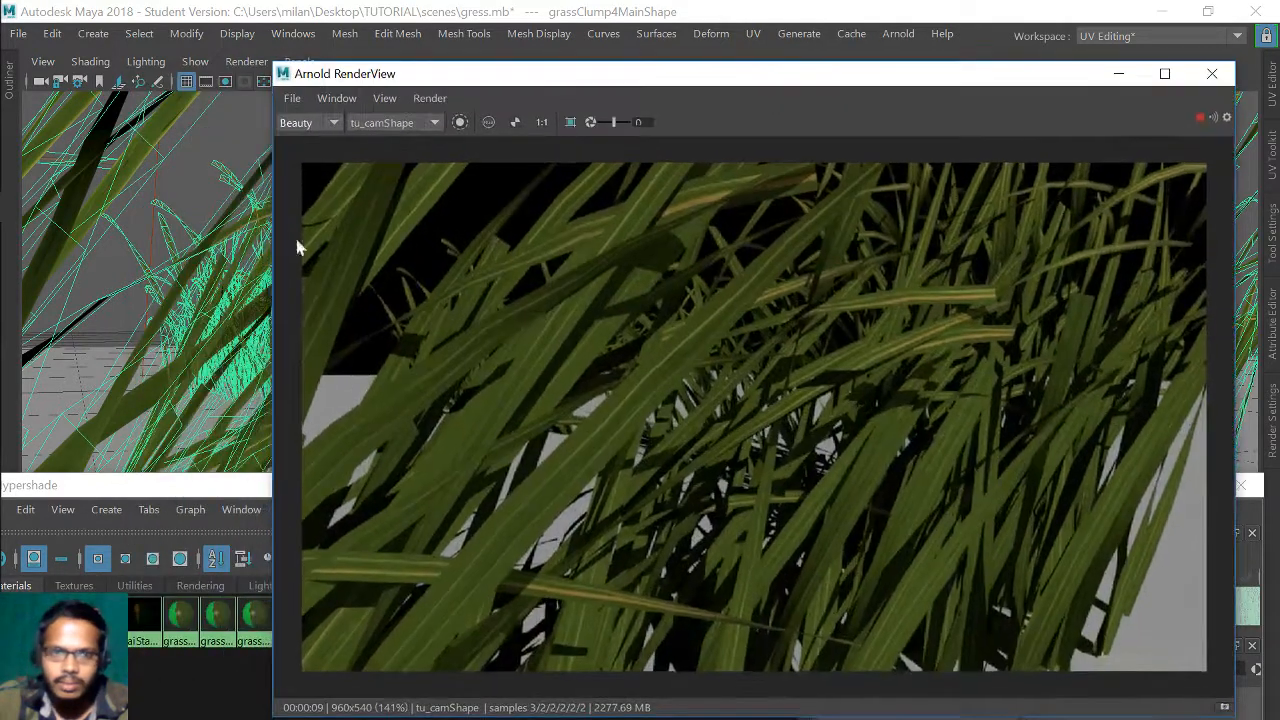
- Open the Outliner and select directionalLight1
left_click(14, 93)
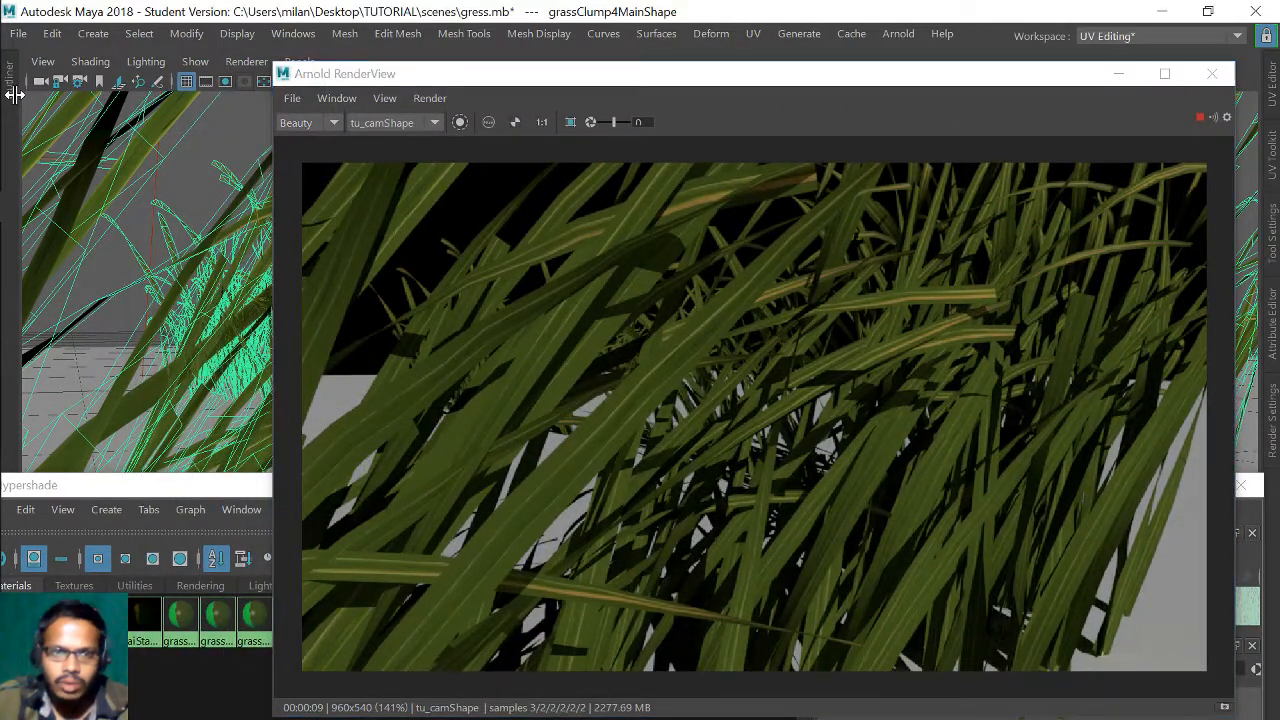
left_click(12, 88)
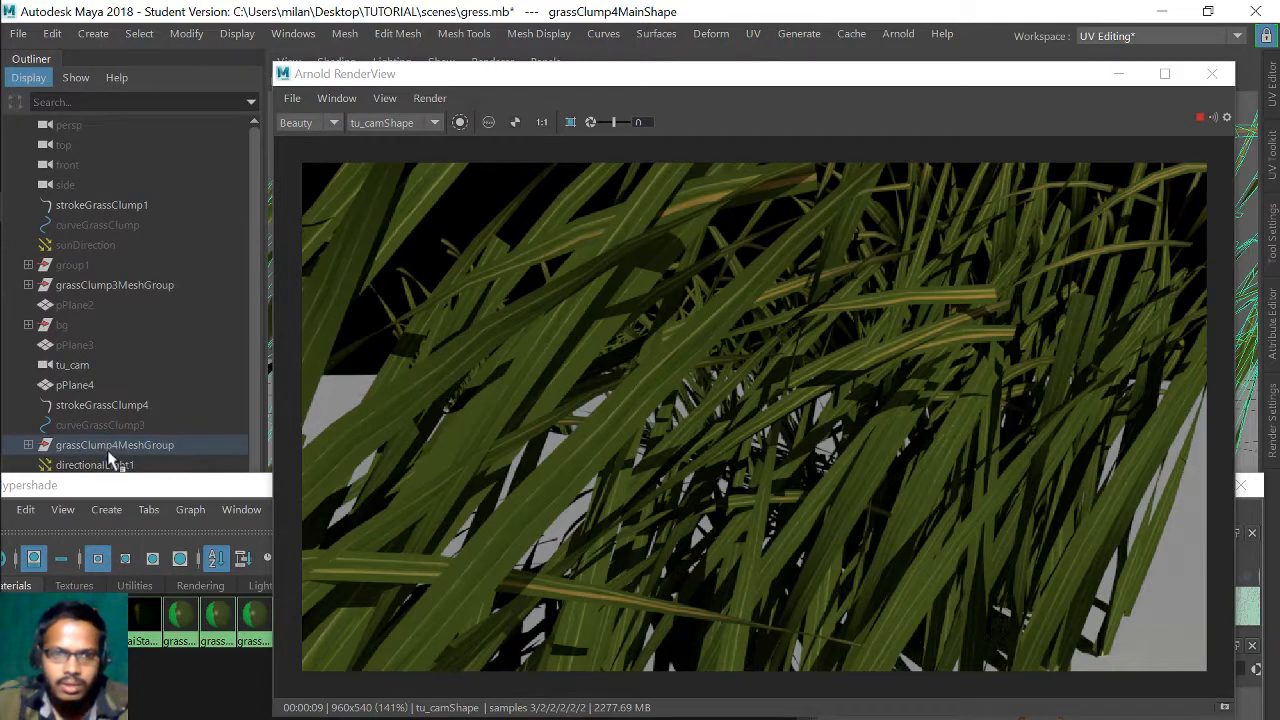
left_click(100, 484)
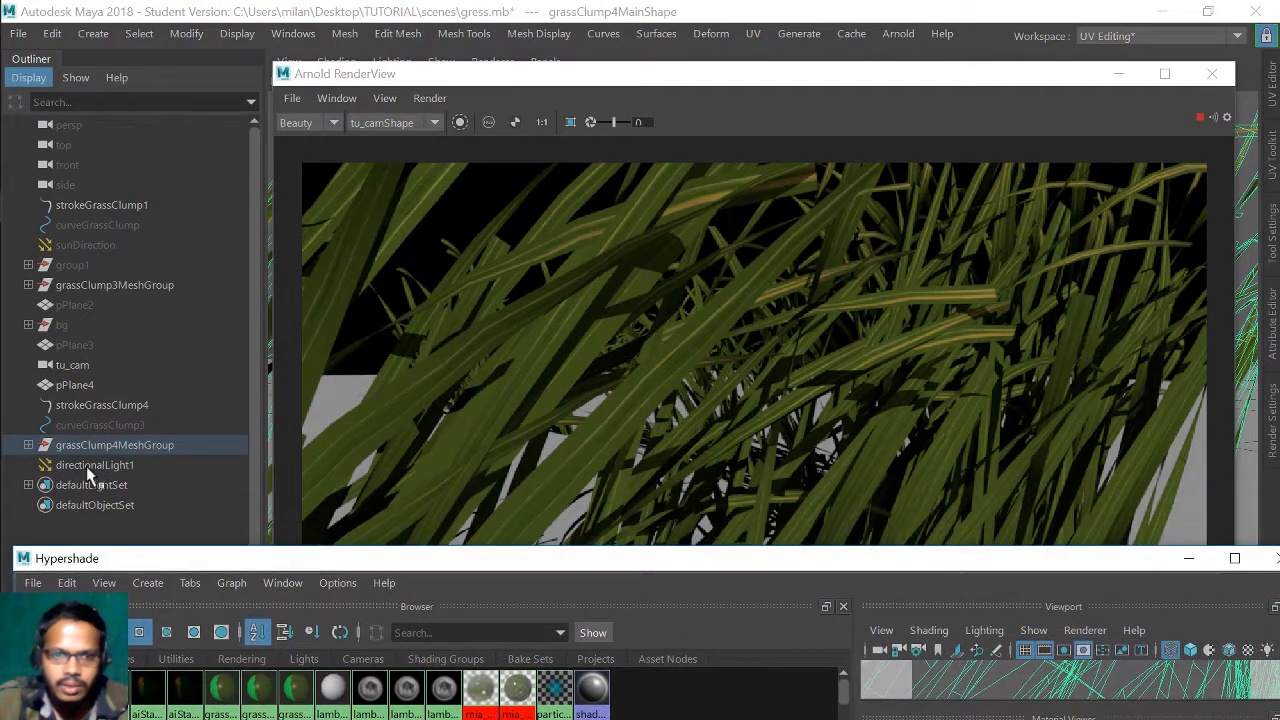
left_click(87, 466)
right_click(92, 466)
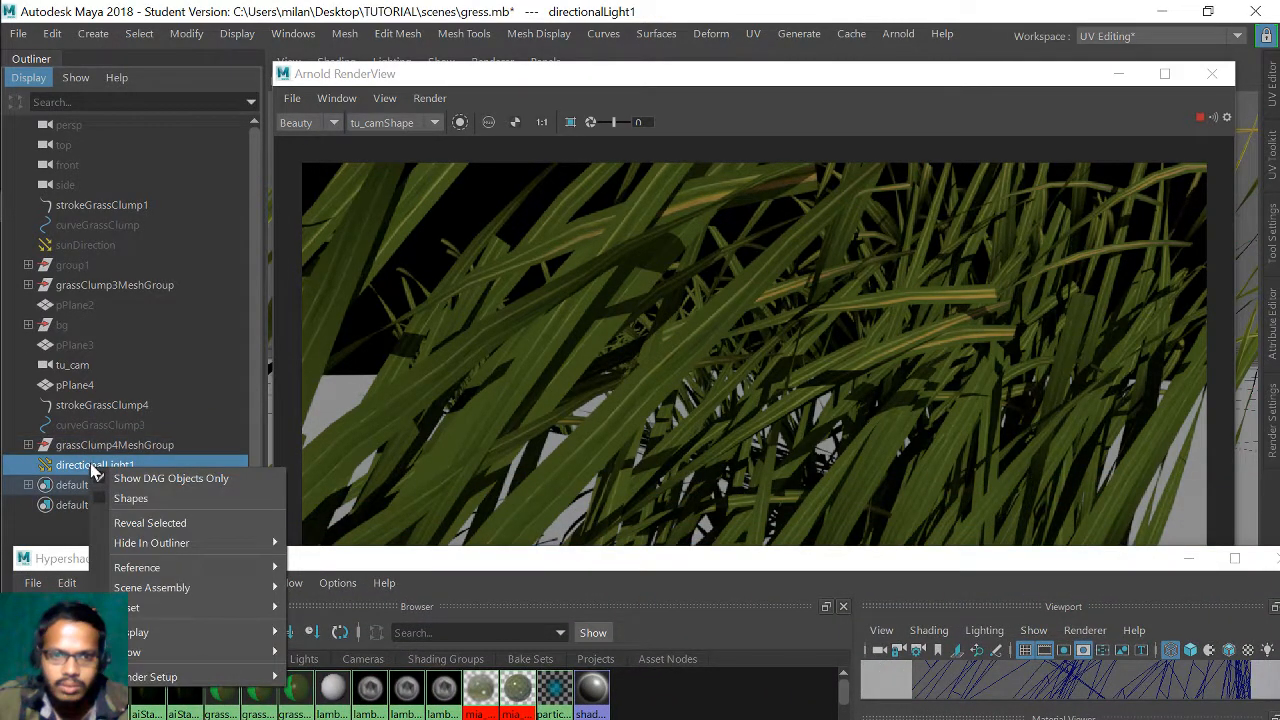
left_click(92, 466)
right_click(188, 464)
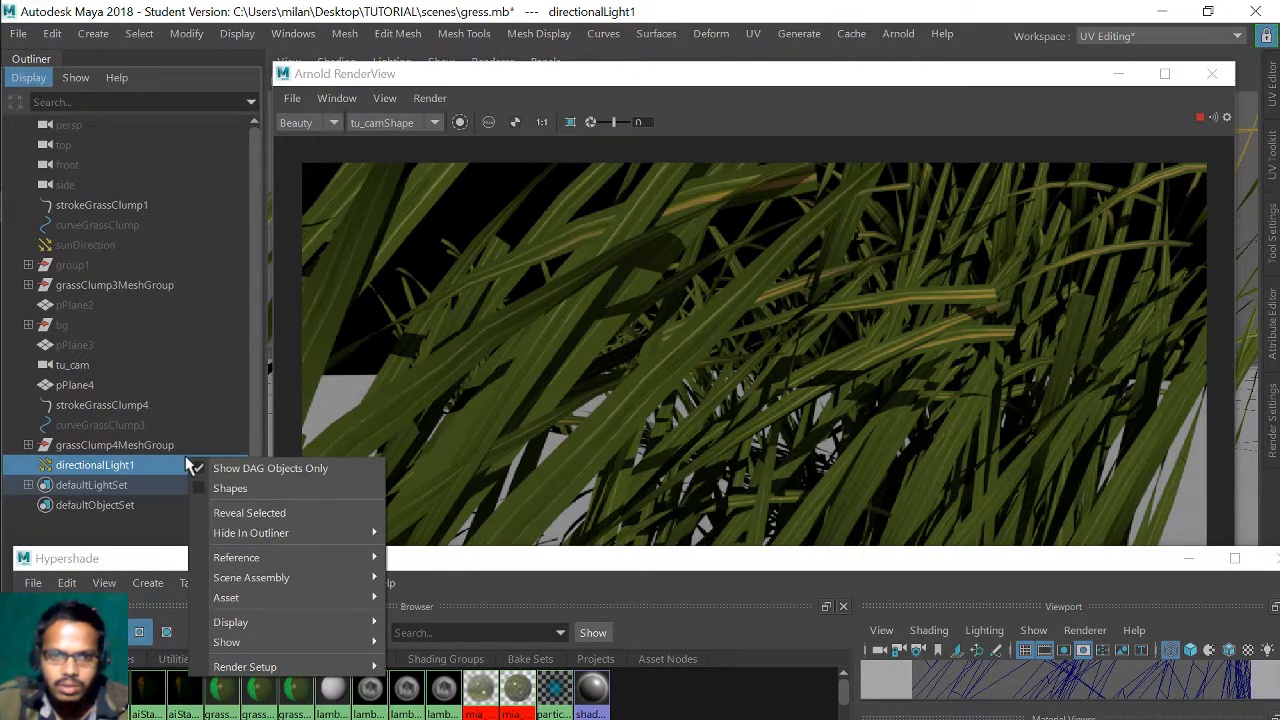
left_click(118, 476)
- Enlarge the Hypershade and set the intensity of directionalLight1 to 4
double_click(424, 563)
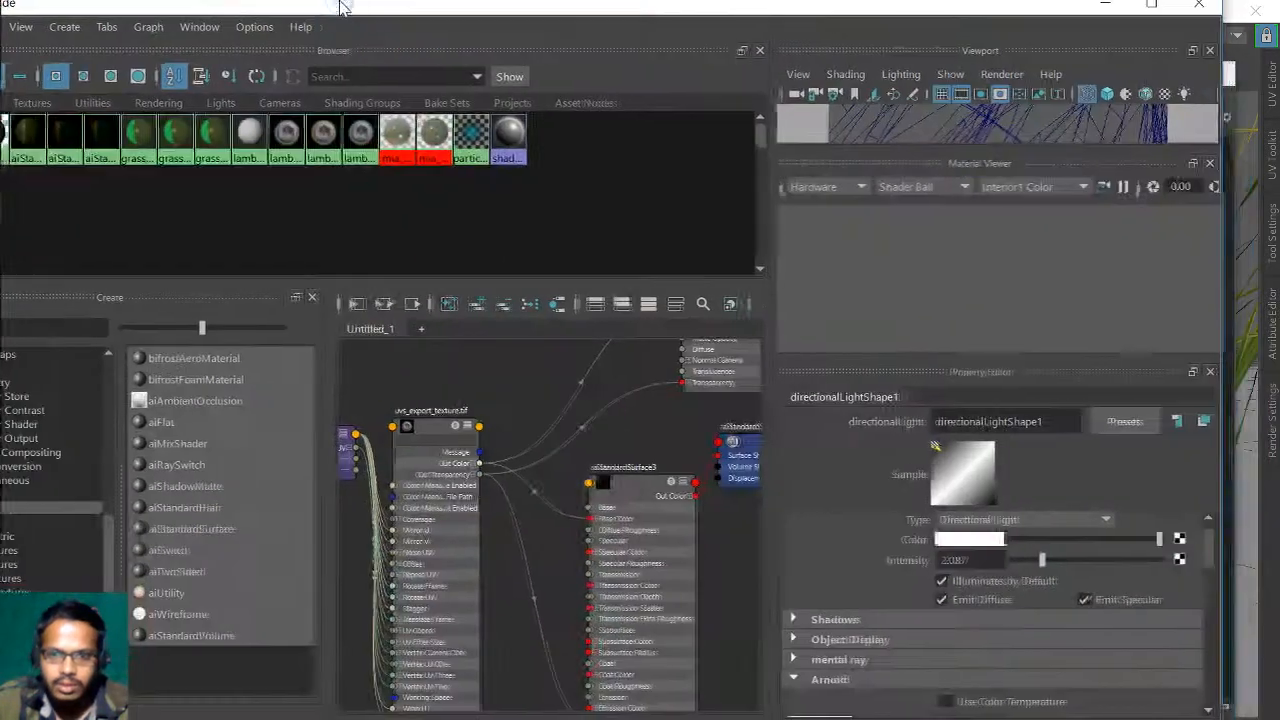
left_click_drag(1100, 565, 1116, 568)
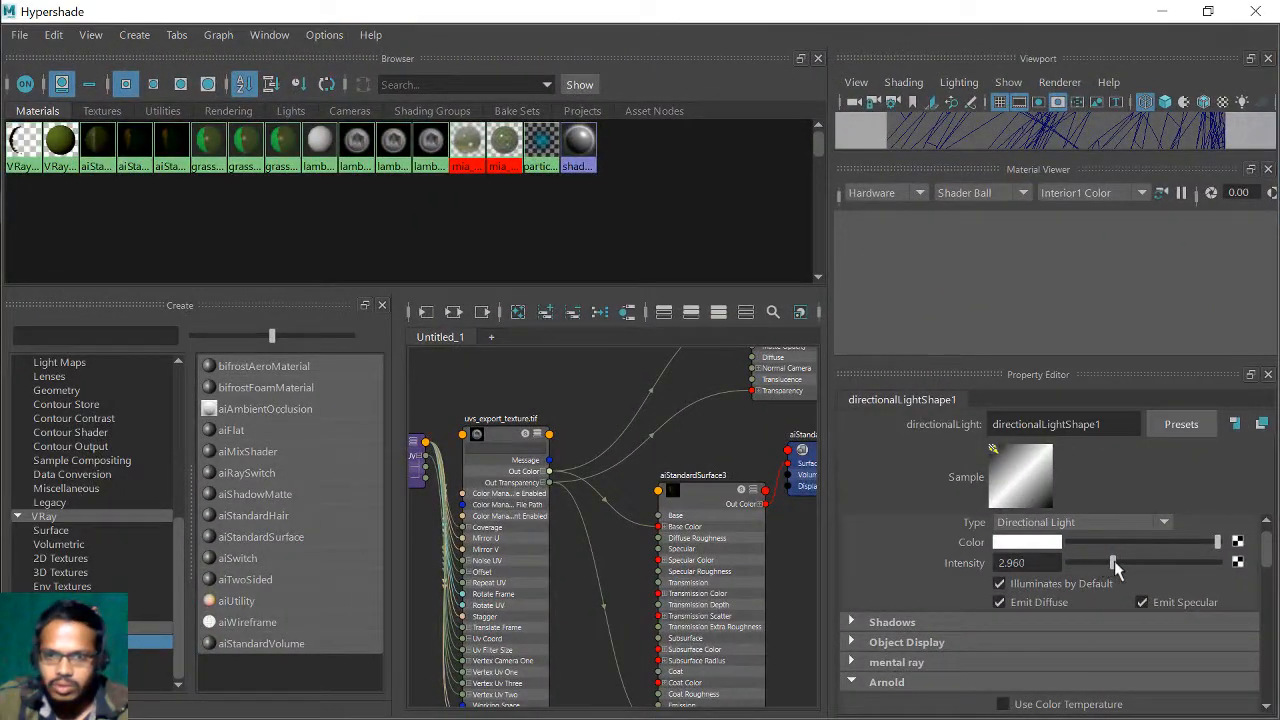
double_click(1014, 563)
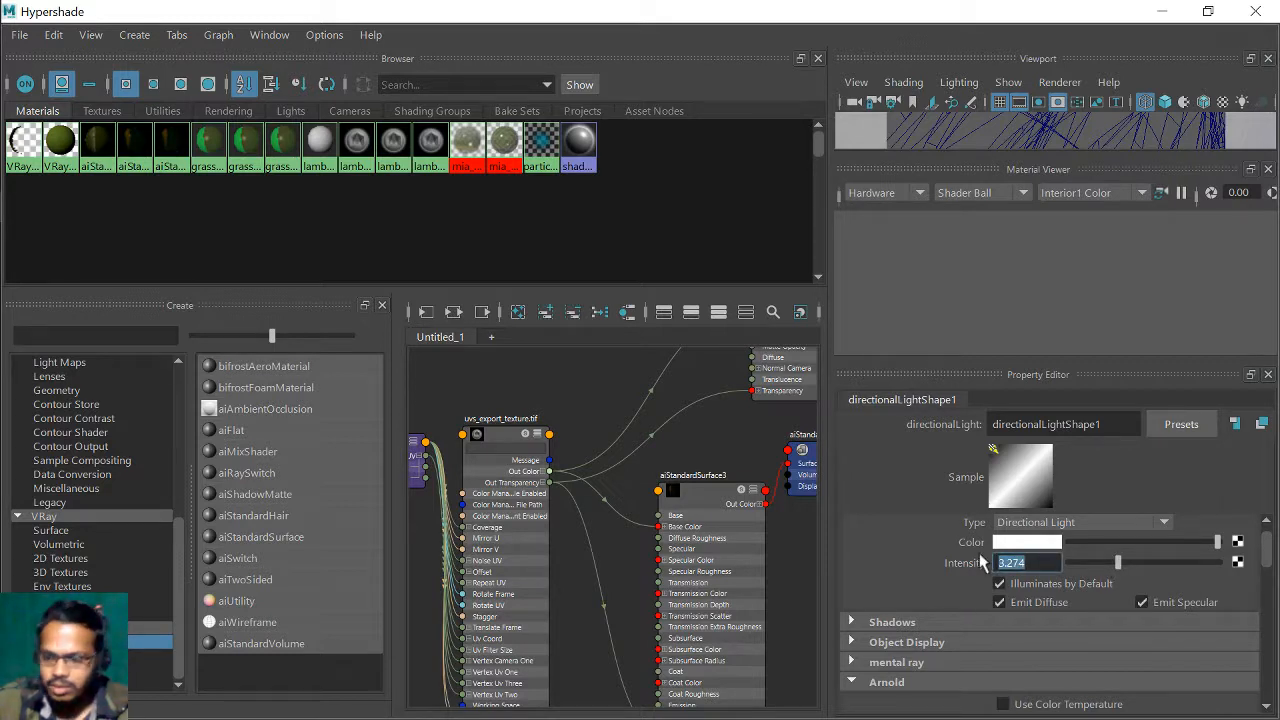
type("4")
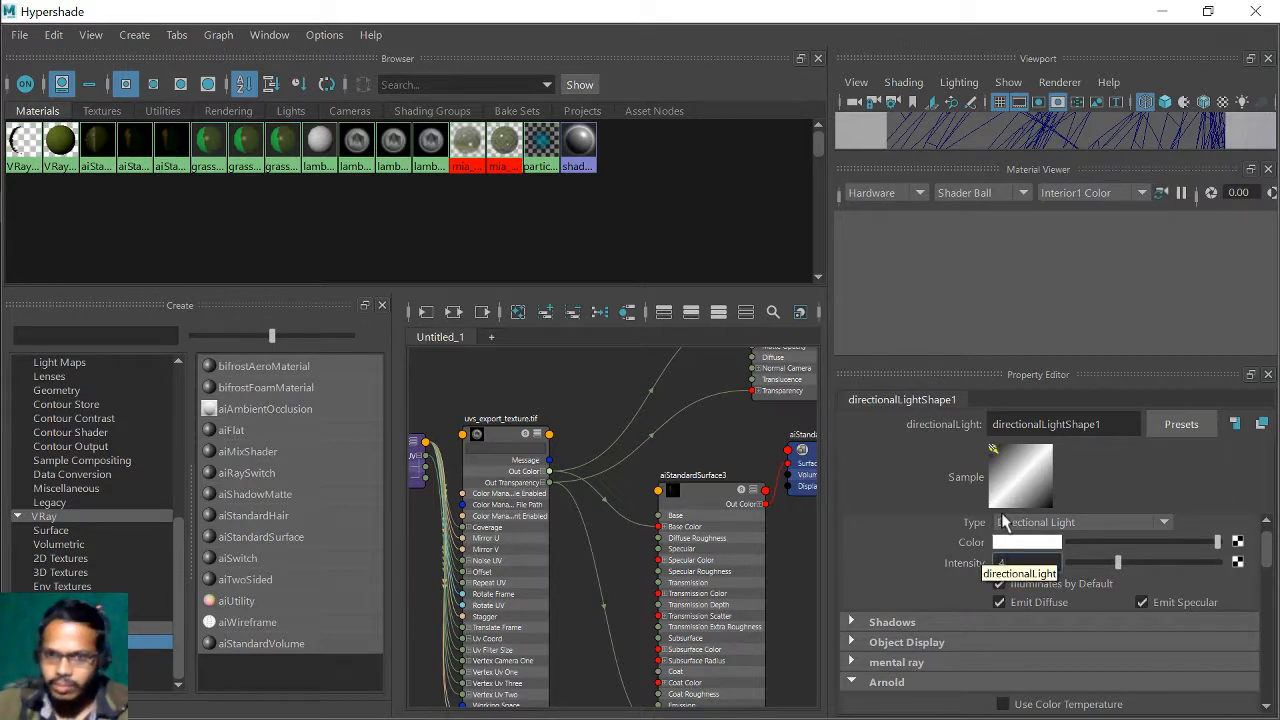
key("Return")
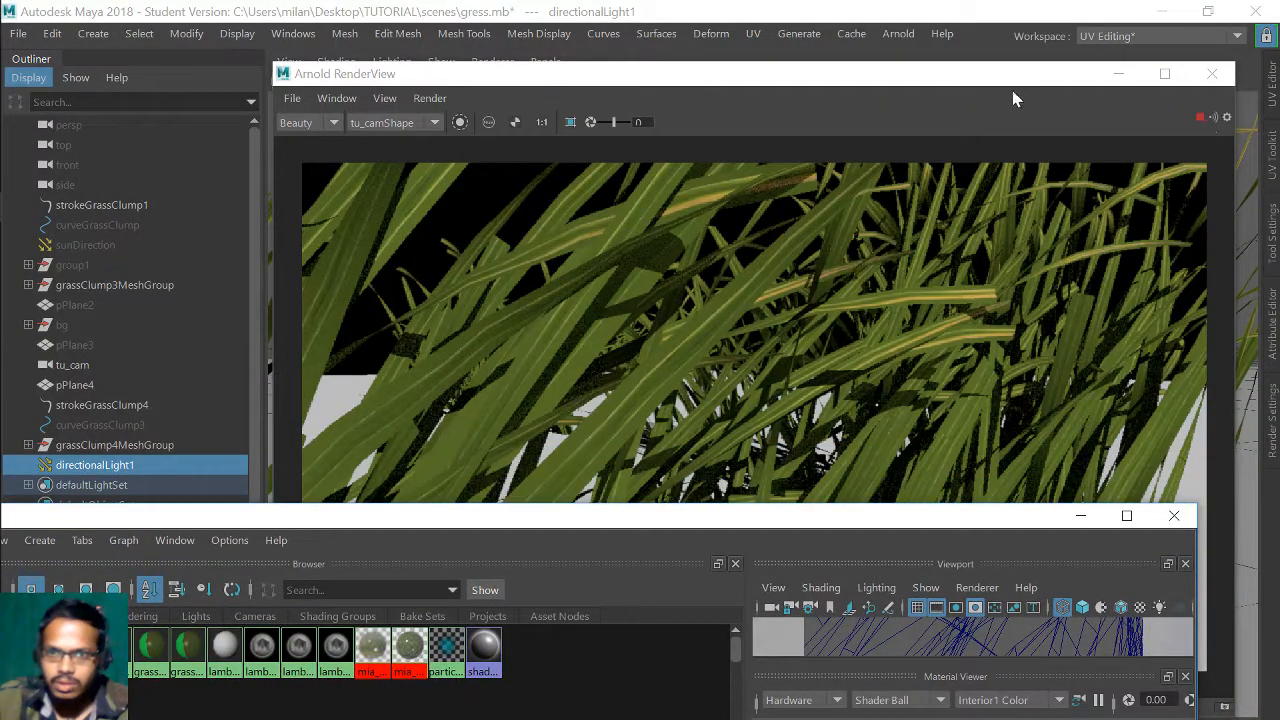
- Place the Hypershade beside the Arnold RenderView and raise the directional light's intensity to 5.605
left_click_drag(900, 525, 291, 35)
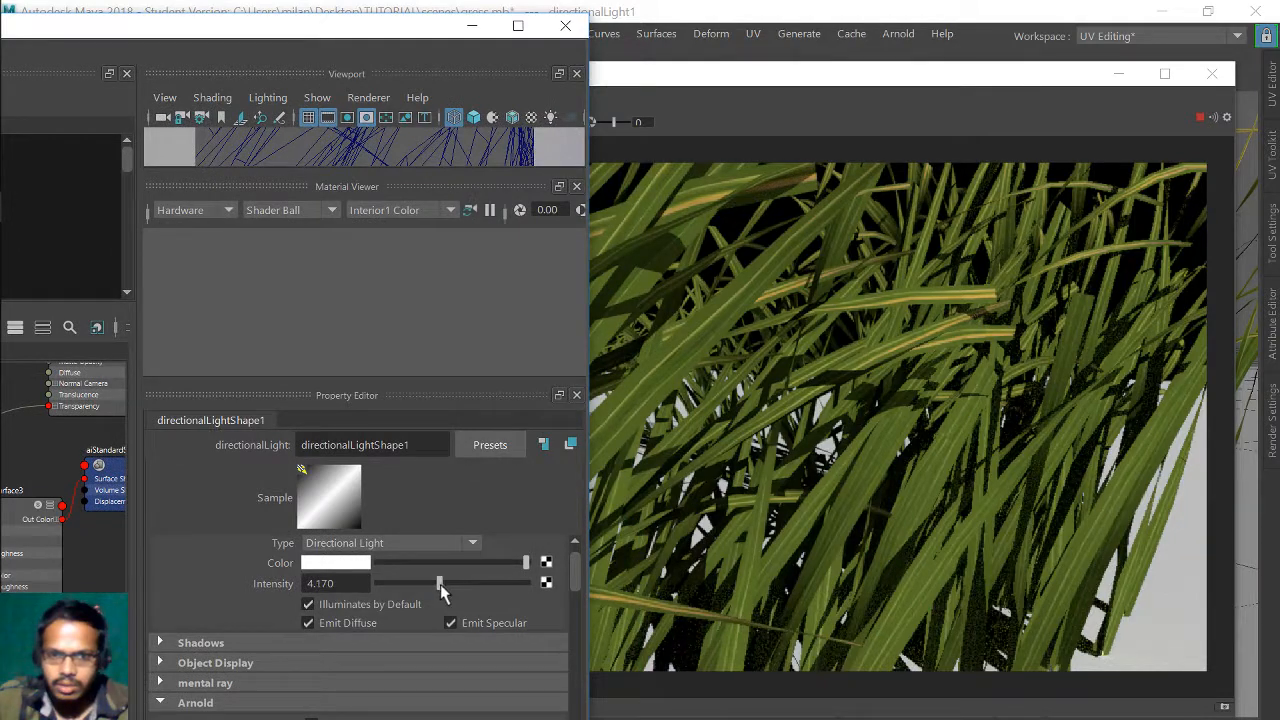
left_click_drag(440, 583, 460, 583)
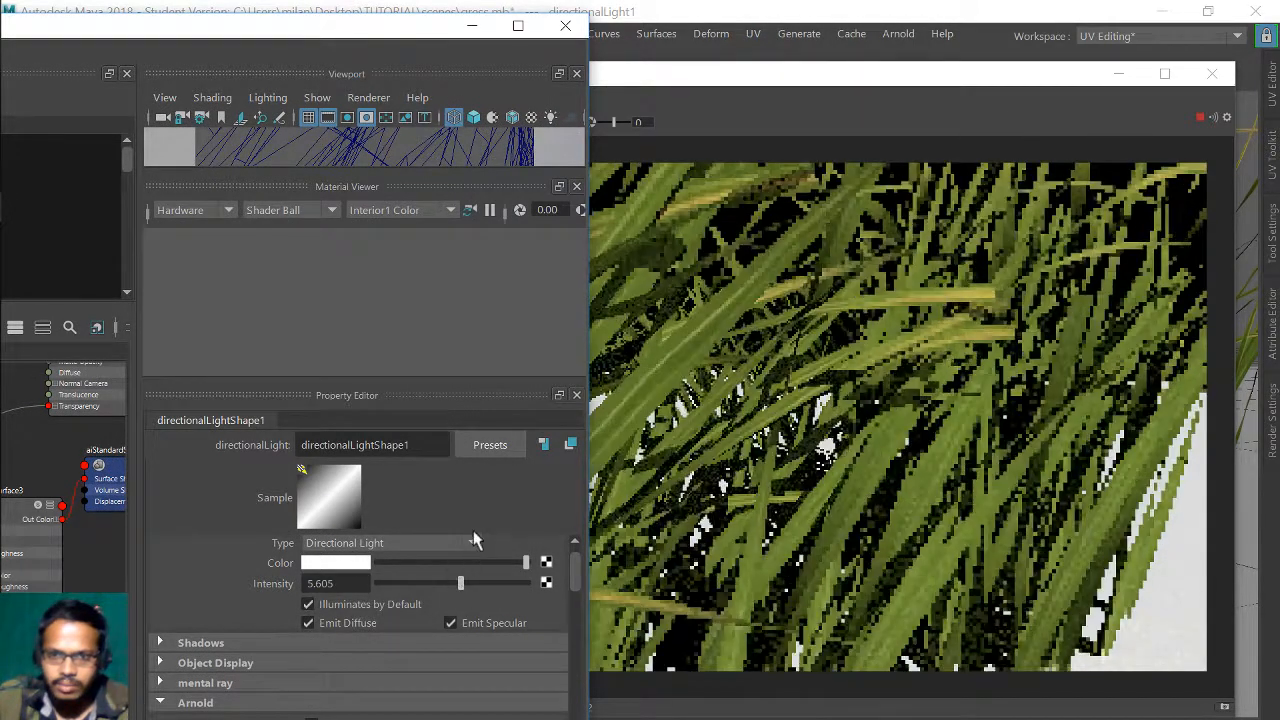
scroll(450, 560, "down", 2)
left_click_drag(325, 36, 2, 20)
- Enable Use Color Temperature in the directional light's Arnold settings, with temperature 5991 and exposure raised to about 1.3
scroll(612, 545, "down", 3)
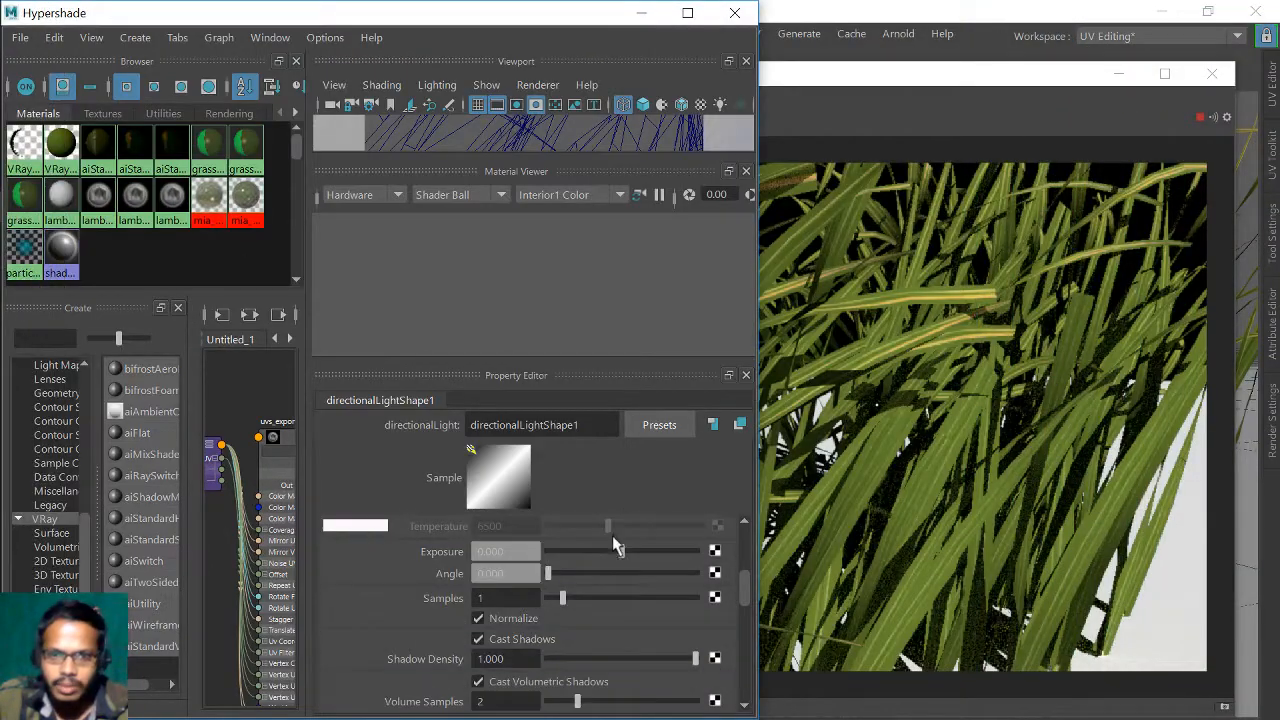
scroll(614, 545, "down", 6)
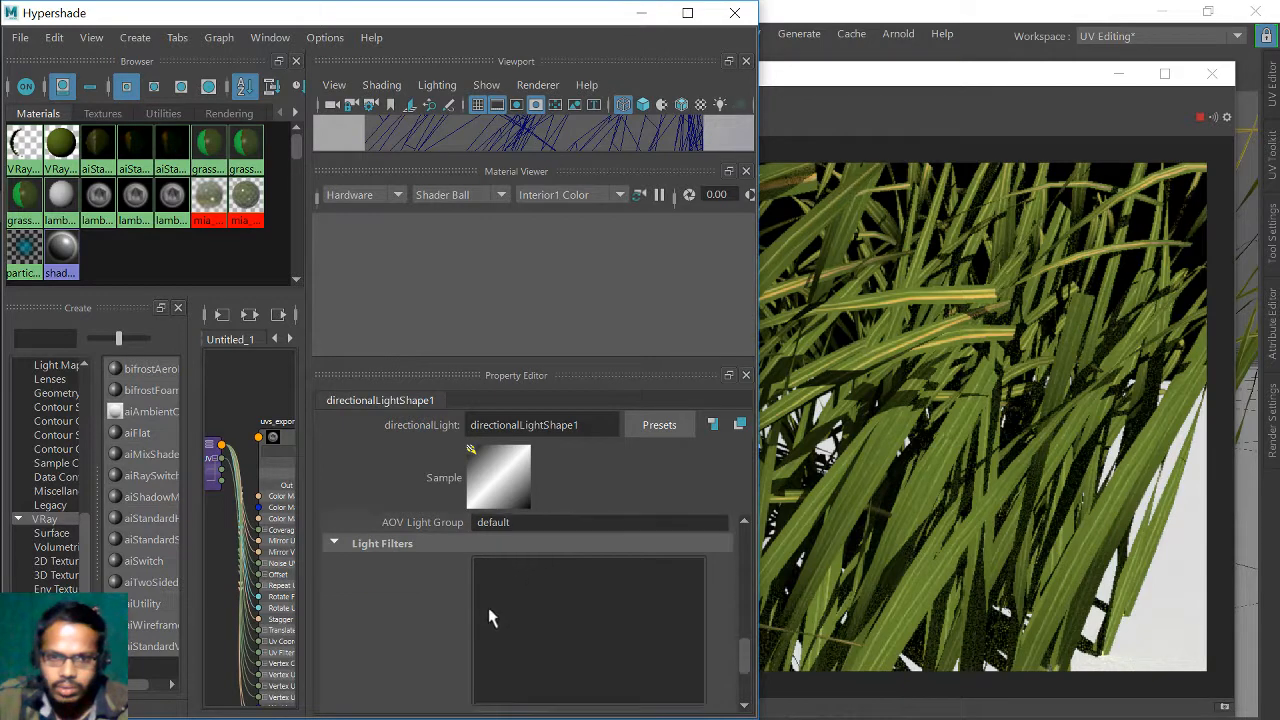
scroll(484, 600, "down", 1)
scroll(435, 600, "up", 5)
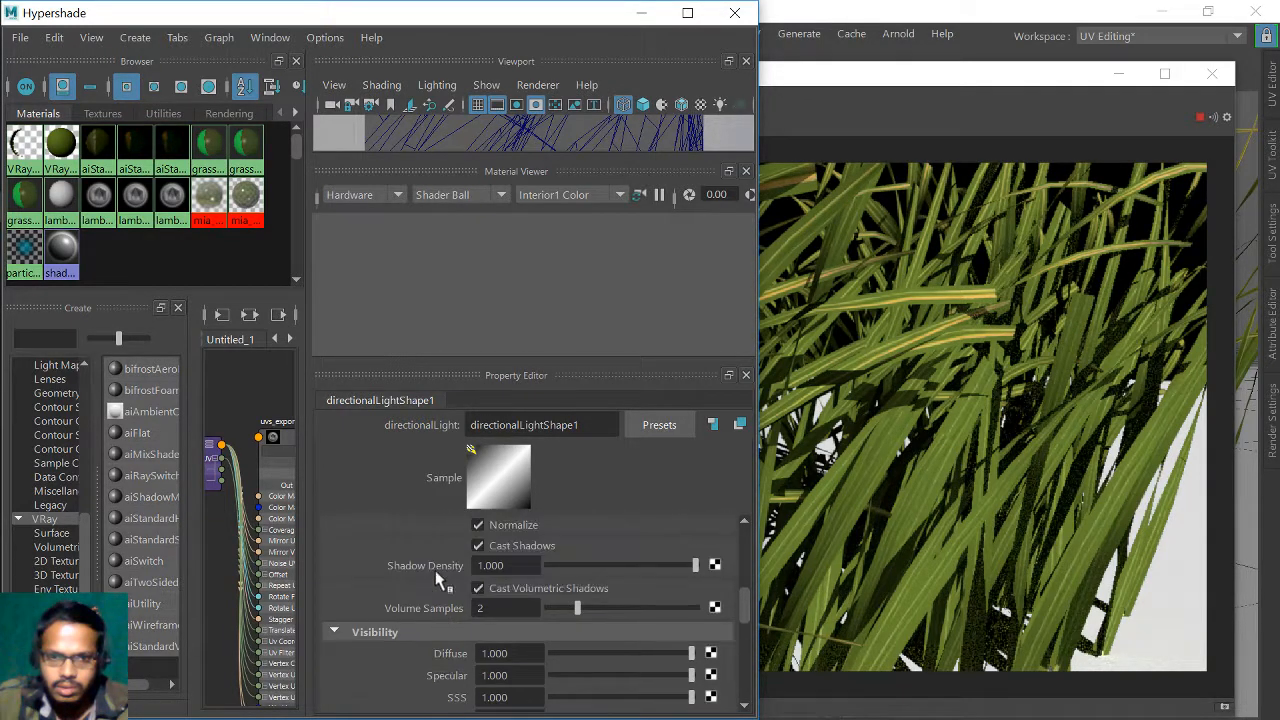
scroll(435, 570, "up", 4)
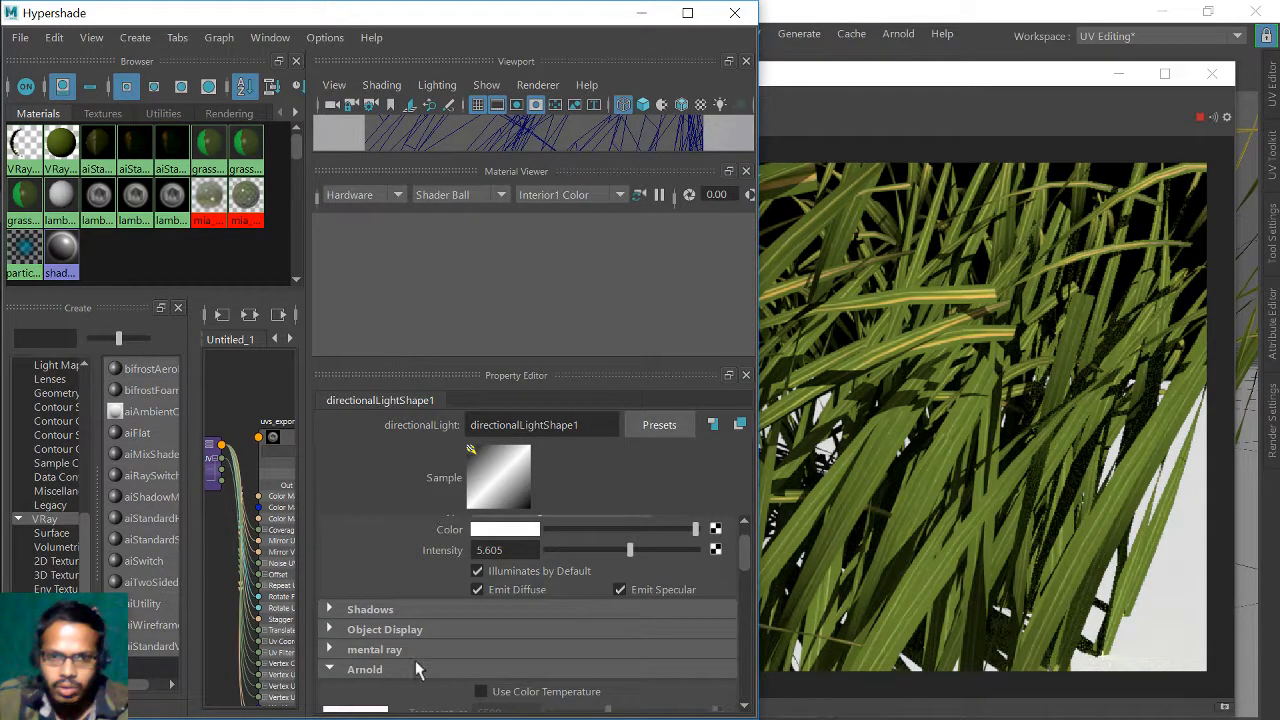
scroll(440, 652, "down", 2)
left_click(481, 612)
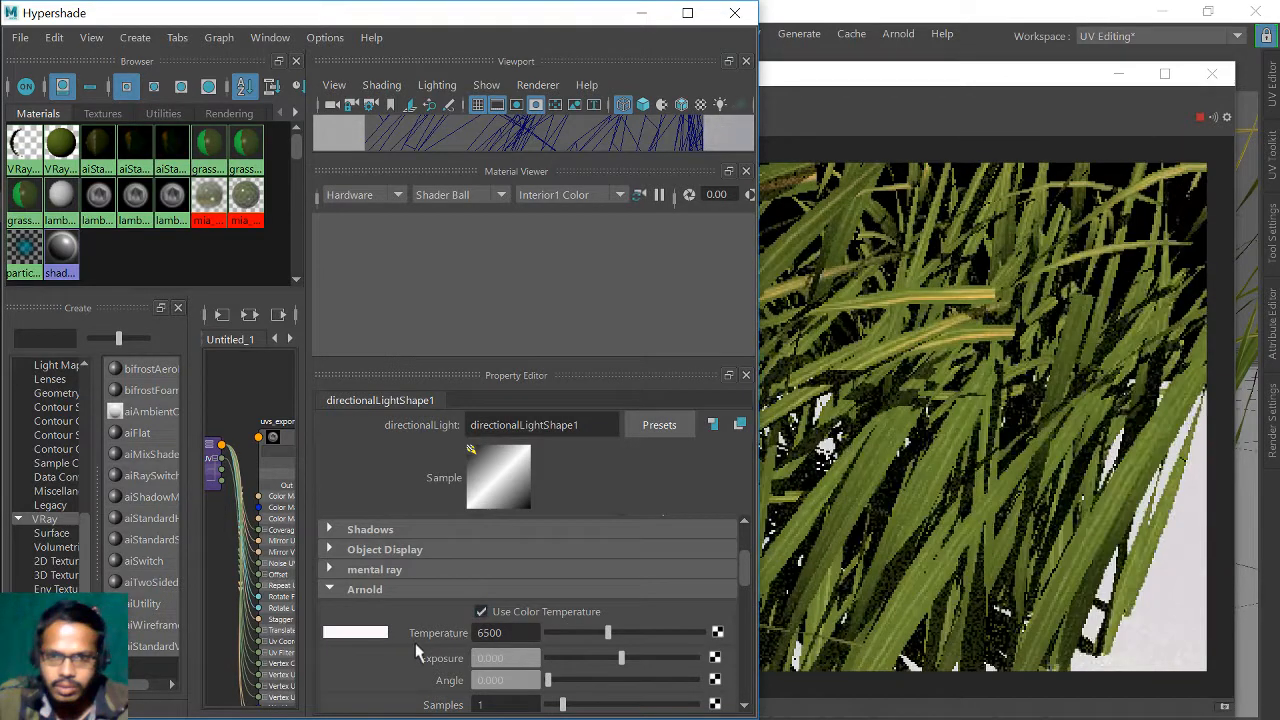
left_click_drag(614, 643, 640, 620)
scroll(604, 640, "down", 1)
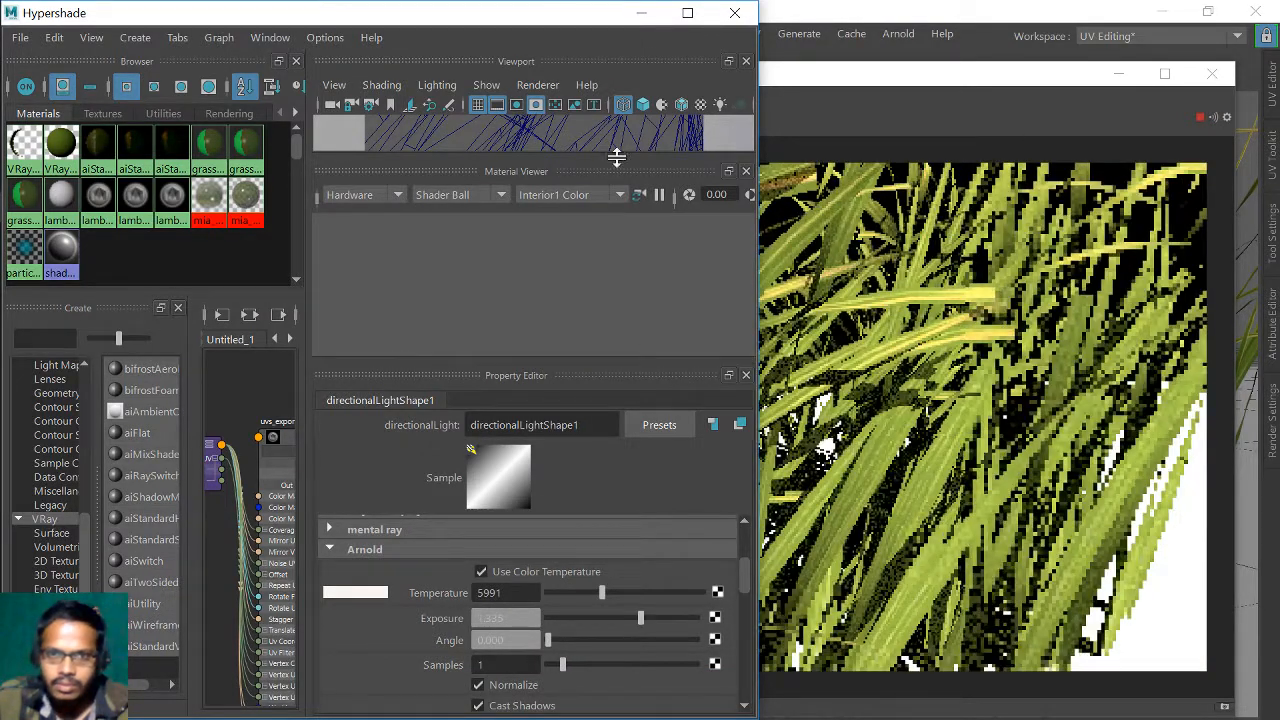
- Bring the Arnold RenderView in front of the Hypershade and examine the brightened grass blades and their shadows up close
left_click_drag(502, 20, 245, 210)
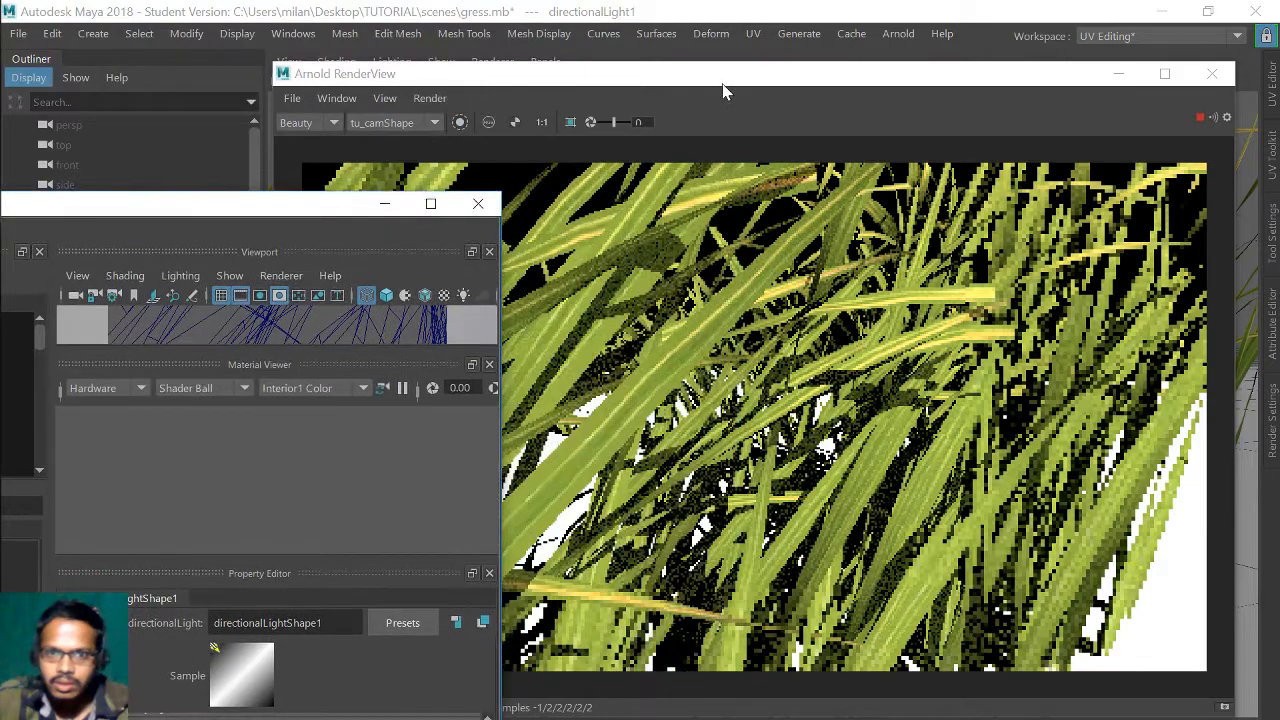
left_click_drag(720, 83, 747, 83)
scroll(868, 367, "down", 3)
scroll(868, 367, "up", 2)
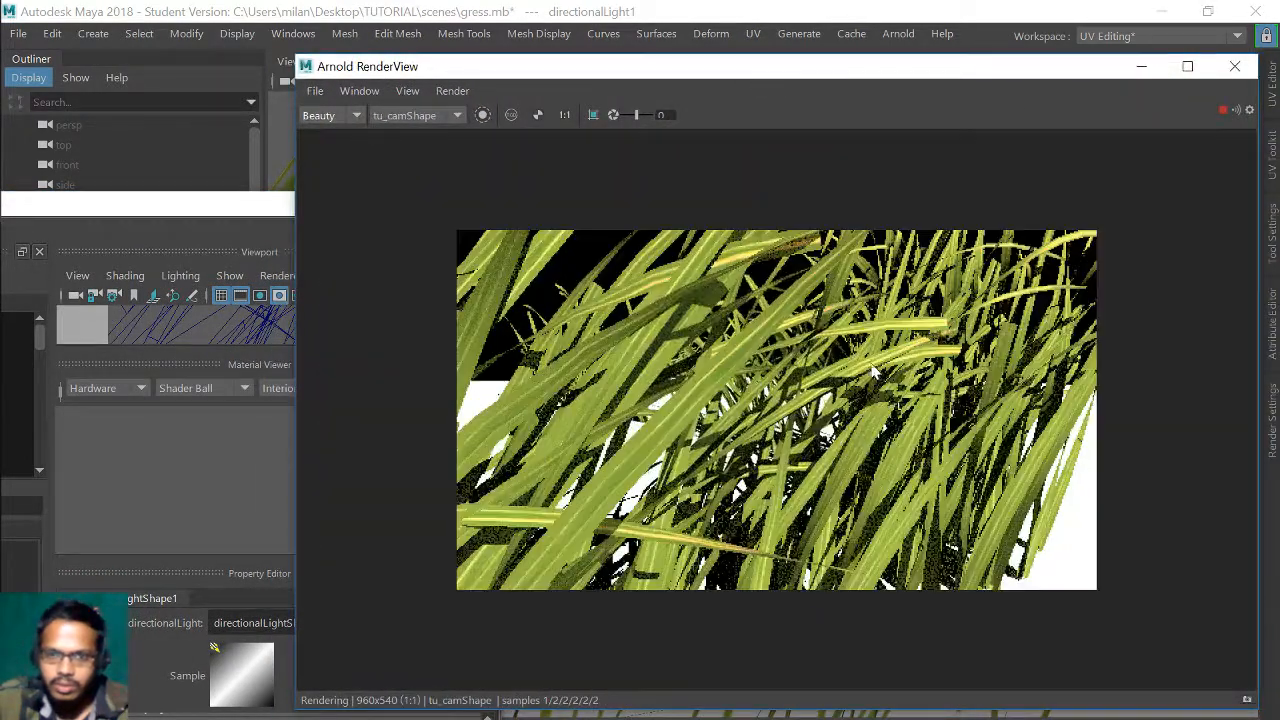
scroll(770, 460, "up", 4)
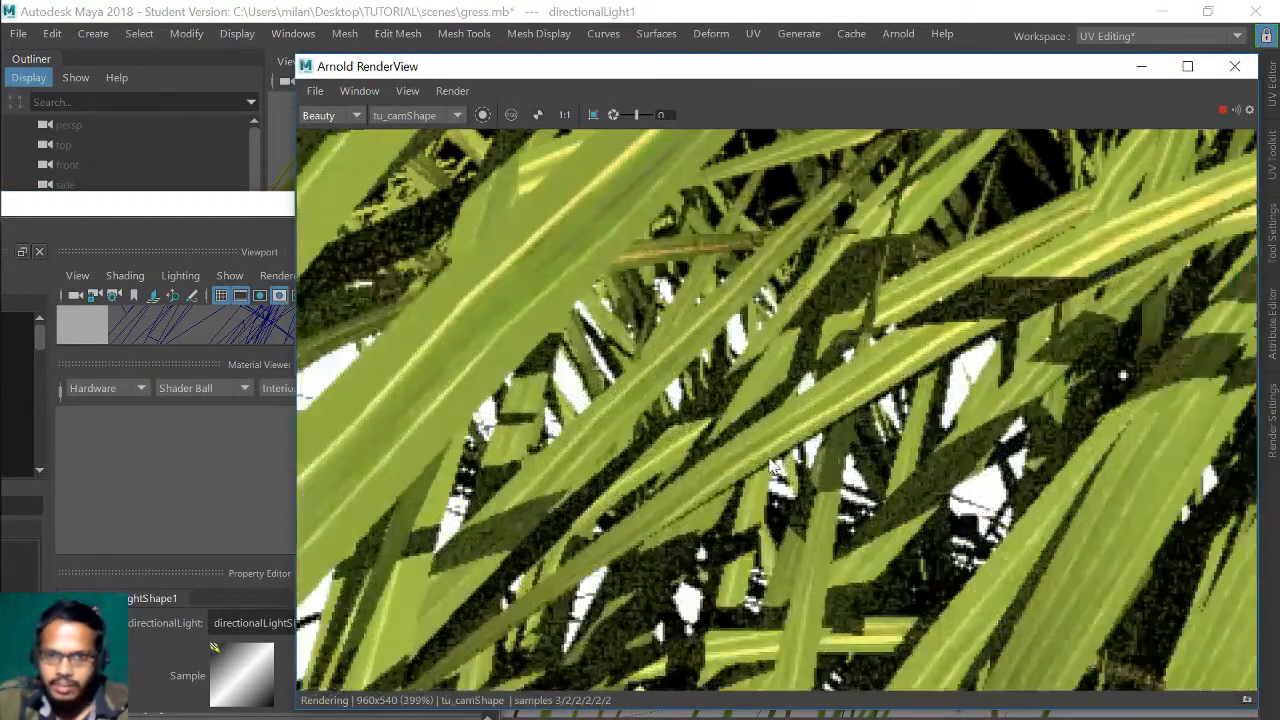
- Raise the directional light's Arnold exposure to 1.833 and bring the Arnold RenderView forward to check the brighter grass
scroll(770, 460, "down", 1)
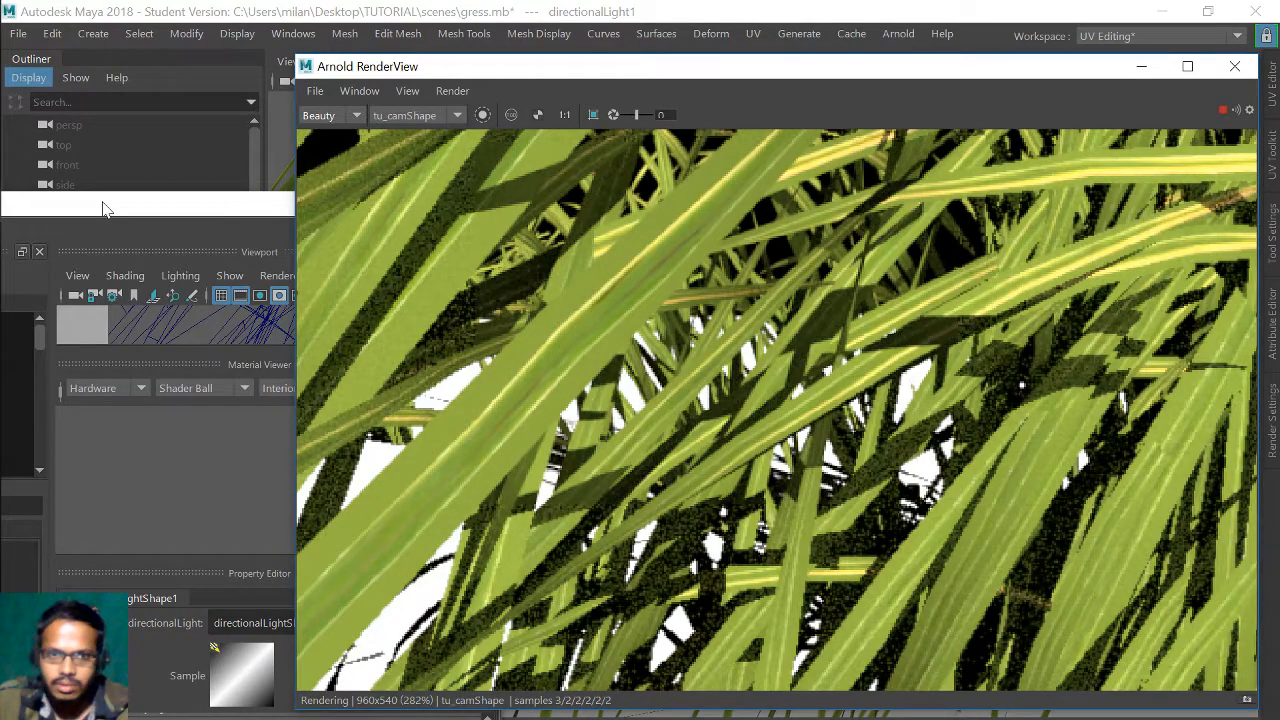
left_click_drag(103, 203, 207, 60)
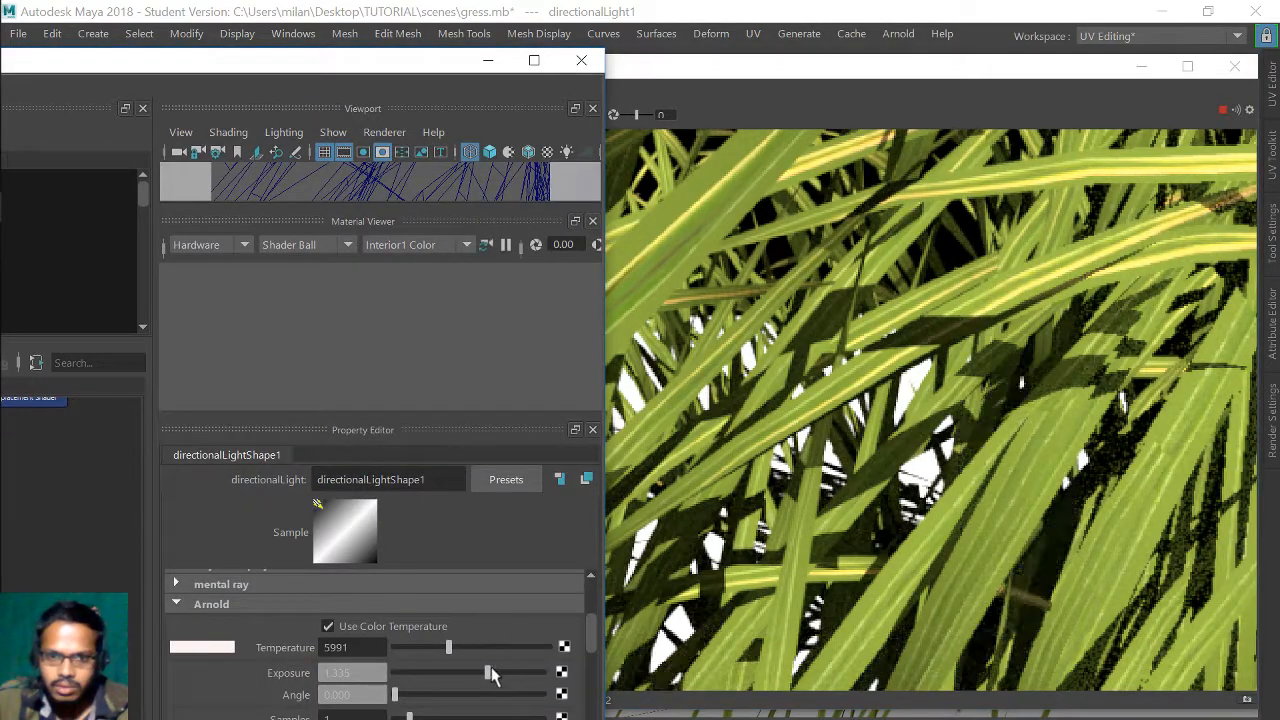
left_click_drag(489, 669, 498, 668)
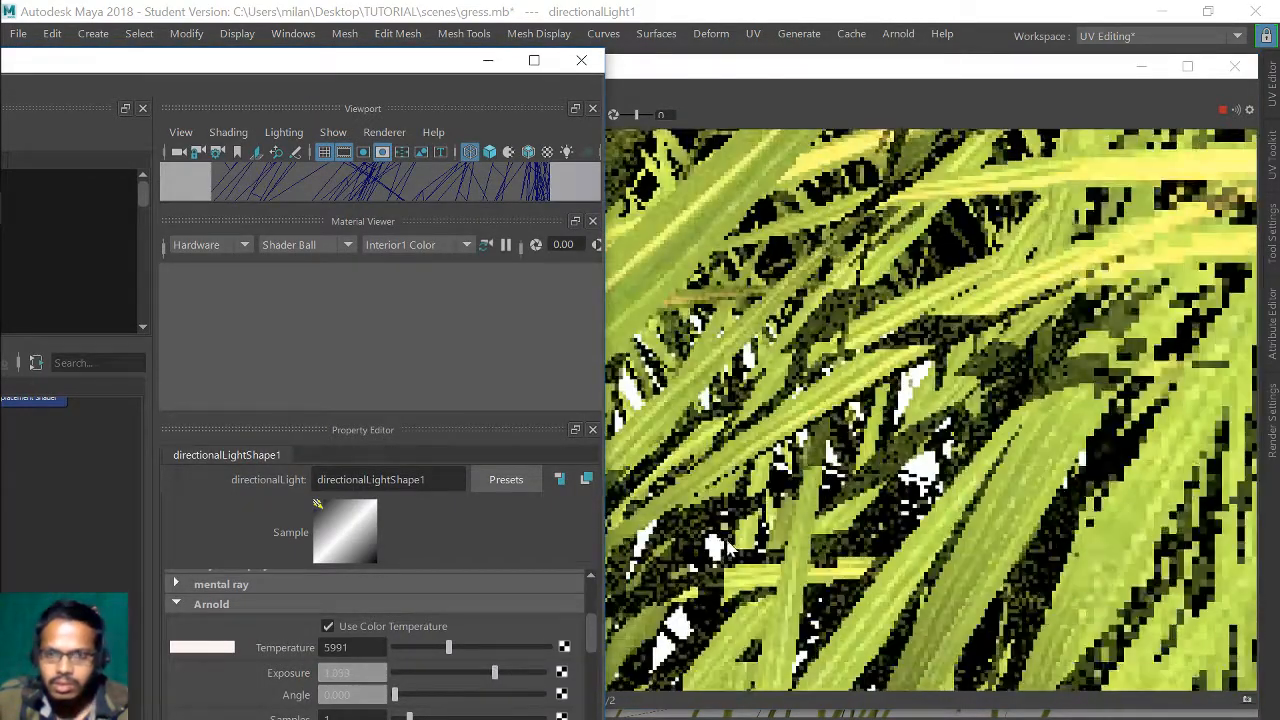
left_click(914, 67)
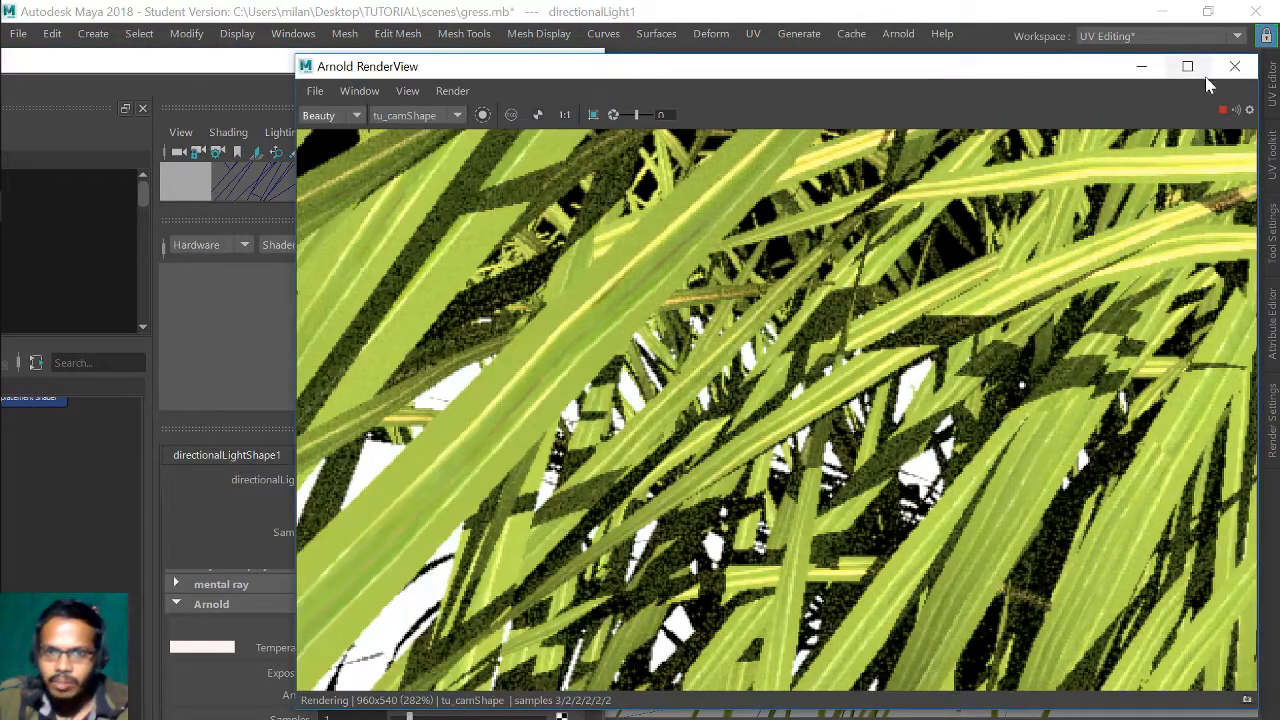
- Maximize the Hypershade and move the aiStandardSurface3SG node farther from the aiStandardSurface3 node
left_click_drag(143, 71, 677, 8)
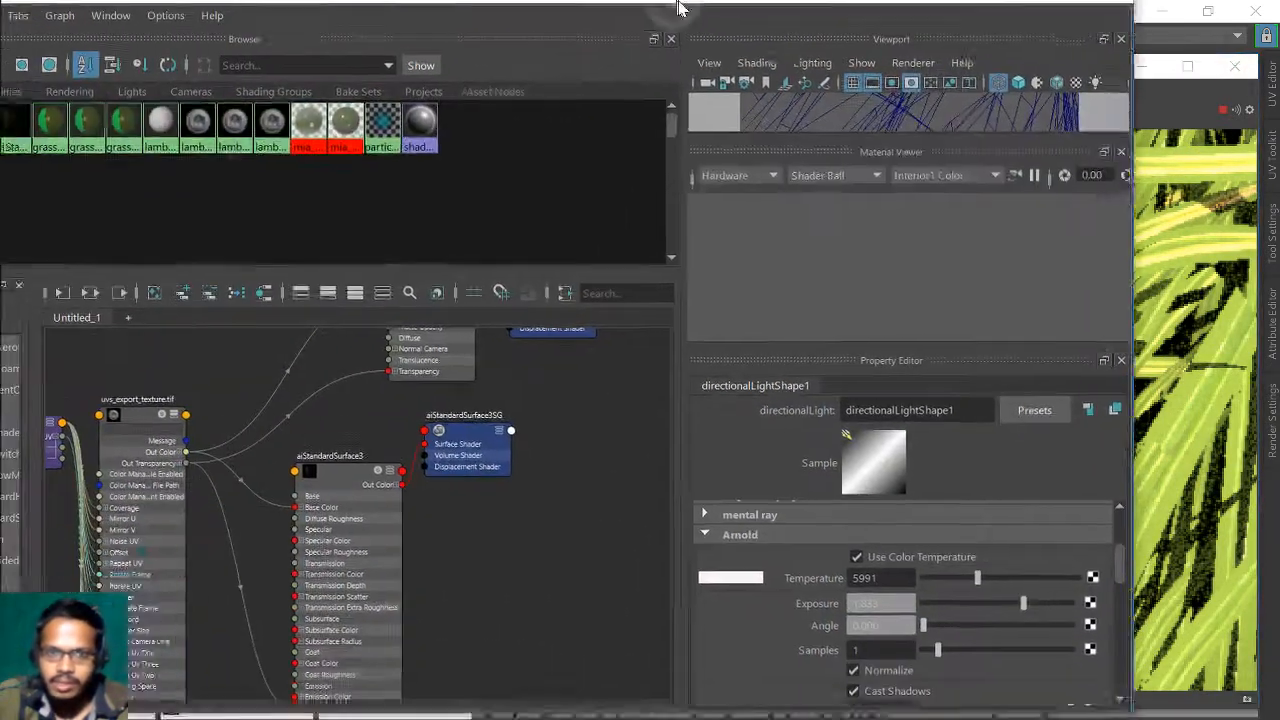
scroll(630, 571, "down", 3)
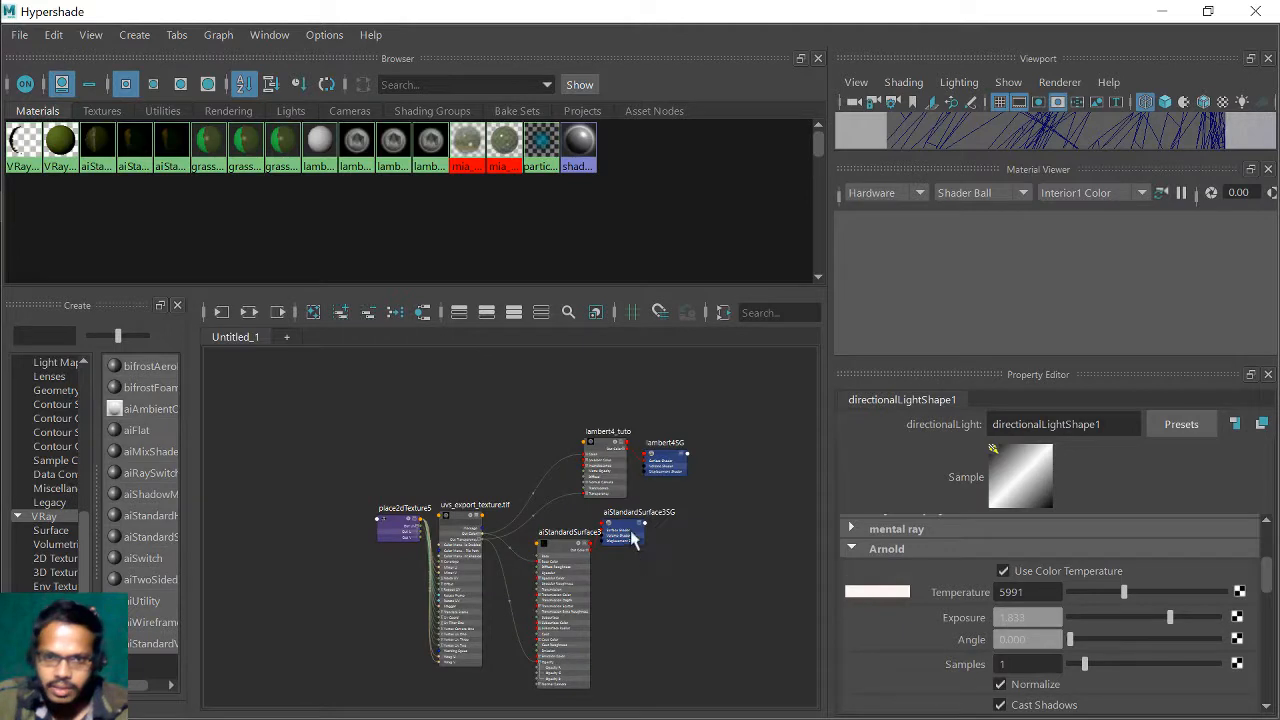
left_click_drag(631, 540, 710, 547)
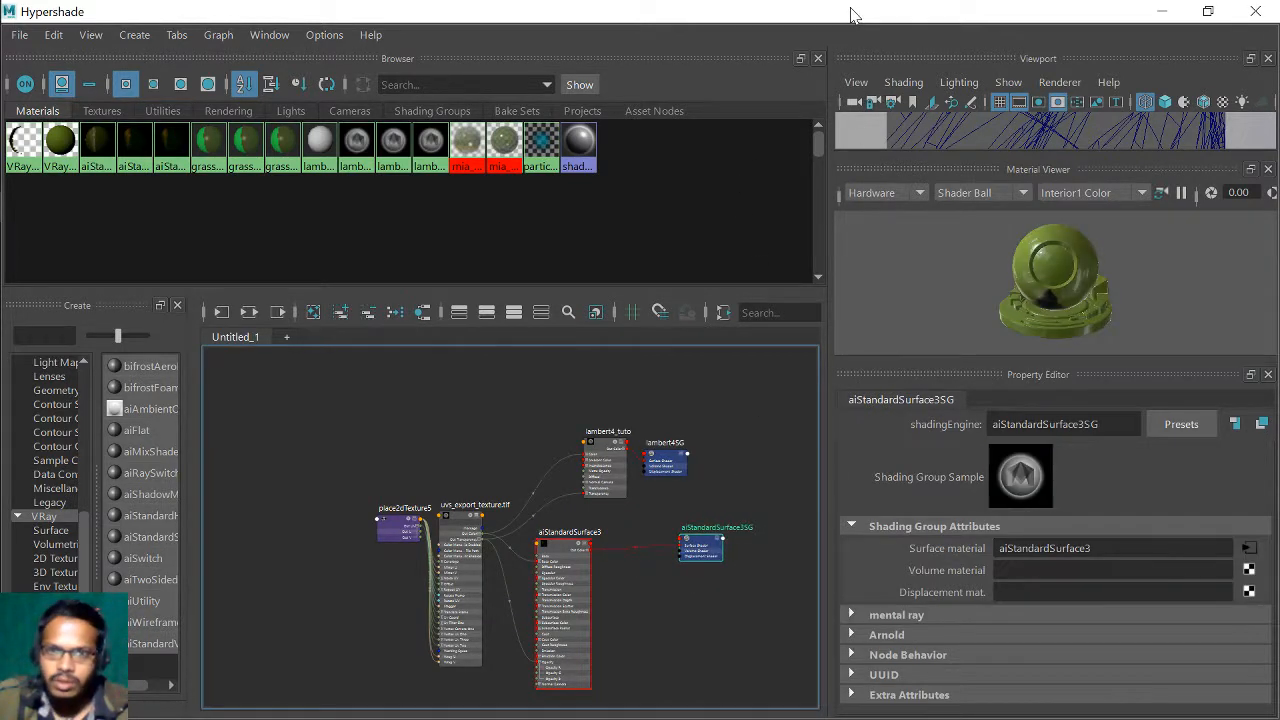
- Clear the Hypershade and Arnold RenderView from the scene view and create a new perspective camera for it
left_click_drag(850, 9, 494, 358)
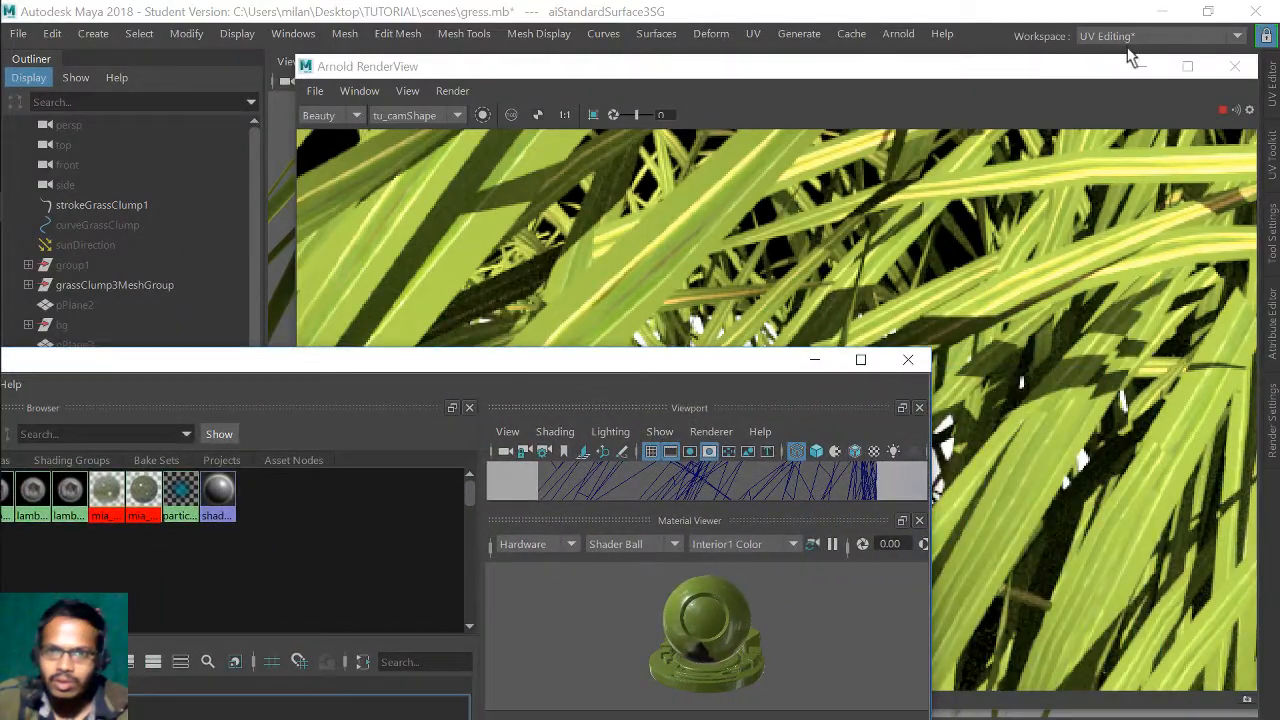
left_click_drag(1100, 64, 1045, 84)
left_click(1088, 84)
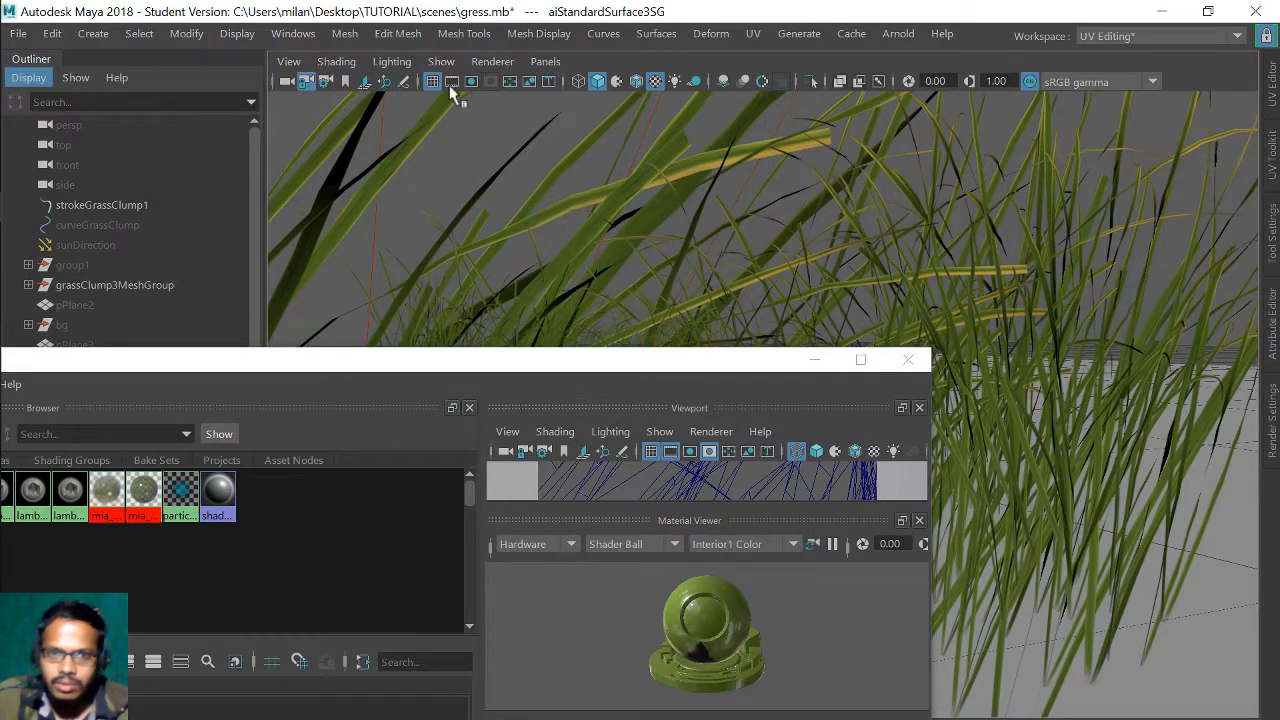
left_click(549, 61)
mouse_move(556, 88)
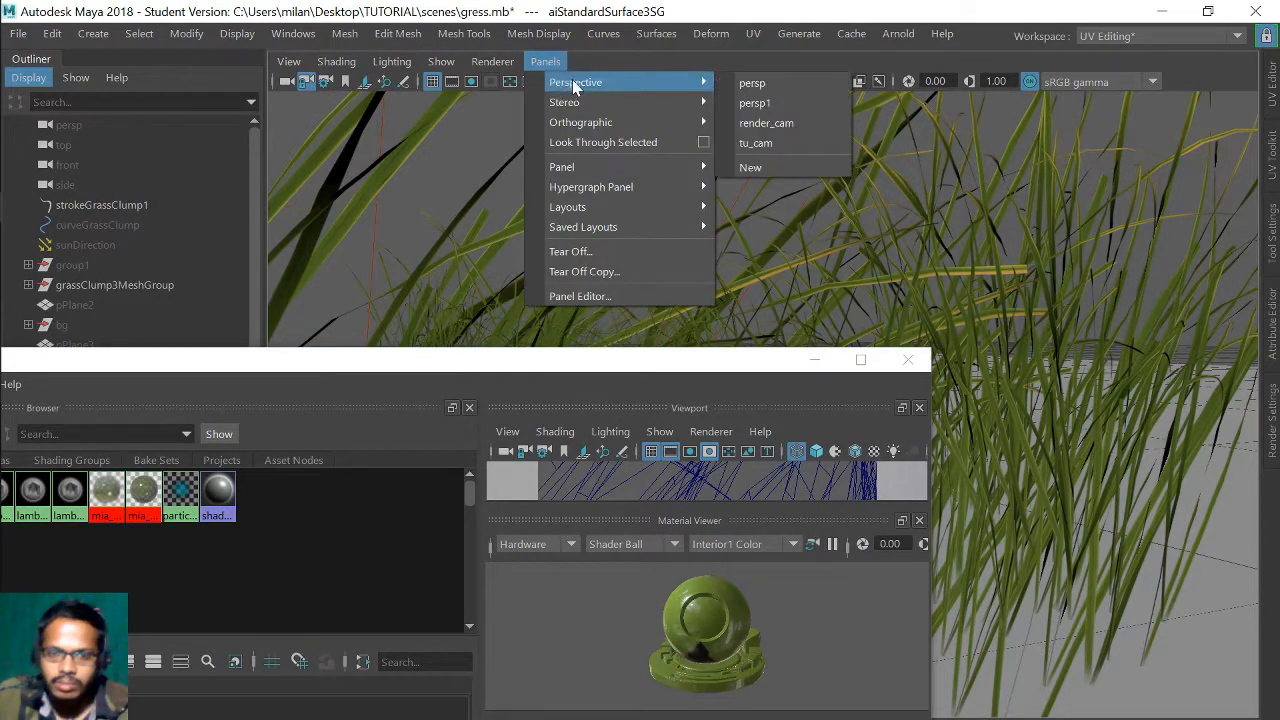
left_click(765, 82)
left_click(441, 61)
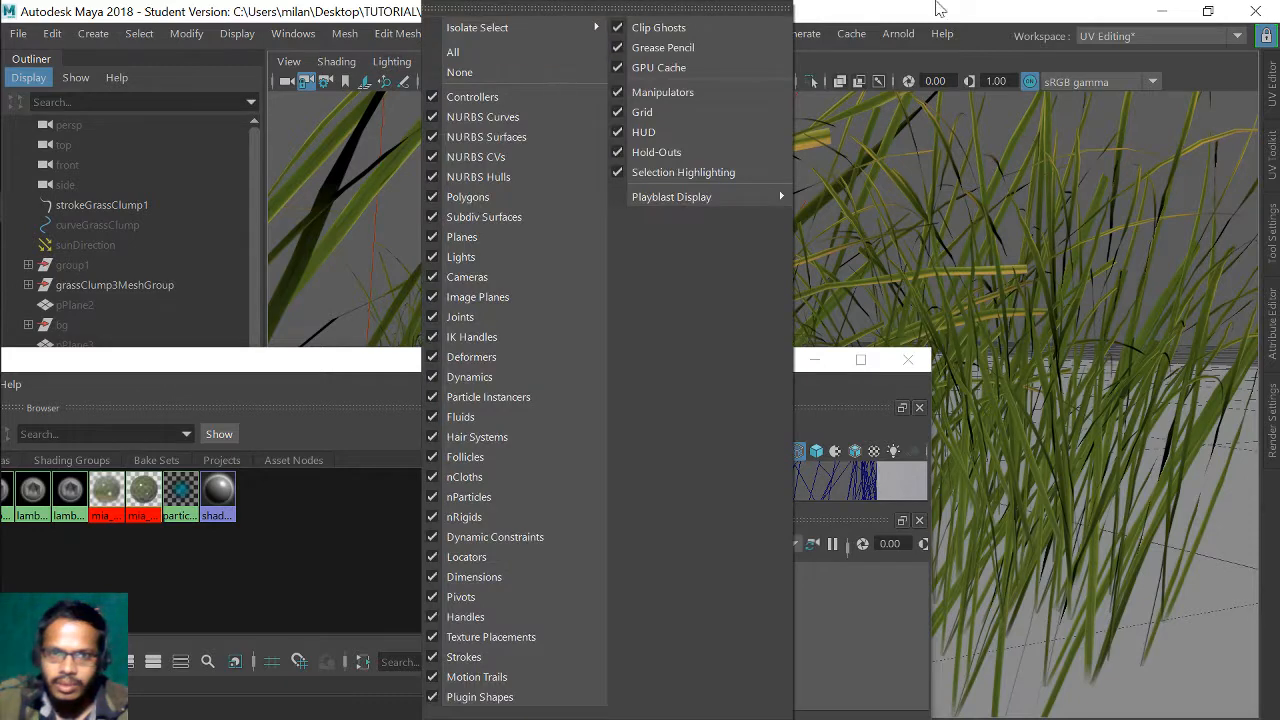
left_click(950, 8)
left_click(547, 62)
mouse_move(575, 82)
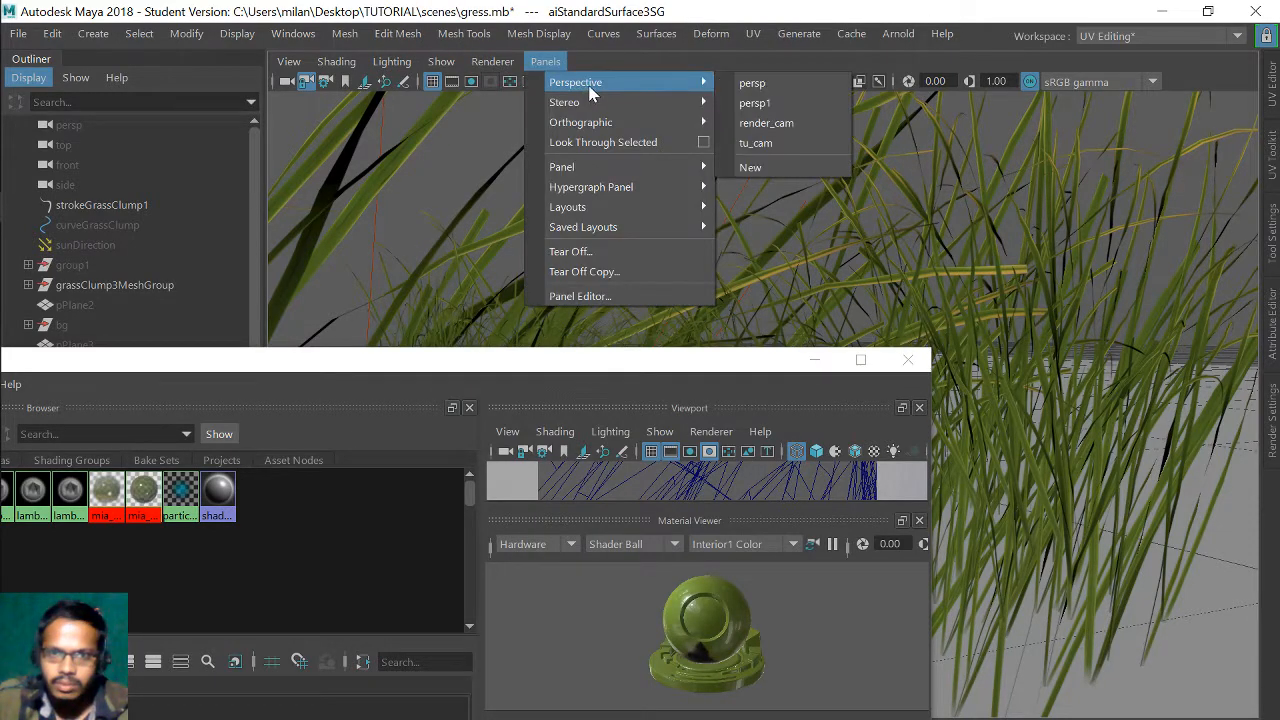
left_click(772, 167)
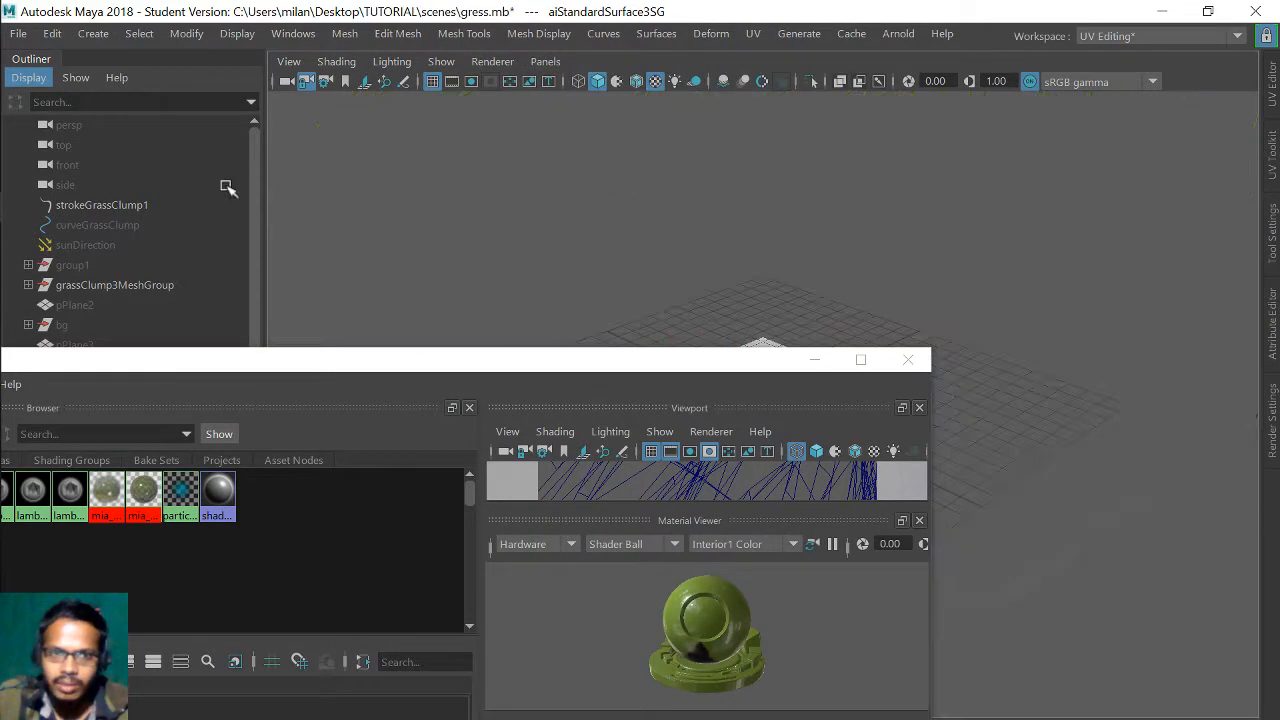
- Move the Hypershade off the Outliner and rename the new camera persp2_arnold
left_click_drag(220, 353, 929, 392)
double_click(75, 484)
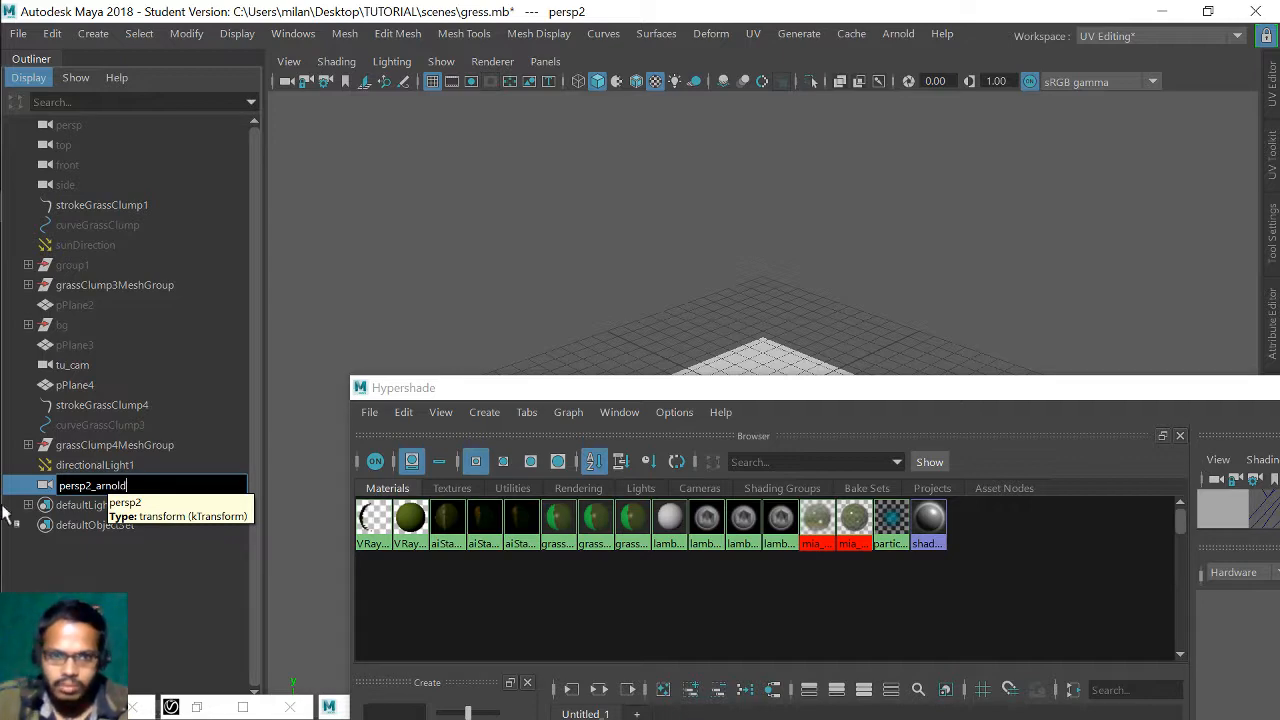
key("Return")
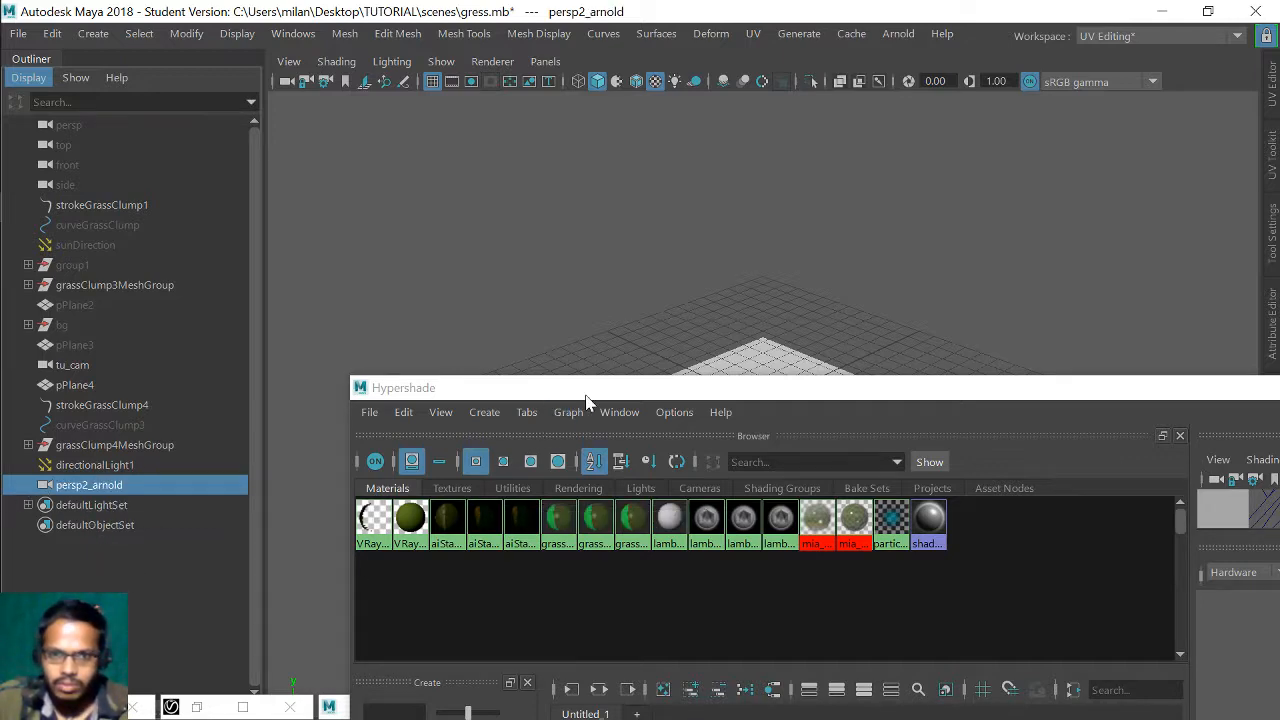
- Select the grass clump on the ground plane and move it along the negative X axis
left_click_drag(586, 395, 314, 601)
left_click_drag(658, 465, 765, 486, "alt")
right_click_drag(765, 486, 916, 510, "alt")
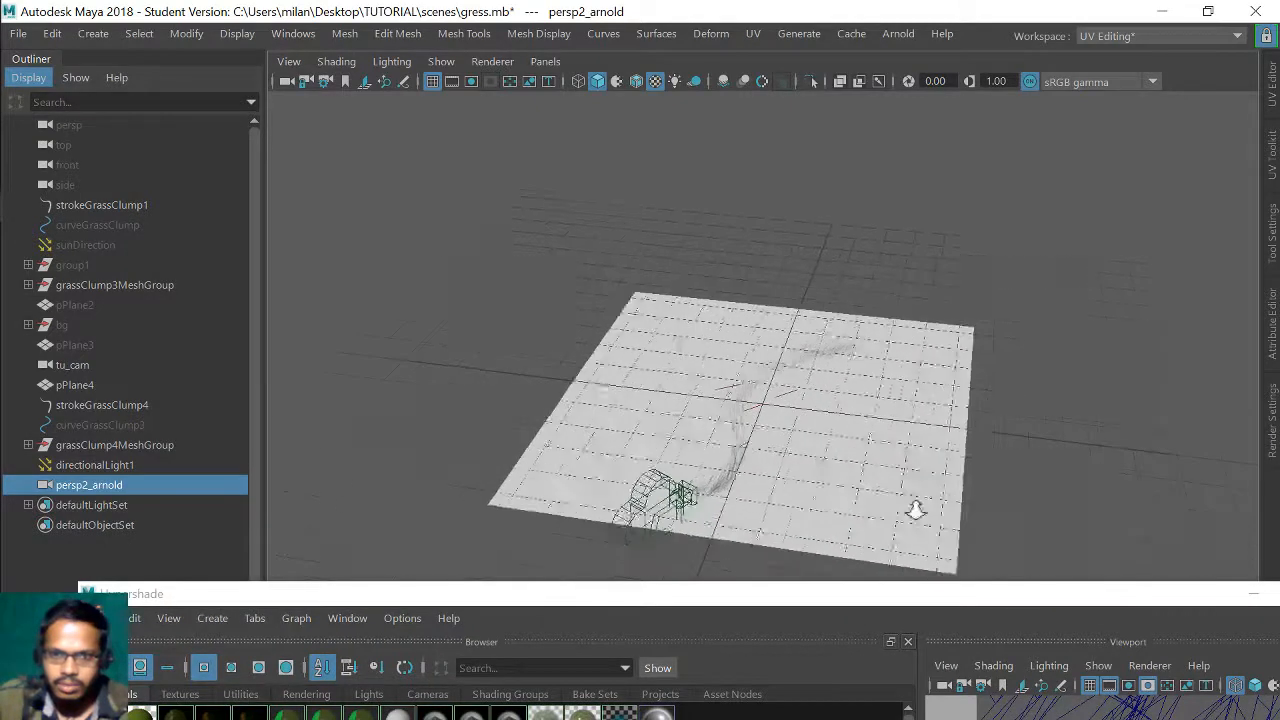
left_click_drag(916, 510, 849, 394, "alt")
right_click_drag(849, 394, 924, 533, "alt")
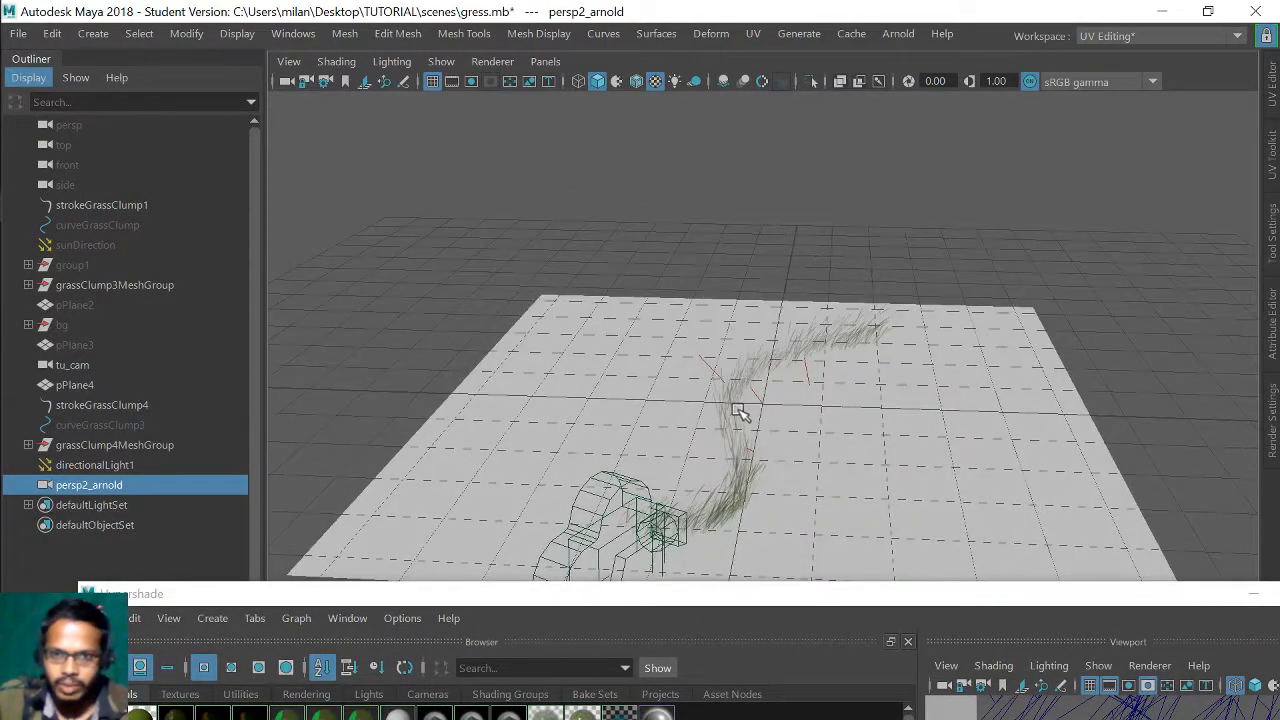
left_click(745, 412)
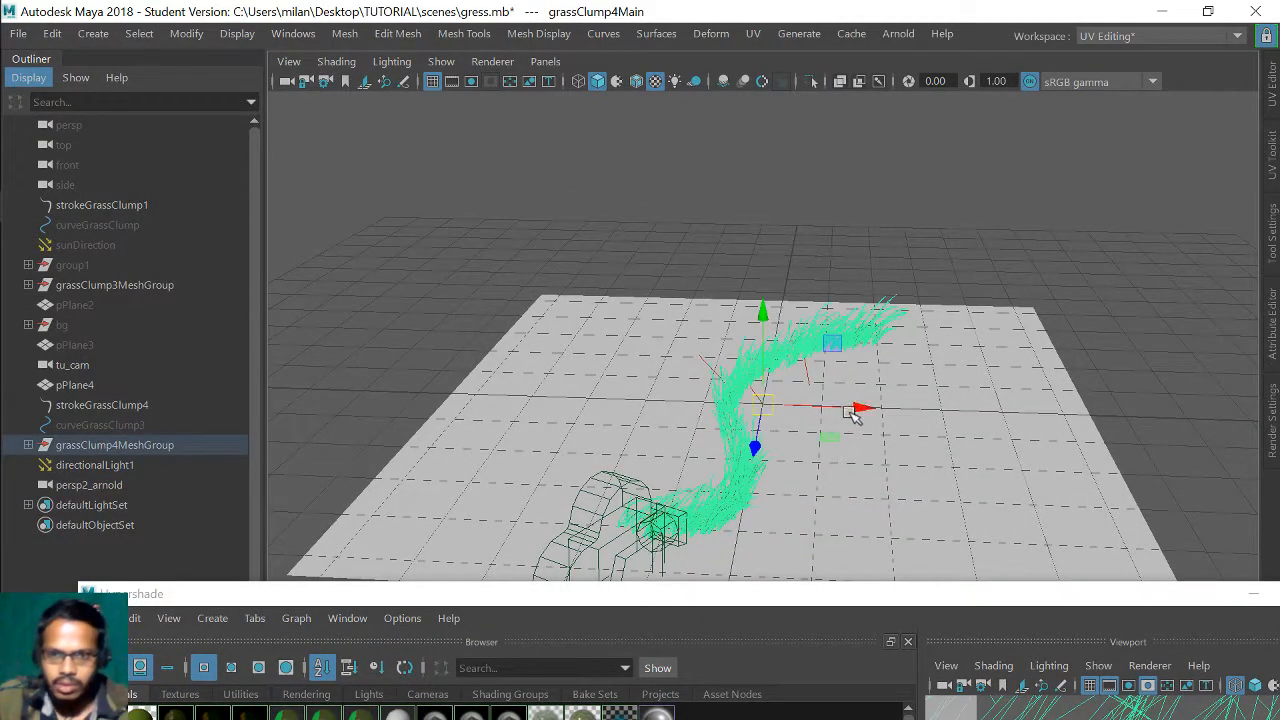
left_click_drag(860, 408, 738, 398)
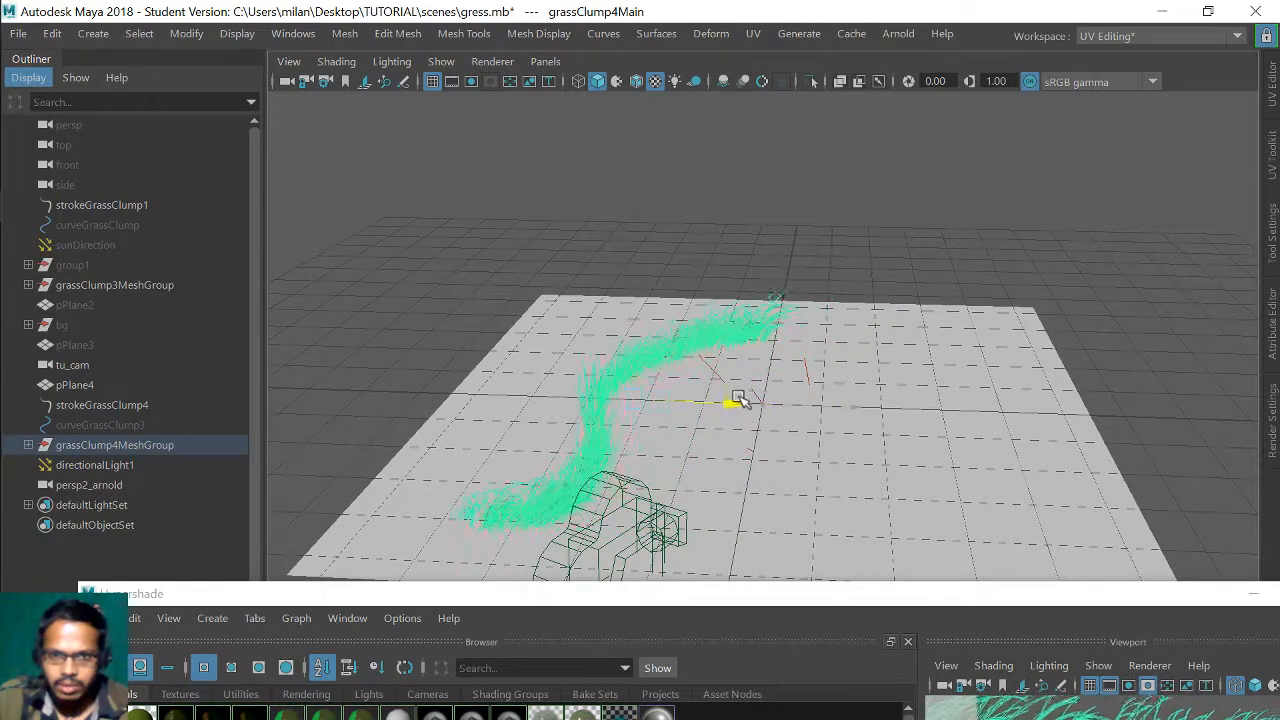
- Rename the grassClump4MeshGroup group as mayasoftwer
double_click(172, 445)
type("mayasoftwer")
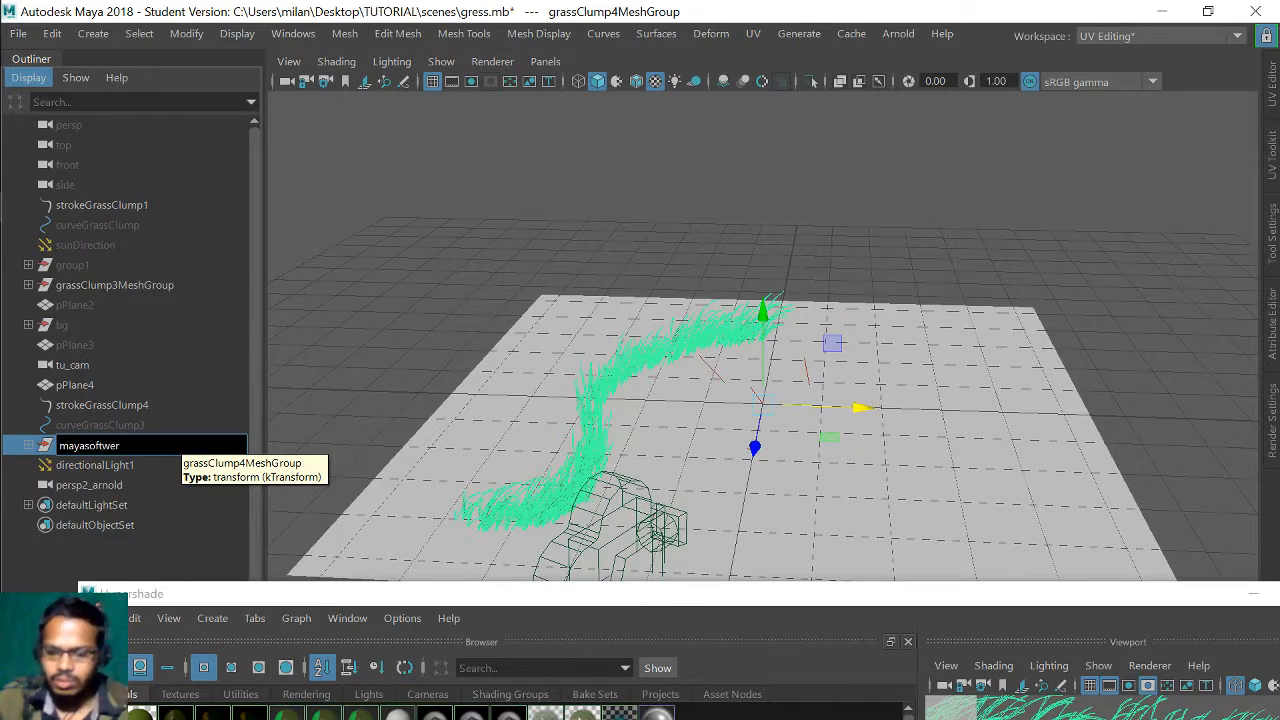
key("Return")
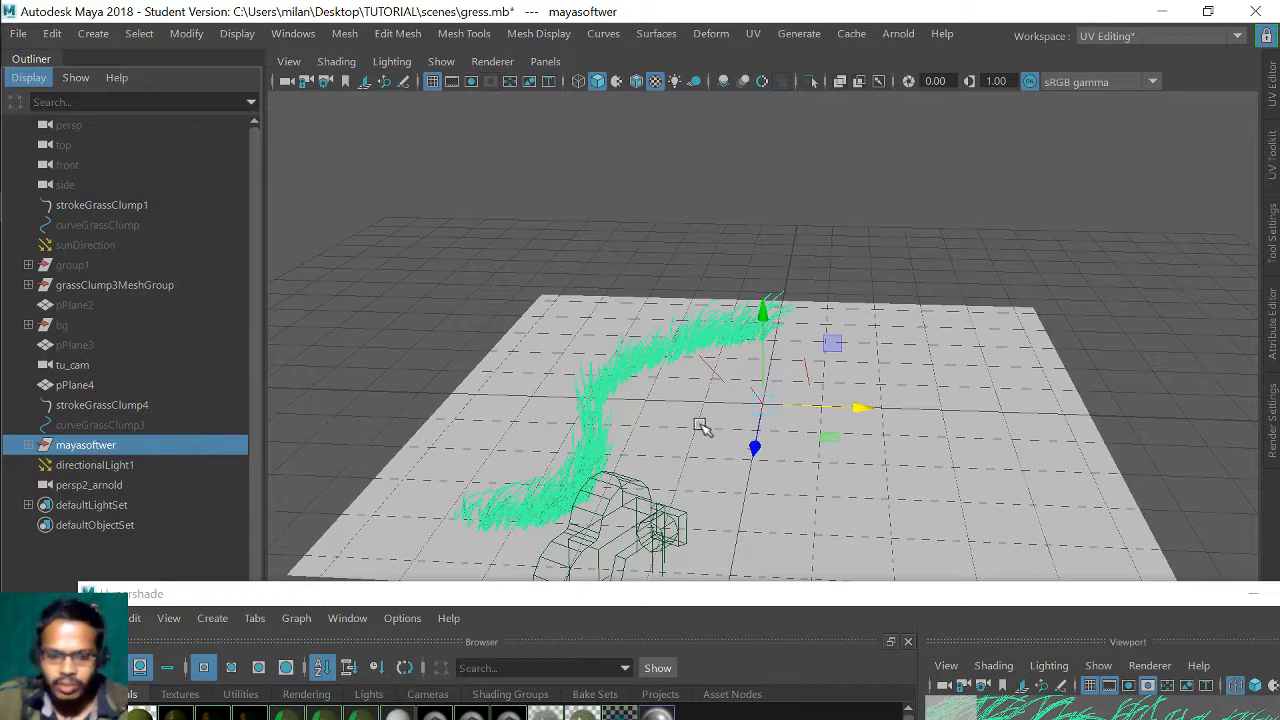
- Duplicate the mayasoftwer grass group and move the copy along the positive X axis beside the original
key("ctrl+d")
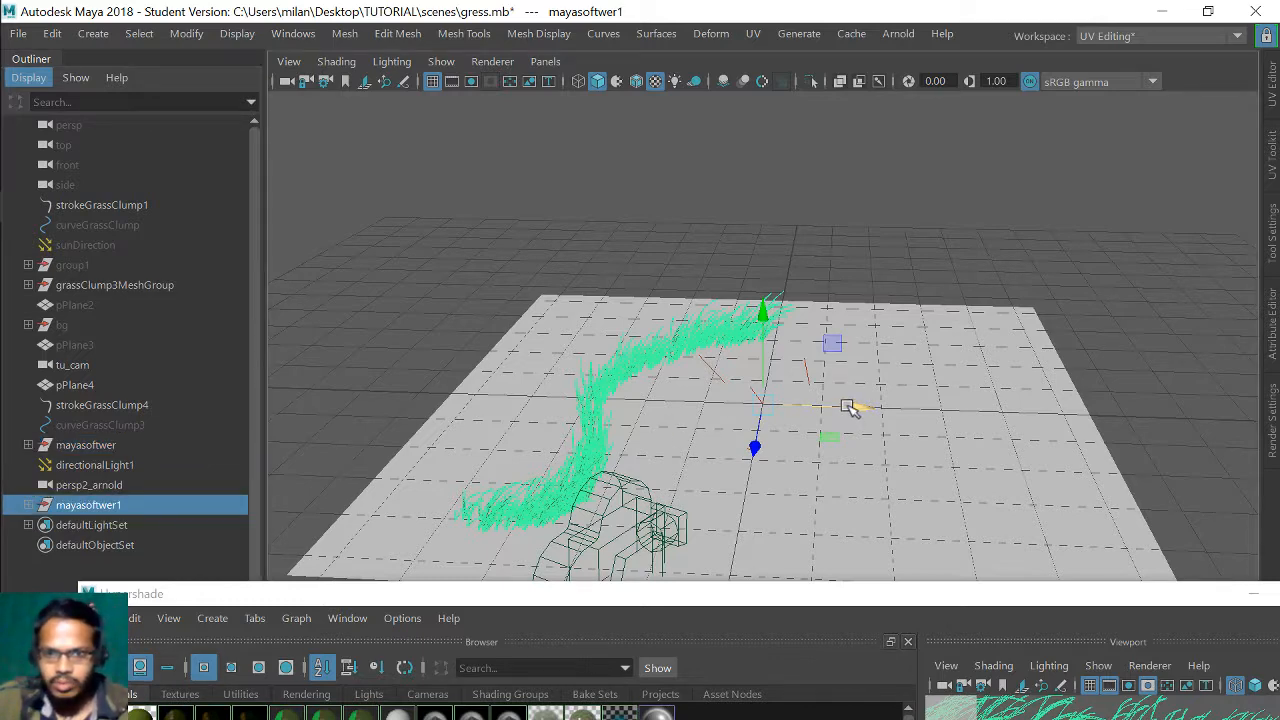
left_click_drag(858, 407, 966, 414)
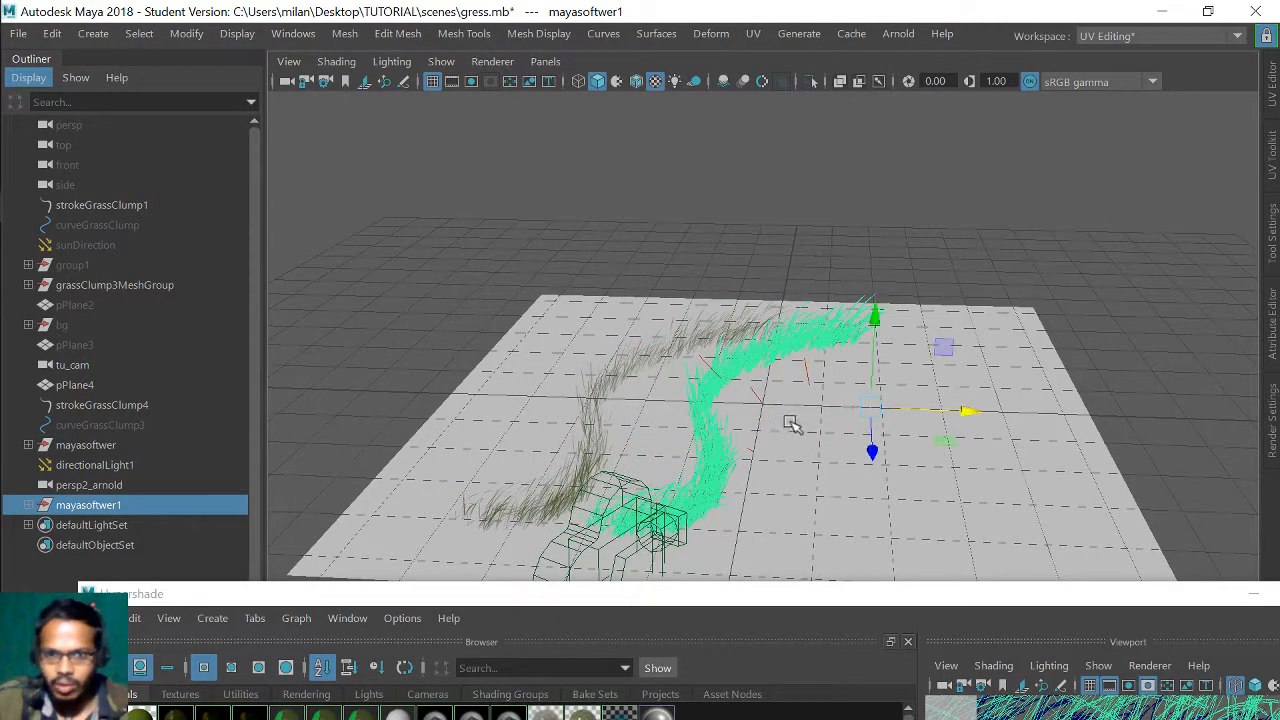
- Show the duplicated grass's lambert4_tuto material in the maximized Hypershade and enlarge the Hypershade's viewport
right_click_drag(709, 444, 1020, 600)
left_click_drag(1014, 594, 985, 1)
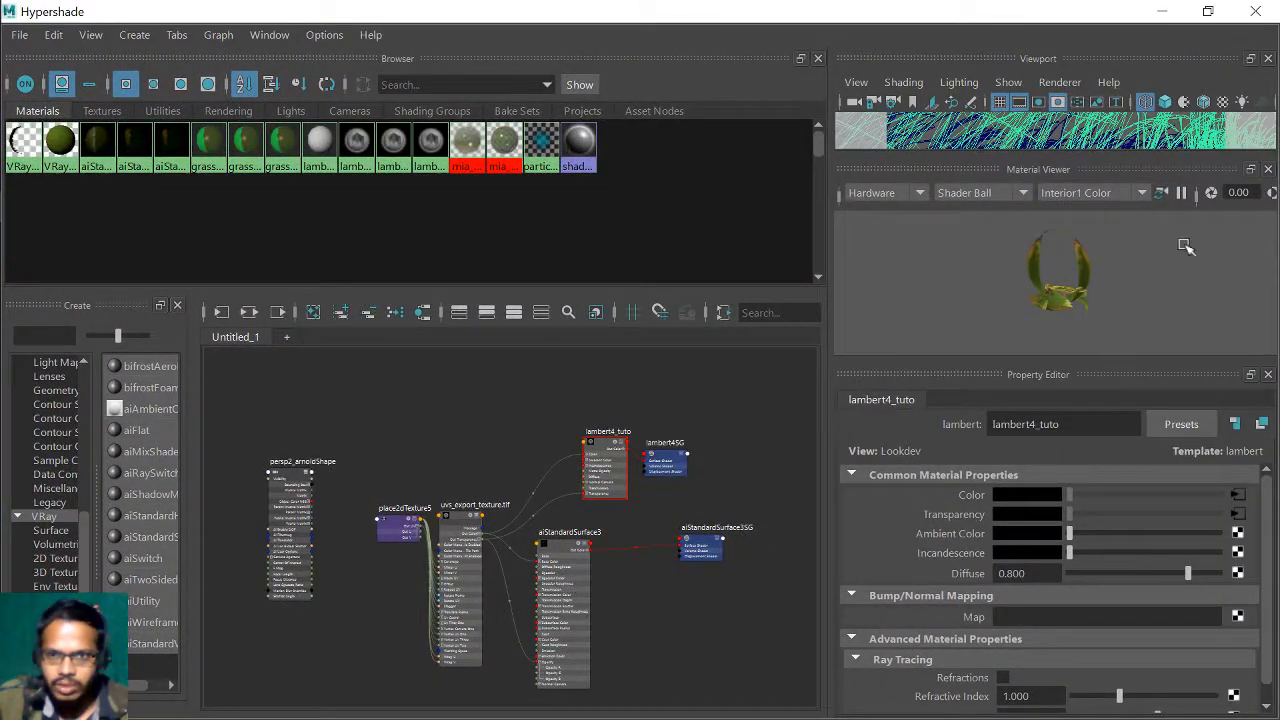
left_click_drag(1128, 157, 1170, 491)
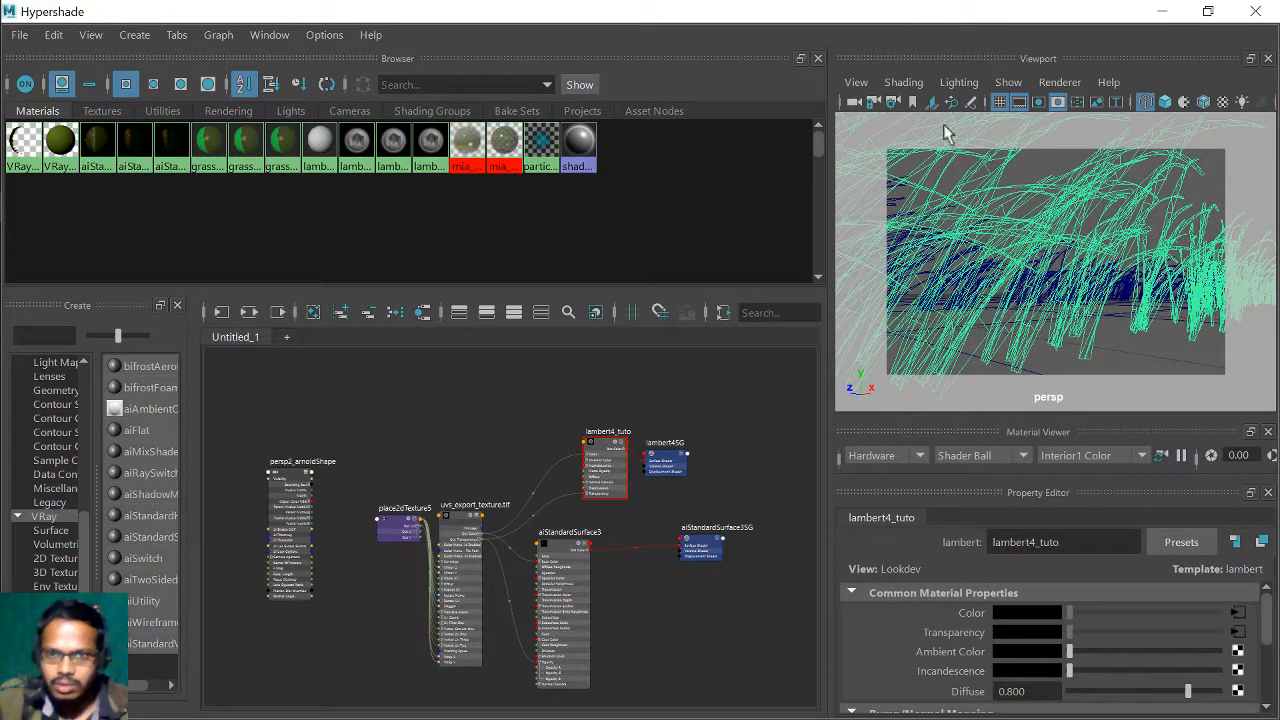
left_click_drag(900, 13, 866, 522)
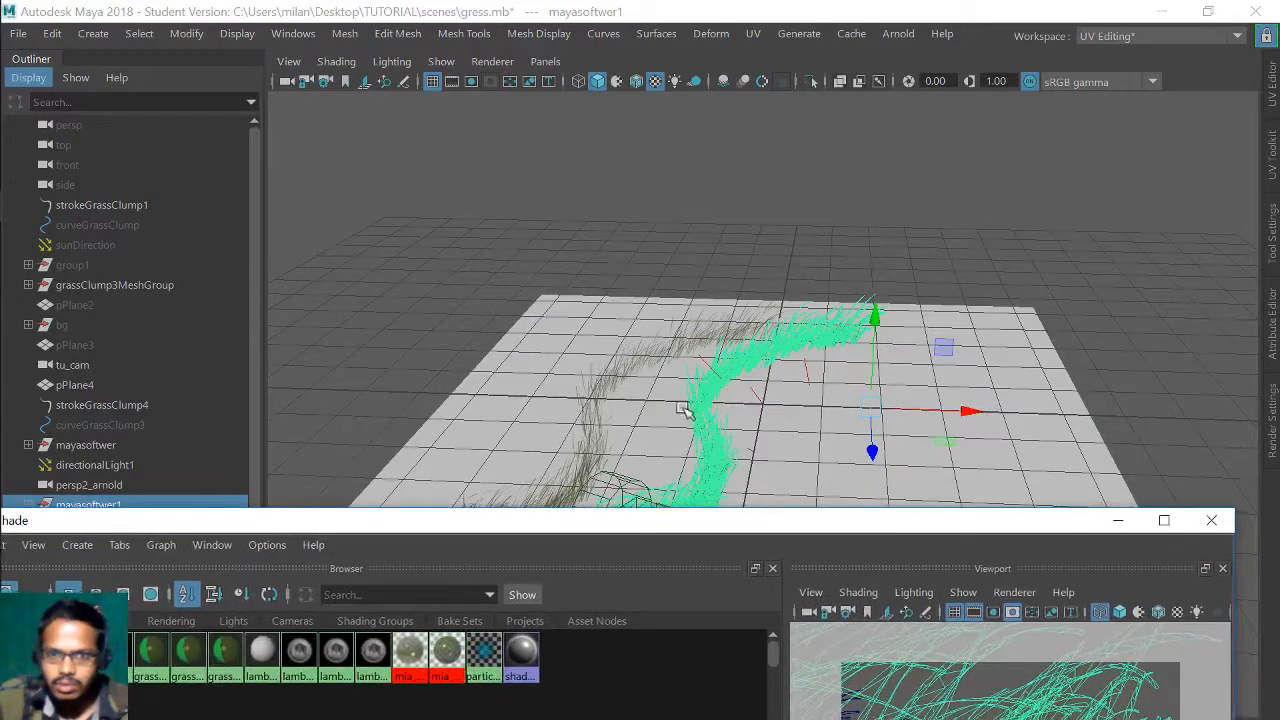
double_click(717, 521)
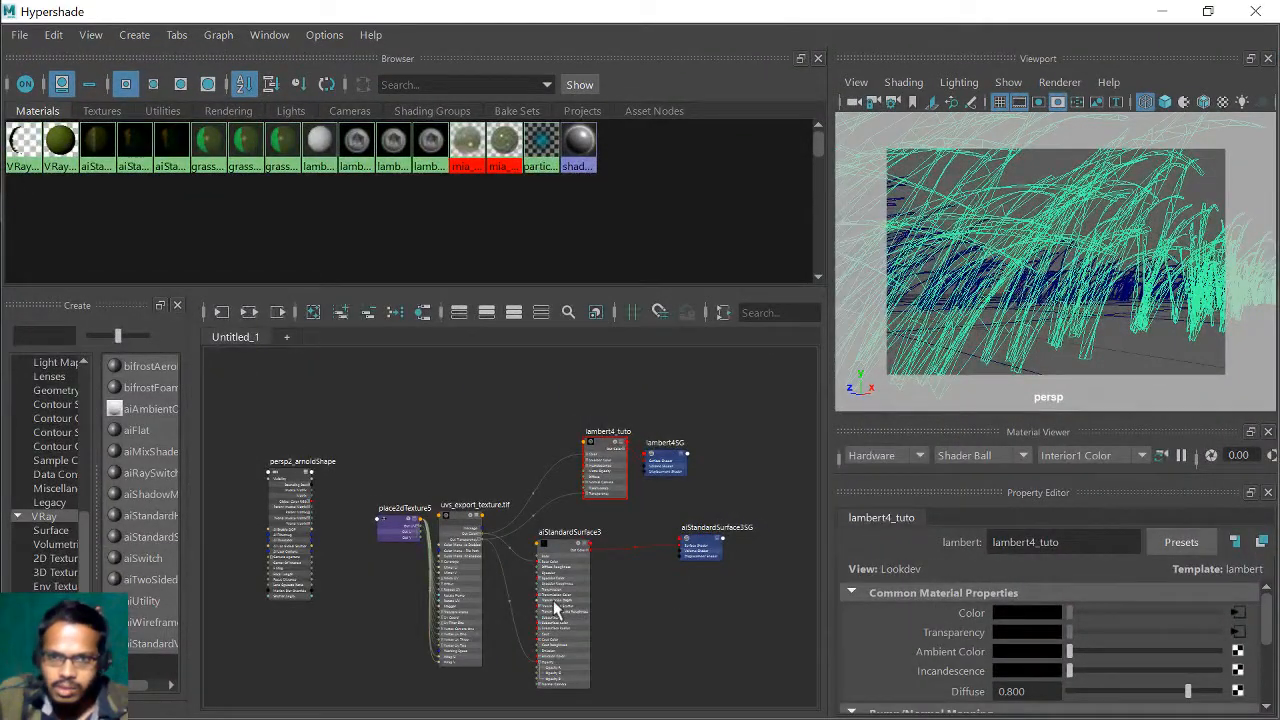
- Rename the aiStandardSurface3 material as aiStandardSurface3_tu
scroll(570, 555, "up", 5)
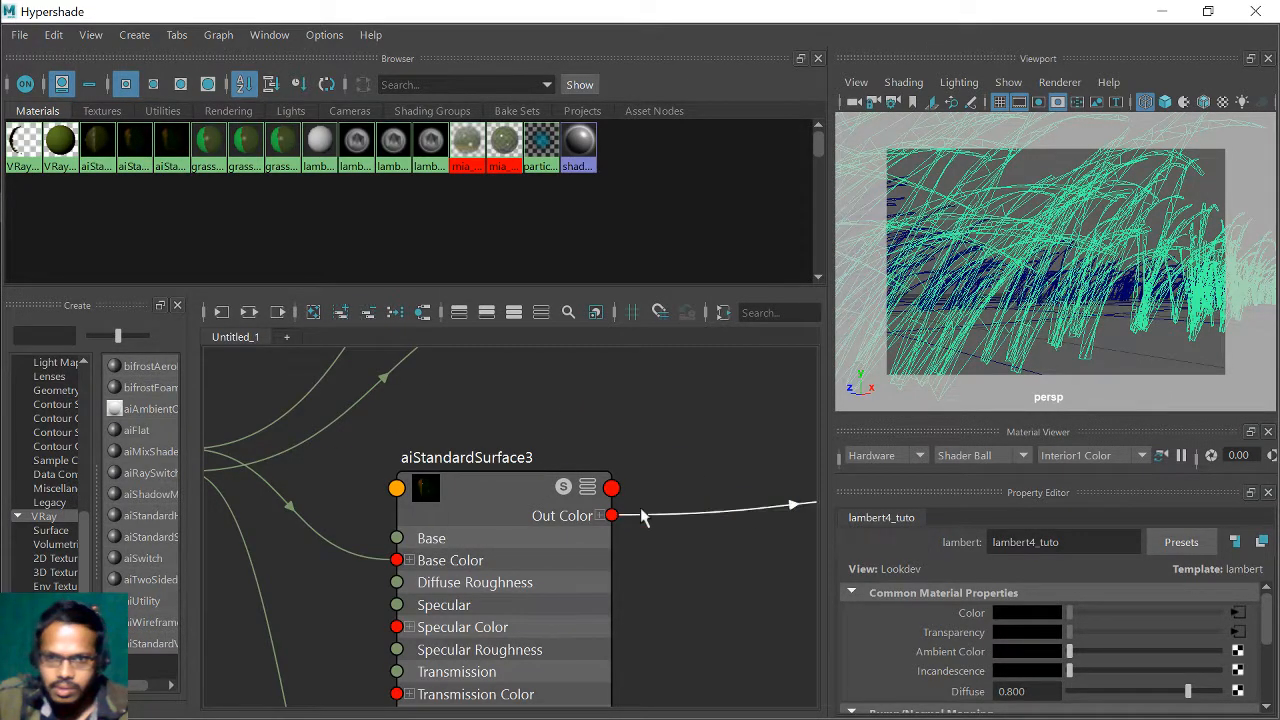
left_click(497, 538)
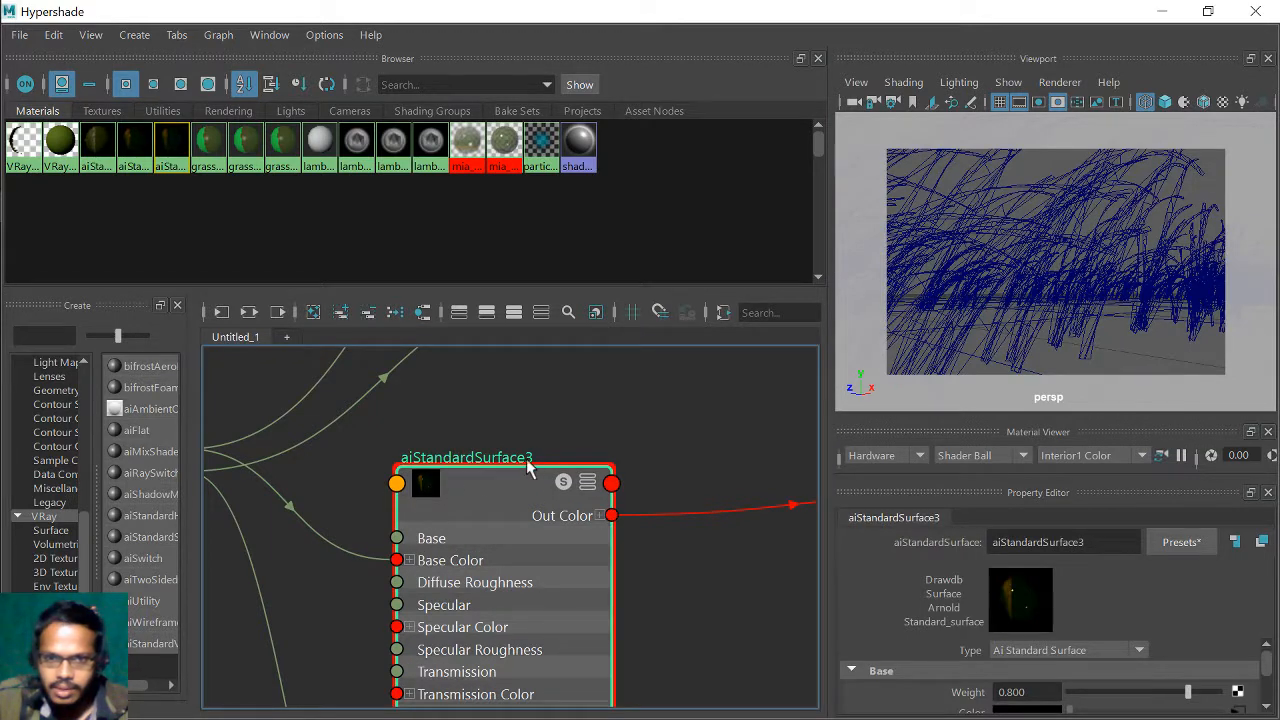
left_click(1040, 542)
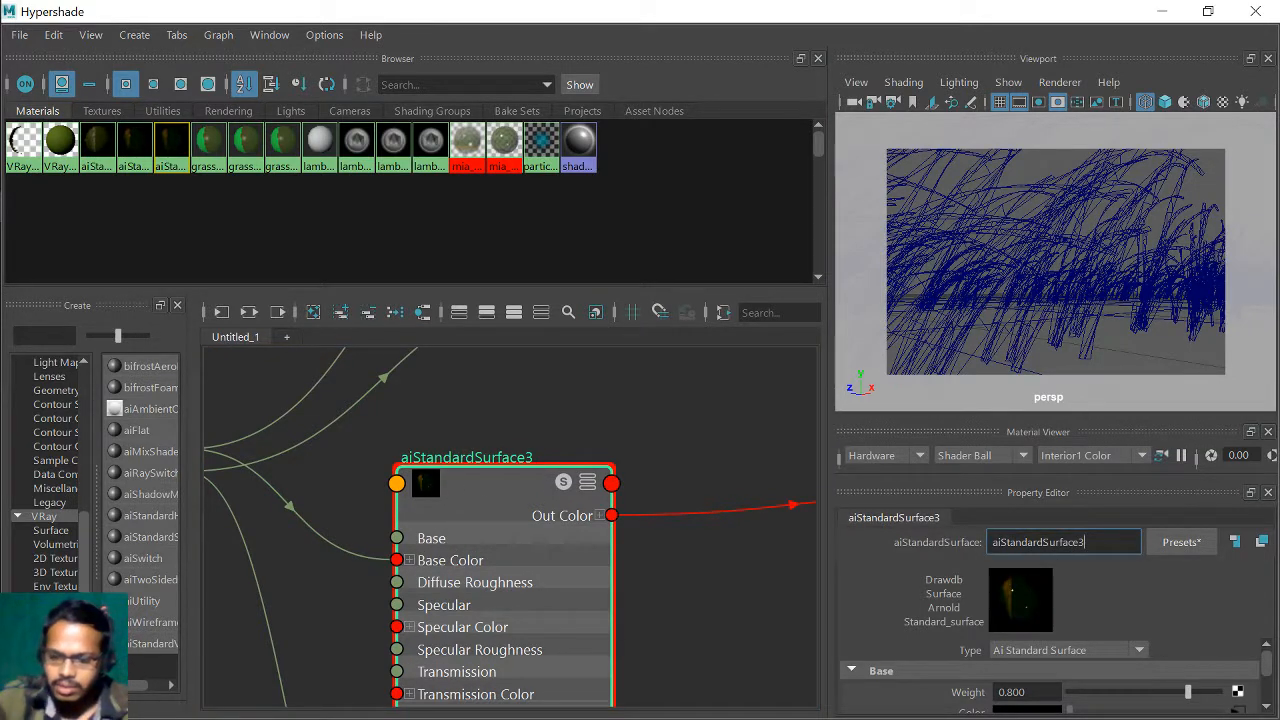
type("_tu")
key("Return")
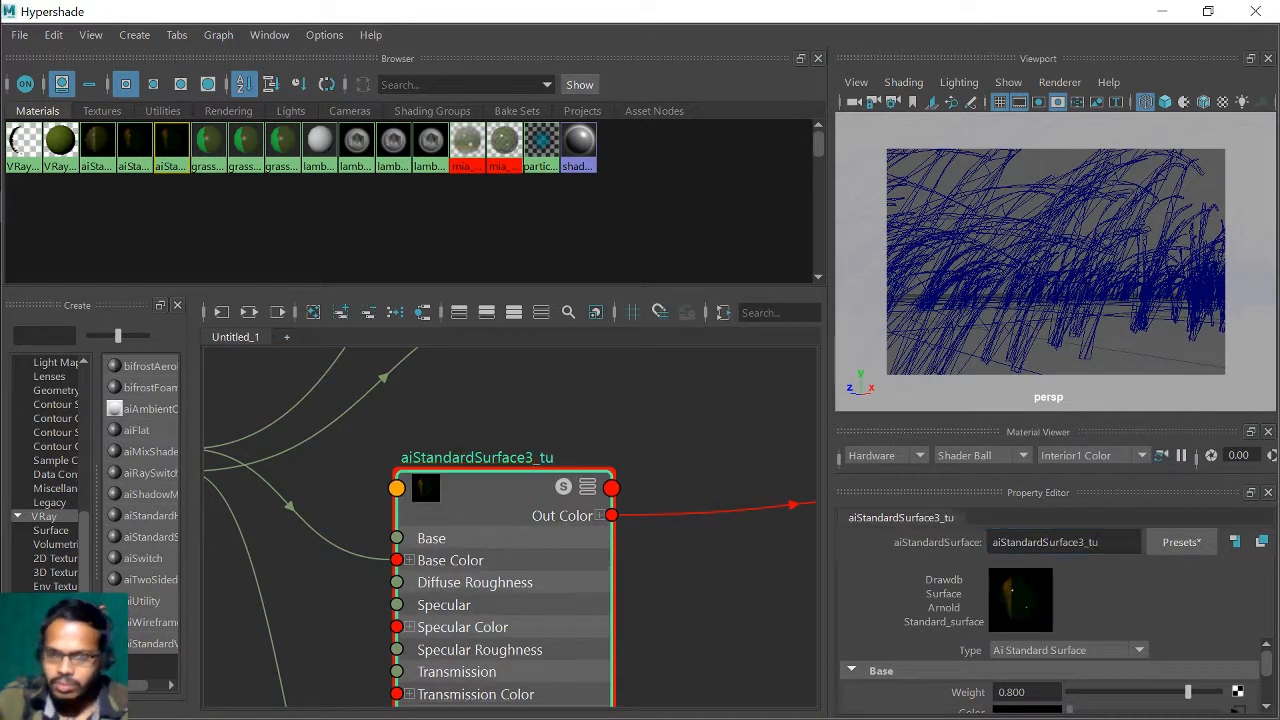
- Assign the existing aiStandardSurface3_tu material to the duplicated grass clump, with the restored Hypershade moved aside
double_click(754, 17)
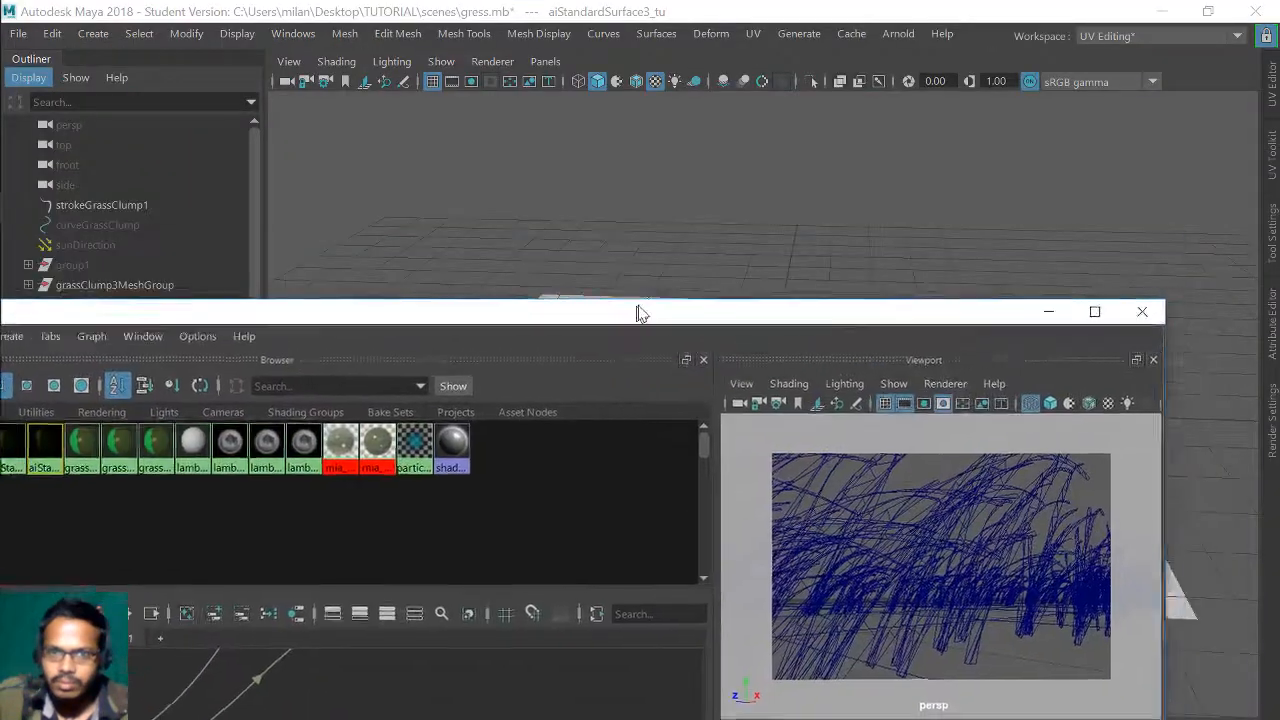
left_click_drag(813, 312, 288, 106)
left_click_drag(535, 119, 378, 85)
left_click(800, 345)
left_click(800, 345)
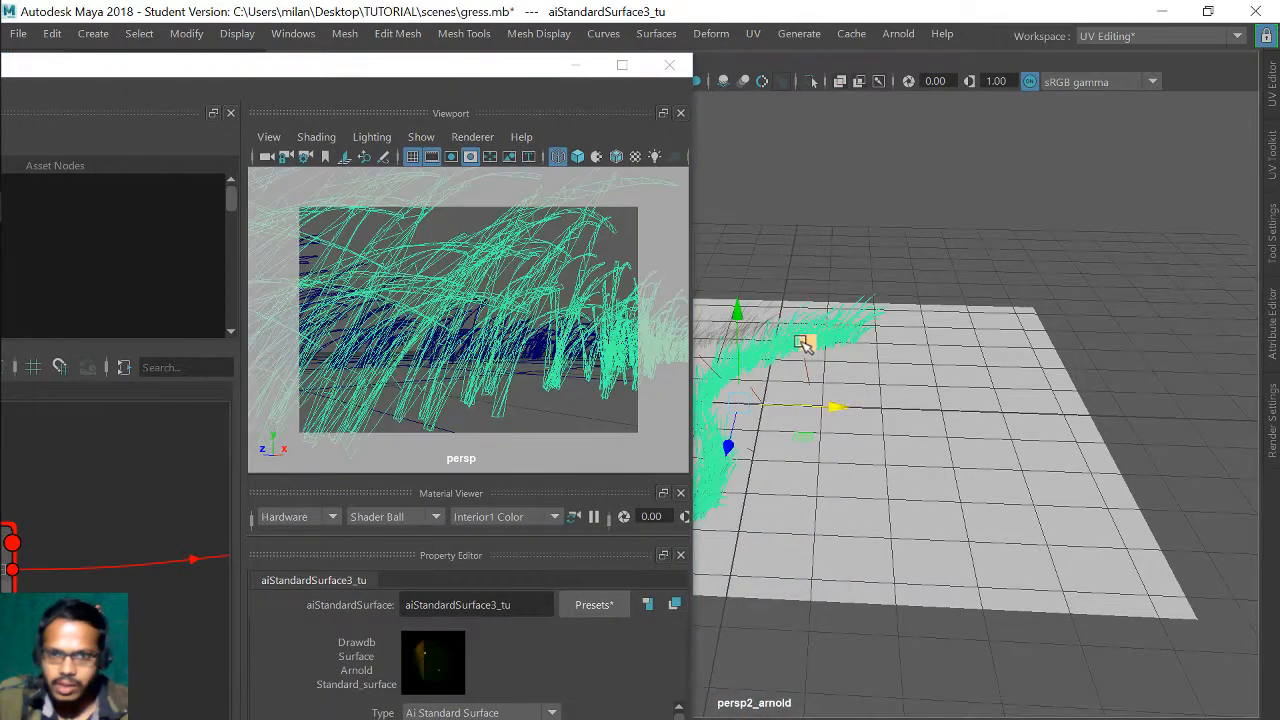
right_click(807, 345)
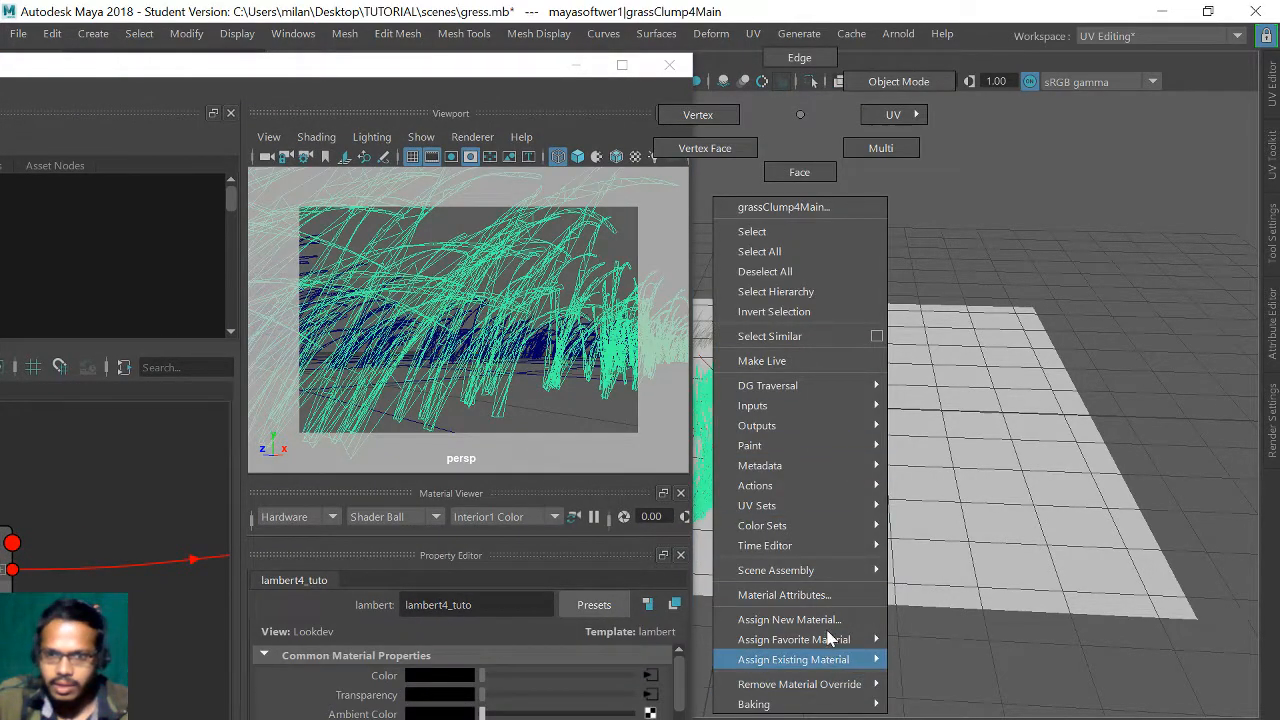
mouse_move(828, 645)
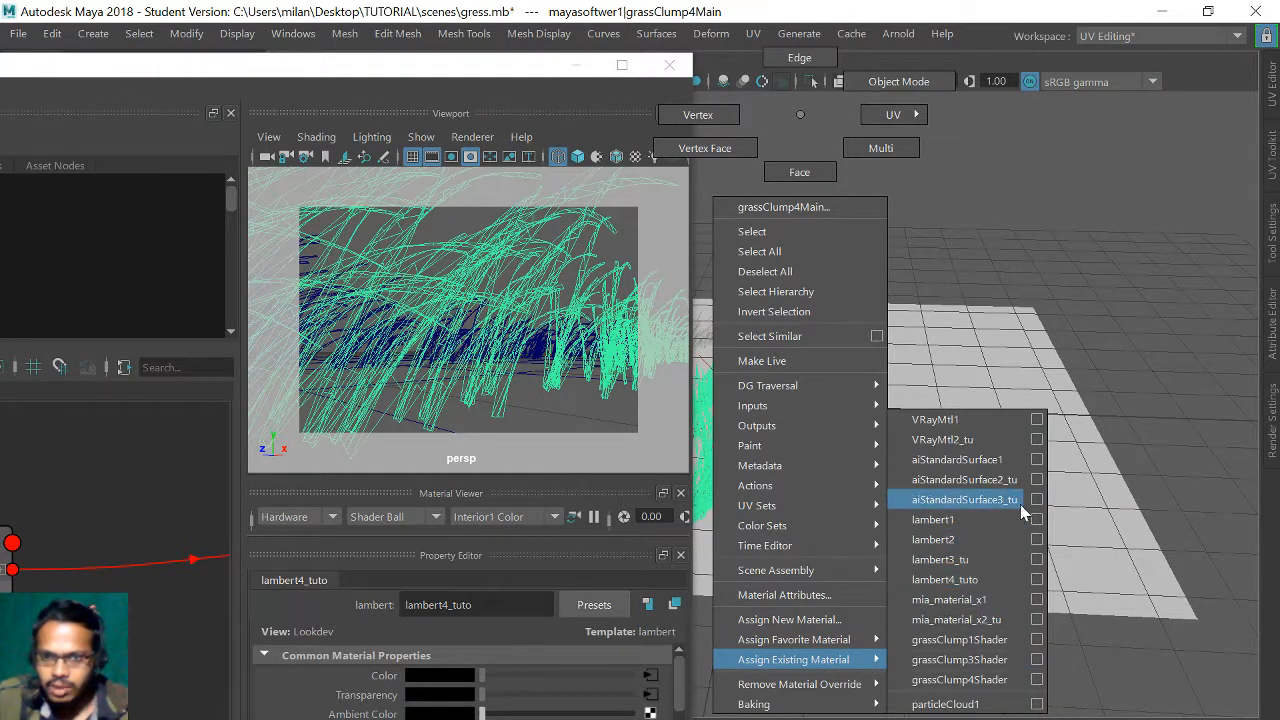
left_click(987, 513)
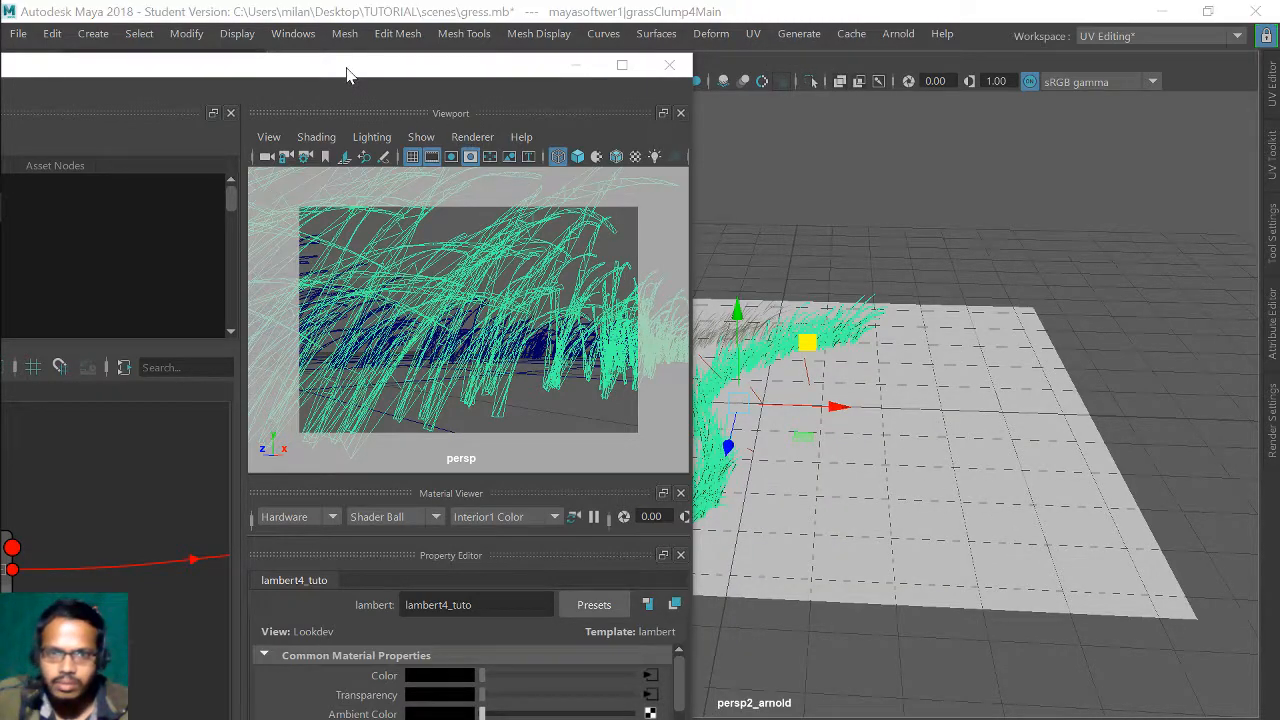
- Minimize the Hypershade and turn on the resolution gate in the persp2_arnold camera view
left_click_drag(343, 63, 896, 271)
left_click(1126, 277)
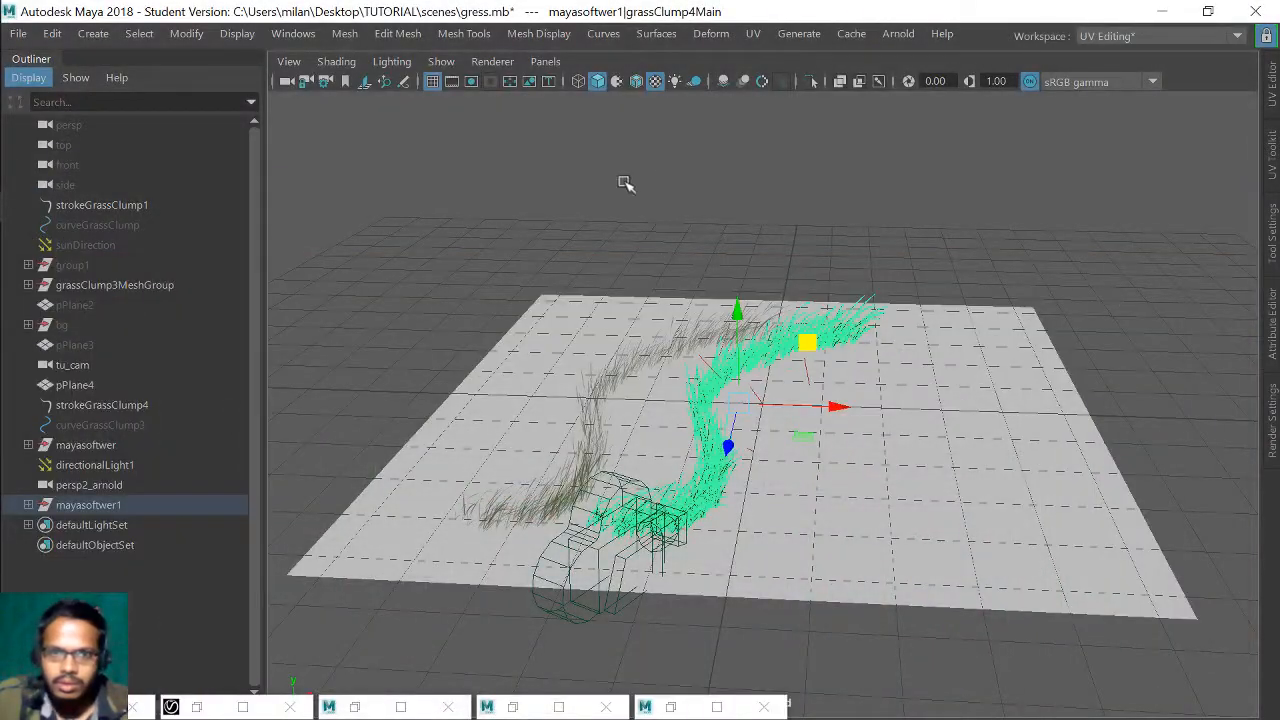
left_click(471, 81)
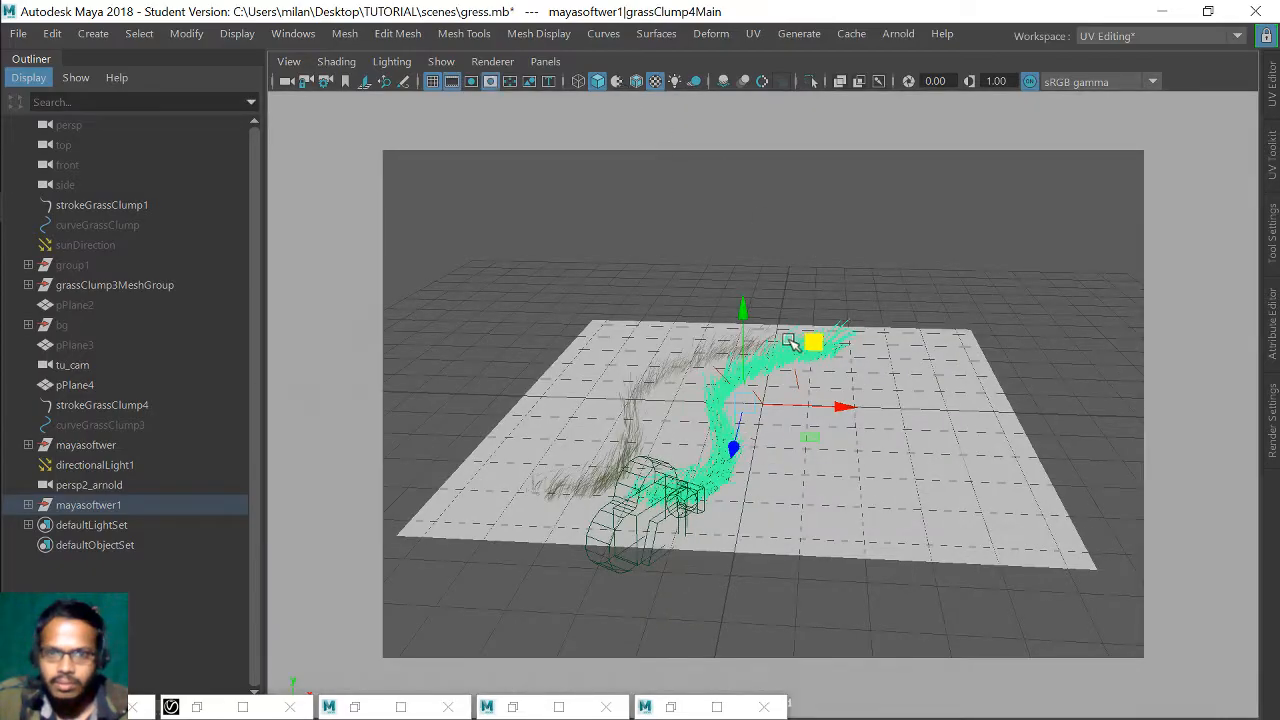
- Frame the original and duplicated grass clumps side by side at close range inside the persp2_arnold resolution gate
left_click_drag(751, 314, 754, 291, "alt")
right_click_drag(780, 334, 990, 540, "alt")
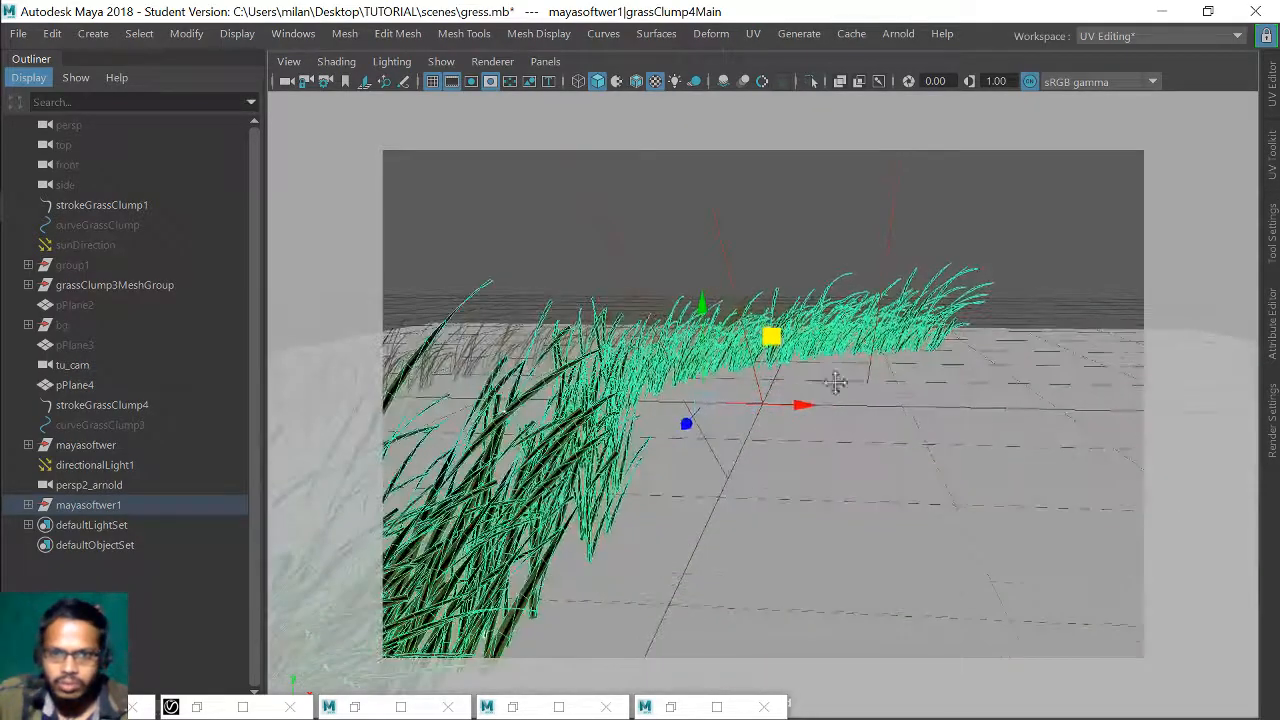
left_click_drag(835, 381, 934, 384, "alt")
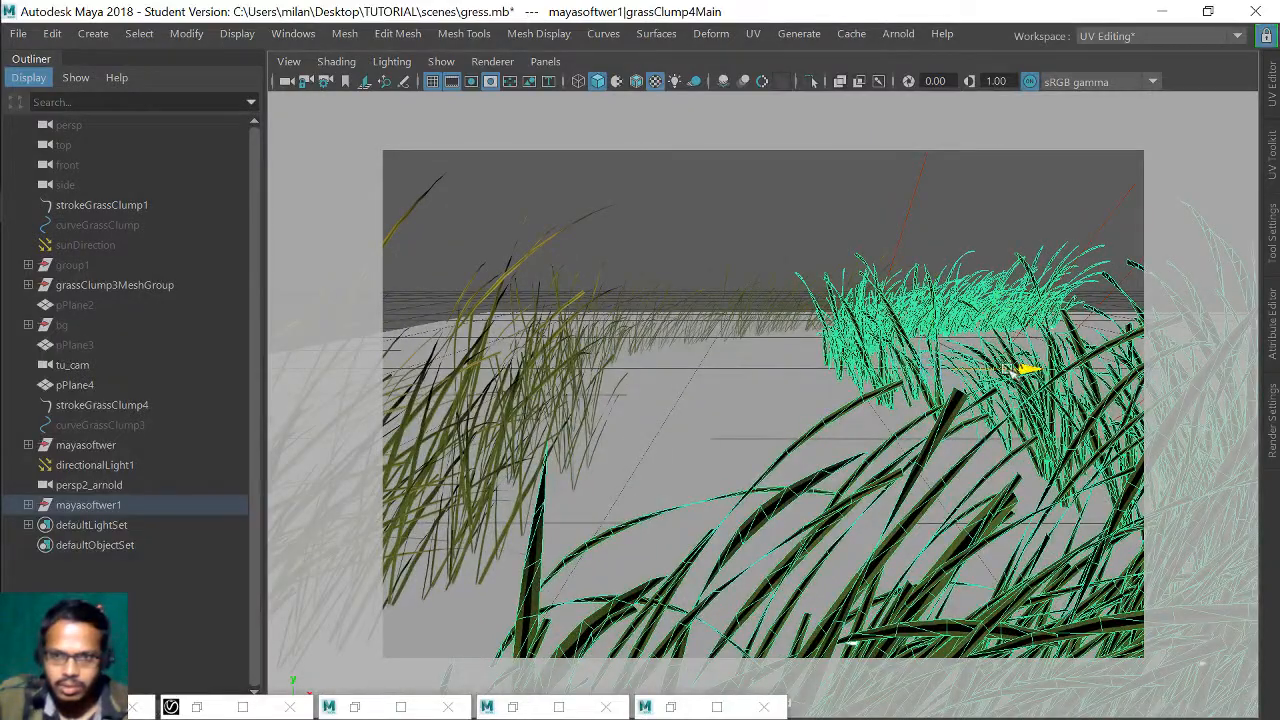
left_click_drag(1008, 369, 795, 545)
middle_click_drag(534, 449, 900, 365, "alt")
right_click_drag(900, 365, 965, 465, "alt")
middle_click_drag(965, 465, 965, 444, "alt")
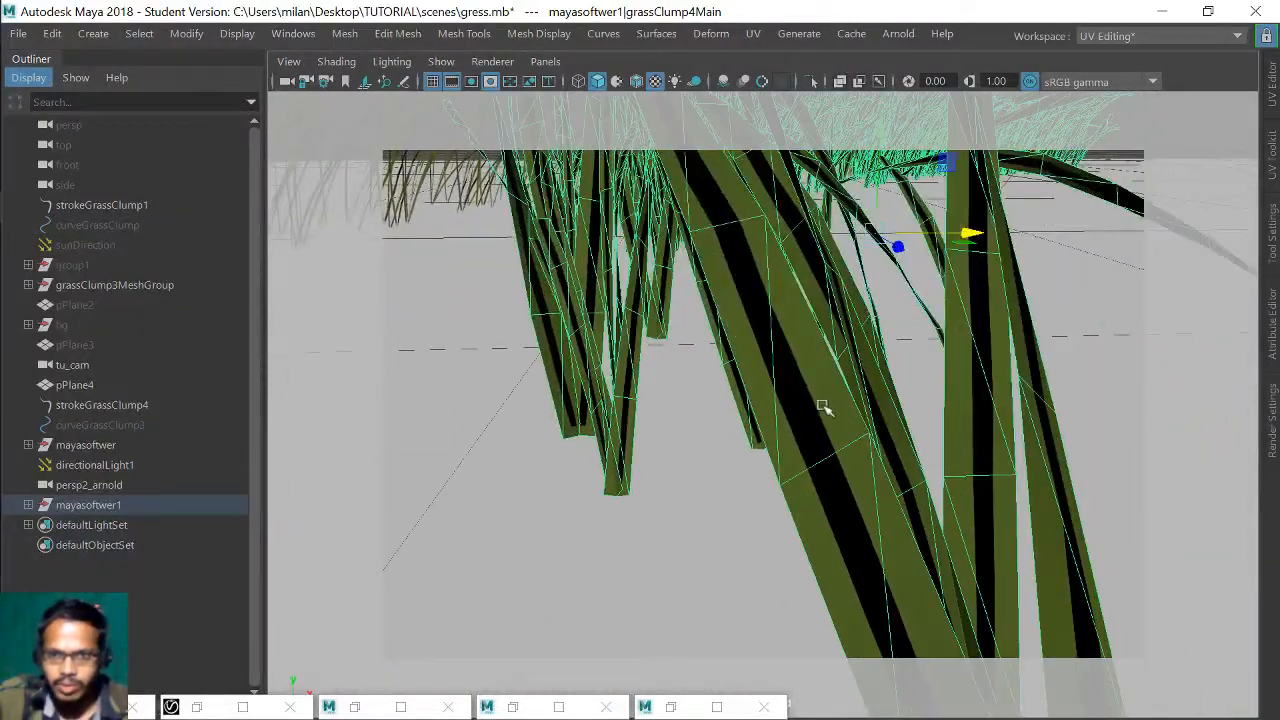
right_click_drag(935, 393, 790, 362, "alt")
right_click_drag(975, 299, 921, 276, "alt")
middle_click_drag(805, 422, 940, 440, "alt")
right_click_drag(1000, 300, 915, 309, "alt")
left_click_drag(915, 309, 948, 305, "alt")
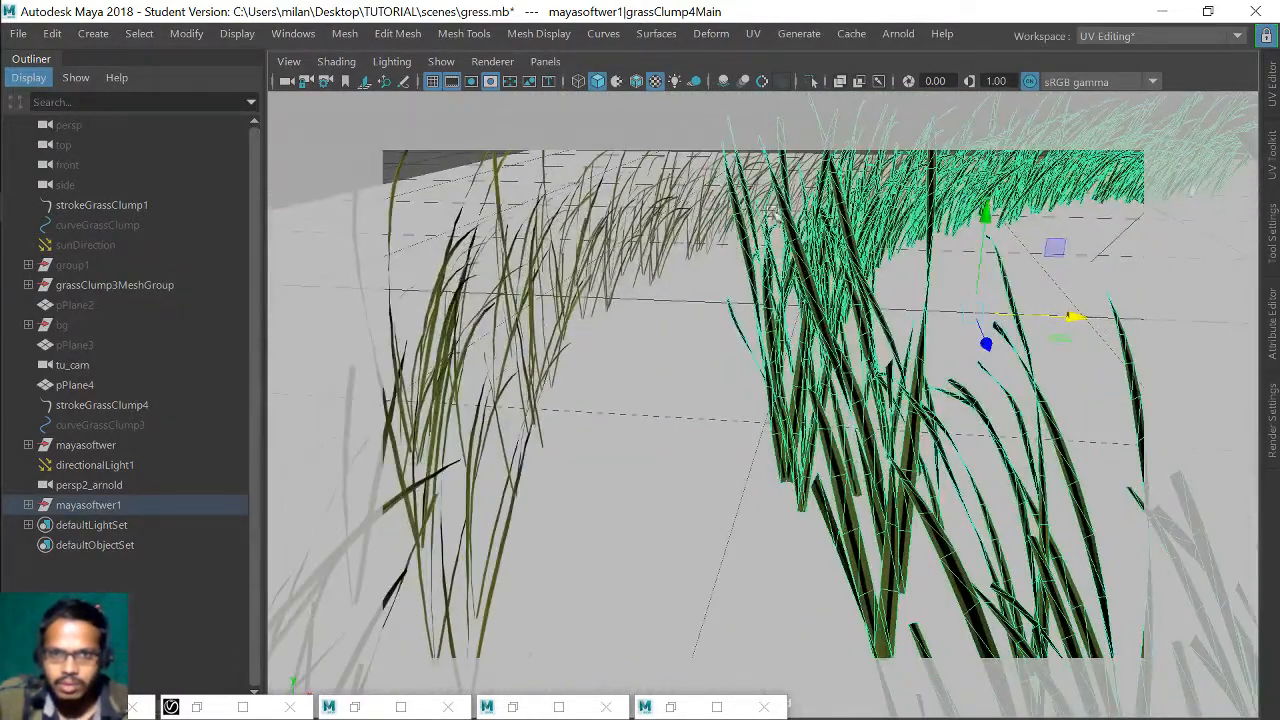
- Open the Arnold RenderView and bring its window to the front
left_click(887, 34)
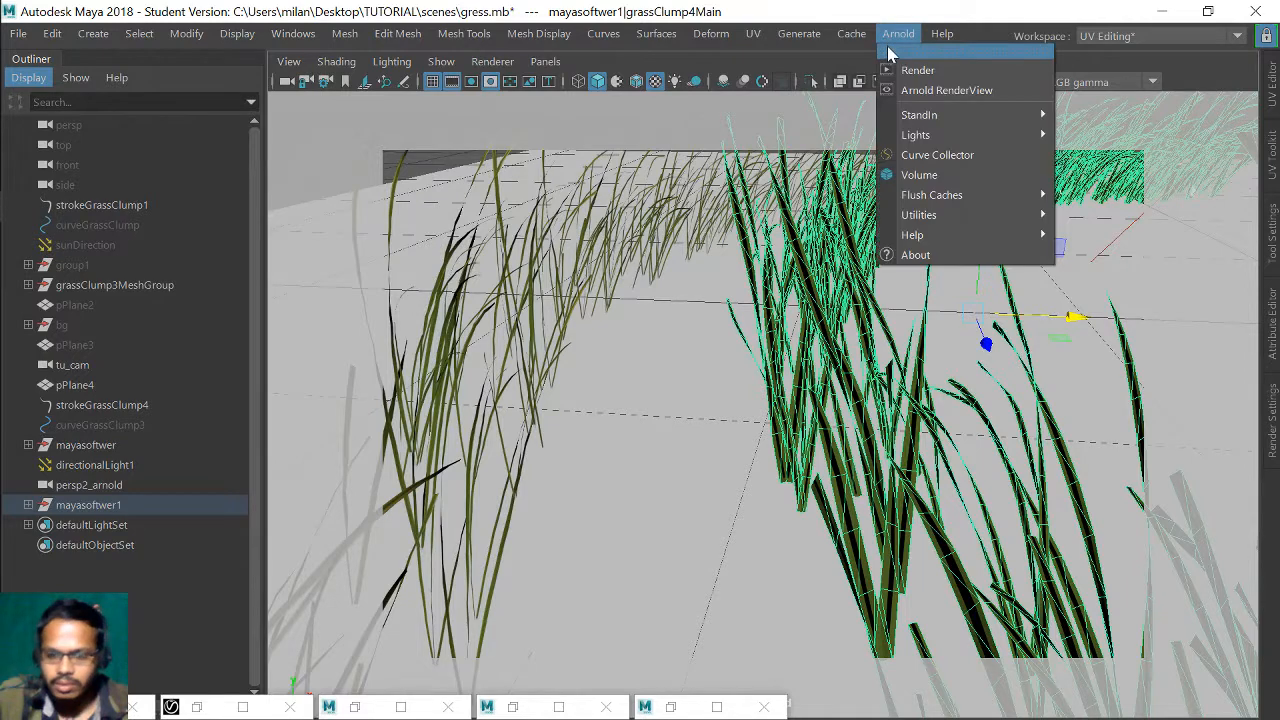
left_click(972, 92)
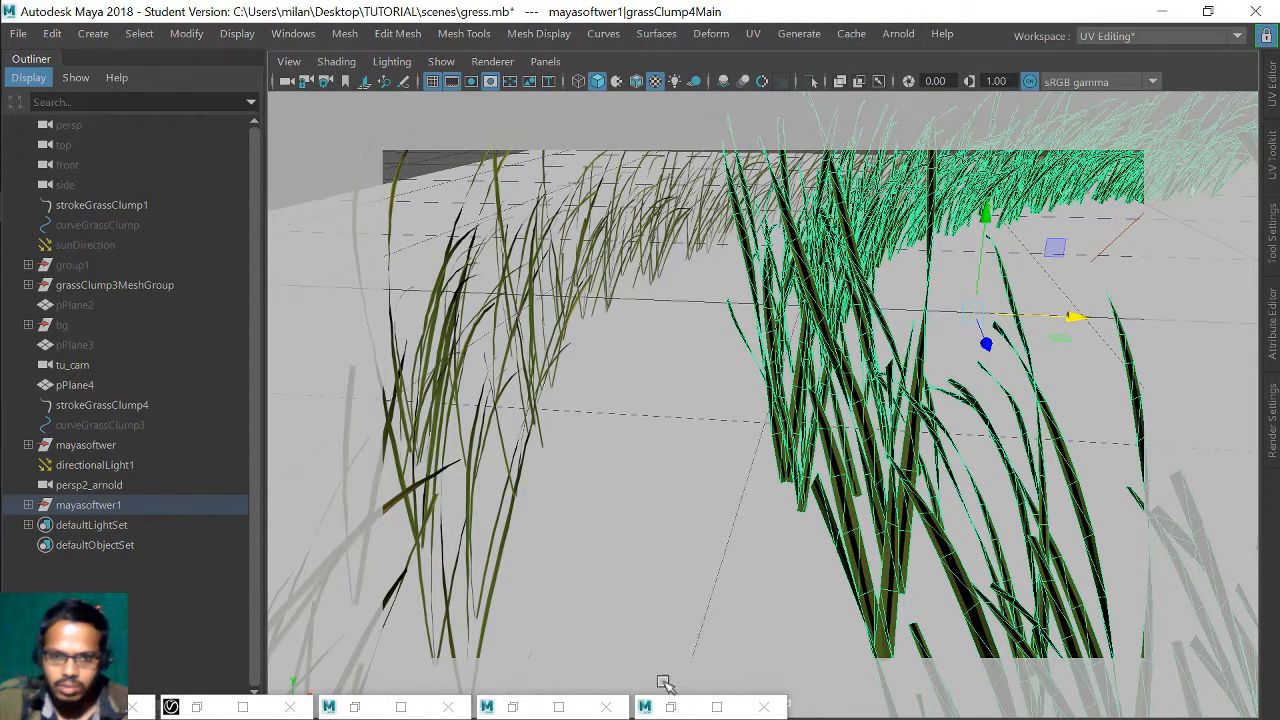
left_click(705, 708)
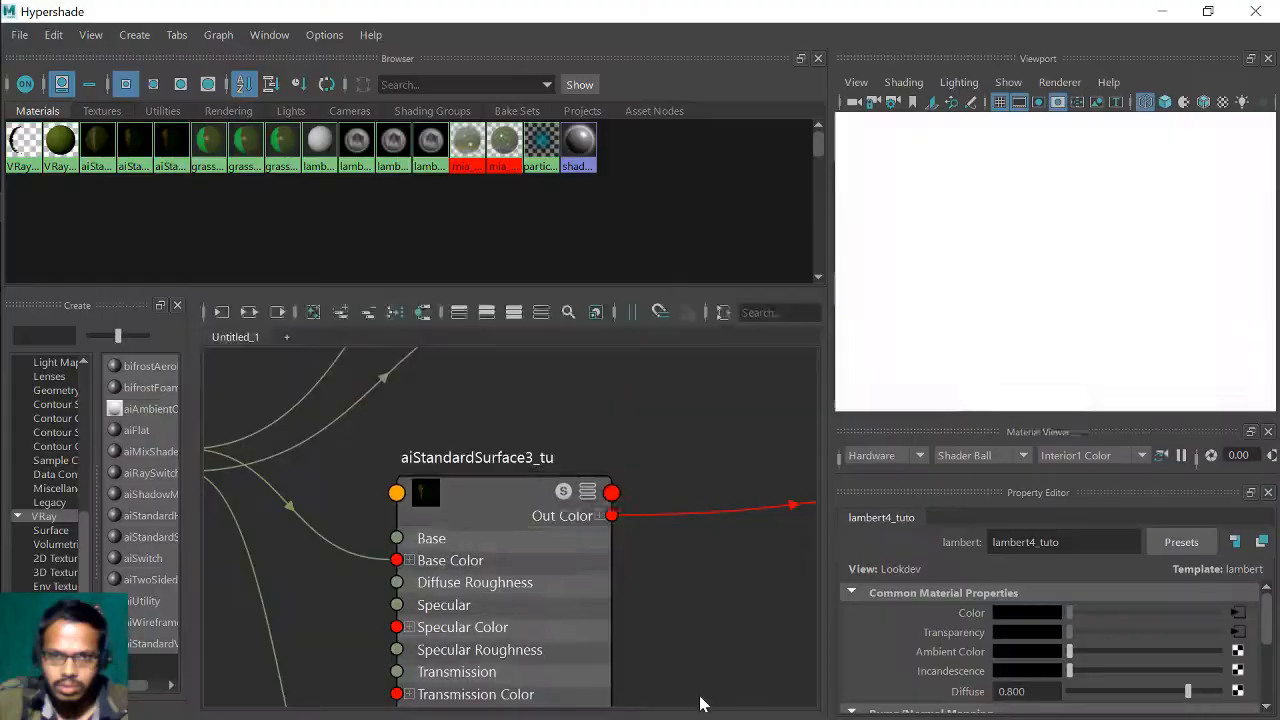
left_click(1160, 11)
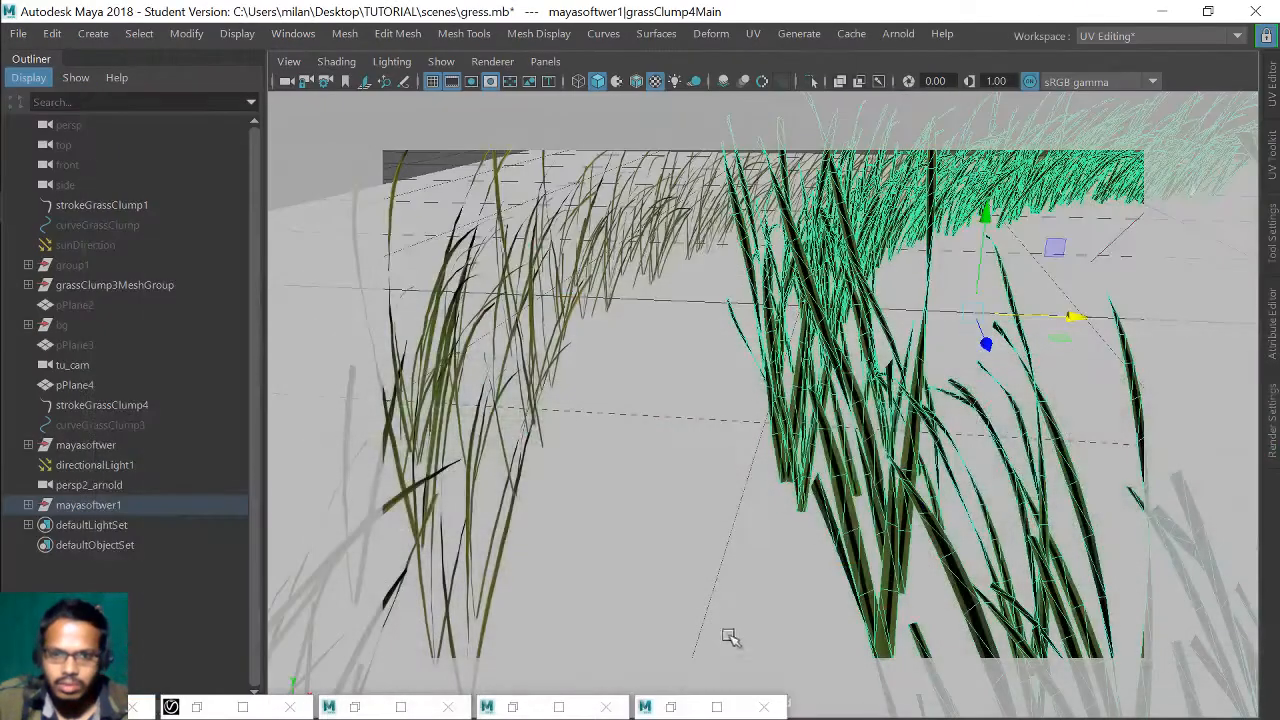
left_click(559, 707)
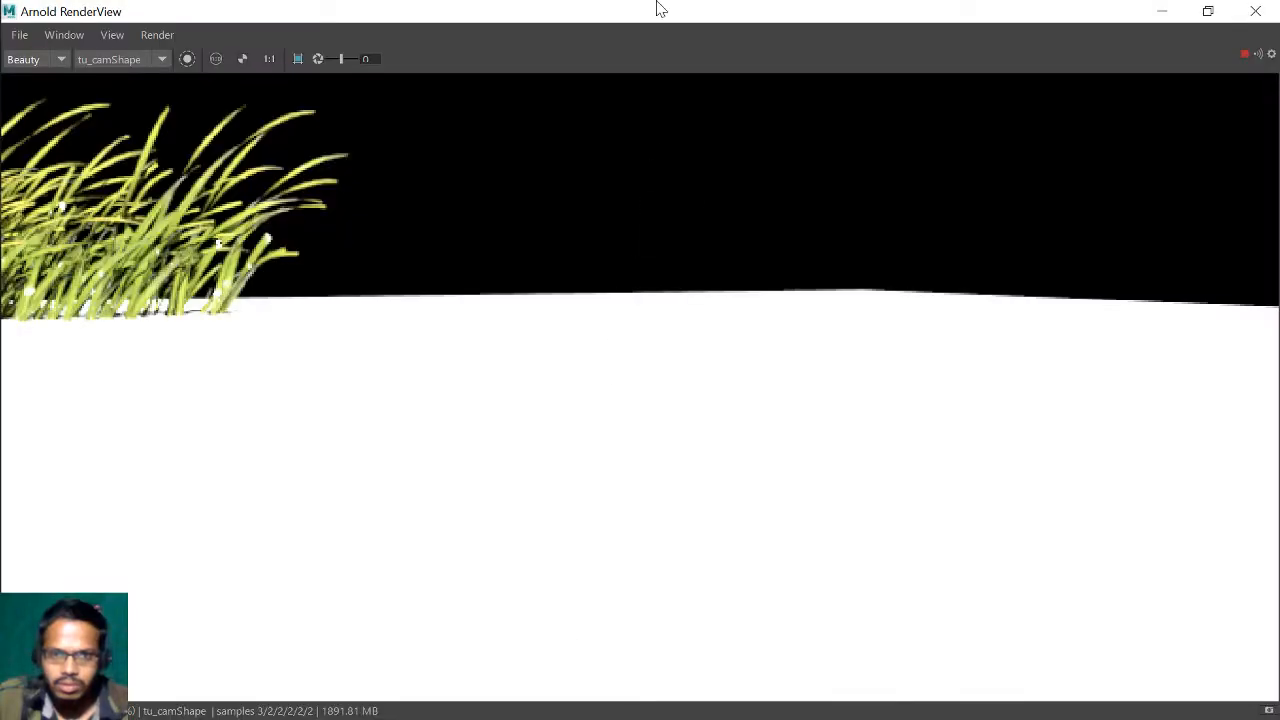
left_click_drag(660, 14, 745, 117)
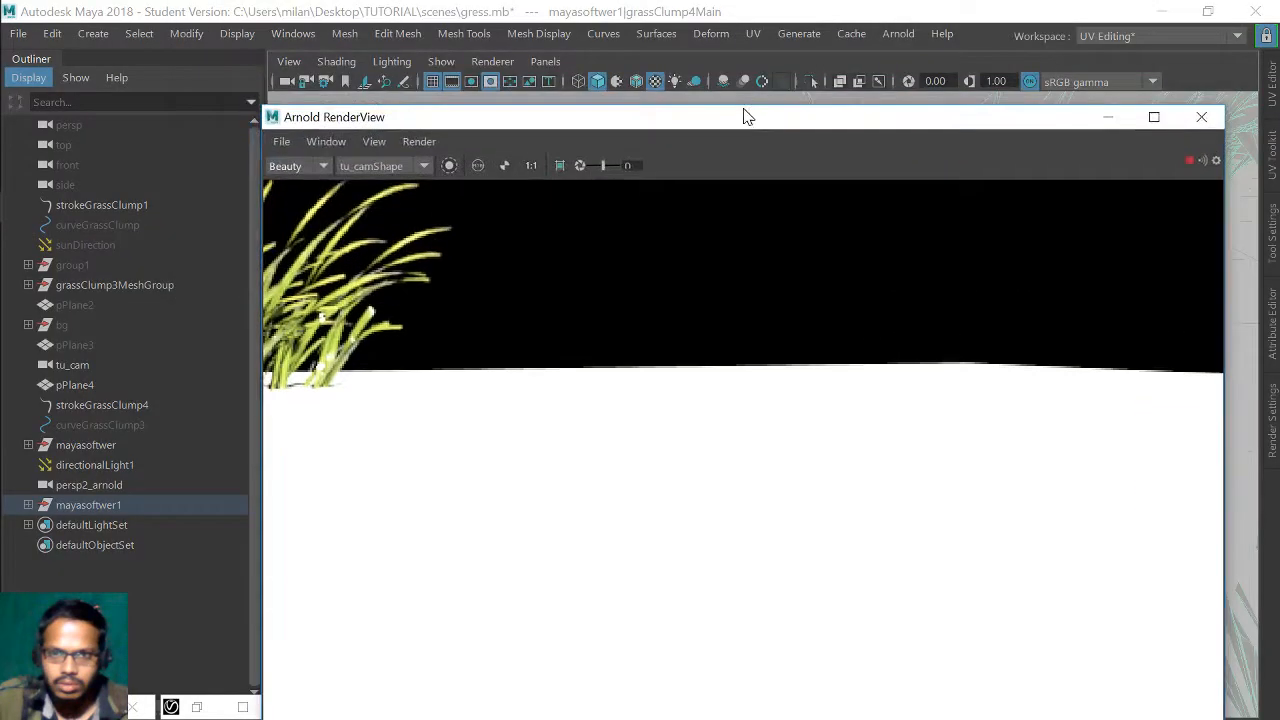
left_click(345, 142)
left_click(374, 142)
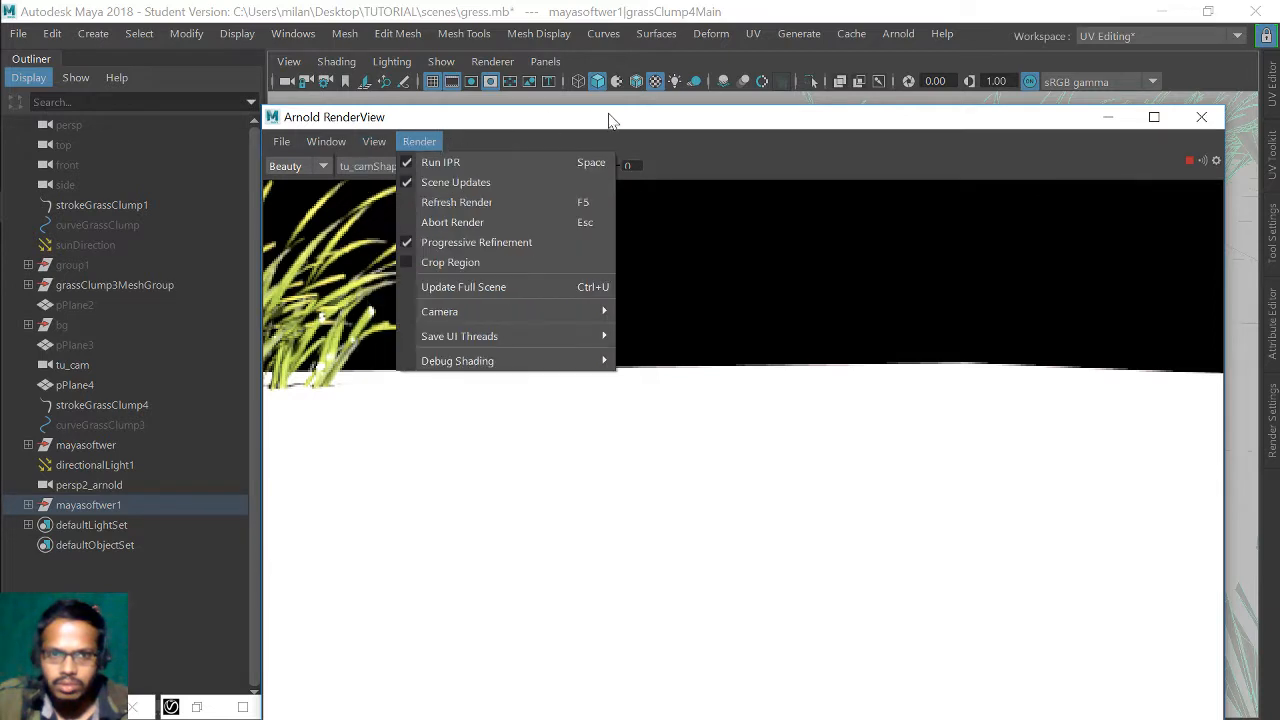
left_click(1150, 117)
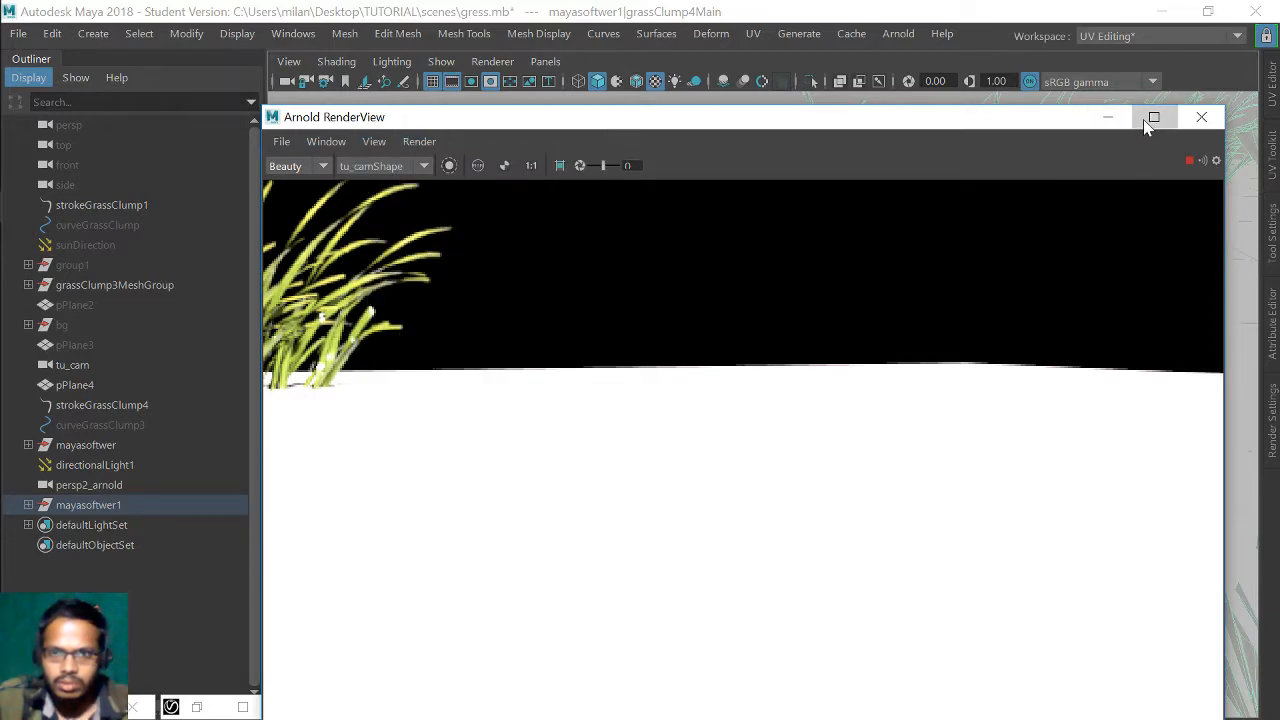
left_click(1153, 117)
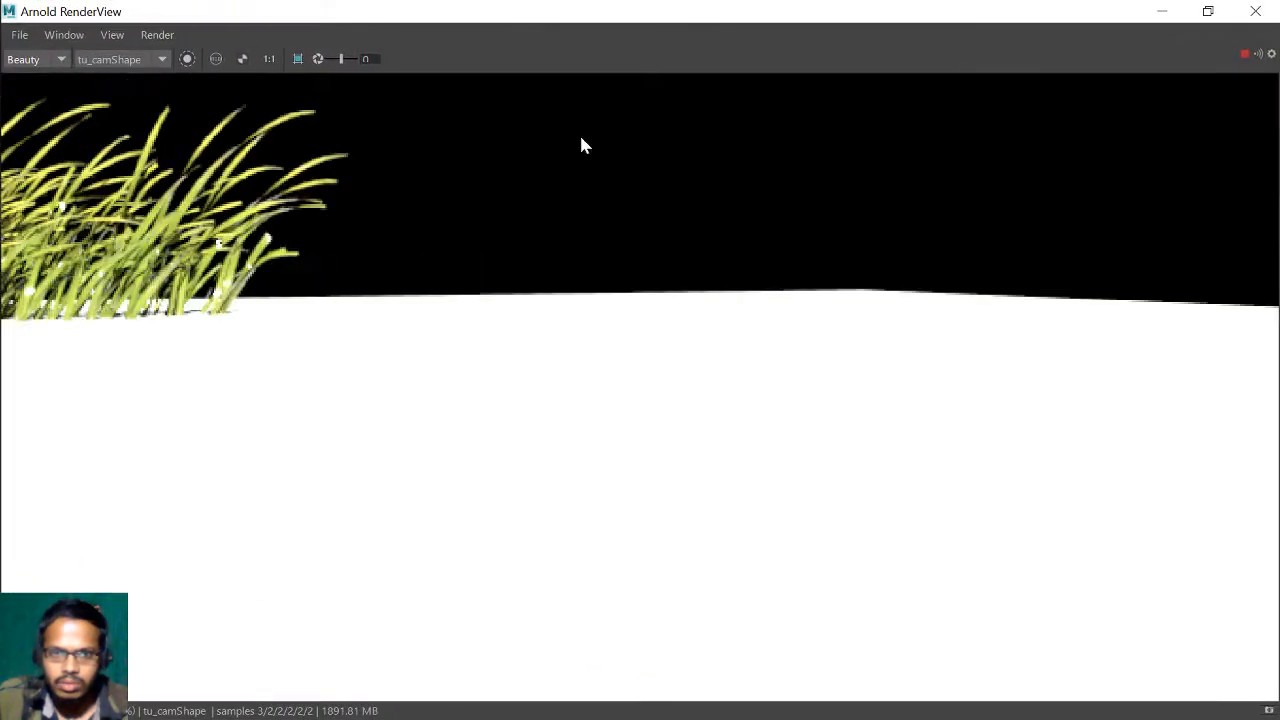
- Restart the Arnold render and switch its render camera to persp2_arnoldShape
left_click(1244, 56)
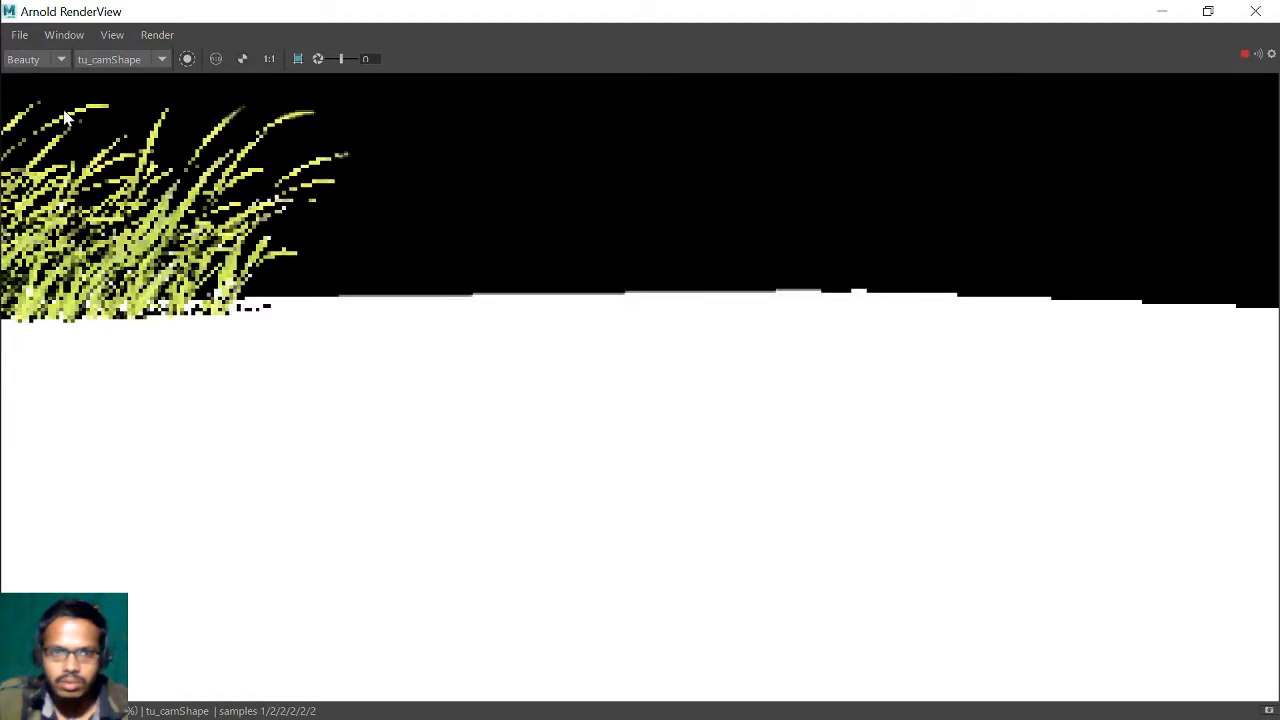
left_click(116, 40)
mouse_move(175, 40)
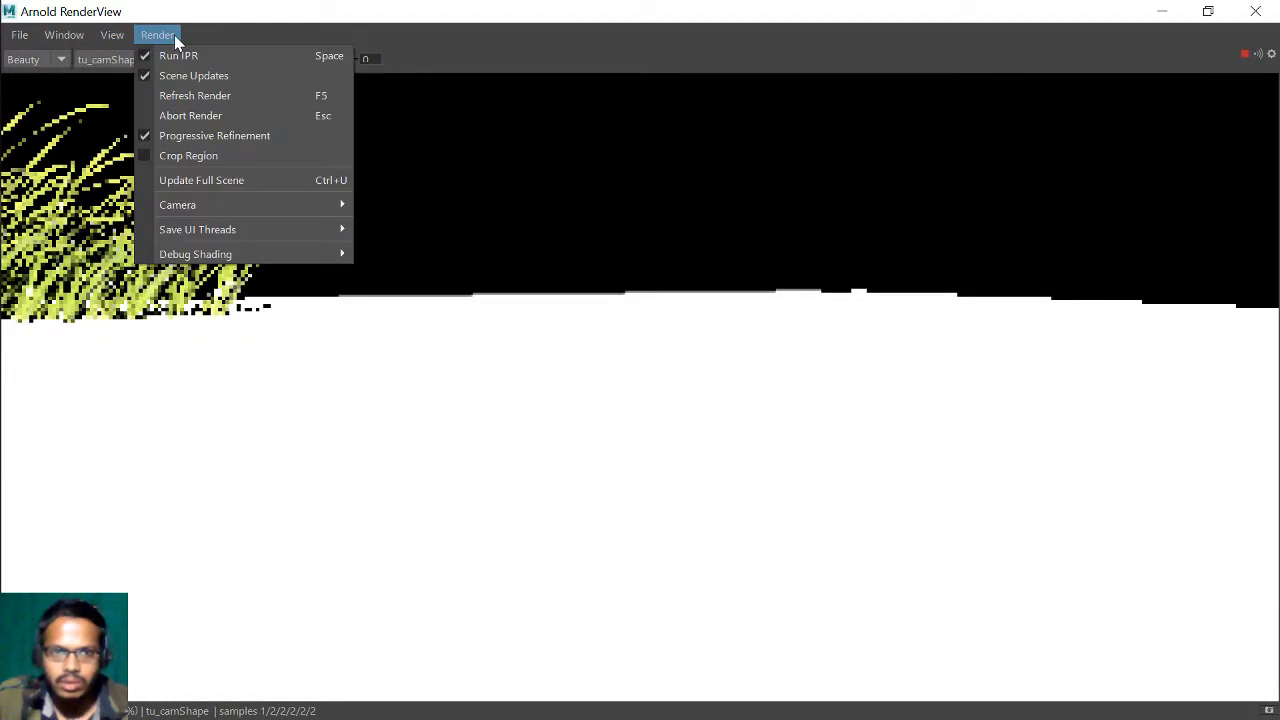
mouse_move(243, 207)
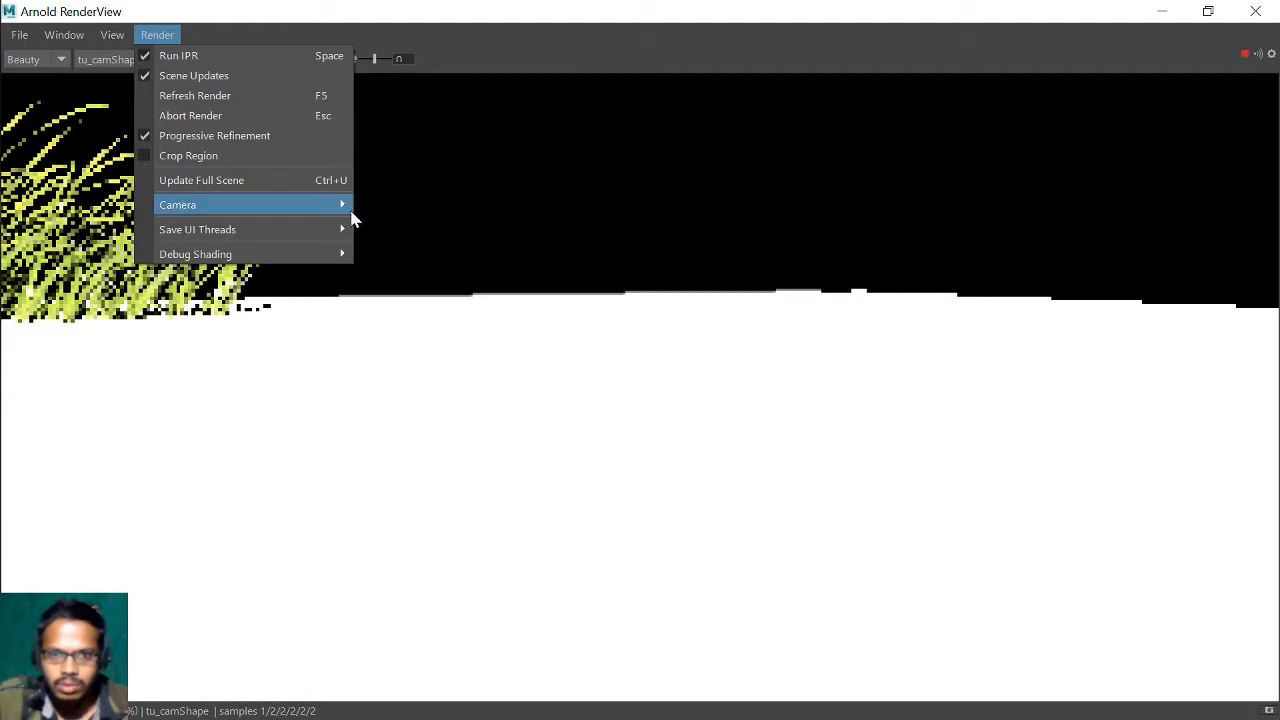
mouse_move(320, 213)
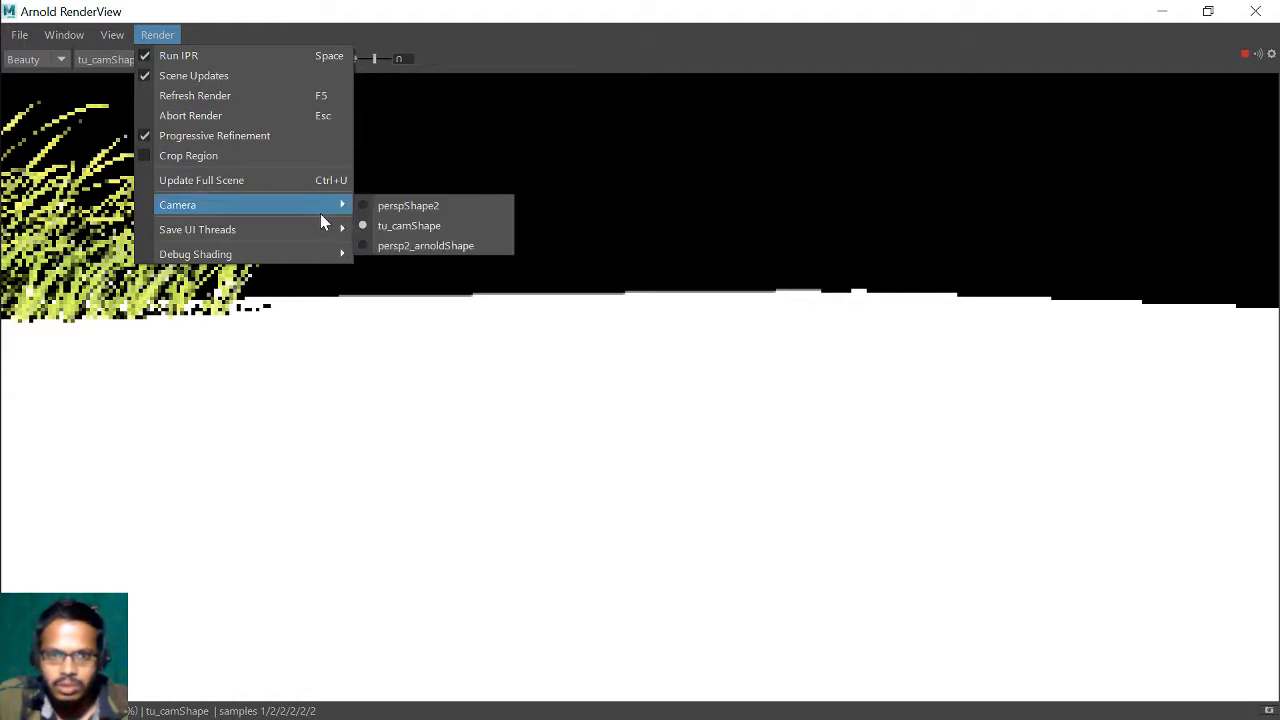
left_click(424, 246)
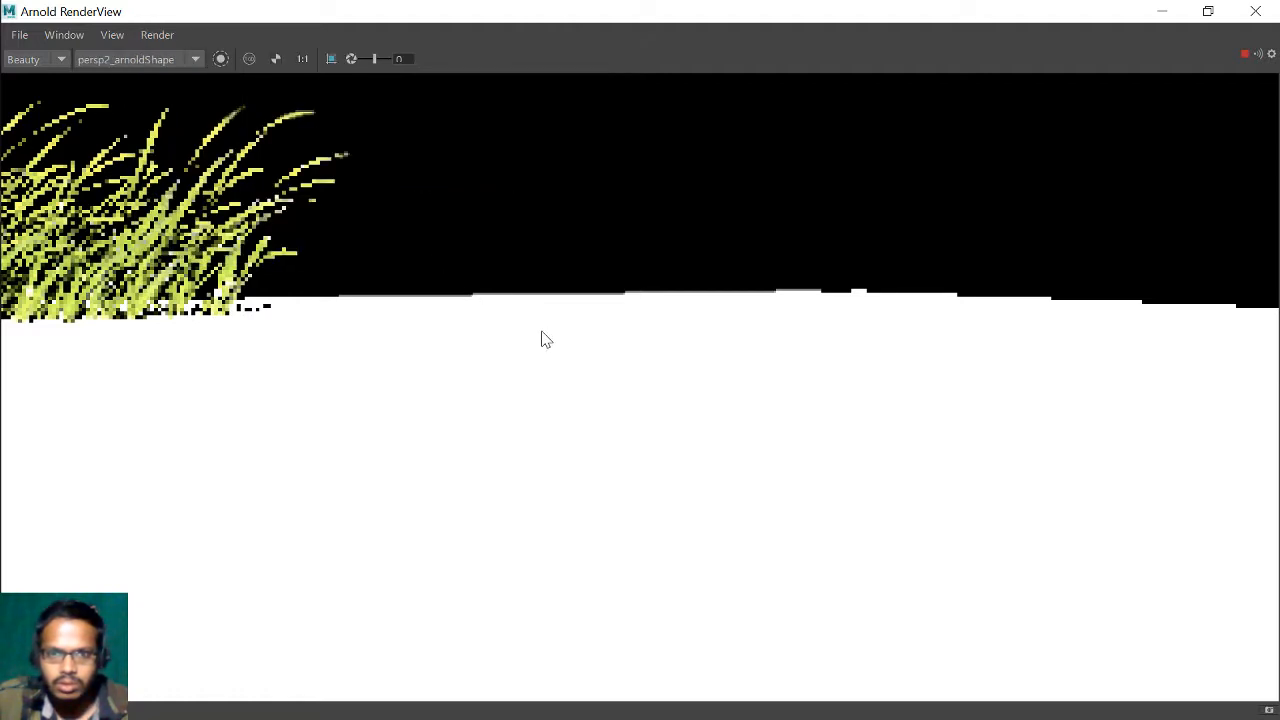
- Close and reopen the Arnold RenderView, then start the IPR render from the persp2_arnoldShape camera
left_click(1256, 11)
left_click(898, 34)
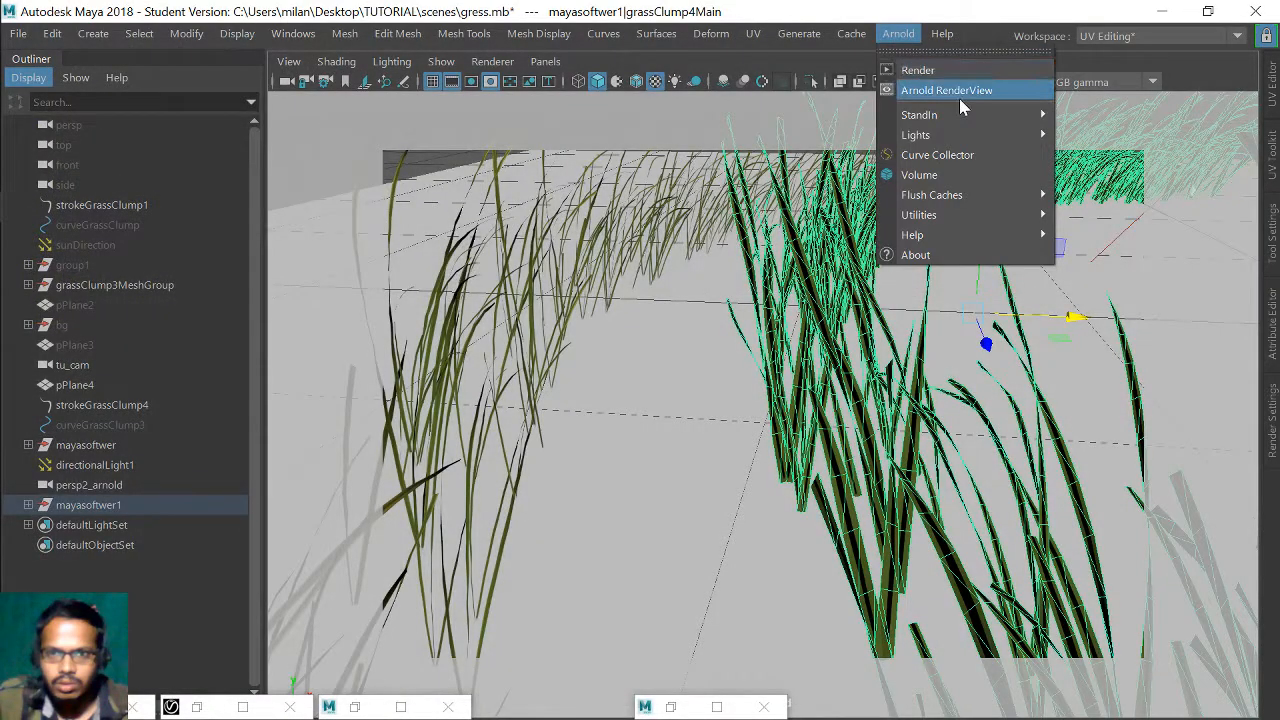
left_click(946, 90)
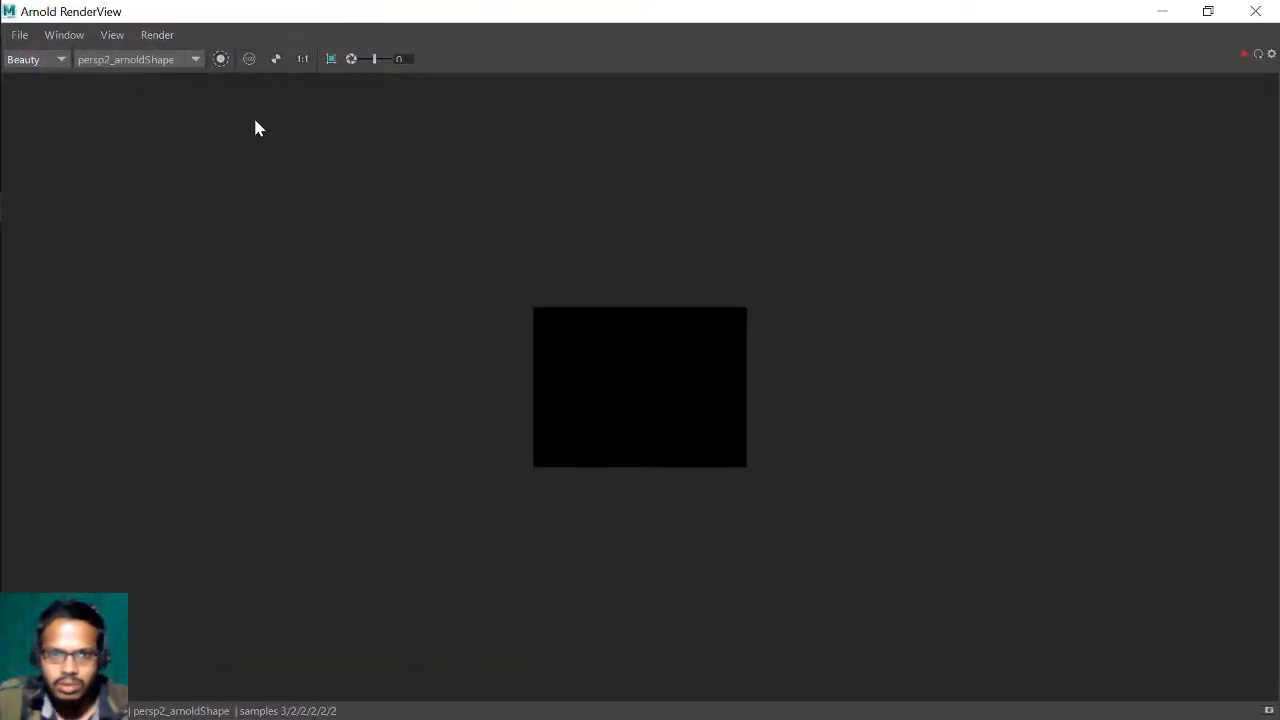
left_click(157, 34)
mouse_move(281, 213)
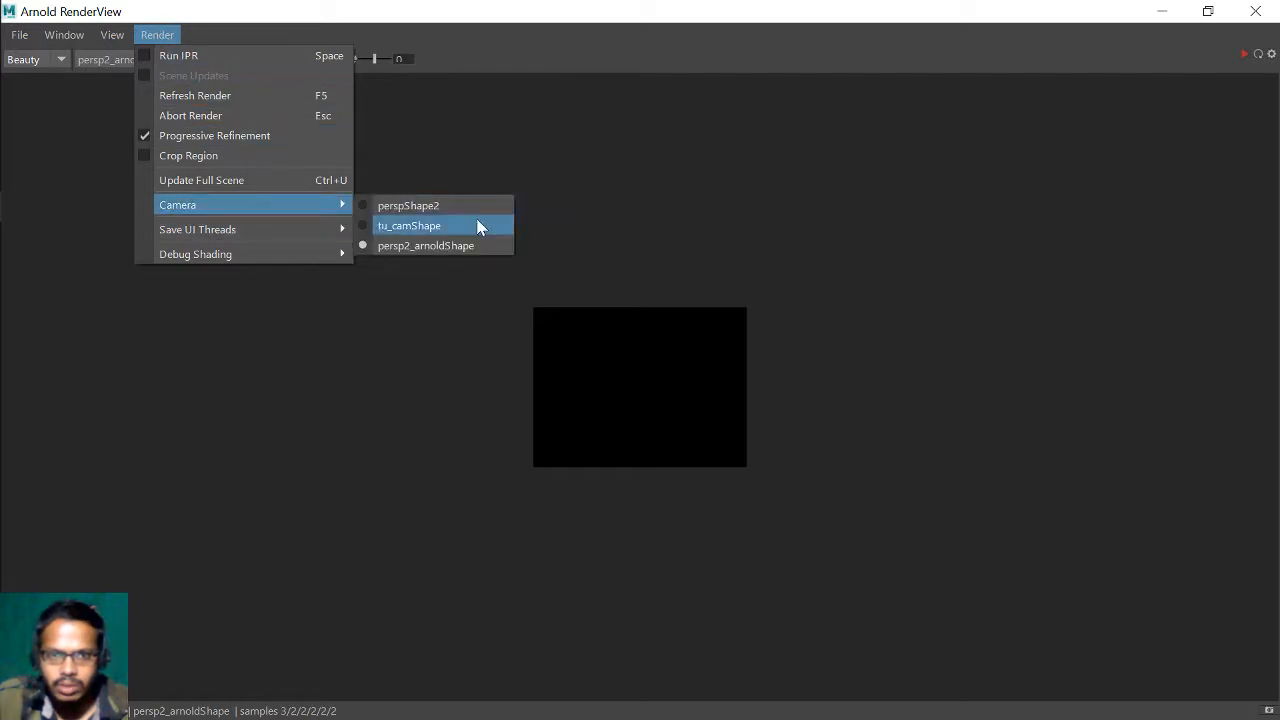
left_click(1243, 60)
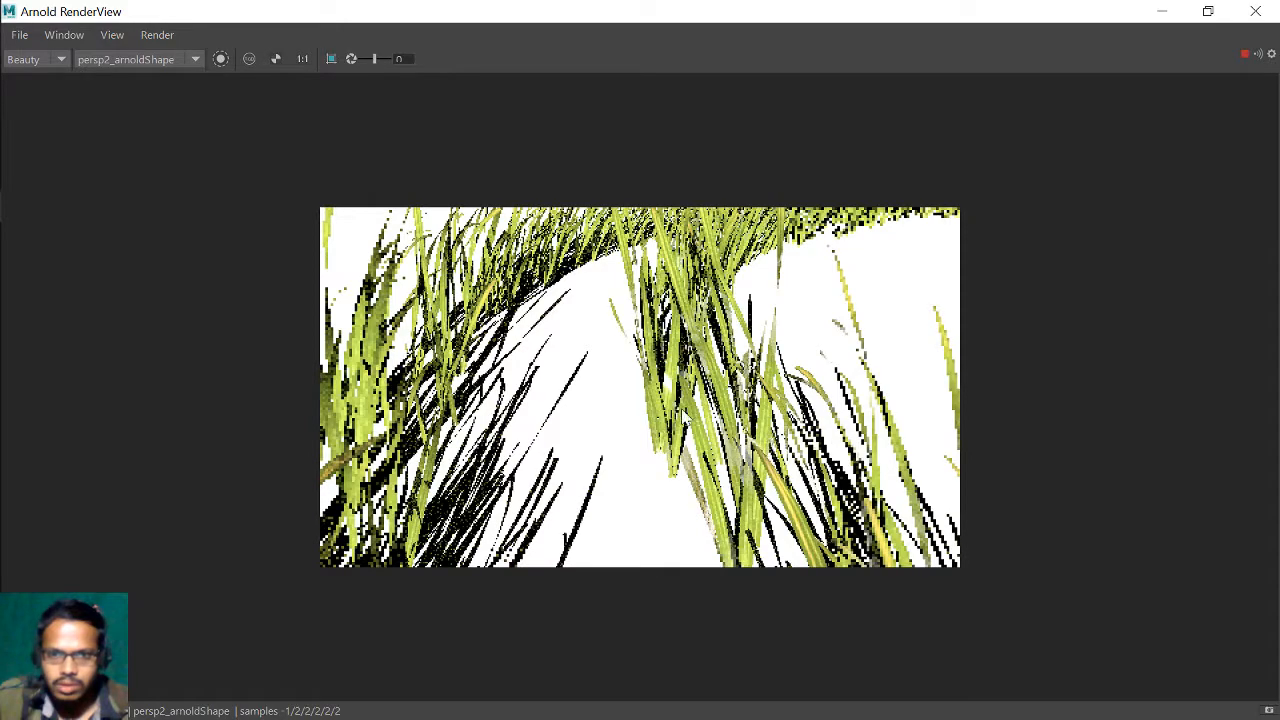
- Examine the rendered grass blades and their shadows close up and in the full frame, then stop the render
scroll(850, 380, "up", 5)
scroll(835, 388, "down", 5)
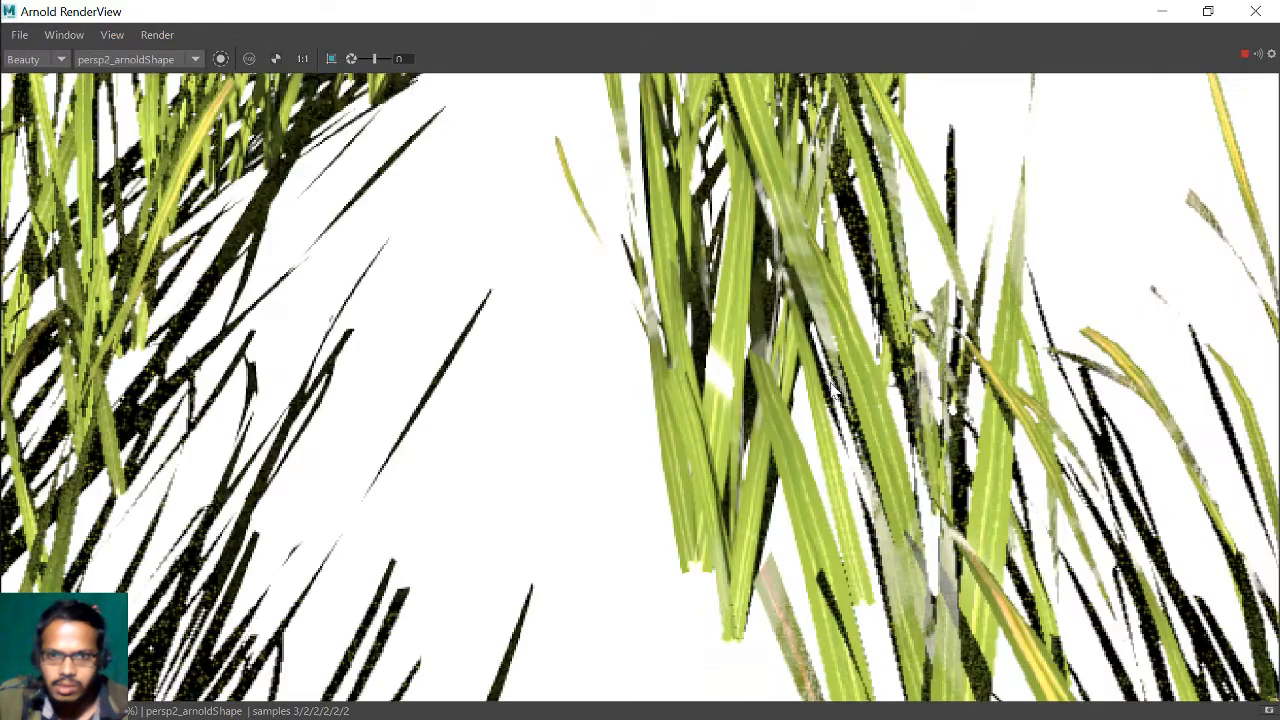
scroll(818, 385, "up", 2)
scroll(820, 385, "down", 2)
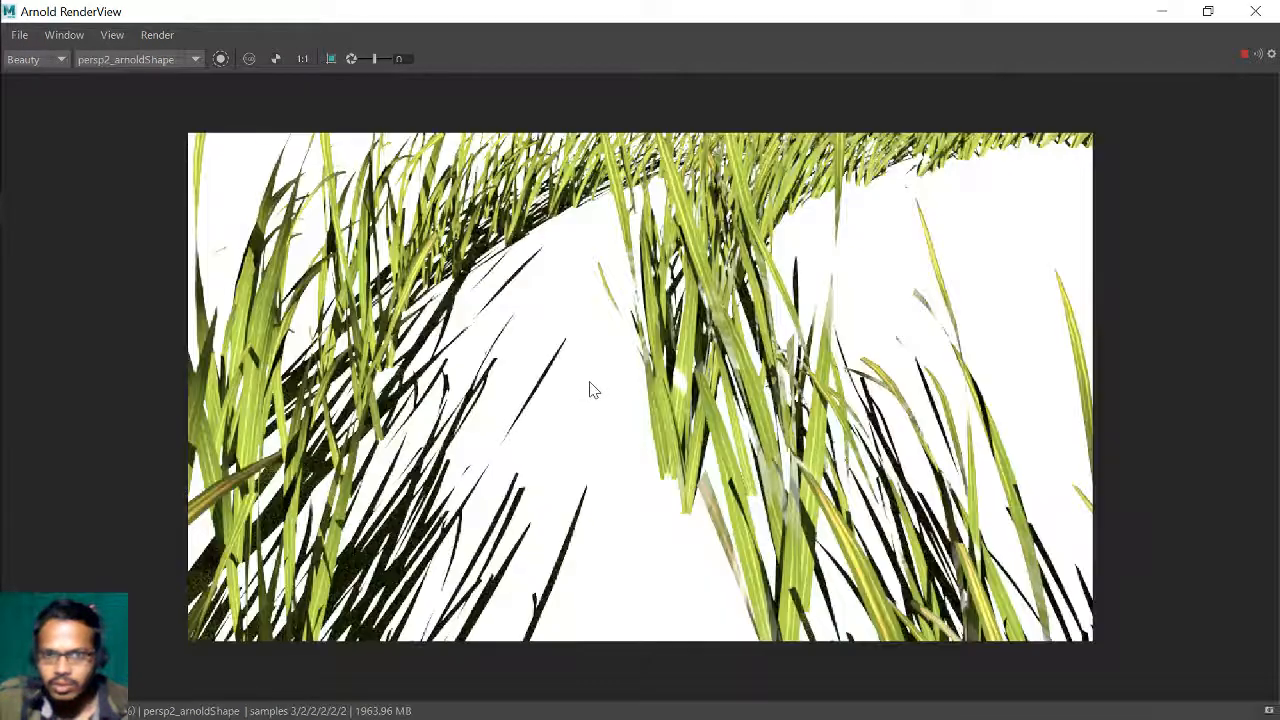
scroll(591, 389, "up", 3)
scroll(609, 357, "down", 4)
scroll(617, 340, "up", 3)
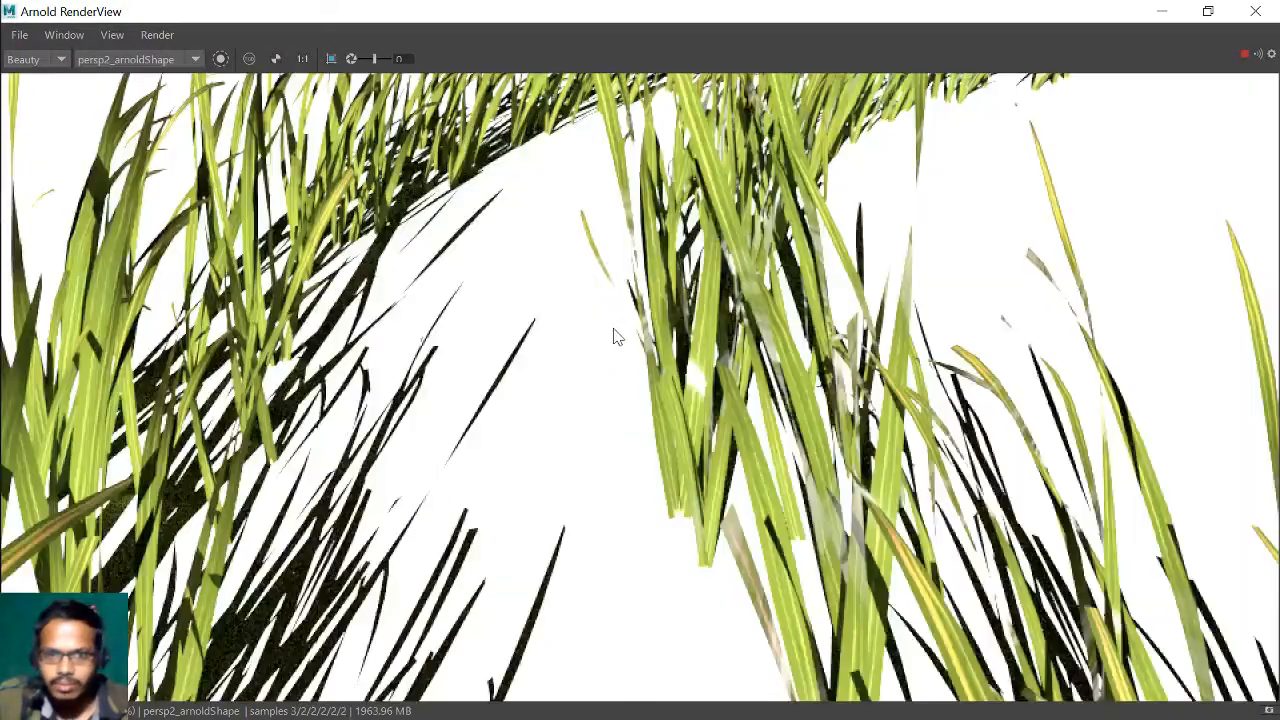
scroll(614, 334, "down", 2)
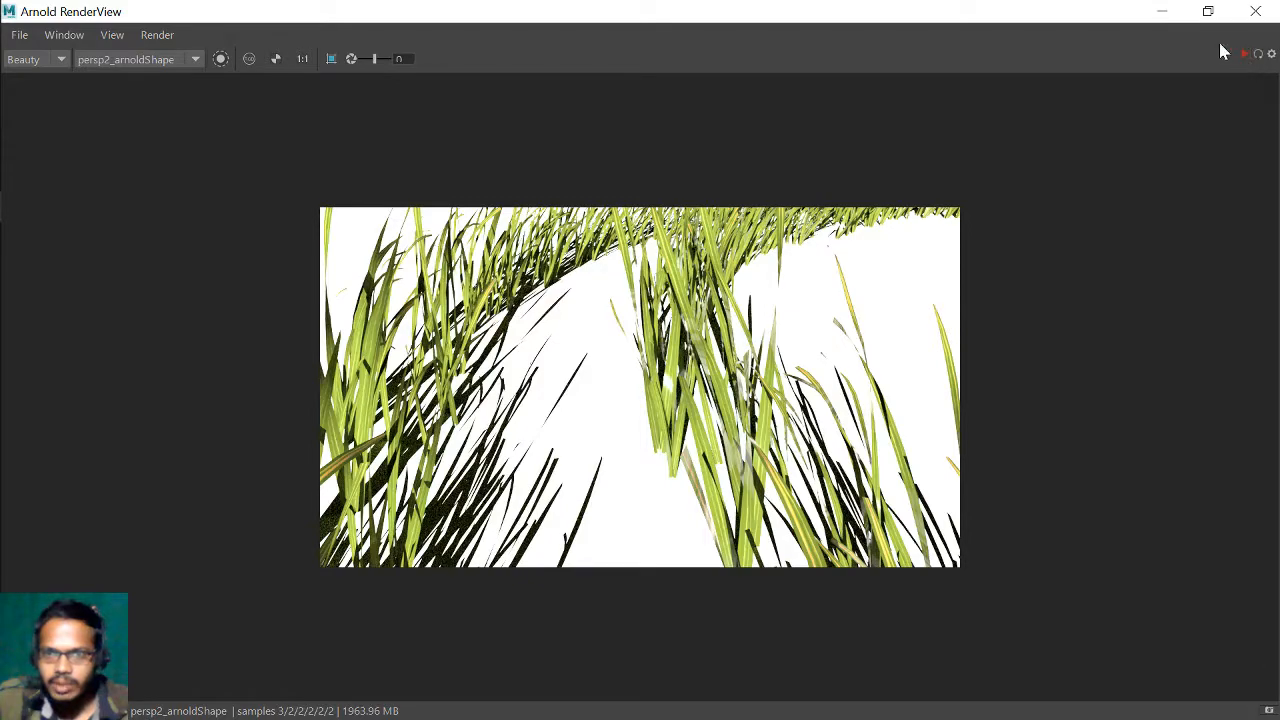
- Minimize the Arnold RenderView, reframe both grass clumps from a higher angle in the persp2_arnold view and lock the camera
left_click(1163, 12)
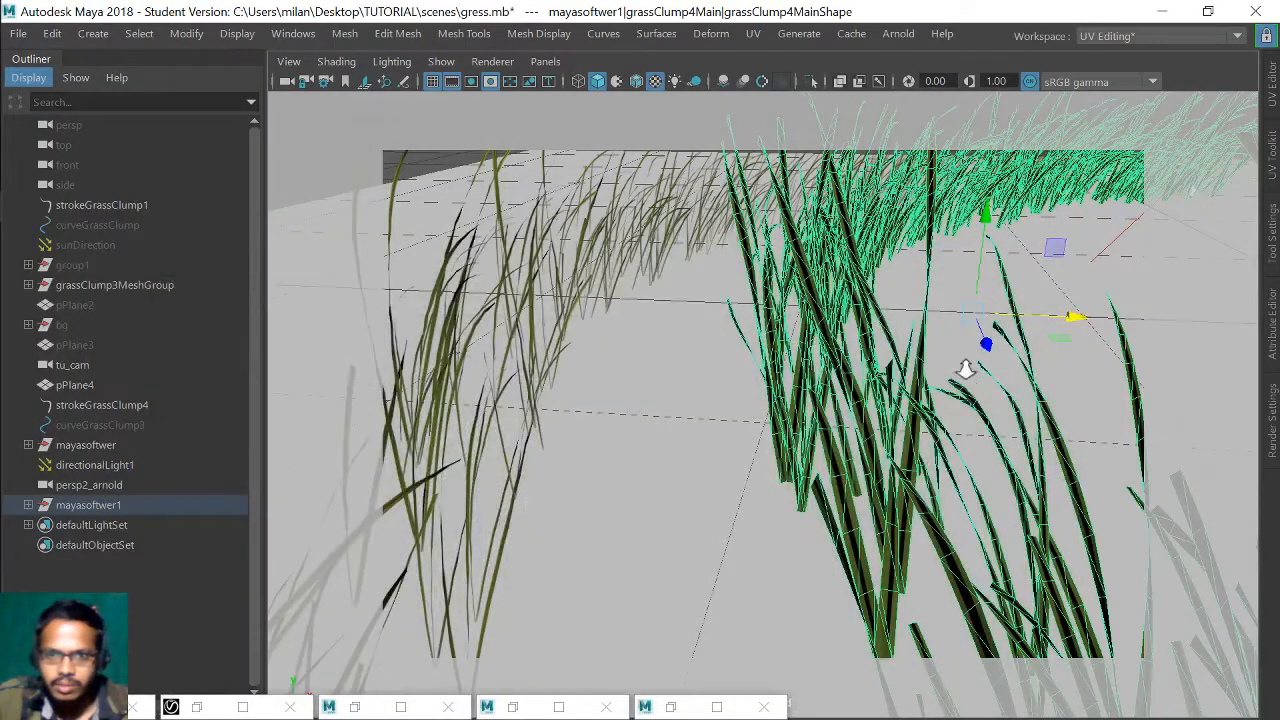
left_click_drag(971, 366, 997, 348, "alt")
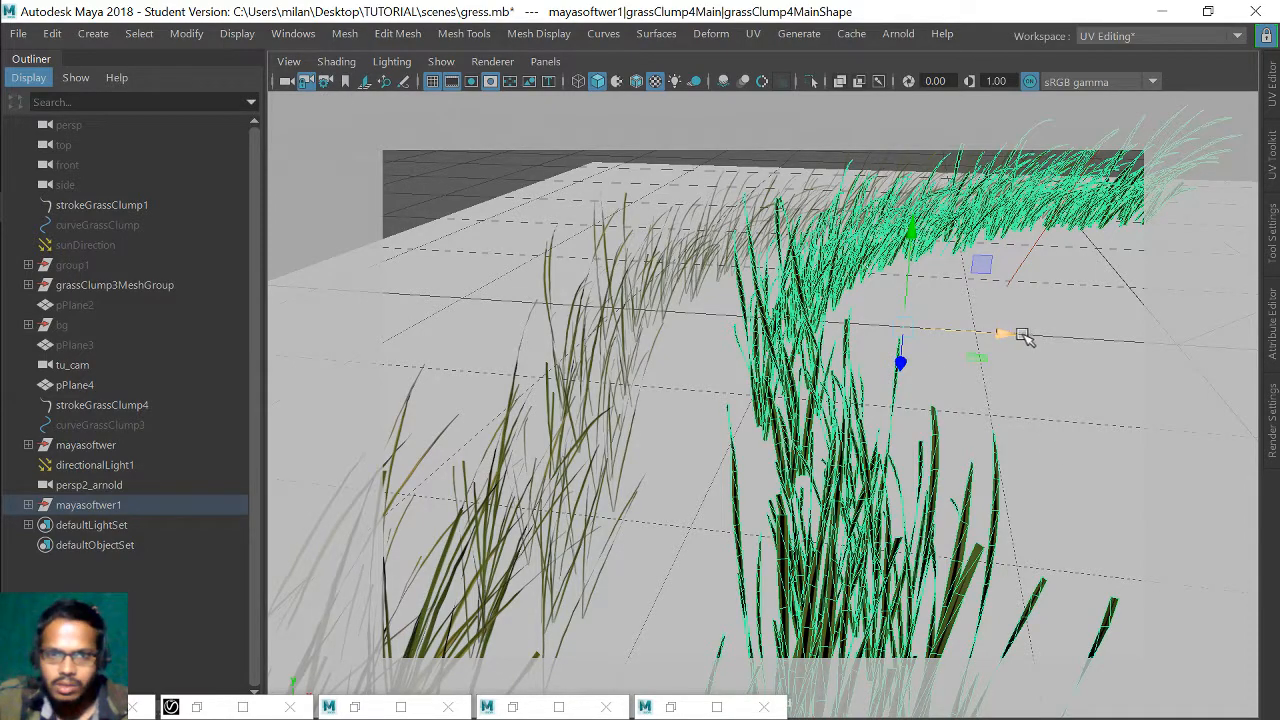
- Duplicate the selected grass clump and move the copy along the X axis beside the original
key("ctrl+d")
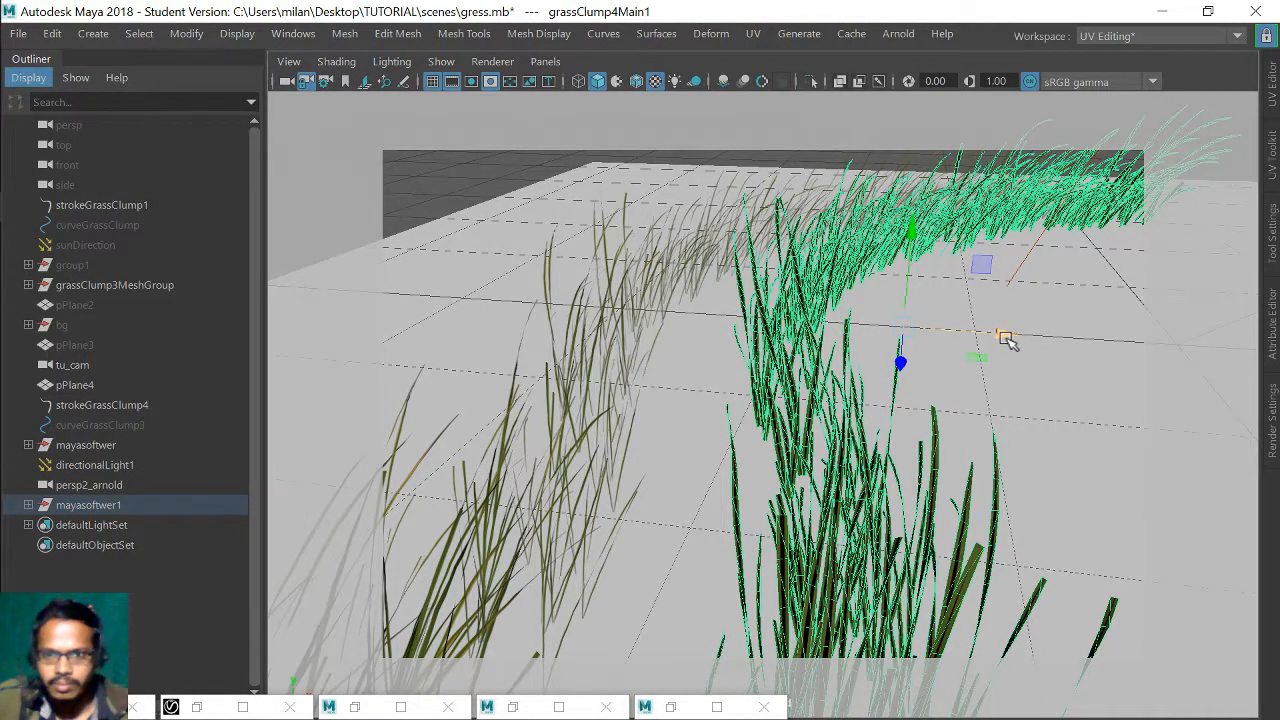
left_click_drag(1006, 340, 1222, 387)
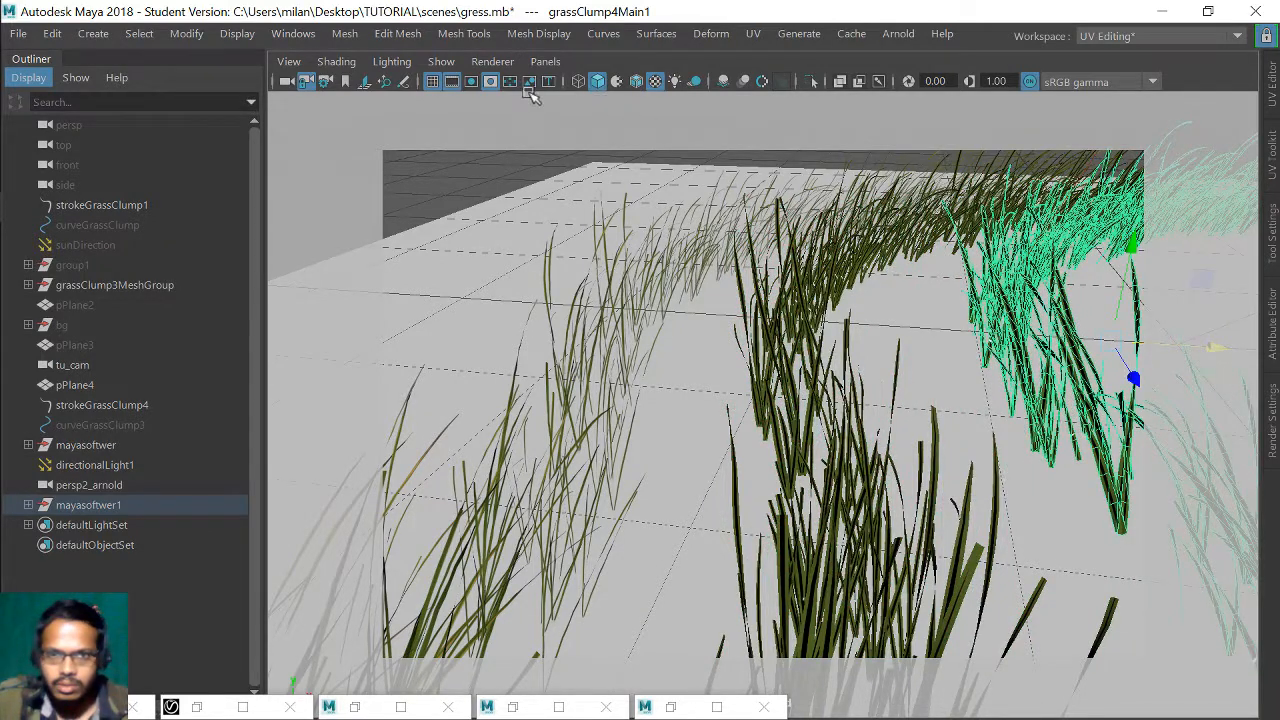
- Create a new perspective camera for the view and rename it persp3_mentalray
left_click(545, 62)
mouse_move(598, 90)
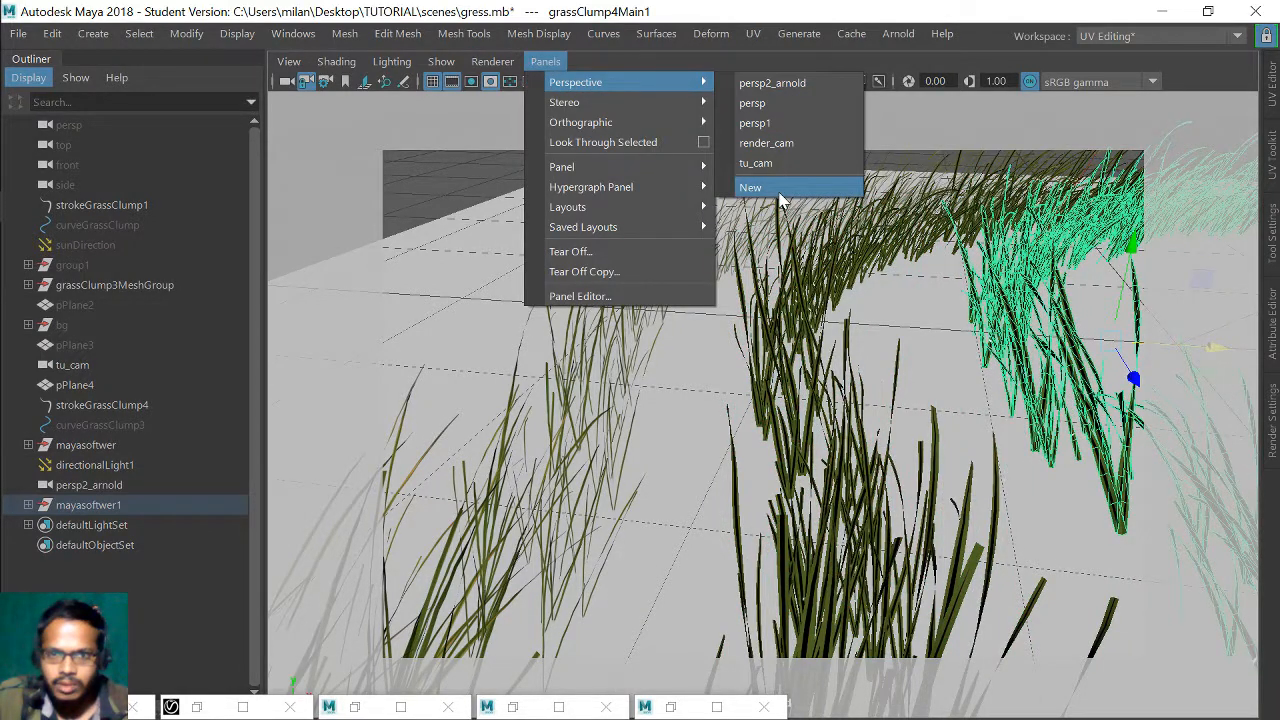
left_click(752, 187)
double_click(88, 522)
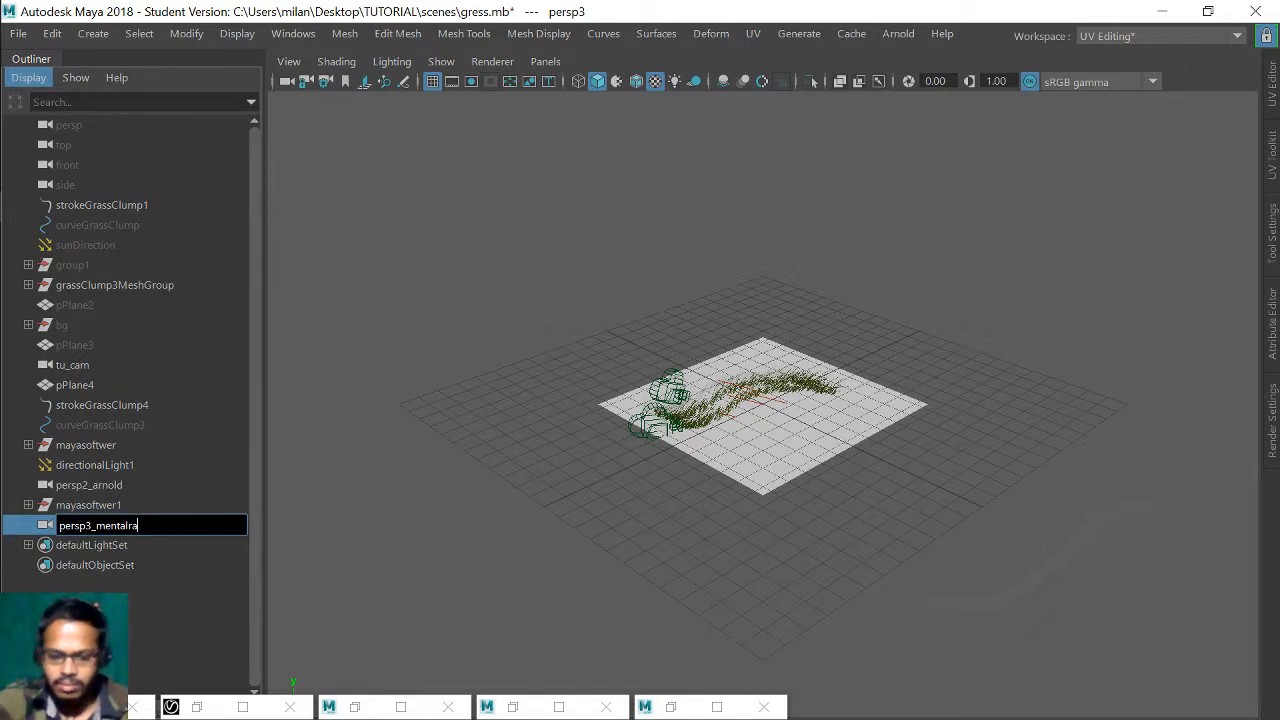
key("Return")
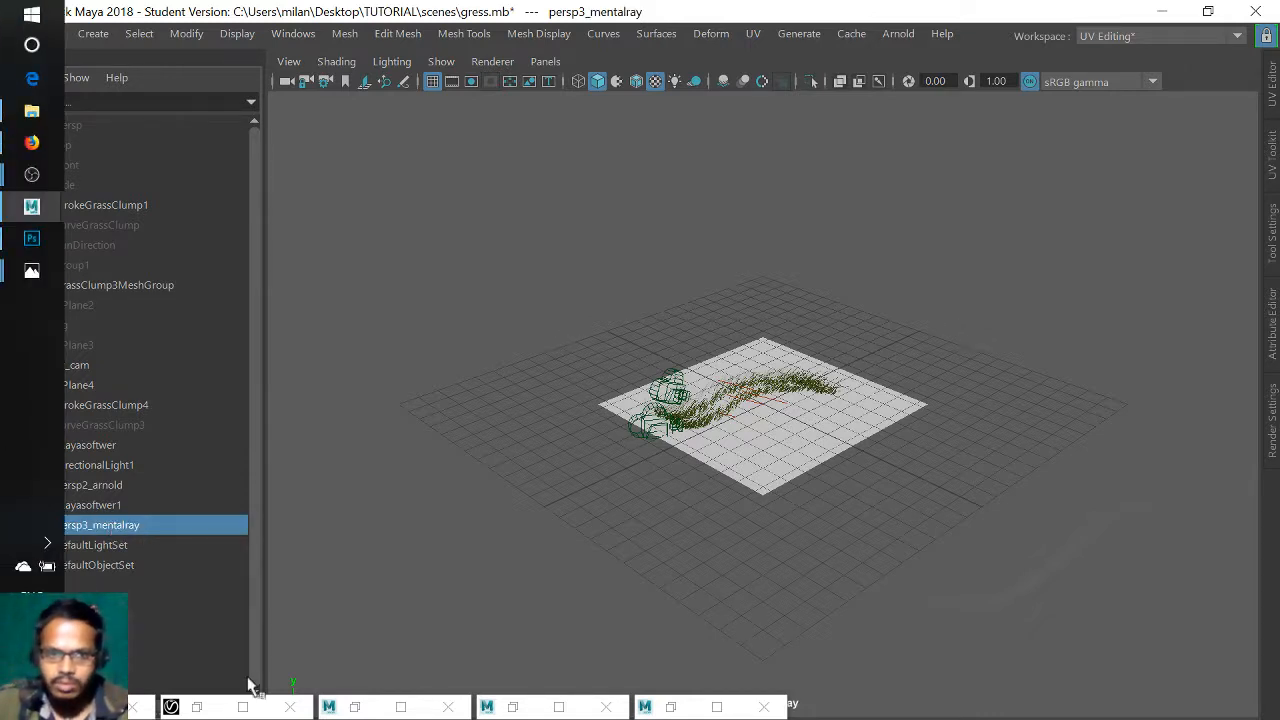
- Assign a new mia_material_x mental ray material to the newly duplicated grass clump
mouse_move(727, 459)
left_mouse_down("alt")
mouse_move(870, 400)
mouse_move(808, 549)
left_mouse_up("alt")
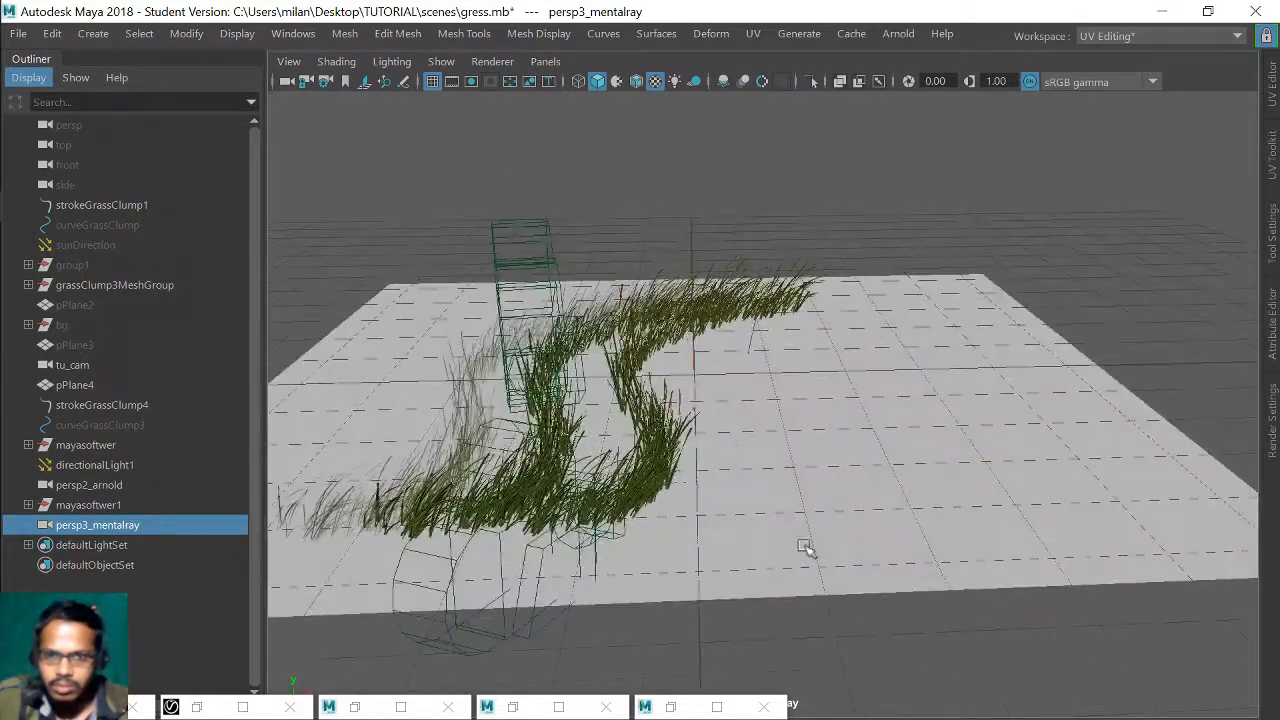
left_click(663, 440)
right_click_drag(663, 440, 688, 624)
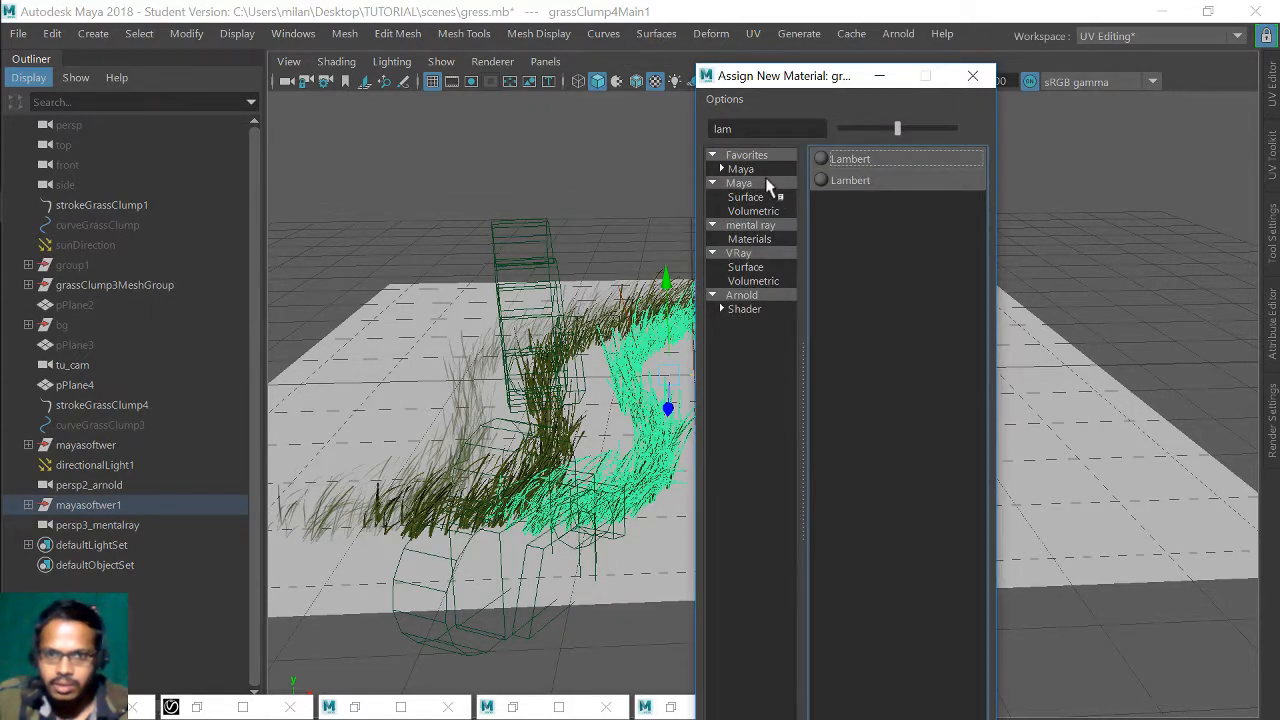
double_click(730, 129)
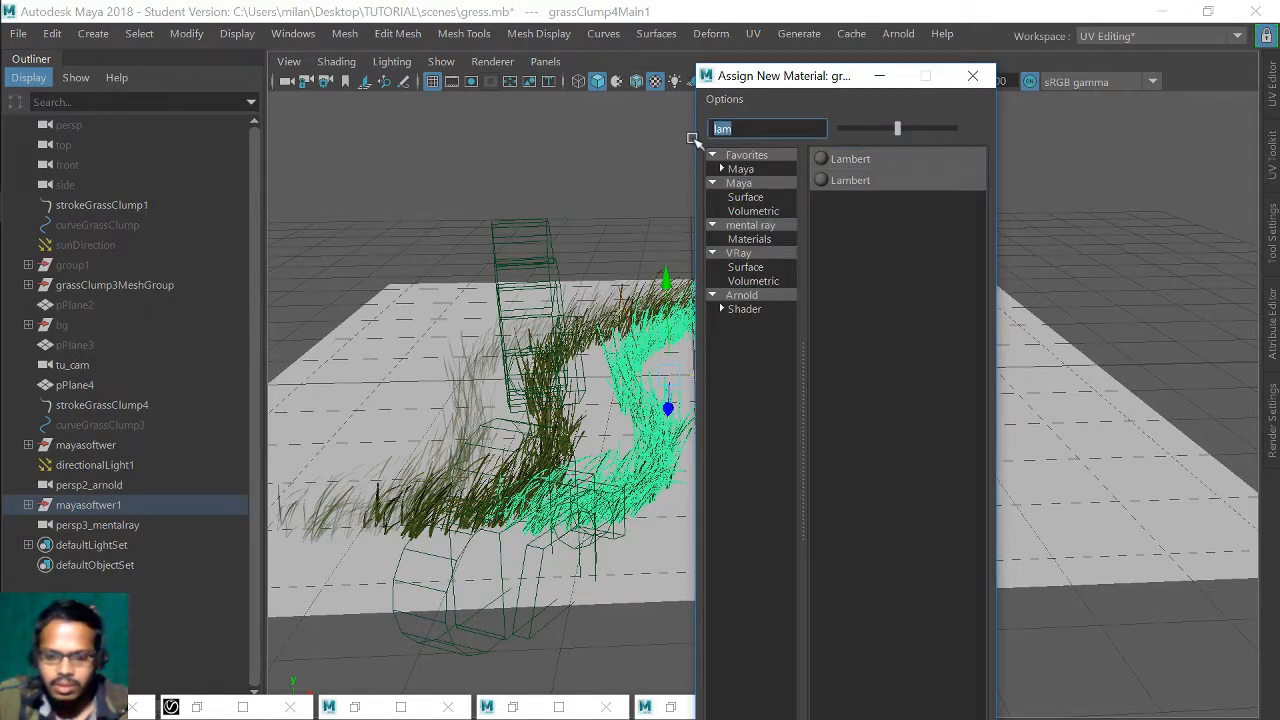
type("mi")
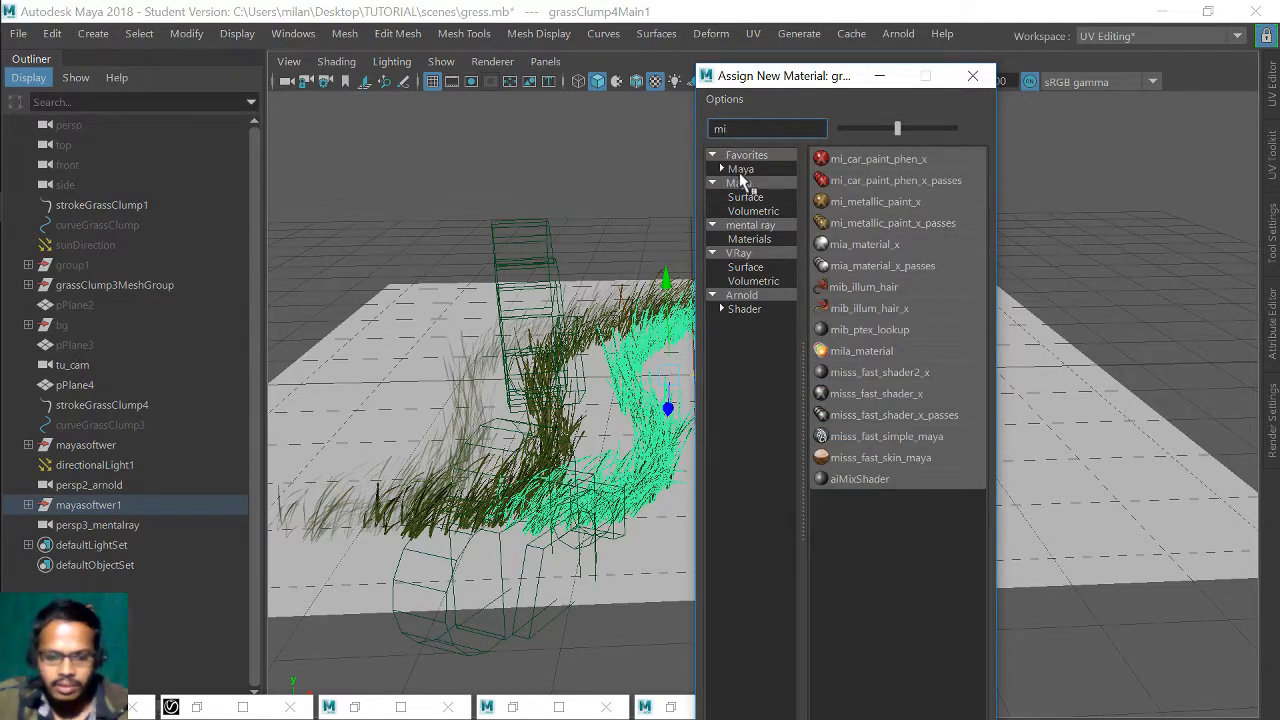
type("a")
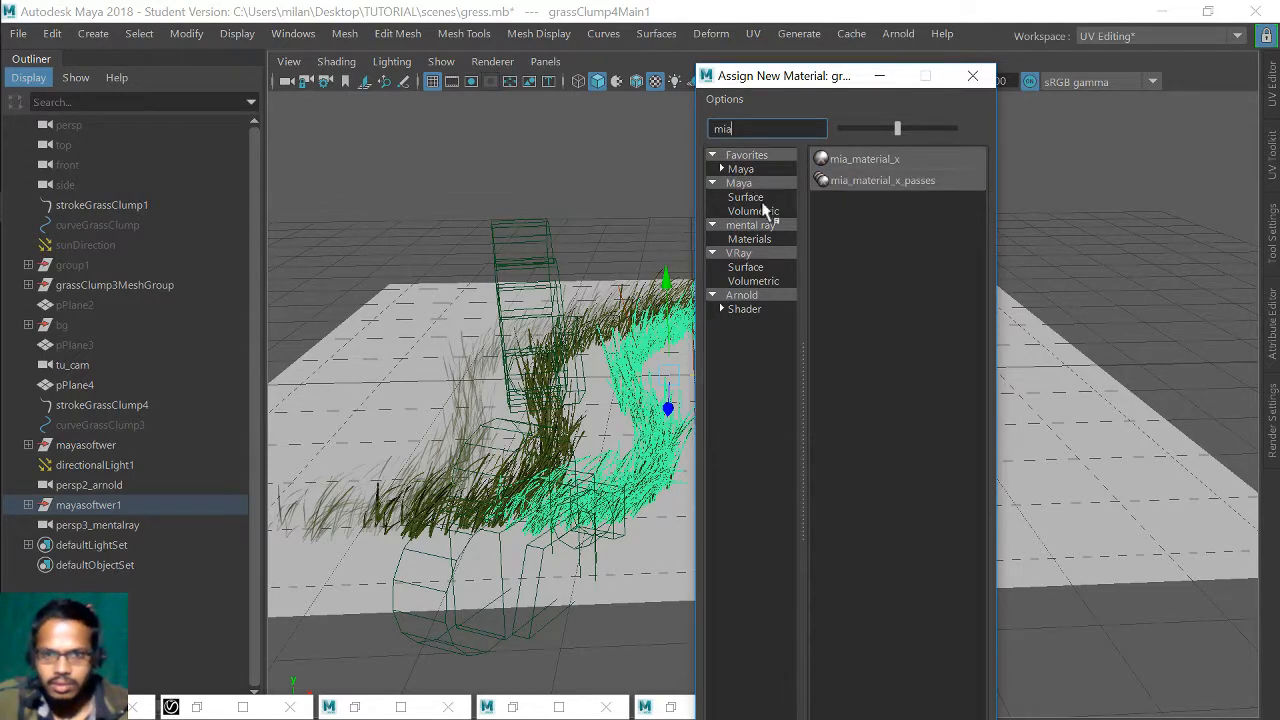
left_click(865, 159)
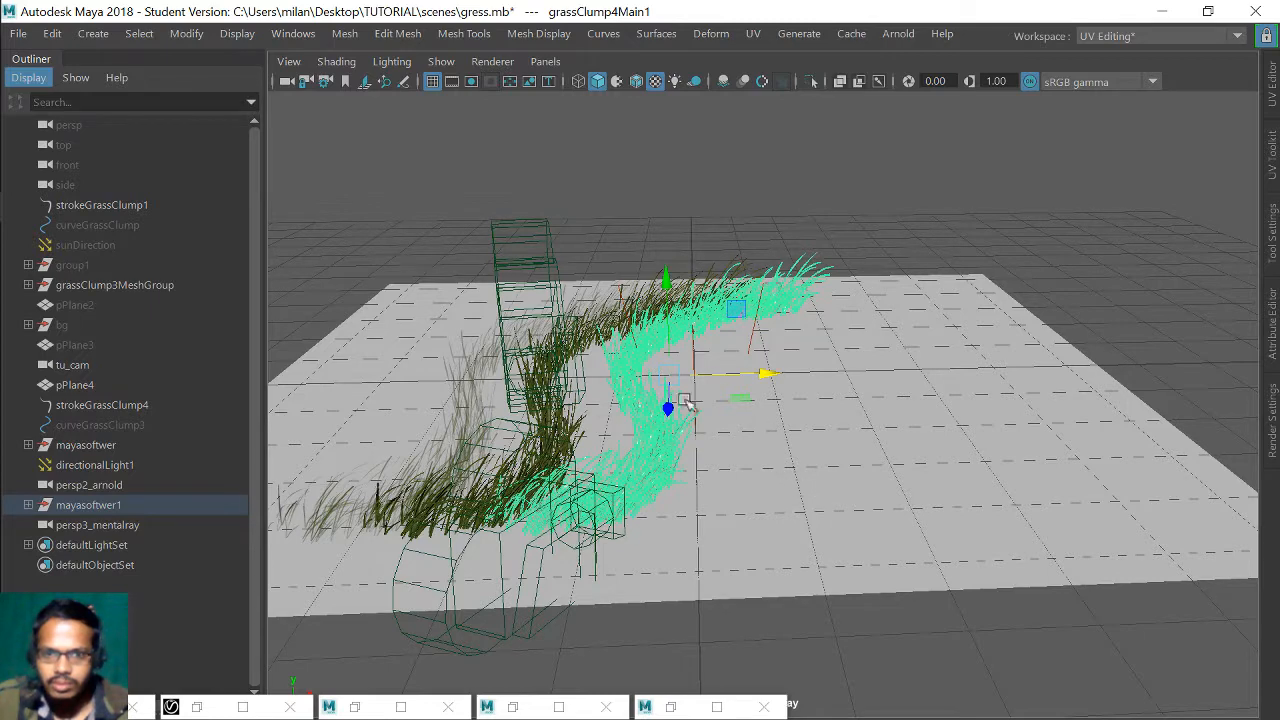
- Bring up the copied clump's material in Hypershade and move its material and shading group nodes clear of the others
right_click_drag(669, 423, 681, 597)
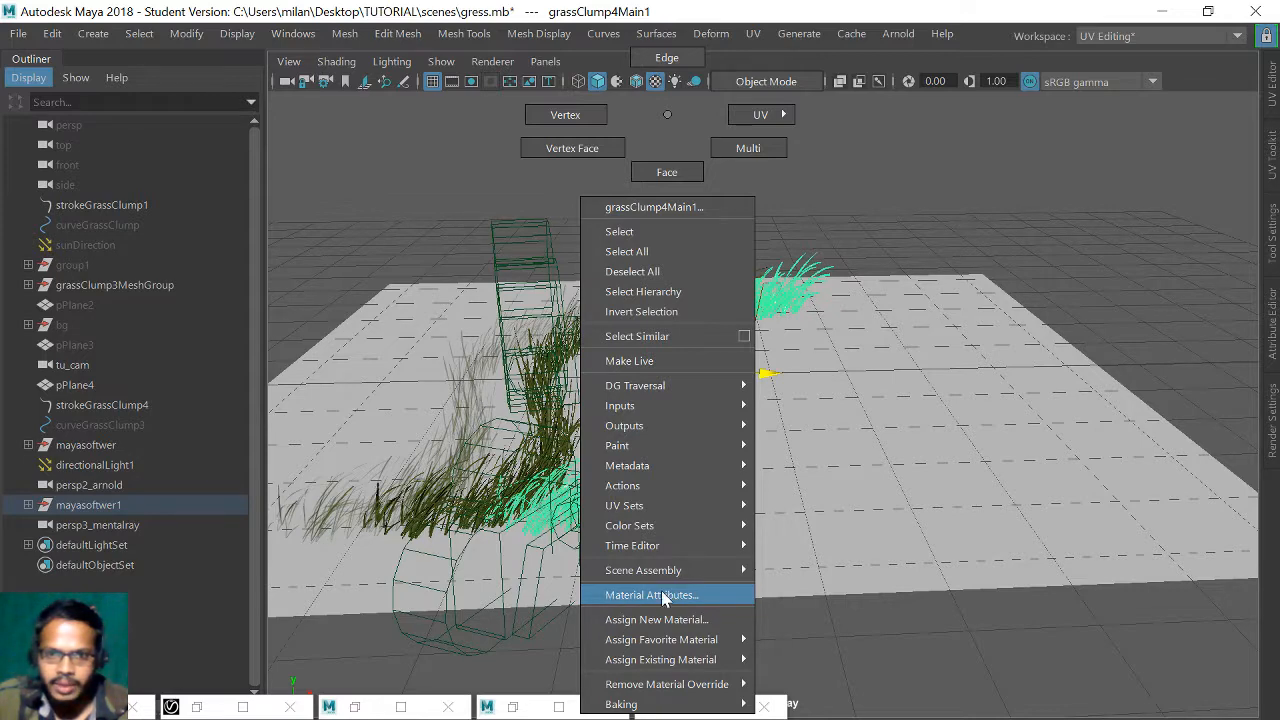
right_click_drag(662, 592, 662, 593)
left_click(717, 706)
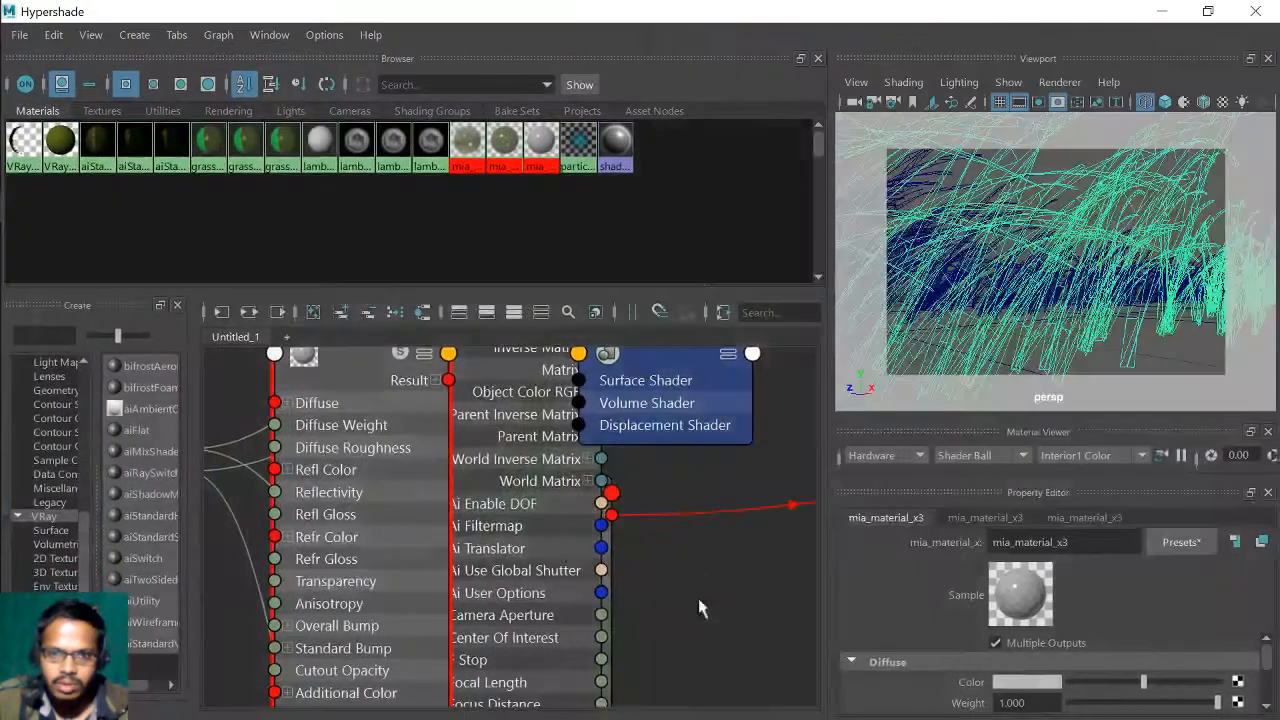
scroll(674, 523, "down", 5)
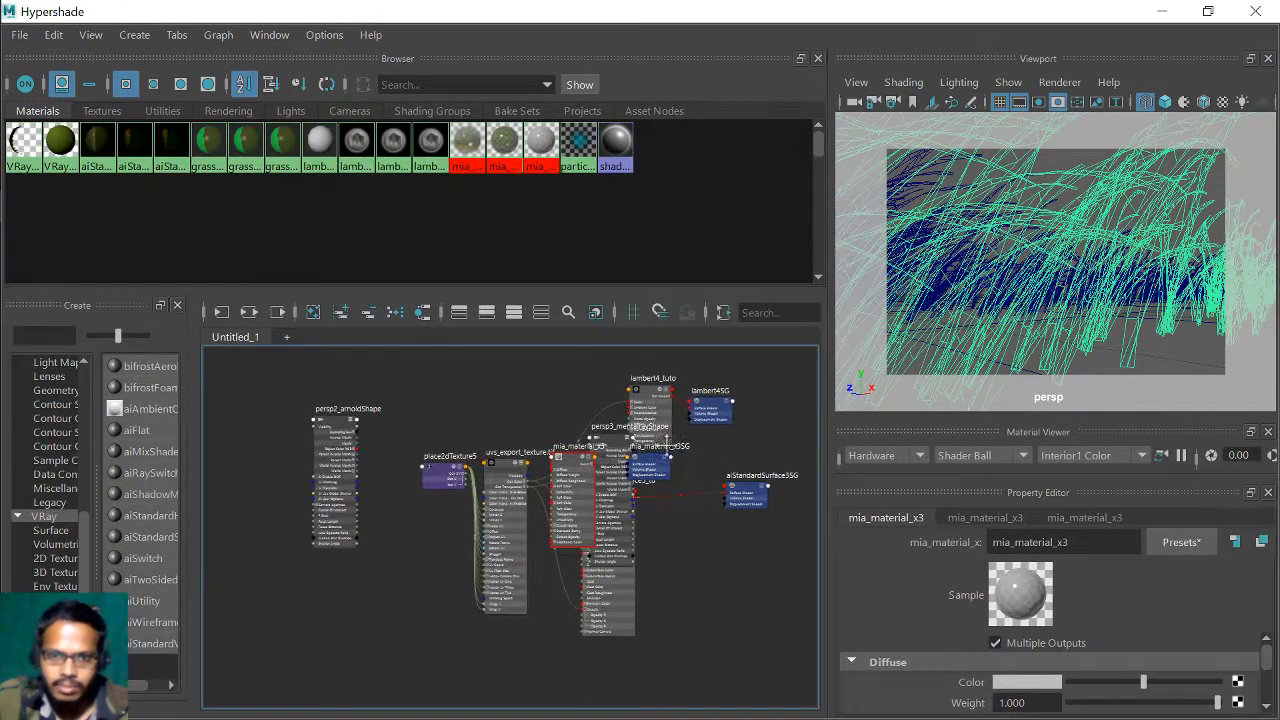
left_click_drag(548, 425, 575, 615)
left_click_drag(615, 362, 744, 547)
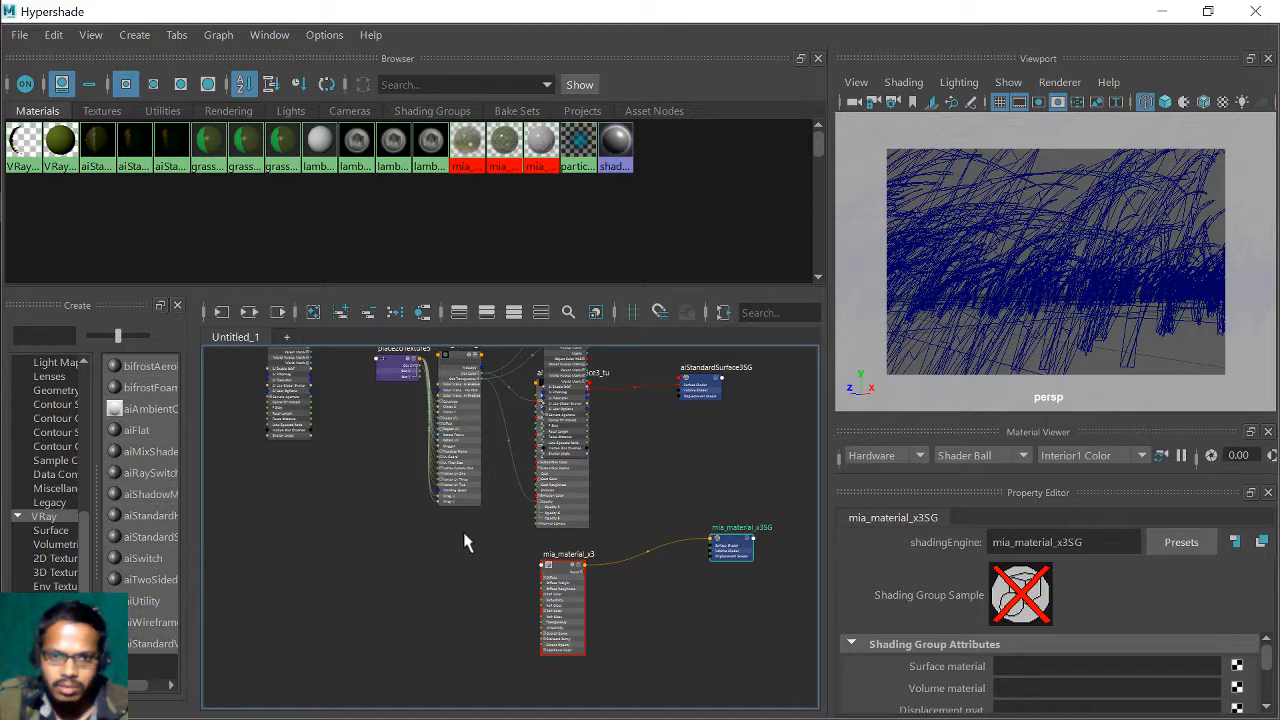
- Move the uvs_export_texture.tif and place2dTexture5 nodes beside the new mental ray material in the graph
middle_click_drag(464, 542, 540, 526, "alt")
left_click_drag(517, 369, 526, 546)
left_click_drag(457, 378, 402, 540)
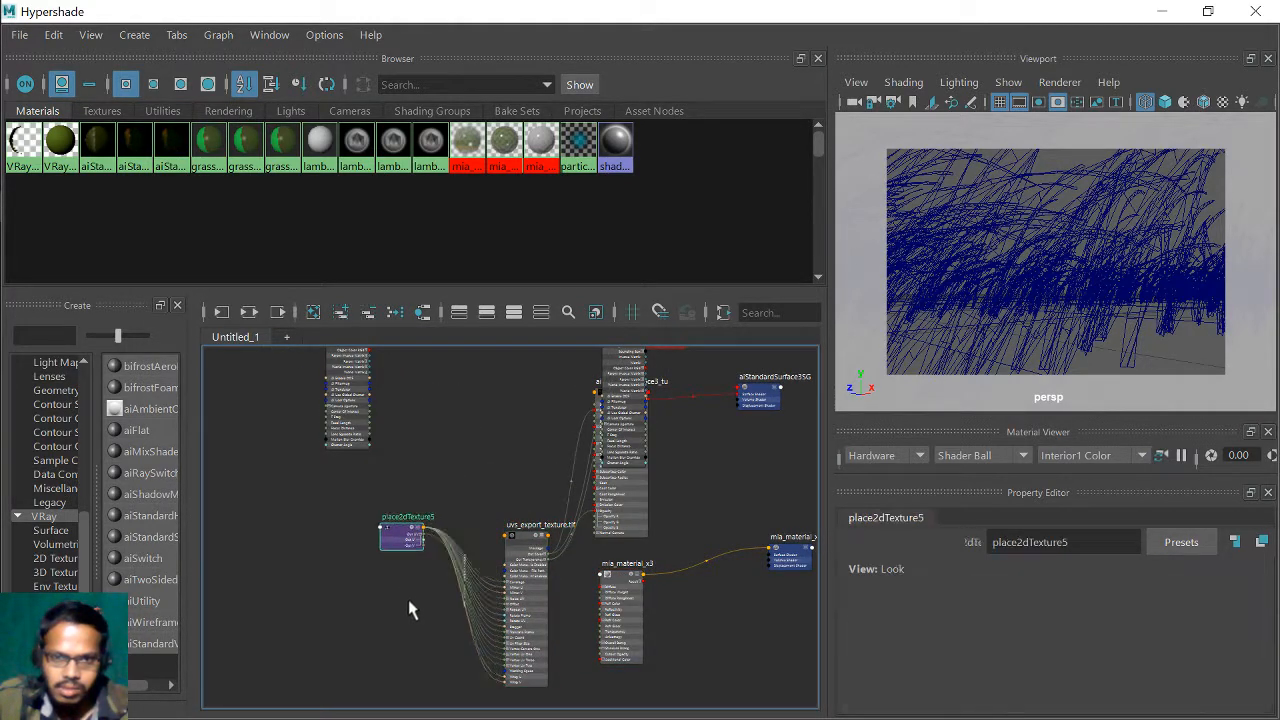
- Connect the uvs_export_texture.tif file texture's Out Color to the Diffuse color of the new mia_material_x
scroll(432, 622, "up", 10)
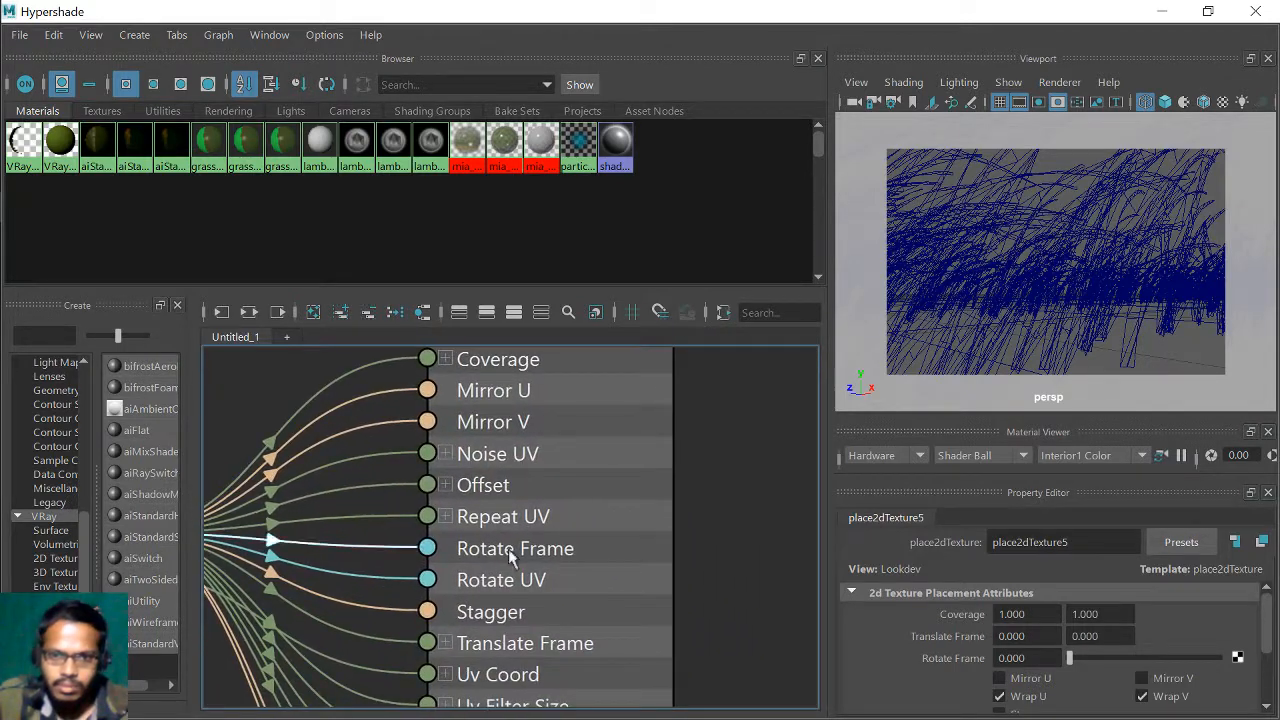
middle_click_drag(508, 549, 586, 523, "alt")
scroll(586, 523, "down", 5)
scroll(598, 453, "up", 3)
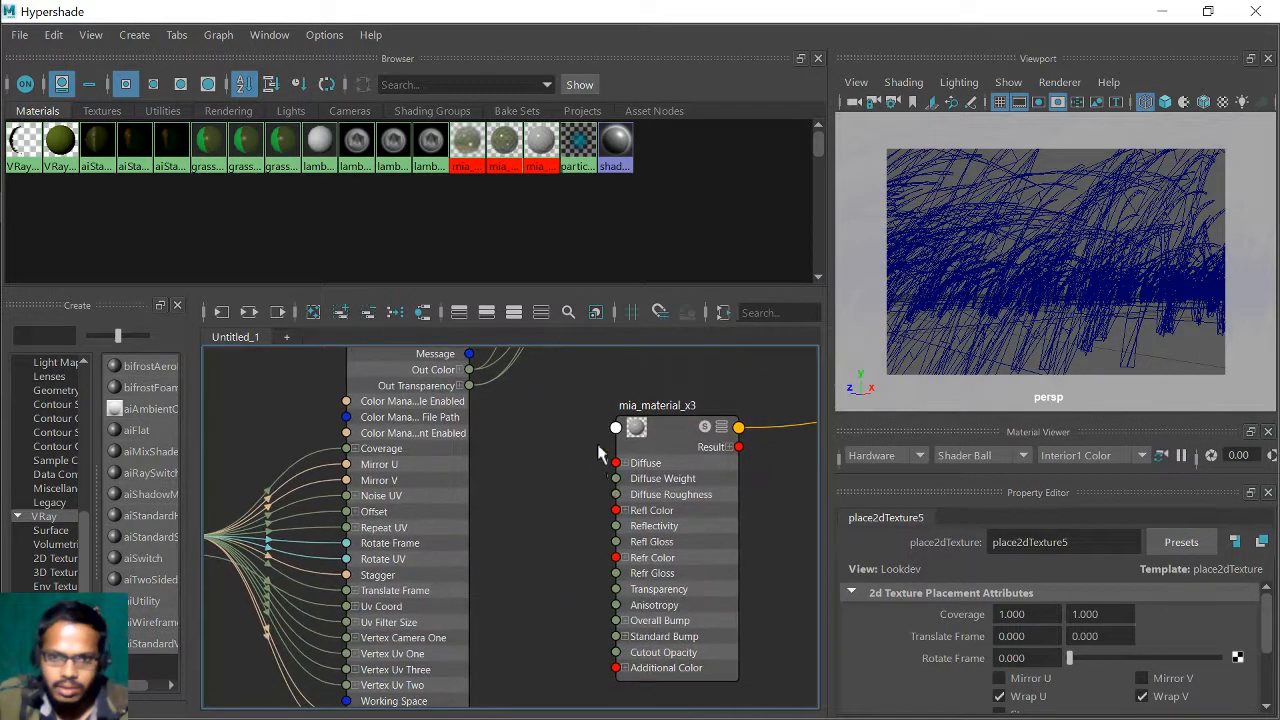
scroll(598, 453, "up", 3)
left_click_drag(778, 481, 766, 449)
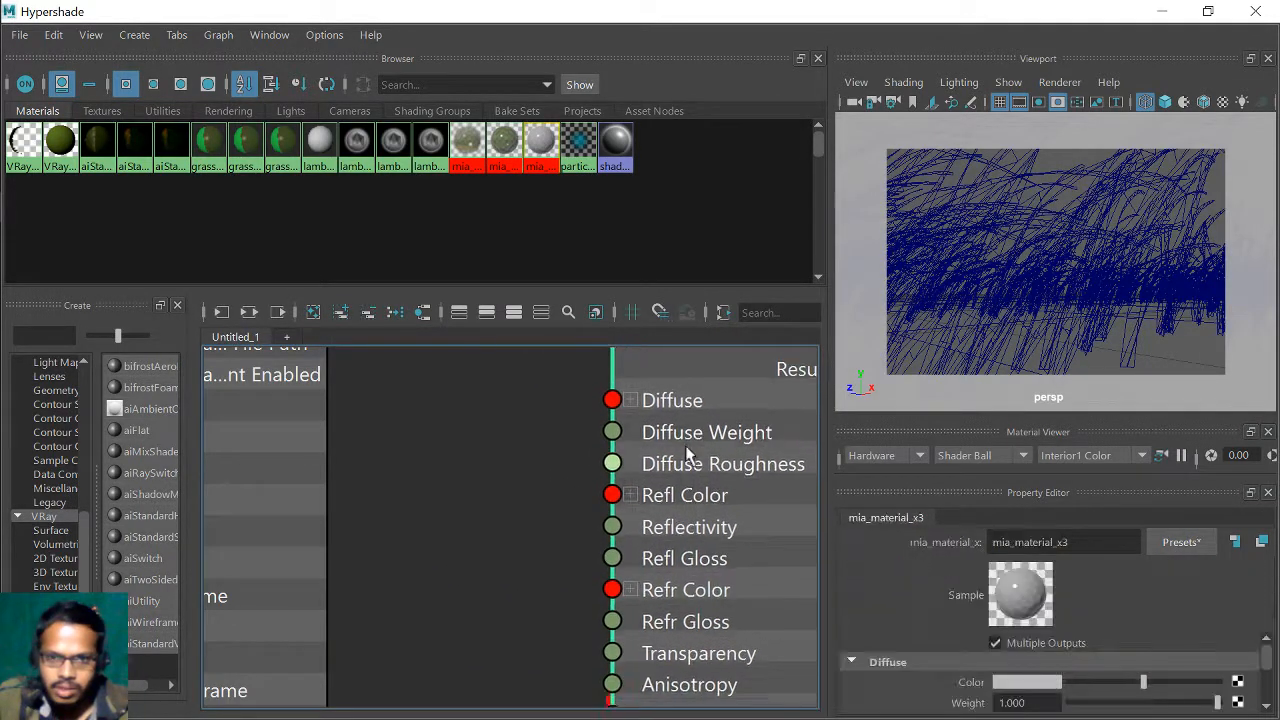
scroll(696, 461, "down", 2)
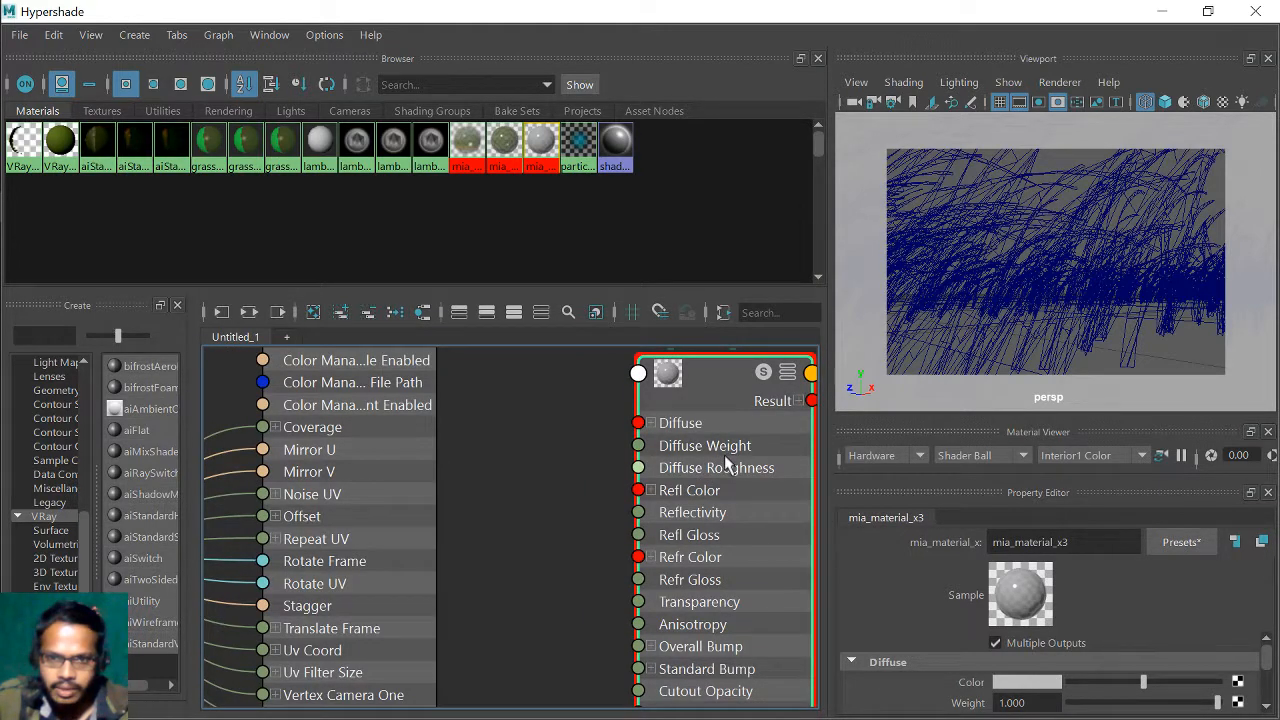
middle_click_drag(293, 420, 293, 426)
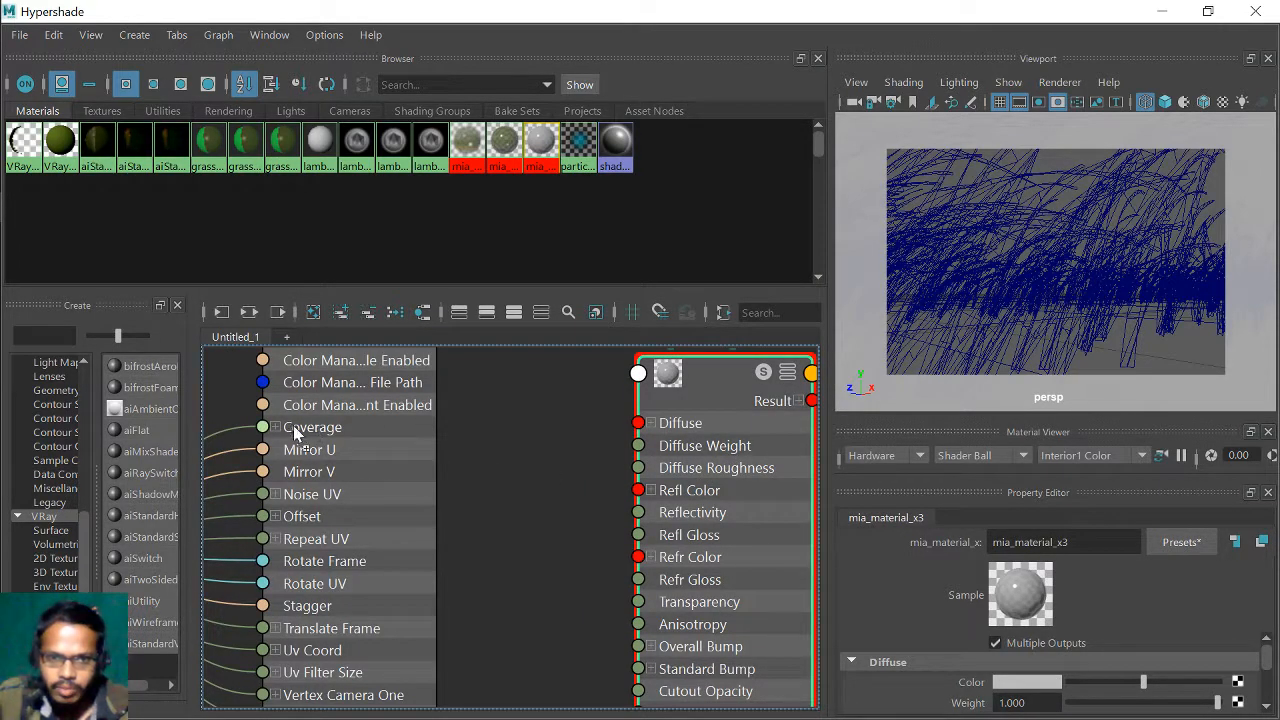
middle_click_drag(515, 617, 1025, 690)
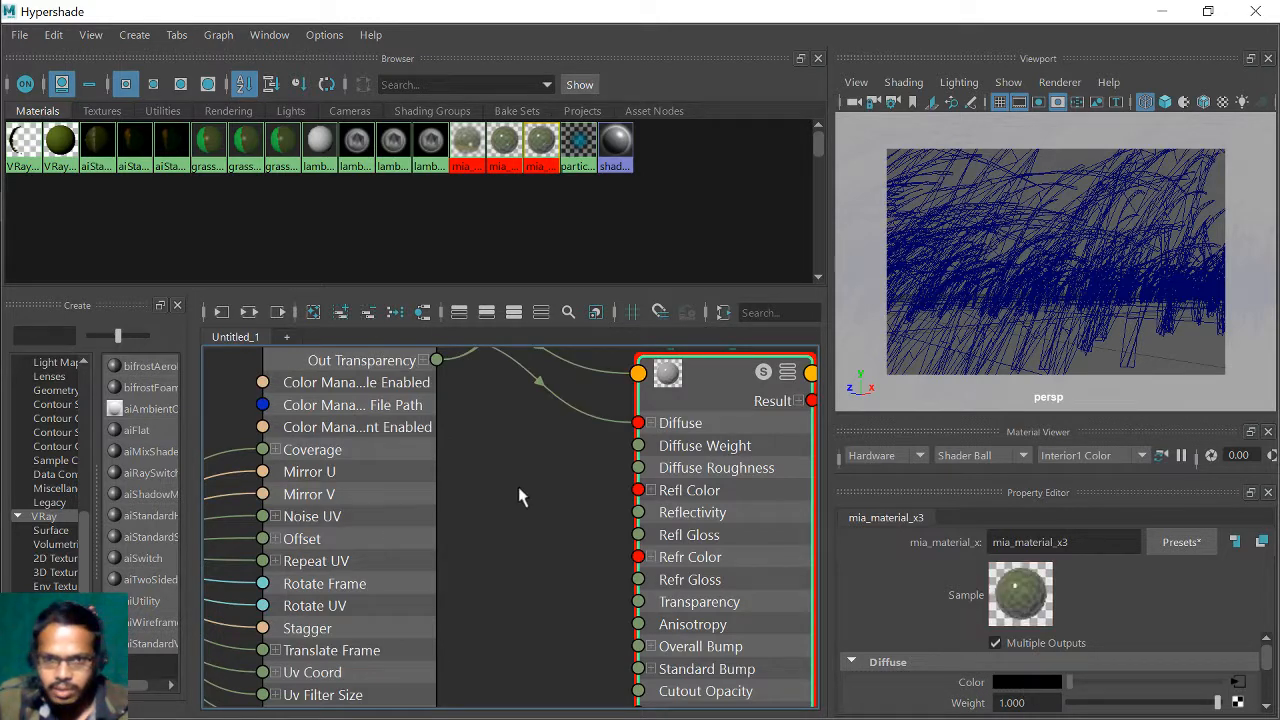
left_click_drag(741, 419, 724, 406)
middle_click_drag(470, 453, 528, 569)
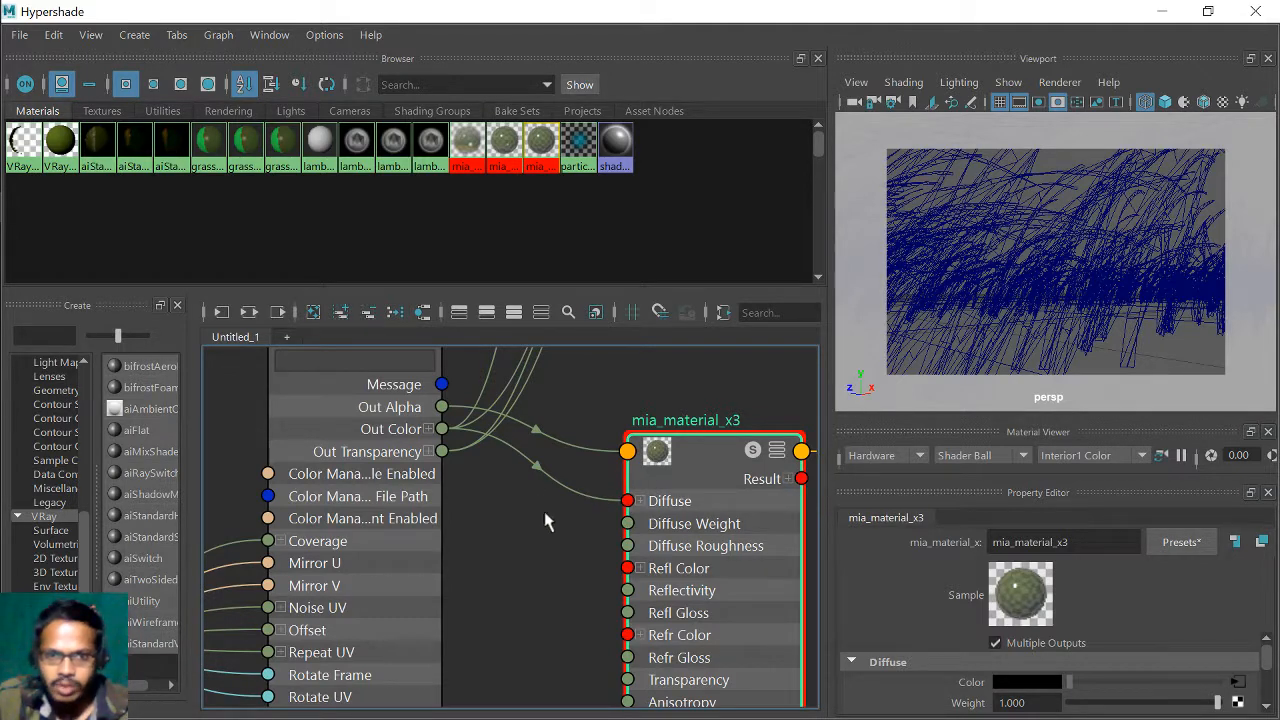
middle_click_drag(545, 521, 519, 465)
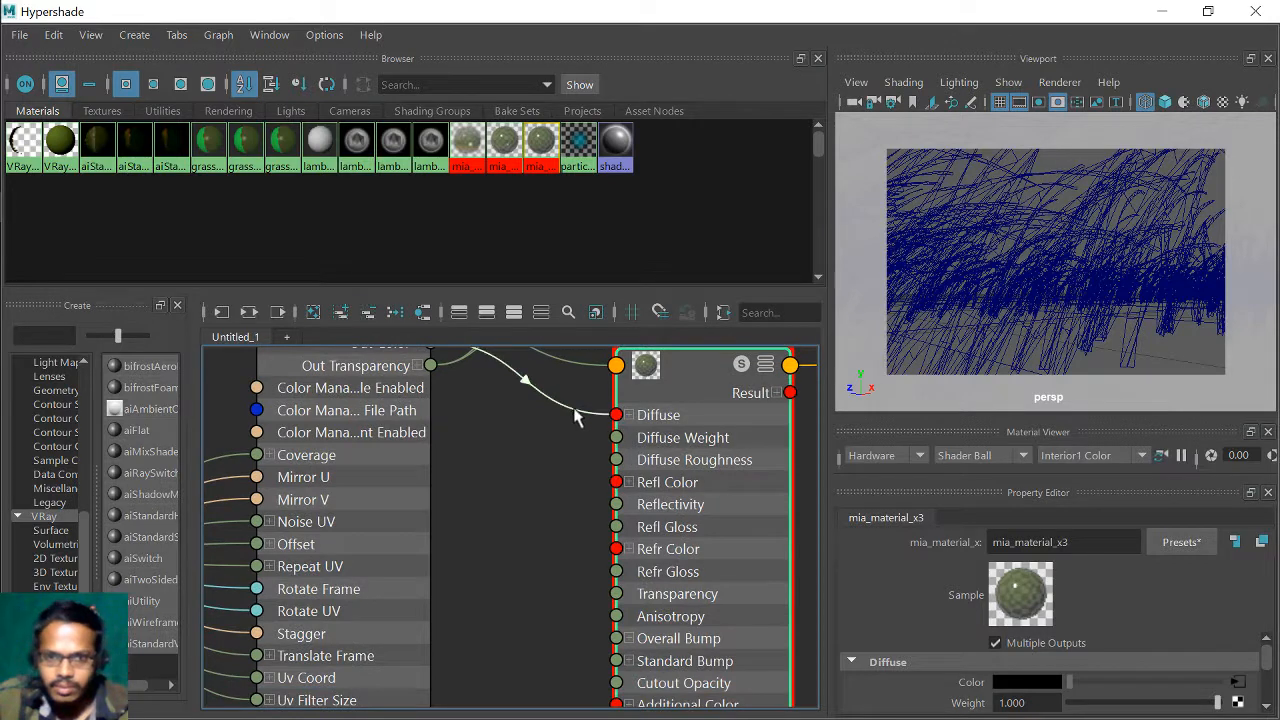
middle_click_drag(533, 415, 551, 491)
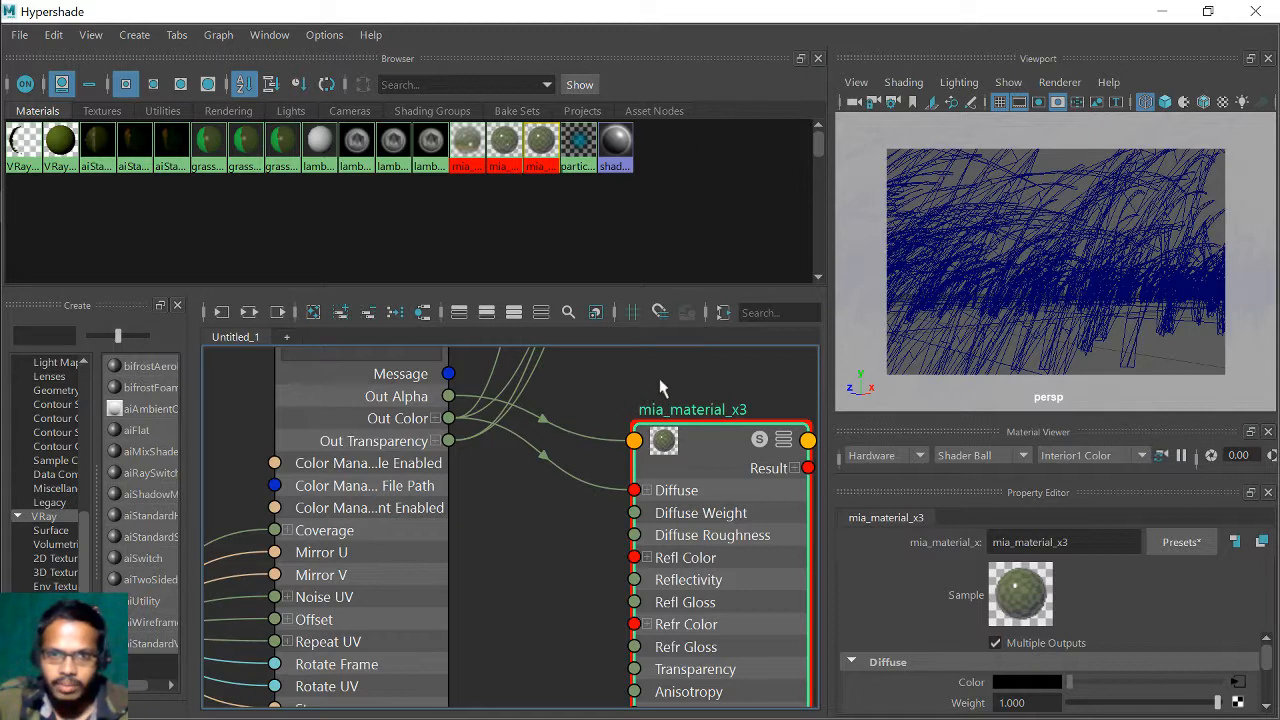
- Minimize Hypershade and Photoshop, restore the main Maya window to full size and inspect the textured clump in the persp3_mentalray view
double_click(716, 22)
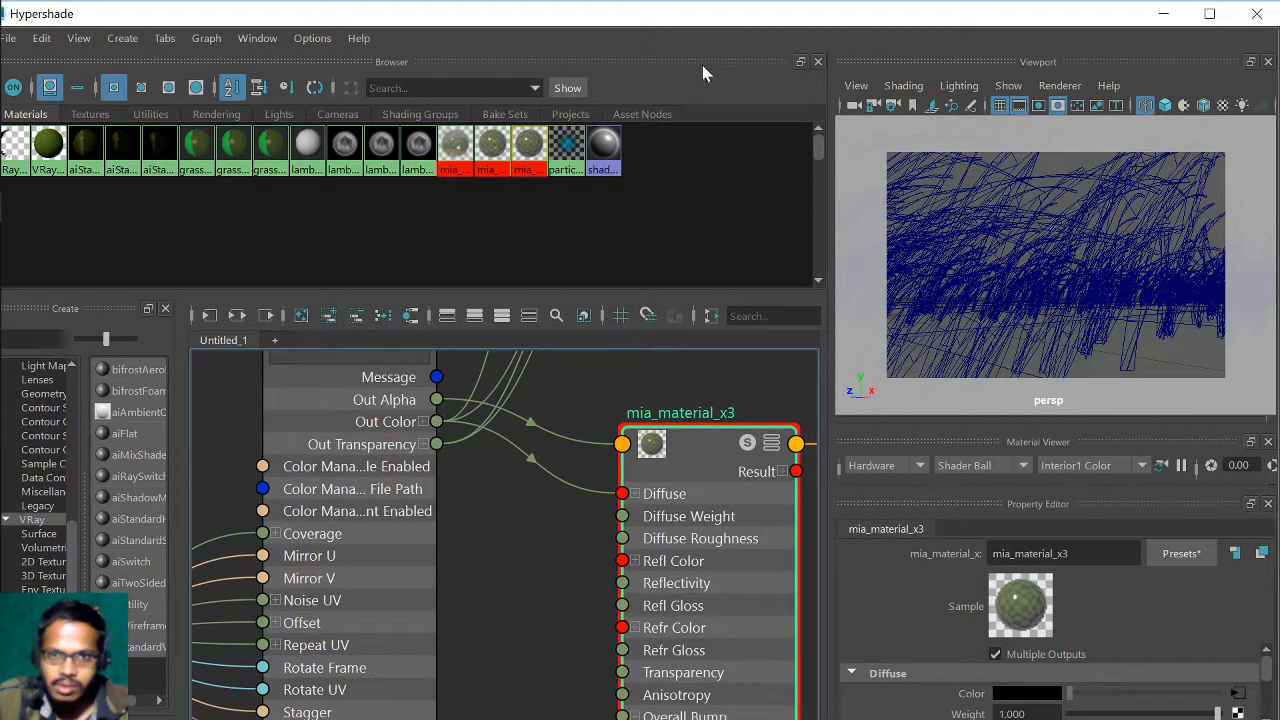
left_click(1166, 15)
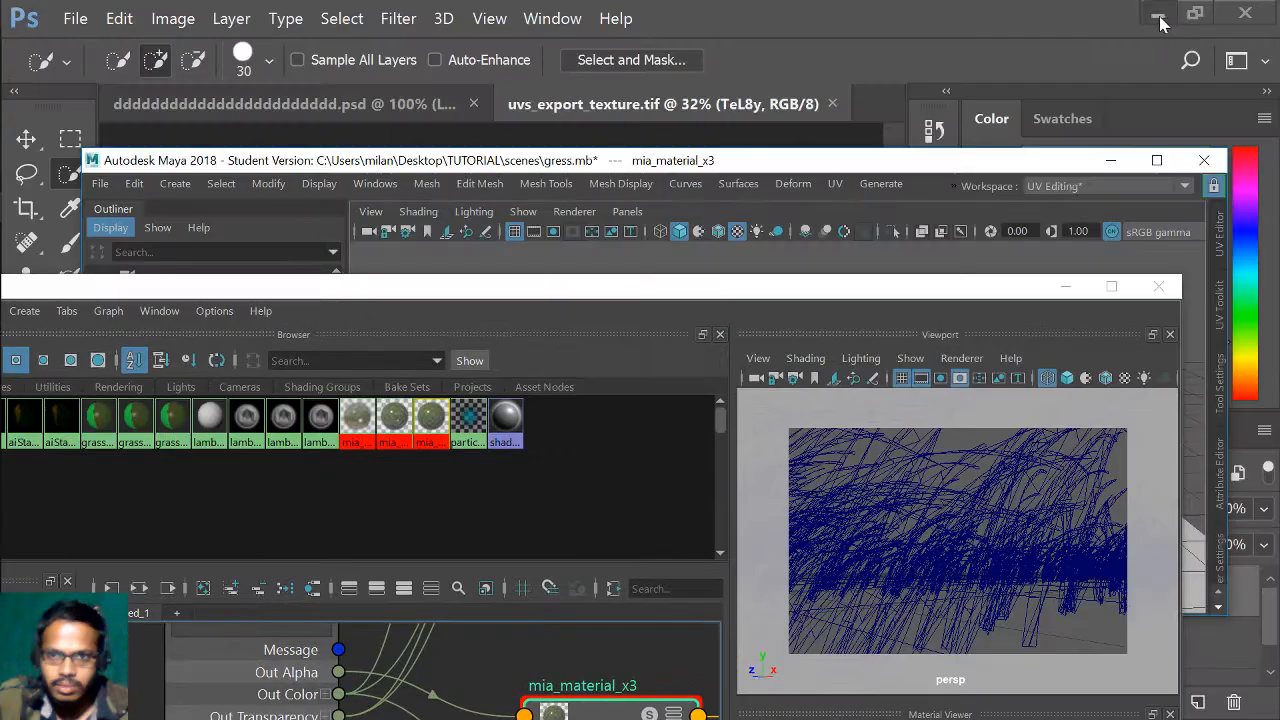
double_click(999, 170)
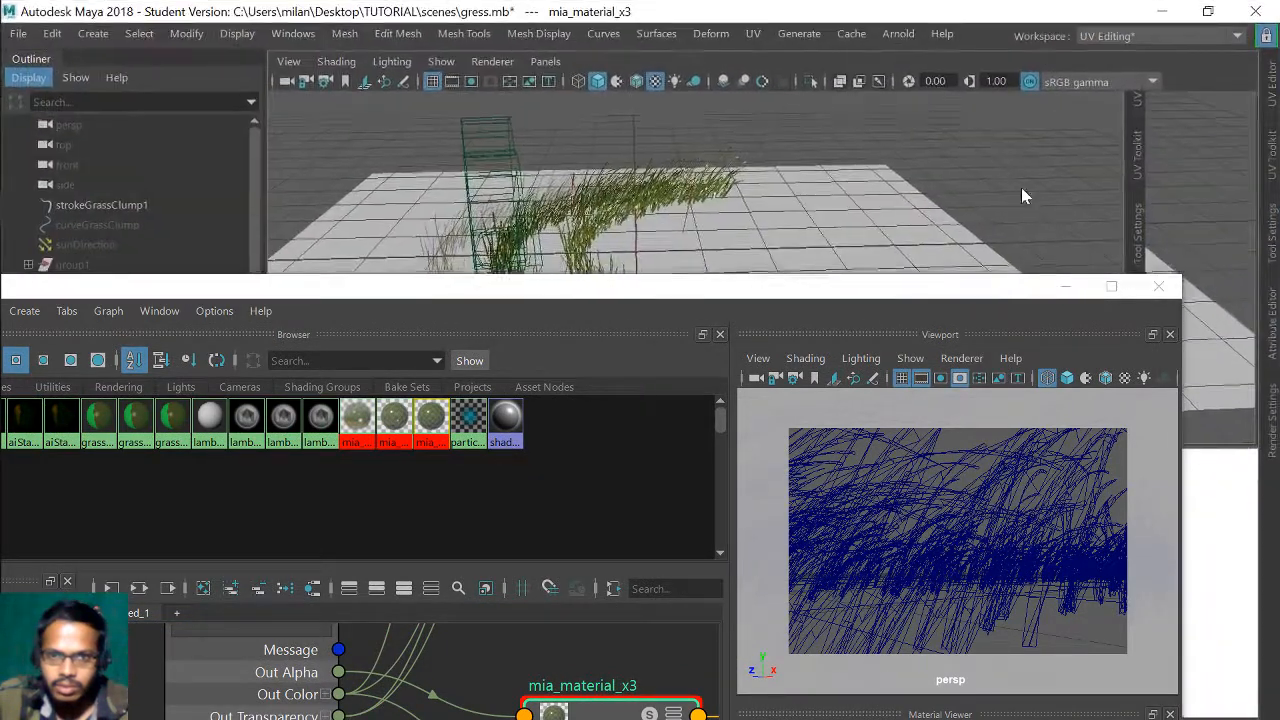
left_click(1063, 288)
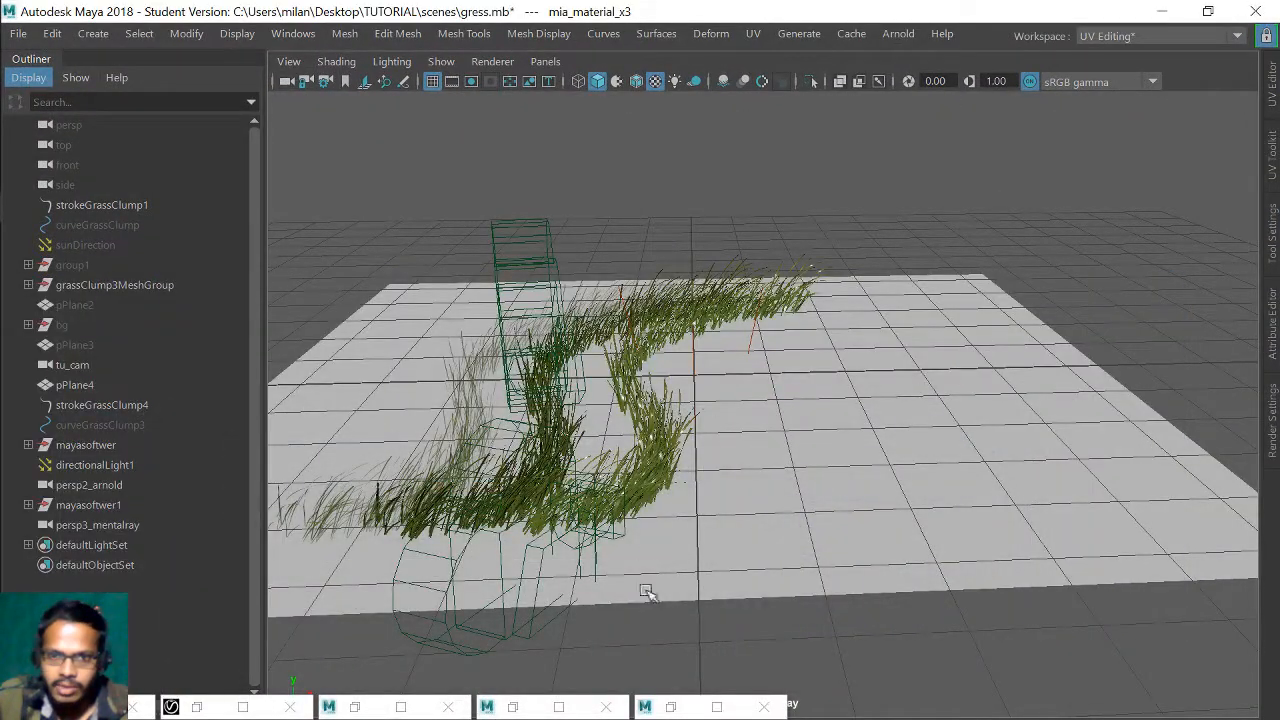
left_click(718, 706)
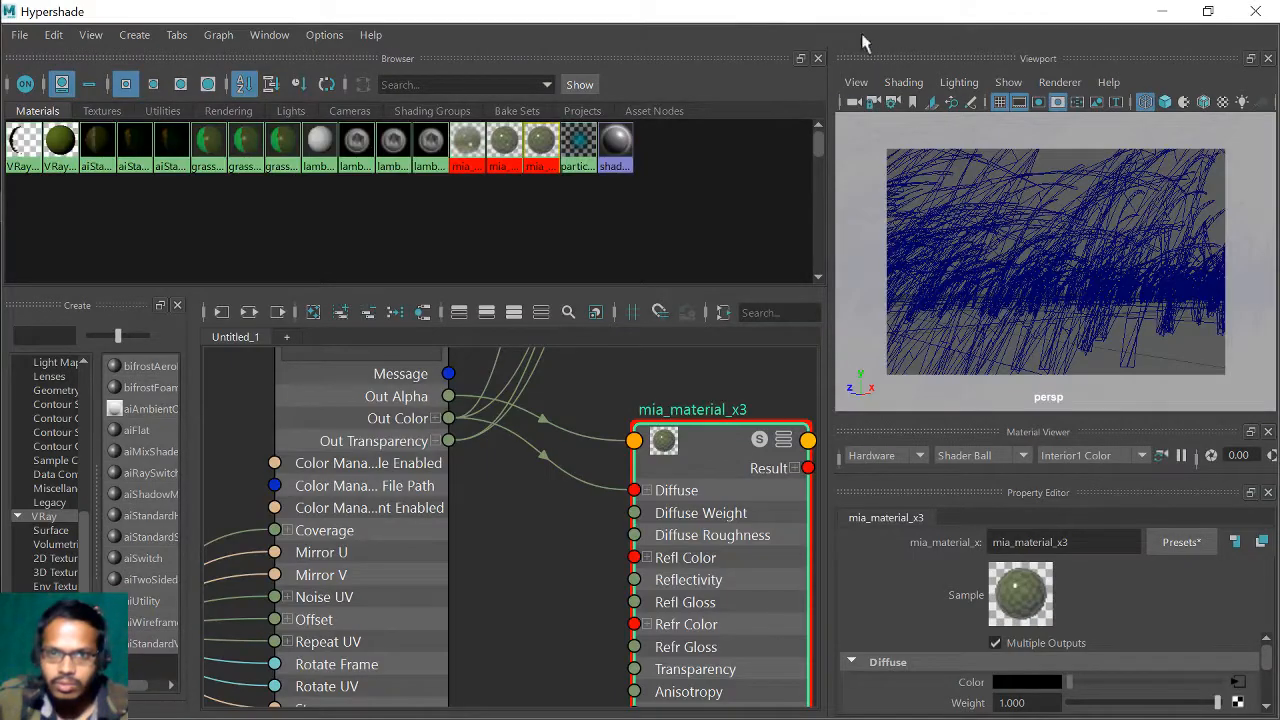
left_click_drag(857, 12, 720, 148)
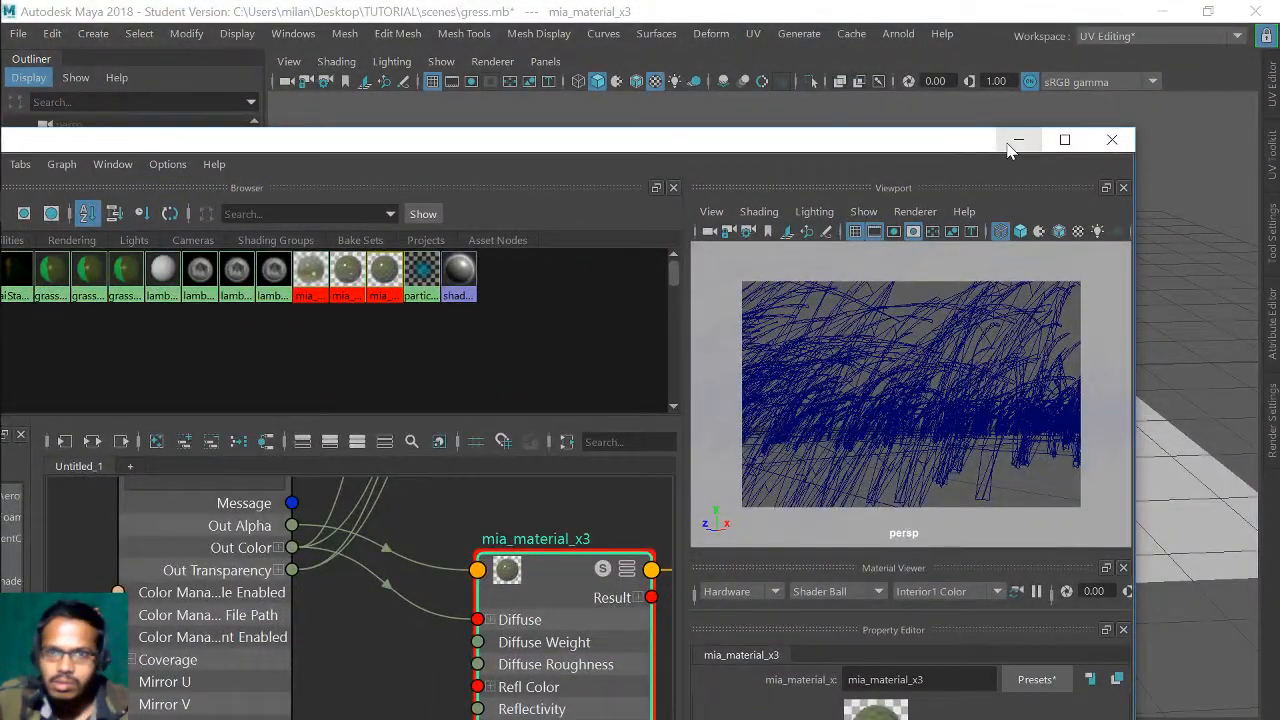
left_click(1018, 140)
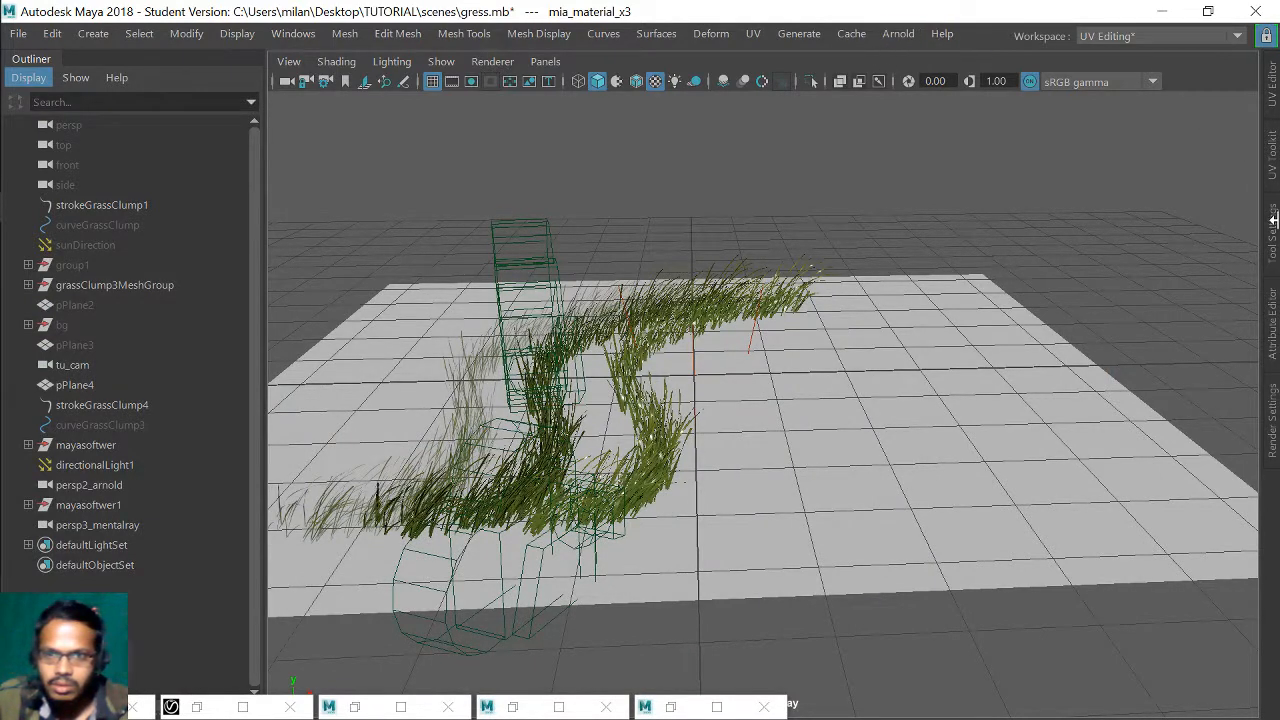
- Set the scene's renderer to mental ray in the Render Settings
left_click(1270, 428)
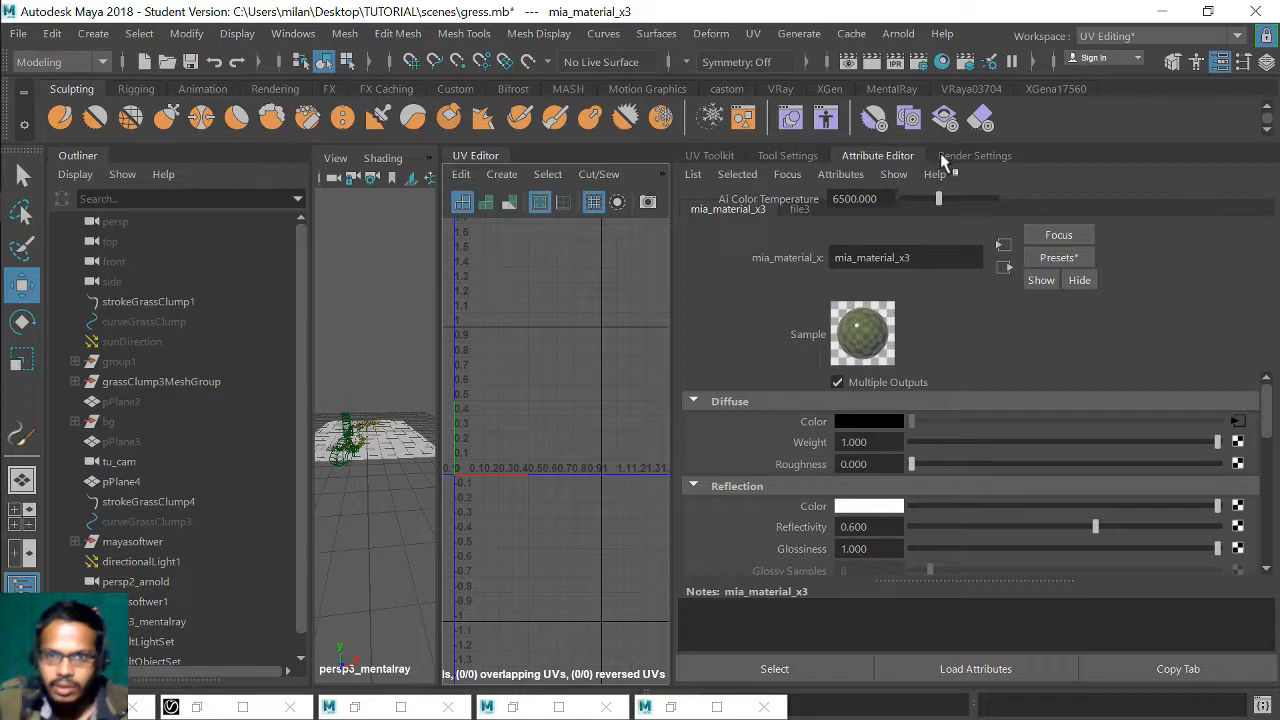
key("ctrl+space")
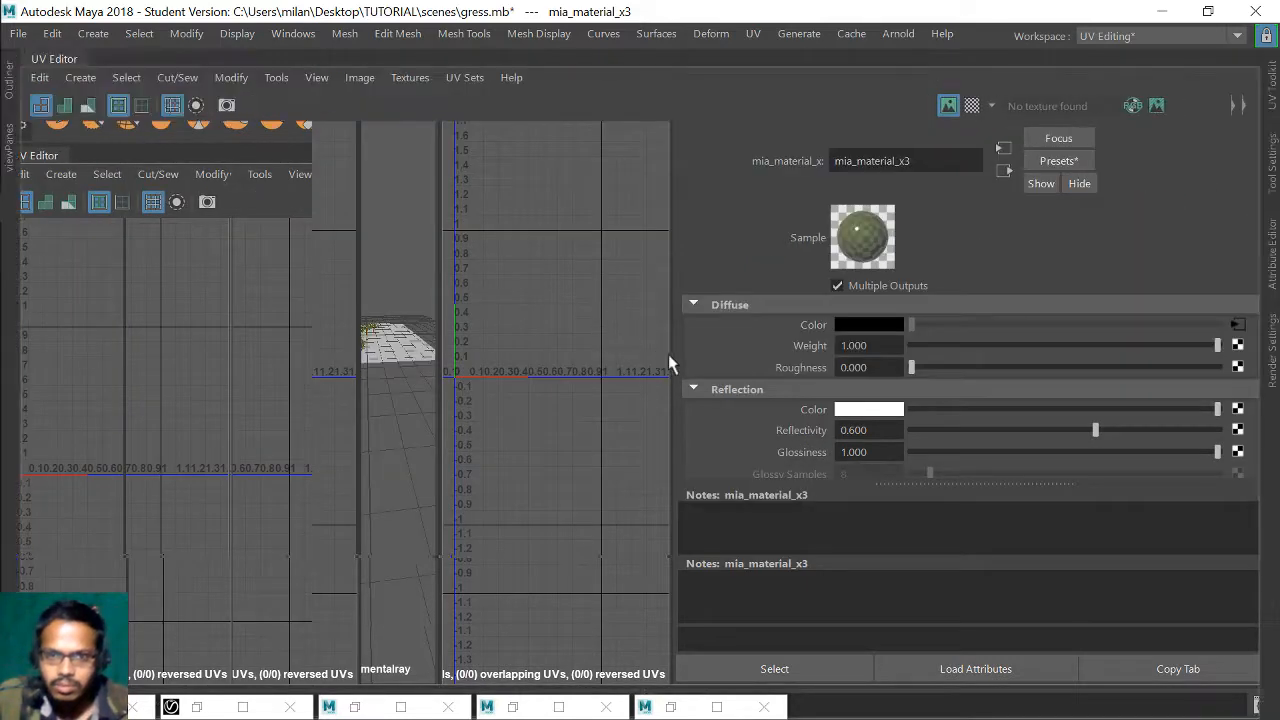
key("ctrl+space")
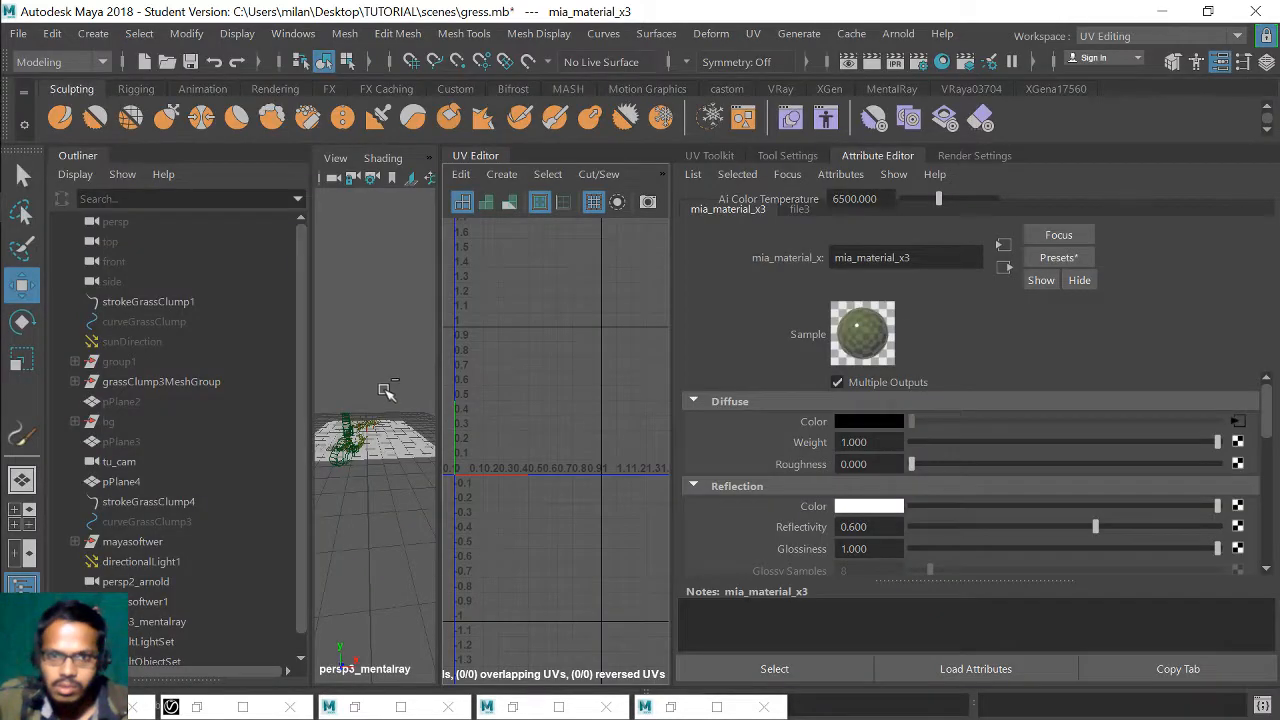
key("space")
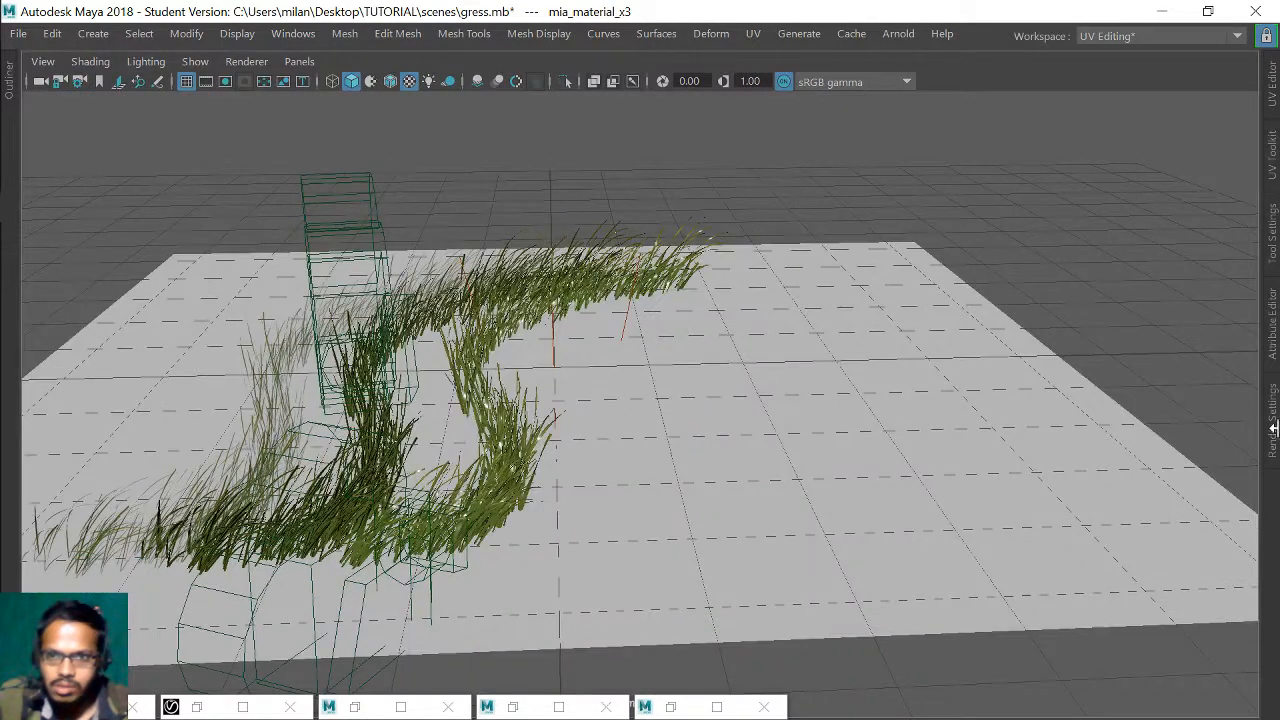
left_click(1273, 421)
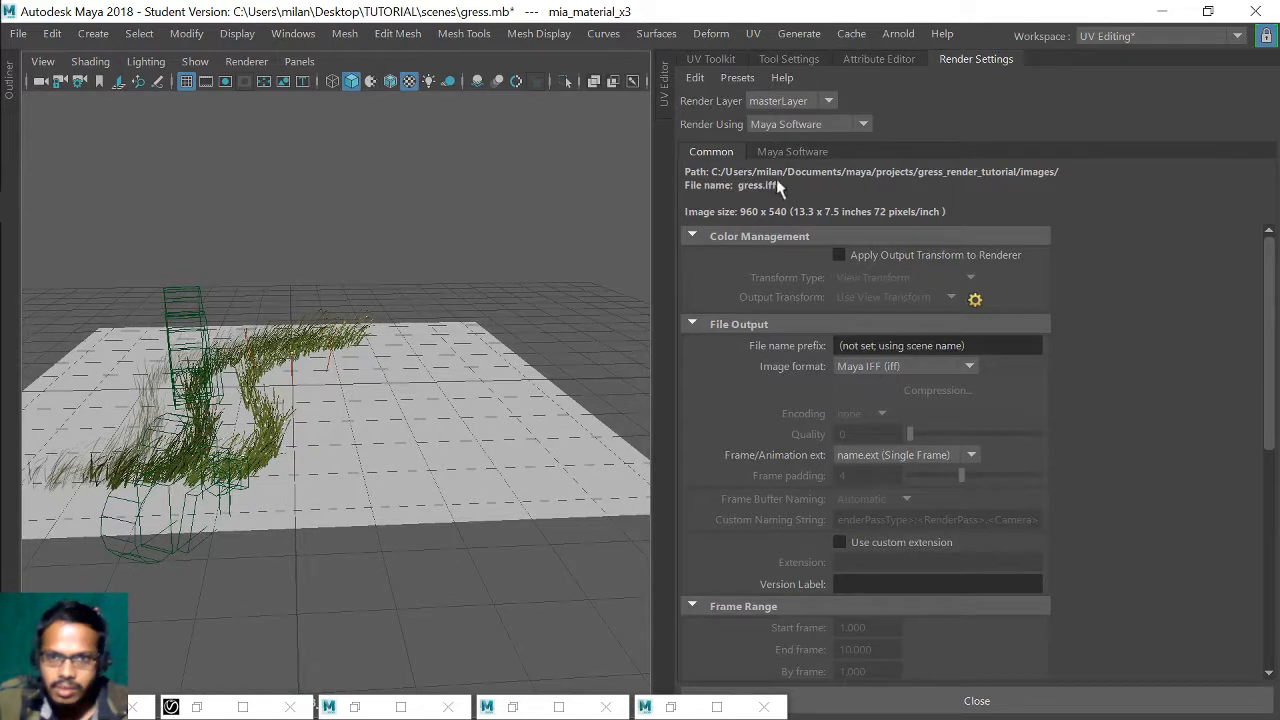
left_click(805, 125)
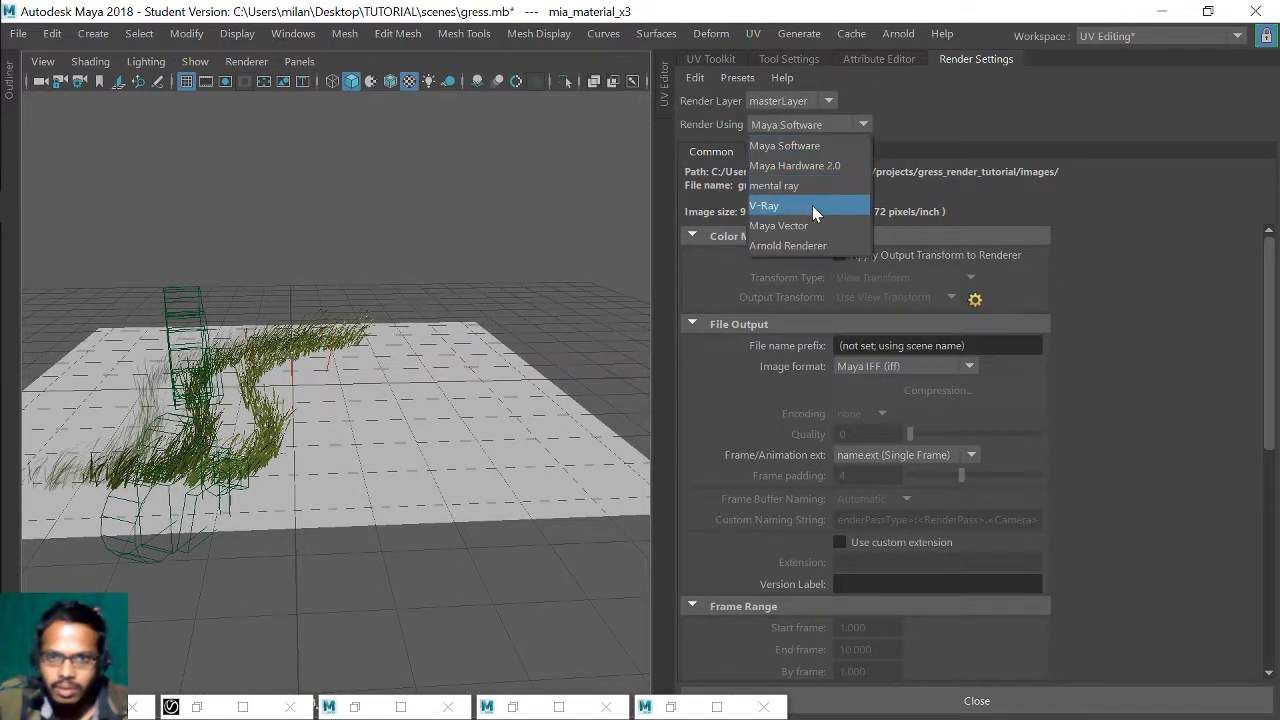
left_click(813, 187)
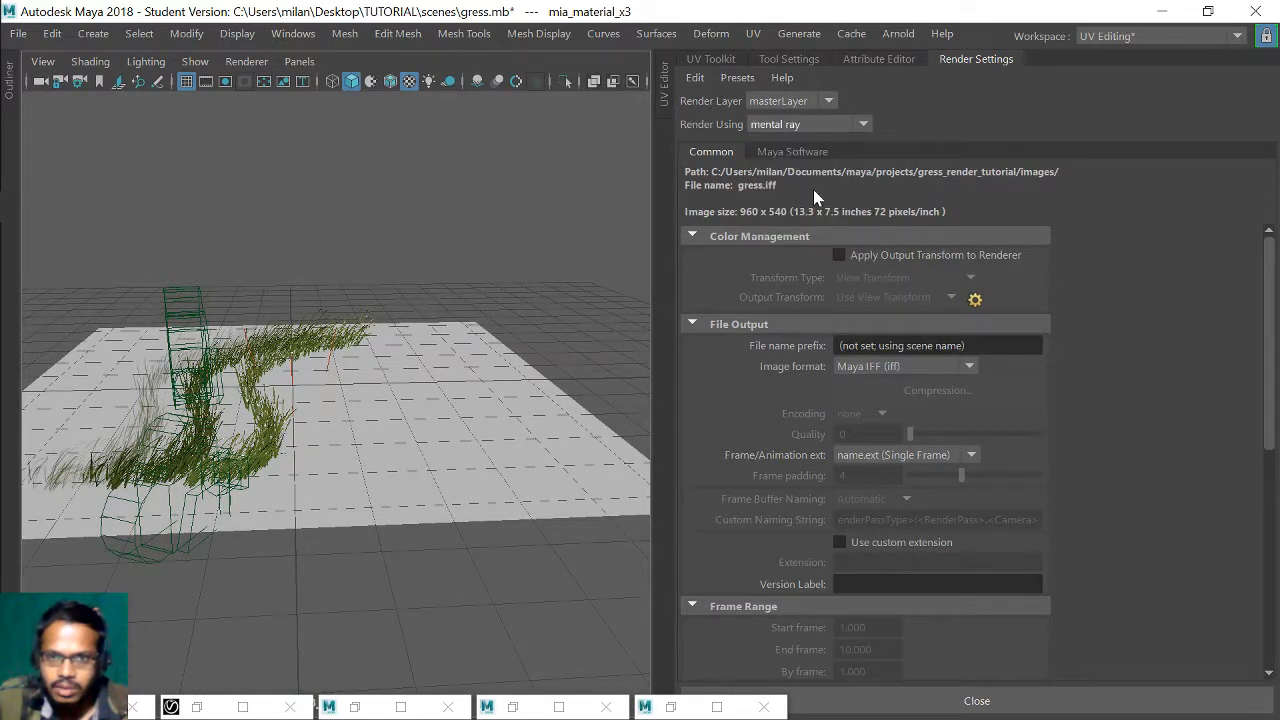
left_click(674, 700)
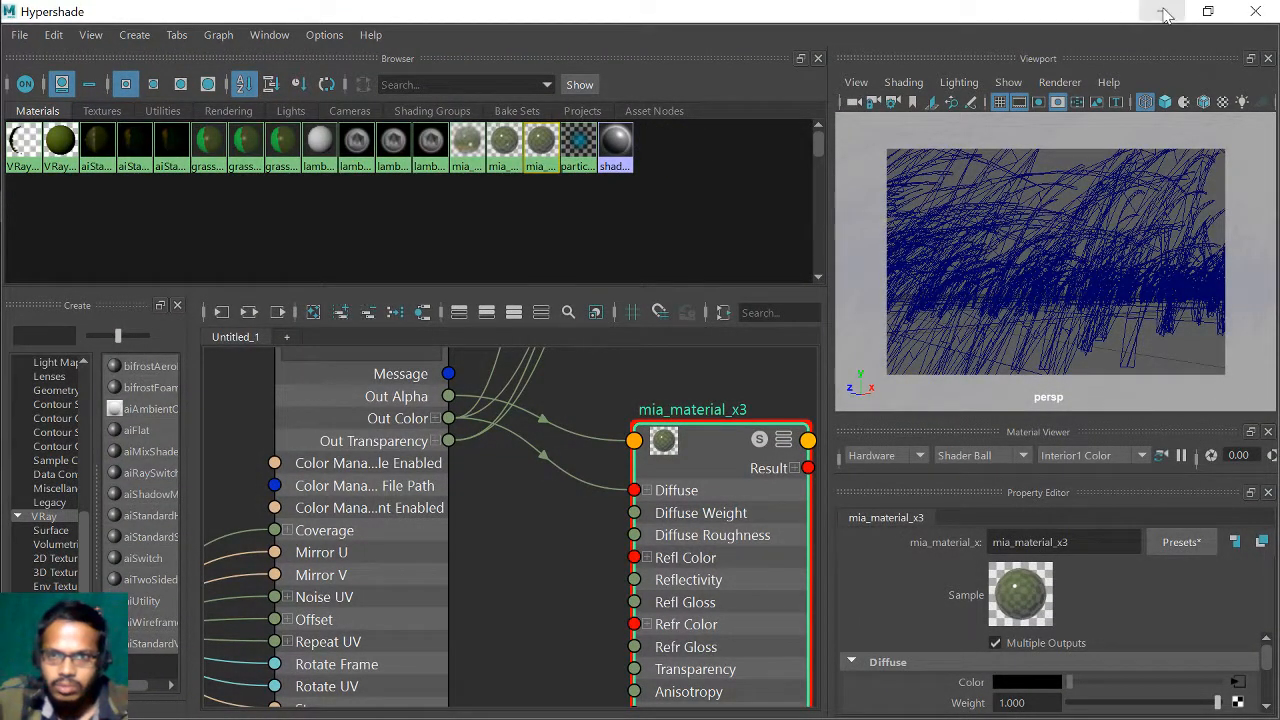
left_click(1163, 11)
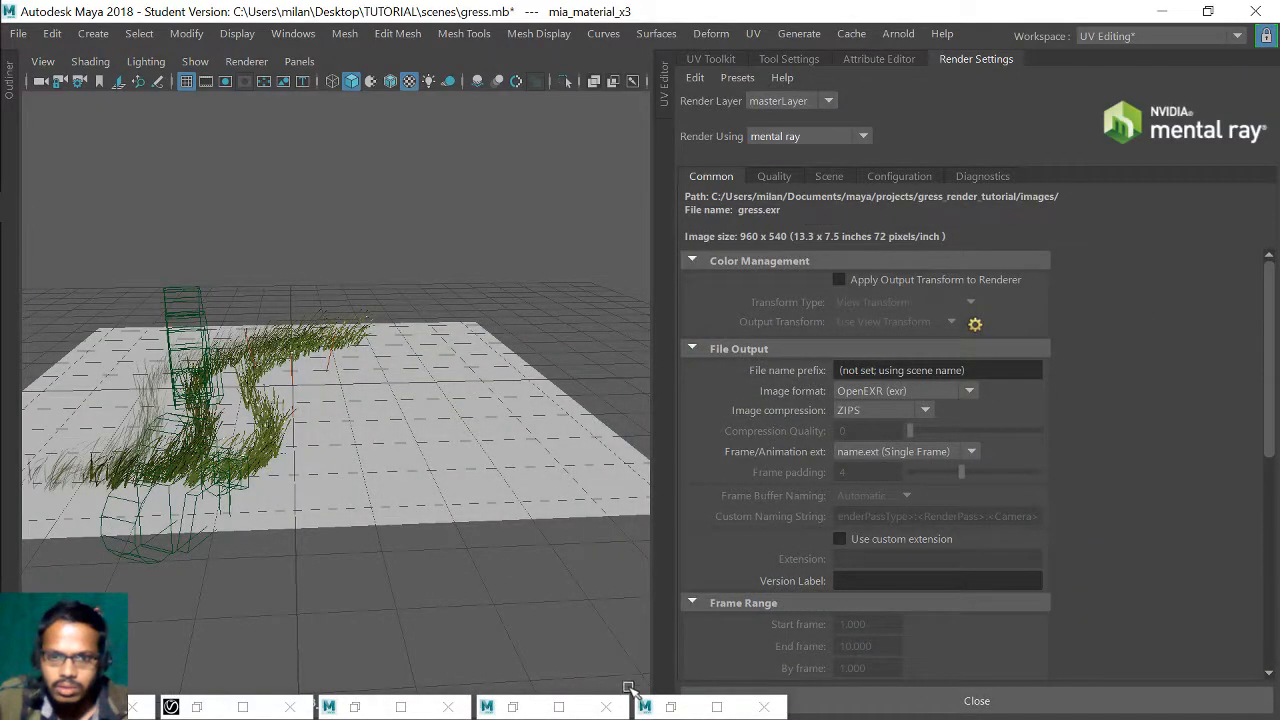
left_click(560, 707)
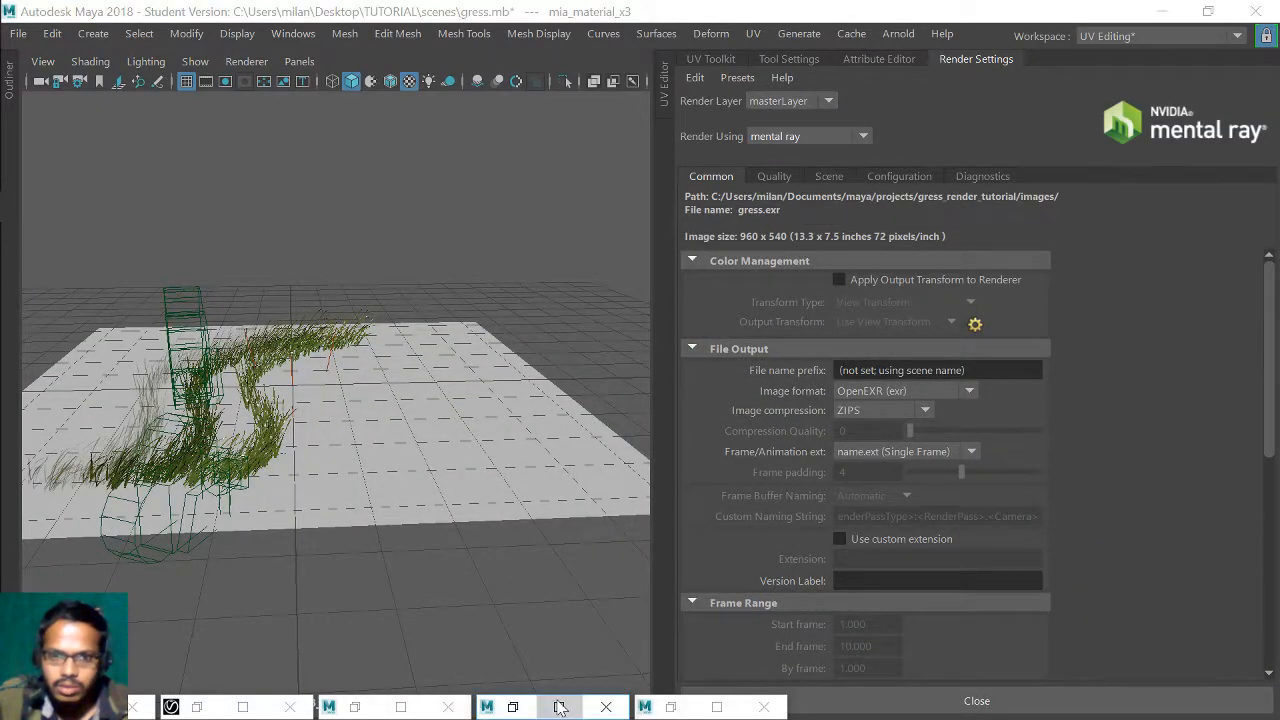
double_click(463, 8)
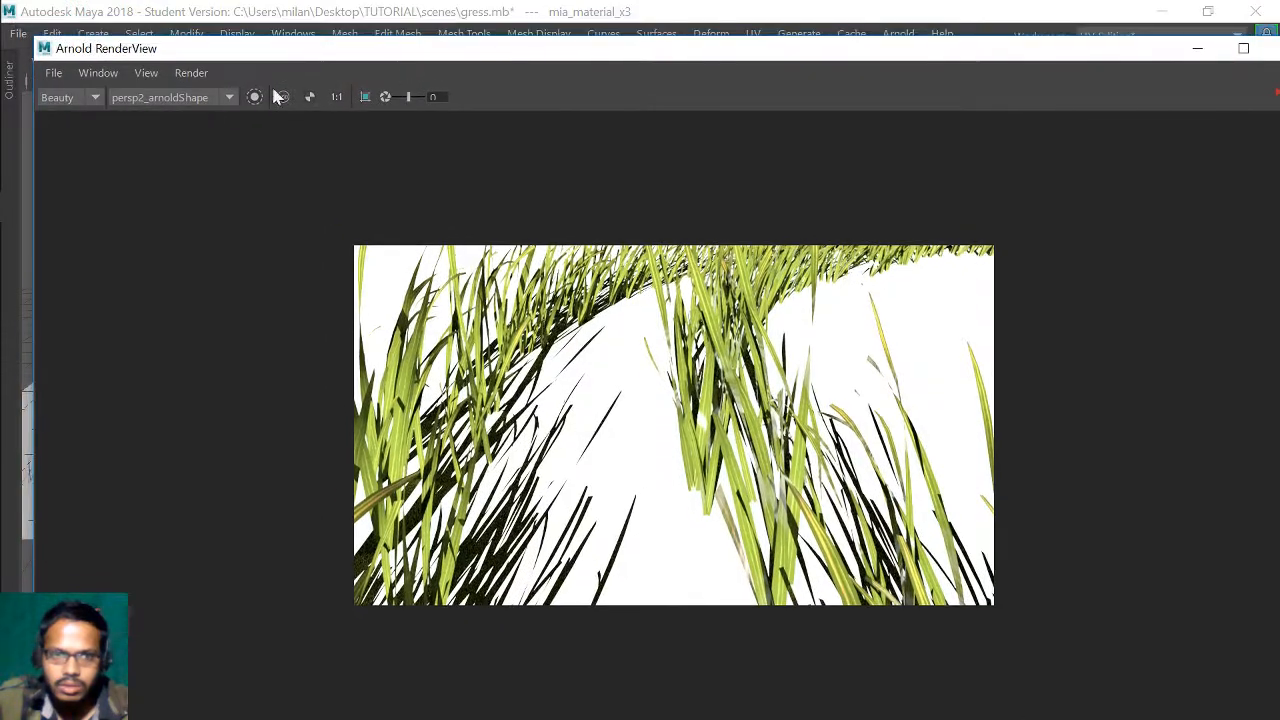
left_click(206, 101)
left_click(210, 100)
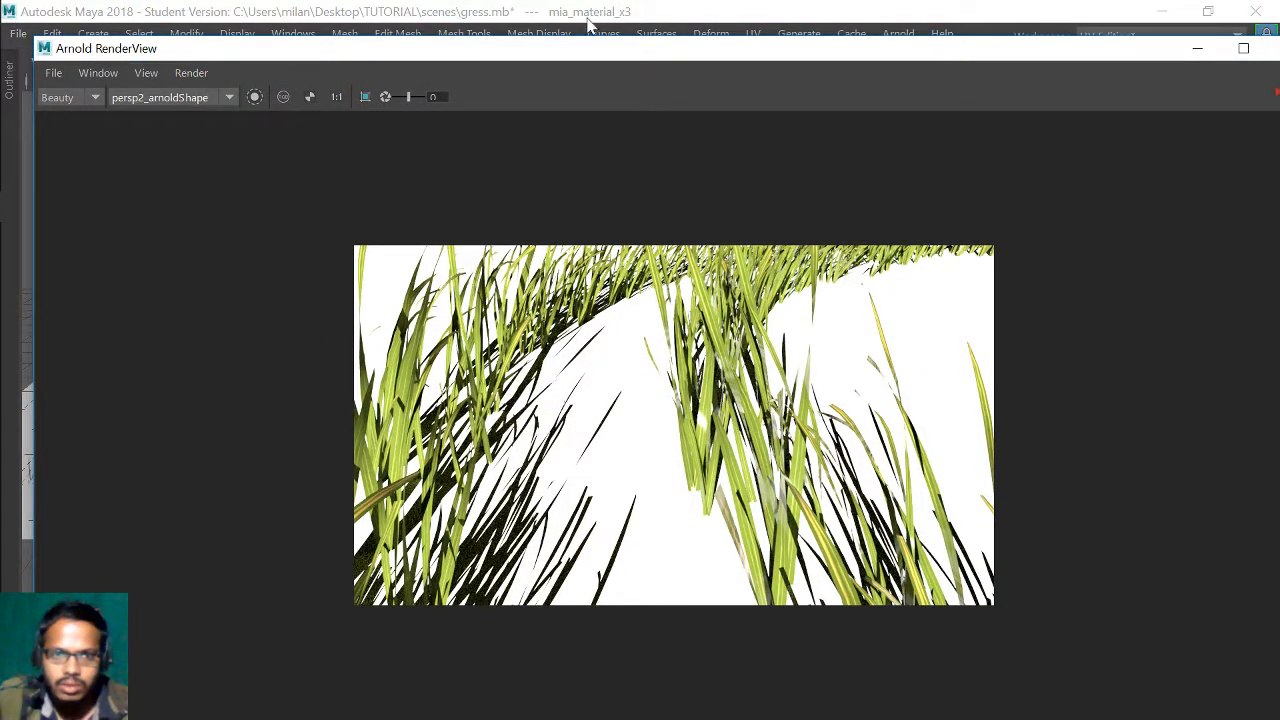
left_click(1197, 48)
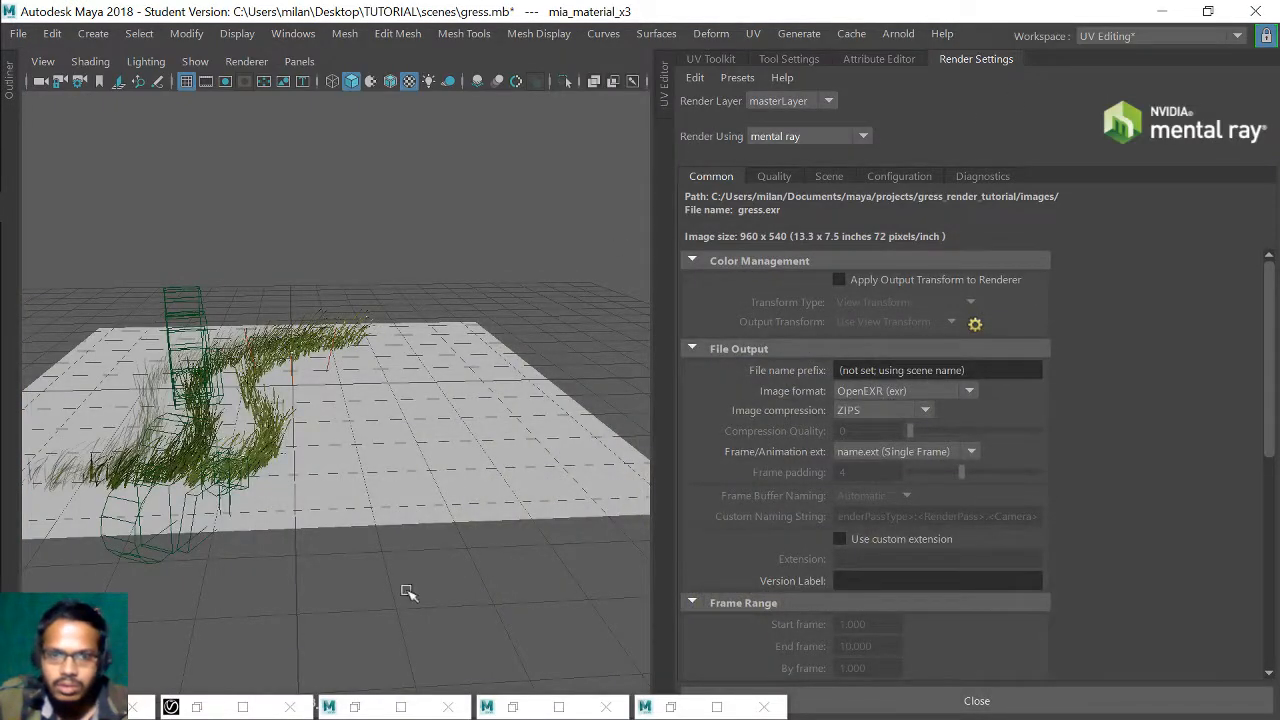
- Open the Render View and move its window clear of the scene viewport
left_click(305, 36)
mouse_move(384, 167)
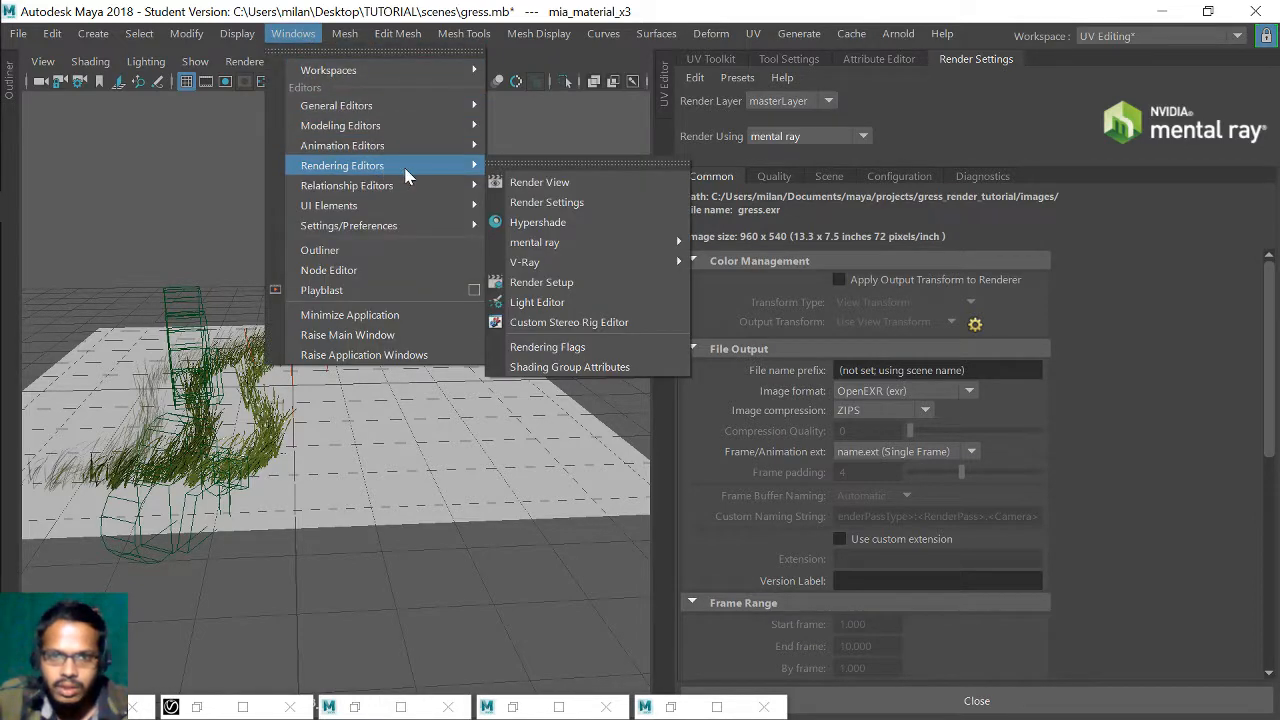
left_click(558, 184)
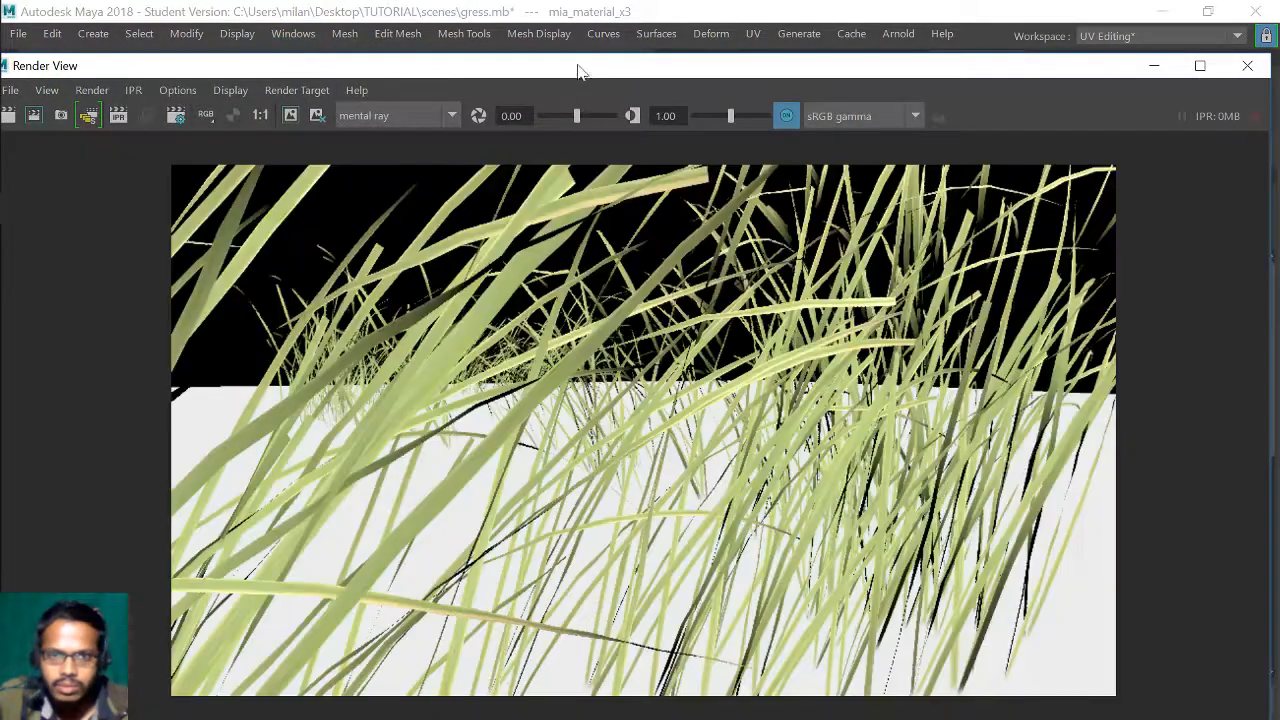
left_click_drag(577, 72, 1113, 102)
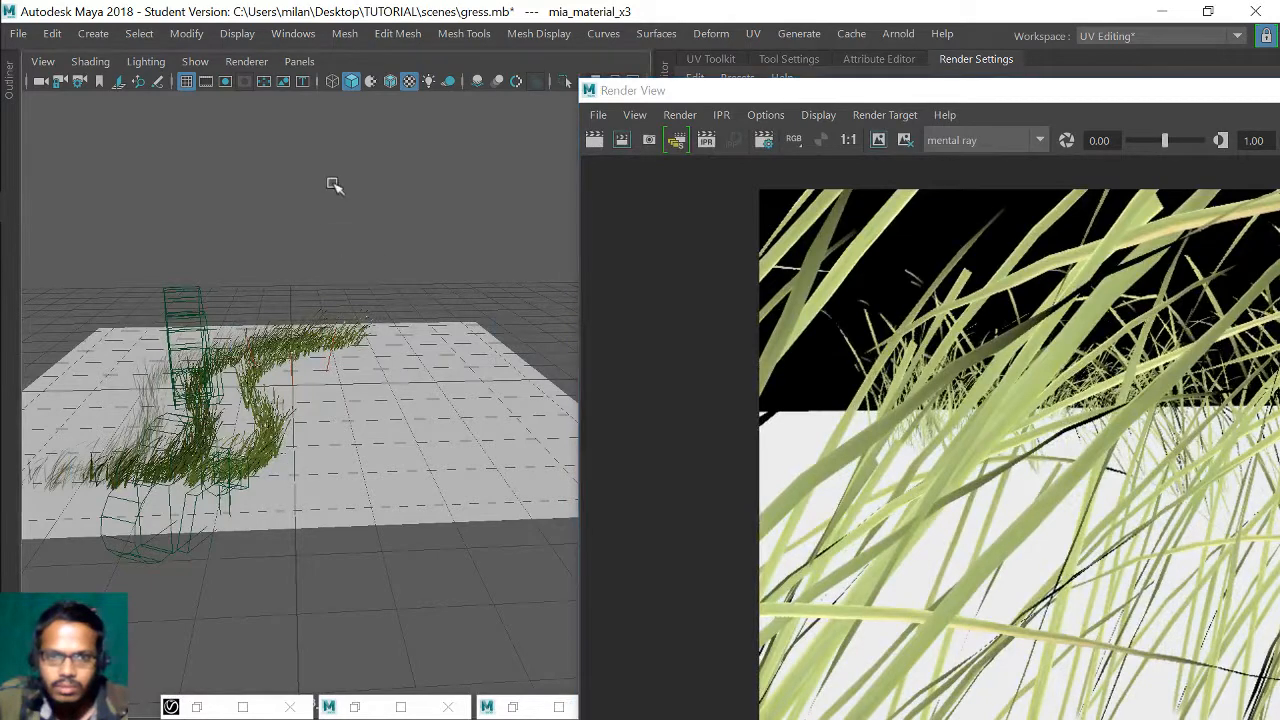
- Look through the persp3_mentalray camera and frame a low, close view of the grass blades
left_click(299, 61)
mouse_move(392, 82)
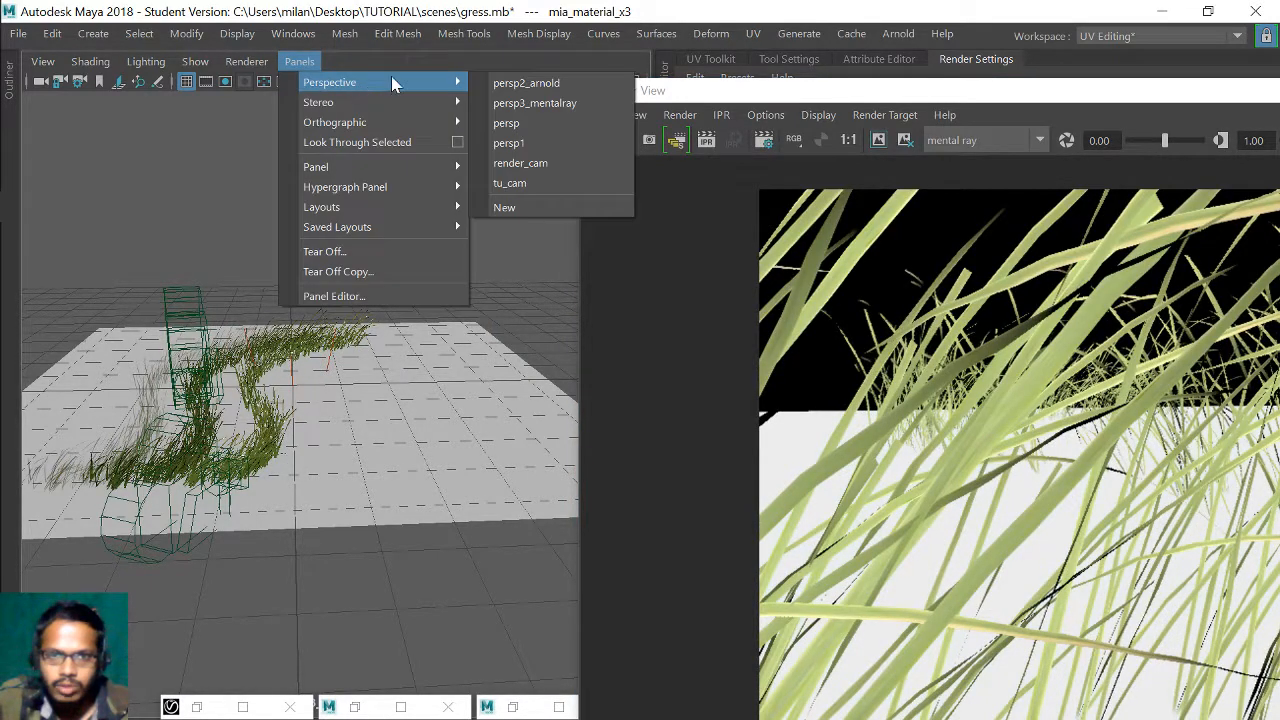
left_click(561, 104)
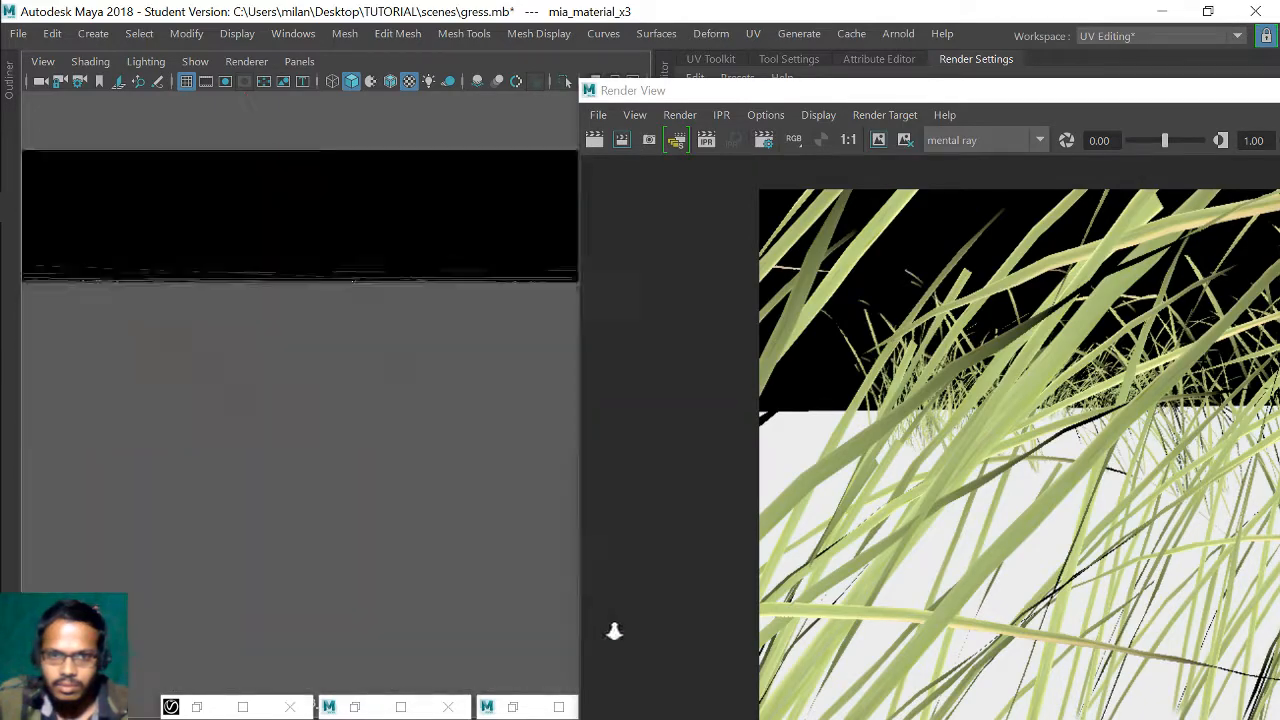
left_click_drag(240, 400, 600, 279, "alt")
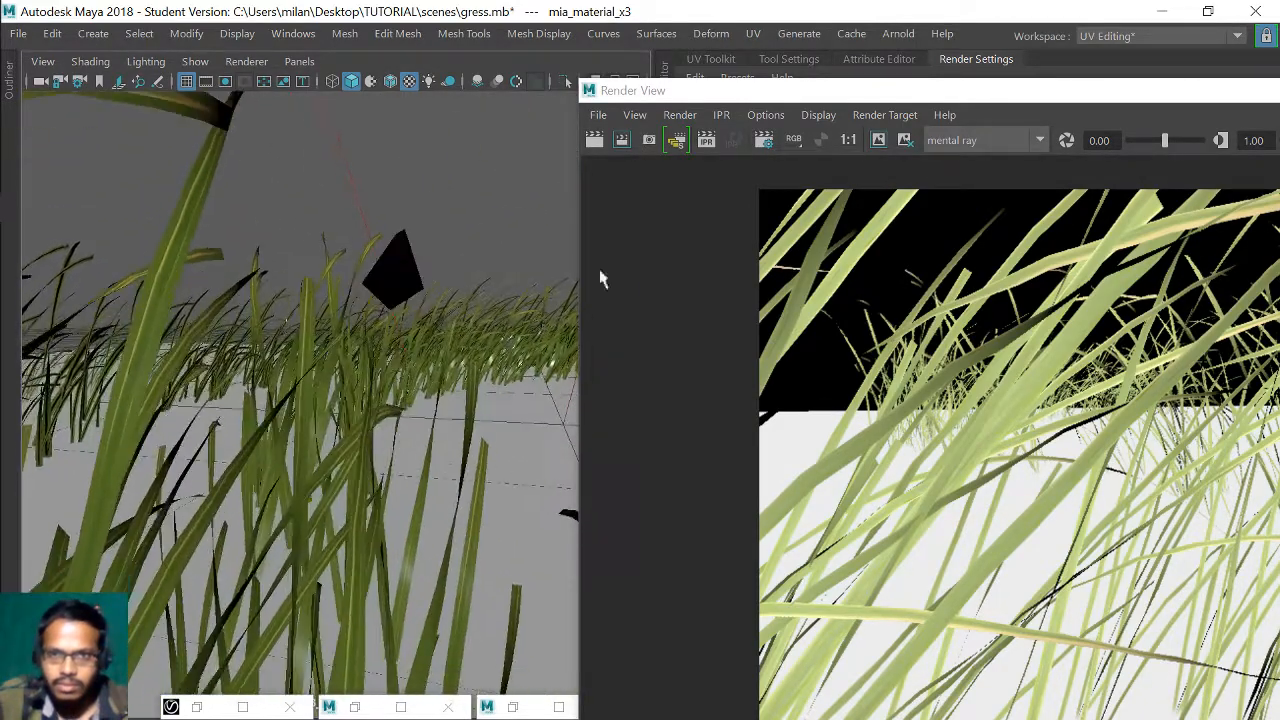
- Render the grass with mental ray from the persp3_mentalray camera and examine the blades in the Render View
left_click(680, 115)
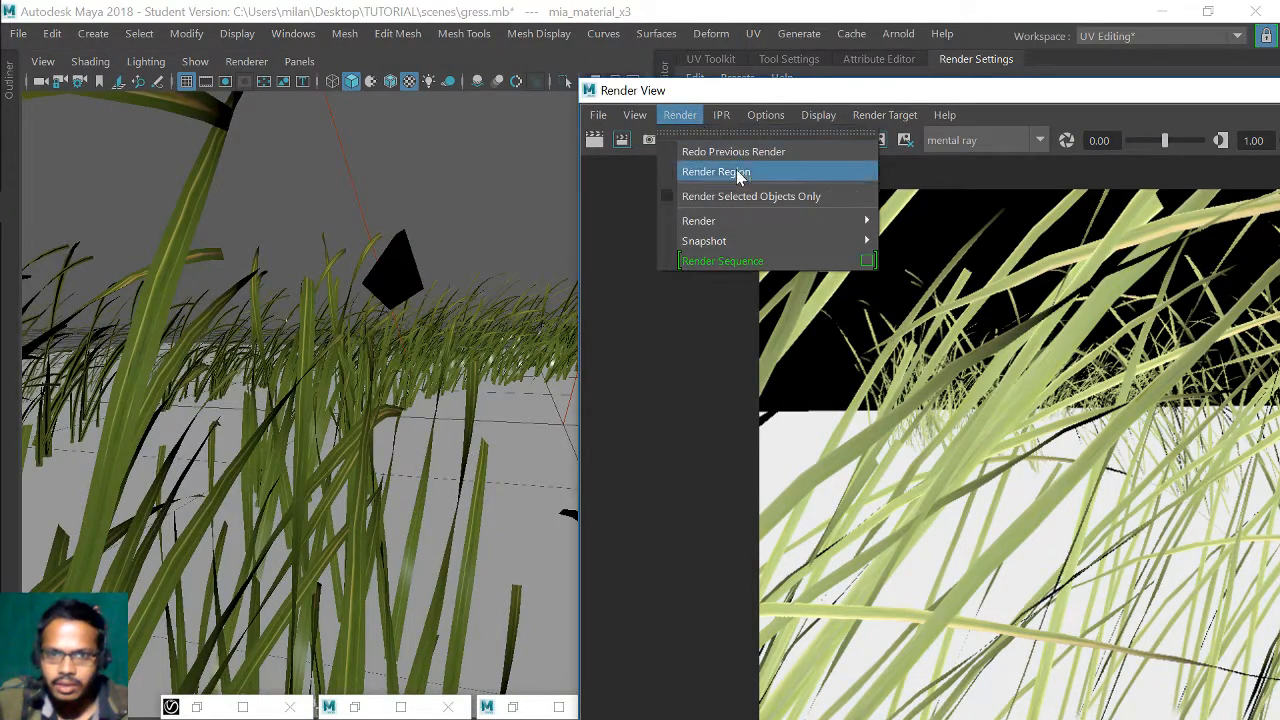
mouse_move(771, 223)
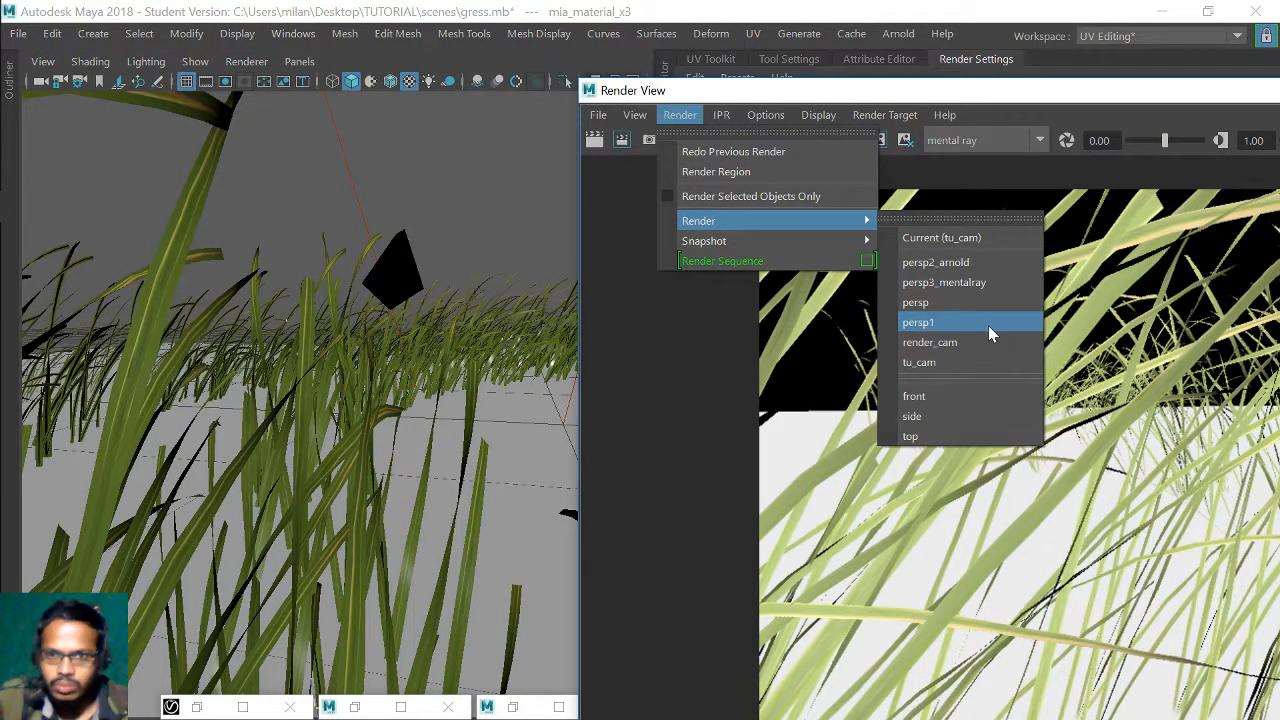
left_click(980, 283)
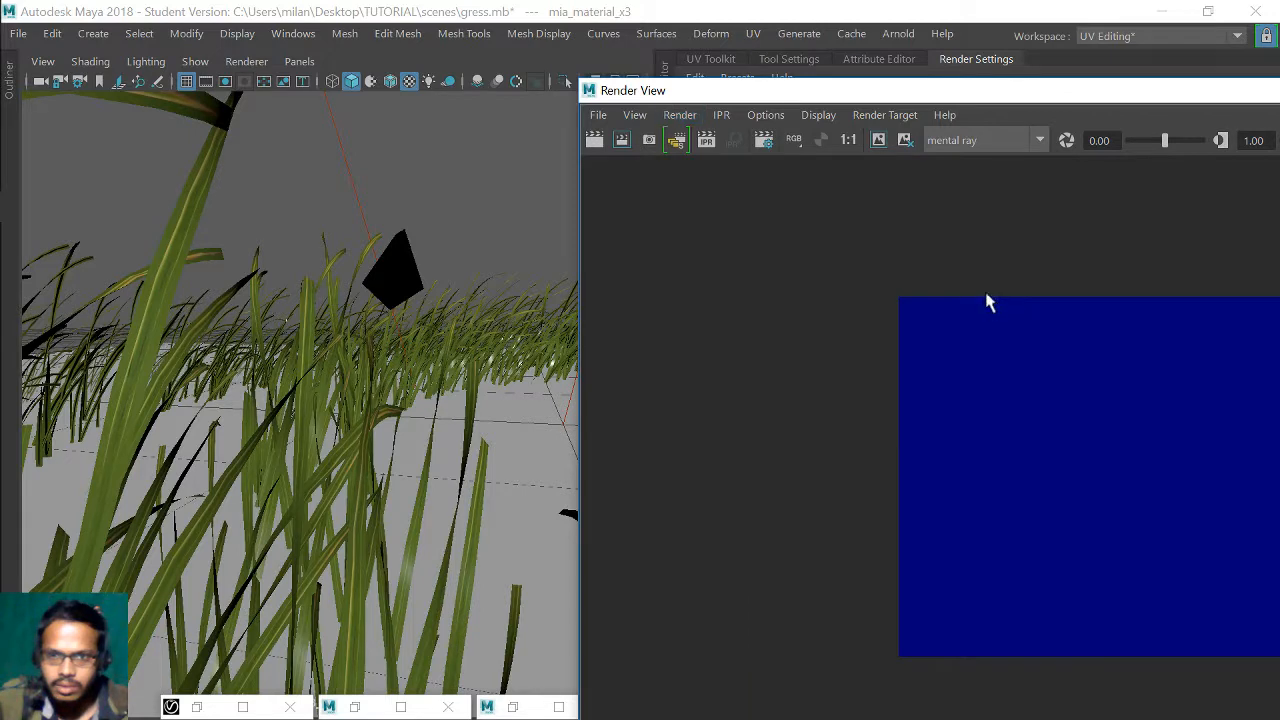
left_click_drag(1006, 97, 703, 51)
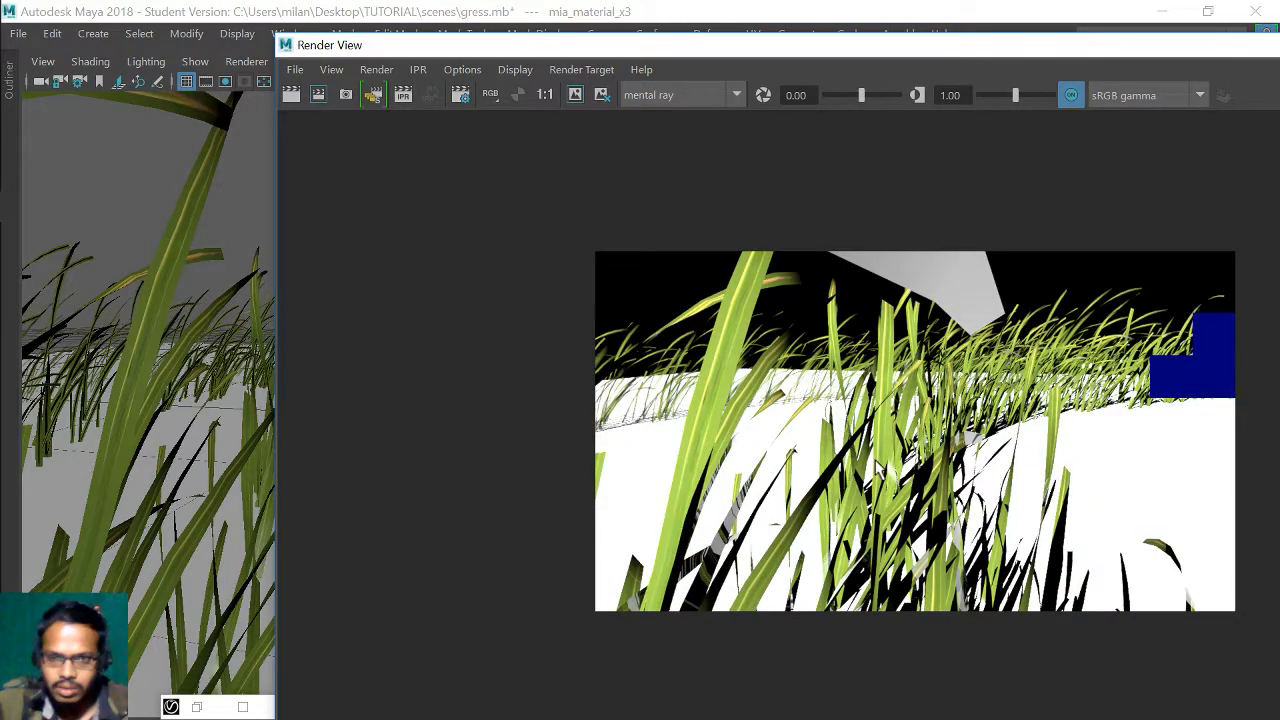
scroll(876, 465, "up", 3)
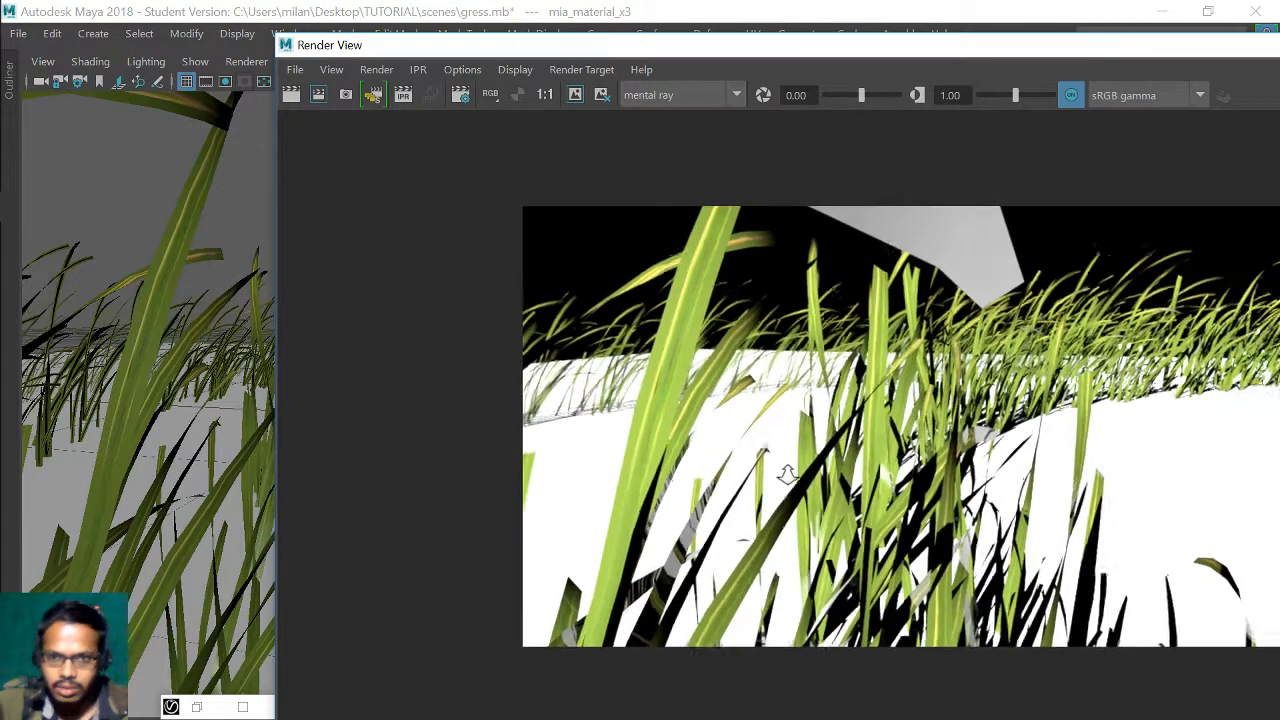
scroll(788, 474, "down", 2)
- Orbit the persp3_mentalray camera to another angle over the grass, re-render the frame and examine it
left_click_drag(201, 322, 172, 384, "alt")
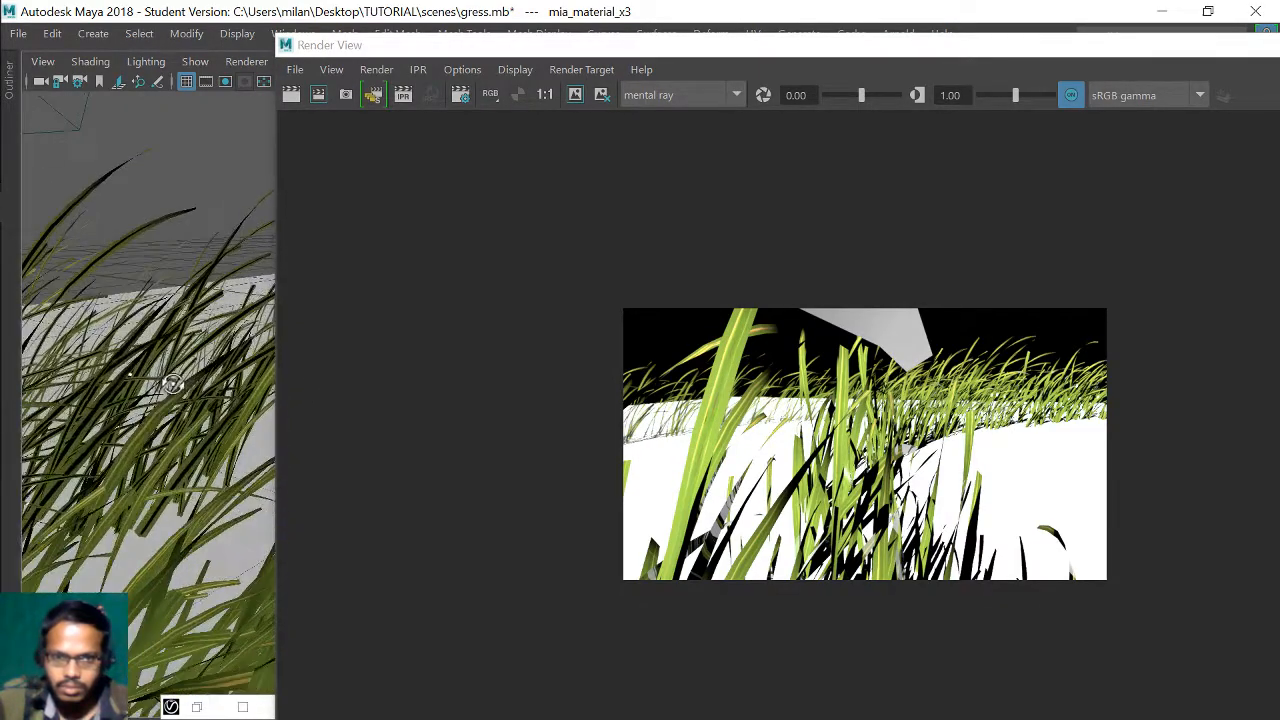
left_click(298, 94)
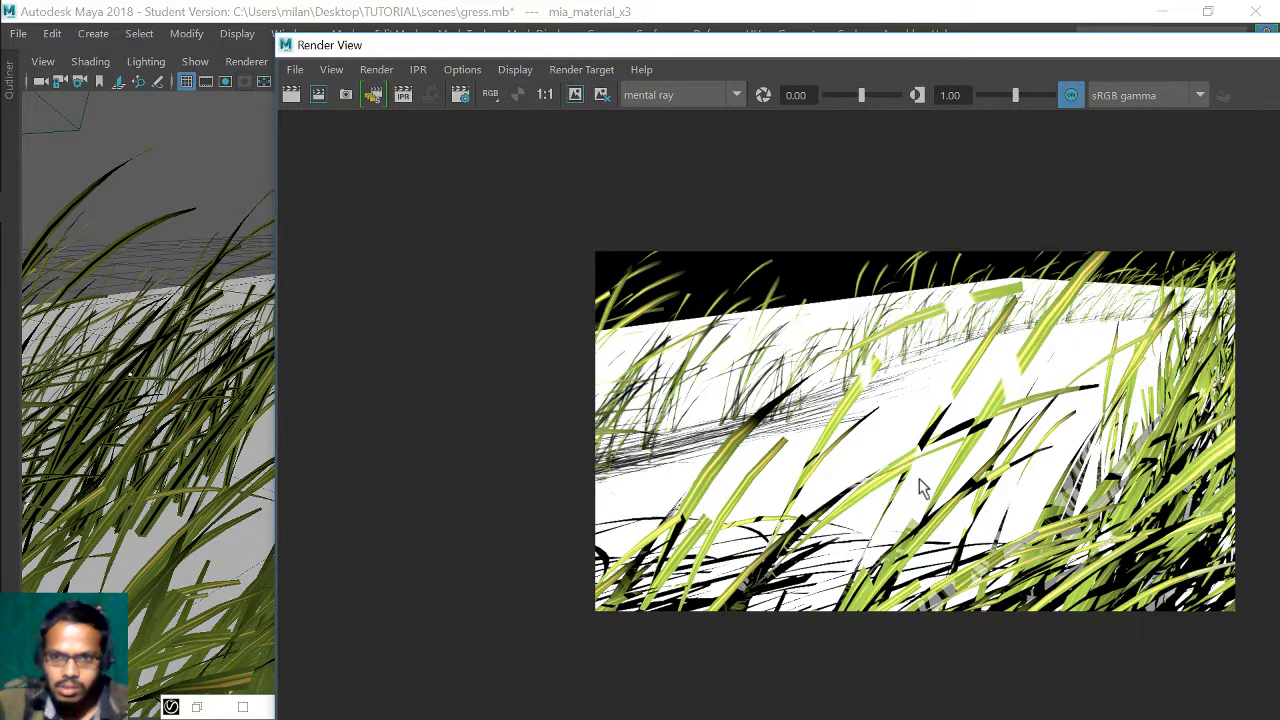
scroll(920, 488, "down", 5)
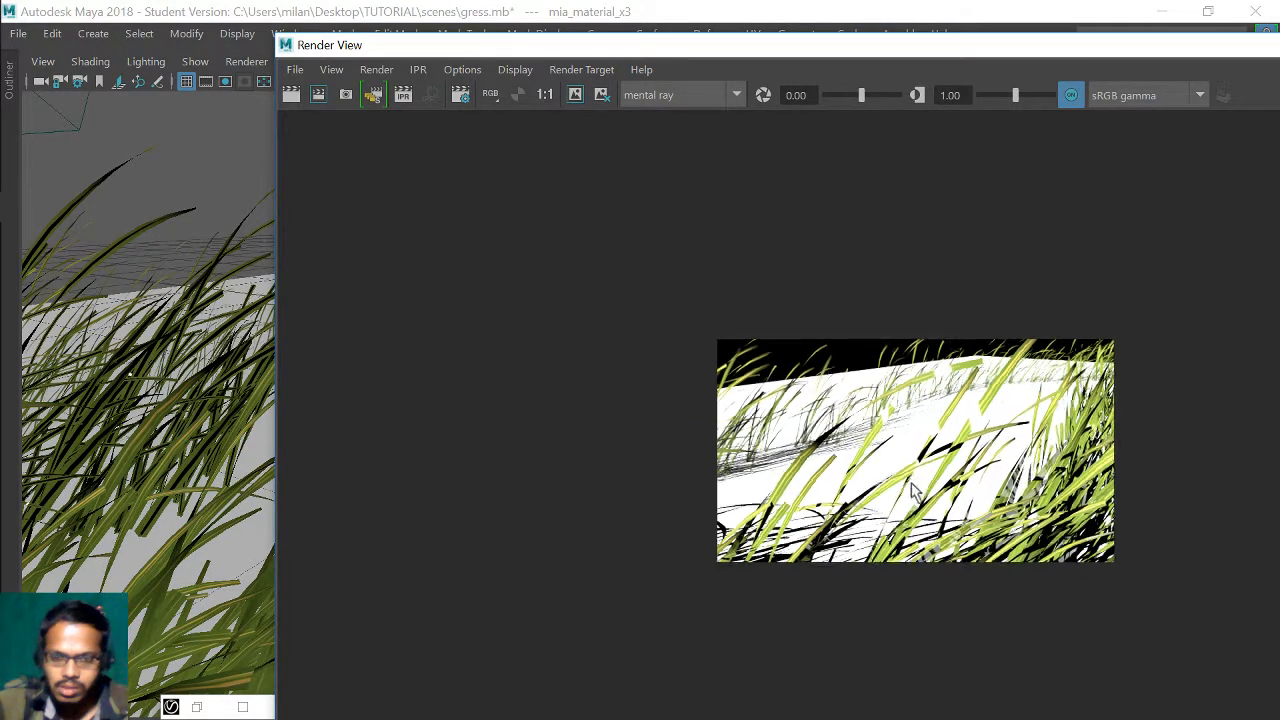
scroll(913, 490, "up", 3)
- Turn on the film gate with its gate mask in the camera viewport, moving the Render View aside
left_click_drag(530, 50, 381, 512)
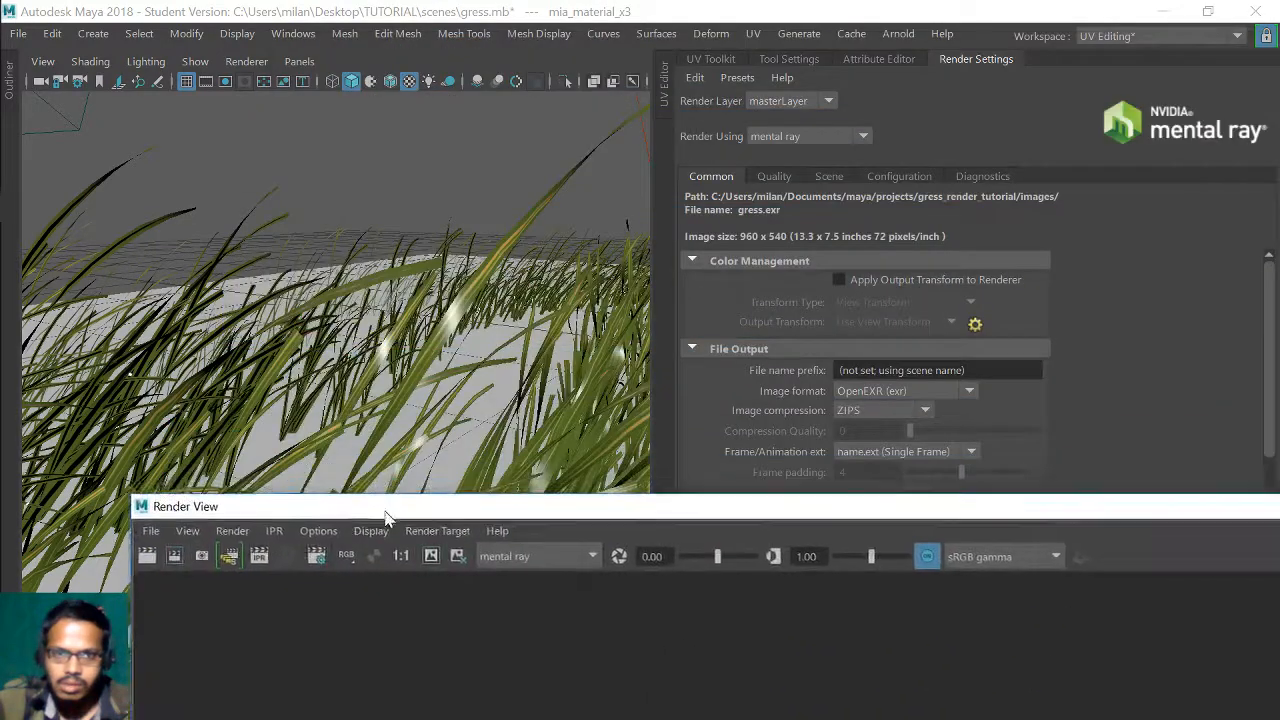
left_click(221, 82)
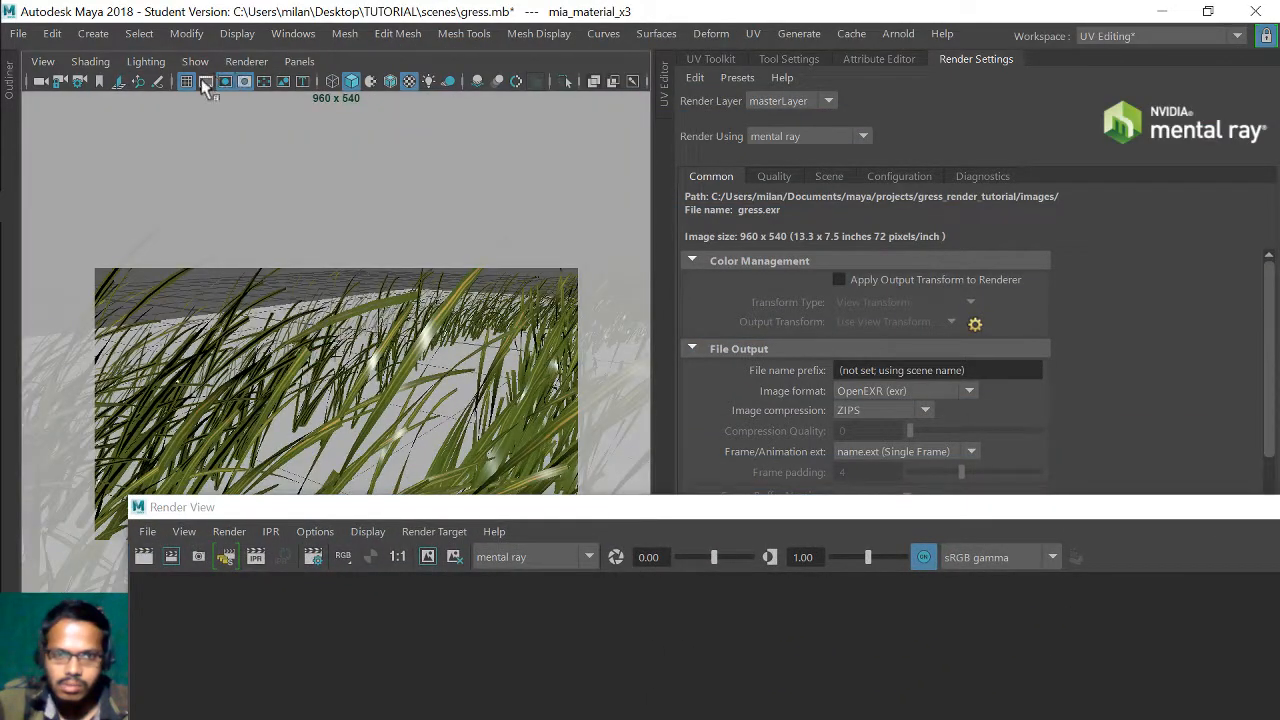
left_click(205, 83)
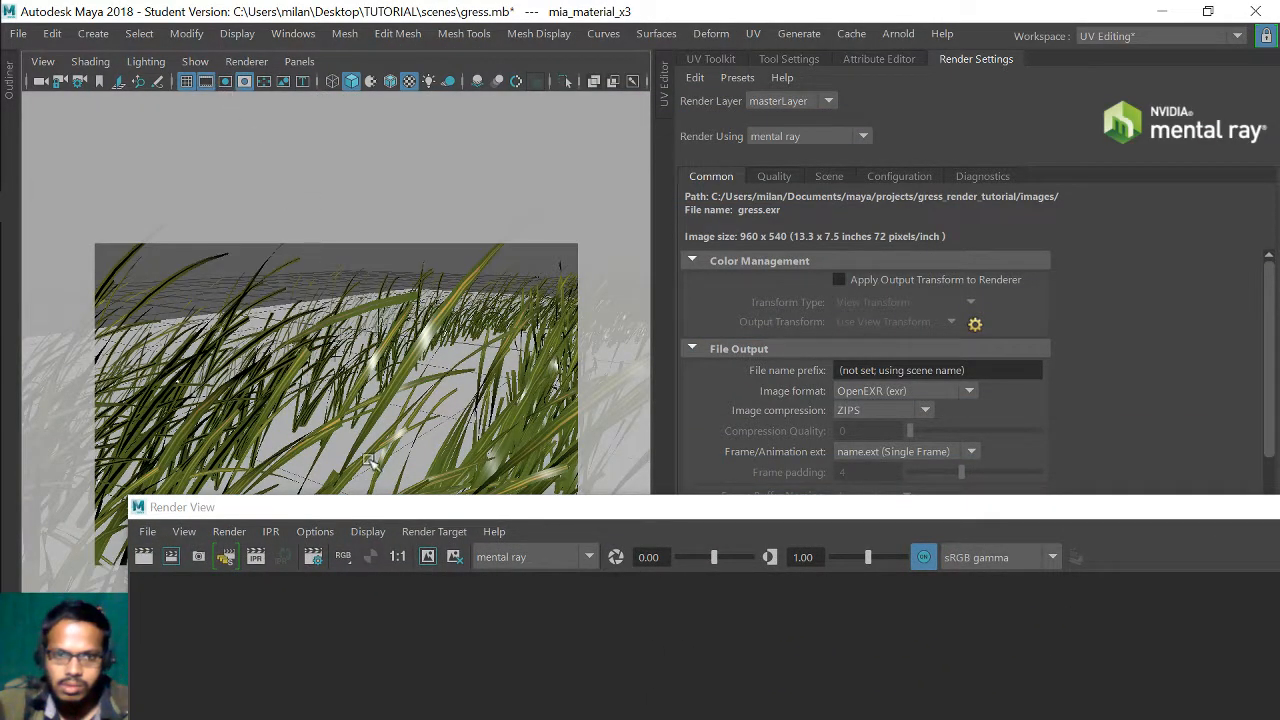
left_click_drag(375, 509, 810, 107)
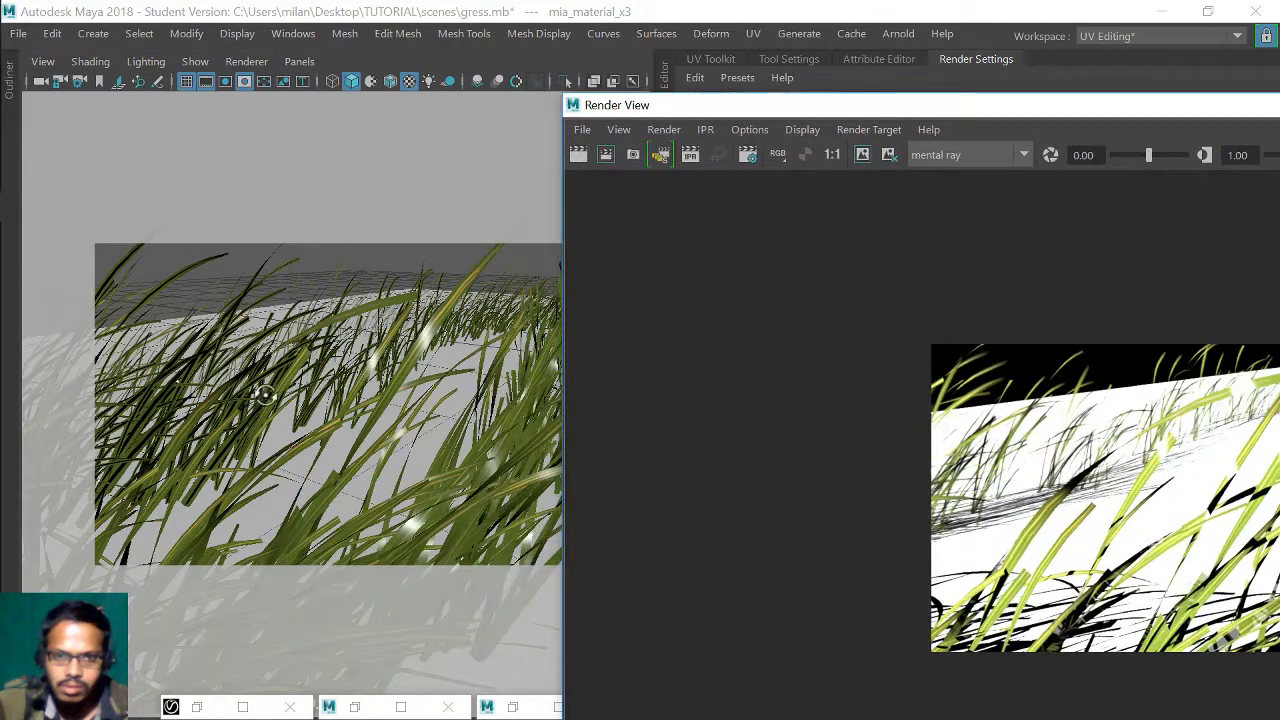
- Reframe the persp3_mentalray camera close among the grass blades, render the frame again and inspect the result in the enlarged Render View
left_click_drag(283, 390, 330, 440, "alt")
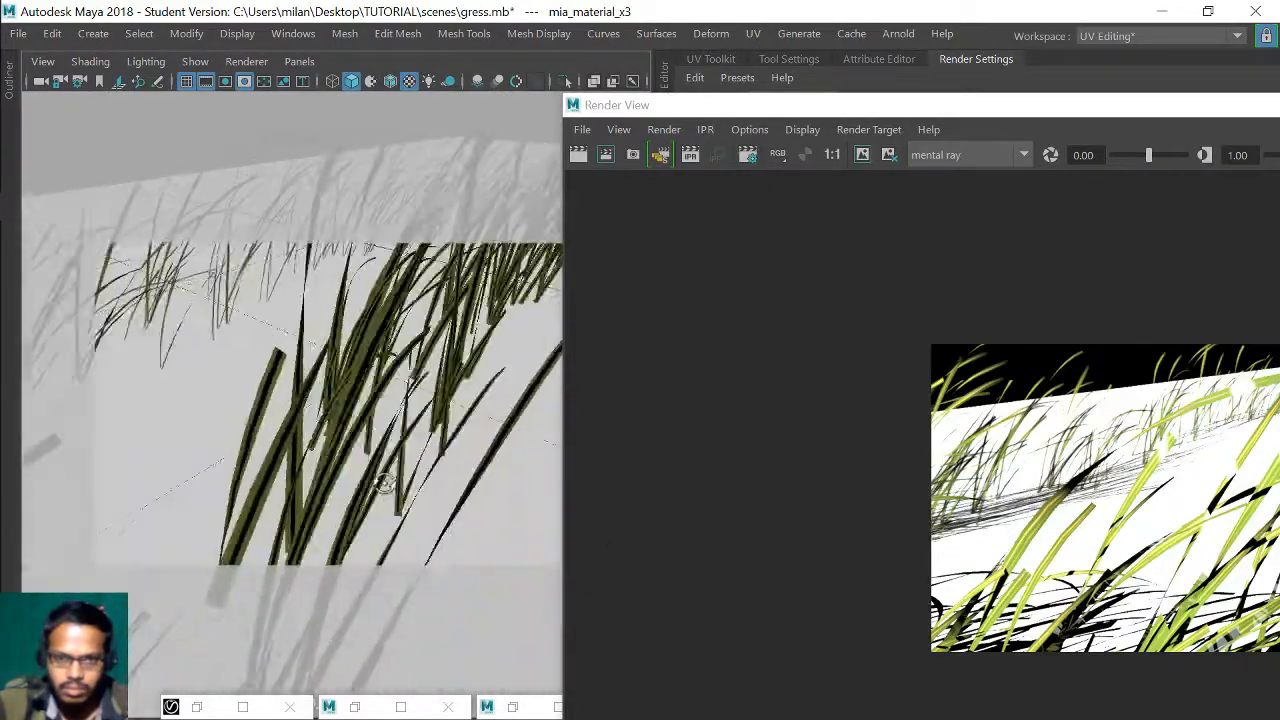
middle_click_drag(330, 440, 46, 406, "alt")
left_click_drag(46, 406, 240, 391, "alt")
middle_click_drag(240, 391, 259, 372, "alt")
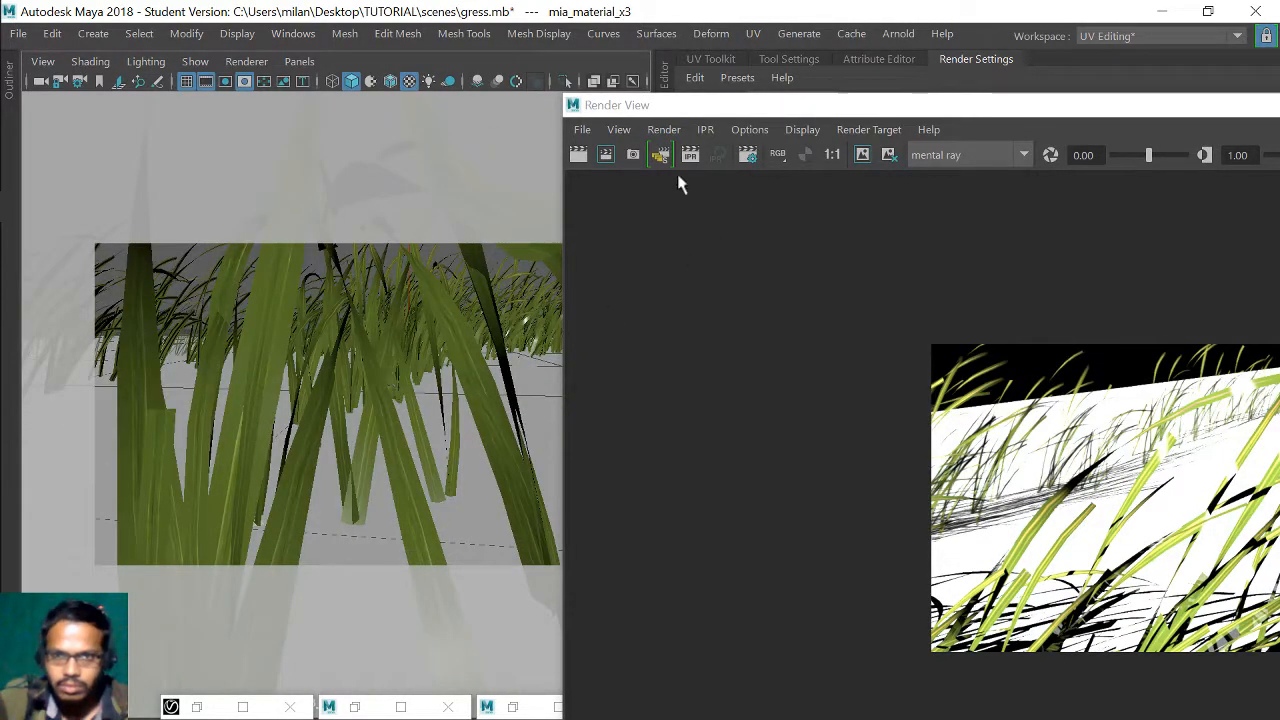
left_click(579, 156)
left_click(603, 157)
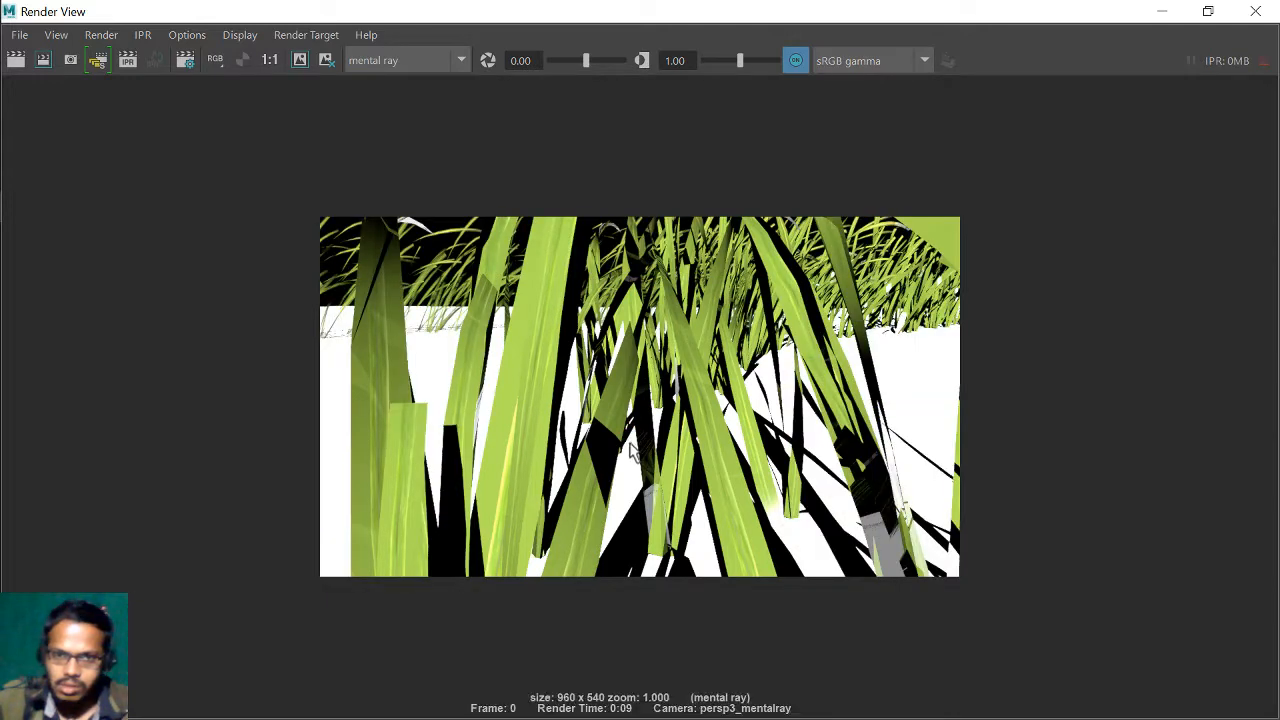
scroll(498, 503, "down", 4)
scroll(547, 490, "up", 5)
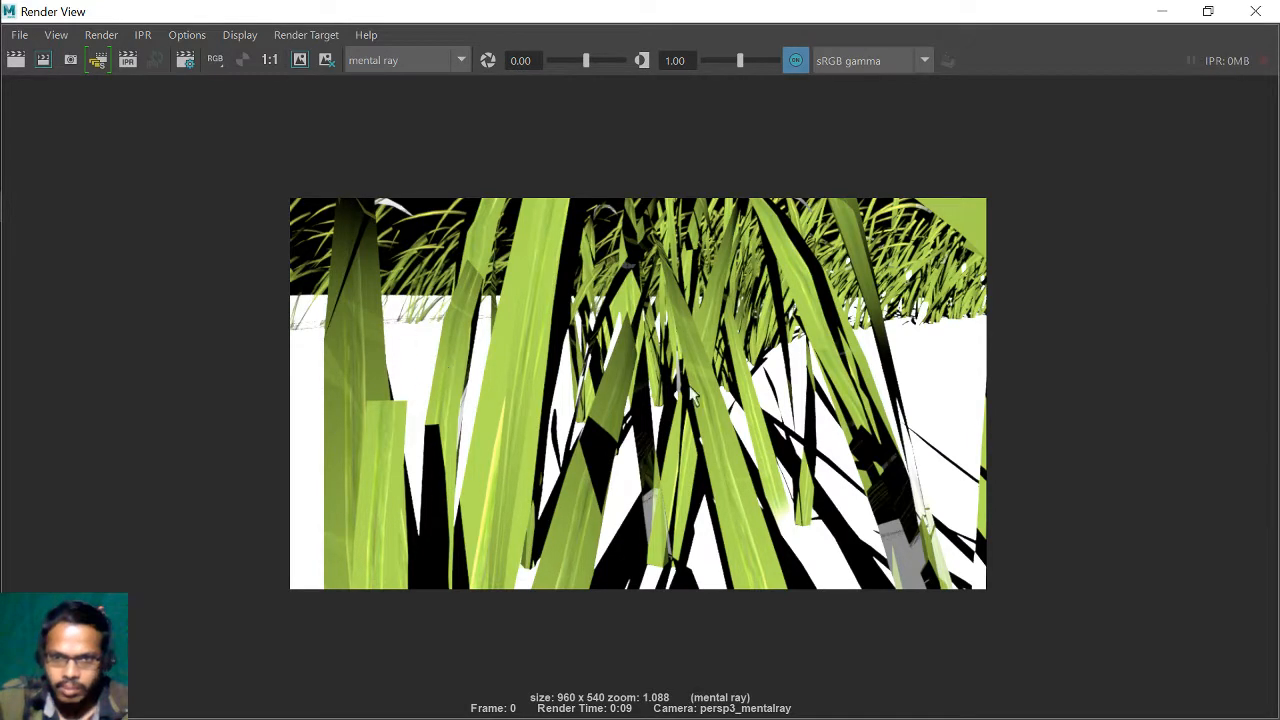
- Inspect the rendered grass once more, put the Render View away and bring the Hypershade forward
scroll(700, 398, "down", 3)
scroll(750, 401, "up", 2)
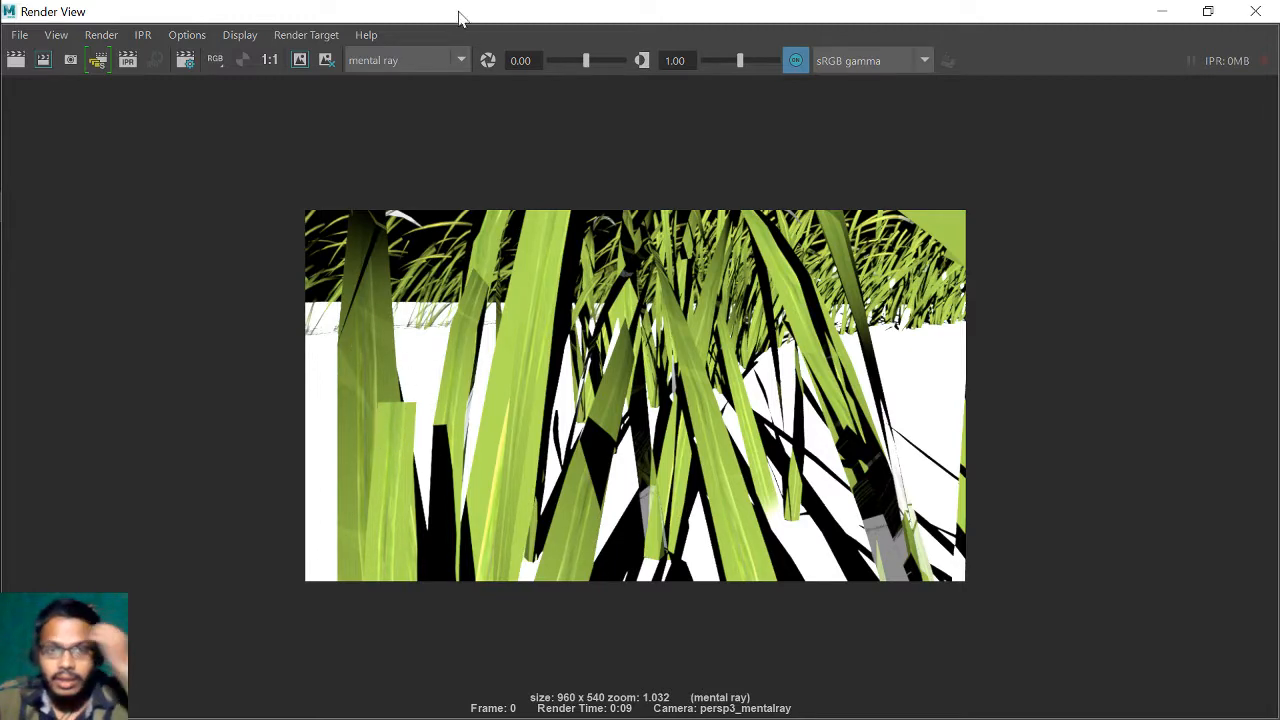
left_click_drag(462, 12, 581, 14)
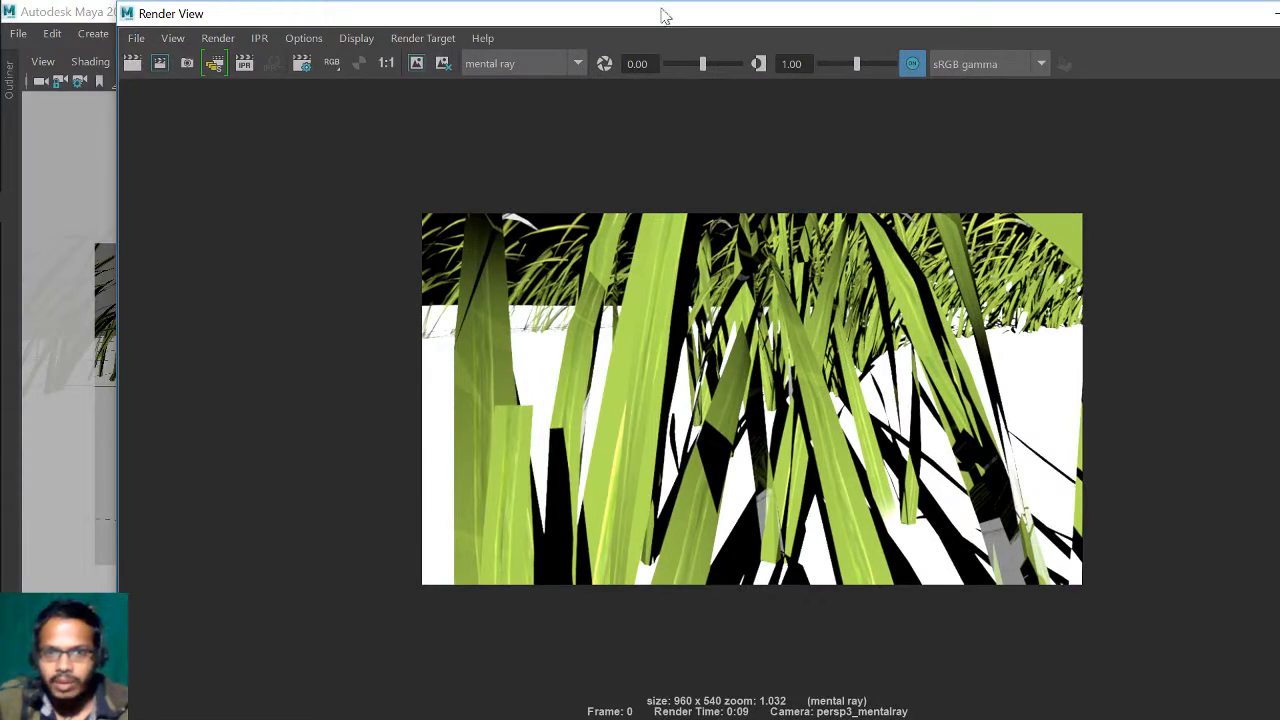
left_click_drag(716, 32, 566, 270)
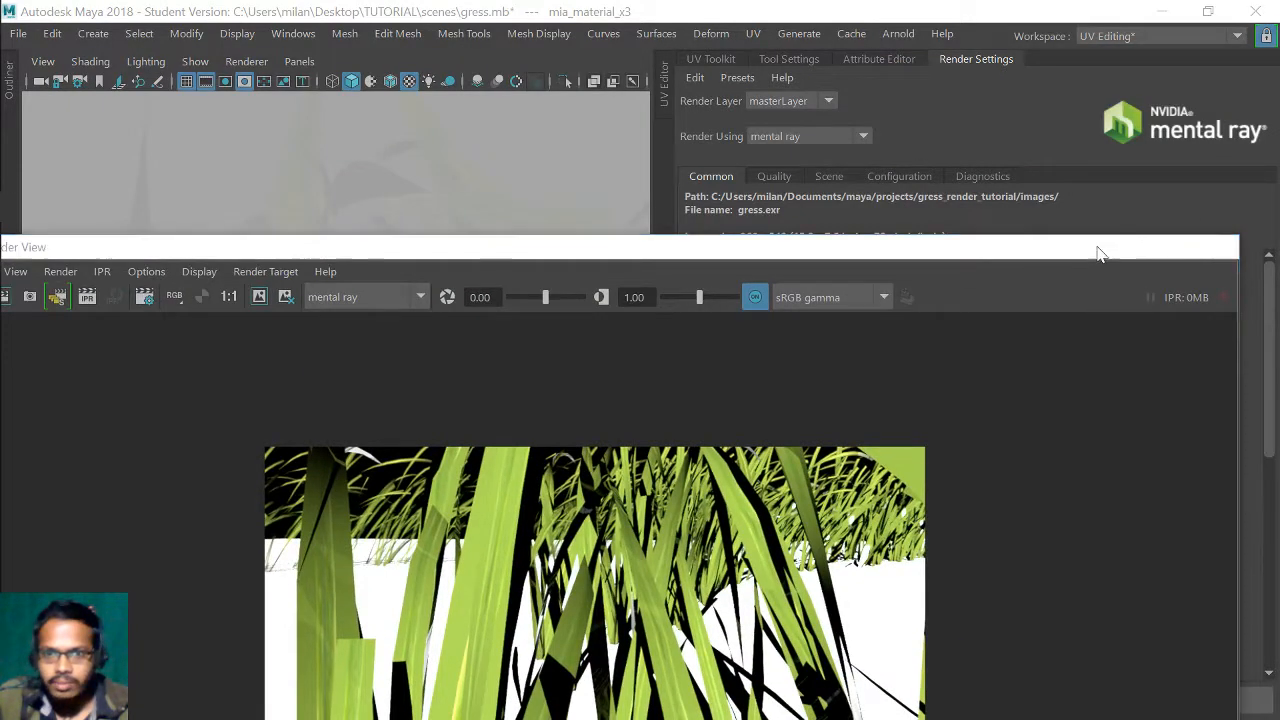
left_click(1078, 251)
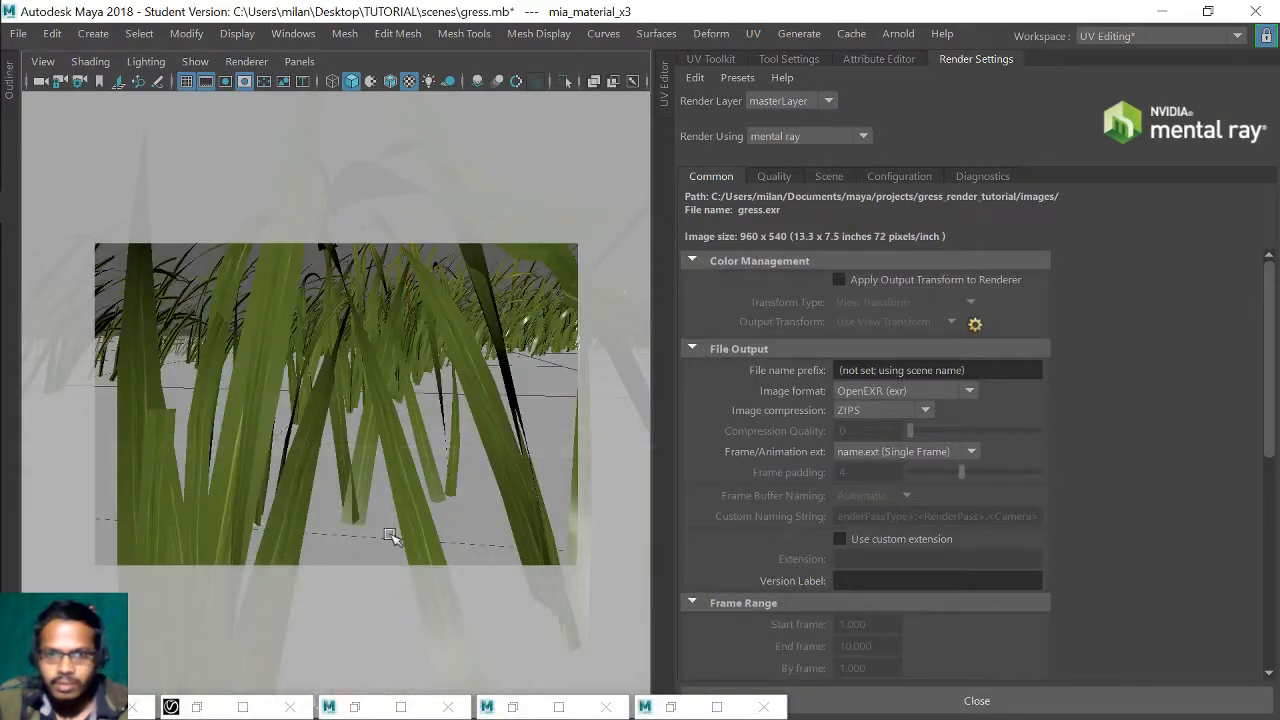
left_click(717, 707)
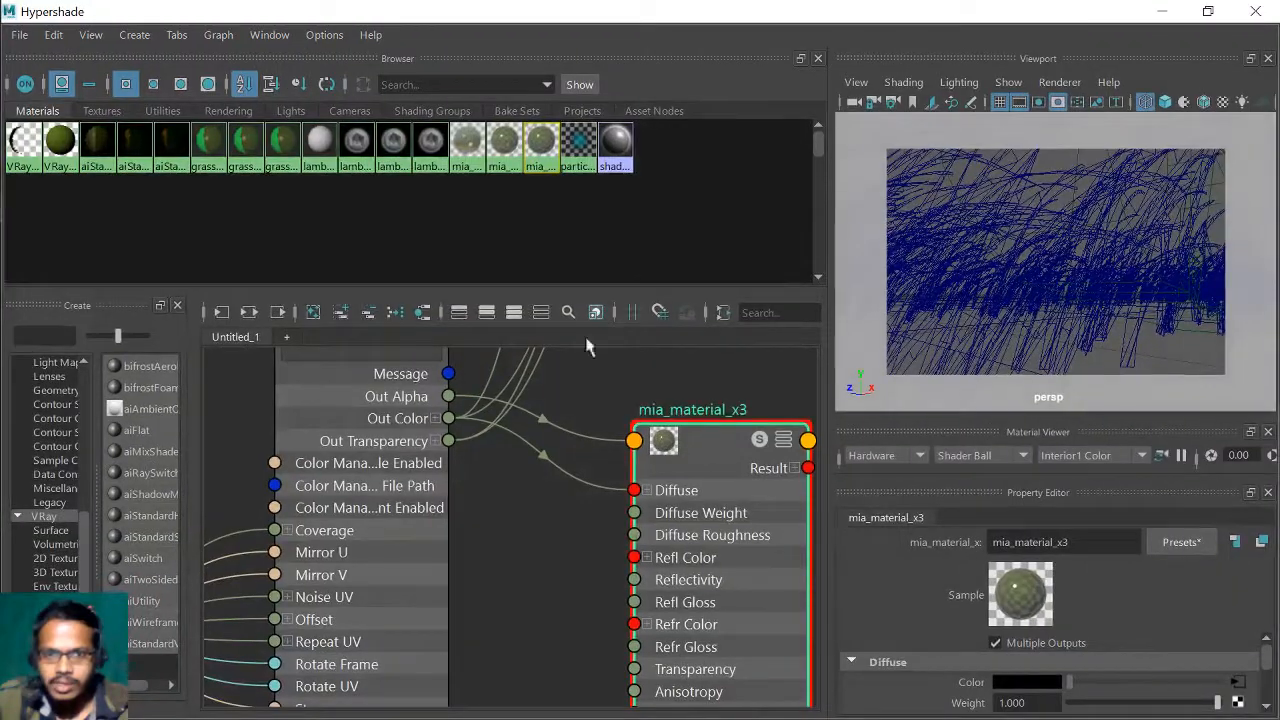
- Connect Out Transparency R of the uvs_export_texture.tif file node to the Transparency input of mia_material_x3
scroll(575, 527, "down", 2)
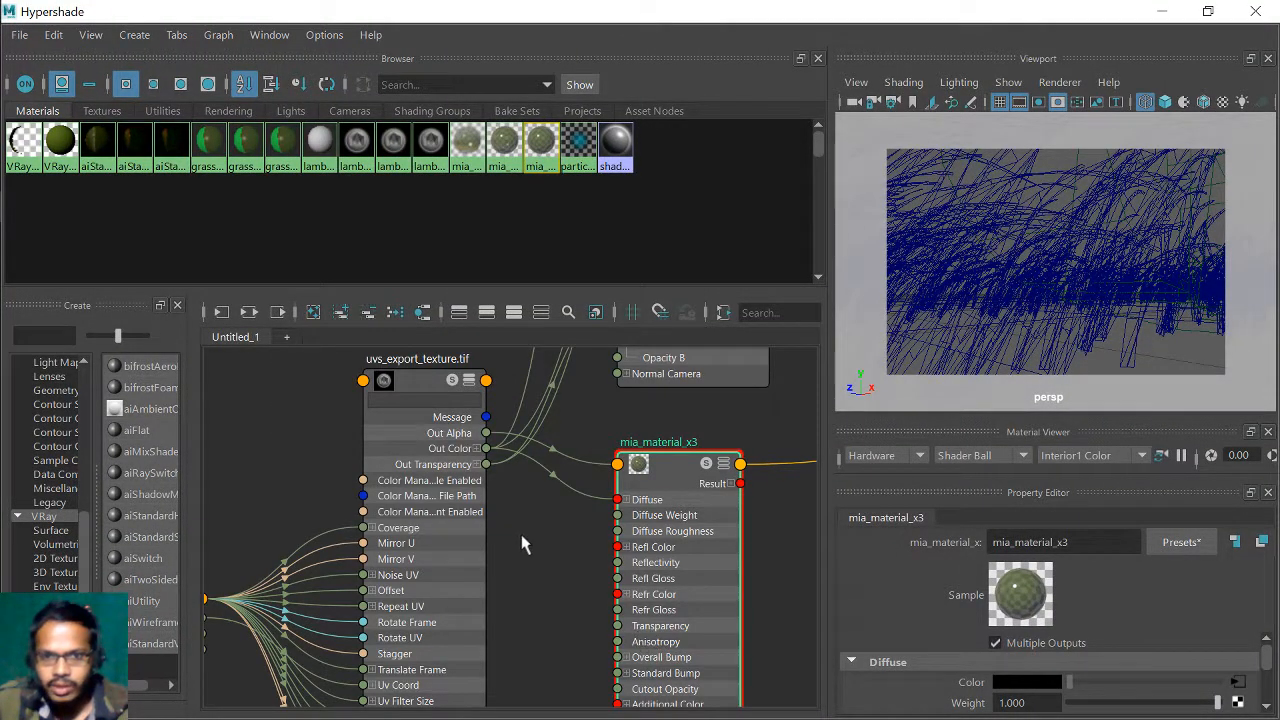
scroll(522, 544, "up", 5)
key("super")
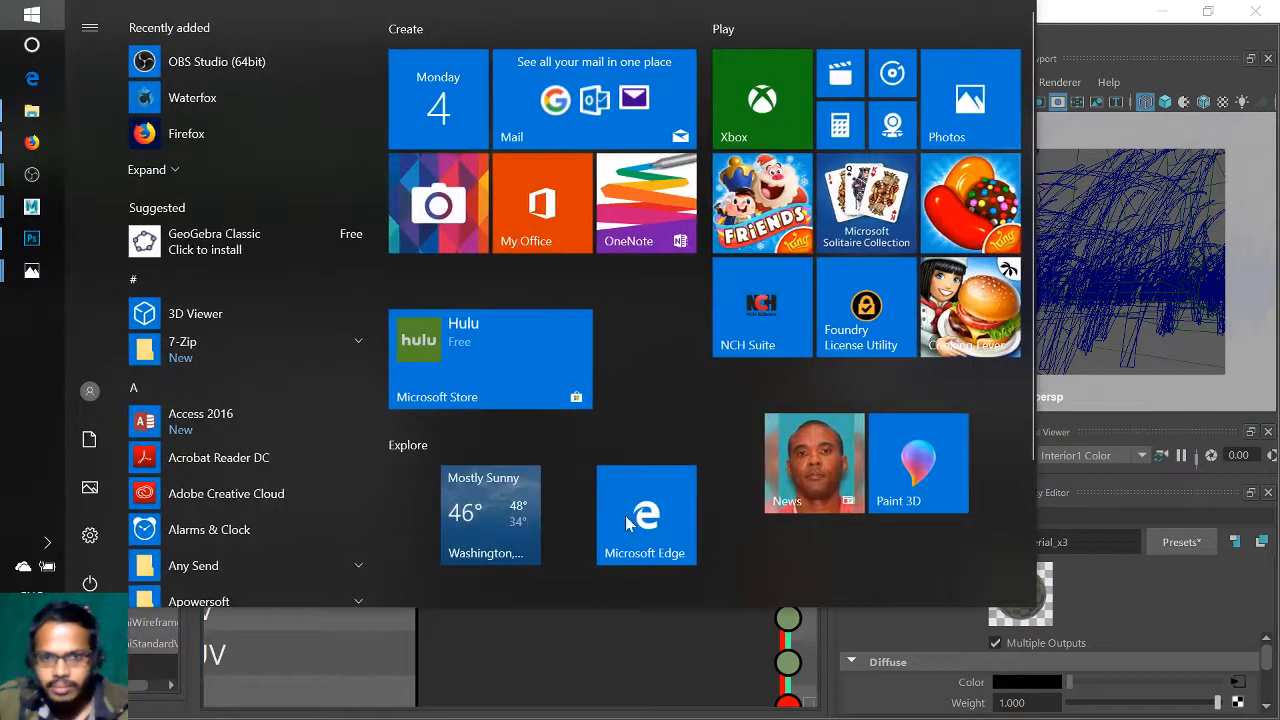
left_click(1158, 603)
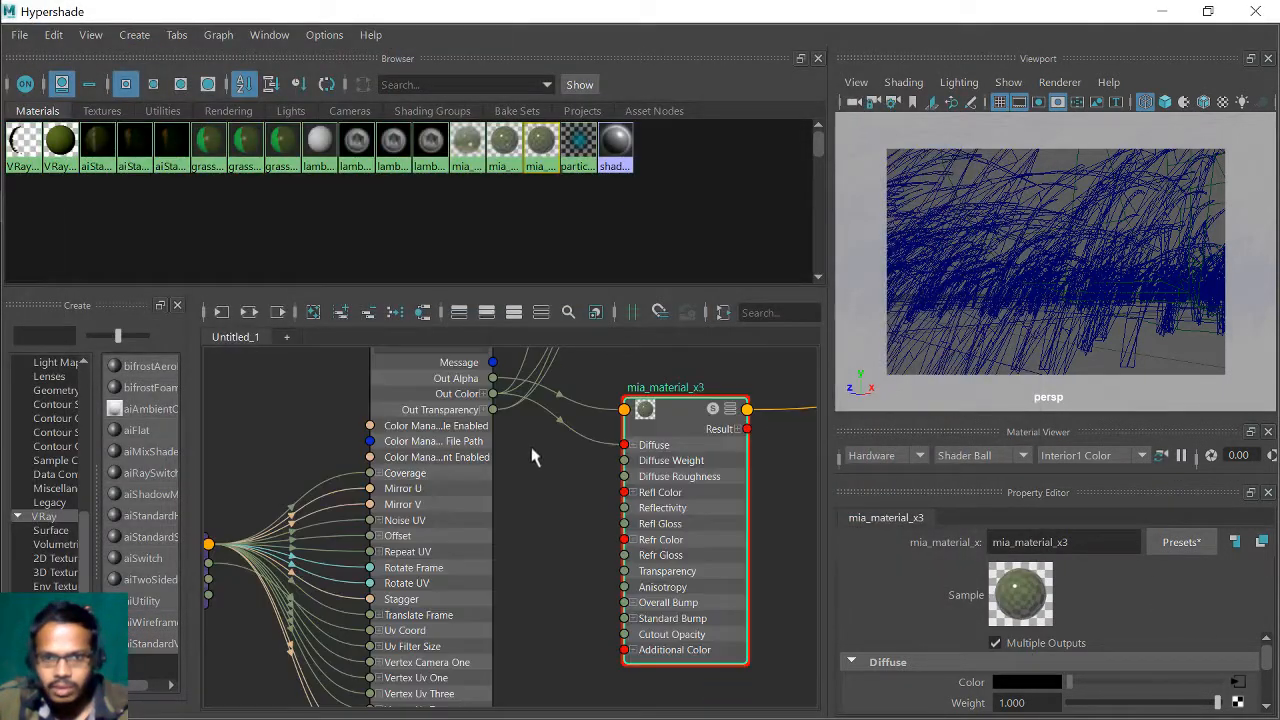
left_click_drag(492, 412, 593, 577)
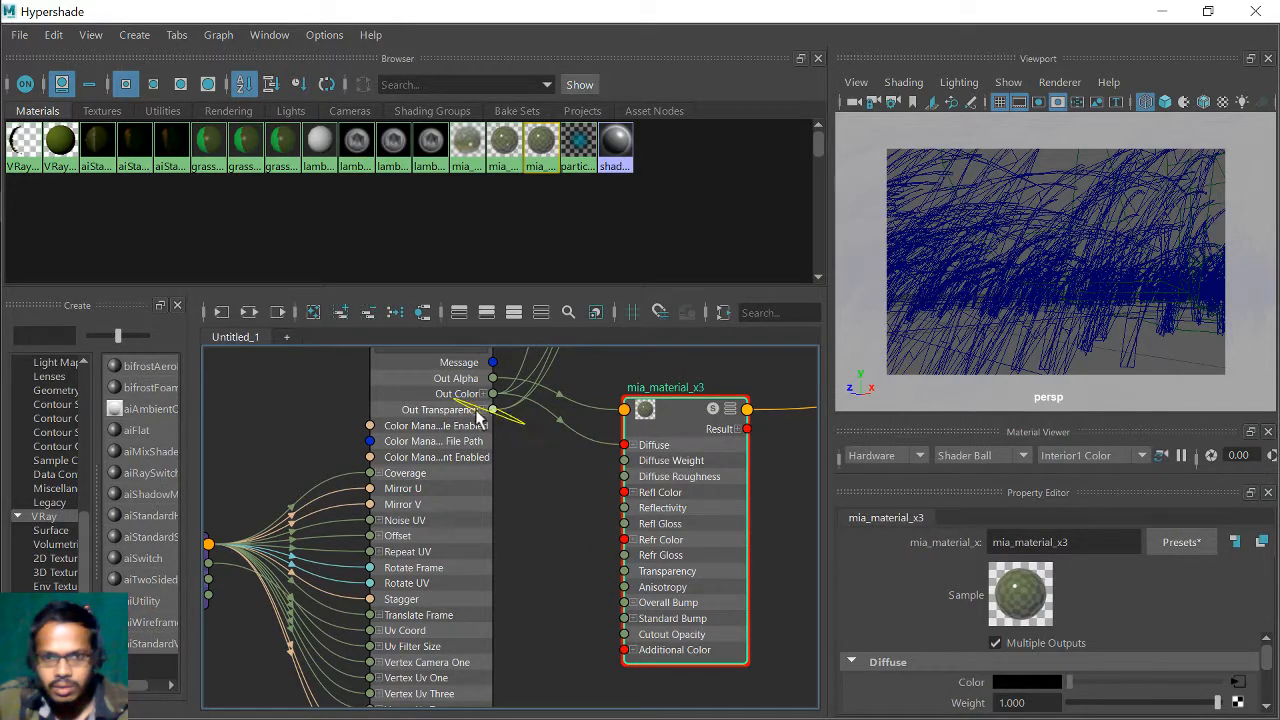
left_click_drag(492, 410, 628, 612)
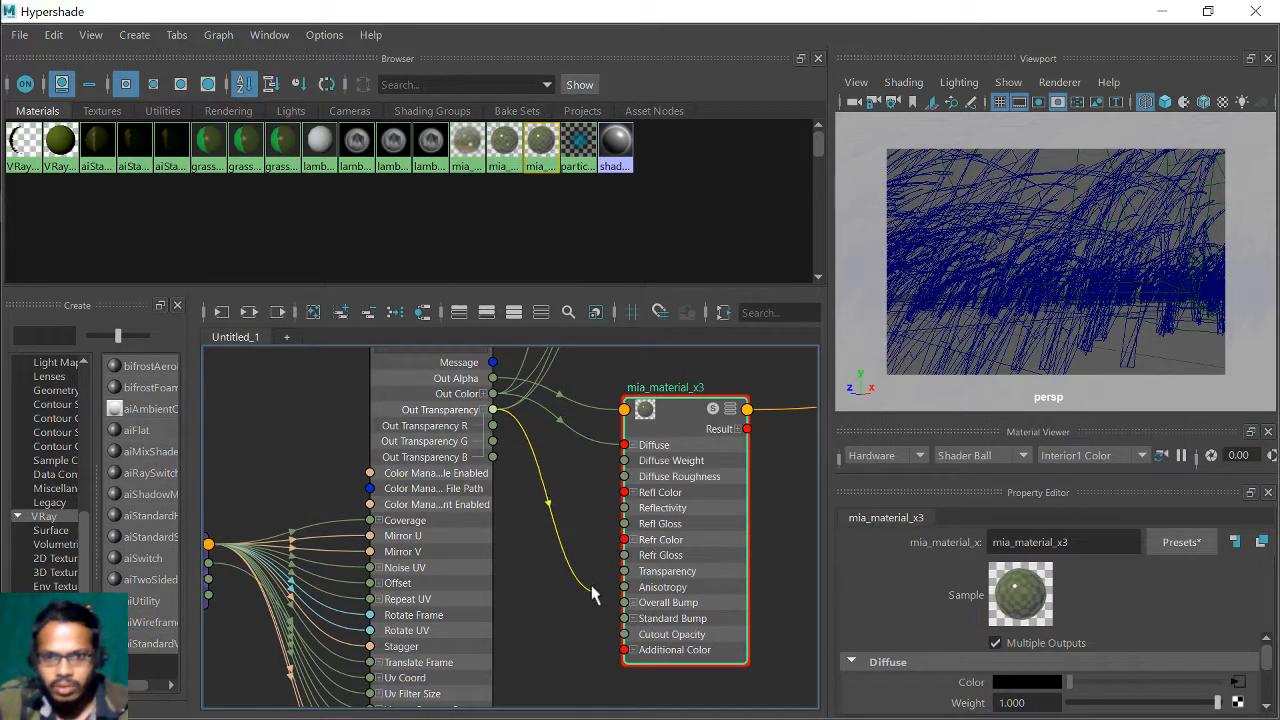
left_click(479, 410)
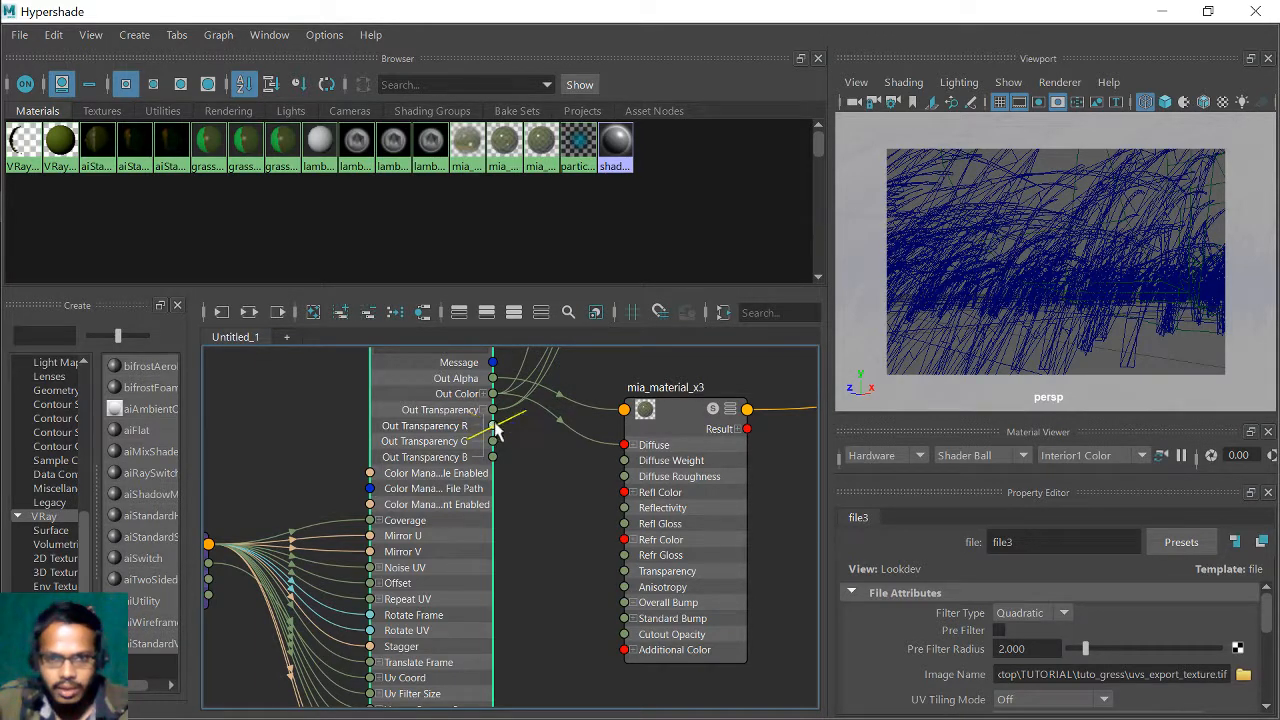
left_click_drag(493, 426, 634, 571)
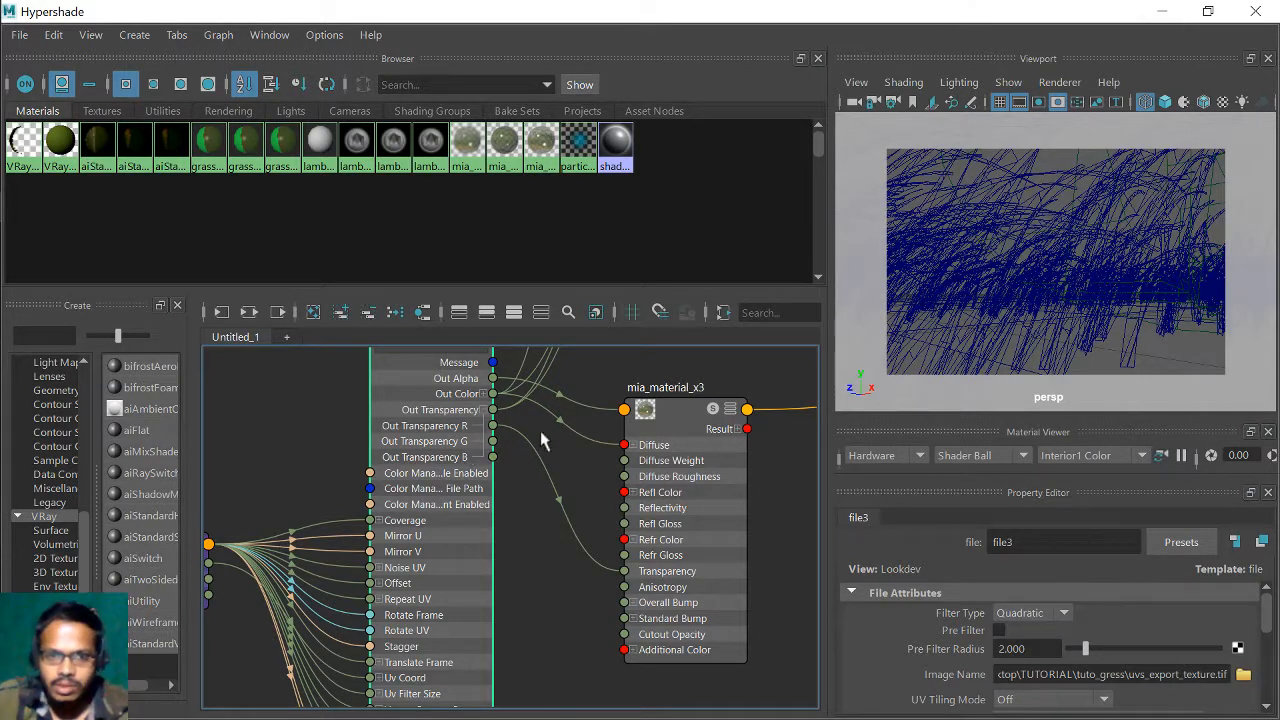
- Examine the mia_material_x3 network through to its shading group, repositioning the mia_material_x3SG node
mouse_move(682, 390)
left_mouse_down("shift")
mouse_move(691, 401)
mouse_move(682, 395)
left_mouse_up("shift")
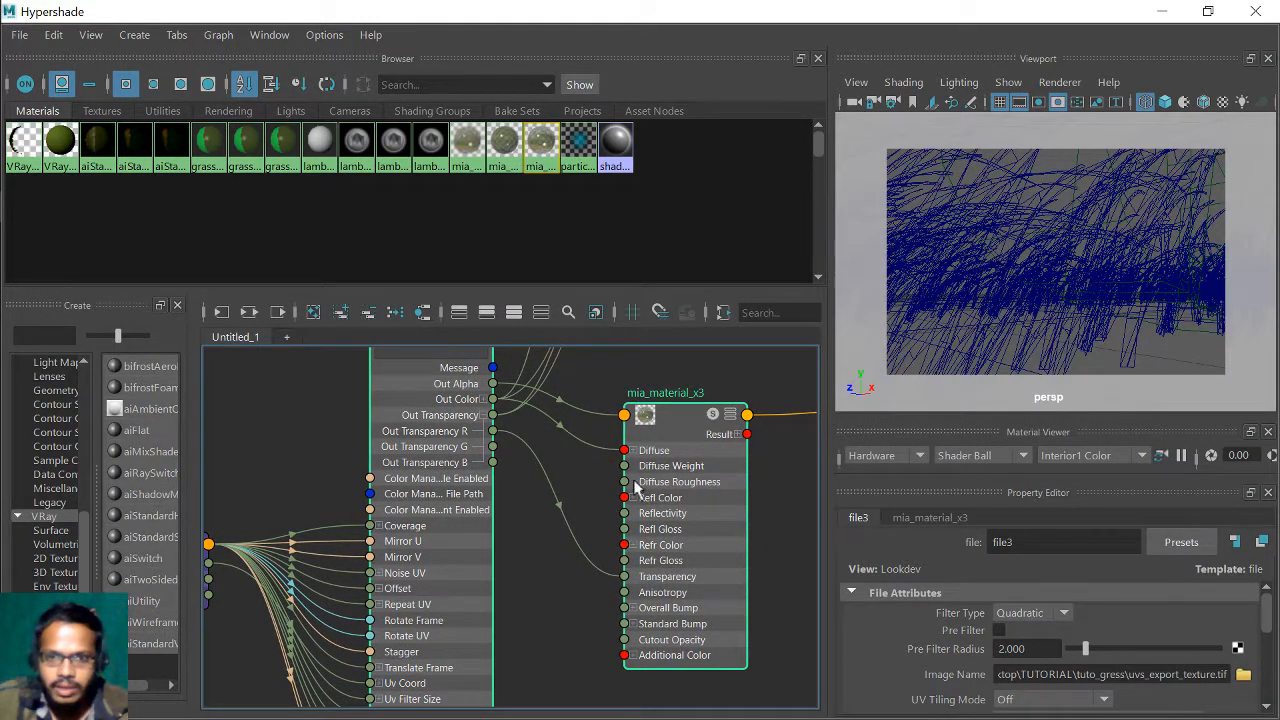
left_click(684, 447)
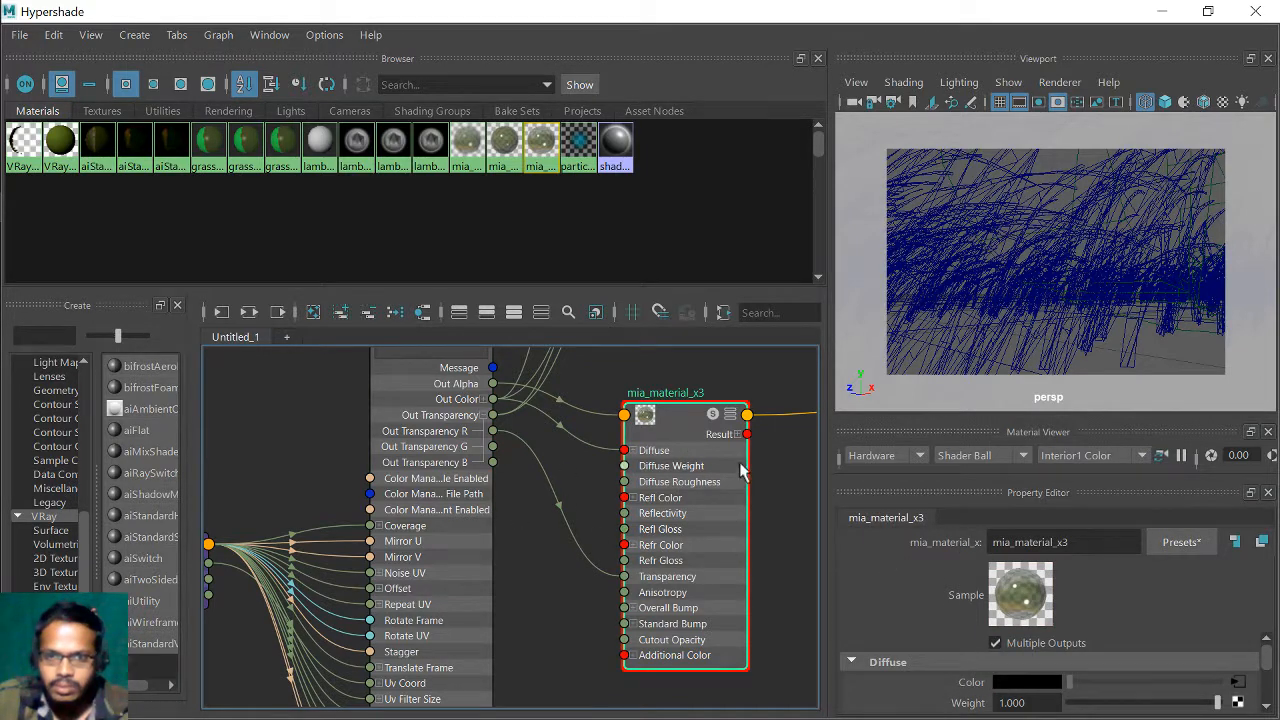
scroll(740, 465, "down", 5)
scroll(740, 470, "up", 4)
middle_click_drag(727, 466, 605, 456, "alt")
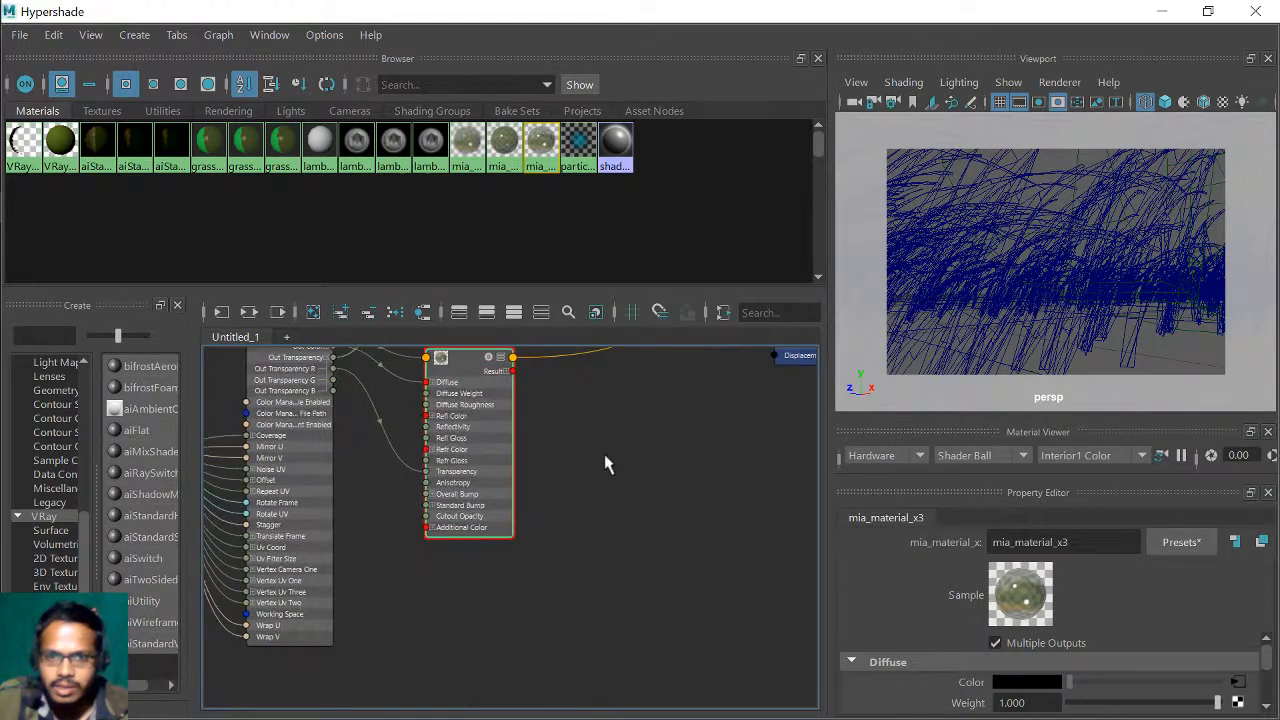
scroll(605, 463, "down", 3)
left_click_drag(683, 432, 726, 489)
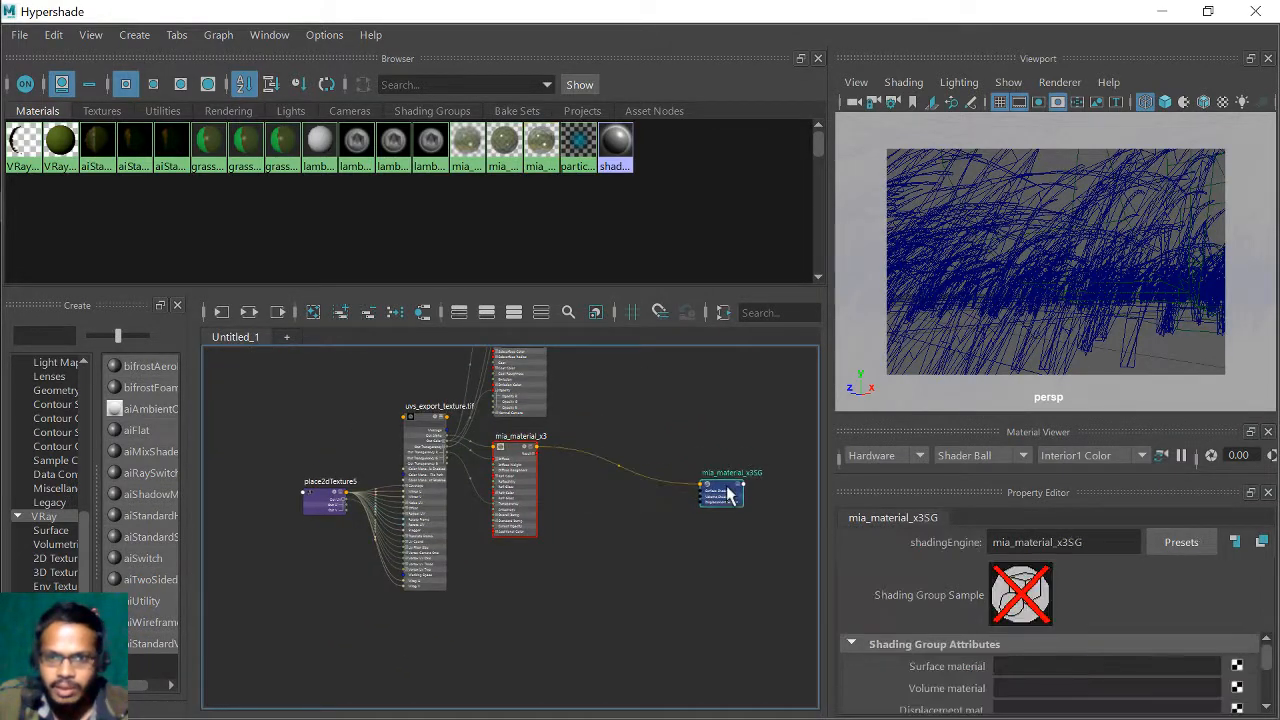
left_click(520, 456)
scroll(640, 523, "up", 3)
scroll(505, 493, "down", 3)
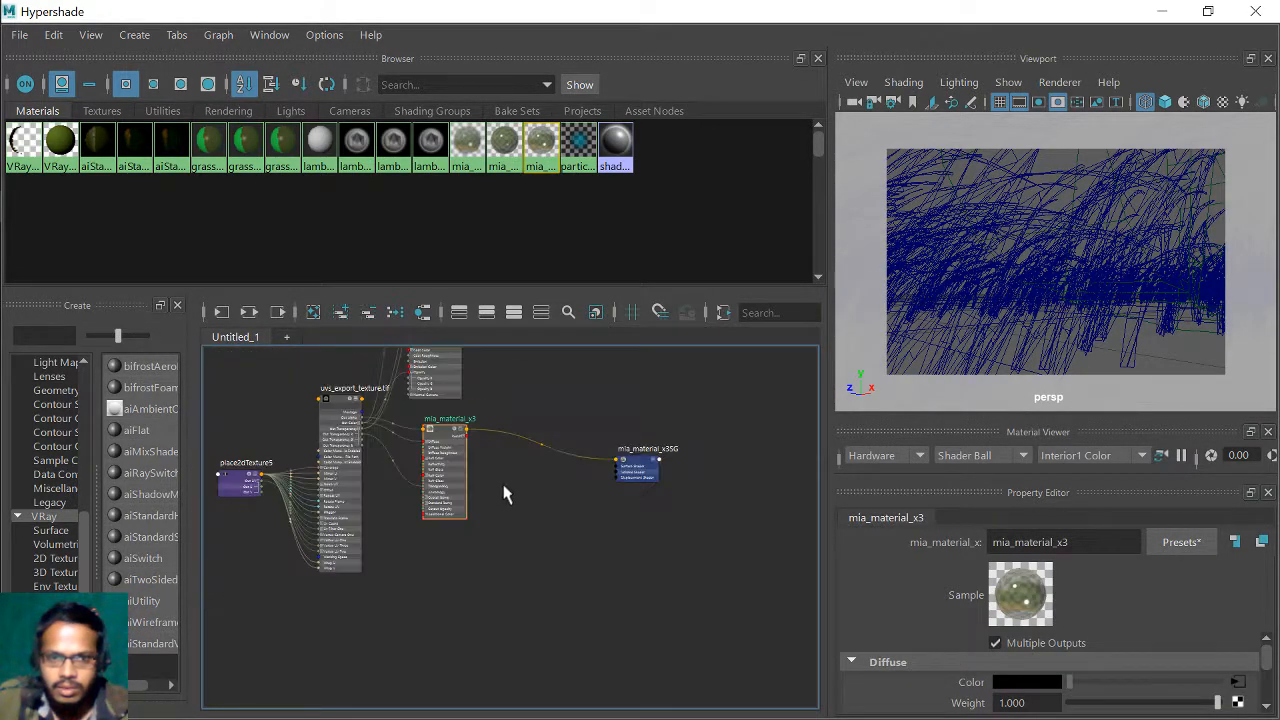
middle_click_drag(543, 468, 572, 484, "alt")
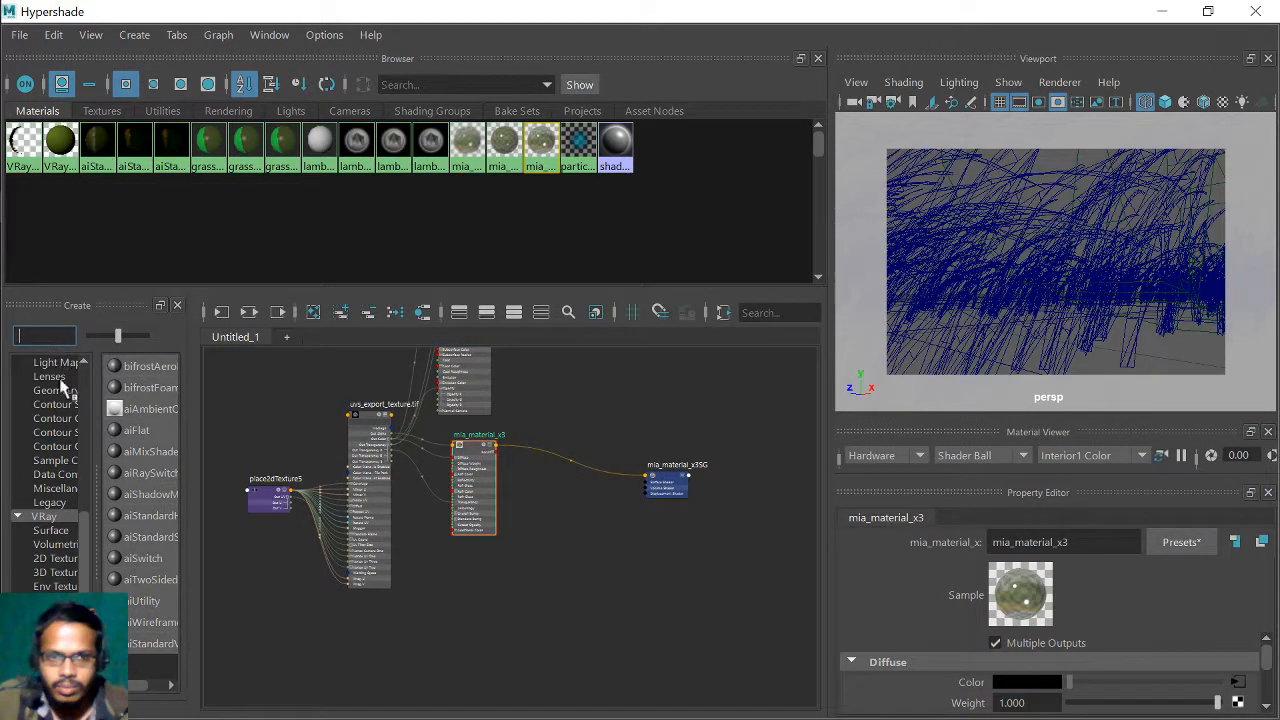
- List the V-Ray nodes in the Hypershade, widen the node creation pane and restore the window to its smaller size
left_click(46, 516)
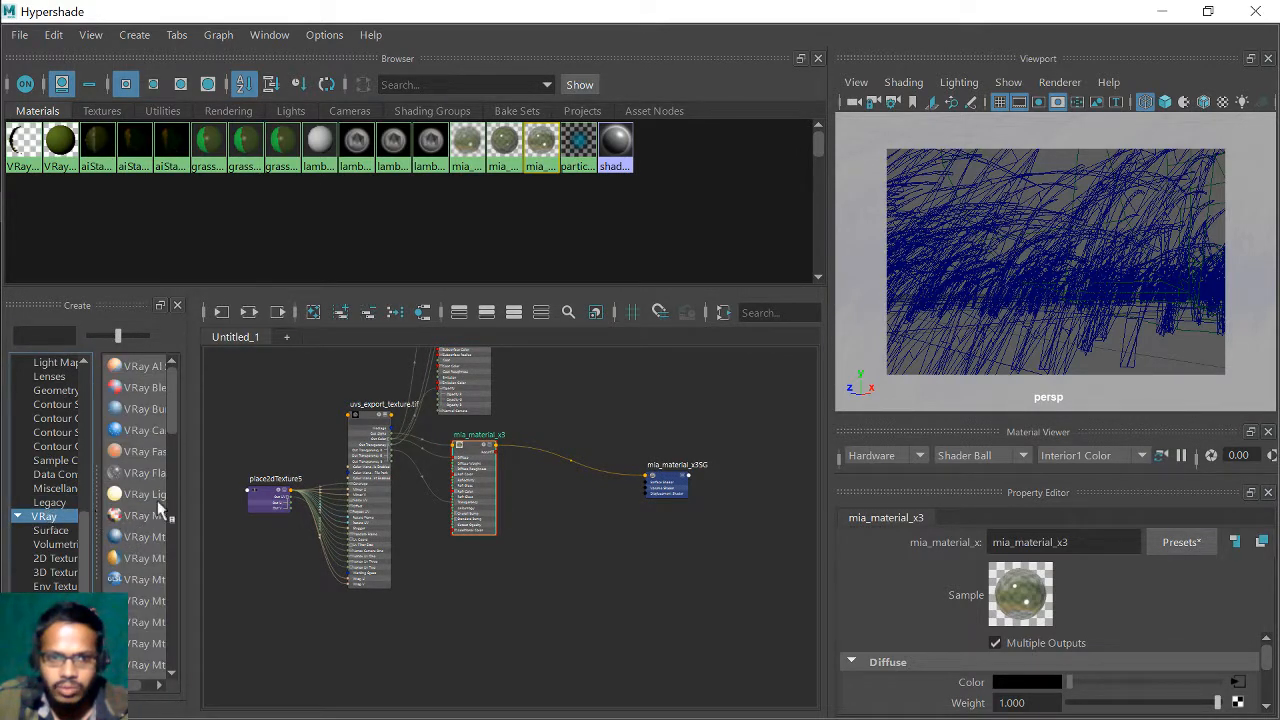
left_click_drag(186, 498, 378, 510)
double_click(638, 20)
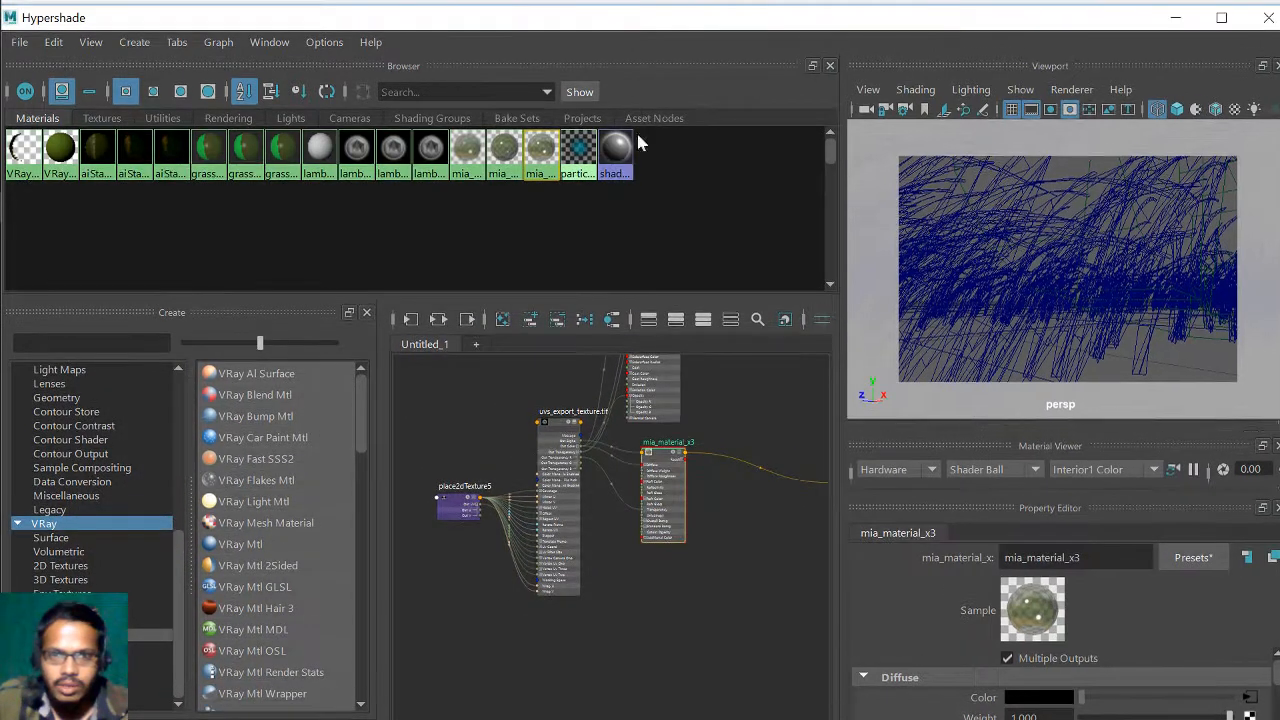
- Minimize Photoshop and switch back to the open Maya windows
left_click(1178, 20)
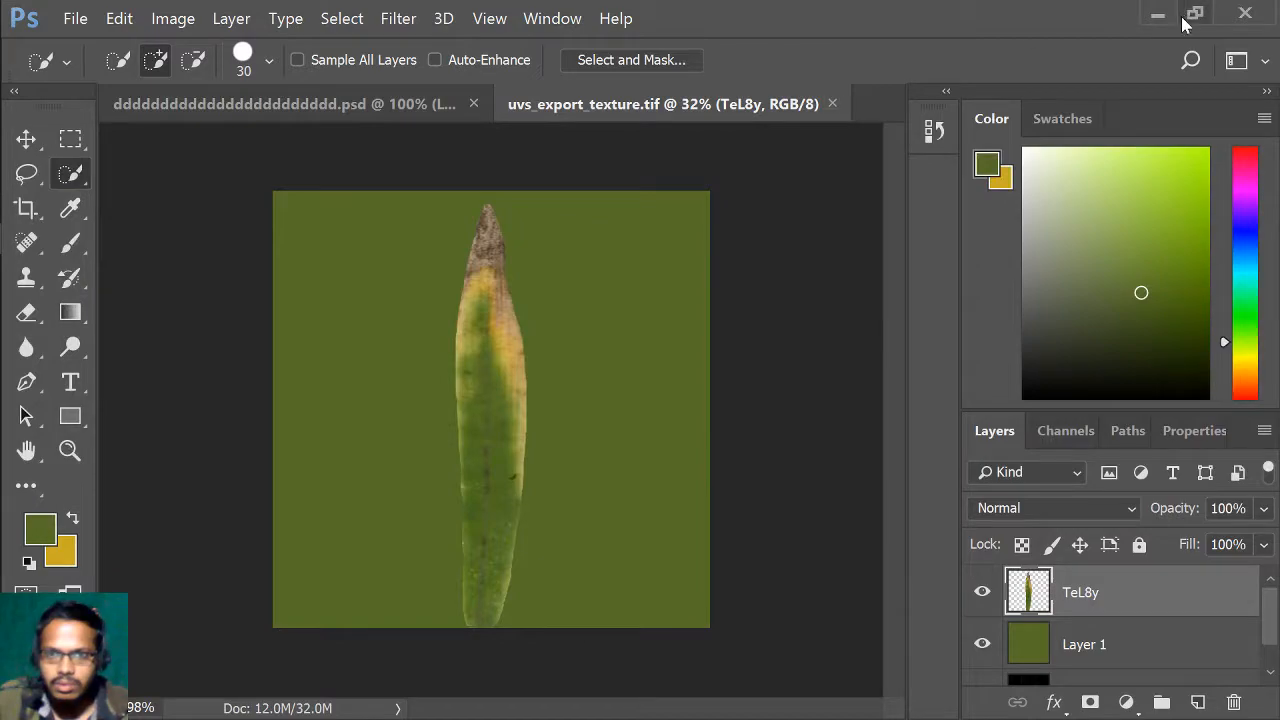
left_click(1158, 17)
mouse_move(5, 288)
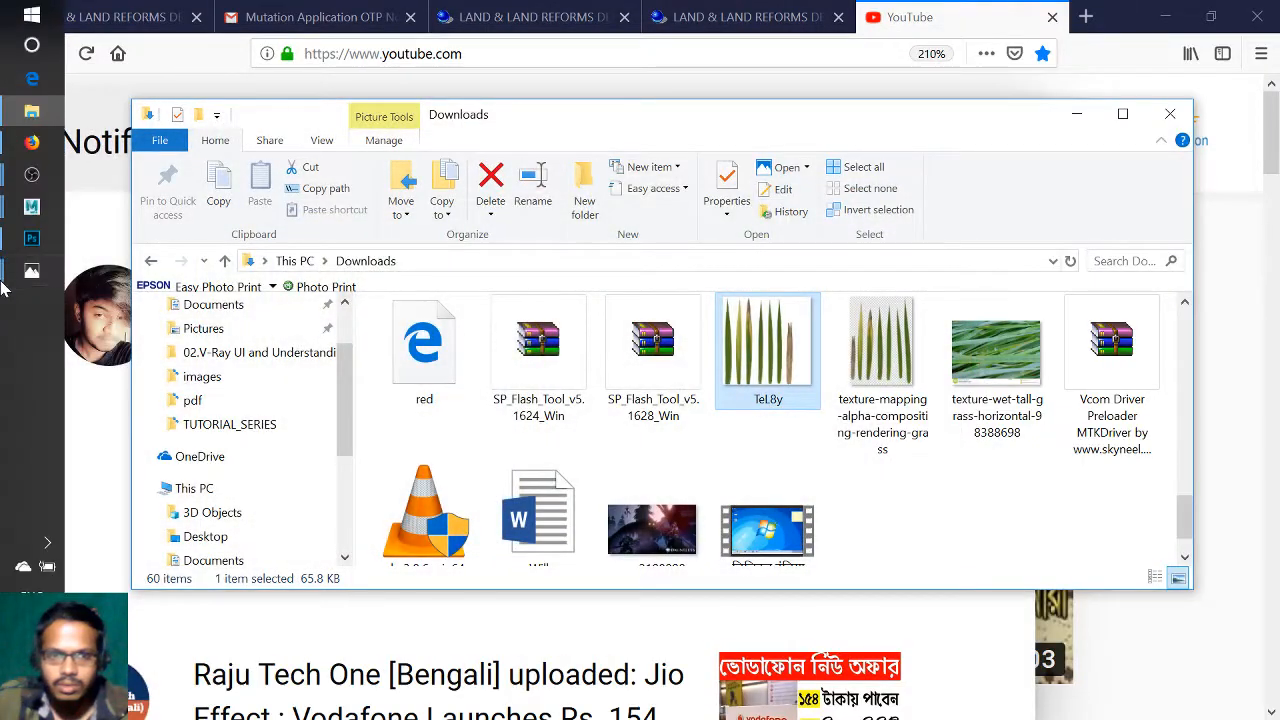
mouse_move(31, 206)
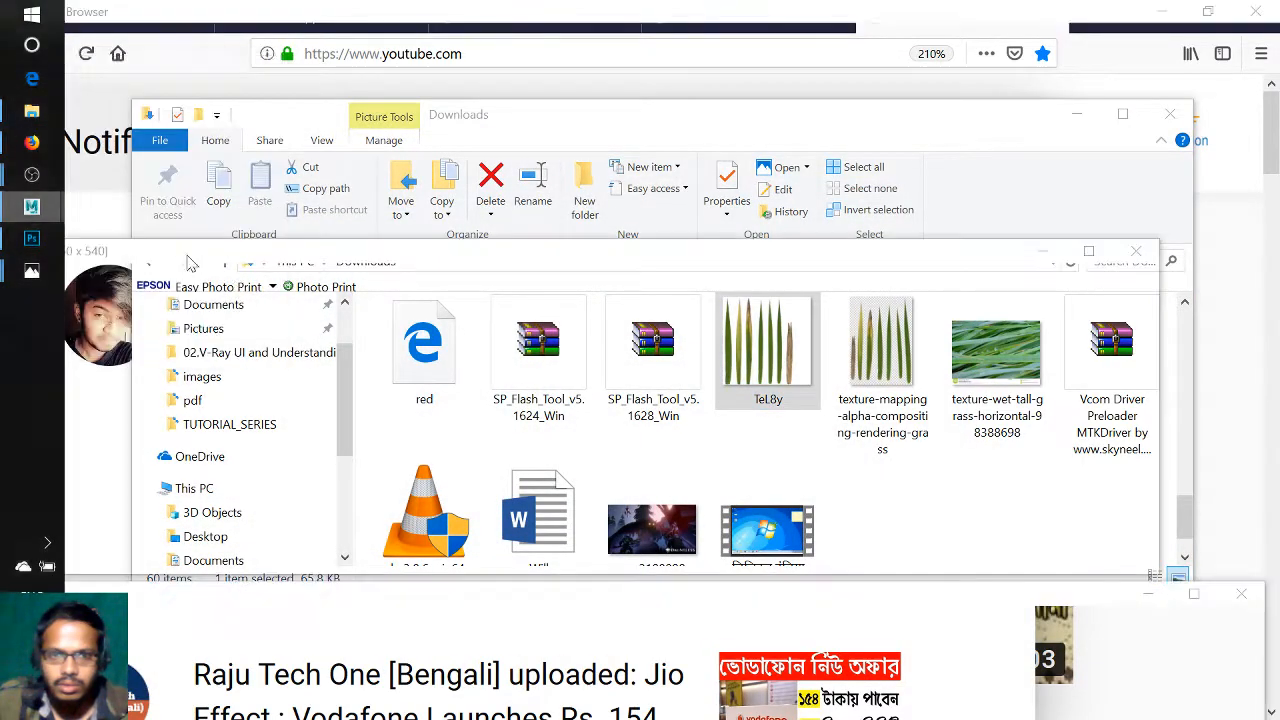
left_click(192, 262)
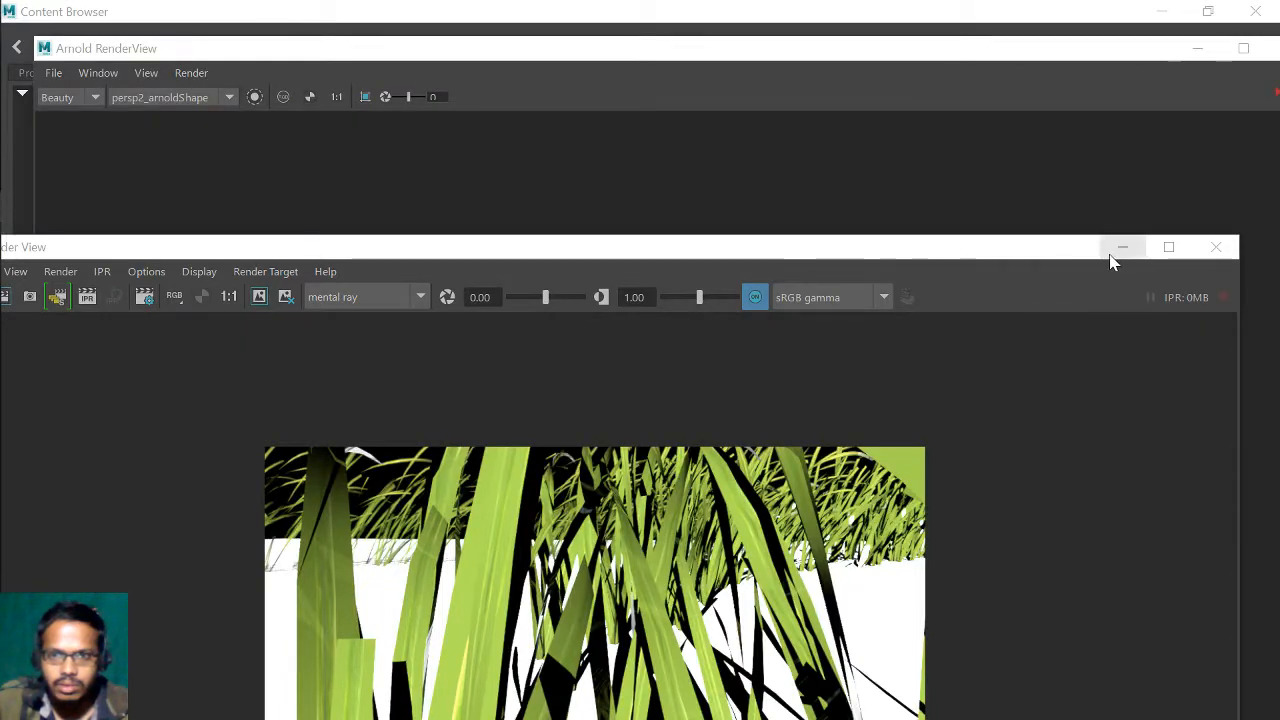
- Minimize the Render View, Arnold RenderView, Content Browser and Hypershade, and move the V-Ray frame buffer clear of the viewport
left_click(1120, 247)
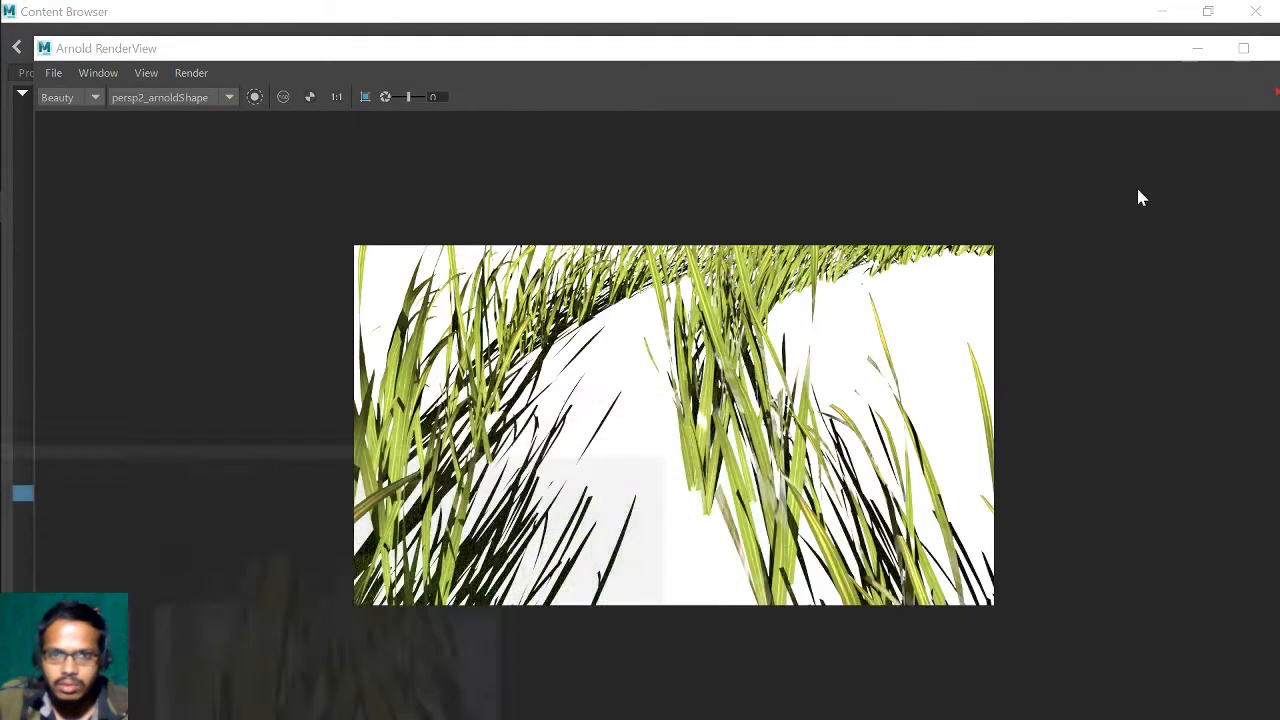
left_click(1197, 48)
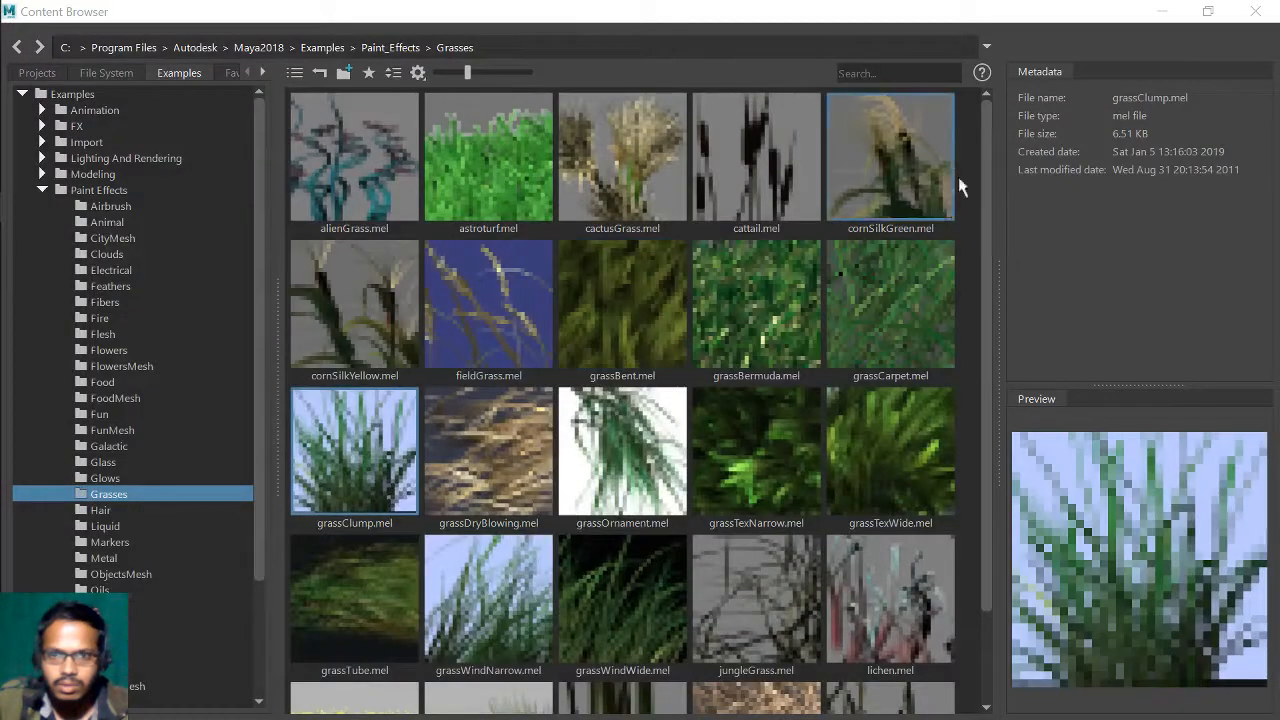
left_click(1160, 12)
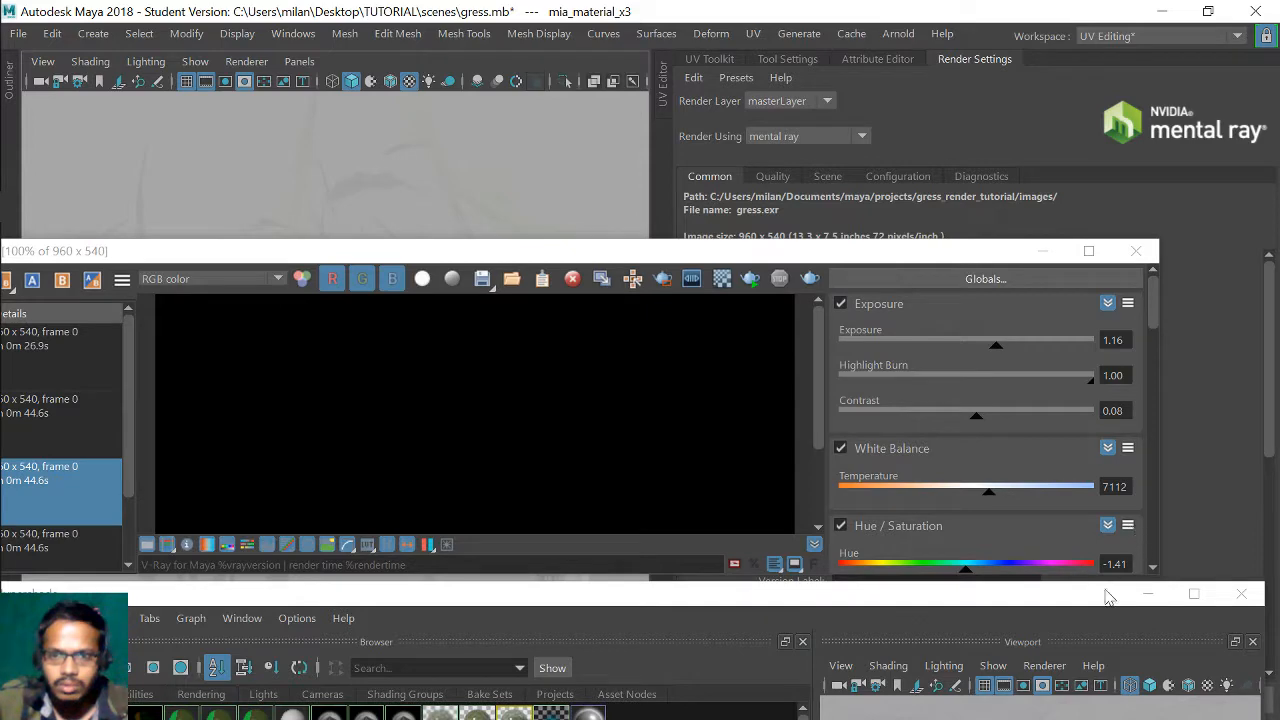
left_click(944, 620)
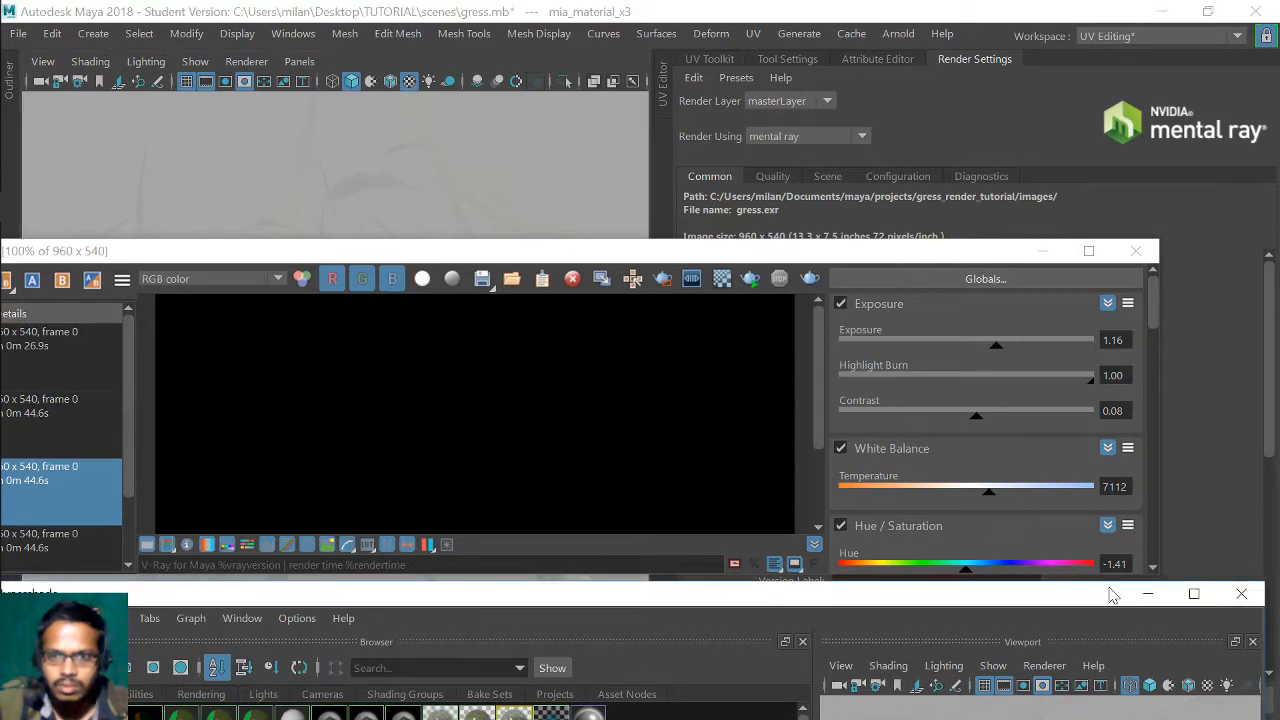
left_click(1146, 595)
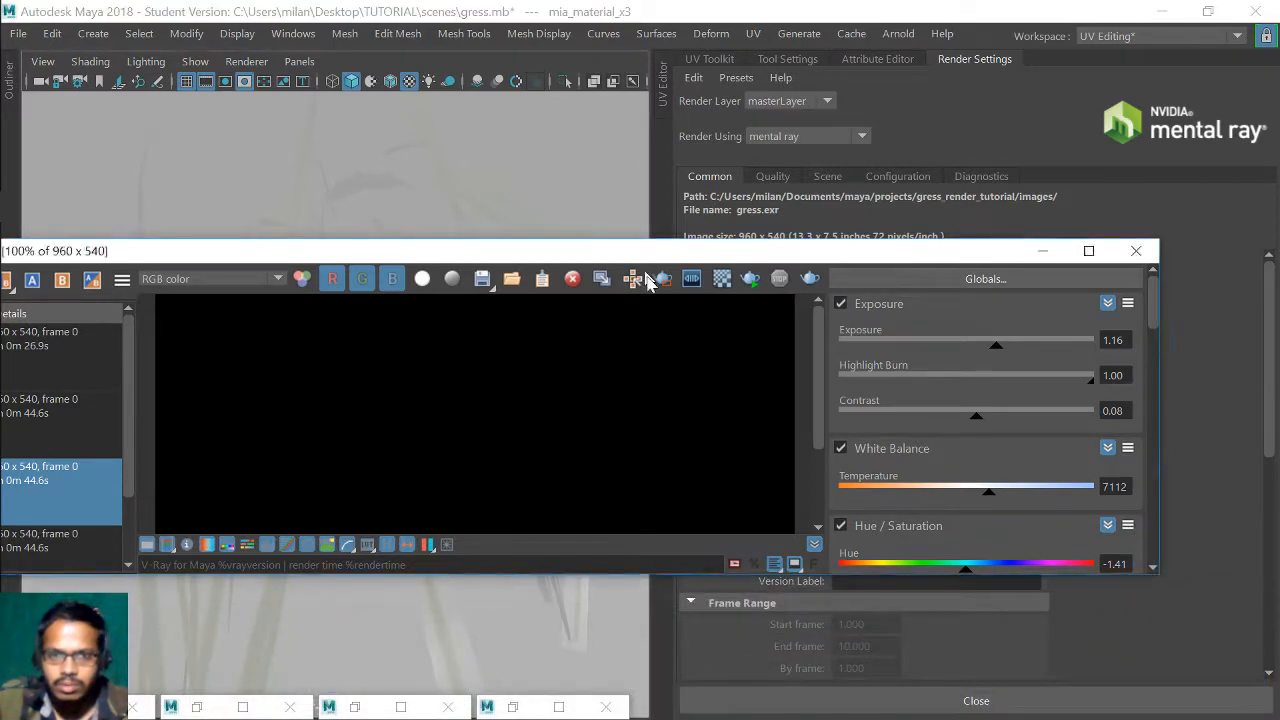
left_click_drag(645, 250, 788, 610)
- Create a new perspective camera for the viewport and rename it persp4_vray
left_click(300, 61)
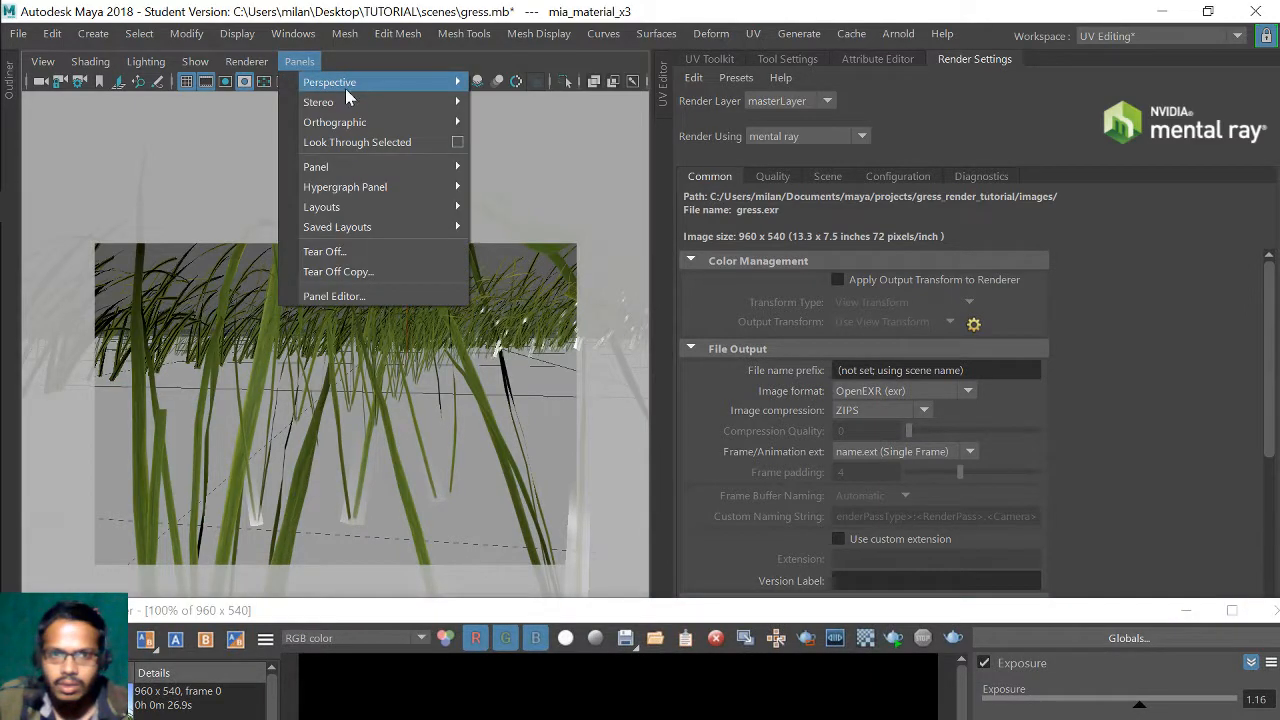
mouse_move(345, 88)
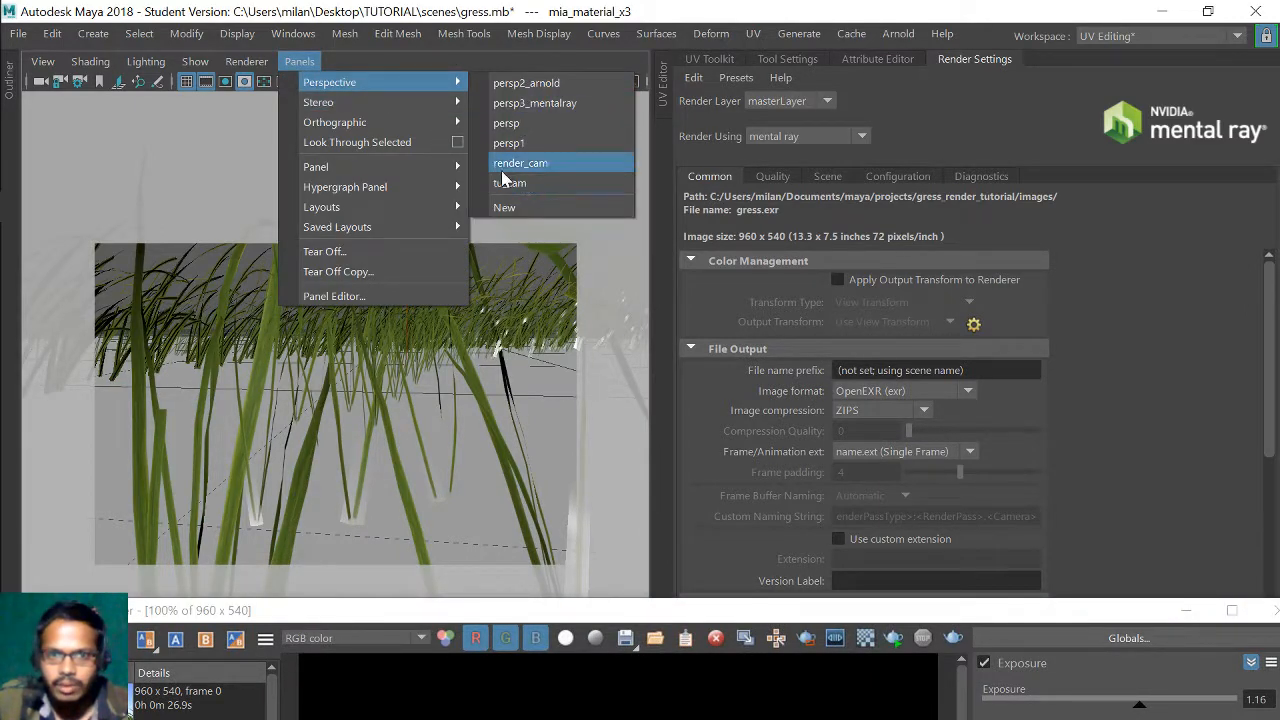
left_click(506, 207)
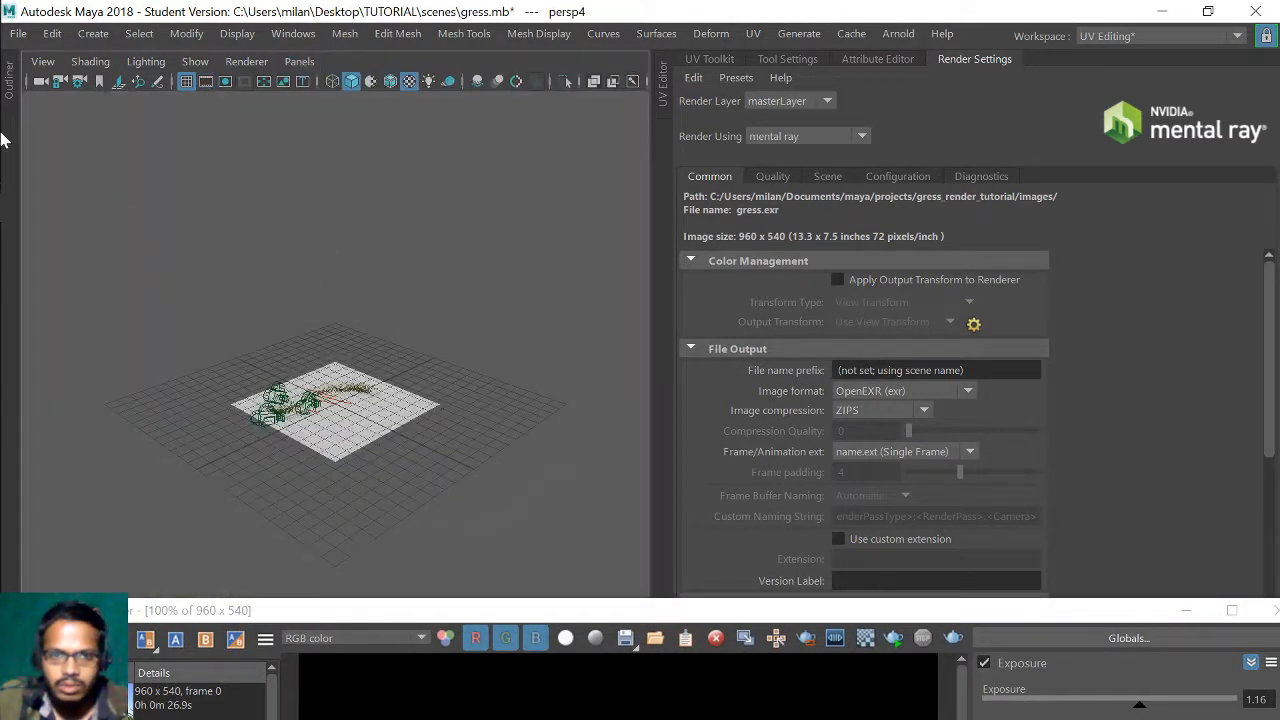
left_click(9, 90)
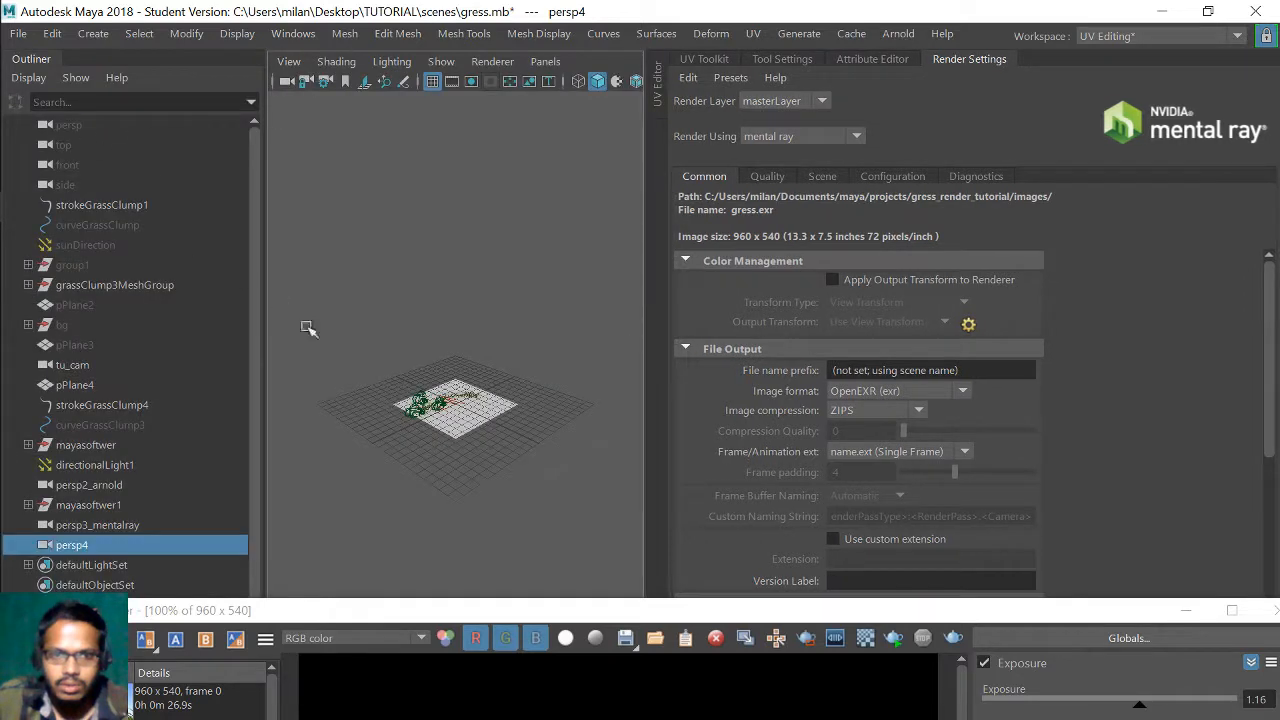
double_click(90, 546)
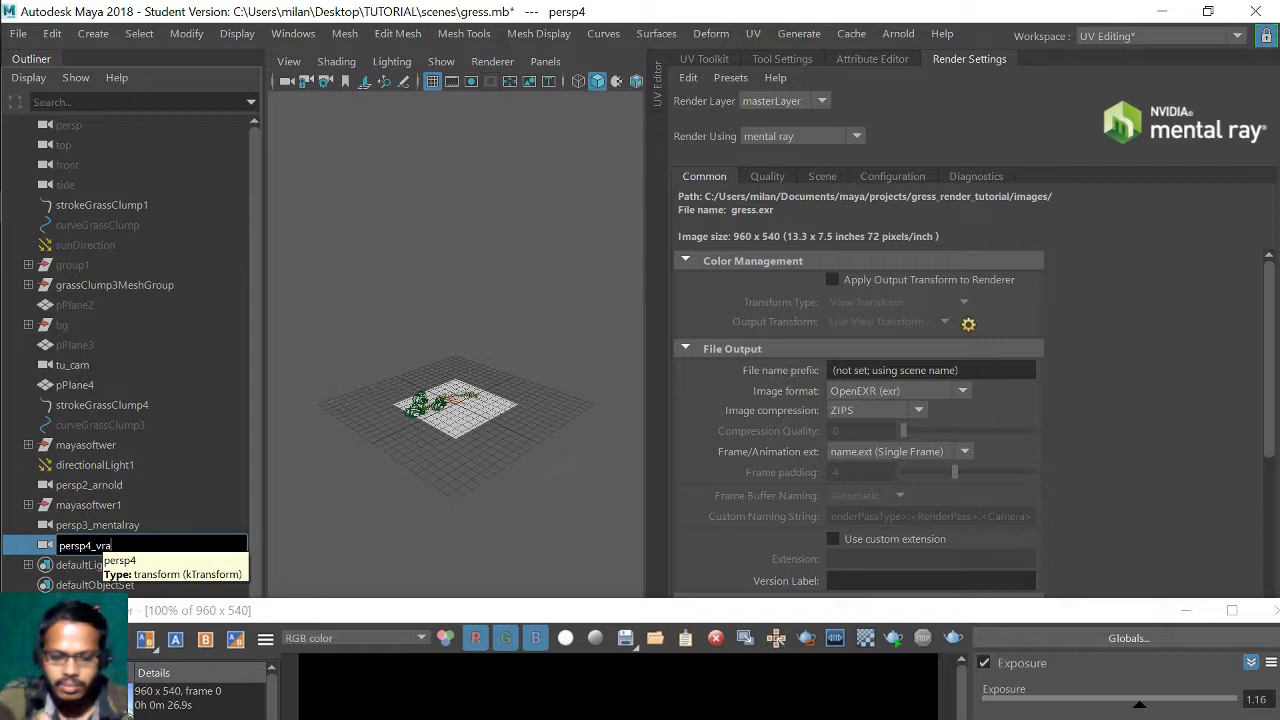
key("Return")
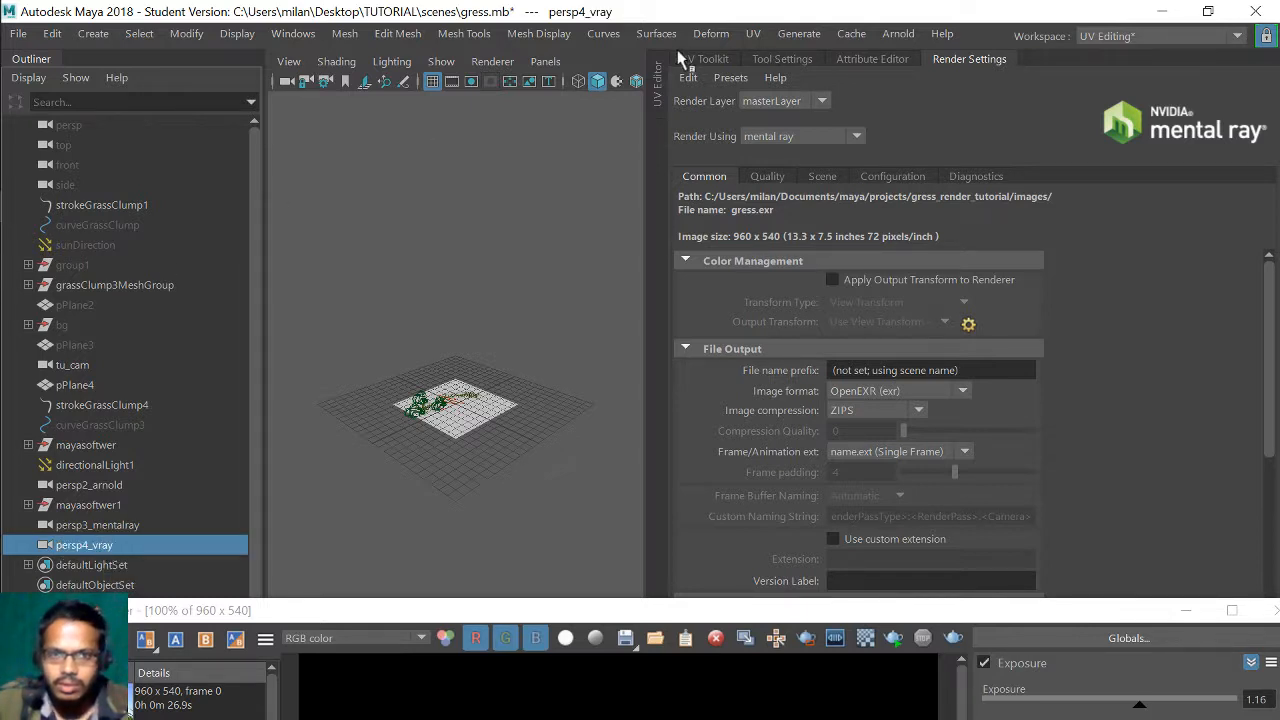
- Look through the earlier framed render camera, and return the viewport to the persp4_vray camera
left_click(545, 61)
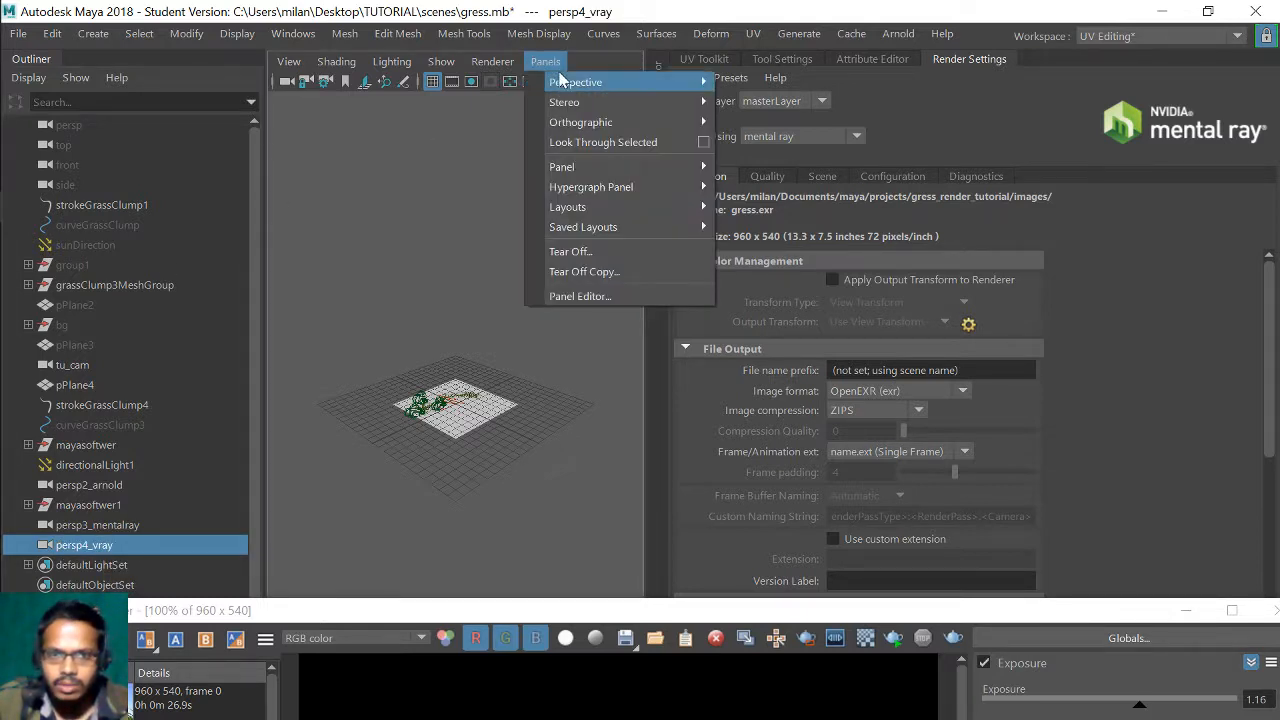
mouse_move(577, 84)
left_click(768, 122)
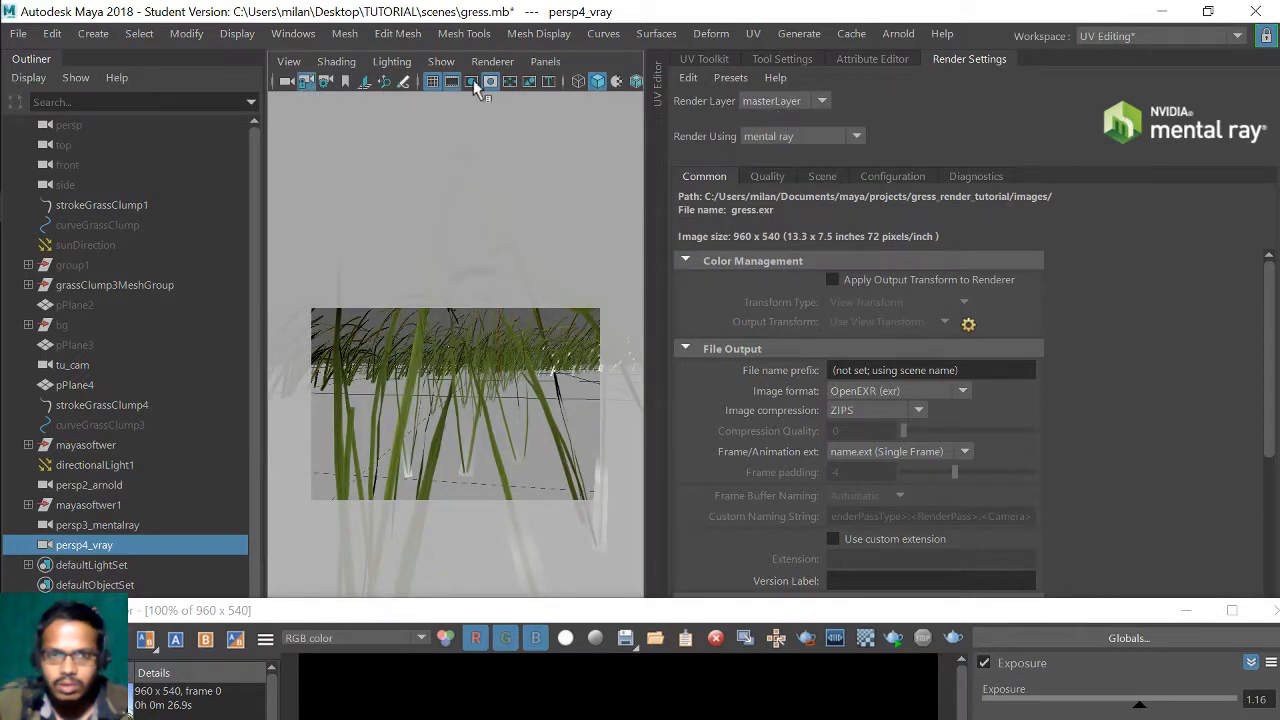
left_click(545, 61)
mouse_move(580, 82)
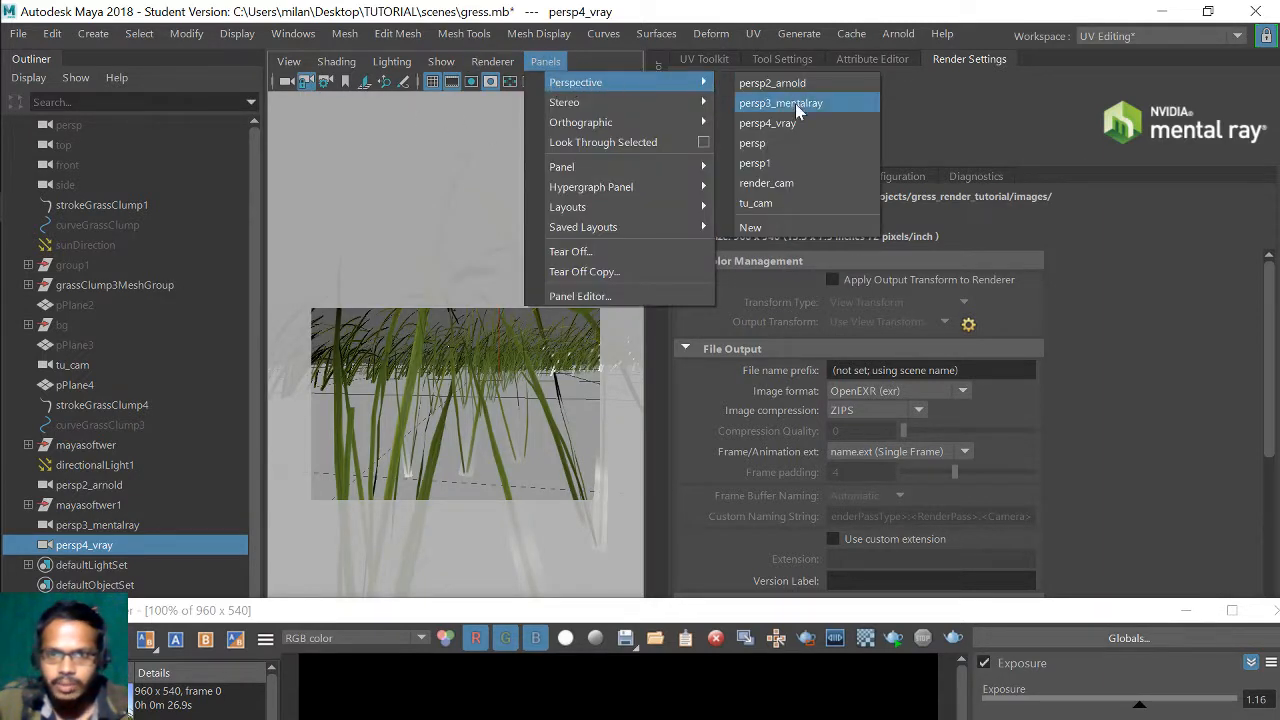
left_click(752, 143)
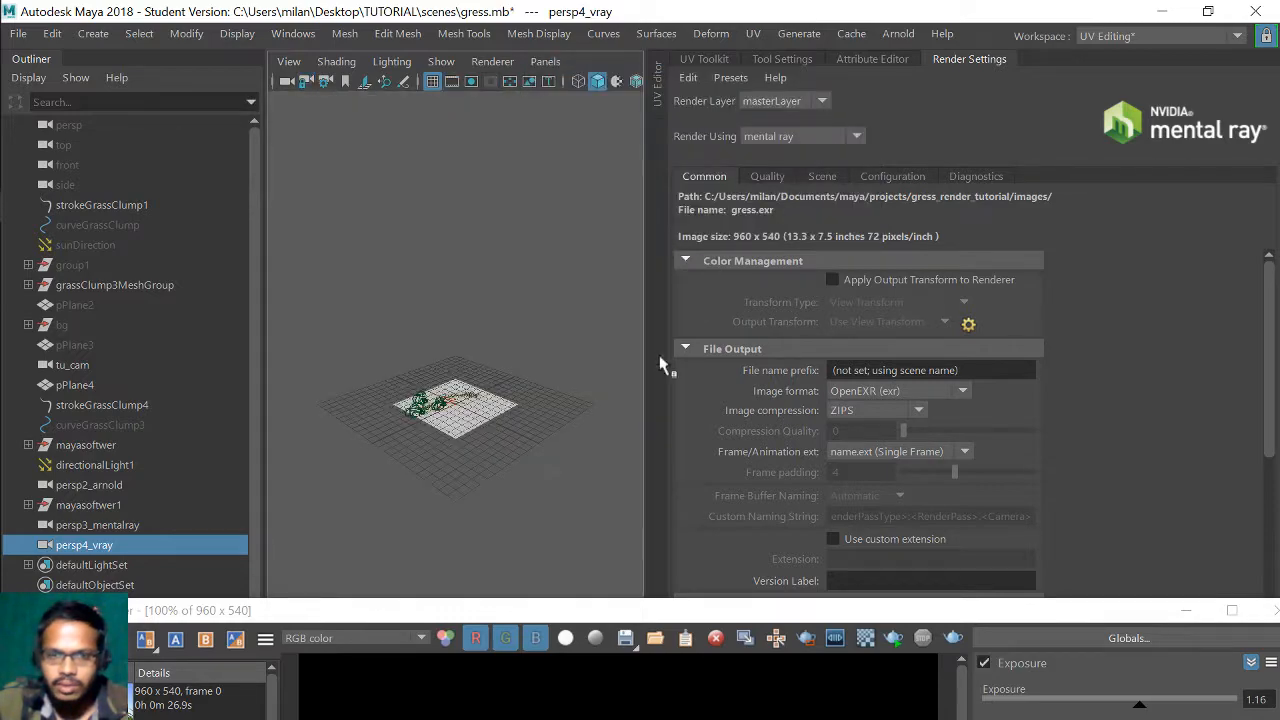
- Duplicate the grey grassClump4Main1 clump beside the dark grass row and move the copy sideways along the horizontal axis
scroll(549, 433, "up", 8)
left_click_drag(394, 388, 472, 364, "alt")
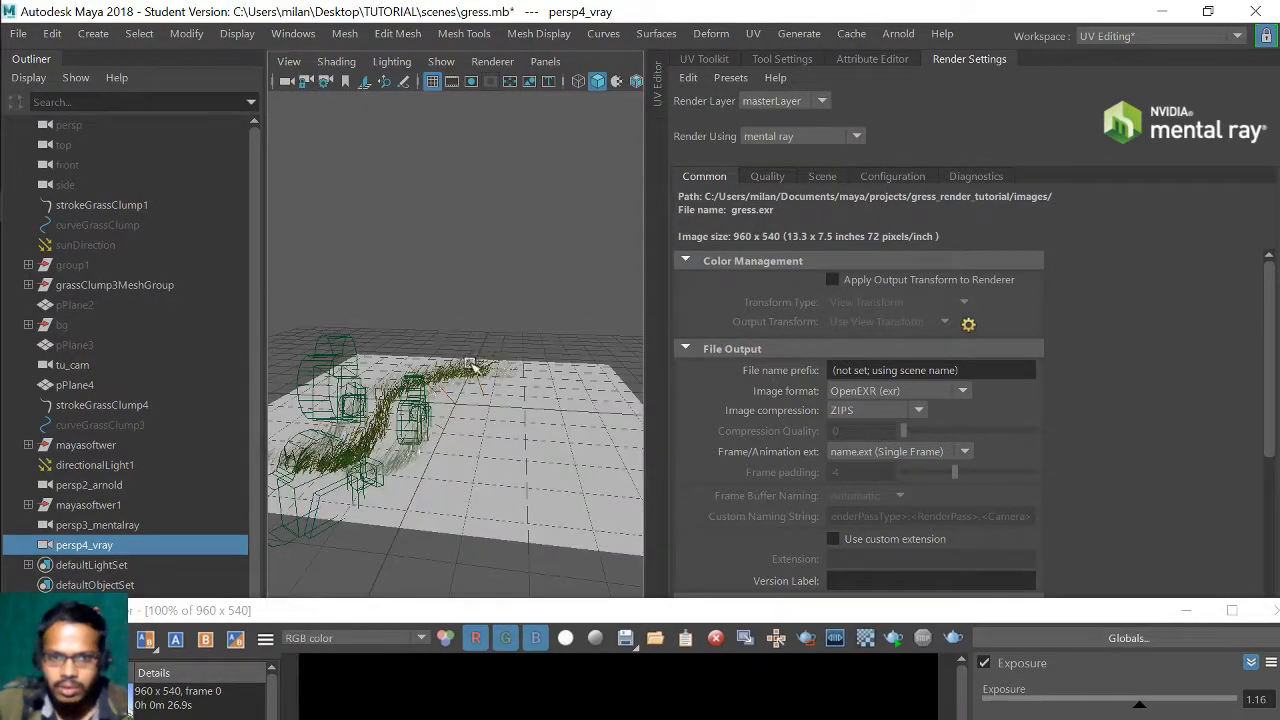
scroll(472, 364, "up", 10)
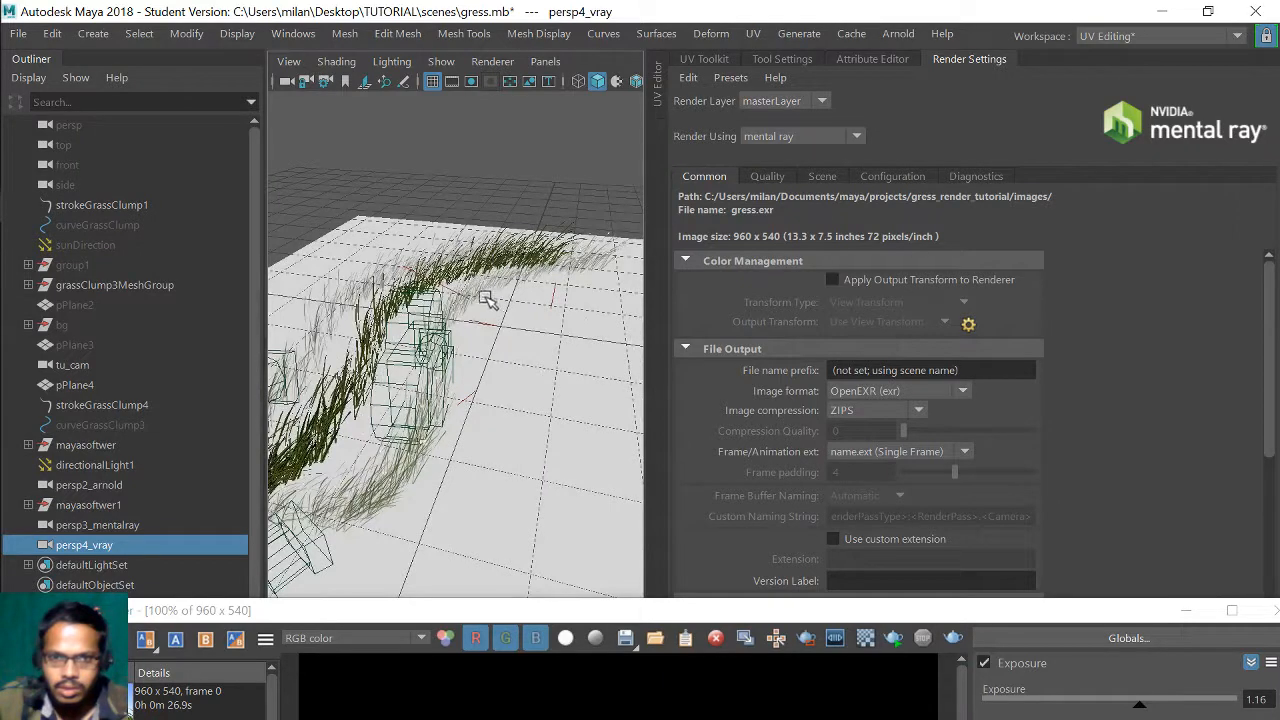
left_click(482, 294)
key("f")
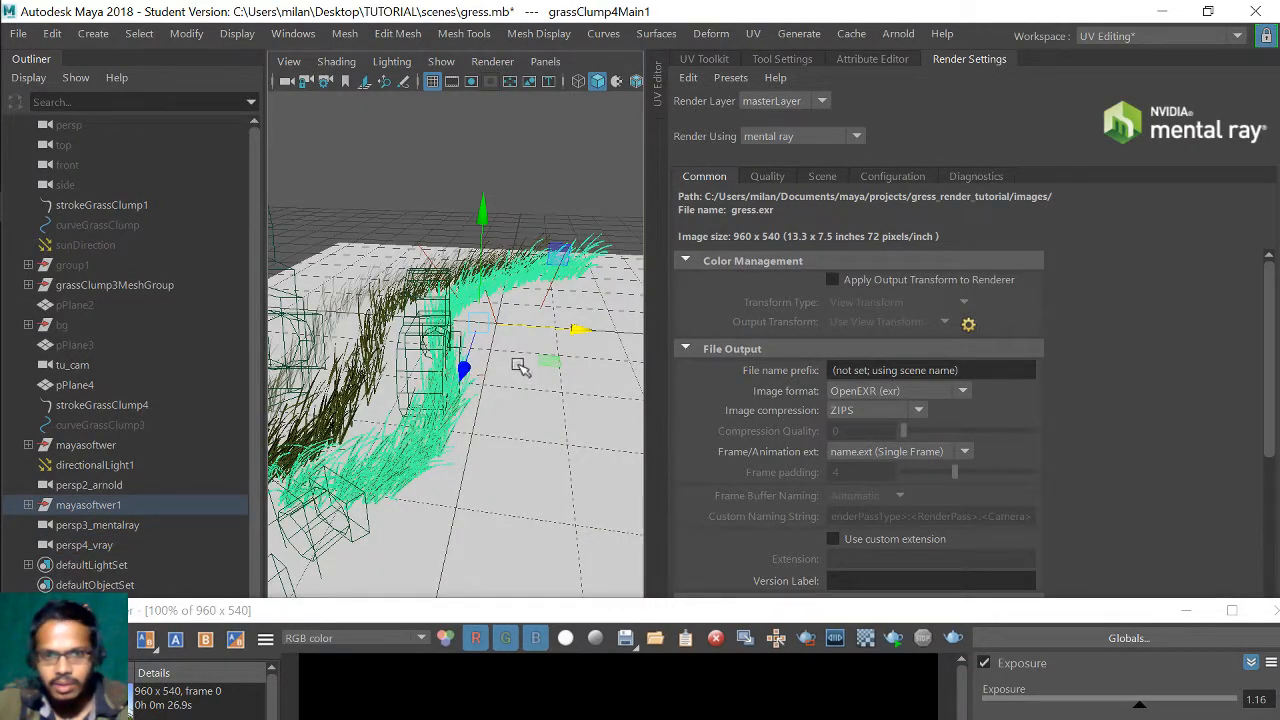
left_click(598, 334)
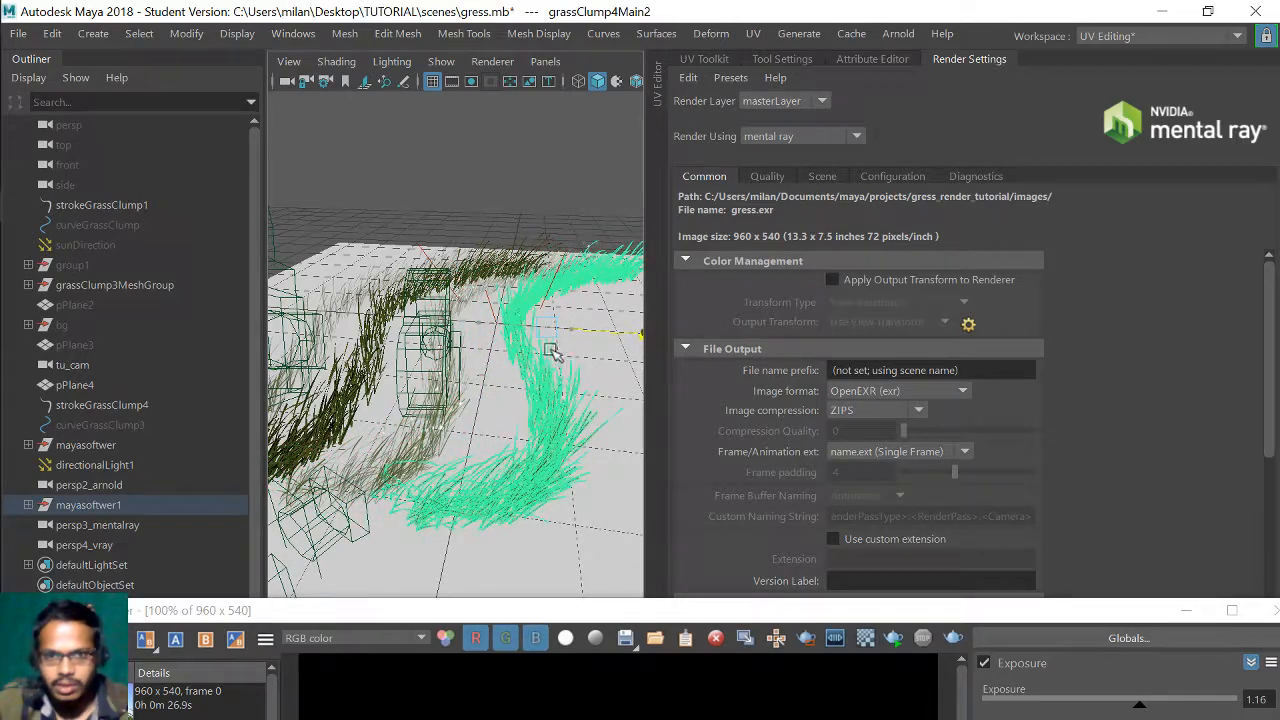
- Assign a new VRay Mtl material to the duplicated grass clump
scroll(545, 356, "up", 10)
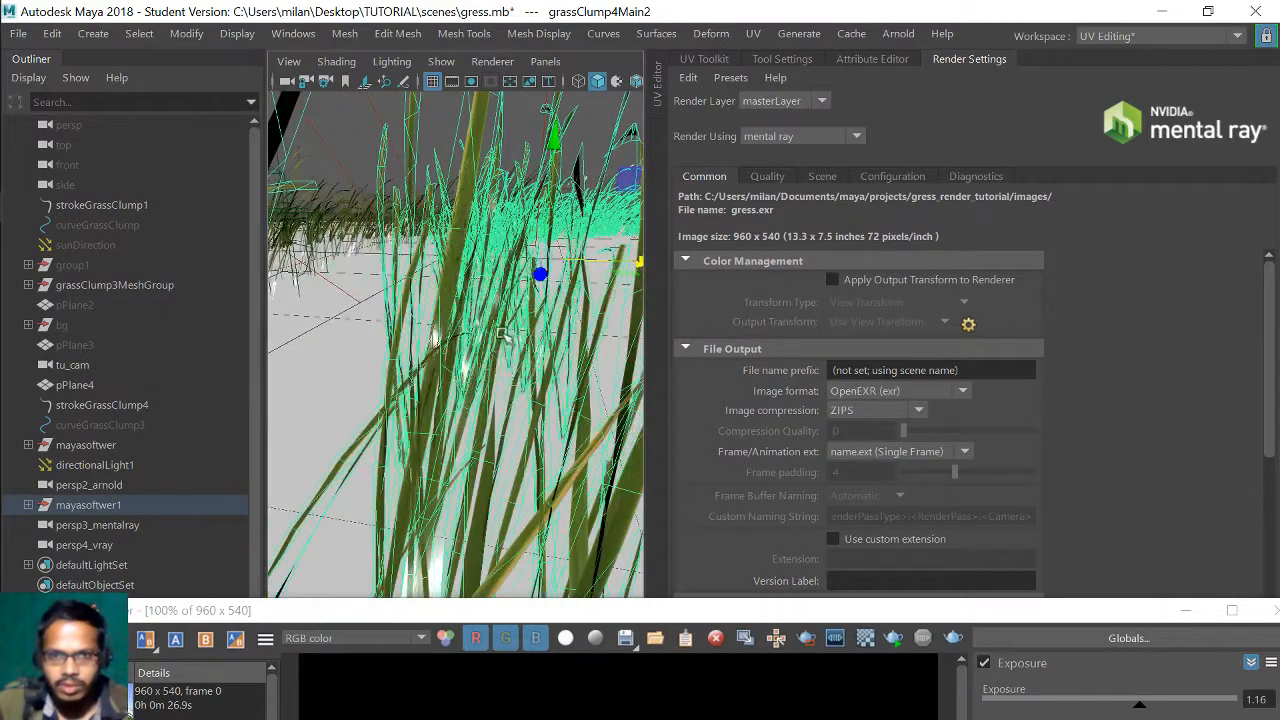
right_click(441, 347)
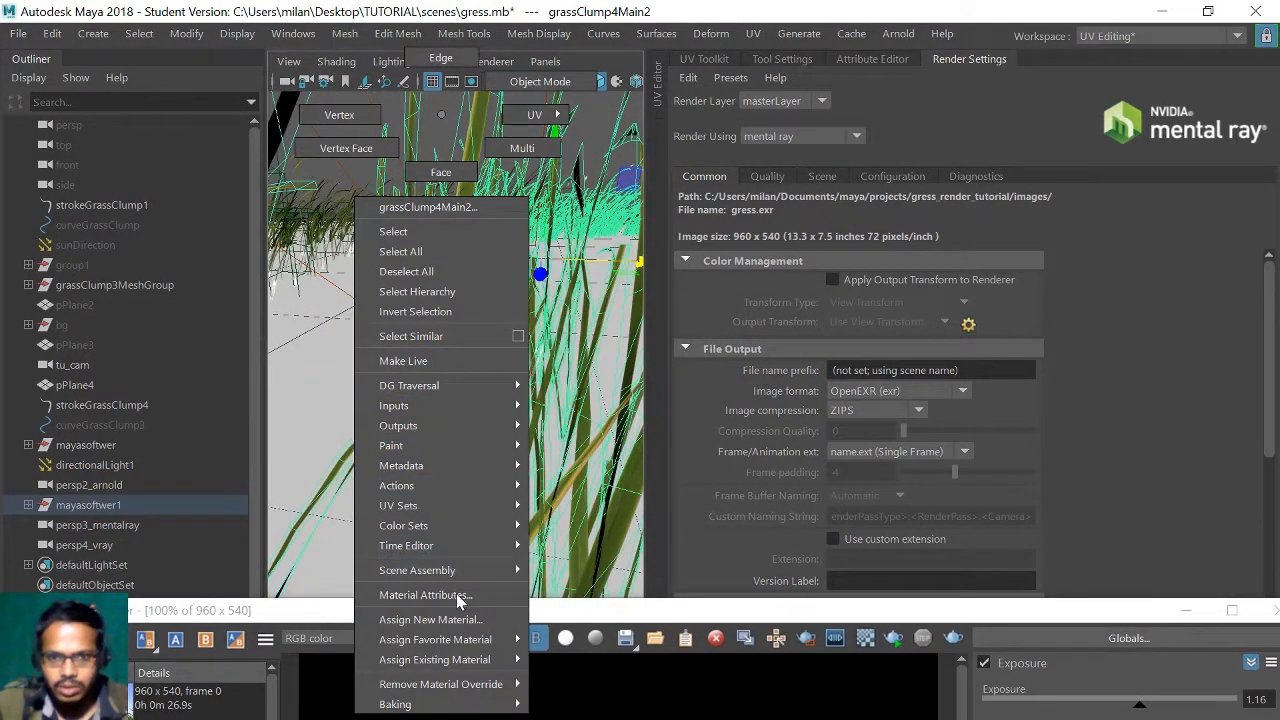
mouse_move(463, 661)
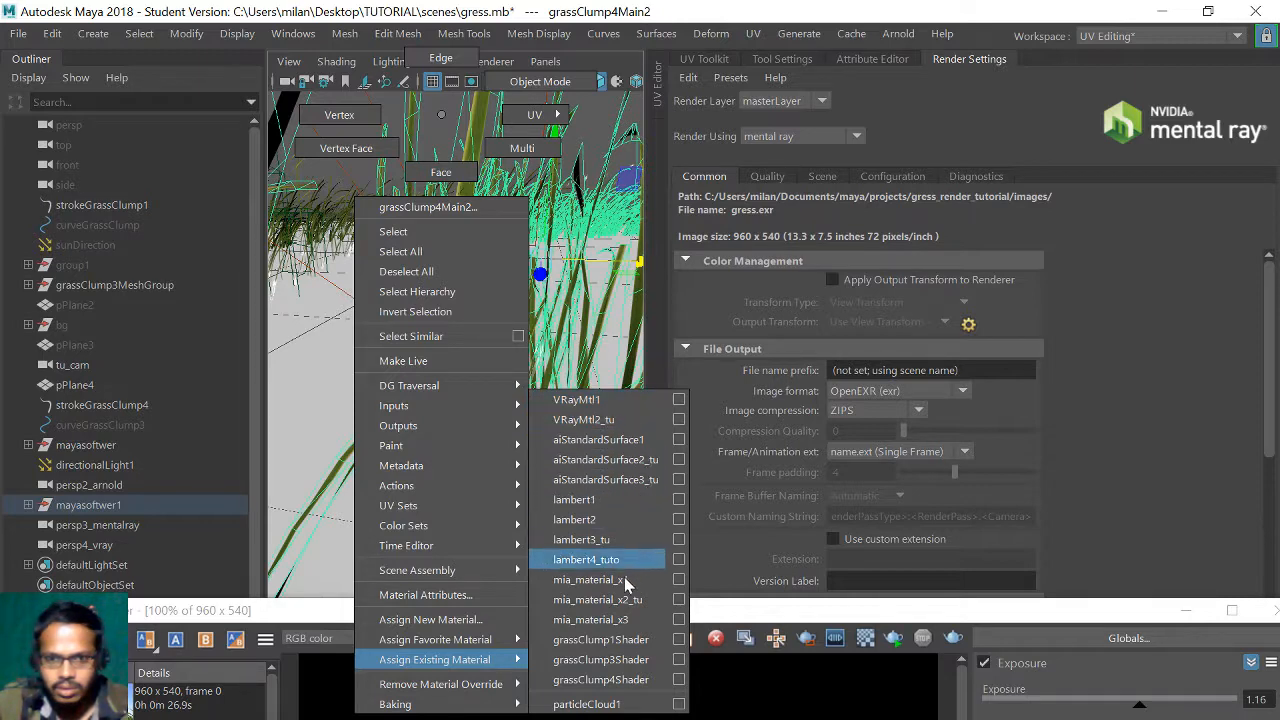
left_click(455, 620)
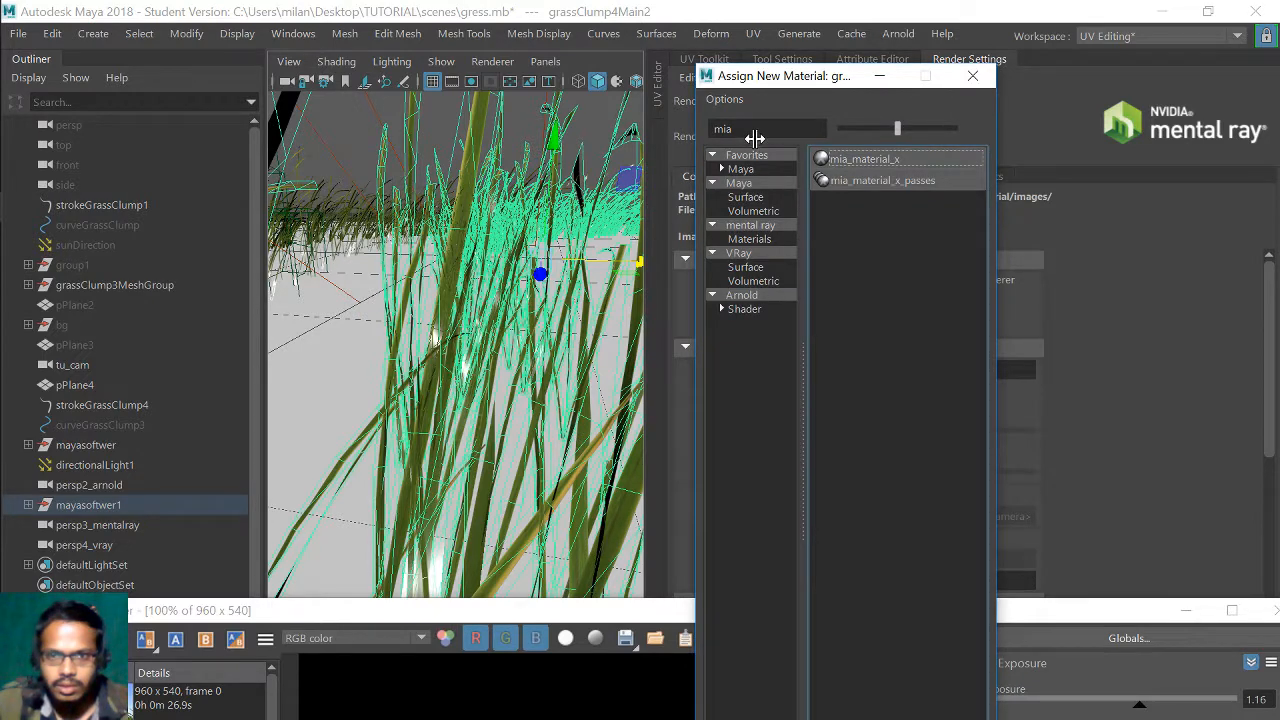
left_click_drag(754, 138, 680, 137)
type("vray")
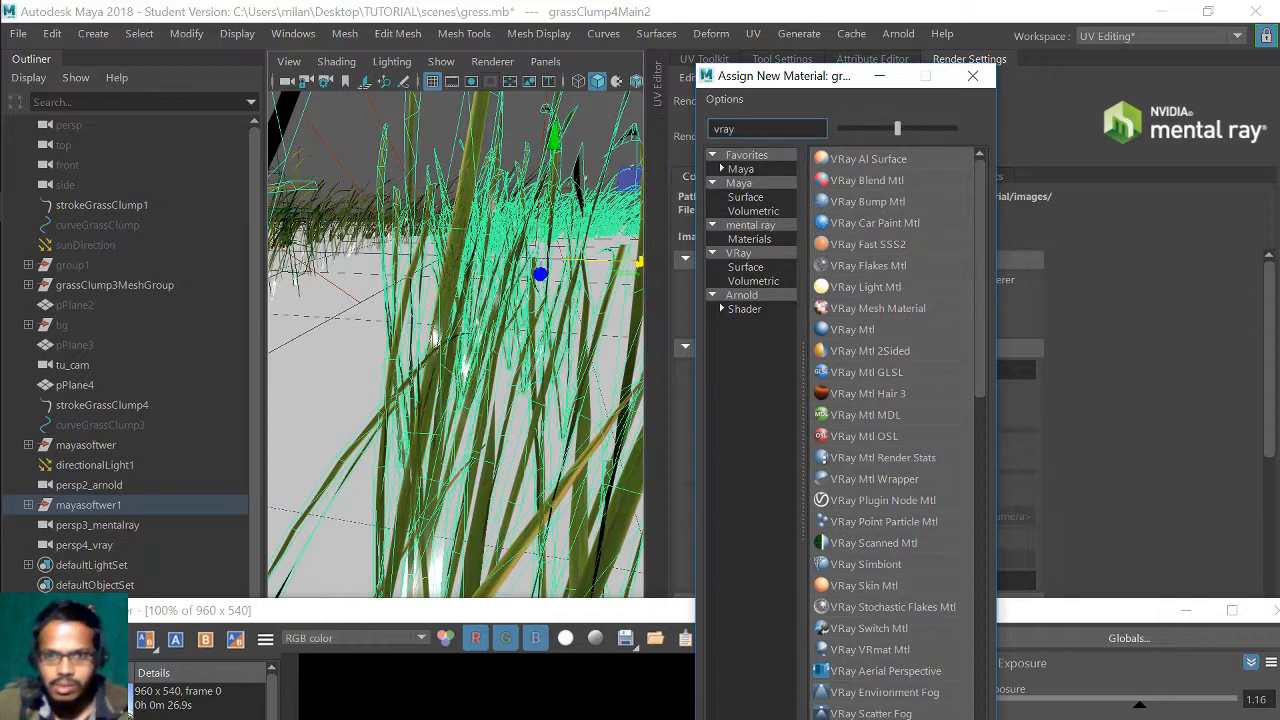
left_click(870, 327)
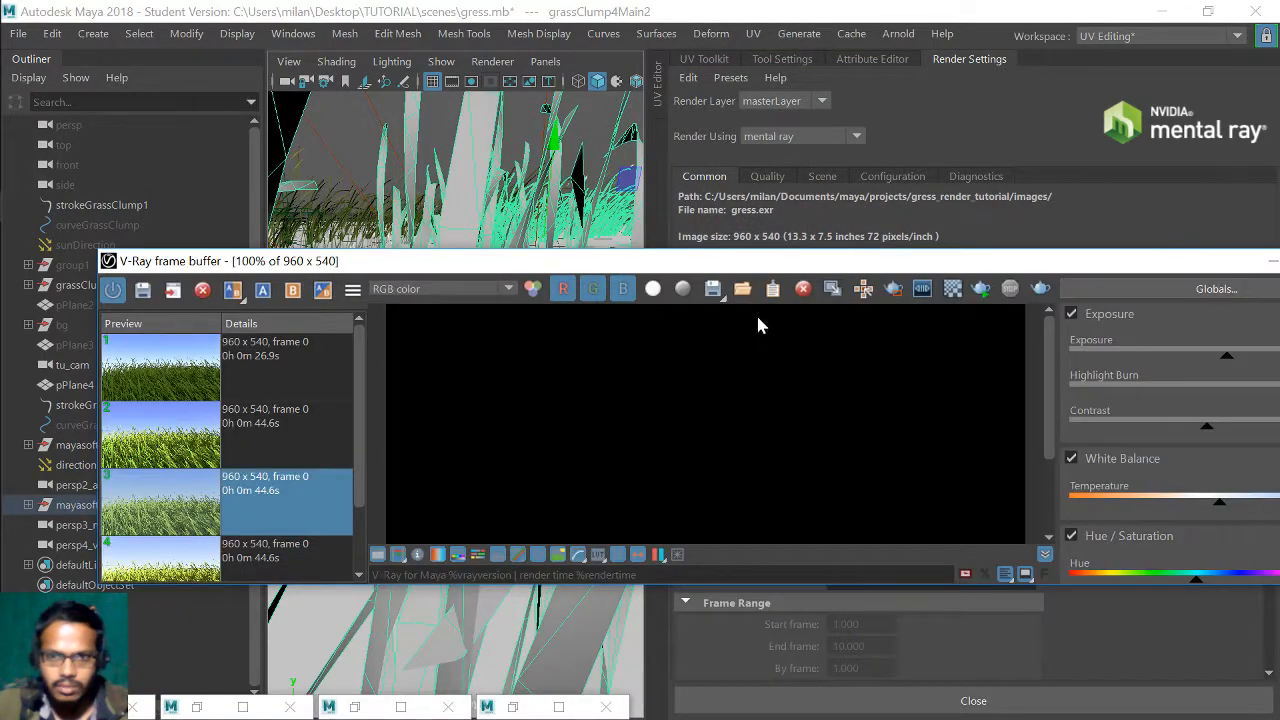
- Restore the Hypershade and move the grass file texture and its place2dTexture node beside the VRayMtl3 node
key("ctrl+a")
left_click(558, 707)
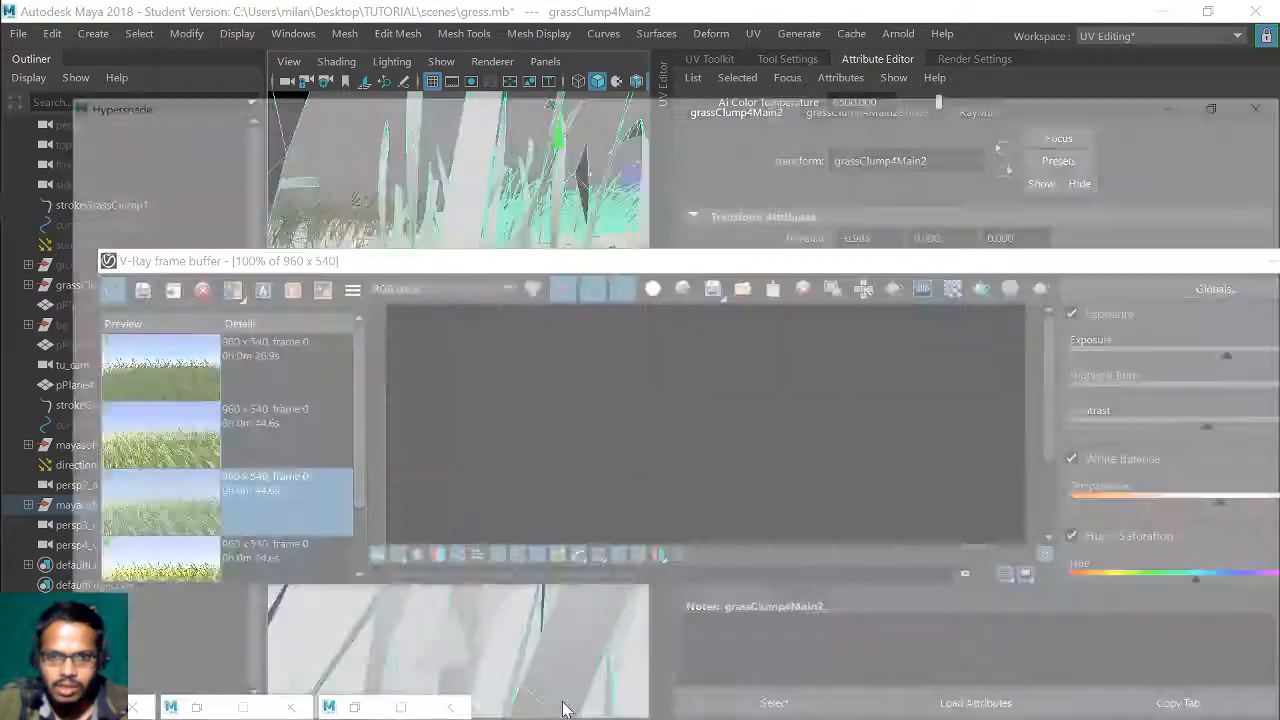
scroll(662, 552, "up", 2)
middle_click_drag(660, 511, 628, 463, "alt")
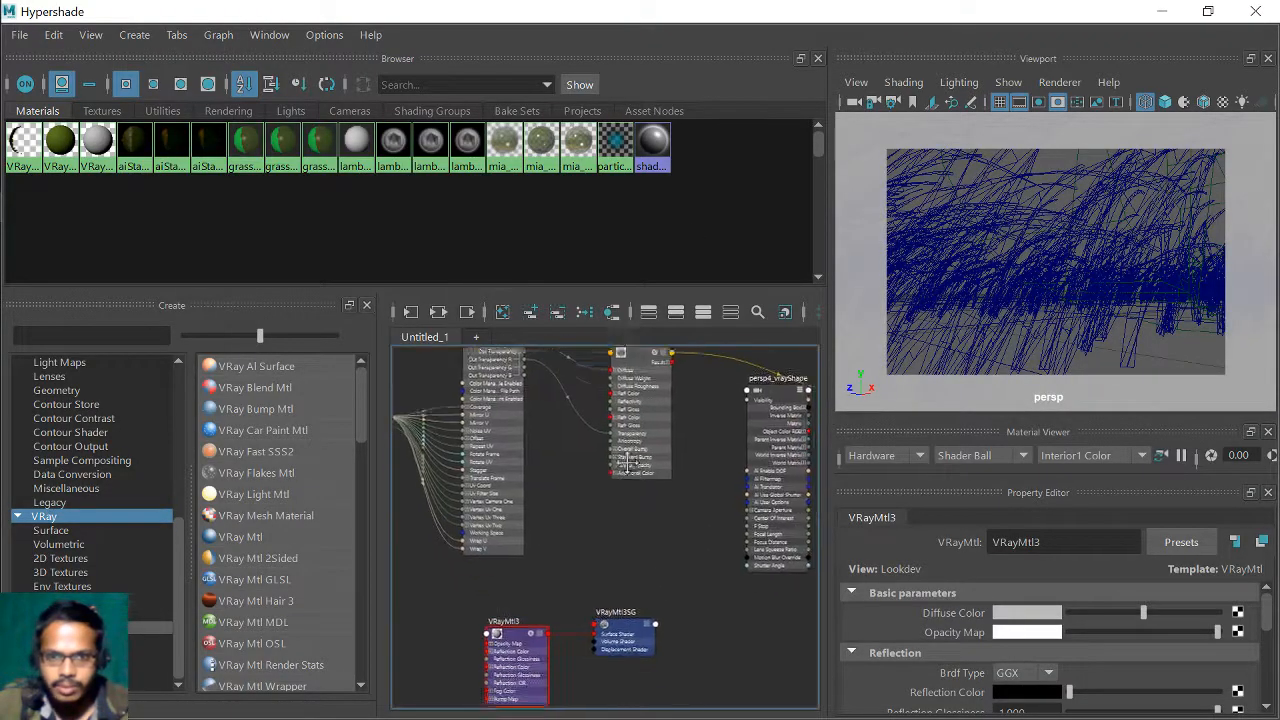
scroll(630, 463, "down", 3)
left_click_drag(560, 420, 452, 530)
left_click_drag(645, 389, 572, 551)
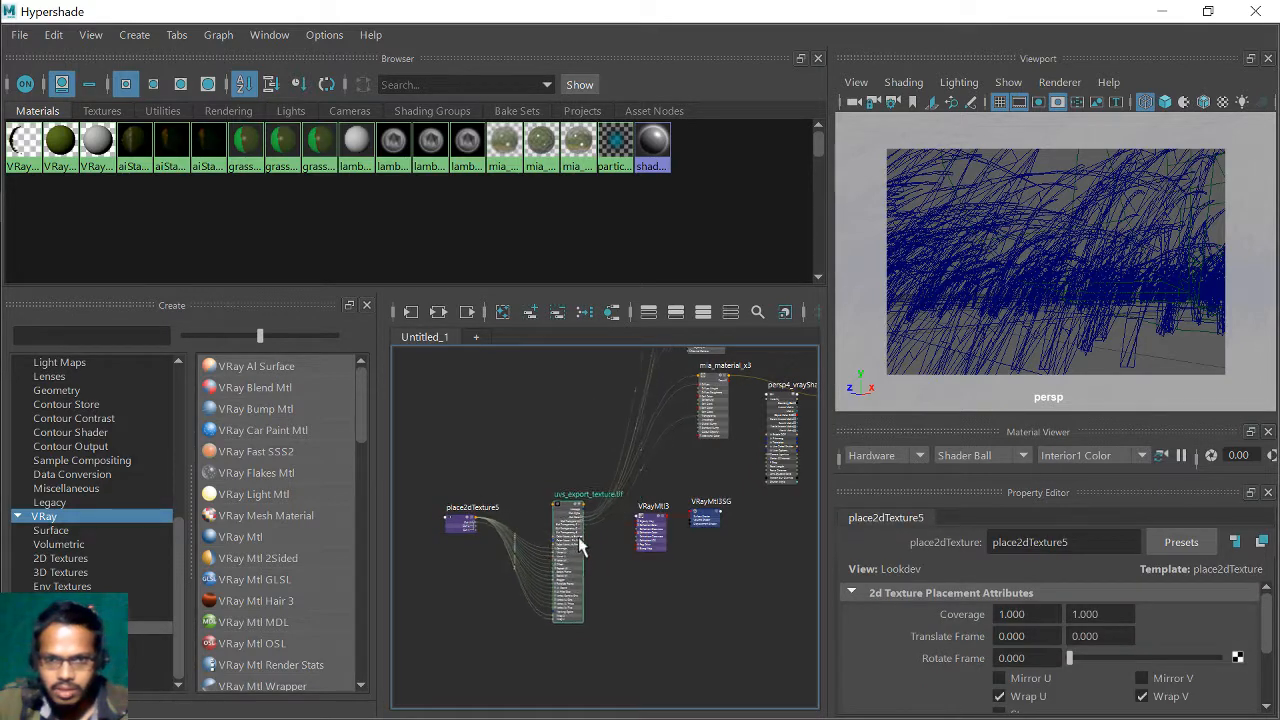
left_click_drag(471, 540, 507, 570)
- Connect the grass texture's Out Transparency R, G and B to the Opacity Map R, G and B of VRayMtl3
scroll(610, 500, "up", 8)
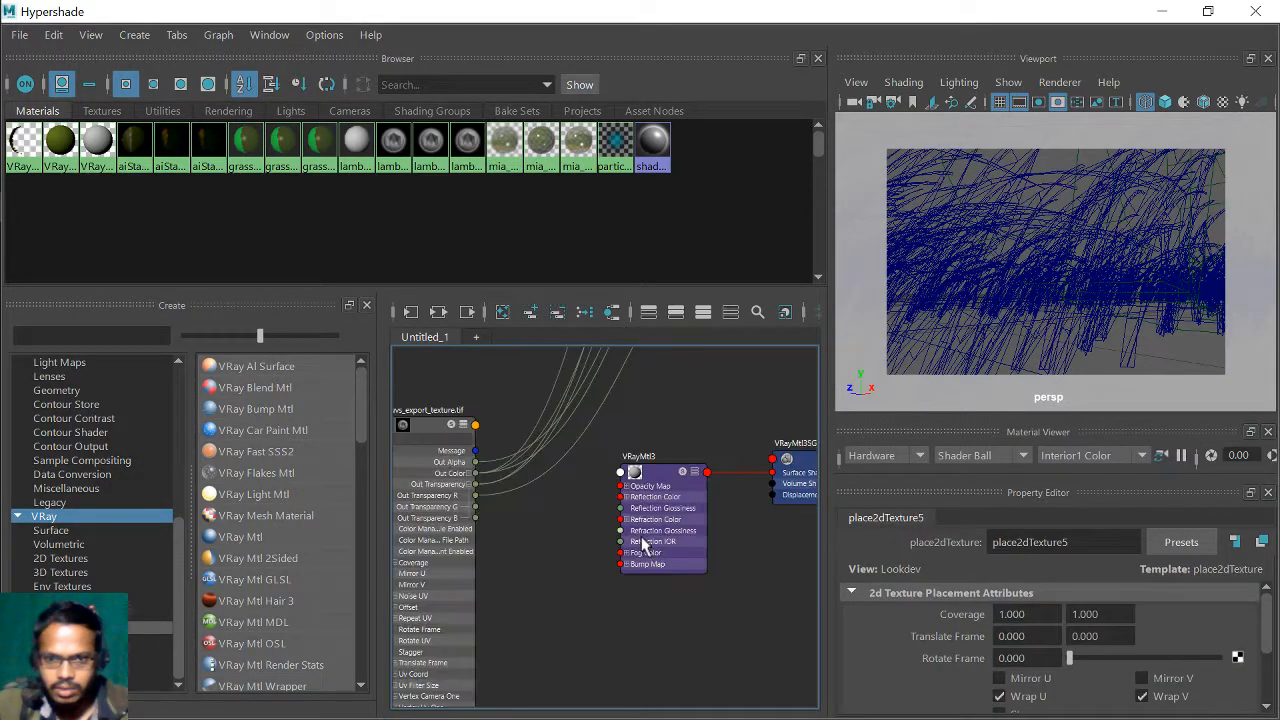
scroll(643, 514, "down", 6)
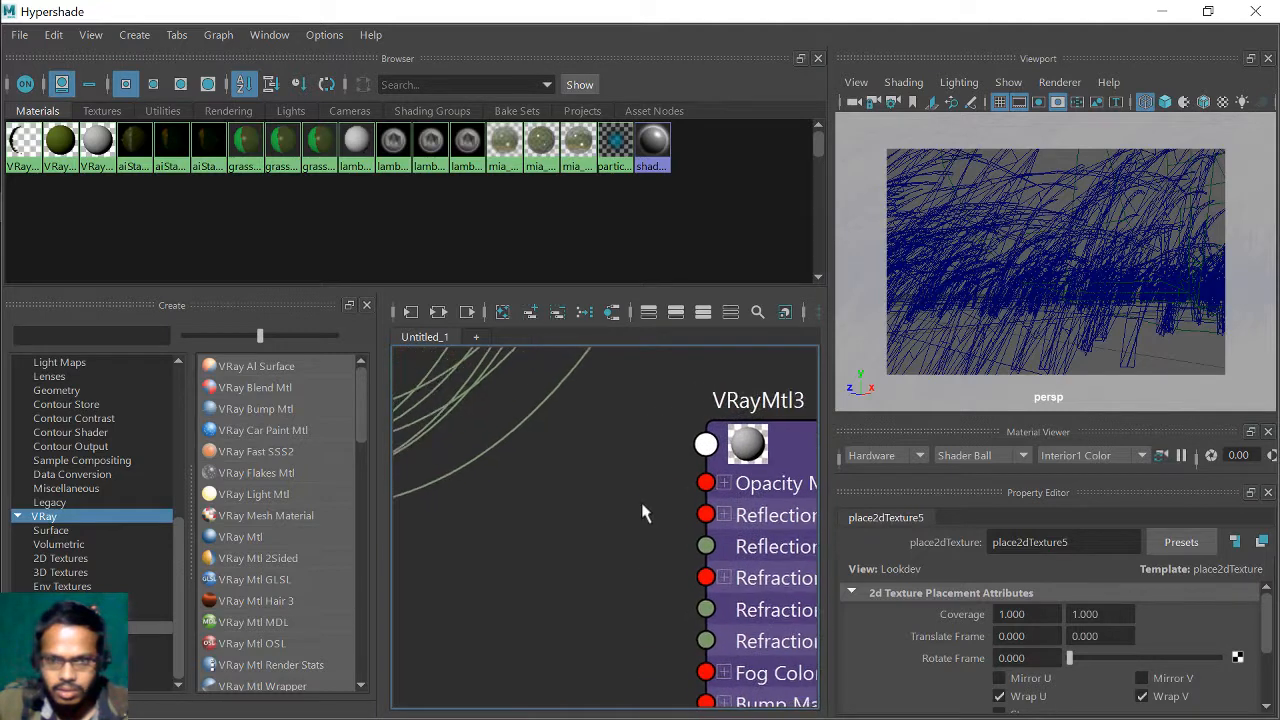
scroll(738, 514, "up", 3)
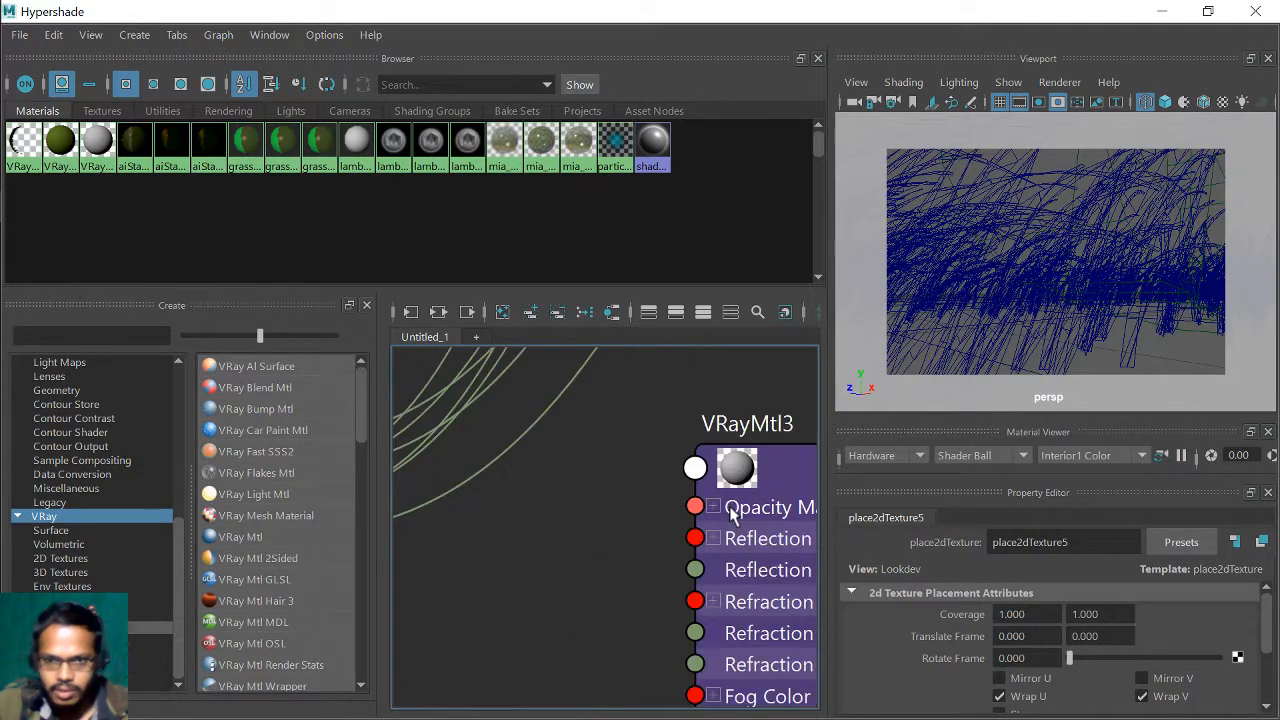
left_click(719, 508)
middle_click_drag(638, 545, 696, 506, "alt")
scroll(656, 550, "down", 3)
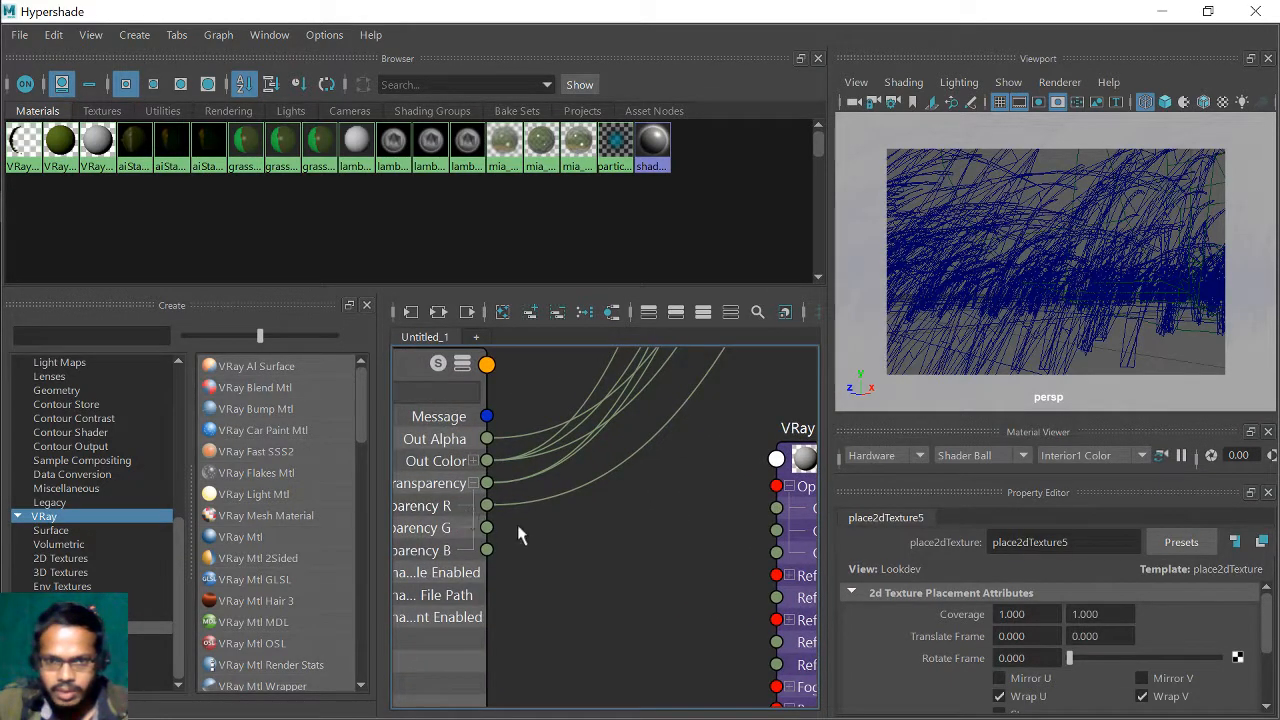
middle_click_drag(523, 529, 477, 503, "alt")
left_click_drag(446, 503, 736, 484)
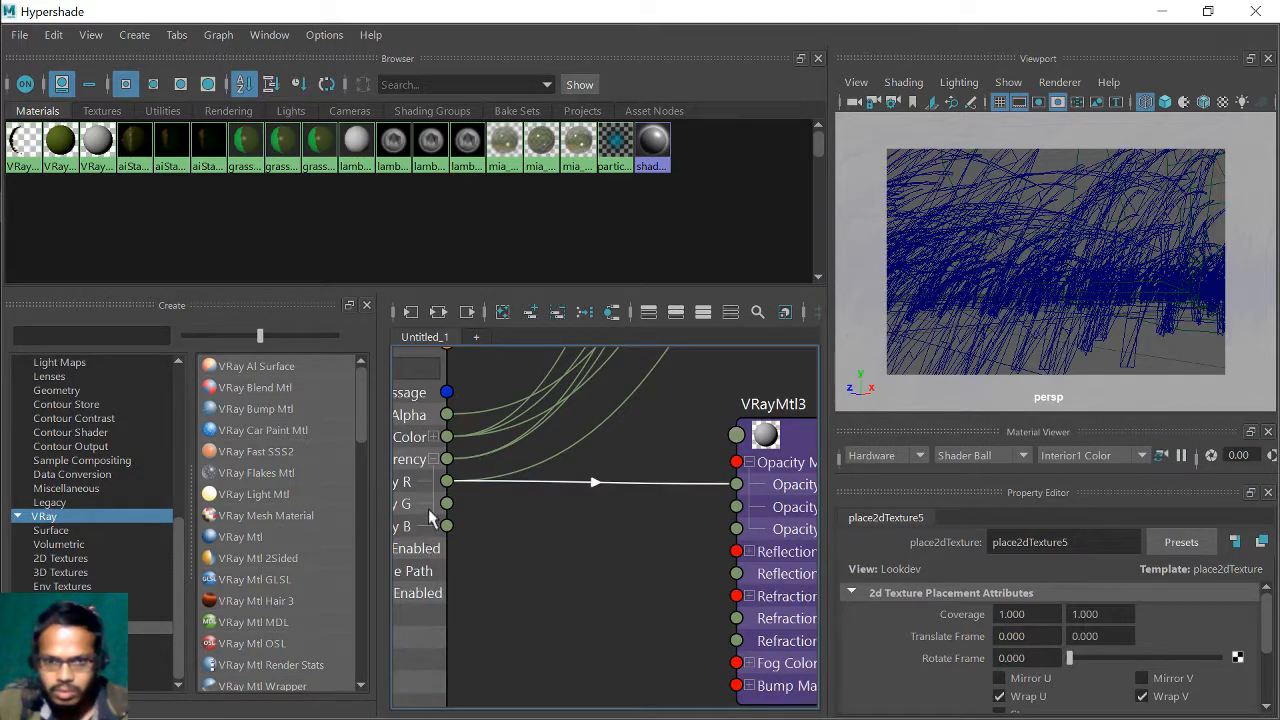
left_click_drag(446, 503, 736, 507)
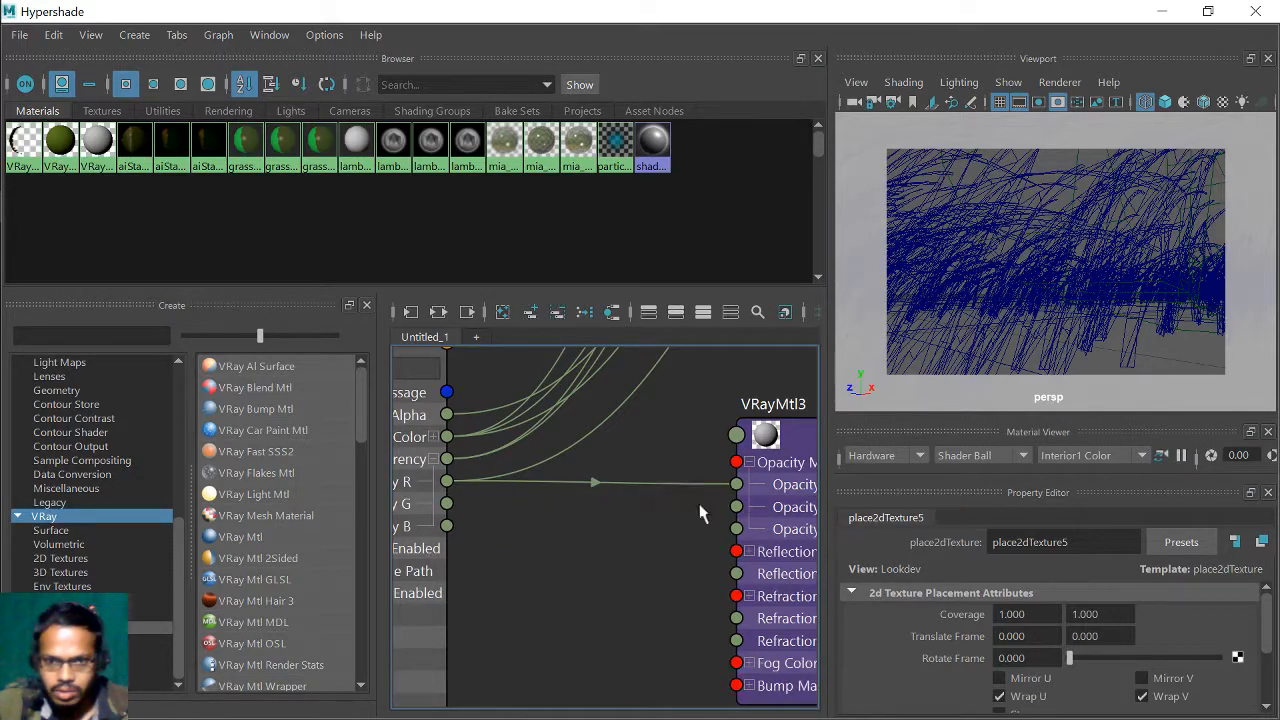
left_click_drag(446, 526, 736, 528)
- Connect the grass file texture to the Diffuse Color of VRayMtl3
middle_click_drag(570, 575, 470, 546, "alt")
scroll(499, 568, "down", 3)
scroll(478, 558, "up", 1)
scroll(428, 560, "up", 2)
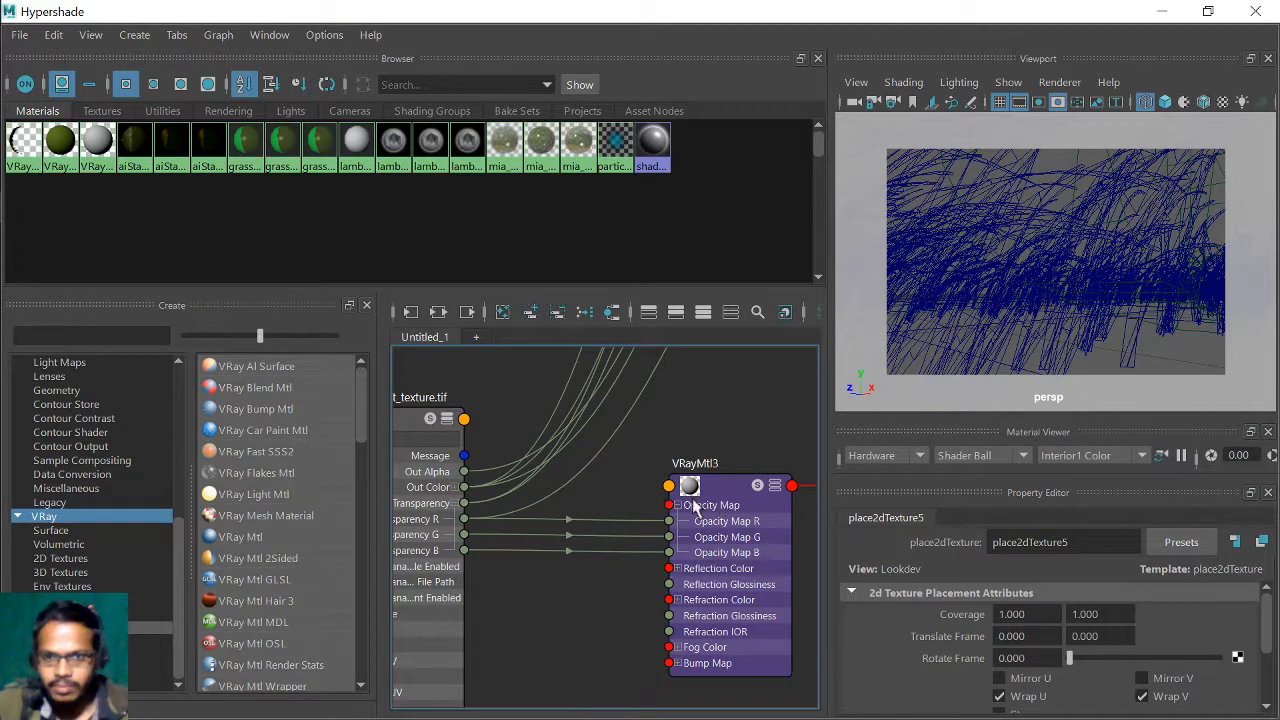
middle_click_drag(692, 498, 707, 385, "alt")
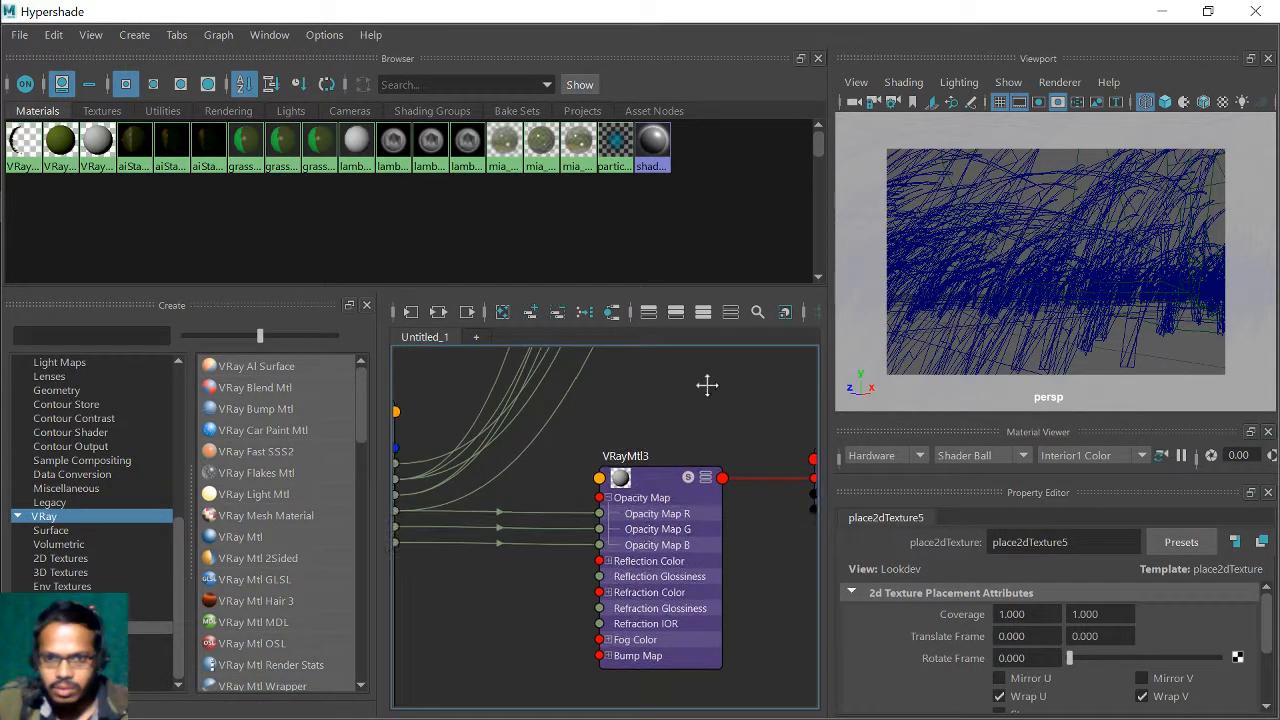
left_click(676, 482)
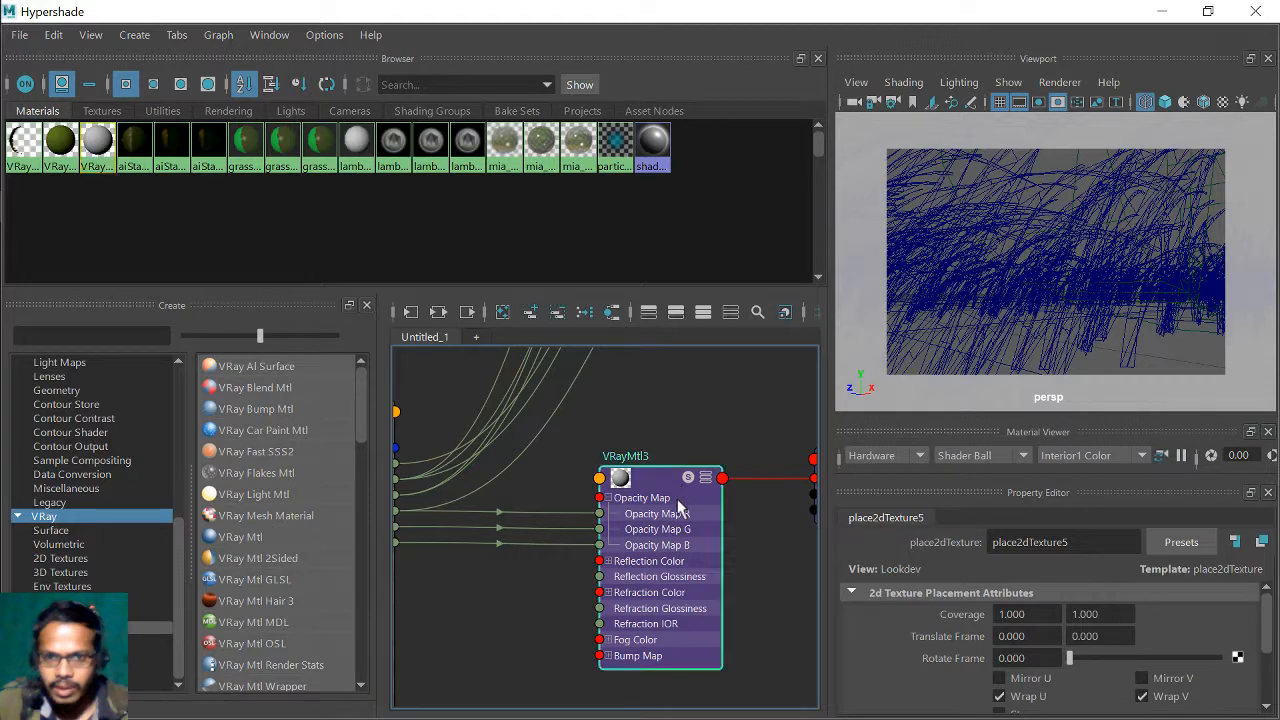
middle_click_drag(654, 417, 749, 404, "alt")
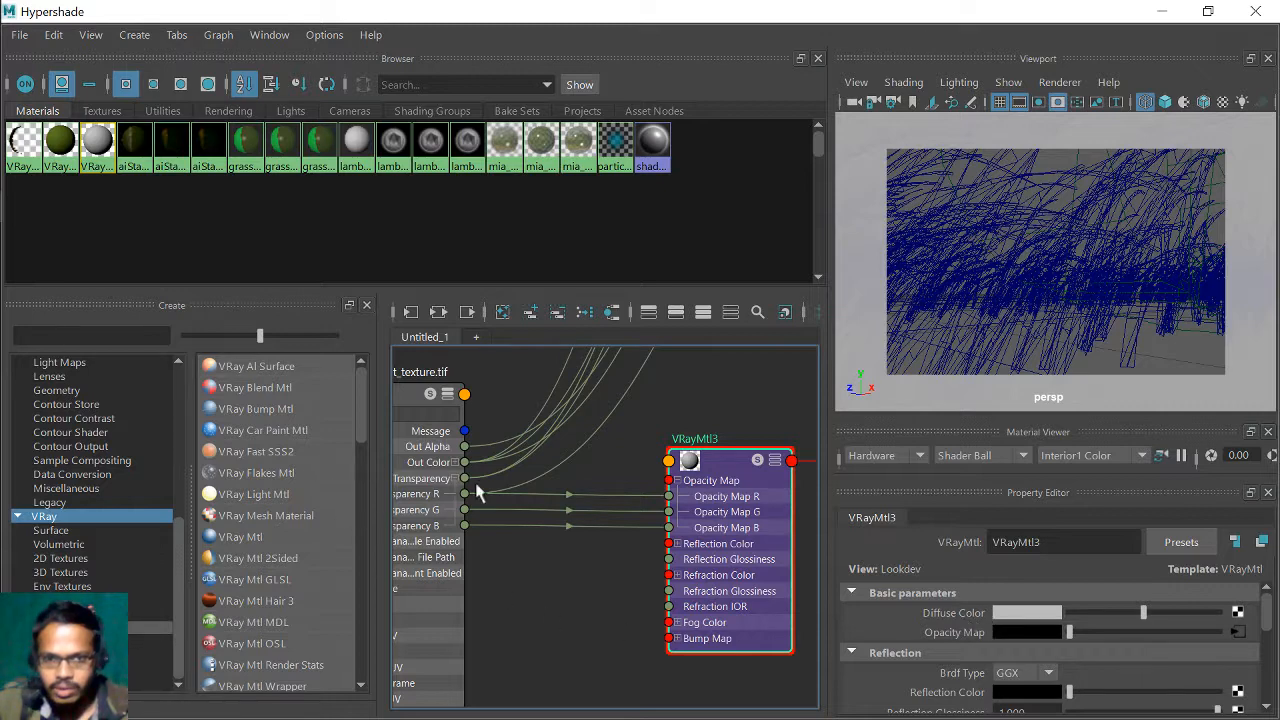
middle_click_drag(421, 454, 1013, 613)
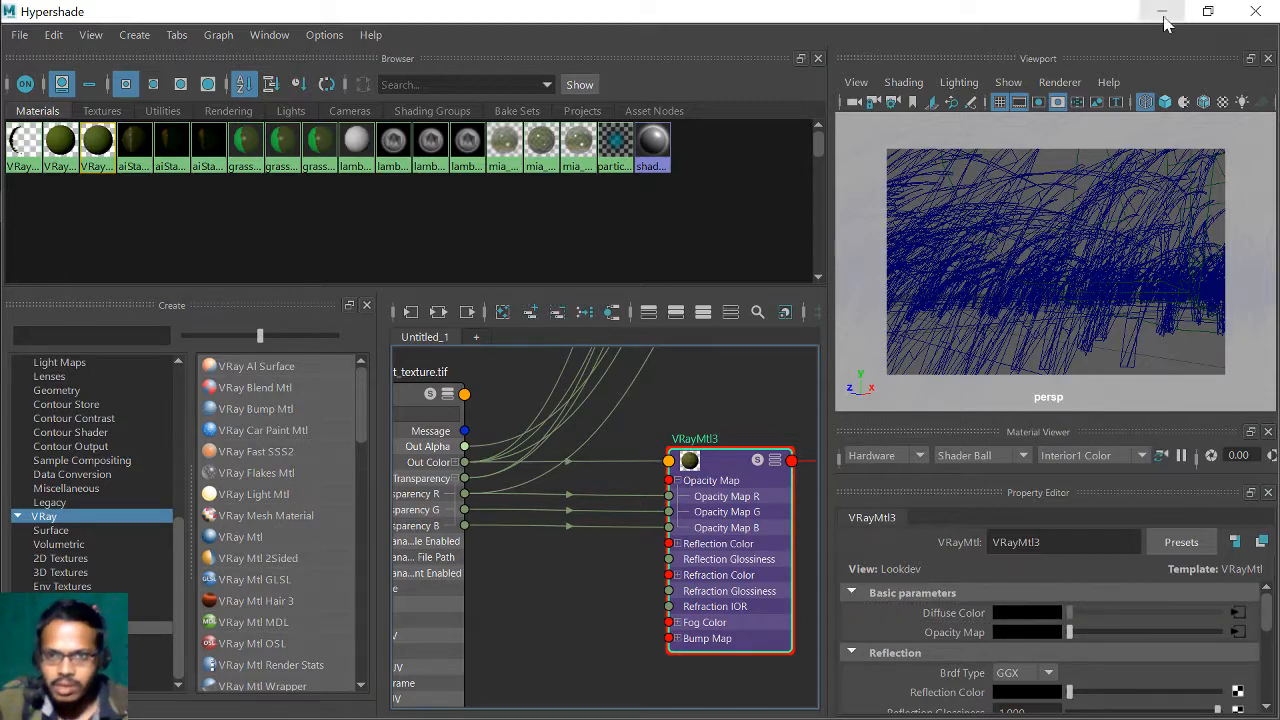
- Minimize the Hypershade, view the V-Ray frame buffer at full size, and restore it clear of the viewport and attribute settings
left_click(1163, 18)
double_click(779, 268)
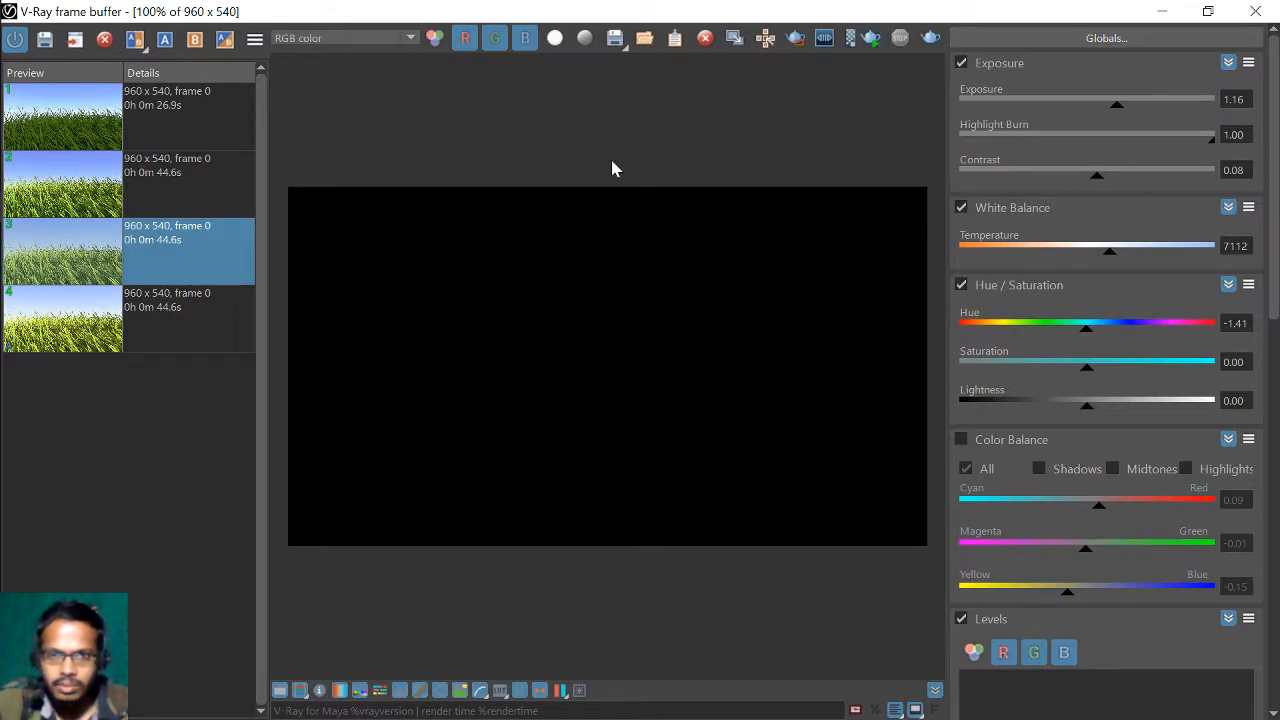
left_click_drag(615, 8, 657, 1)
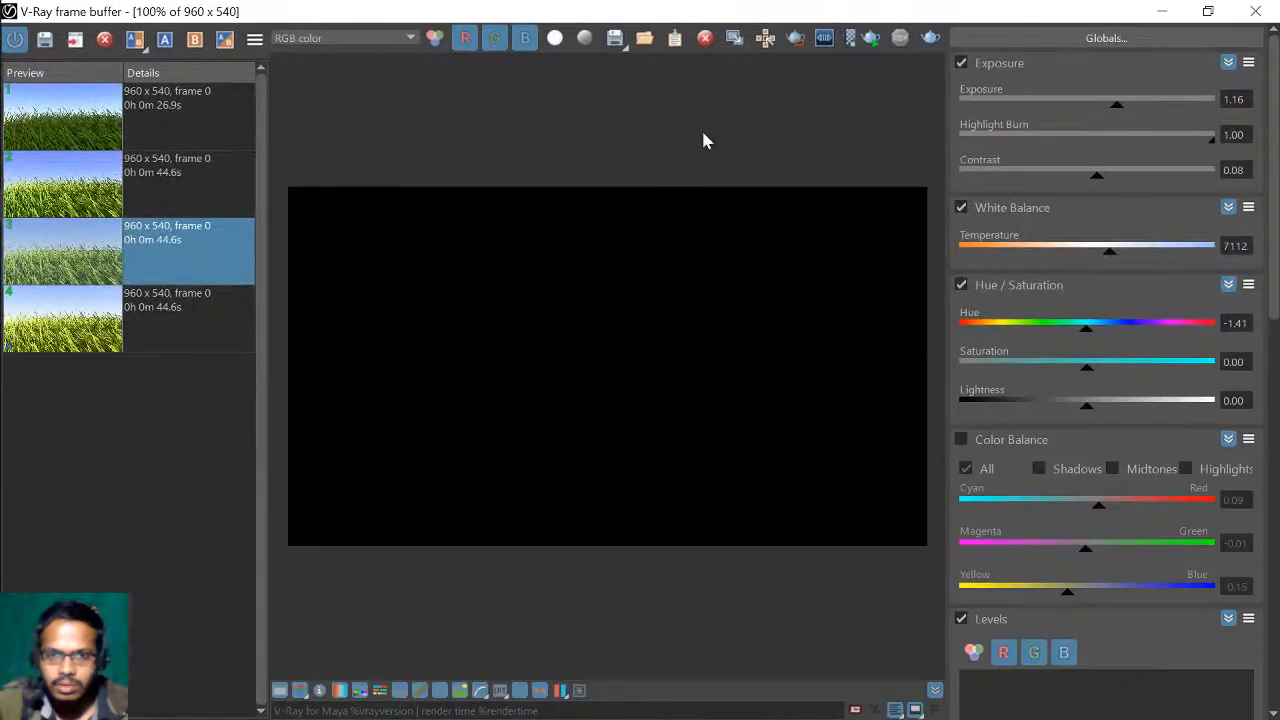
scroll(737, 366, "down", 1)
scroll(737, 346, "up", 2)
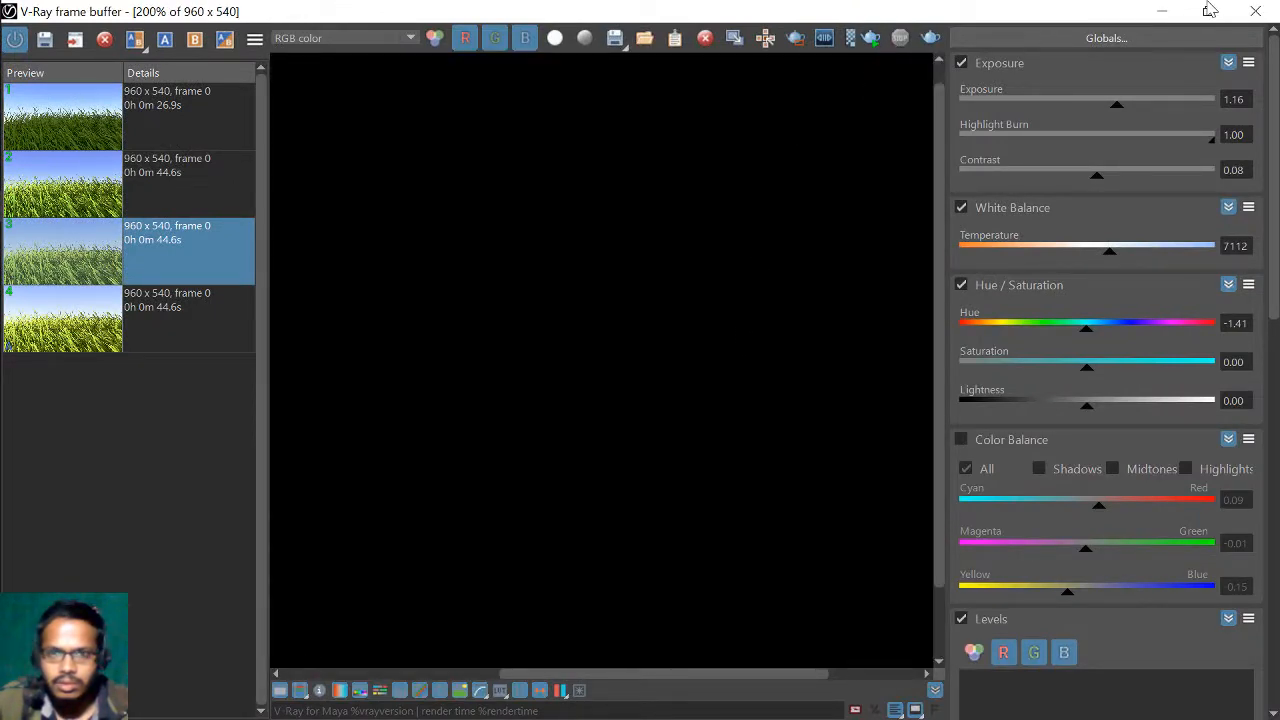
left_click(1210, 10)
left_click_drag(809, 371, 937, 450)
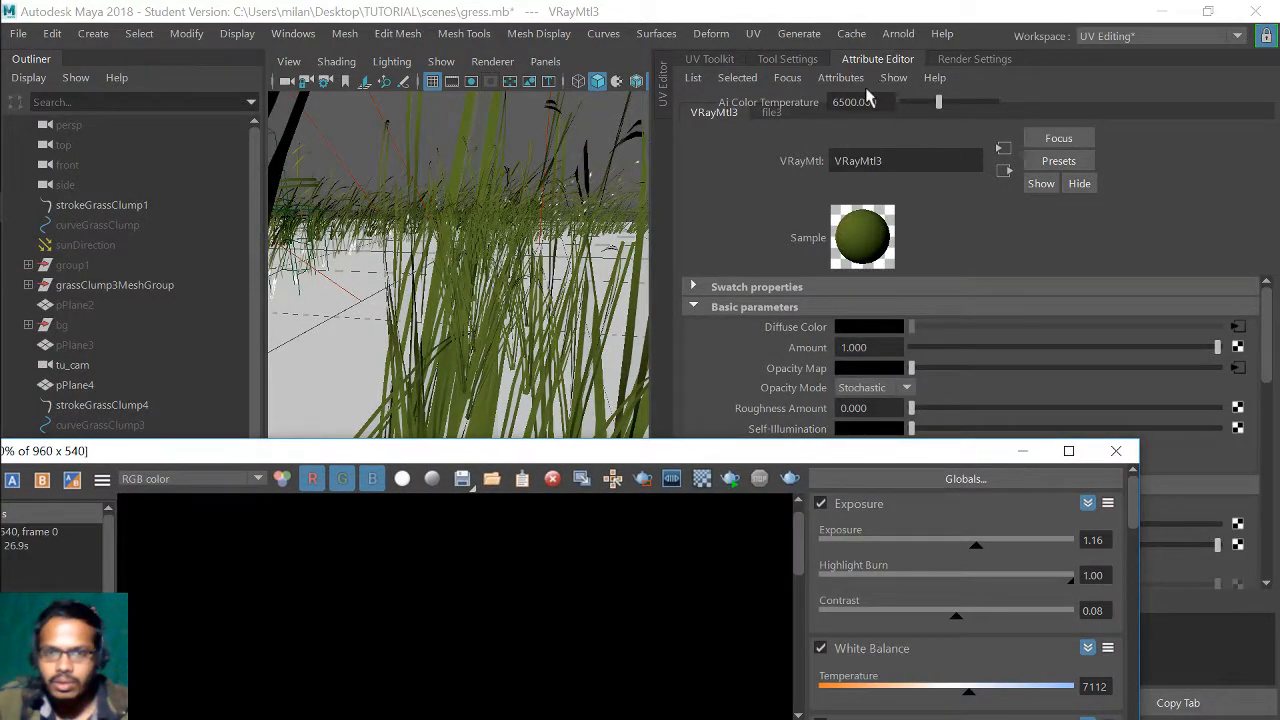
- Switch the renderer in the render settings to V-Ray
left_click(988, 59)
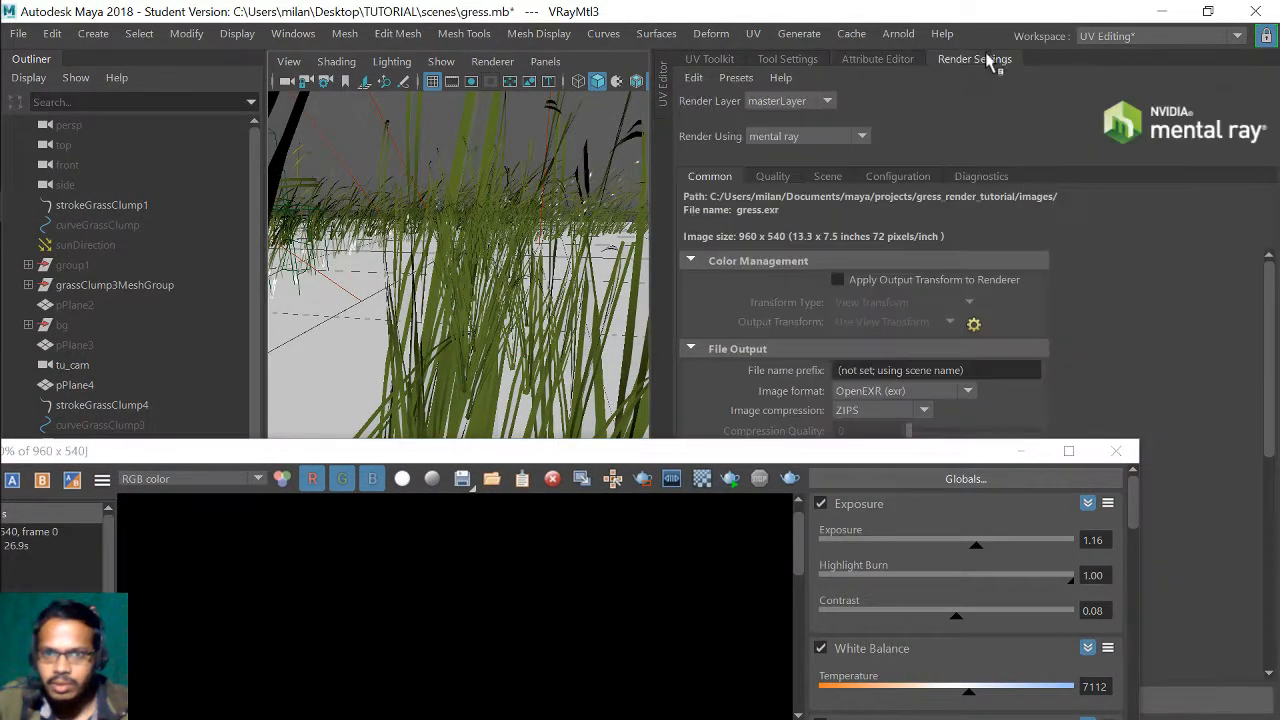
left_click(822, 140)
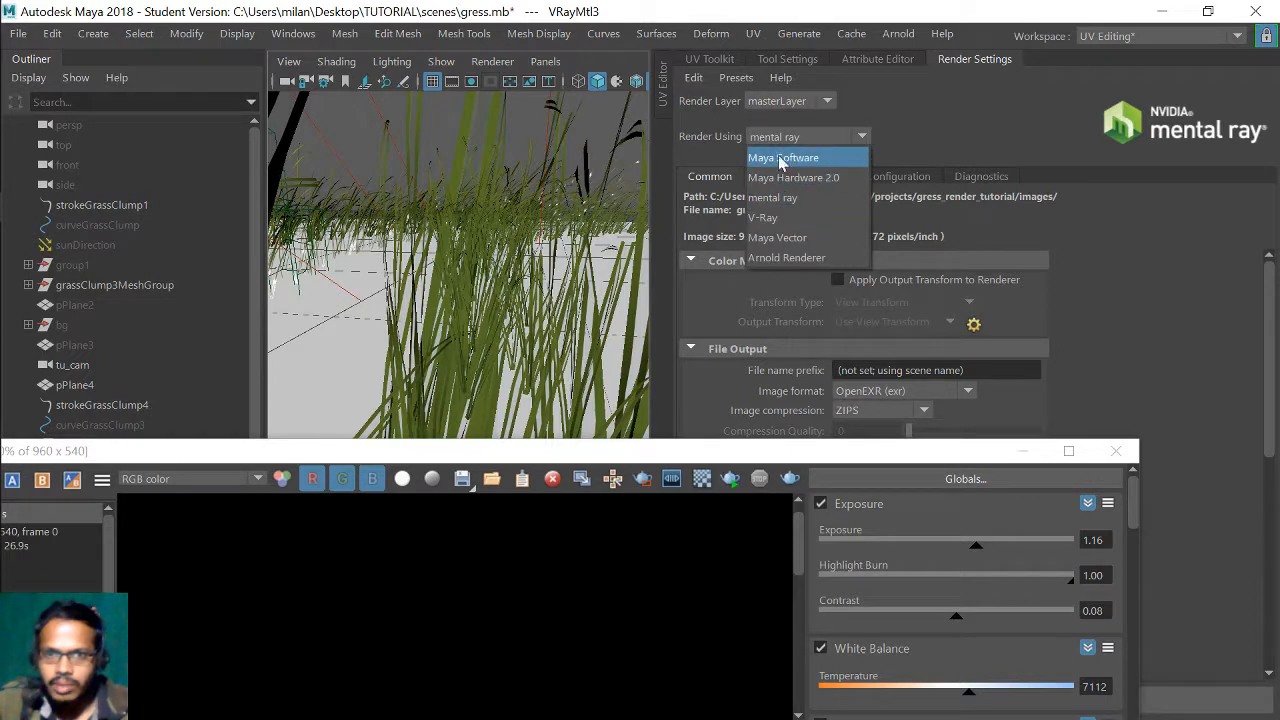
left_click(765, 218)
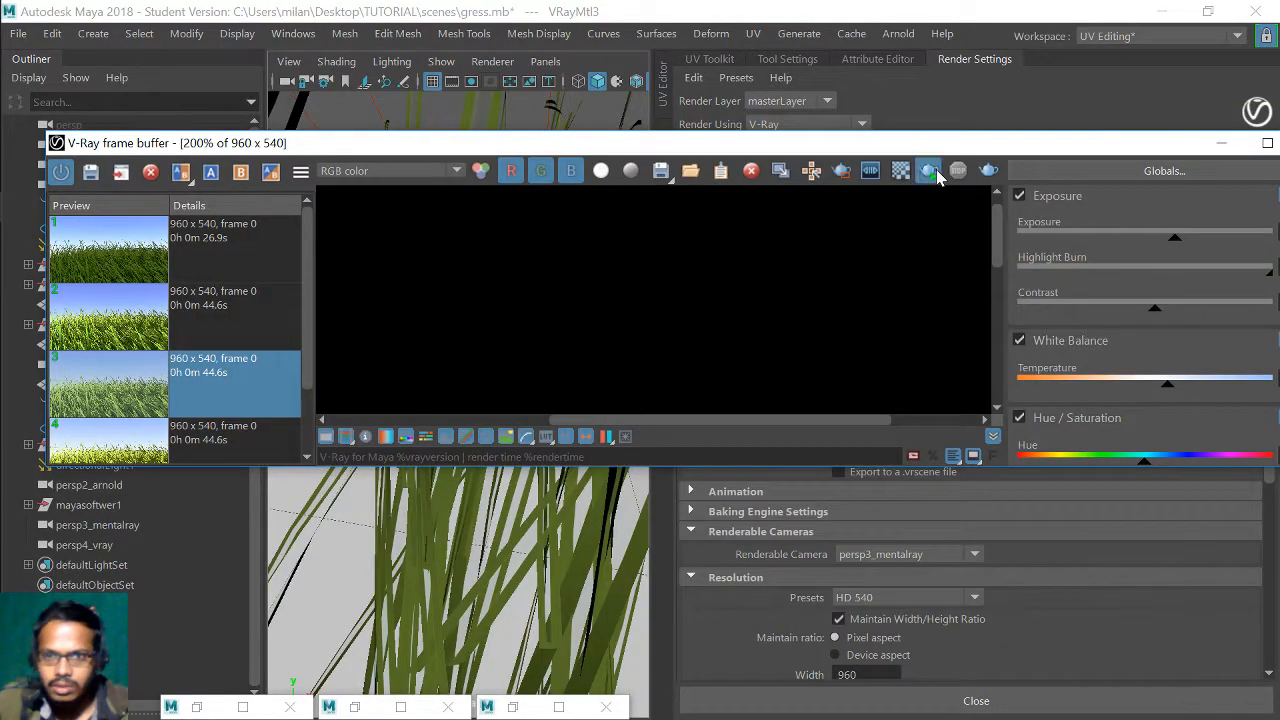
- Start an interactive V-Ray render and inspect the grass in the full-size frame buffer at 100% and 200%
left_click(929, 170)
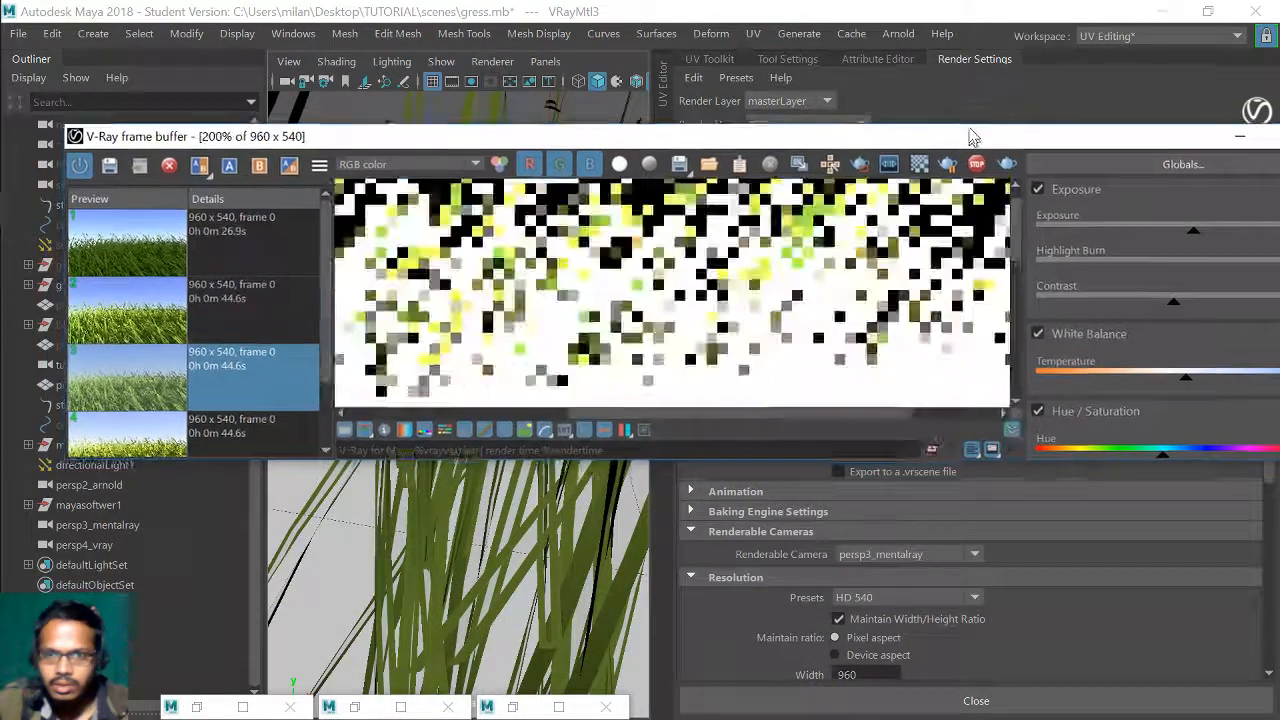
double_click(955, 143)
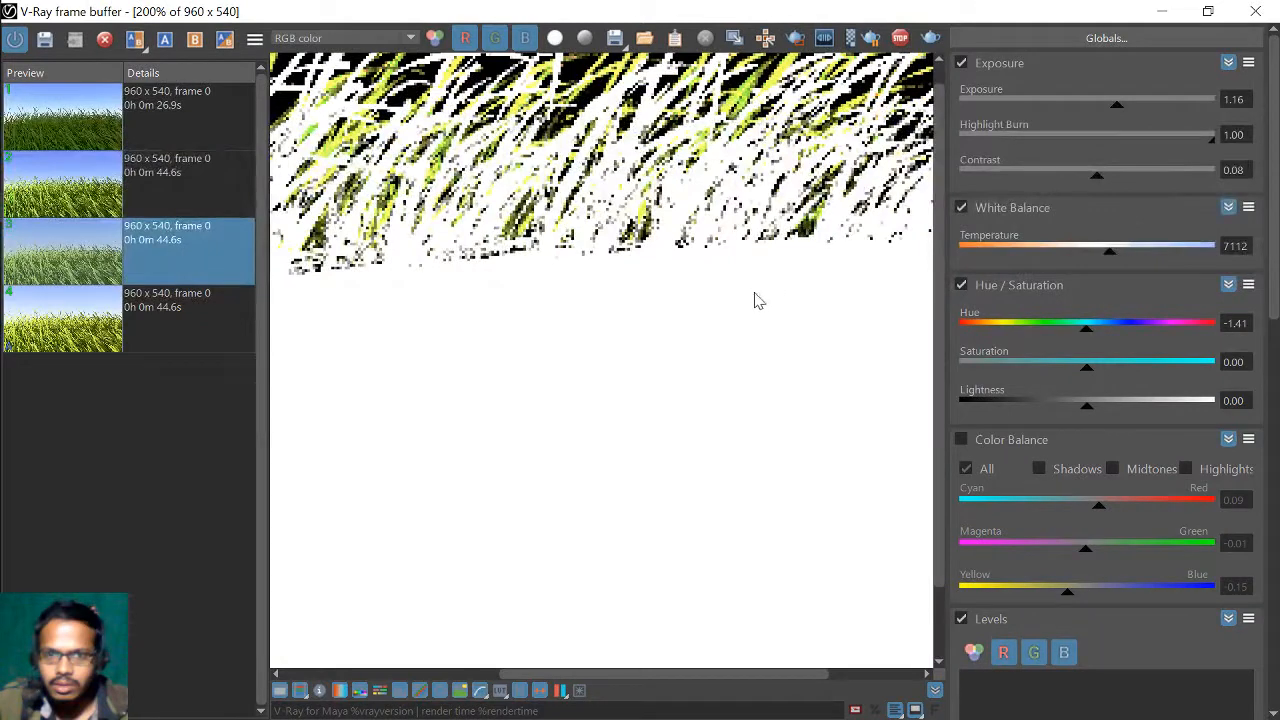
scroll(755, 300, "down", 2)
scroll(755, 300, "up", 1)
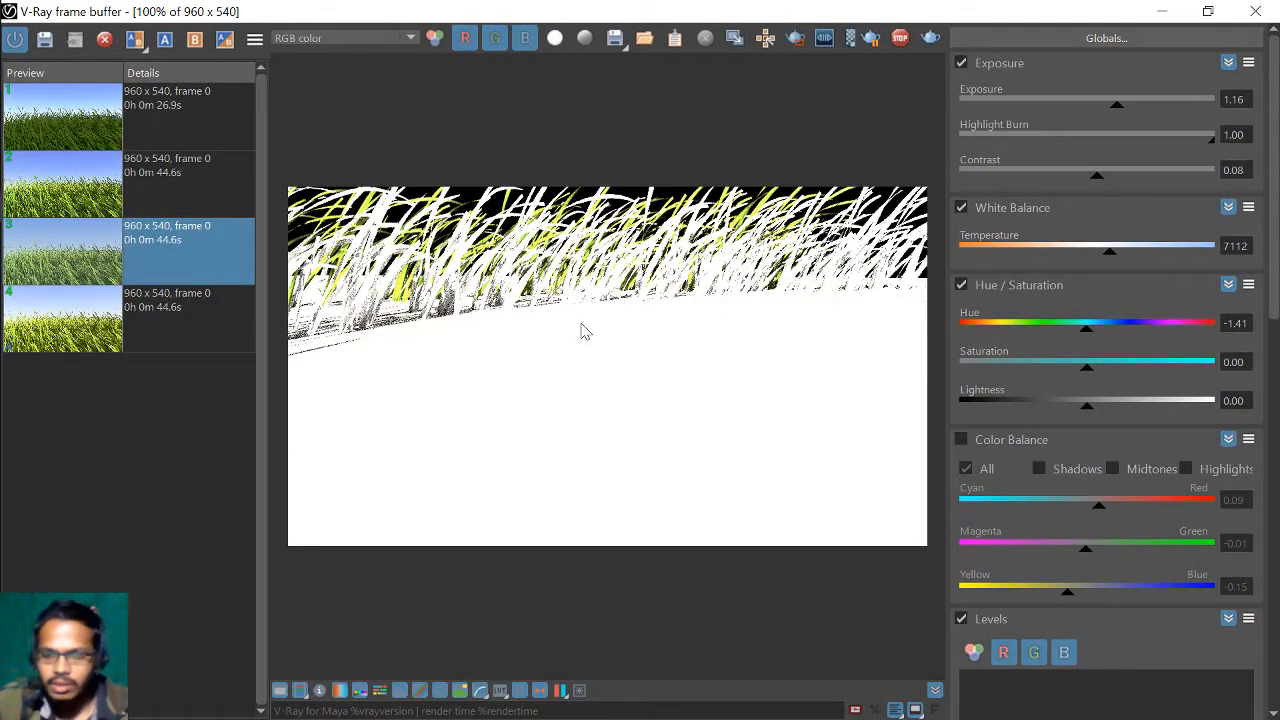
scroll(581, 300, "up", 1)
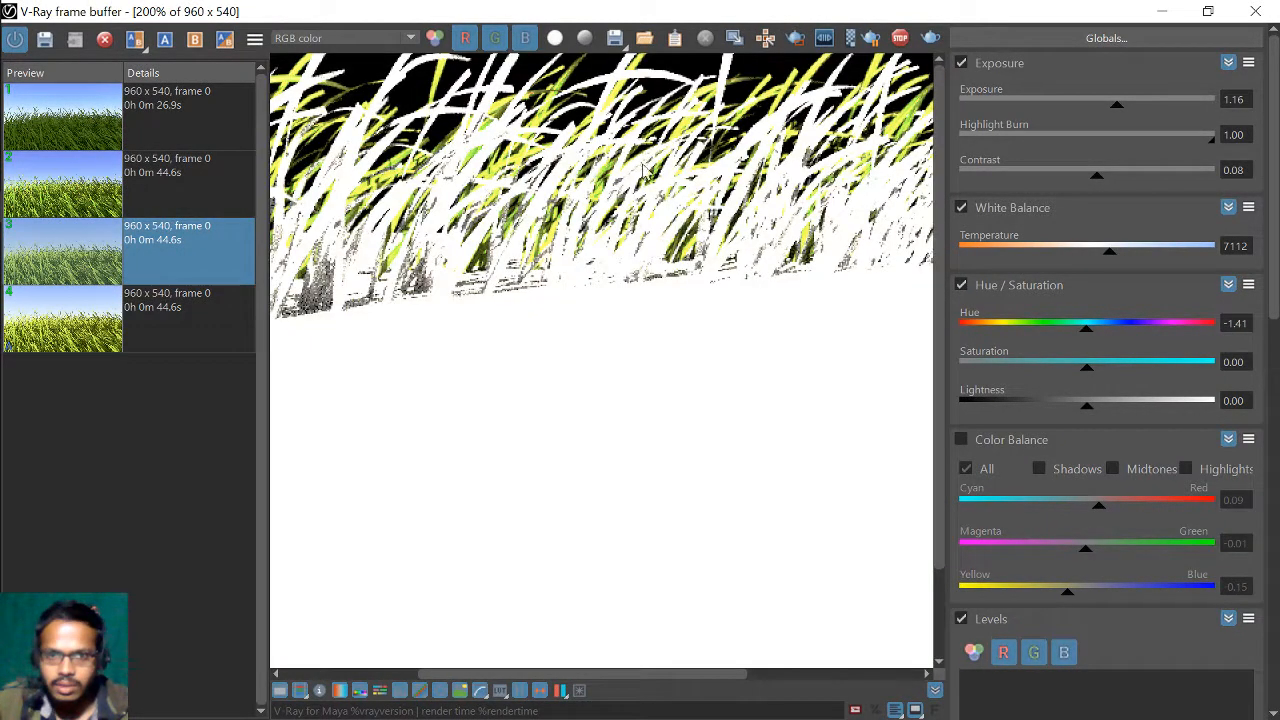
scroll(641, 256, "down", 1)
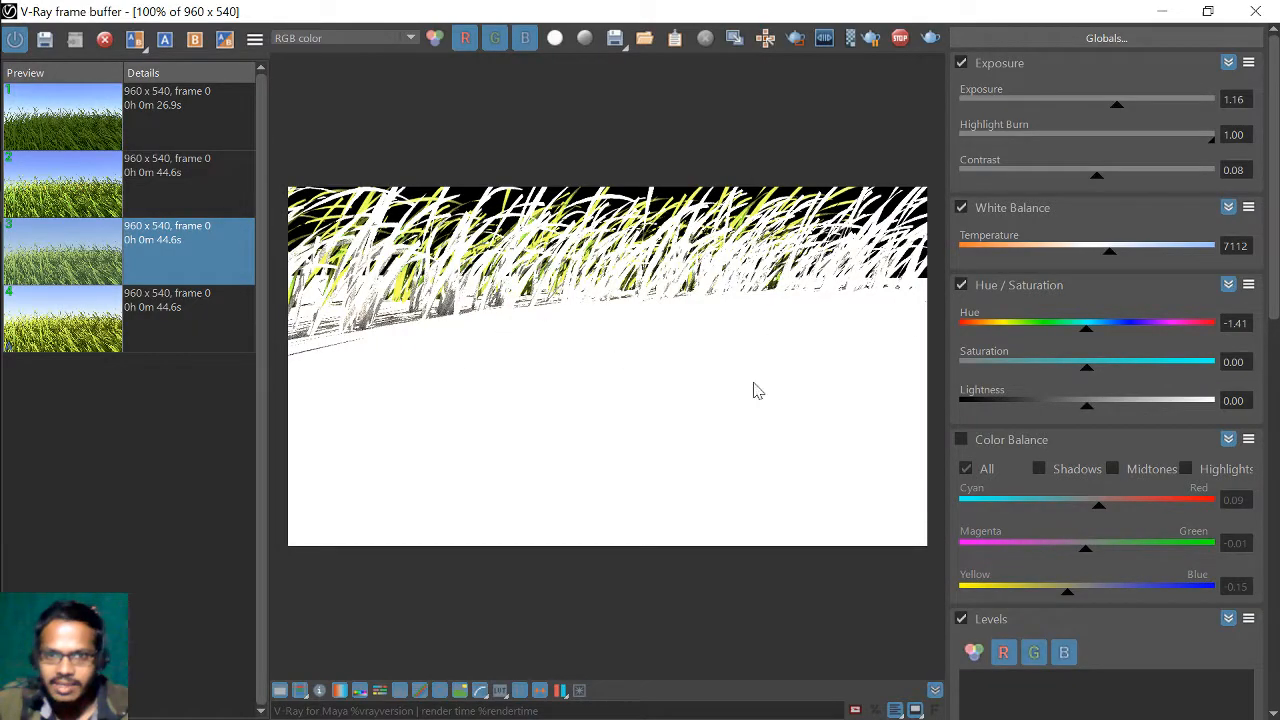
- Lower the intensity of directionalLight1 to 0.628 with the restored frame buffer placed clear of the light's attributes
left_click_drag(826, 8, 1120, 222)
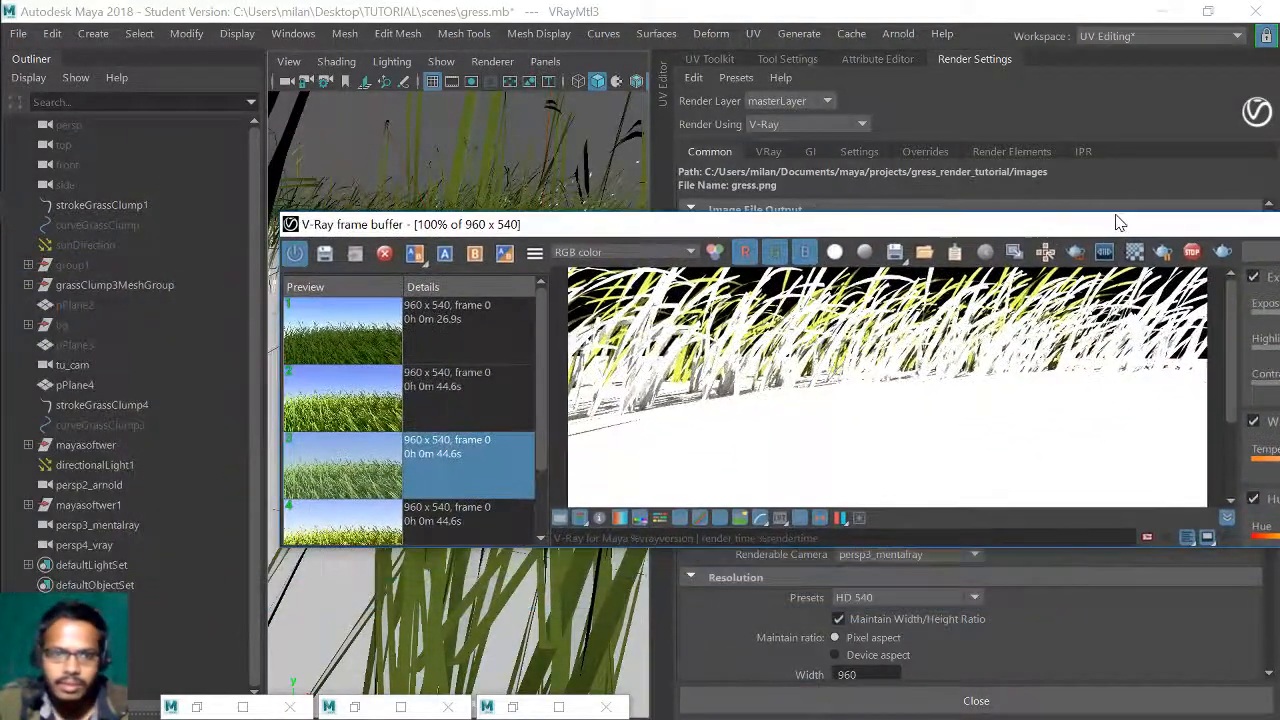
left_click(120, 467)
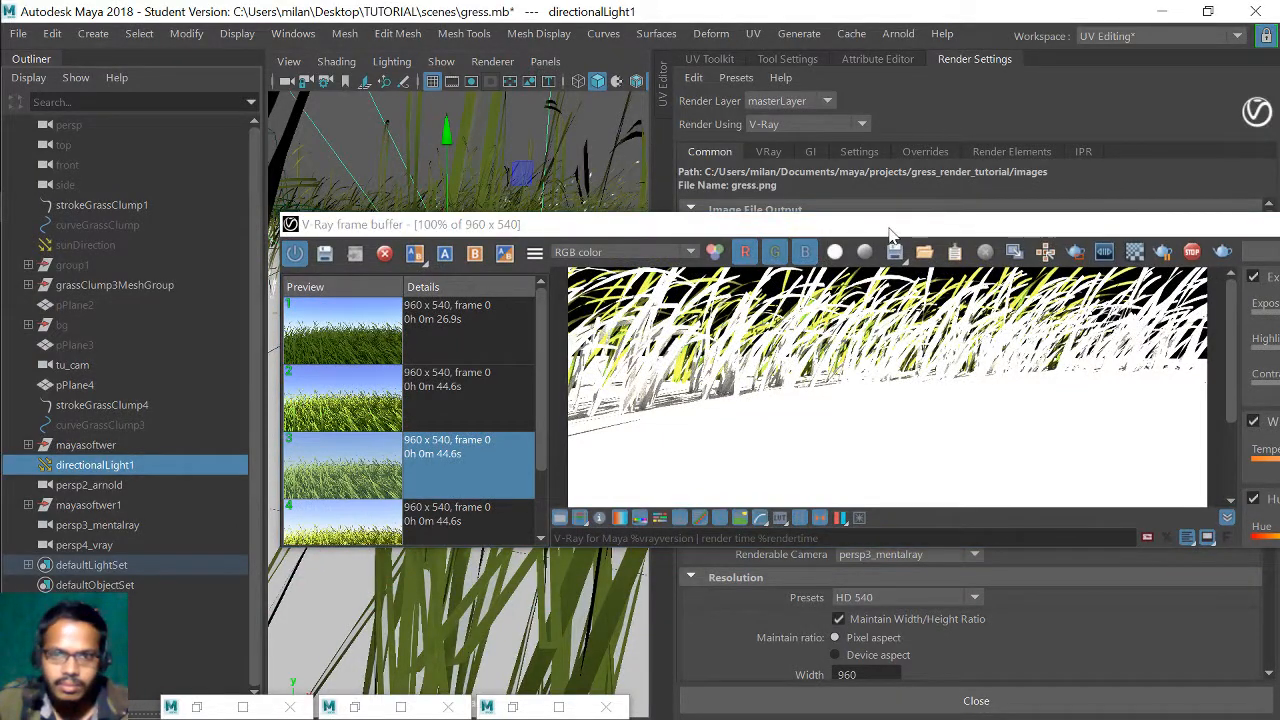
left_click_drag(891, 231, 530, 438)
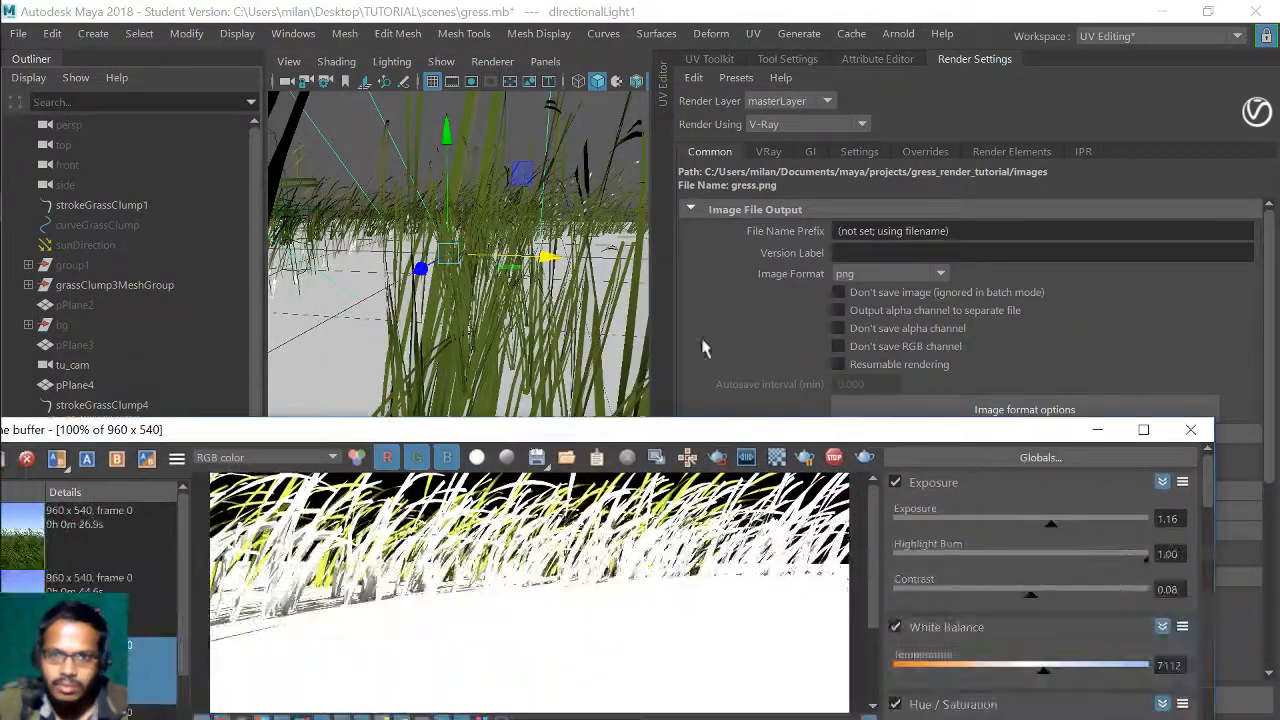
left_click(878, 60)
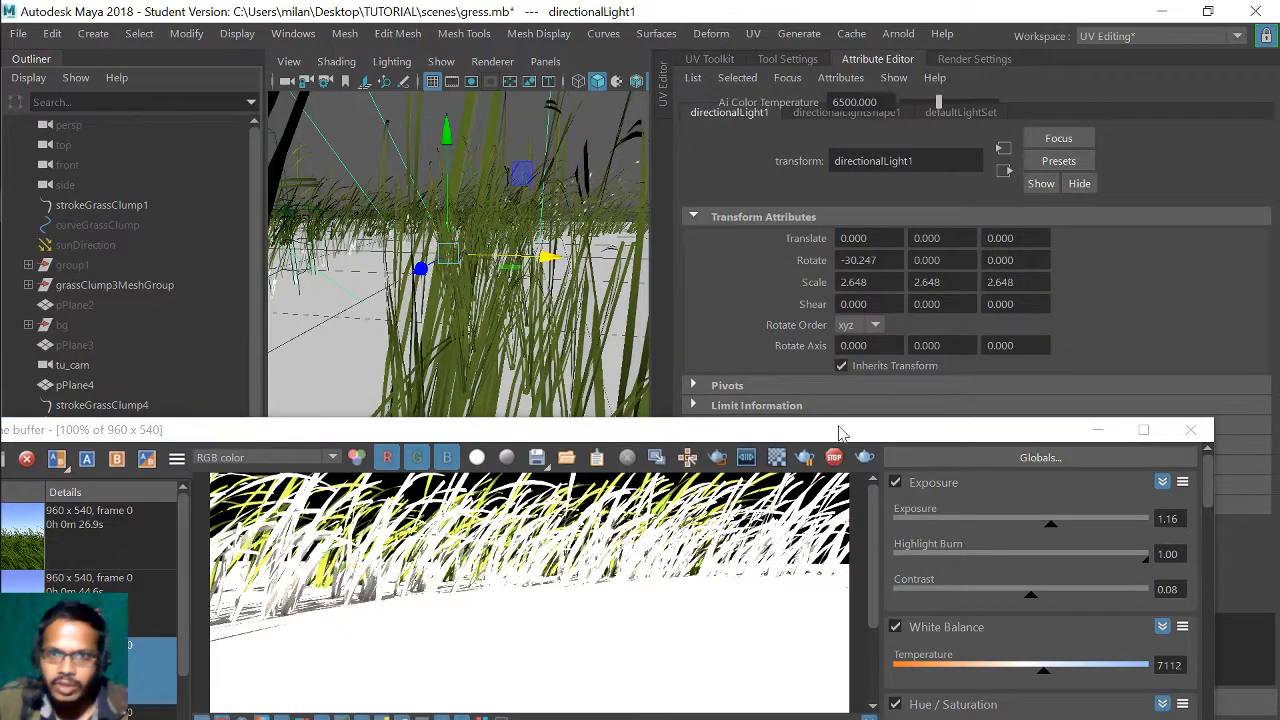
left_click_drag(829, 429, 266, 282)
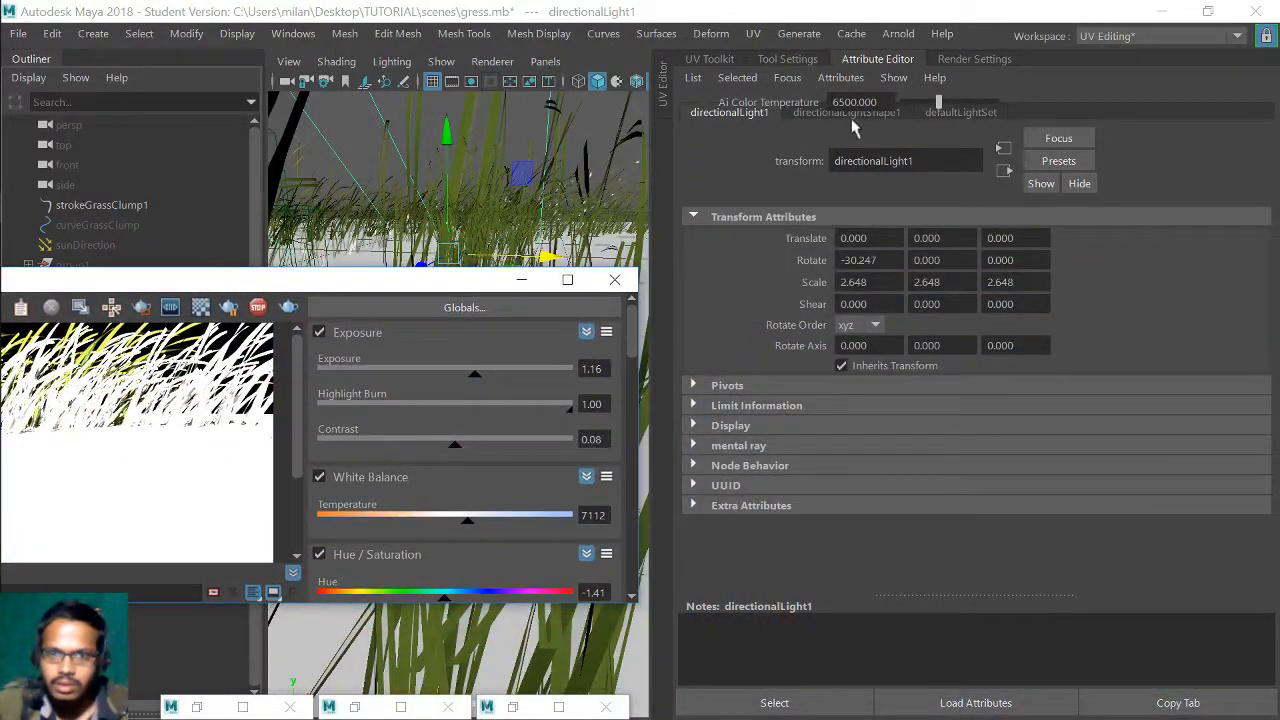
left_click(848, 113)
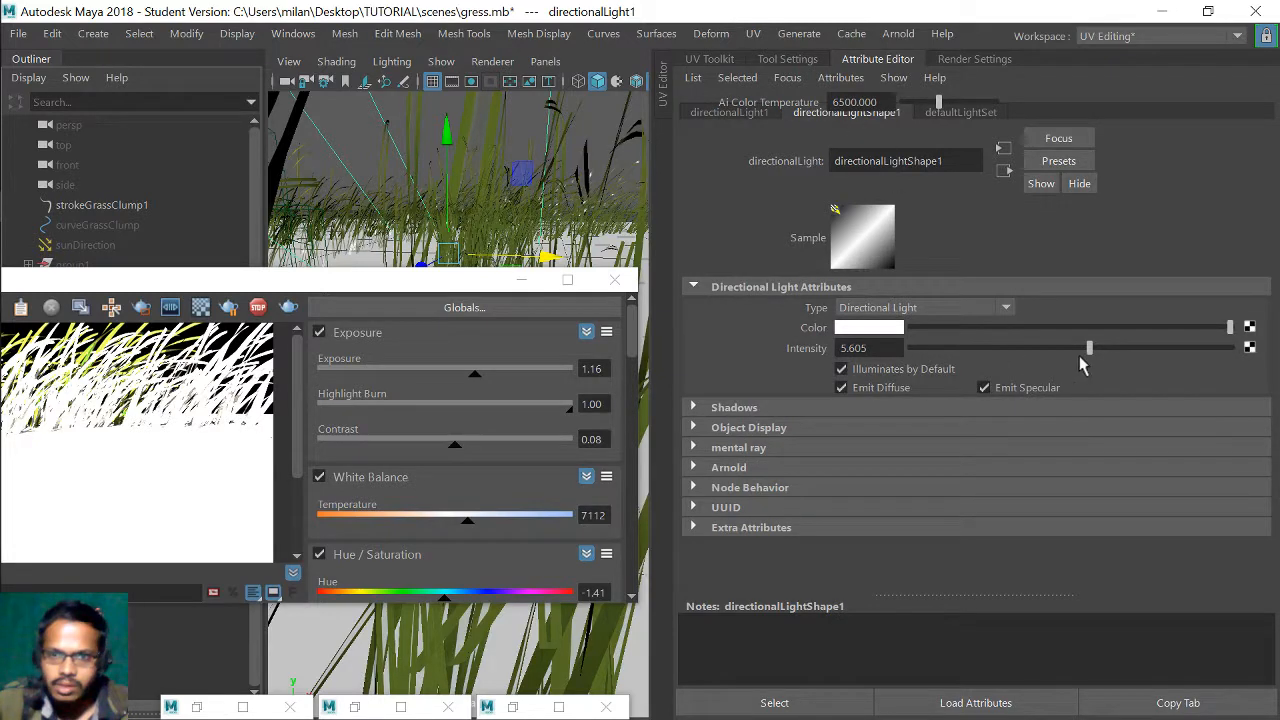
left_click_drag(1088, 350, 931, 362)
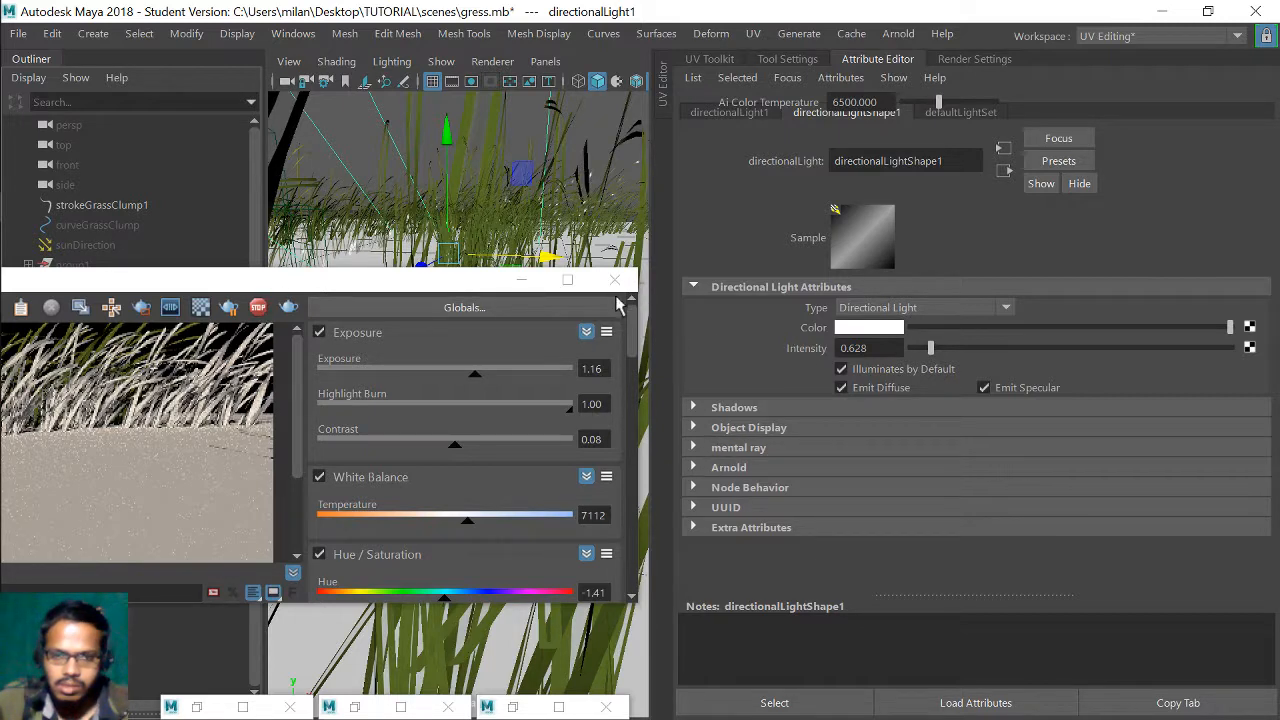
- Acknowledge the fatal error message about saving the scene to the temporary folder
mouse_move(4, 276)
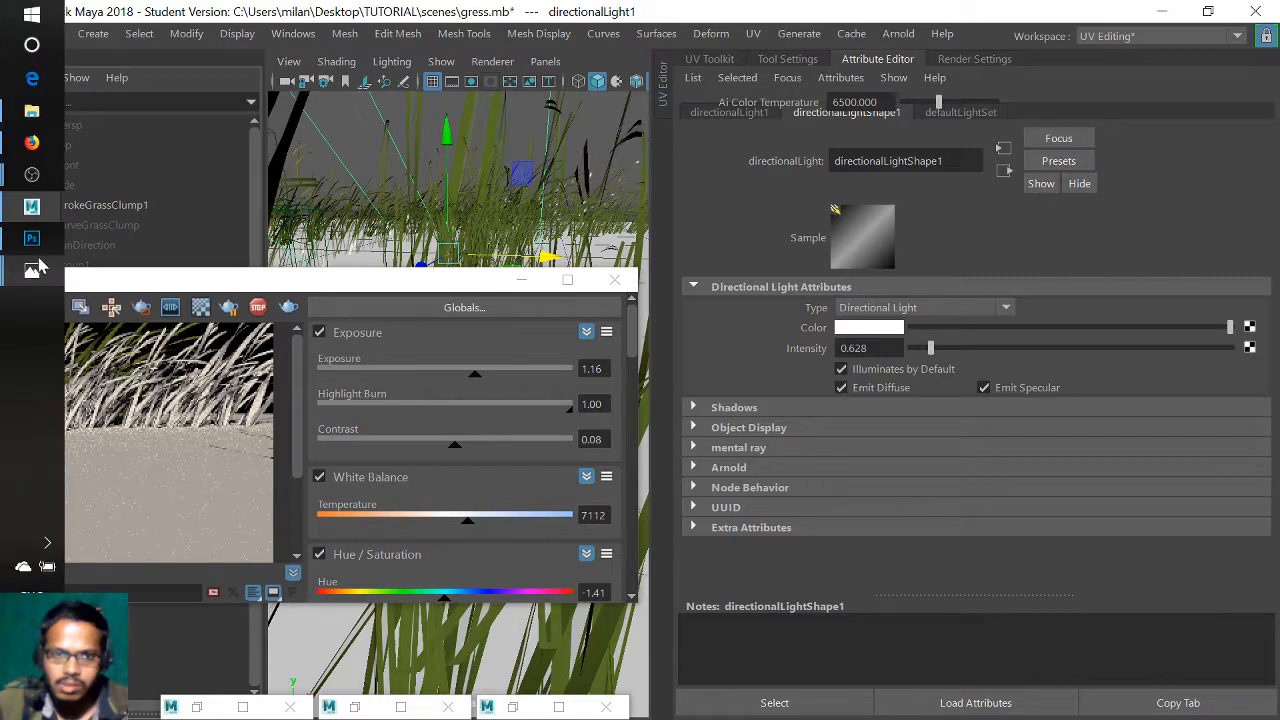
mouse_move(32, 207)
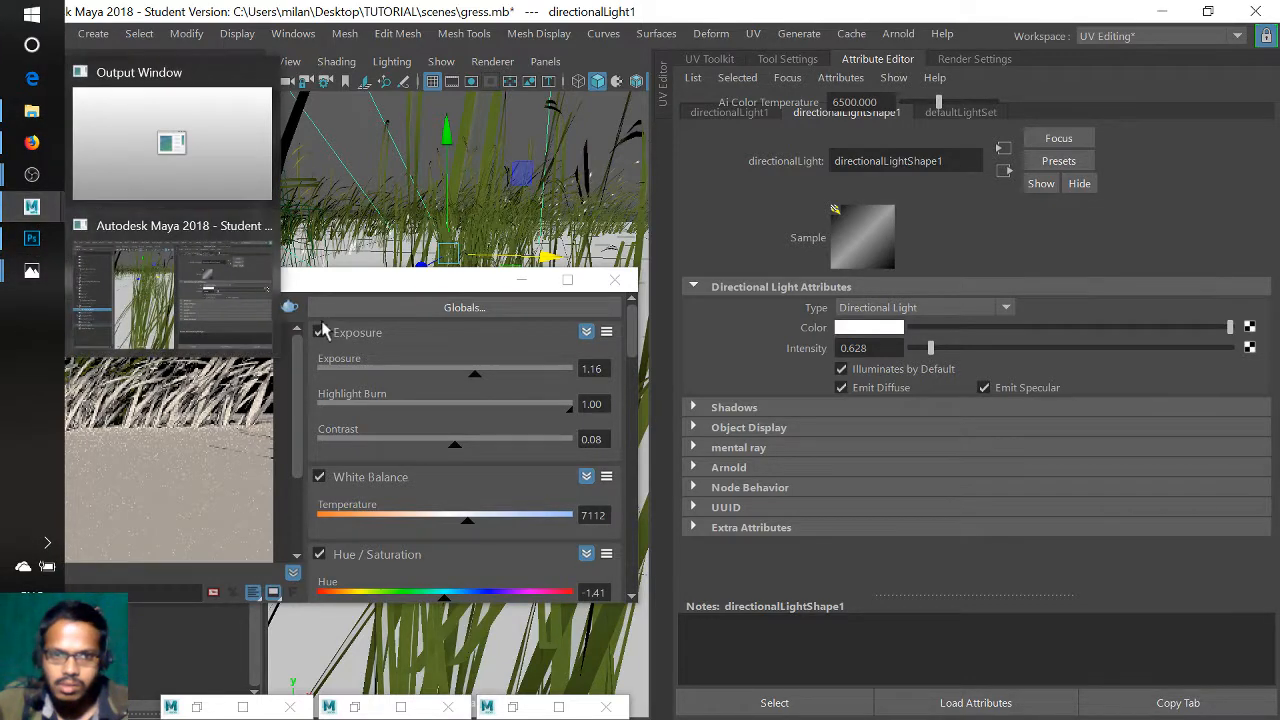
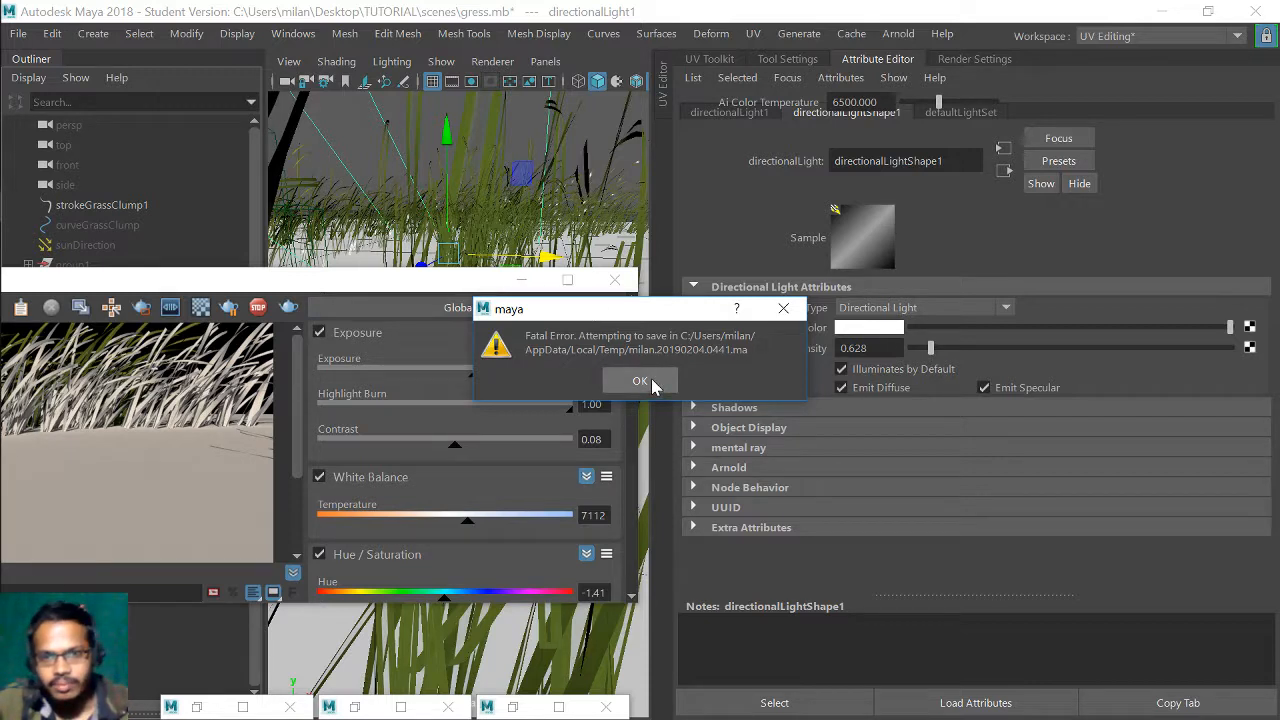
left_click(652, 387)
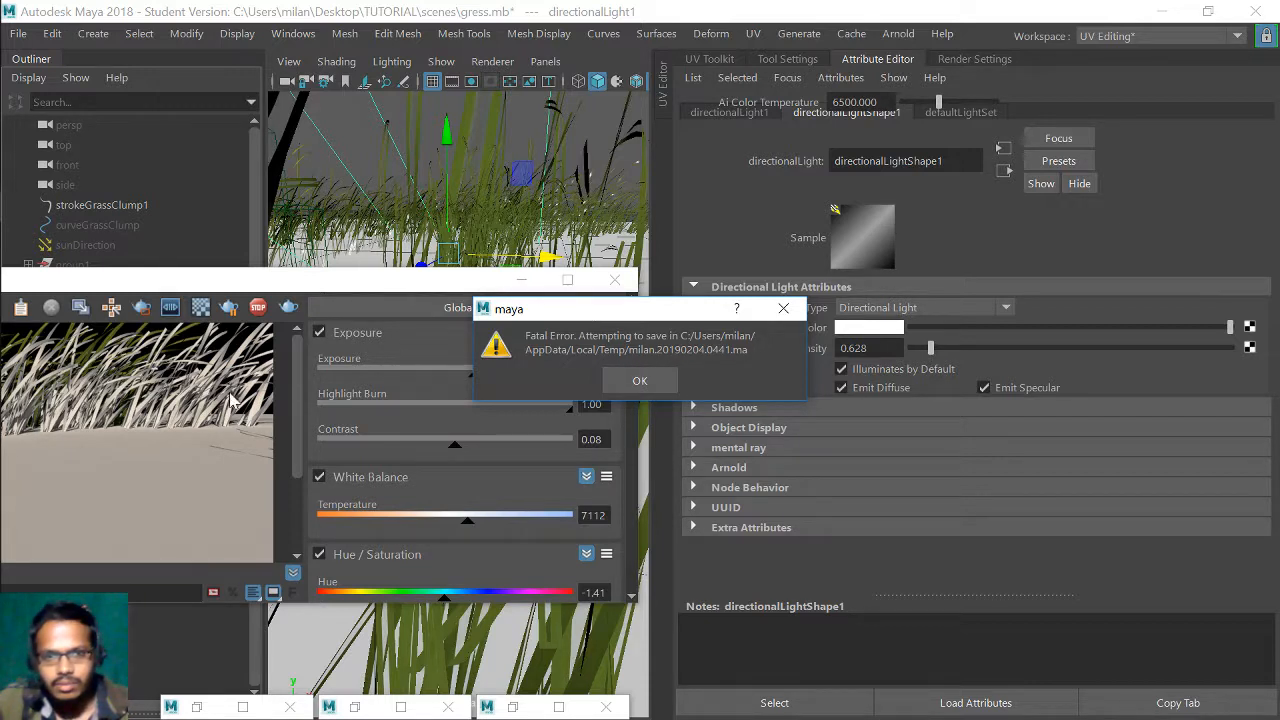
mouse_move(8, 443)
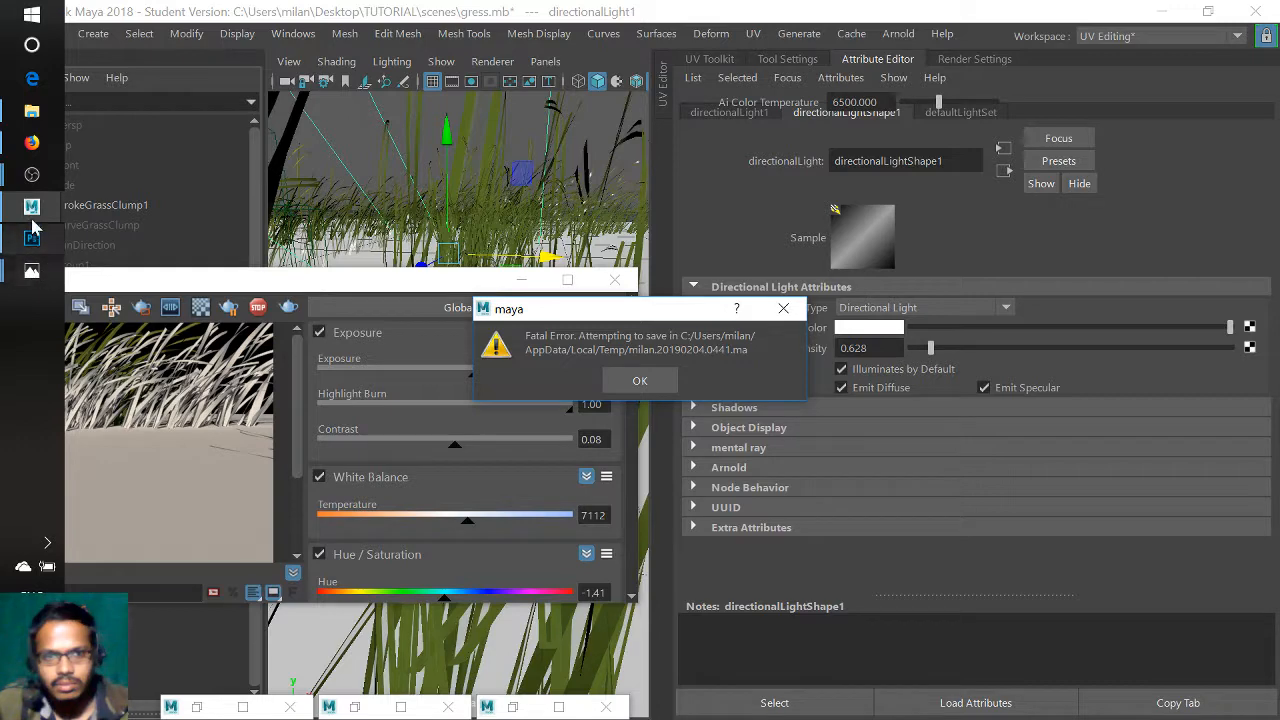
mouse_move(31, 174)
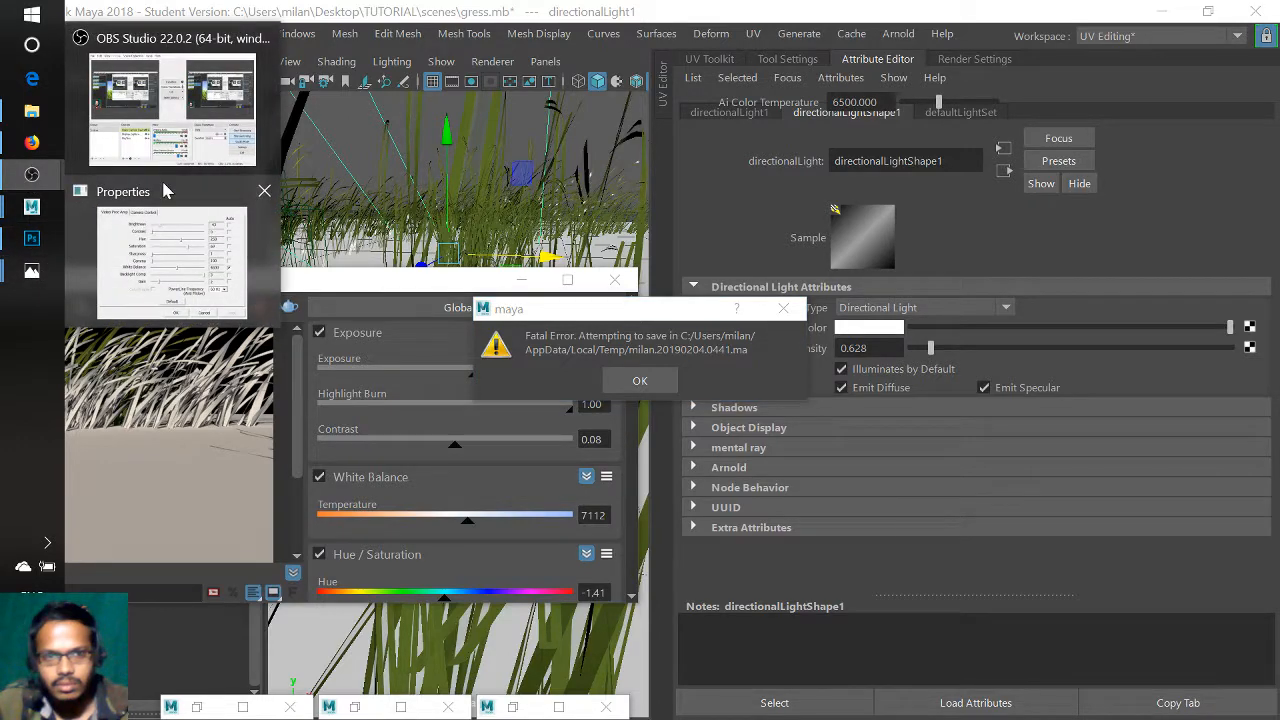
left_click(172, 105)
left_click(1045, 412)
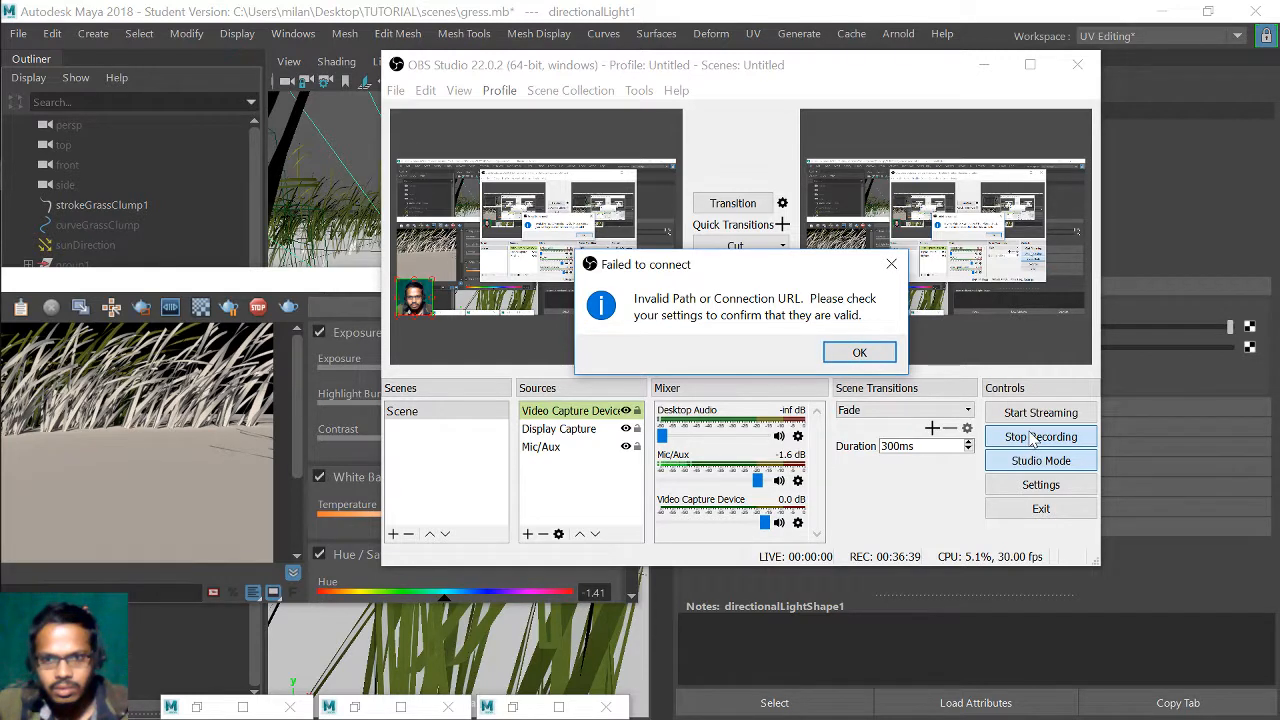
left_click(860, 353)
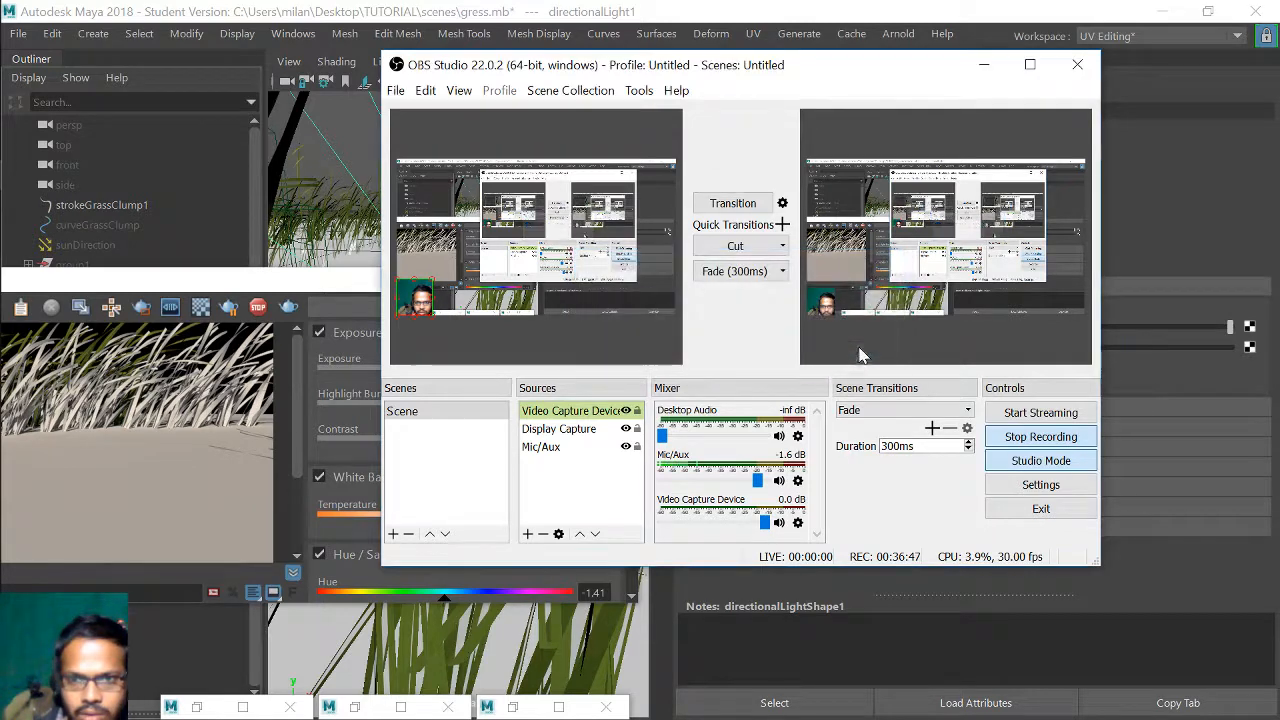